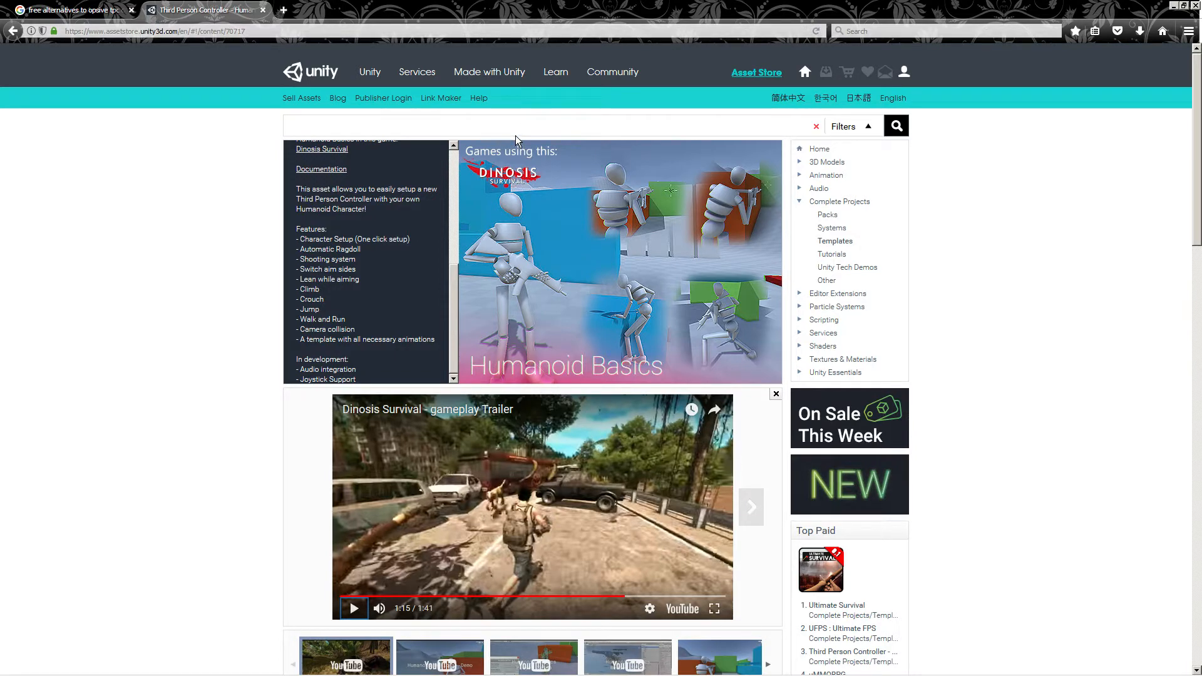
# Scroll through the Third Person Controller - Humanoid Basics asset page to review its description and package contents
pyautogui.scroll(-5, 306, 416)
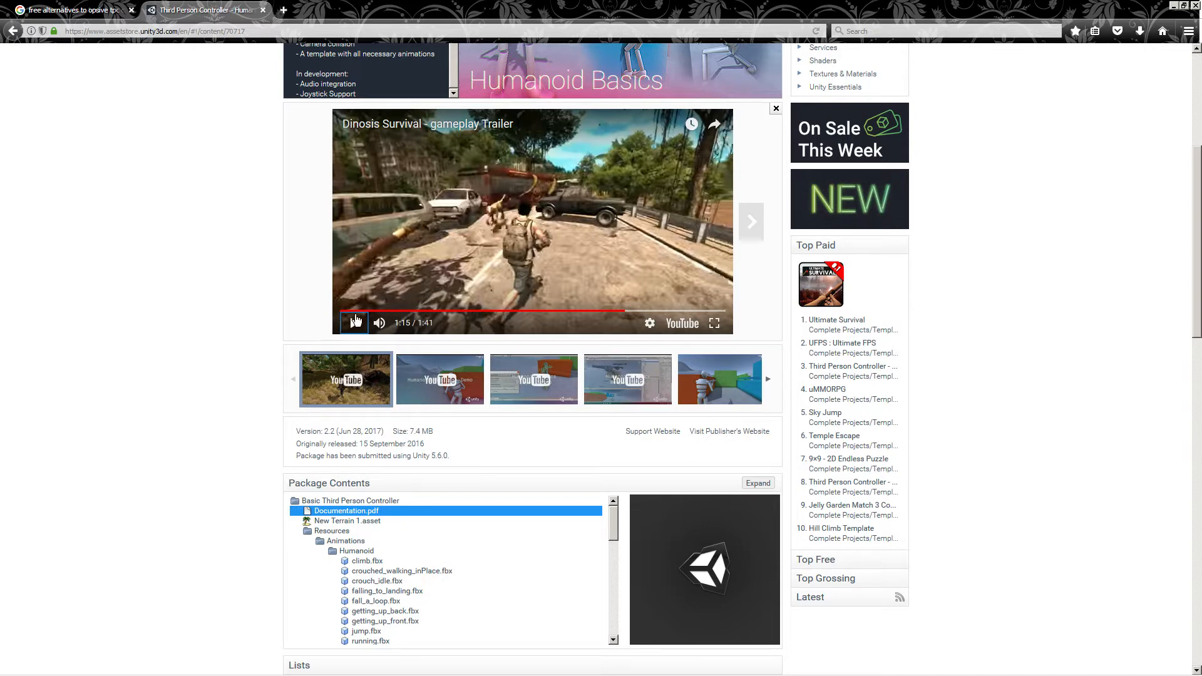
pyautogui.scroll(5, 304, 379)
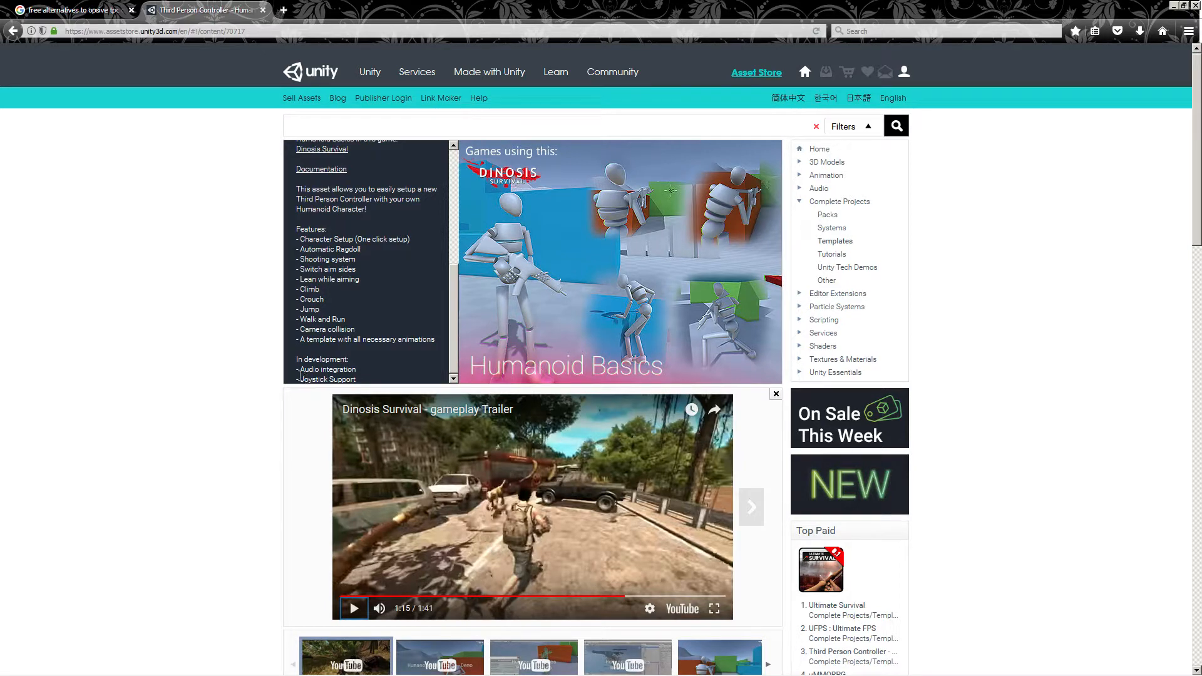
pyautogui.scroll(-5, 316, 363)
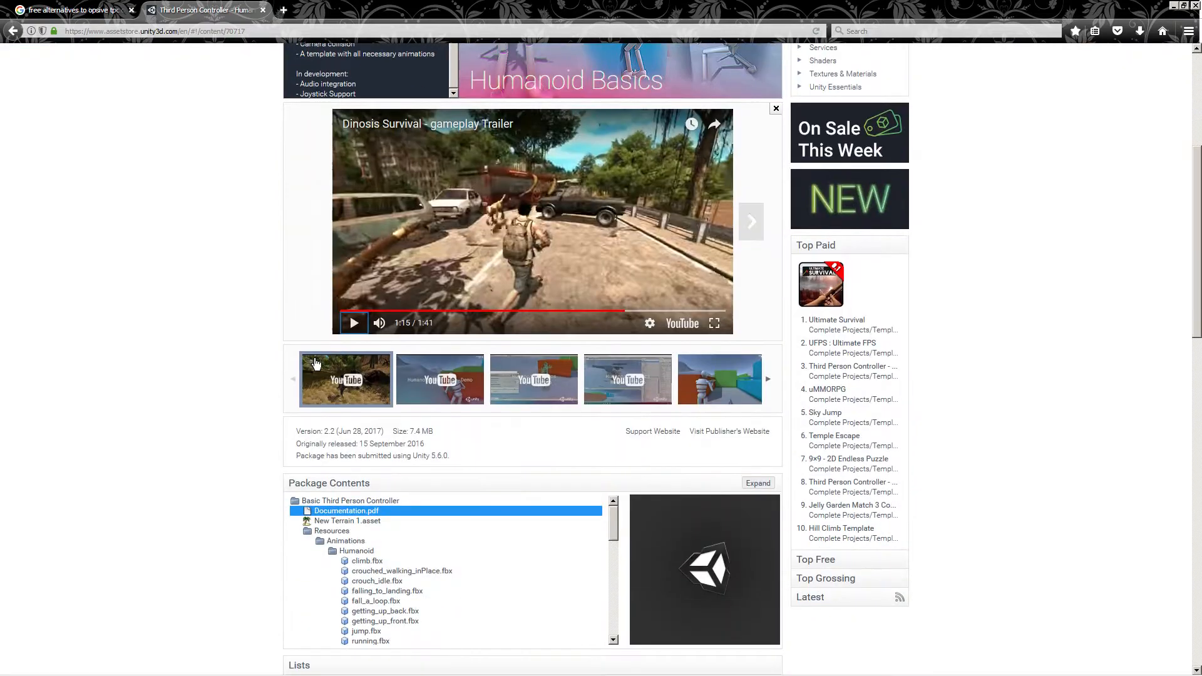
pyautogui.scroll(5, 316, 363)
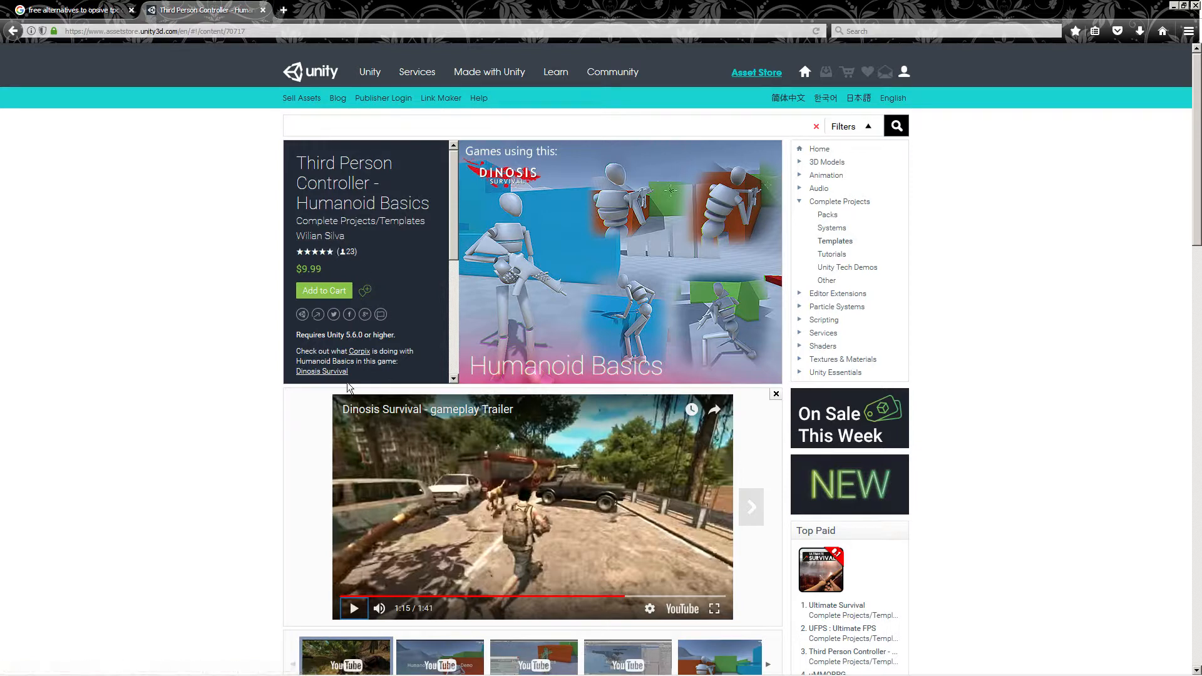
# Switch to Unity and orbit the scene view around the green humanoid character
pyautogui.click(219, 665)
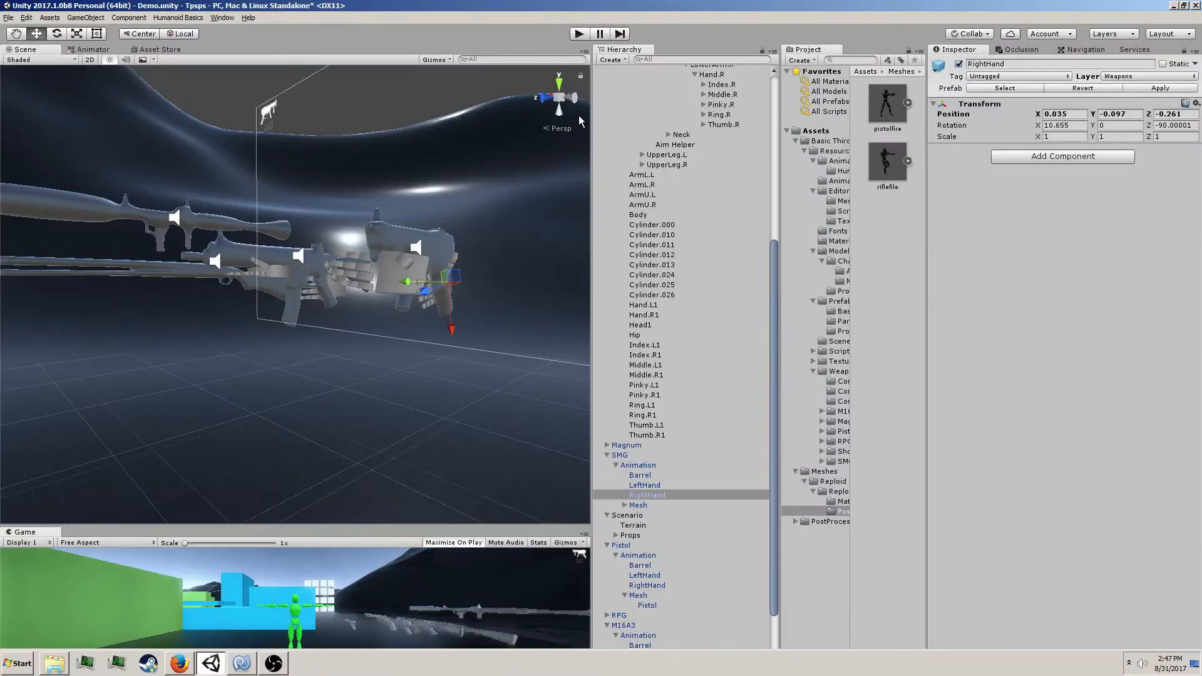
pyautogui.moveTo(494, 311); pyautogui.dragTo(218, 337, button='right')
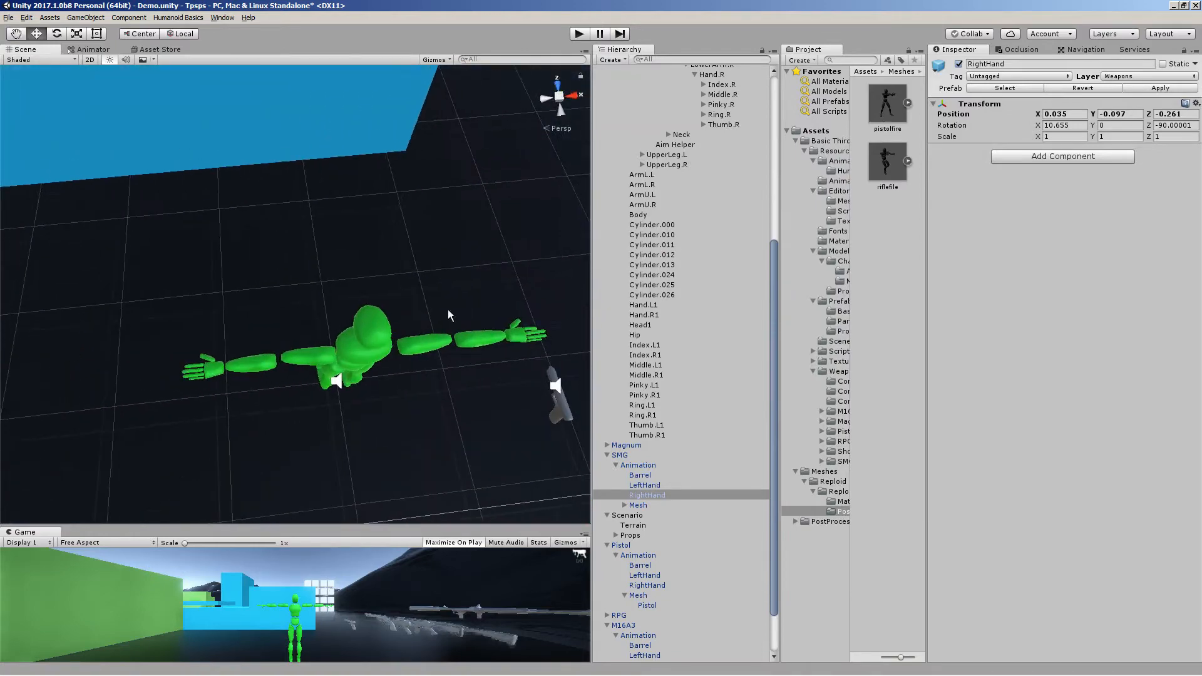
pyautogui.moveTo(119, 413); pyautogui.dragTo(471, 259, button='right')
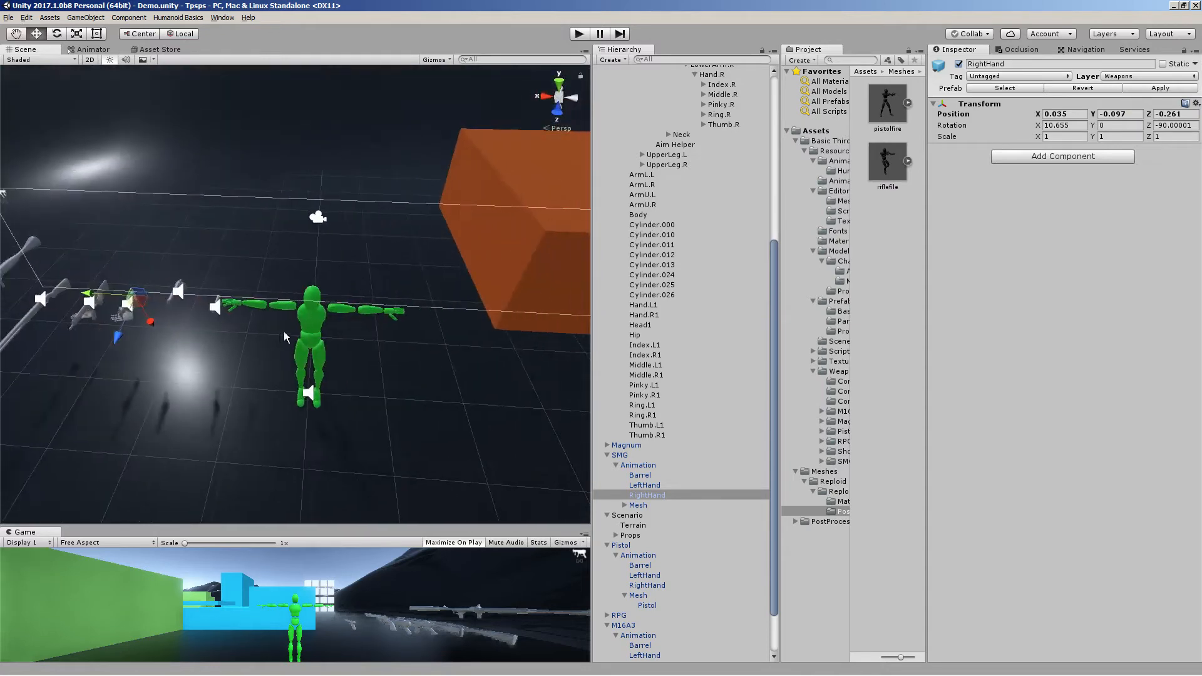
pyautogui.moveTo(284, 334); pyautogui.dragTo(304, 346, button='right')
pyautogui.hotkey('alt', 'Tab')
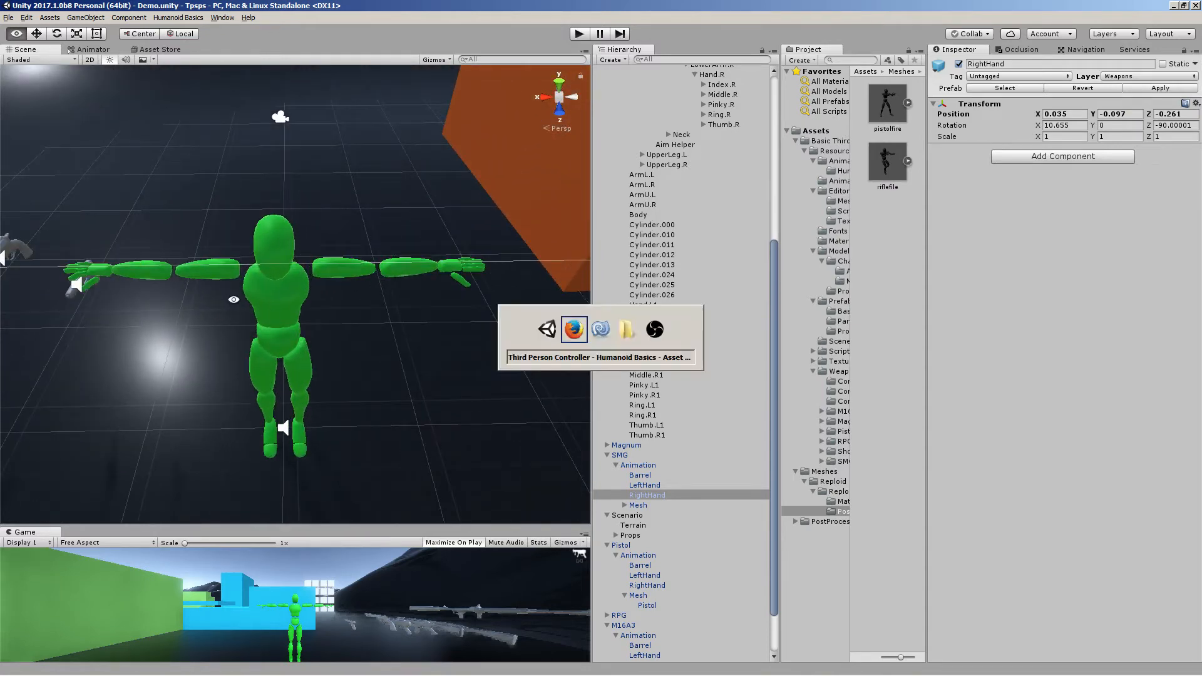
pyautogui.hotkey('alt', 'Tab')
# Search the Start menu for blender and launch it
pyautogui.press('super')
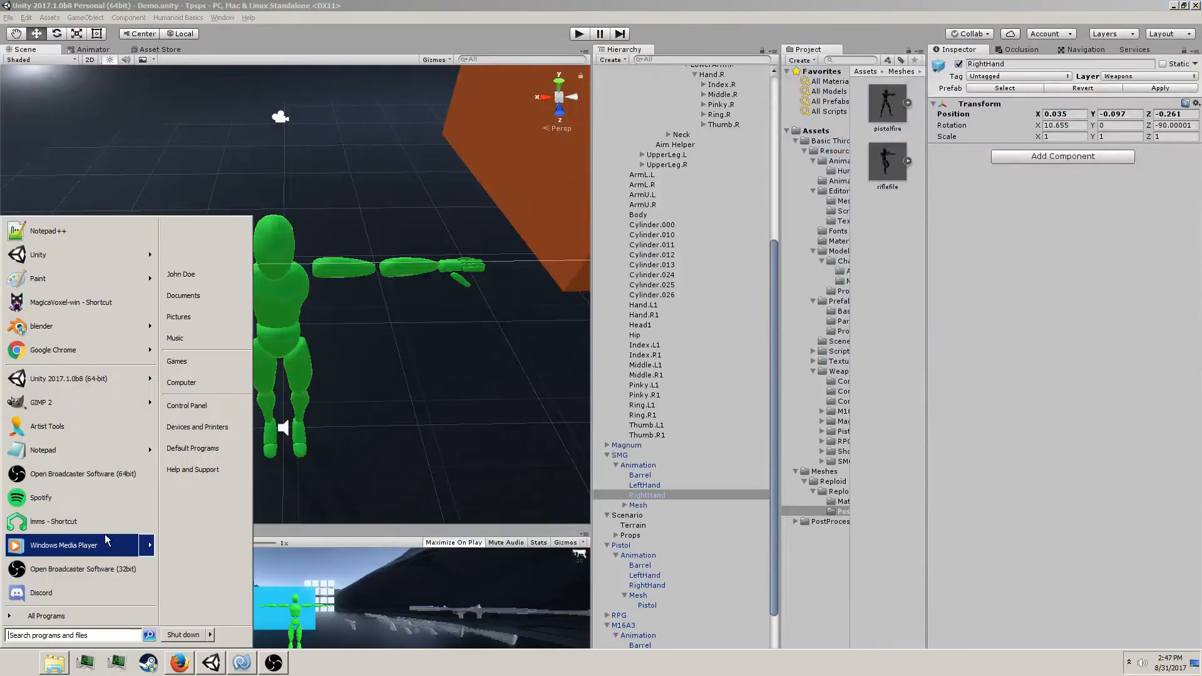
pyautogui.write('beln')
pyautogui.press('BackSpace')
pyautogui.press('BackSpace')
pyautogui.press('BackSpace')
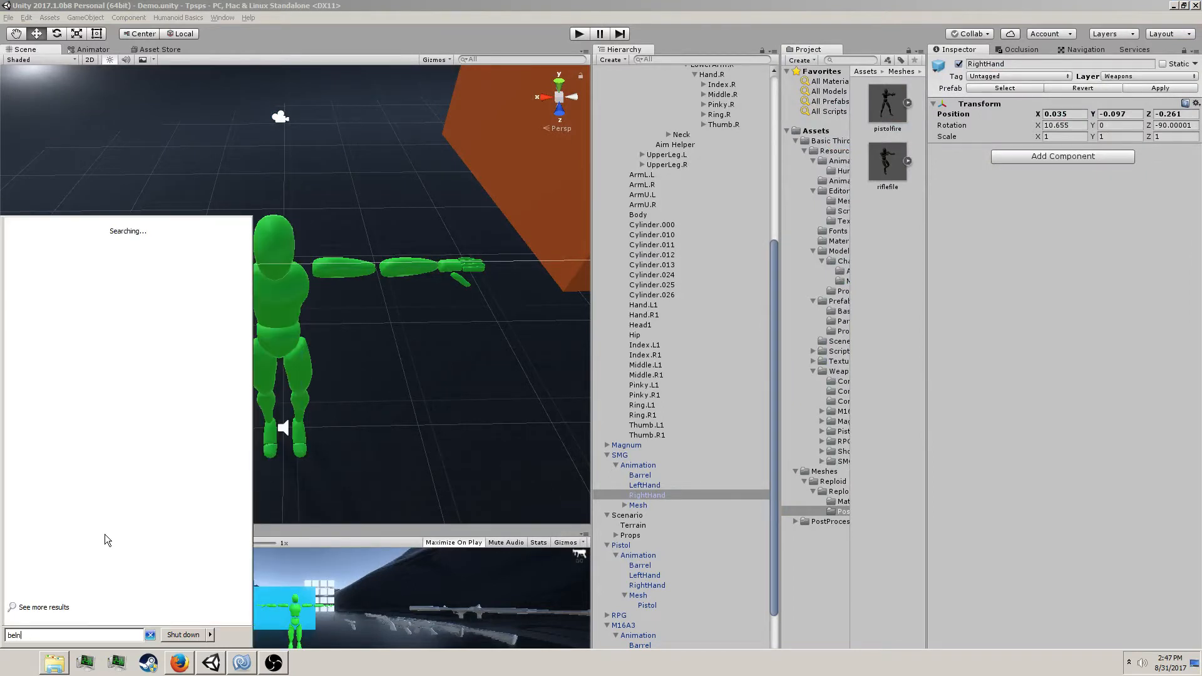
pyautogui.press('BackSpace')
pyautogui.write('blender')
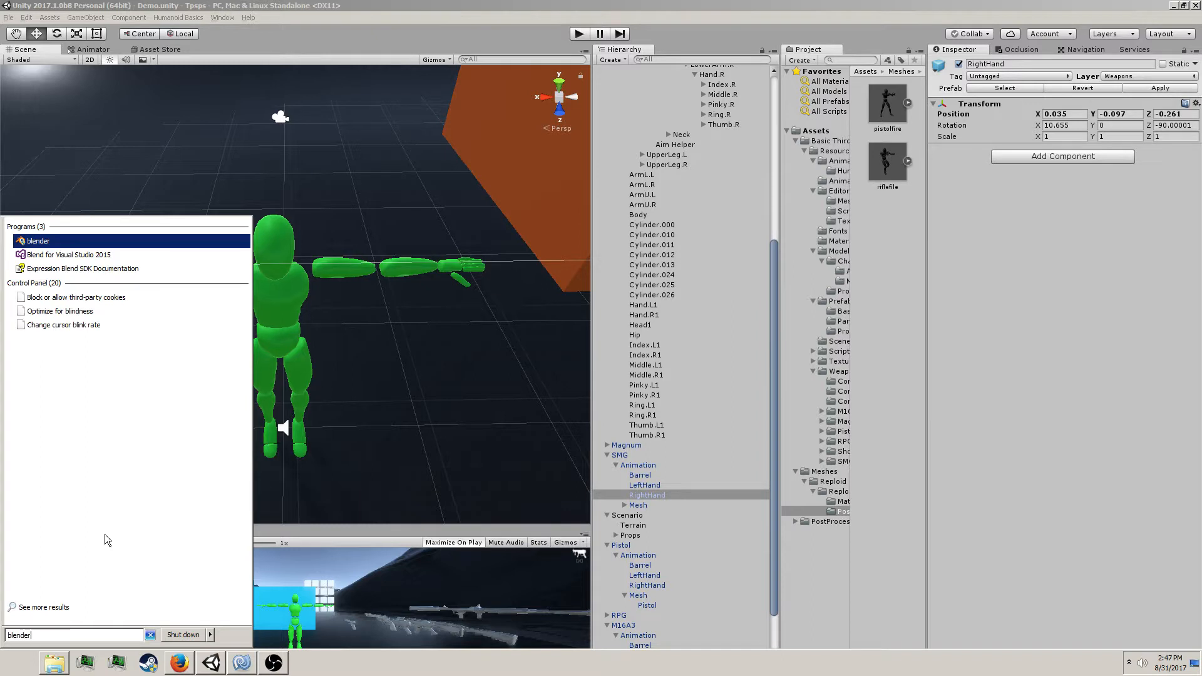
pyautogui.press('Return')
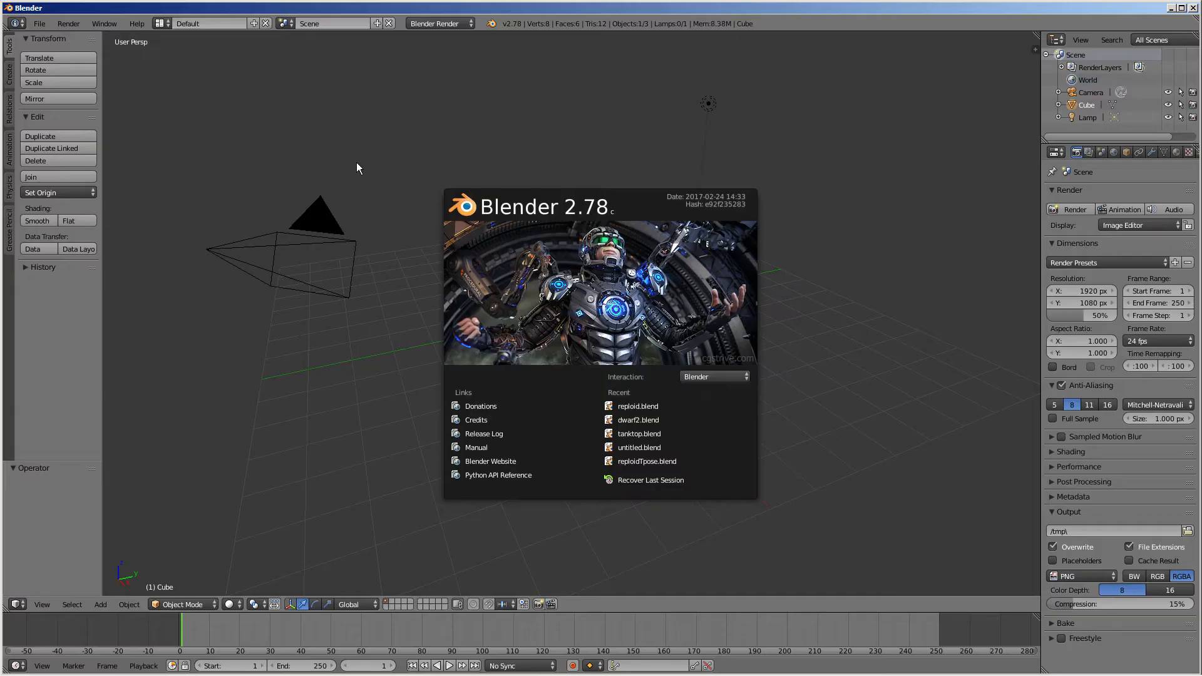
# Open the recent file reploid.blend
pyautogui.click(223, 182)
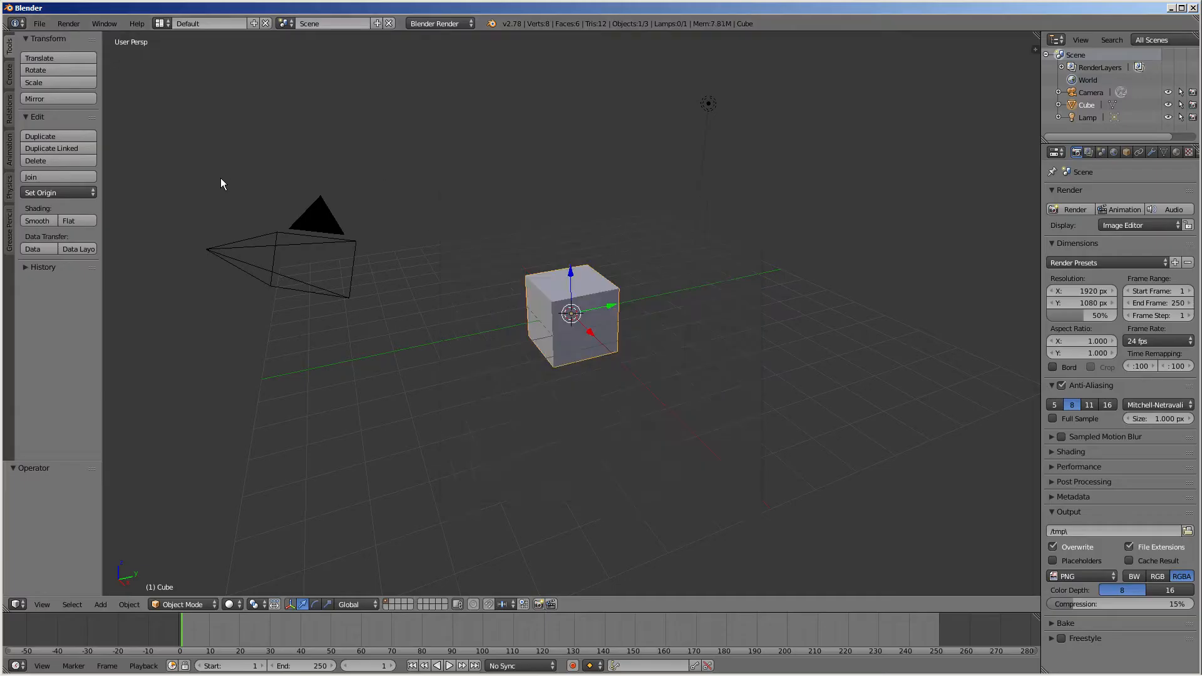
pyautogui.click(39, 23)
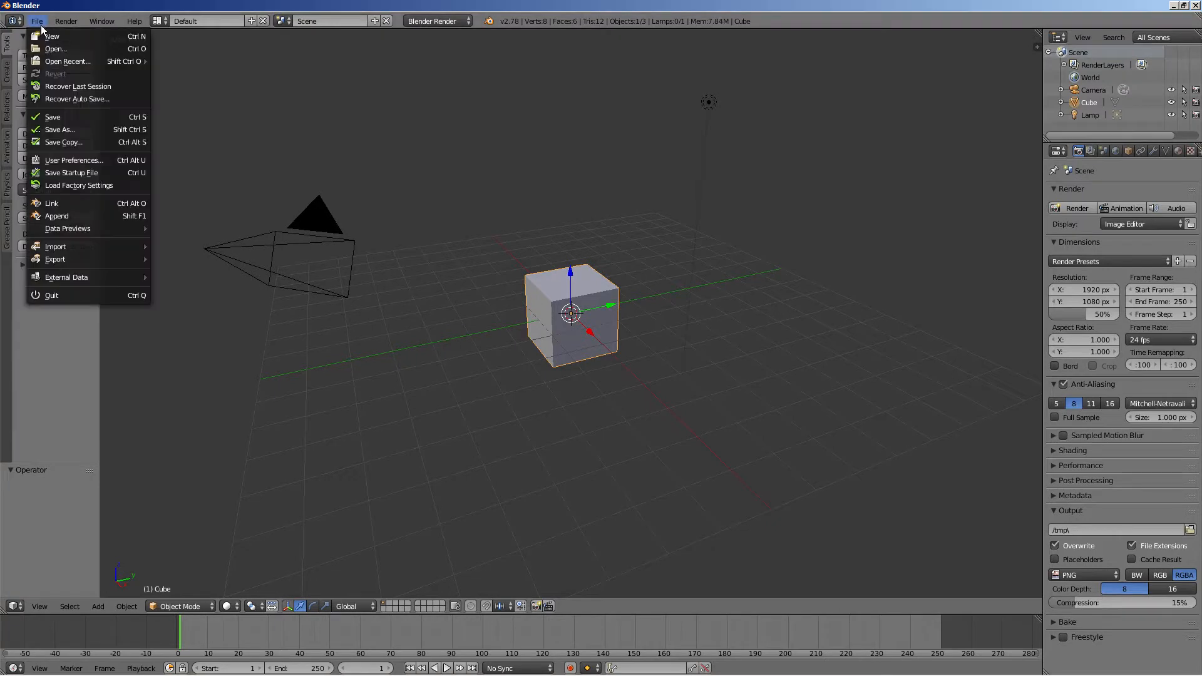
pyautogui.moveTo(58, 66)
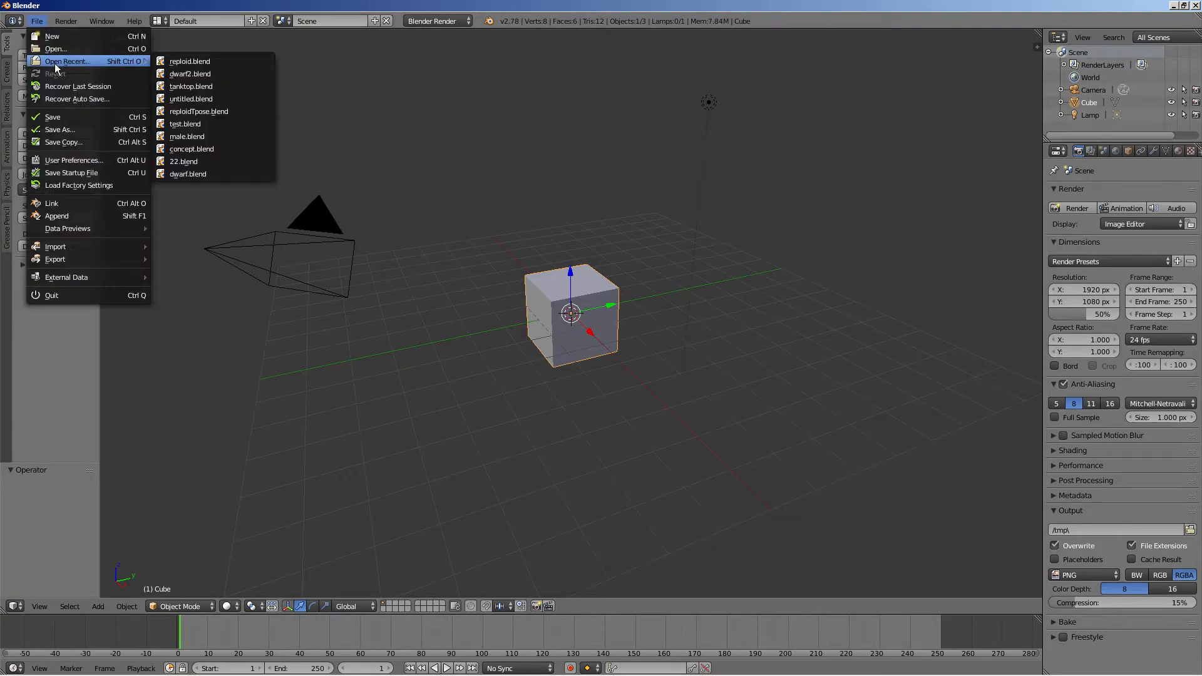
pyautogui.click(203, 62)
# Inspect the character's body parts from side, front and angled views by selecting each mesh piece in turn
pyautogui.scroll(-5, 427, 259)
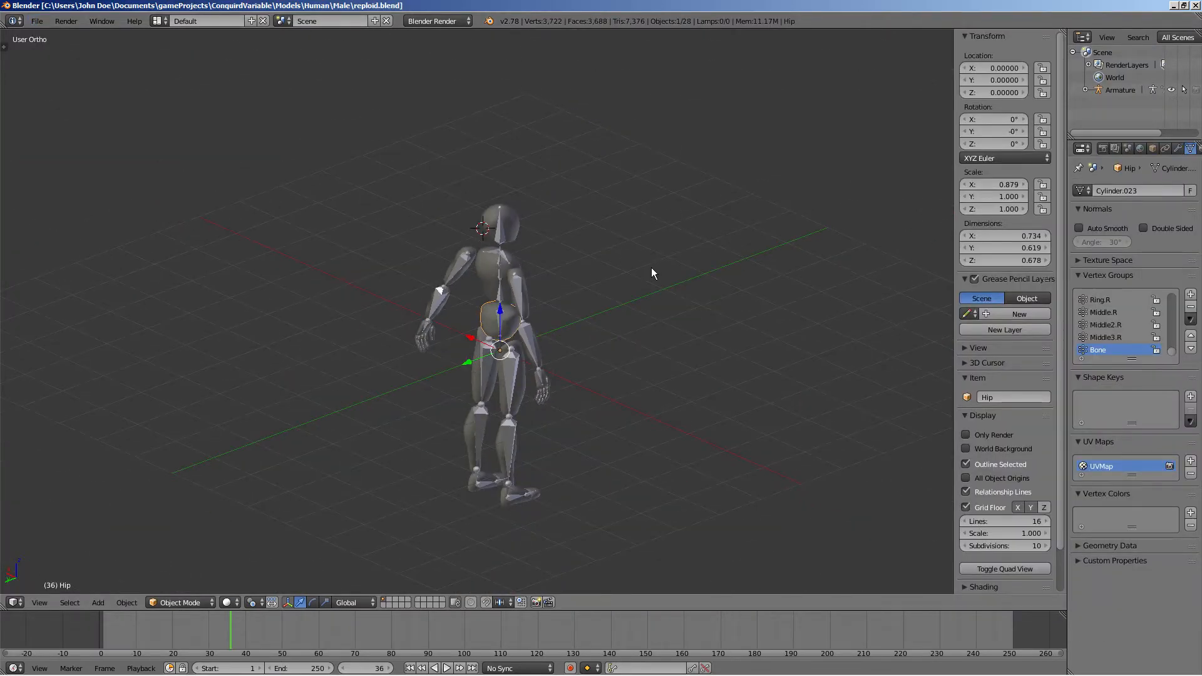
pyautogui.press('KP_3')
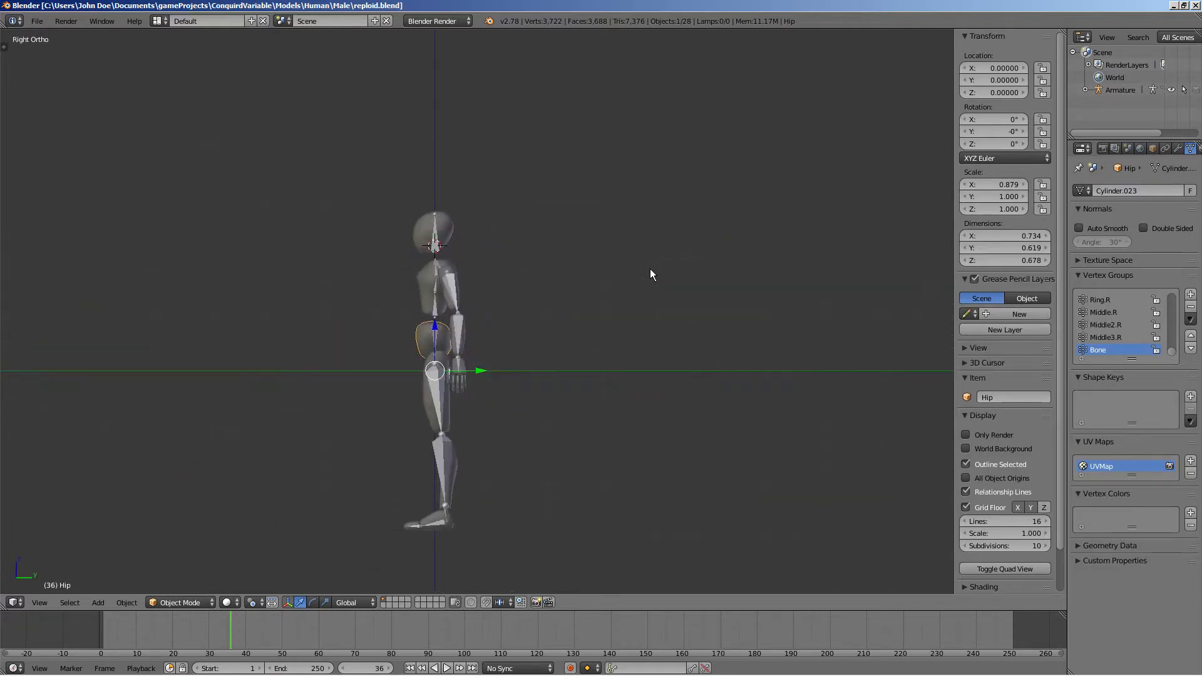
pyautogui.keyDown('shift'); pyautogui.moveTo(440, 271); pyautogui.dragTo(446, 200, button='middle'); pyautogui.keyUp('shift')
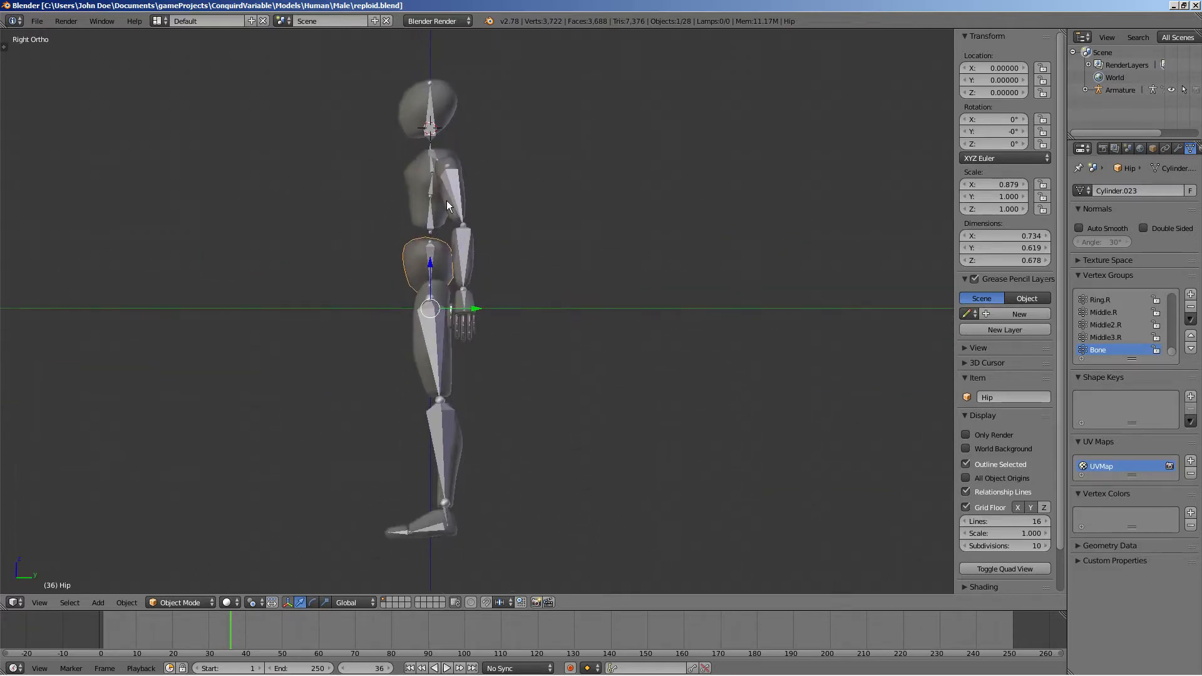
pyautogui.press('KP_1')
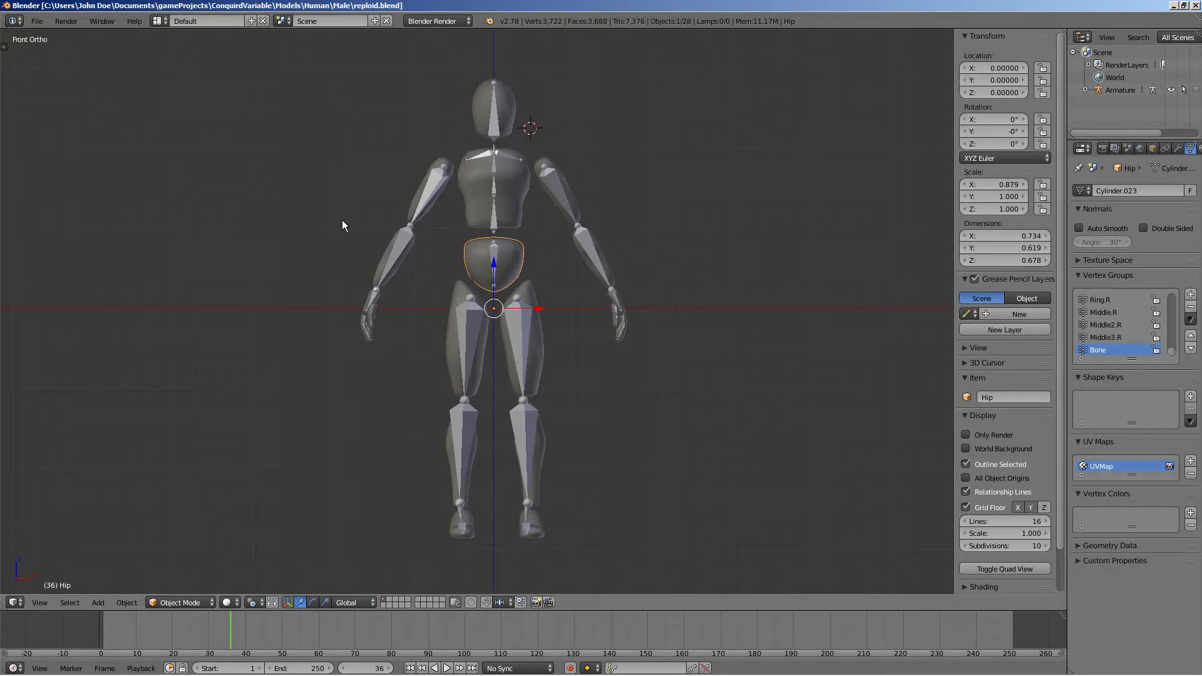
pyautogui.scroll(6, 329, 263)
pyautogui.moveTo(349, 298); pyautogui.dragTo(378, 261, button='middle')
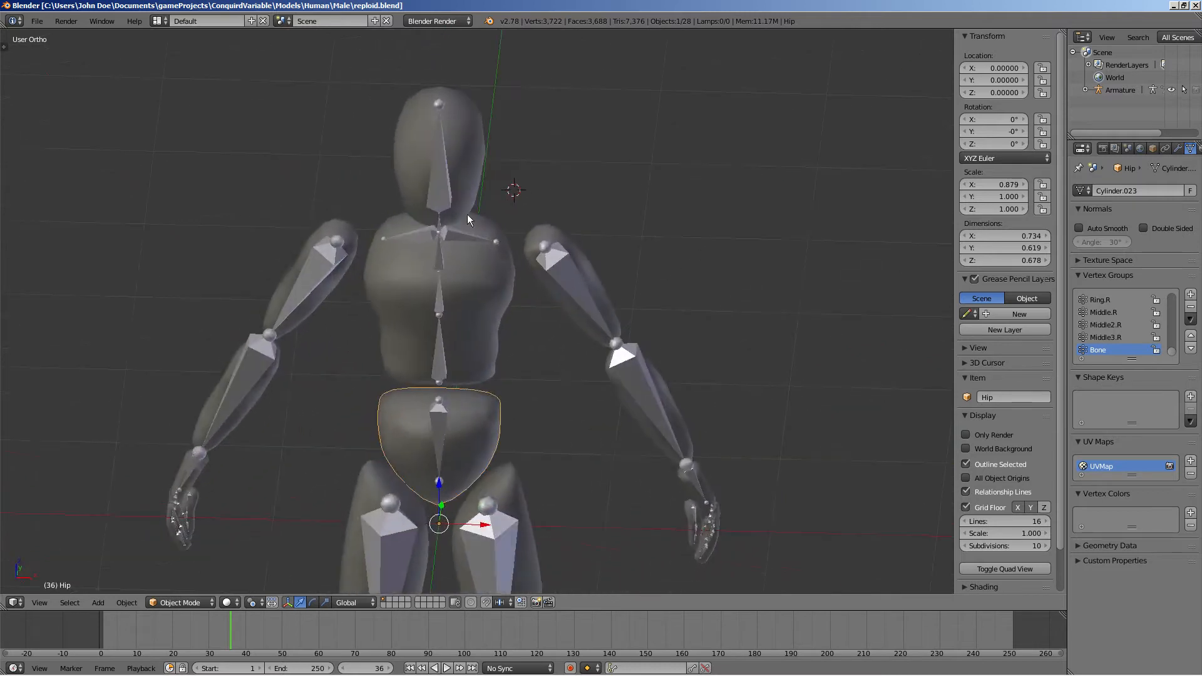
pyautogui.rightClick(439, 163)
pyautogui.rightClick(442, 293)
pyautogui.rightClick(310, 246)
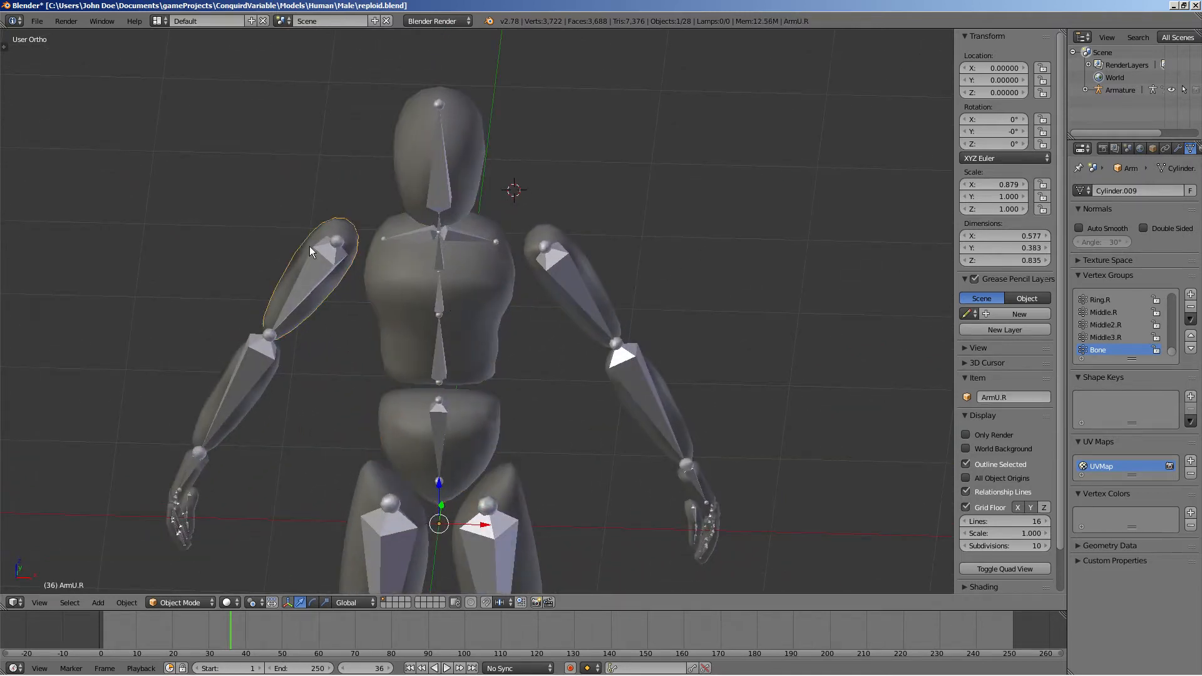
pyautogui.rightClick(239, 371)
pyautogui.rightClick(464, 331)
pyautogui.rightClick(482, 423)
pyautogui.rightClick(381, 497)
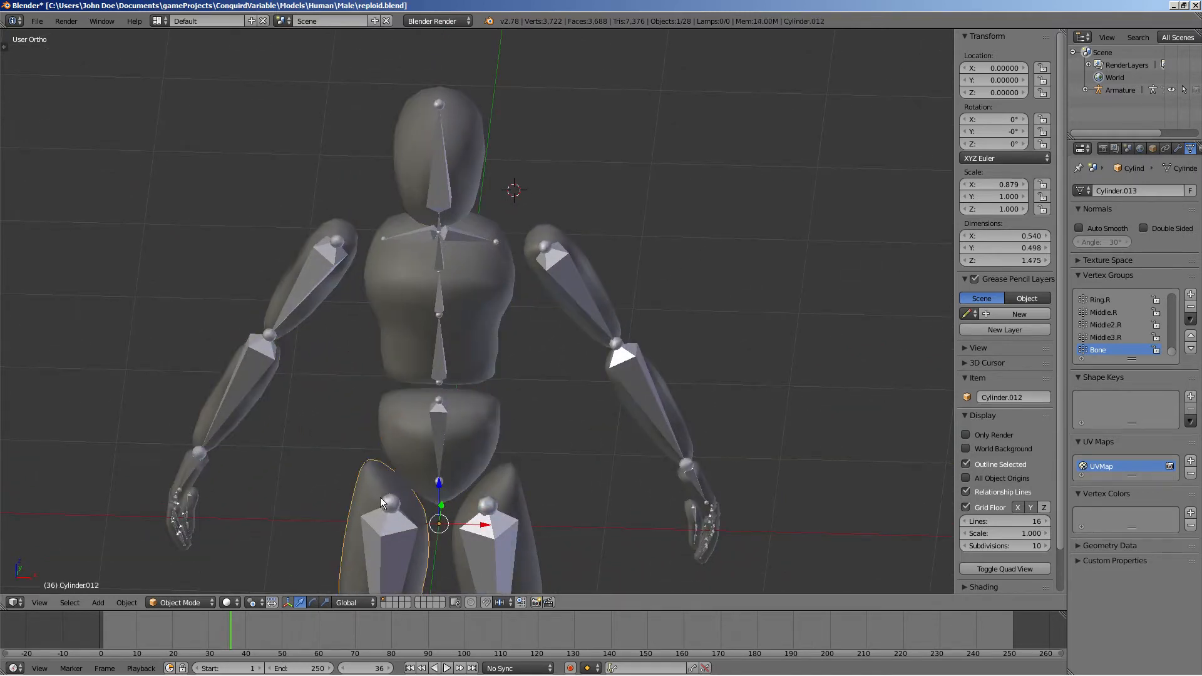
pyautogui.rightClick(501, 482)
pyautogui.rightClick(557, 325)
pyautogui.rightClick(195, 428)
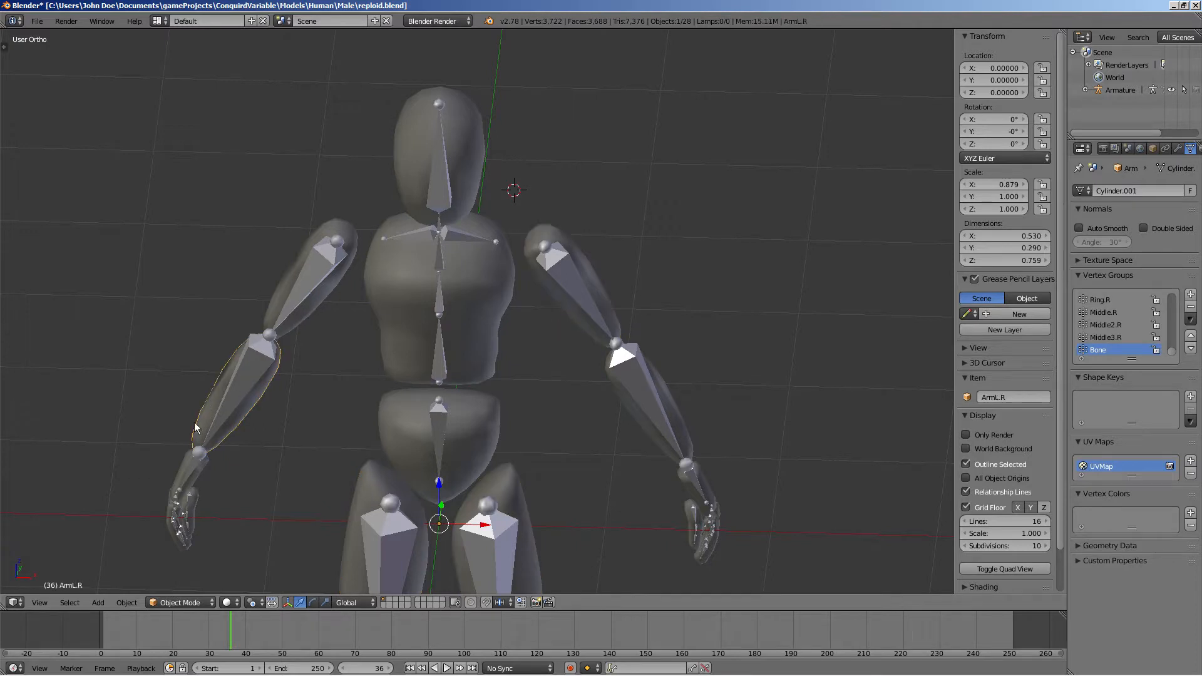
pyautogui.rightClick(187, 479)
pyautogui.rightClick(467, 126)
pyautogui.scroll(-3, 538, 337)
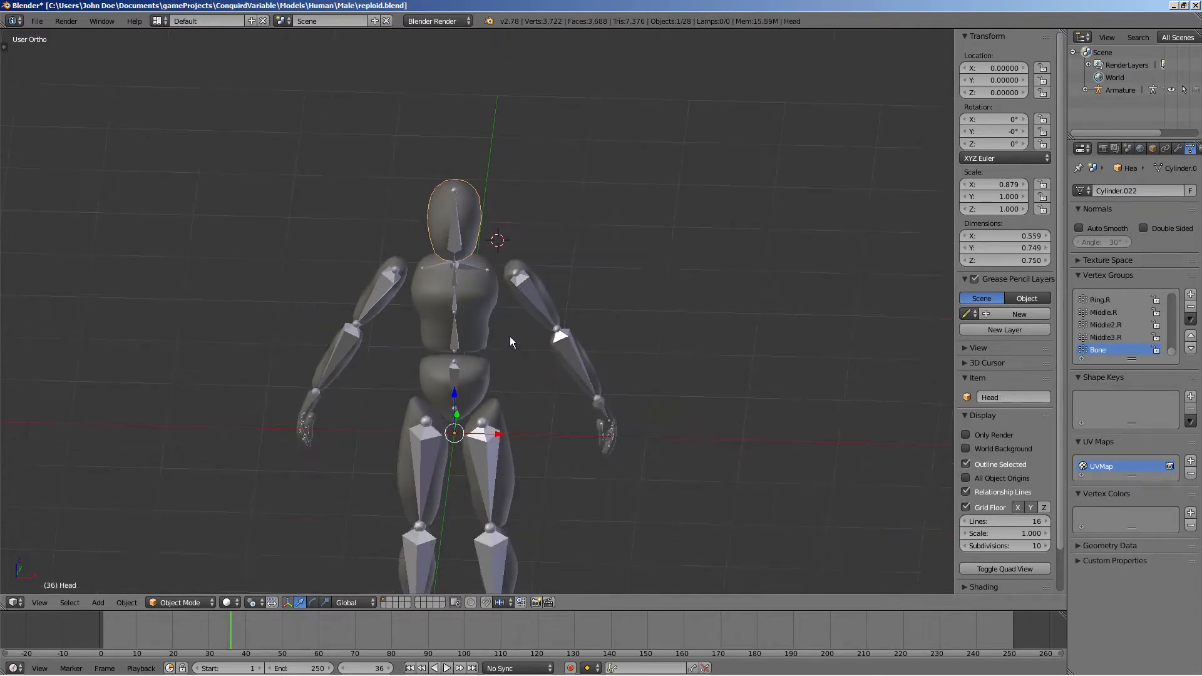
# Select the character's armature and switch to Pose Mode
pyautogui.keyDown('shift'); pyautogui.moveTo(510, 341); pyautogui.dragTo(438, 174, button='middle'); pyautogui.keyUp('shift')
pyautogui.scroll(4, 474, 457)
pyautogui.scroll(-5, 365, 293)
pyautogui.scroll(2, 396, 151)
pyautogui.rightClick(395, 152)
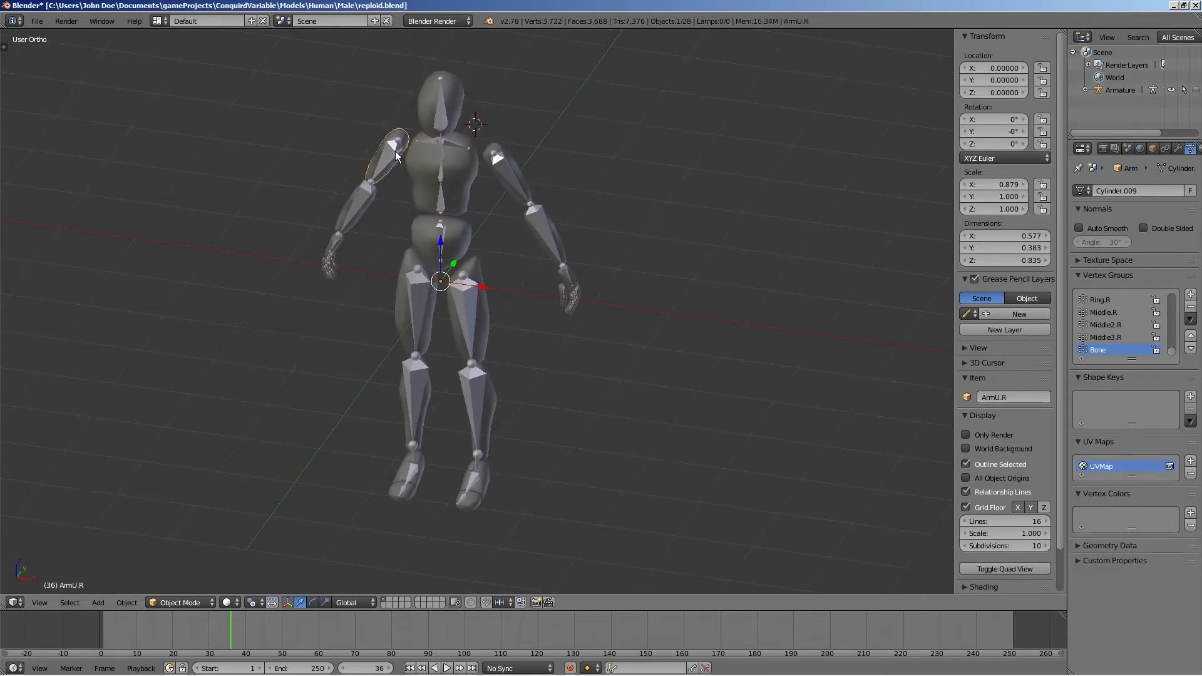
pyautogui.click(187, 602)
pyautogui.rightClick(381, 171)
pyautogui.click(181, 602)
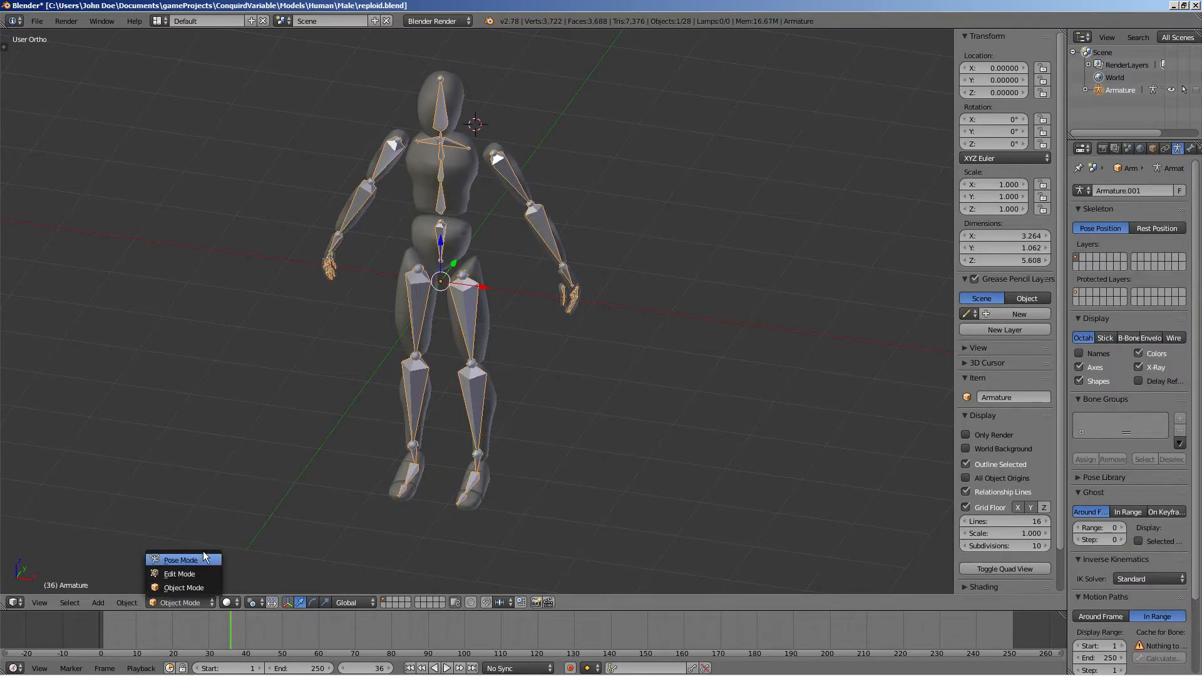
pyautogui.click(201, 561)
# Try rotating the right upper arm and lower arm bones, cancelling and undoing each rotation
pyautogui.rightClick(387, 164)
pyautogui.press('r')
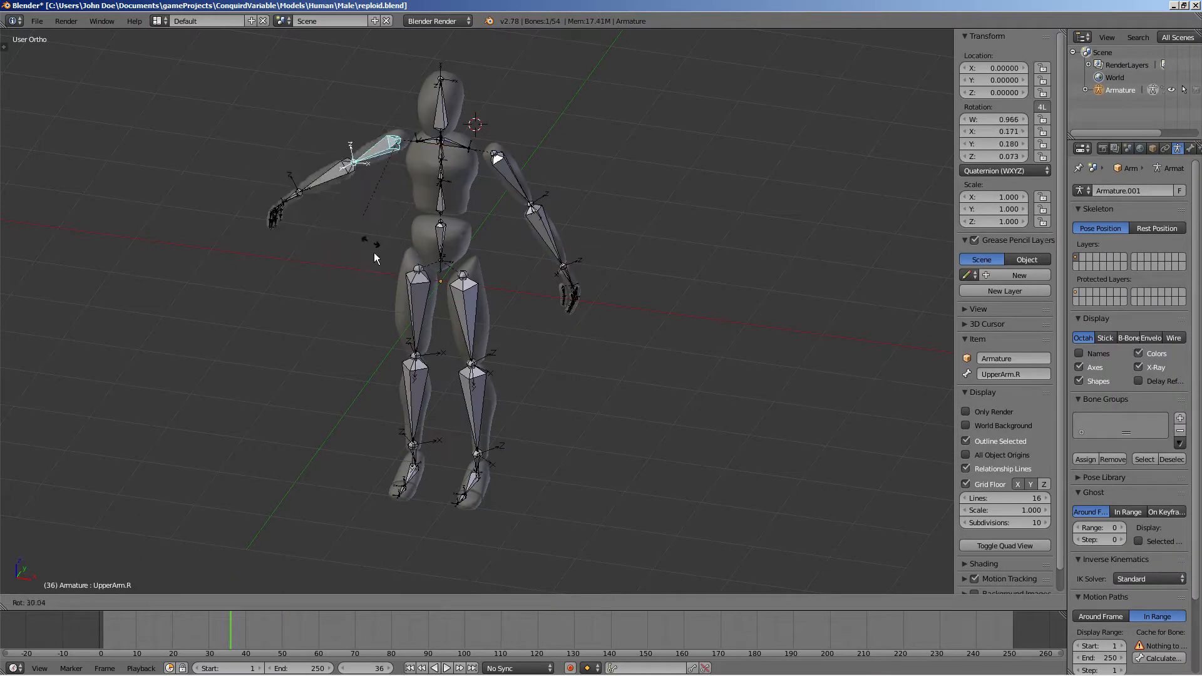
pyautogui.press('Escape')
pyautogui.rightClick(359, 199)
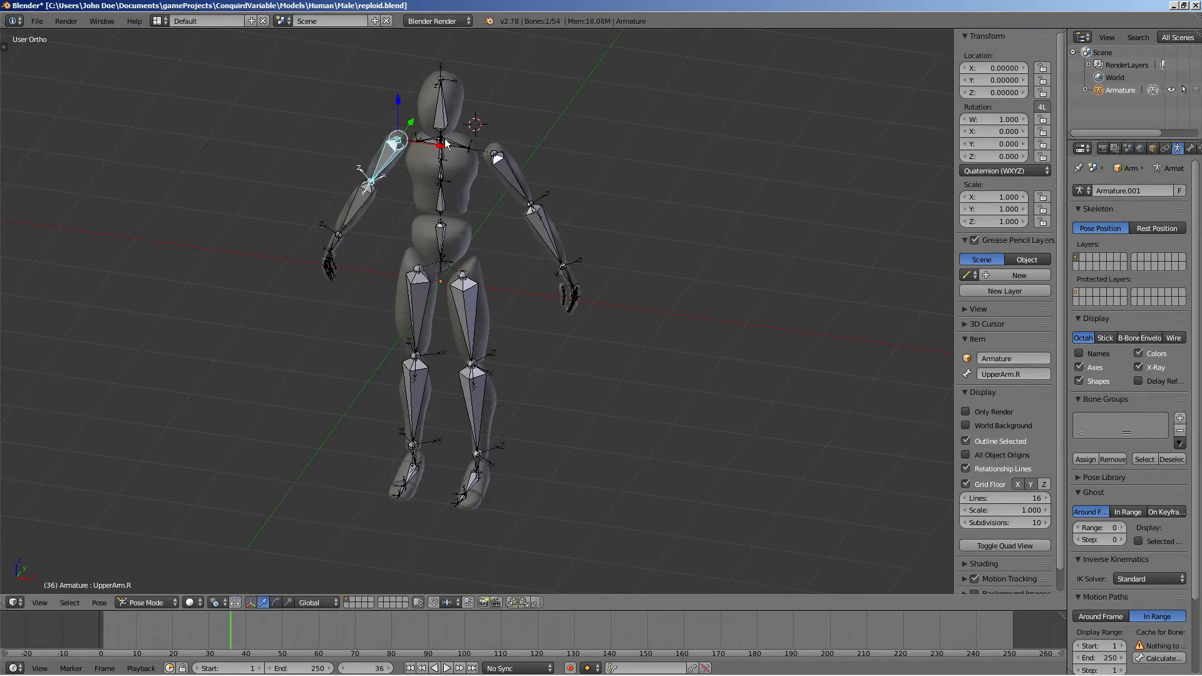
pyautogui.press('r')
pyautogui.press('Escape')
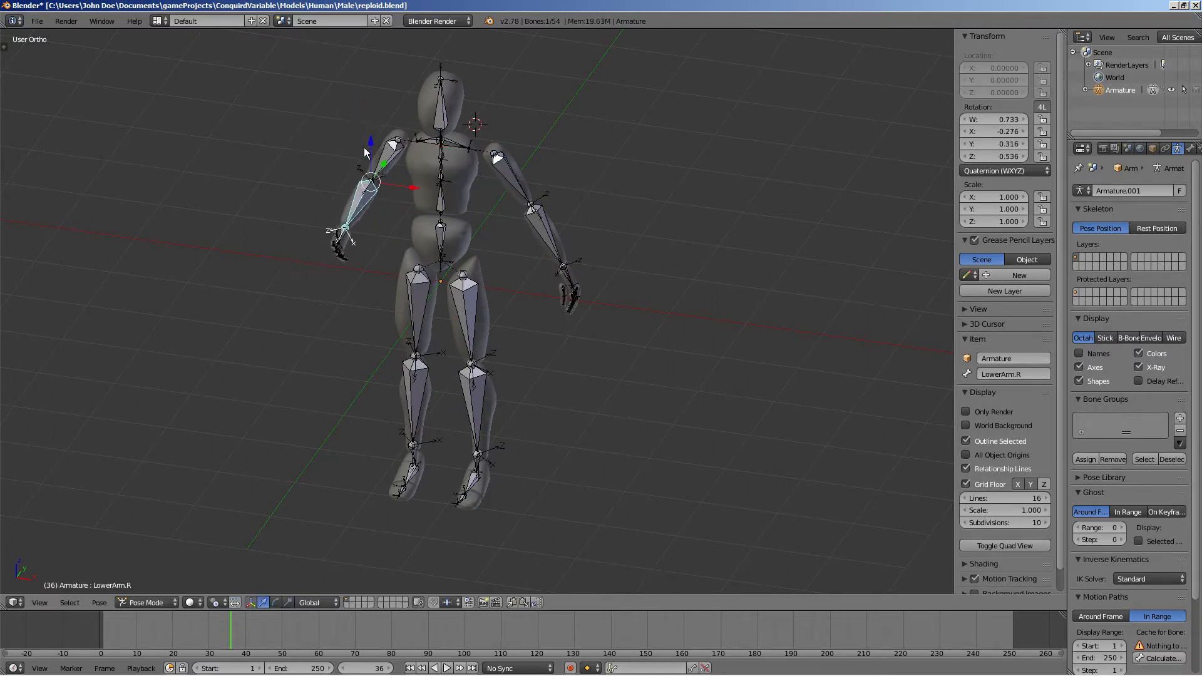
pyautogui.press('r')
pyautogui.click(407, 230)
pyautogui.hotkey('ctrl', 'z')
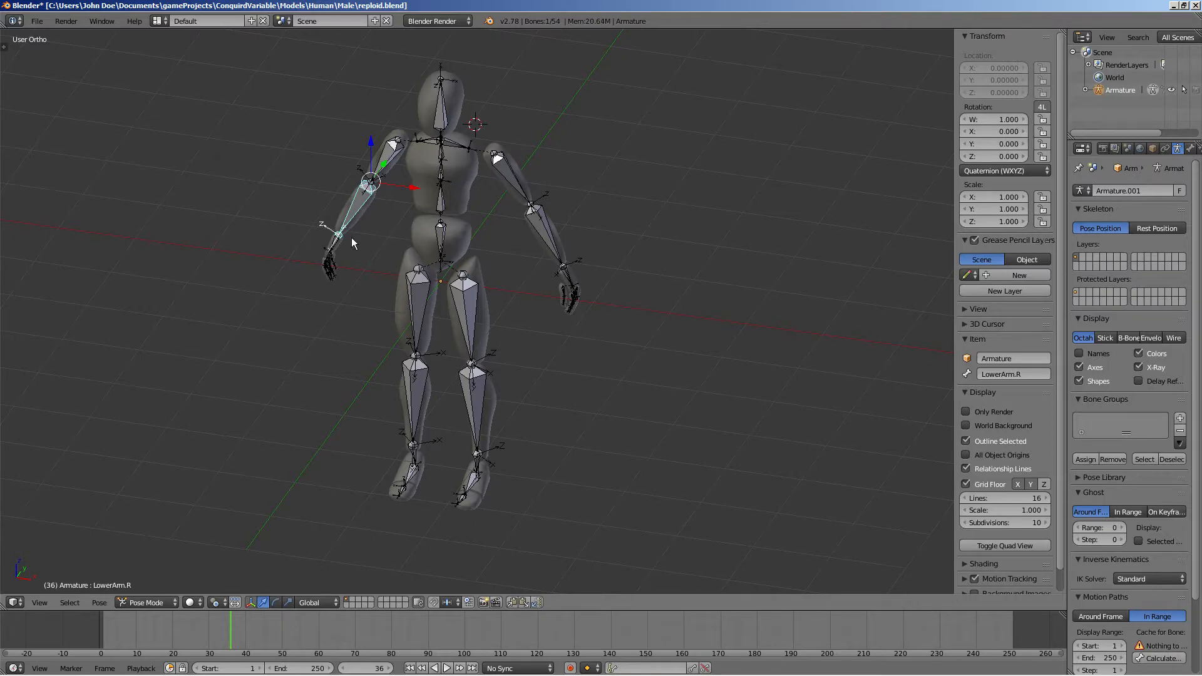
# Save the file over reploid.blend
pyautogui.moveTo(352, 238); pyautogui.dragTo(390, 212, button='middle')
pyautogui.hotkey('ctrl', 's')
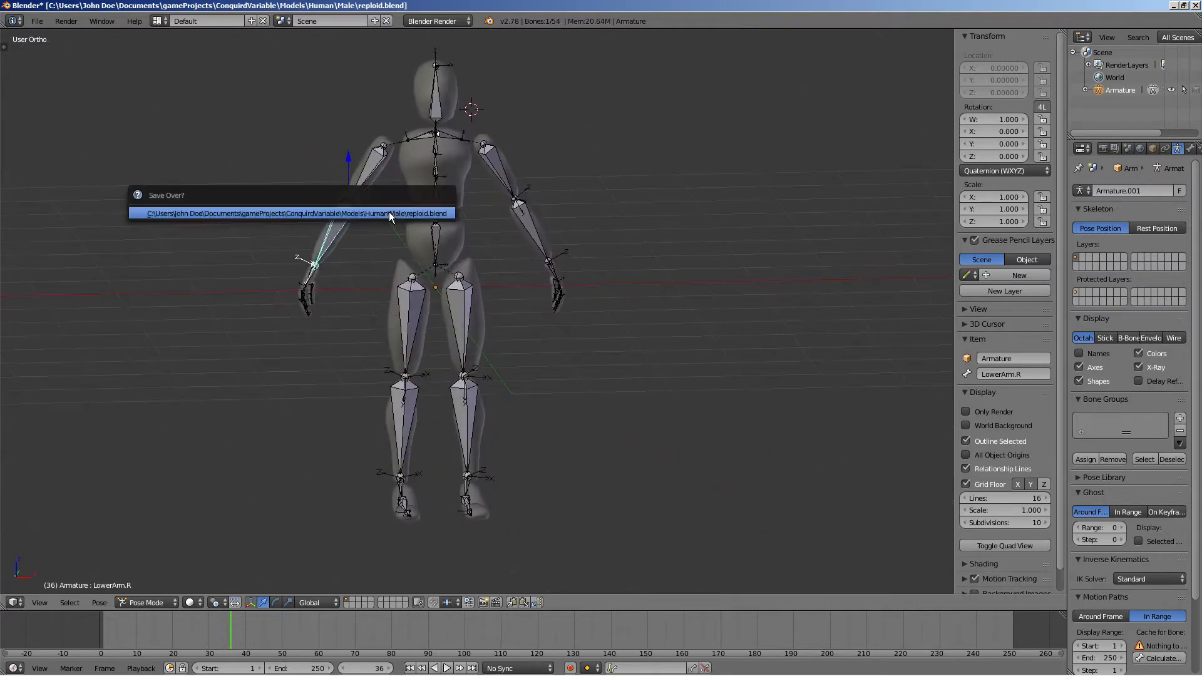
pyautogui.click(389, 213)
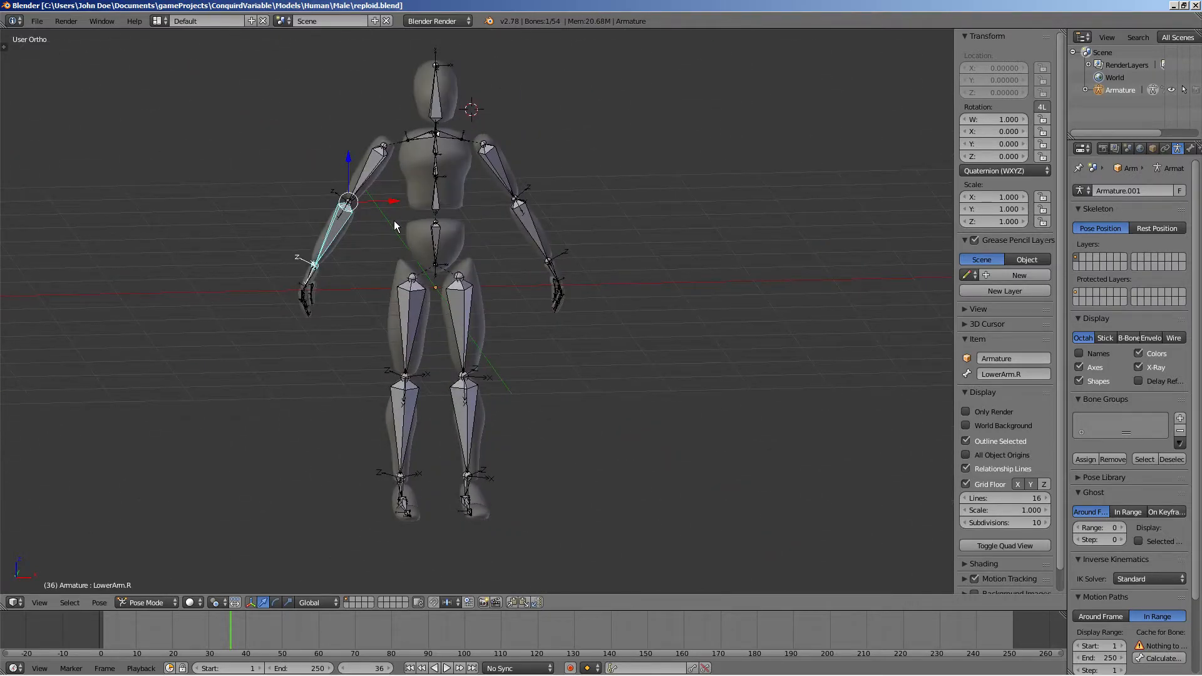
# Export the rig to FBX as reploid.fbx in the Male models folder
pyautogui.click(44, 22)
pyautogui.moveTo(133, 260)
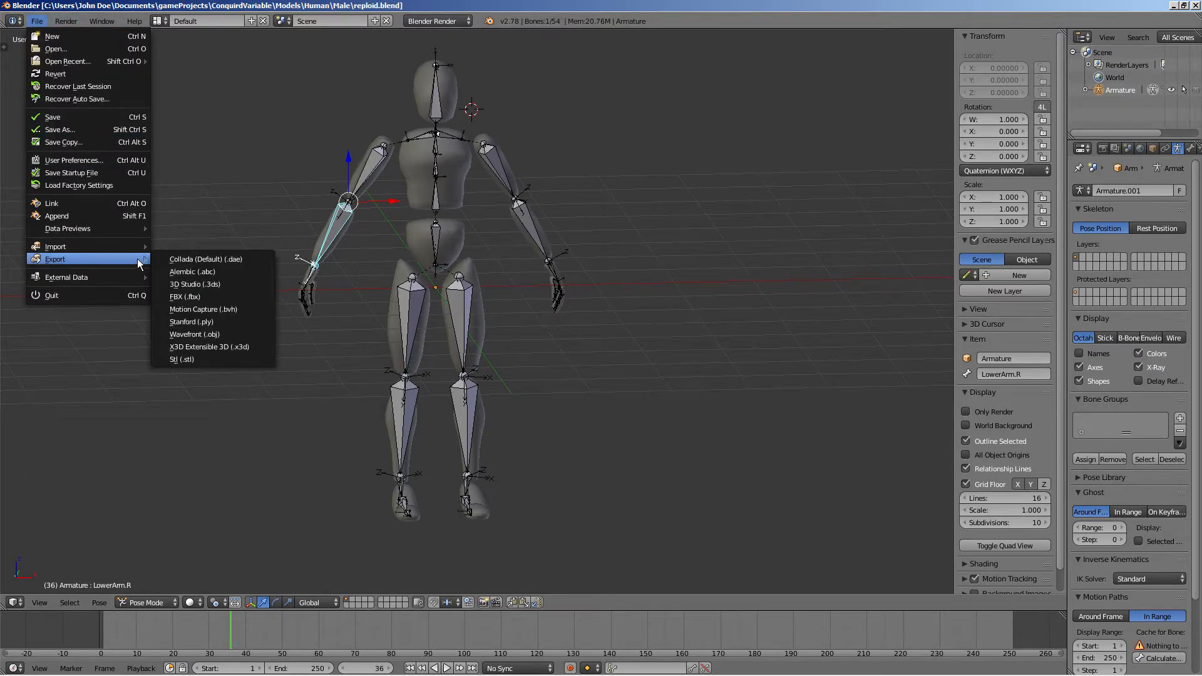
pyautogui.click(198, 297)
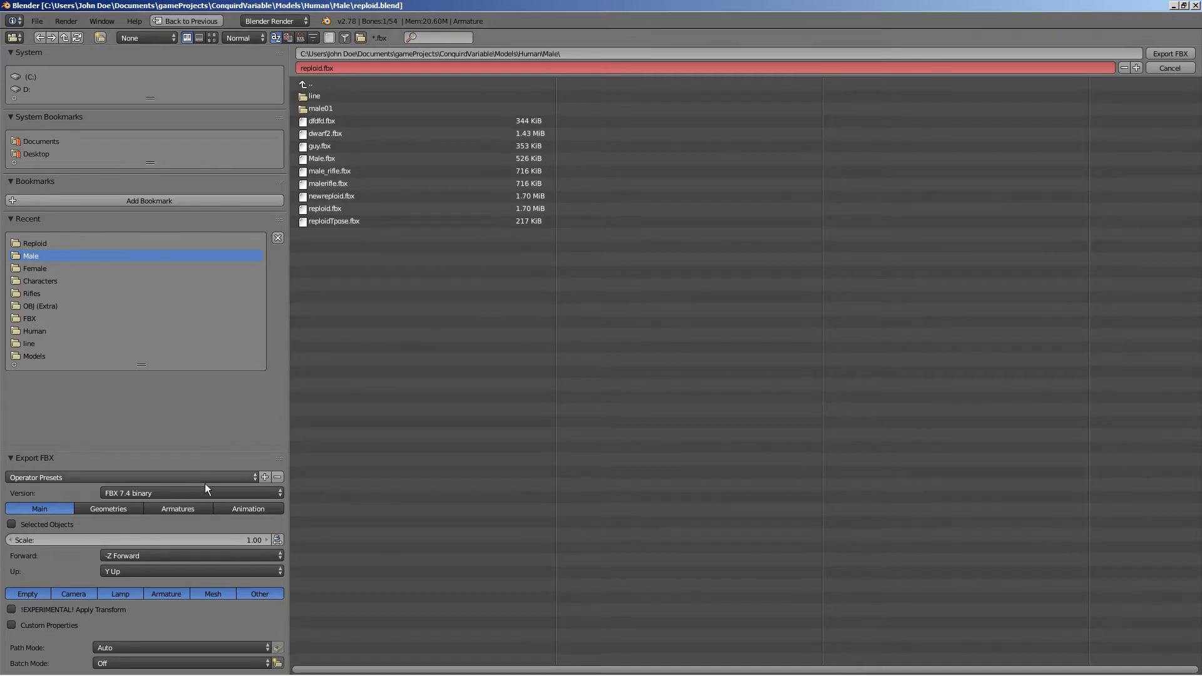
pyautogui.click(373, 64)
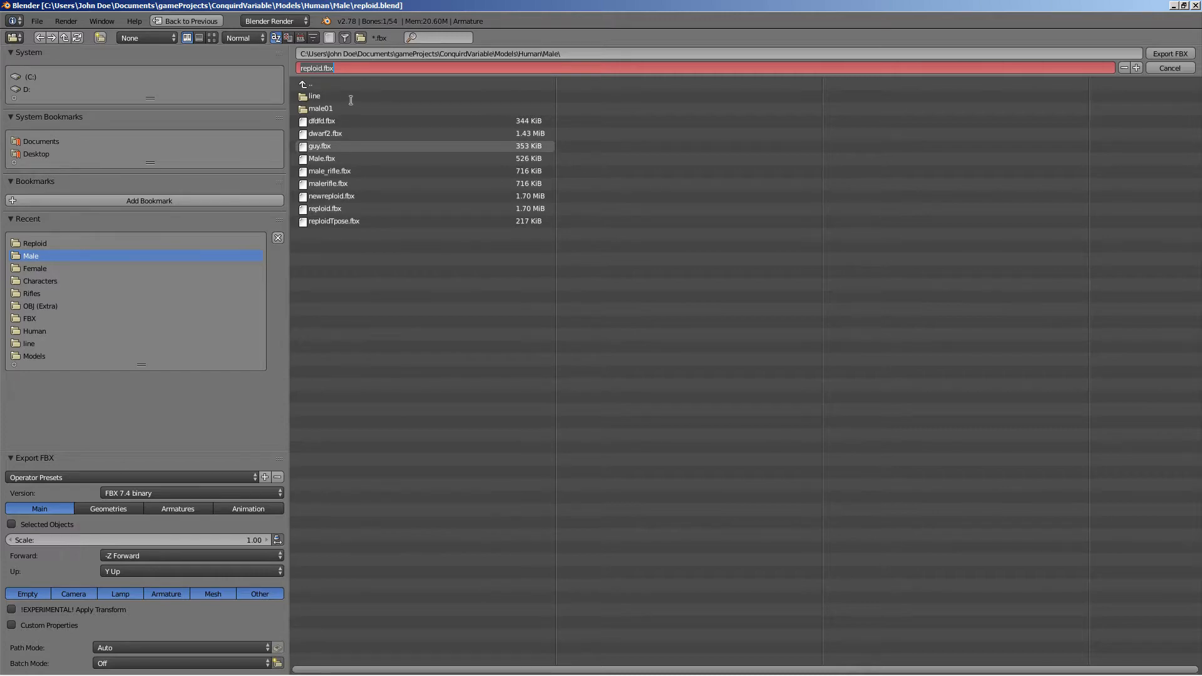
pyautogui.press('Return')
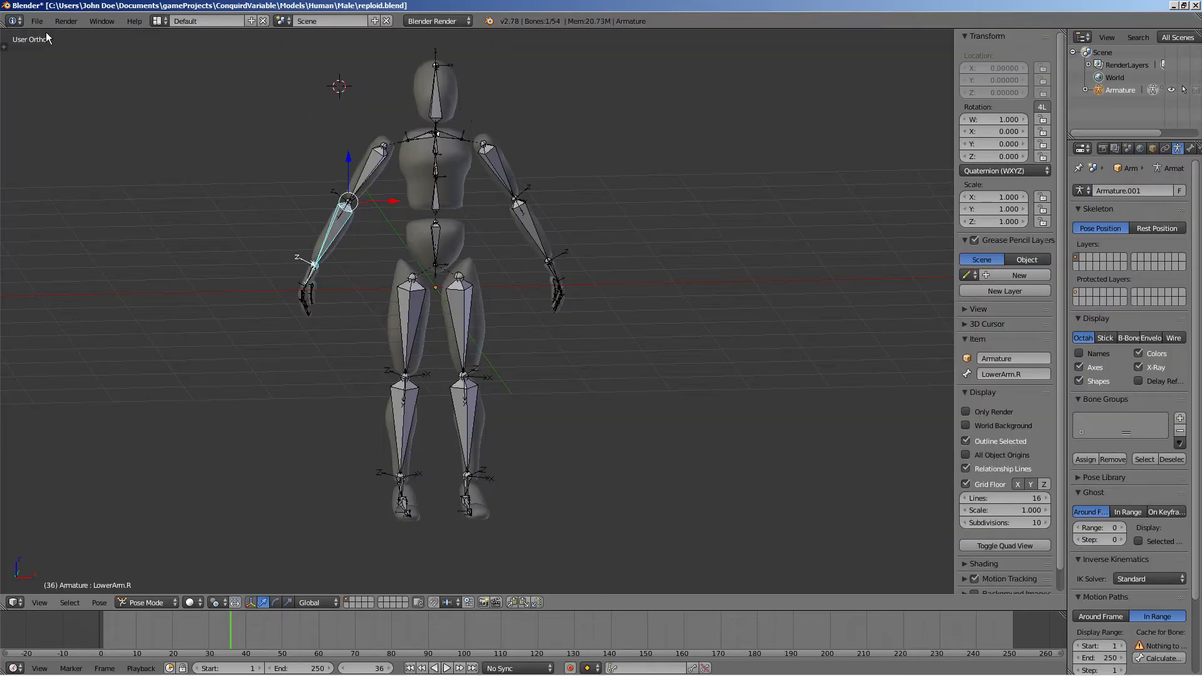
# Open the FBX export again and navigate up to the gameProjects Models folder
pyautogui.click(37, 21)
pyautogui.moveTo(115, 257)
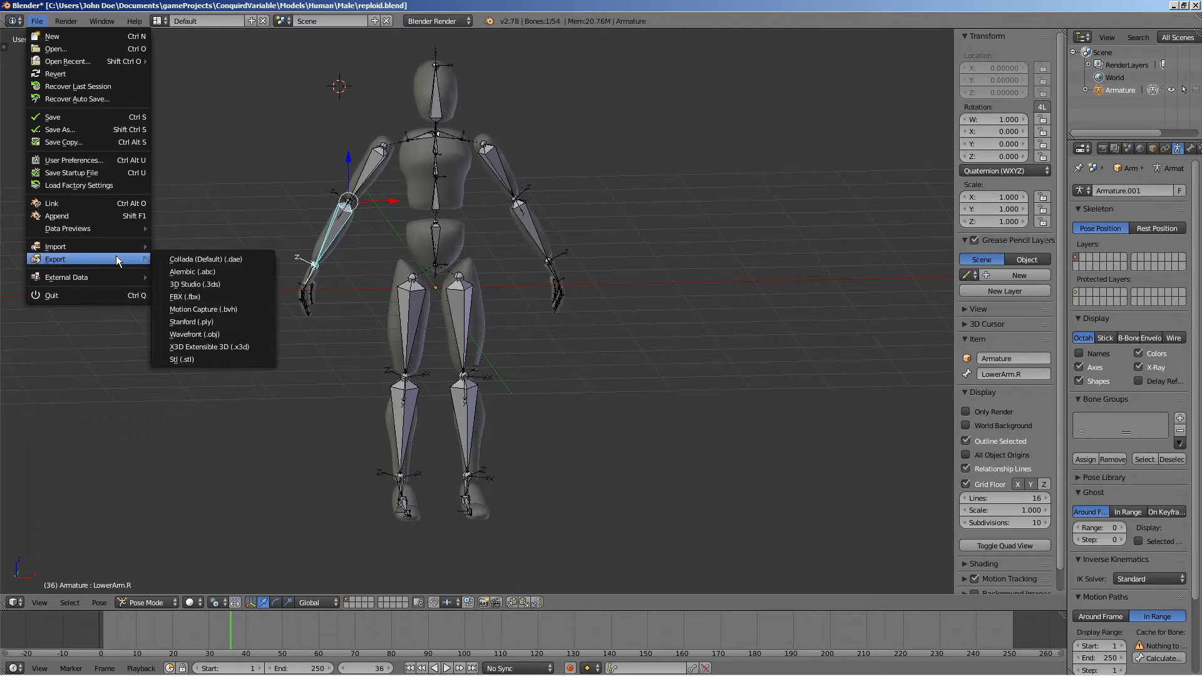
pyautogui.click(210, 302)
pyautogui.click(318, 81)
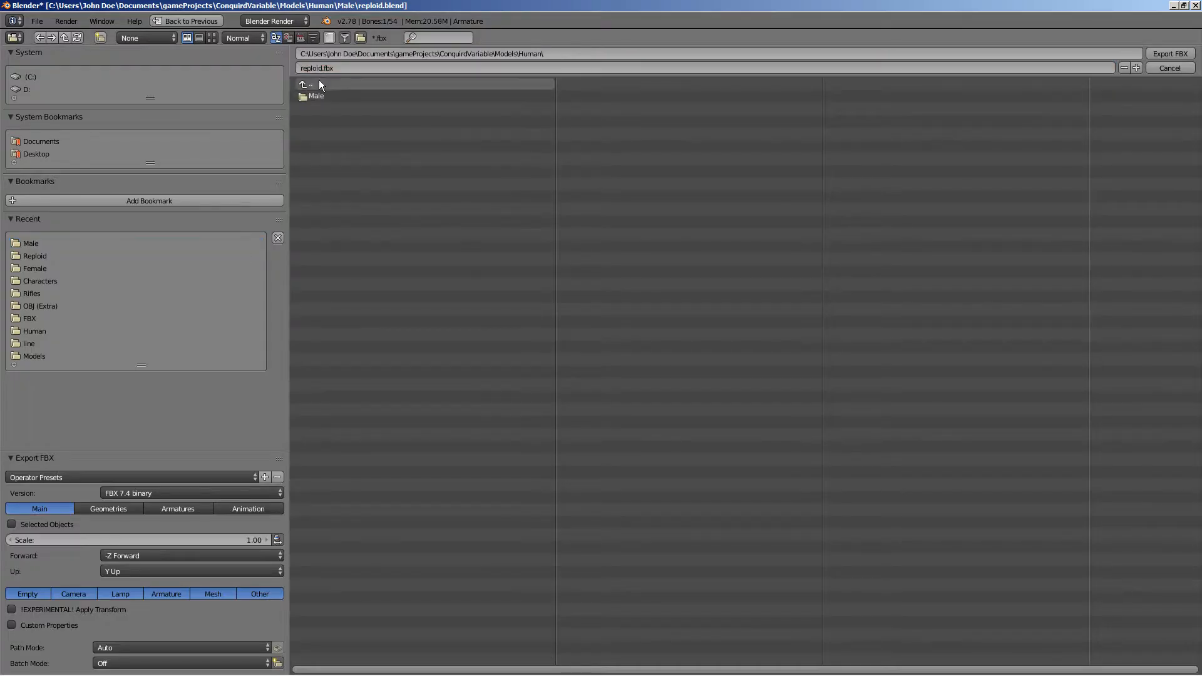
pyautogui.click(326, 83)
pyautogui.click(326, 83)
pyautogui.click(325, 83)
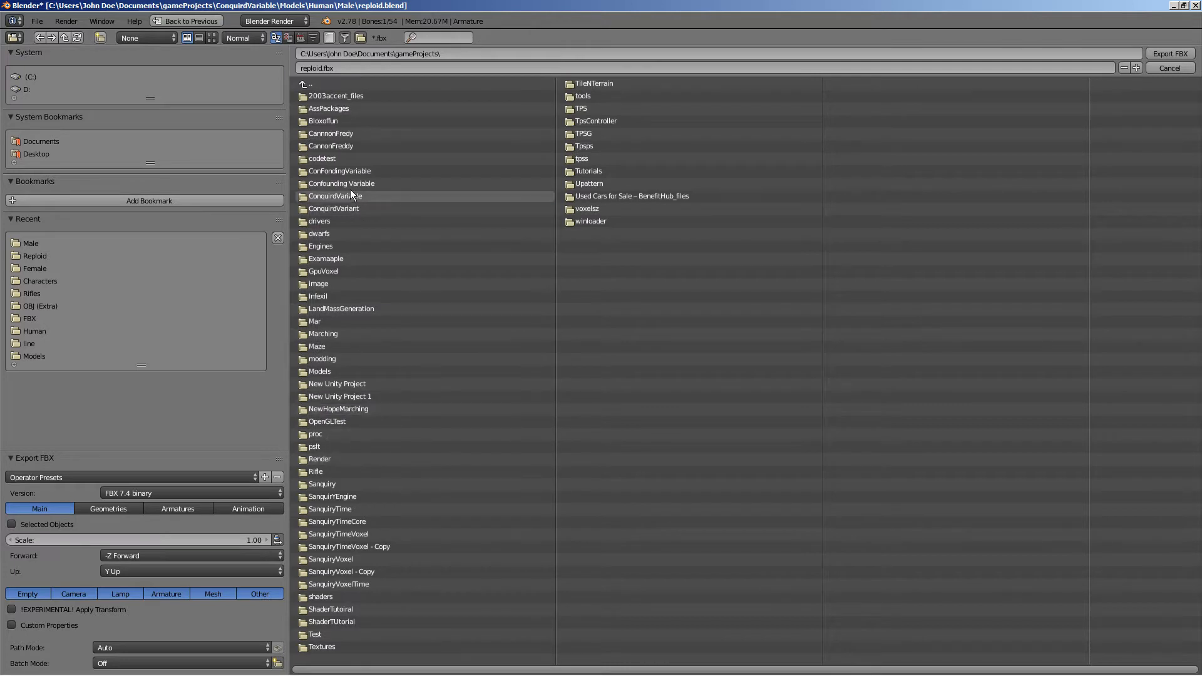
pyautogui.click(332, 373)
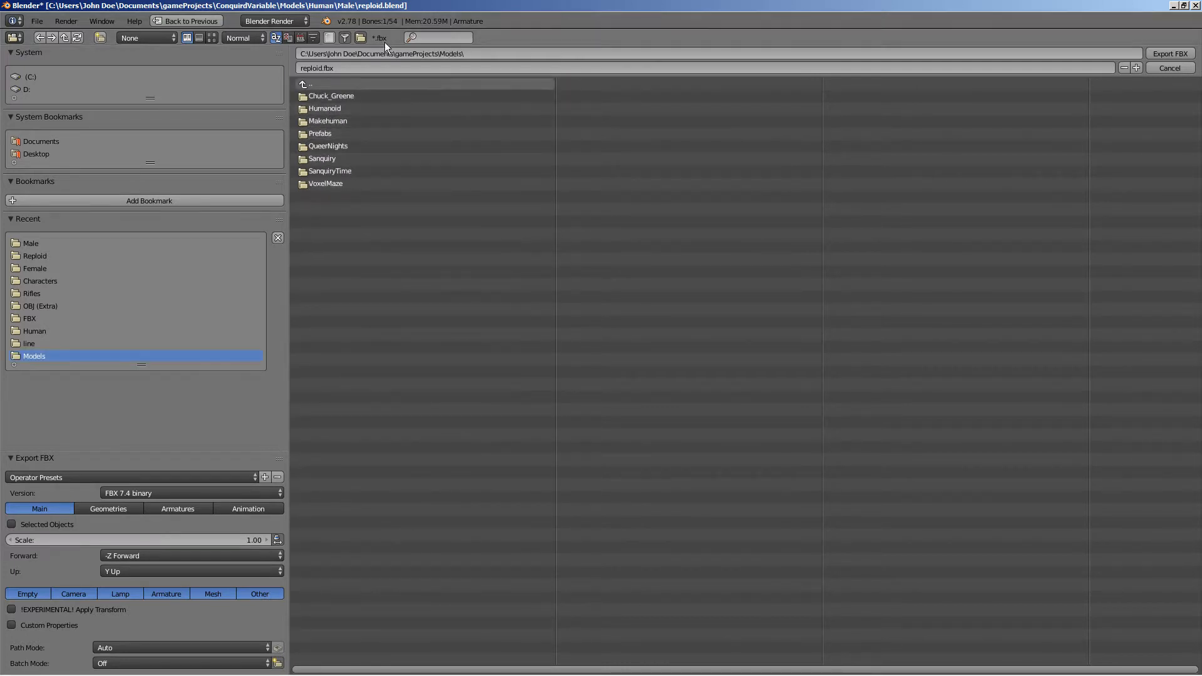
# Name the export file repload_mess.fbx and export the FBX into the Models folder
pyautogui.click(376, 67)
pyautogui.write('repload_mess')
pyautogui.press('Return')
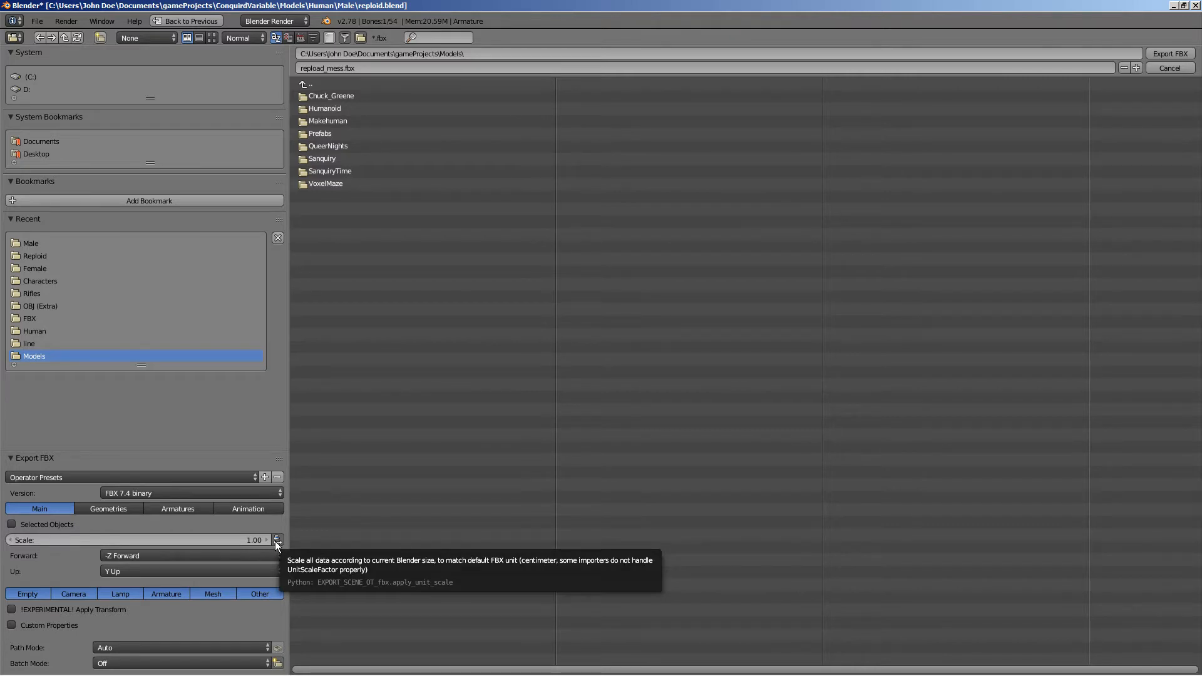
pyautogui.click(401, 68)
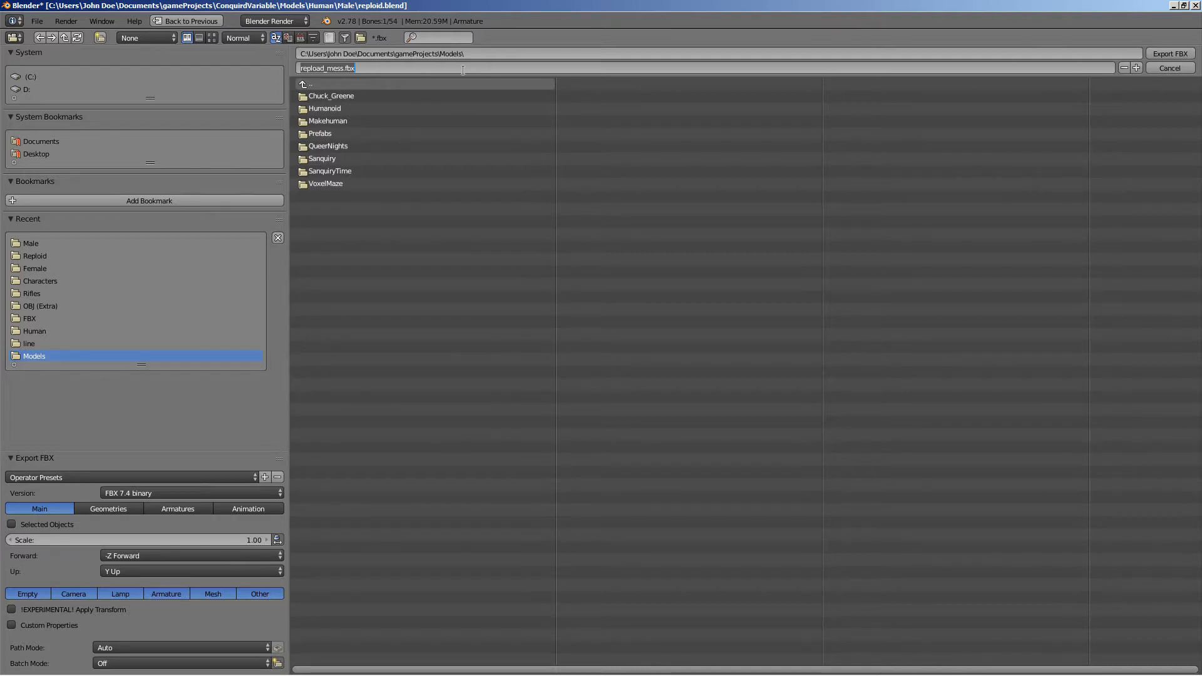
pyautogui.click(1173, 55)
pyautogui.click(1172, 56)
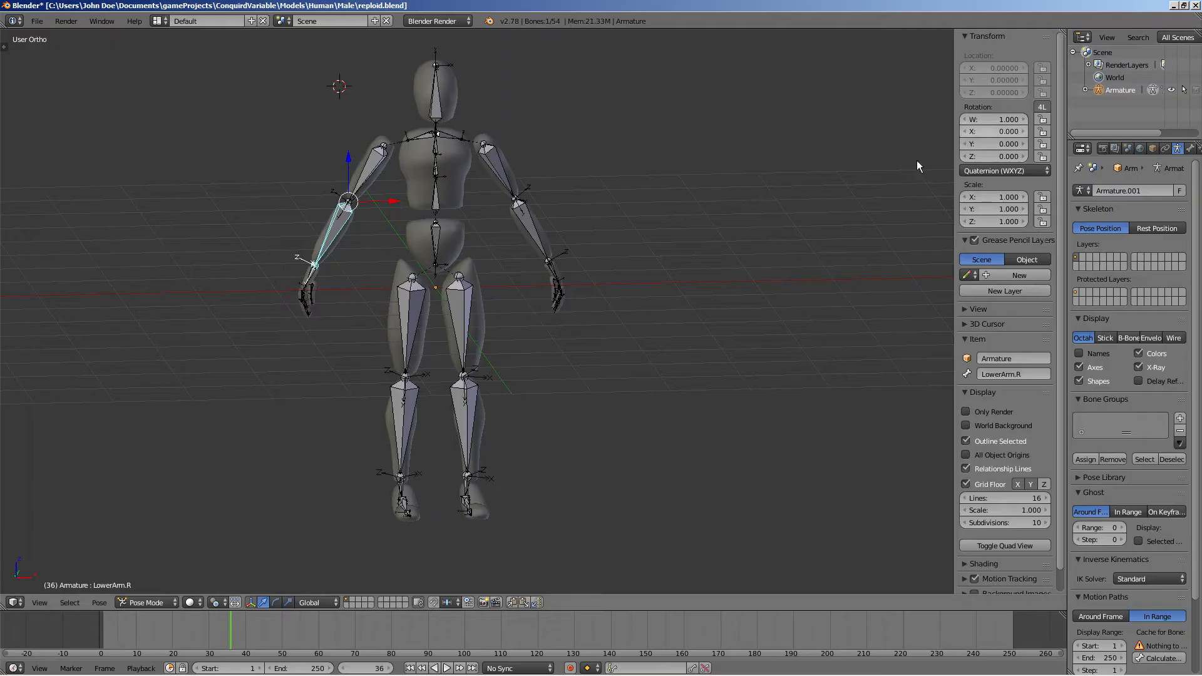
# Orbit and zoom around the character's arms to examine the bones
pyautogui.moveTo(352, 283); pyautogui.dragTo(334, 303, button='middle')
pyautogui.scroll(3, 374, 217)
pyautogui.scroll(-2, 335, 303)
pyautogui.scroll(3, 318, 264)
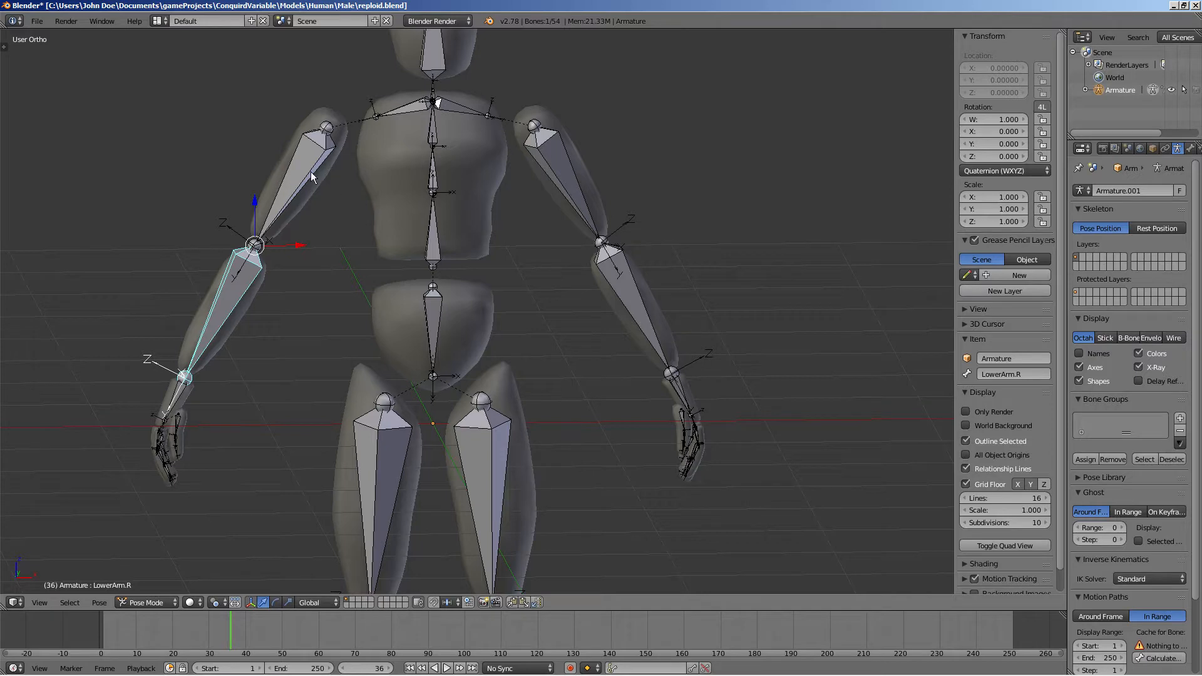
pyautogui.moveTo(261, 184); pyautogui.dragTo(656, 228, button='middle')
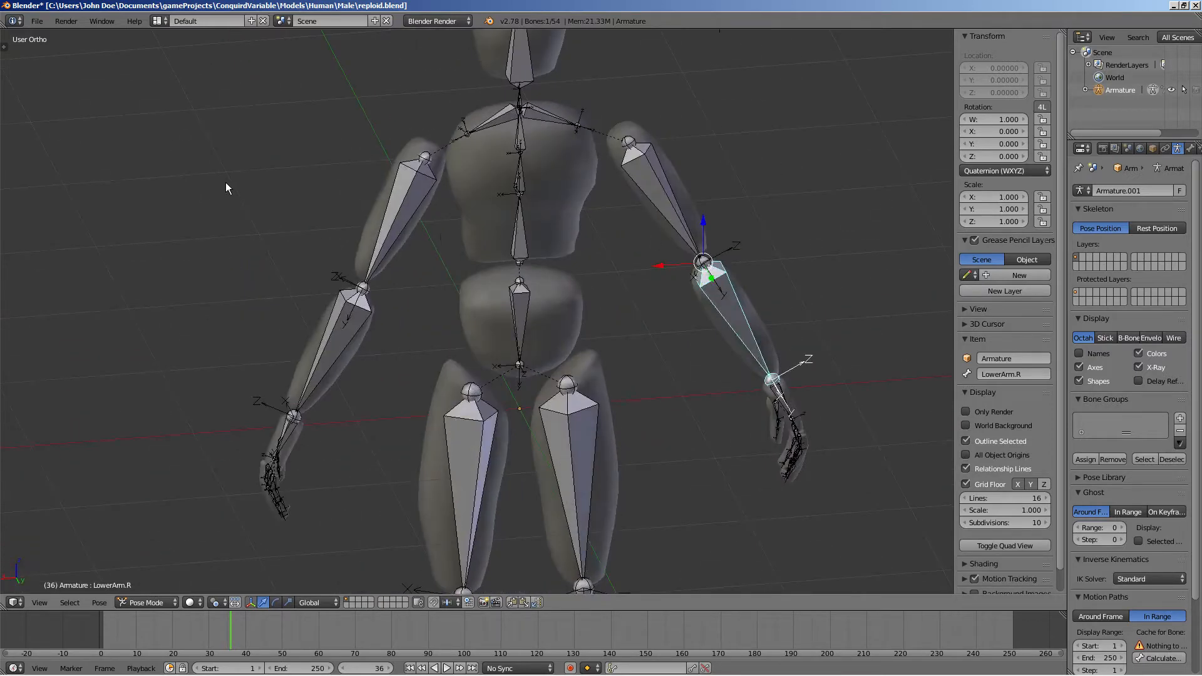
pyautogui.moveTo(226, 182); pyautogui.dragTo(457, 197, button='middle')
pyautogui.moveTo(207, 193); pyautogui.dragTo(325, 164, button='middle')
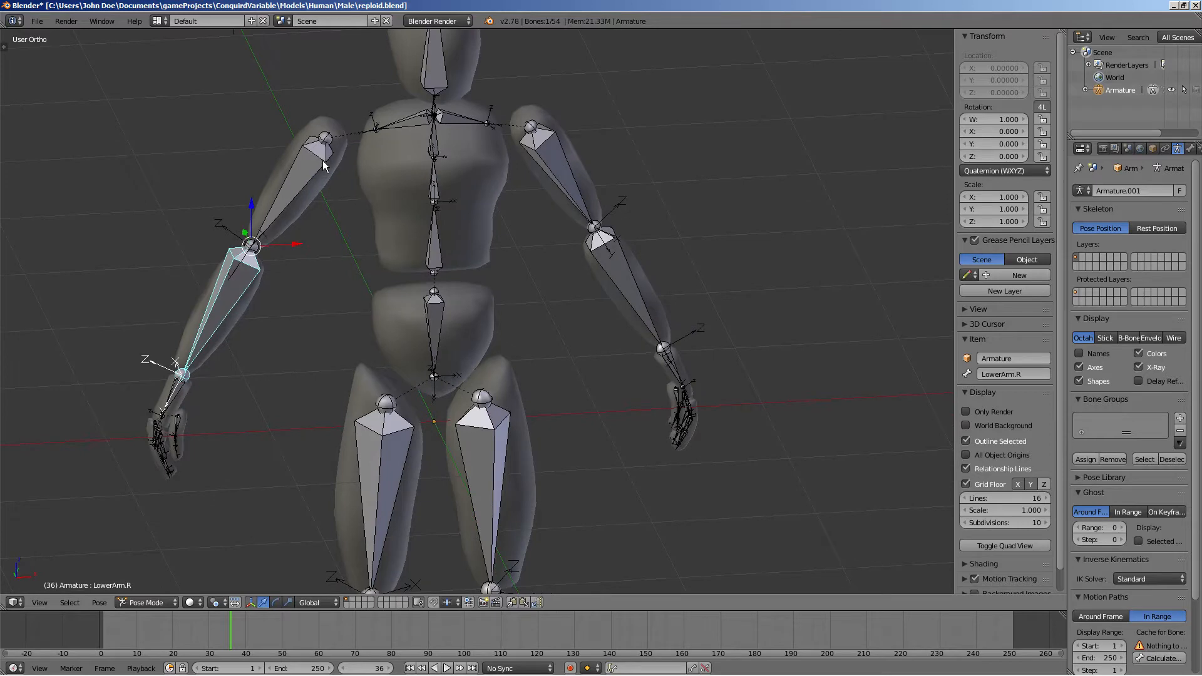
pyautogui.moveTo(396, 118); pyautogui.dragTo(373, 97, button='middle')
pyautogui.scroll(-3, 386, 100)
pyautogui.scroll(1, 382, 140)
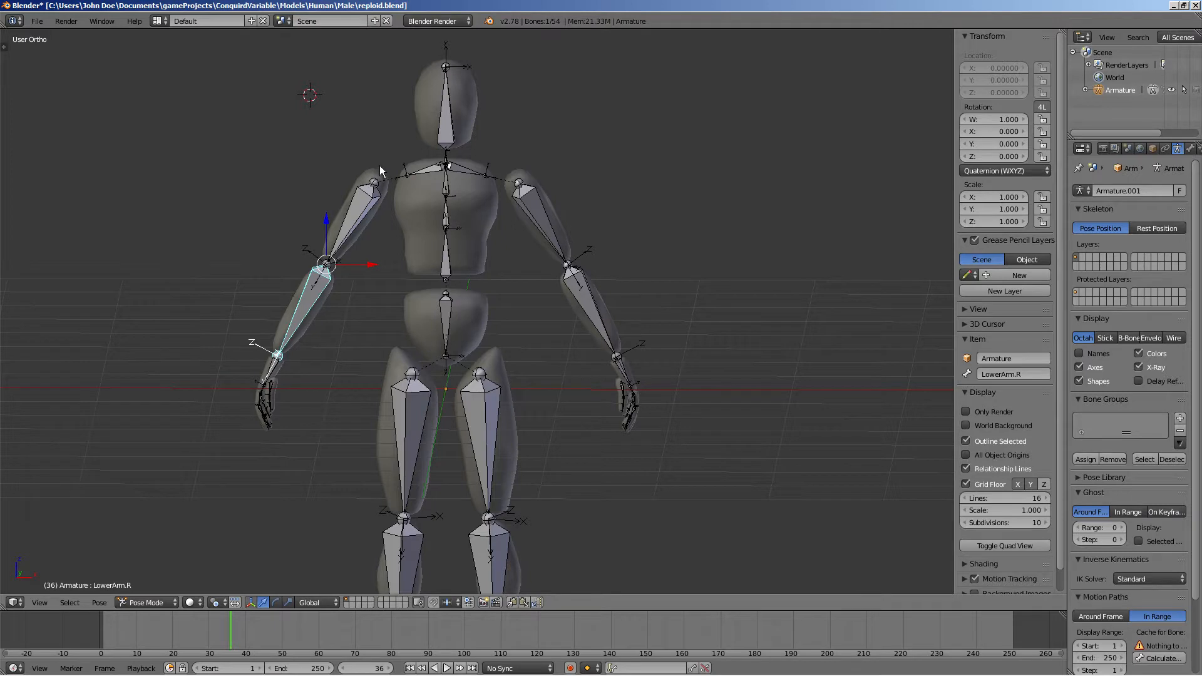
# Select the right upper arm bone and examine it from front and angled viewpoints
pyautogui.click(404, 142)
pyautogui.rightClick(348, 210)
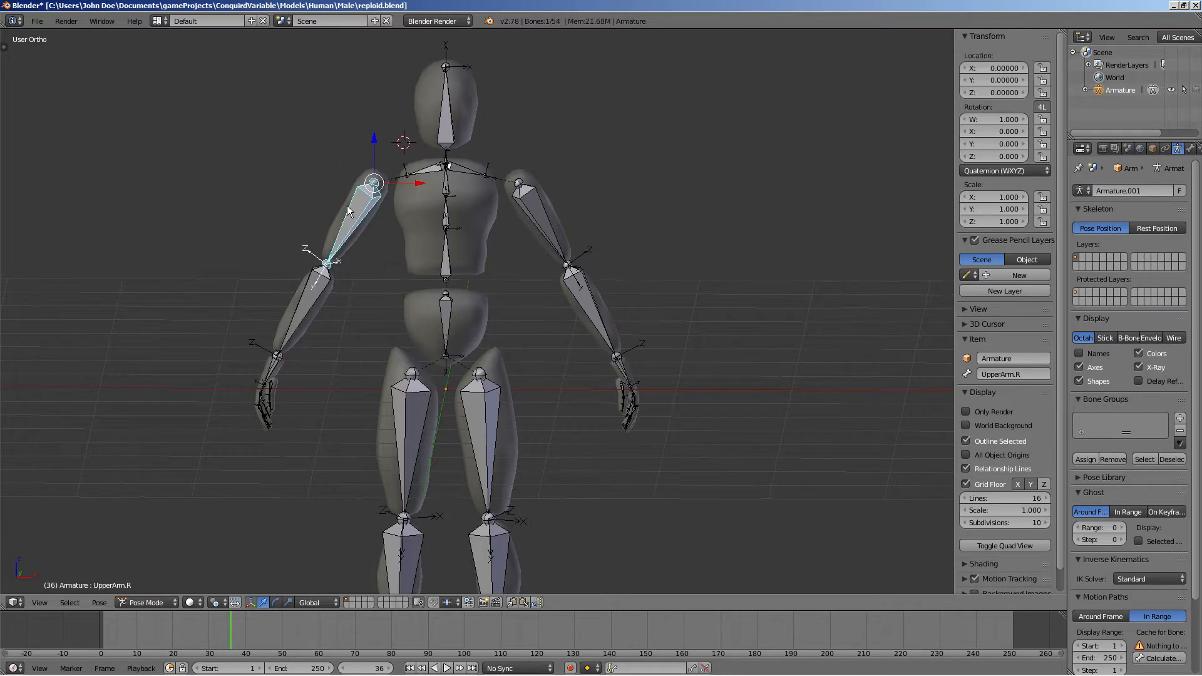
pyautogui.press('KP_1')
pyautogui.scroll(-5, 346, 205)
pyautogui.scroll(2, 340, 224)
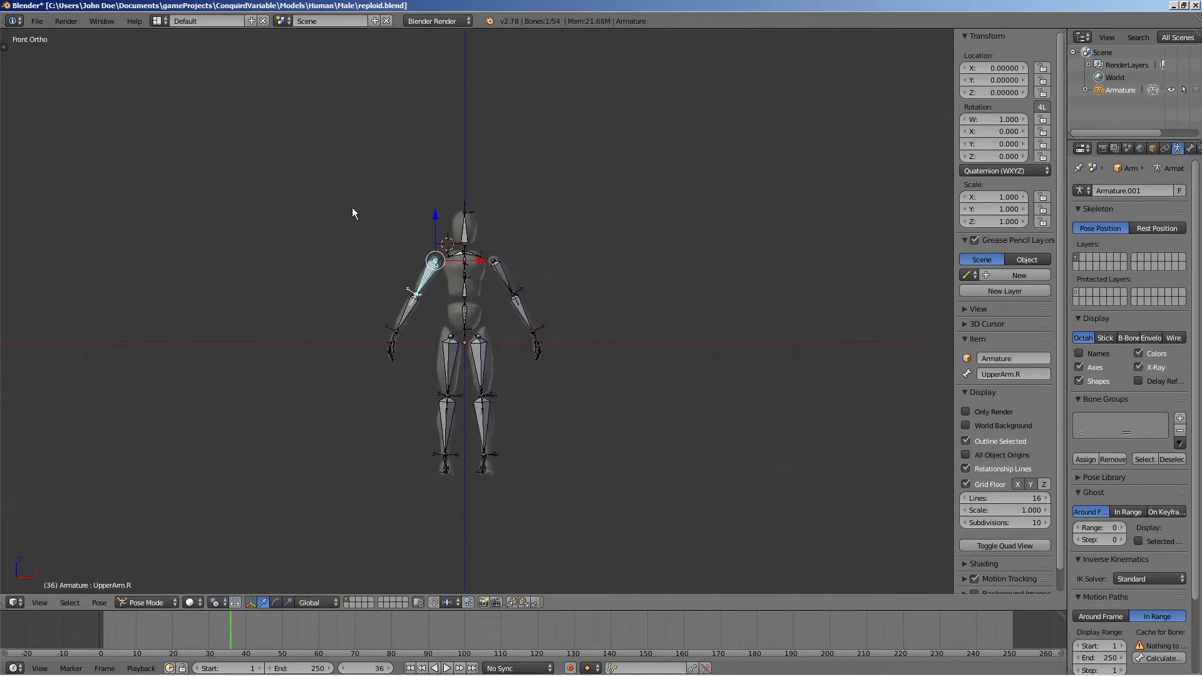
pyautogui.scroll(4, 351, 213)
pyautogui.moveTo(338, 196); pyautogui.dragTo(321, 302, button='middle')
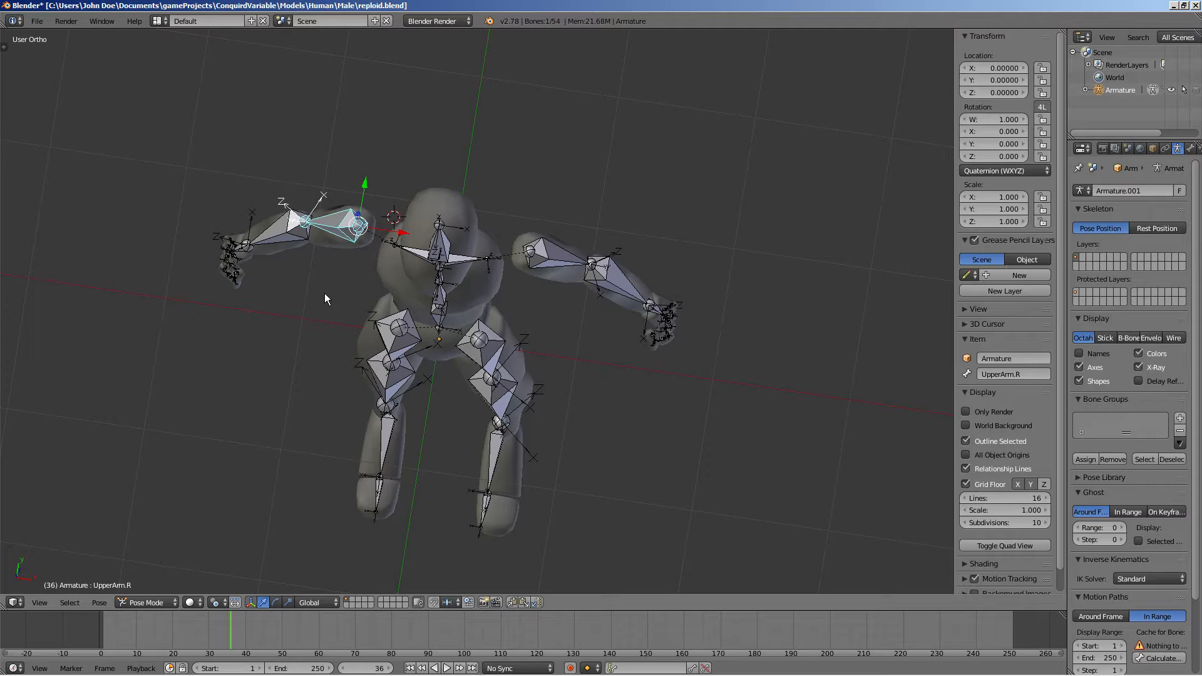
pyautogui.scroll(1, 324, 292)
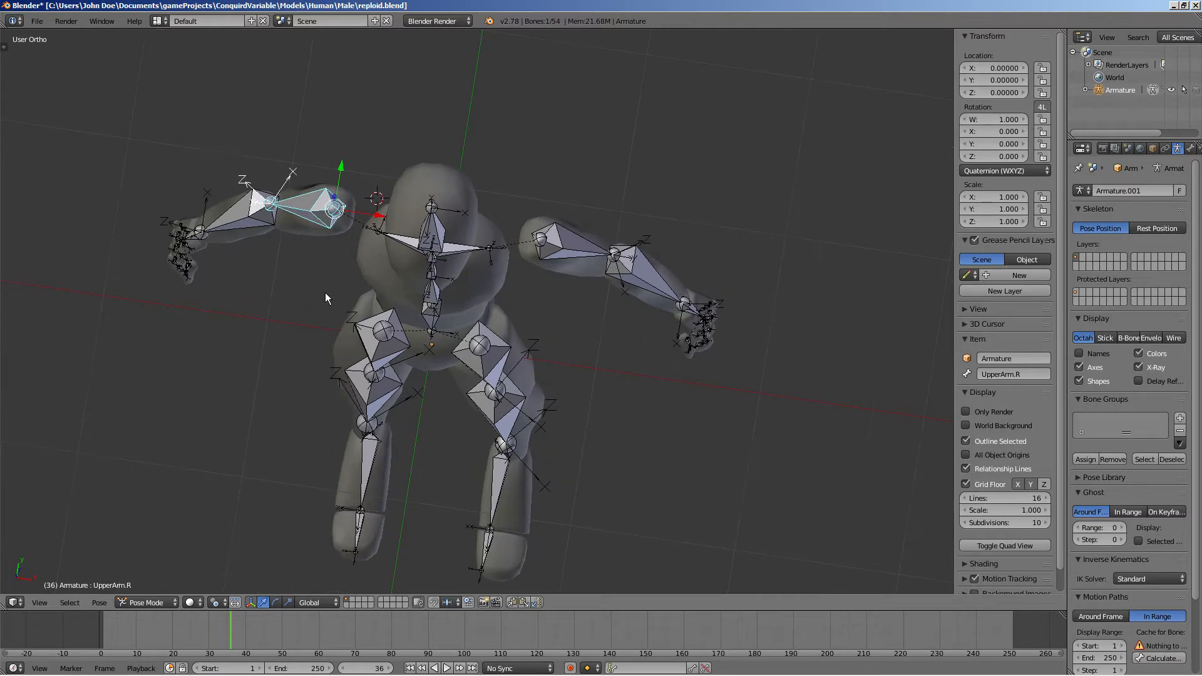
pyautogui.moveTo(325, 291); pyautogui.dragTo(333, 250, button='middle')
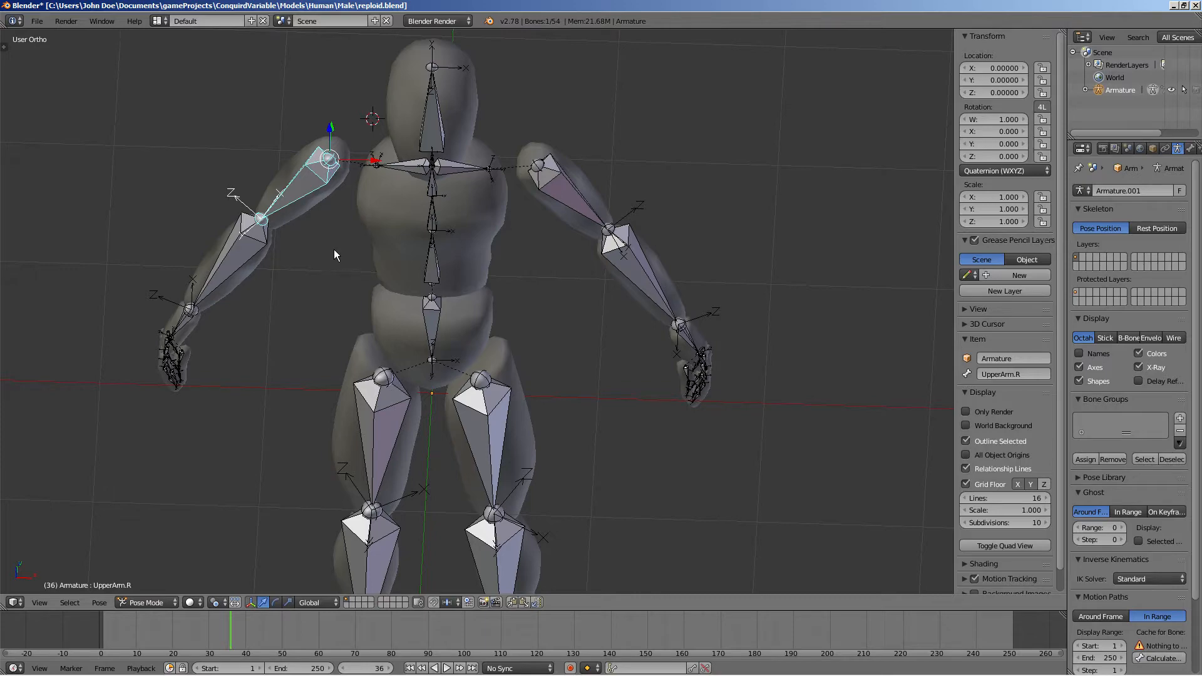
pyautogui.moveTo(333, 250)
pyautogui.mouseDown(button='middle')
pyautogui.moveTo(327, 303)
pyautogui.moveTo(330, 276)
pyautogui.moveTo(221, 238)
pyautogui.moveTo(188, 250)
pyautogui.moveTo(705, 267)
pyautogui.moveTo(444, 287)
pyautogui.moveTo(152, 253)
pyautogui.moveTo(276, 243)
pyautogui.moveTo(260, 291)
pyautogui.moveTo(232, 303)
pyautogui.moveTo(201, 295)
pyautogui.moveTo(197, 279)
pyautogui.moveTo(322, 242)
pyautogui.mouseUp(button='middle')
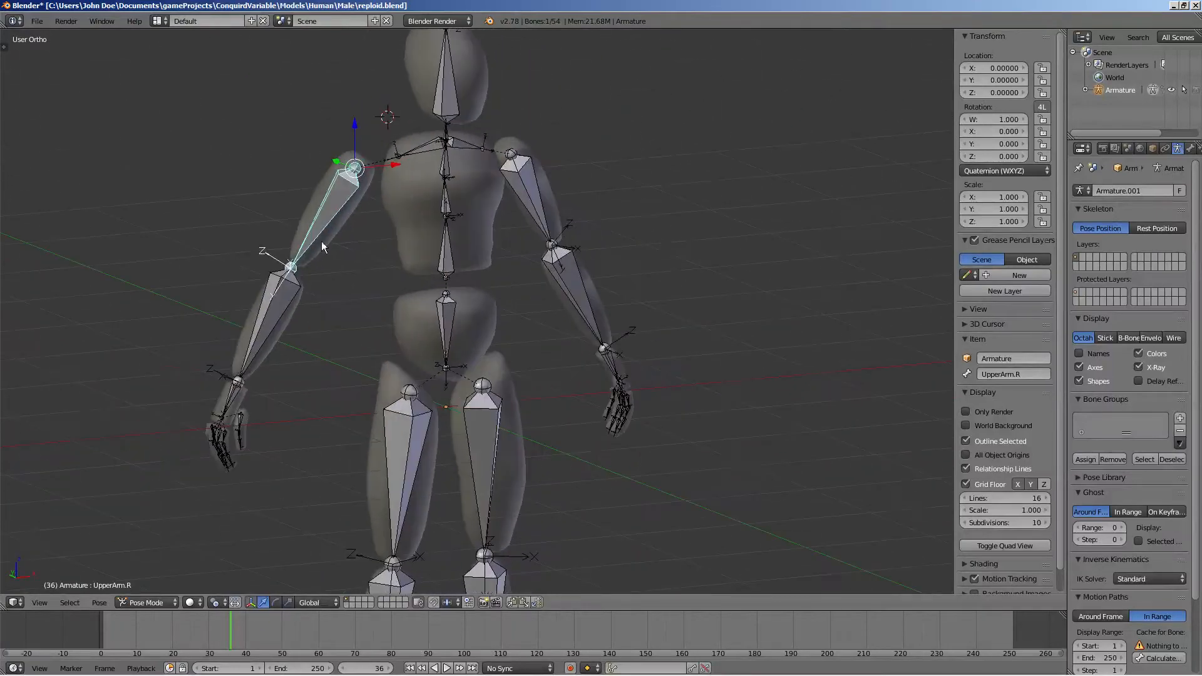
# Try trackball-rotating both upper arm bones, then undo the rotations and clear the pose rotation
pyautogui.press('r')
pyautogui.press('r')
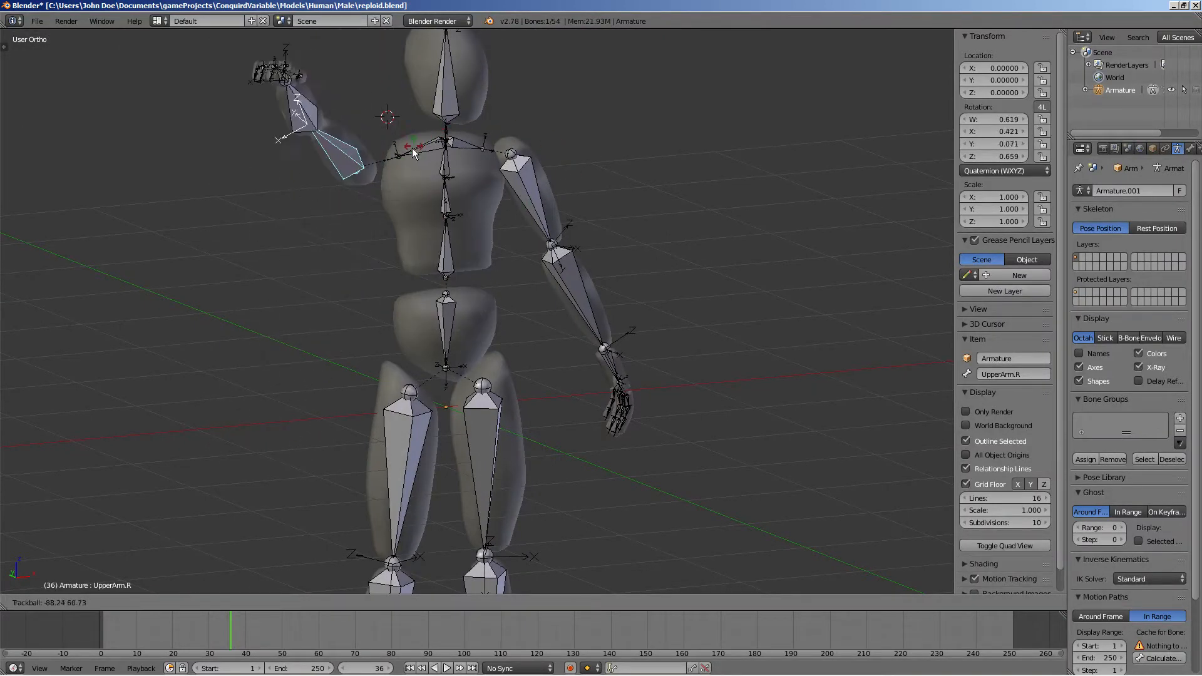
pyautogui.click(407, 177)
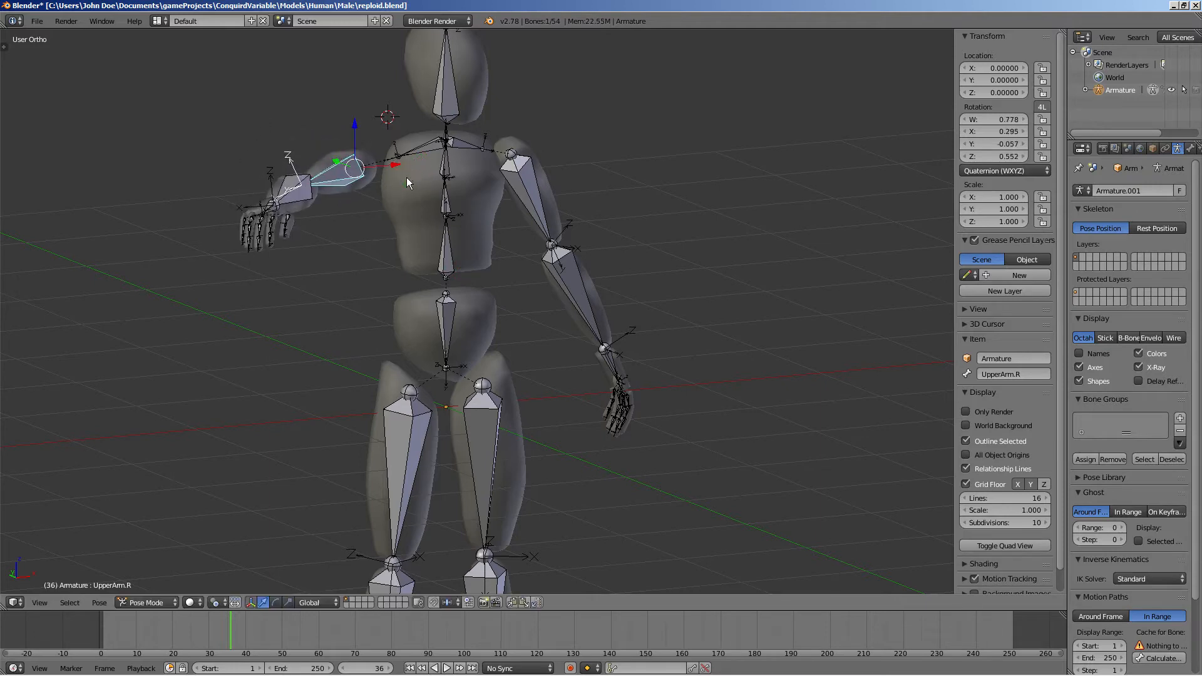
pyautogui.rightClick(547, 190)
pyautogui.press('r')
pyautogui.click(550, 184)
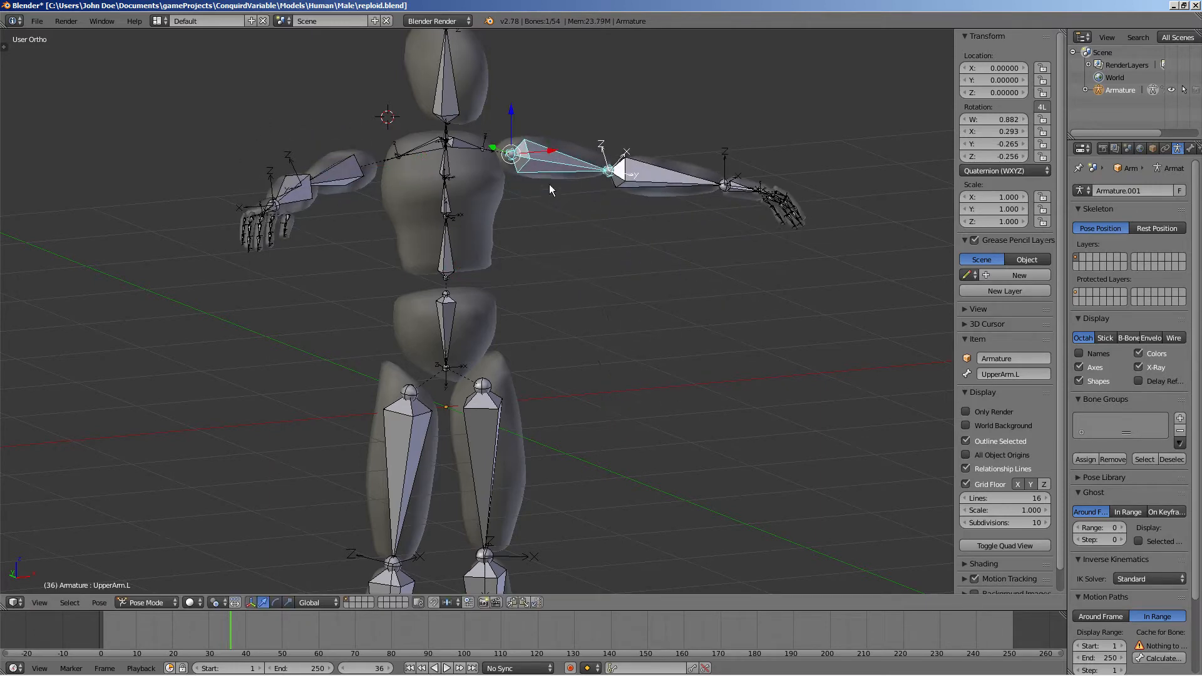
pyautogui.hotkey('ctrl', 'z')
pyautogui.hotkey('ctrl', 'z')
pyautogui.hotkey('alt', 'r')
# Examine the rig from several orbited and zoomed viewpoints
pyautogui.scroll(-3, 486, 220)
pyautogui.scroll(5, 317, 250)
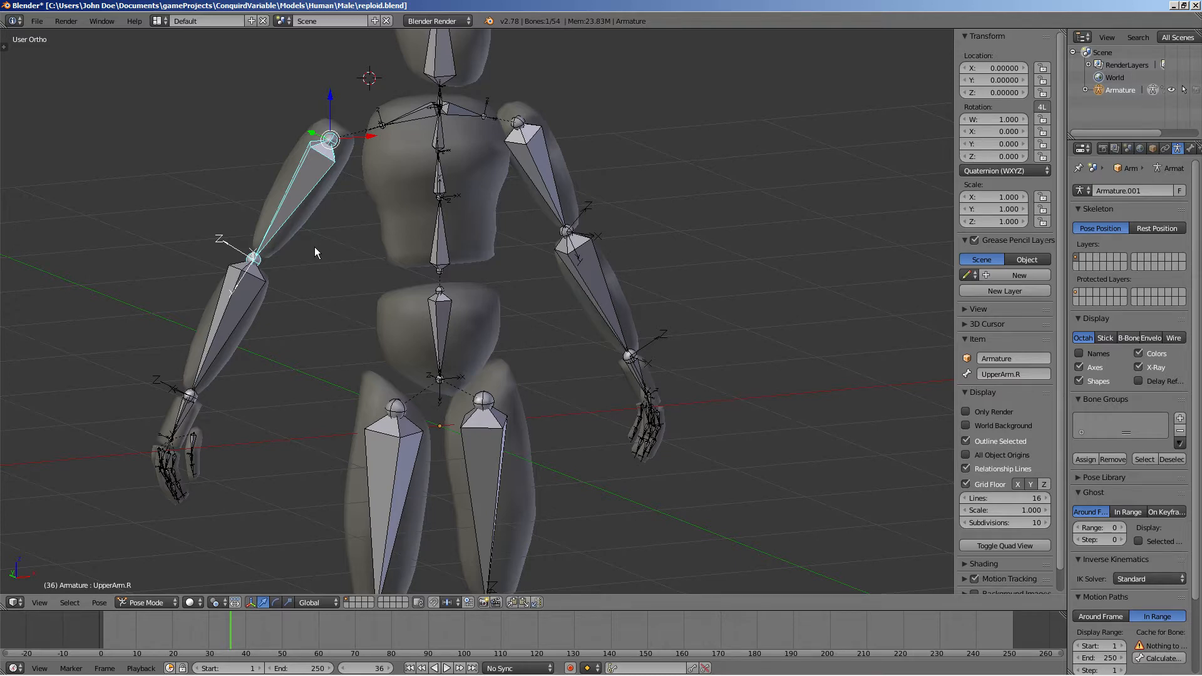
pyautogui.scroll(-8, 501, 307)
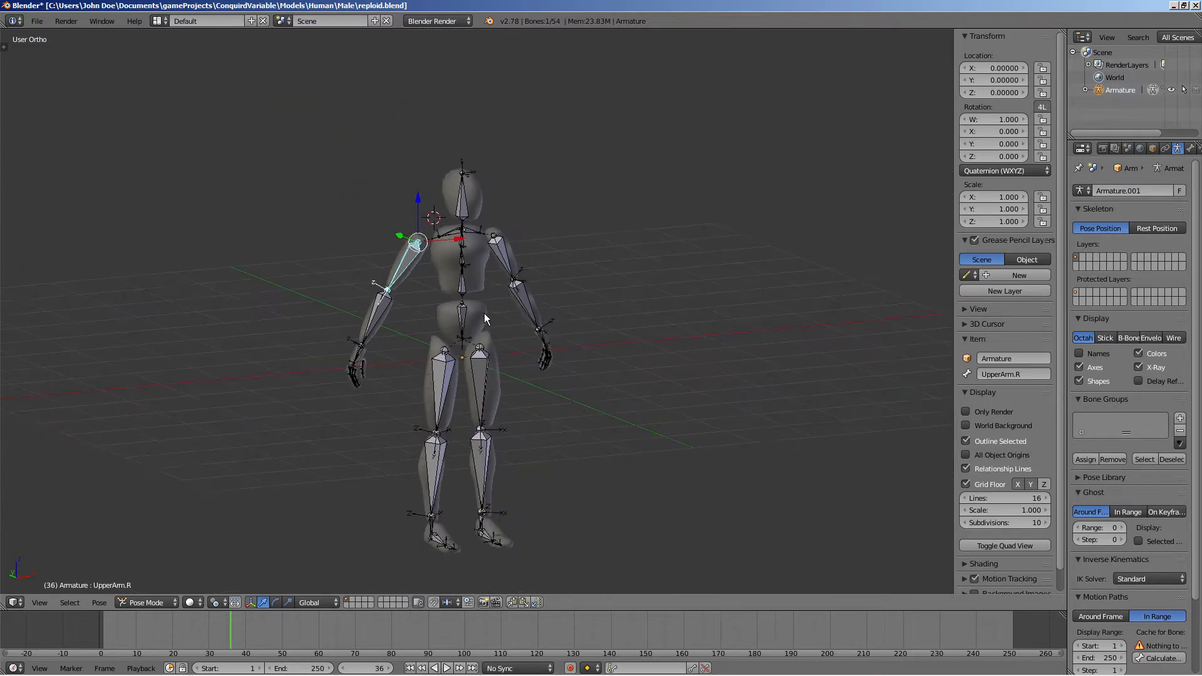
pyautogui.moveTo(472, 298); pyautogui.dragTo(282, 280, button='middle')
pyautogui.scroll(4, 417, 362)
pyautogui.scroll(3, 281, 307)
pyautogui.scroll(-2, 250, 284)
pyautogui.moveTo(601, 263); pyautogui.dragTo(470, 356, button='middle')
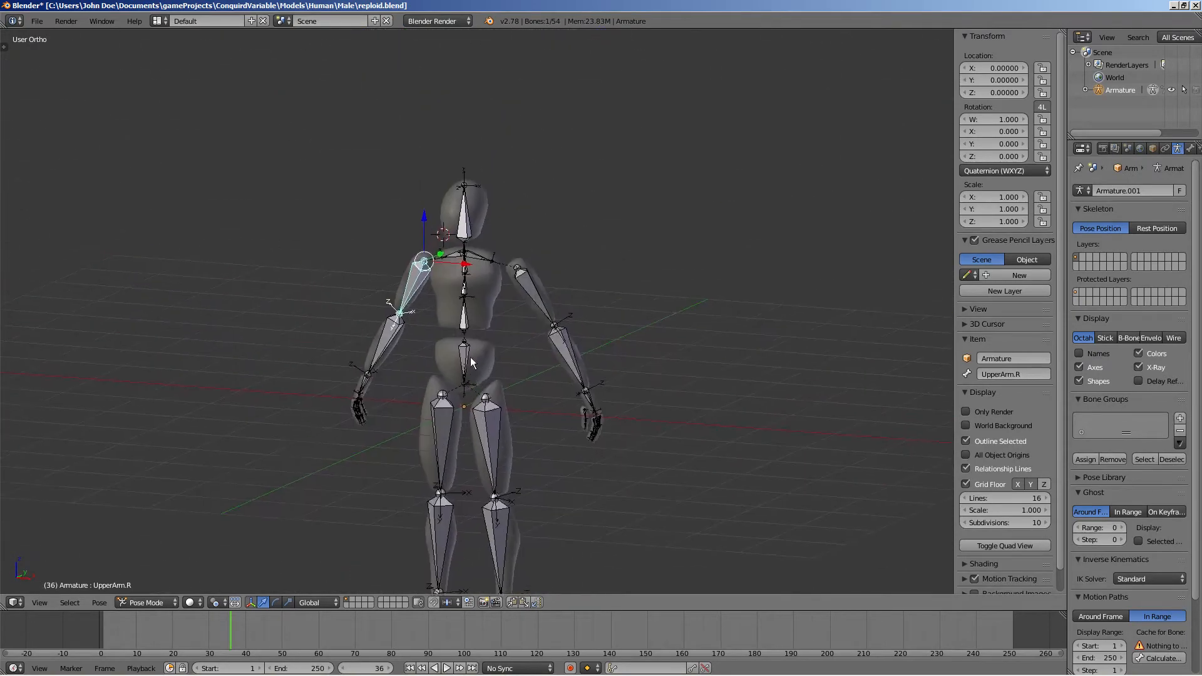
pyautogui.scroll(5, 469, 358)
pyautogui.moveTo(415, 292); pyautogui.dragTo(378, 280, button='middle')
# Select the head, torso and arm mesh pieces one by one in Object Mode to inspect them
pyautogui.rightClick(436, 274)
pyautogui.rightClick(423, 100)
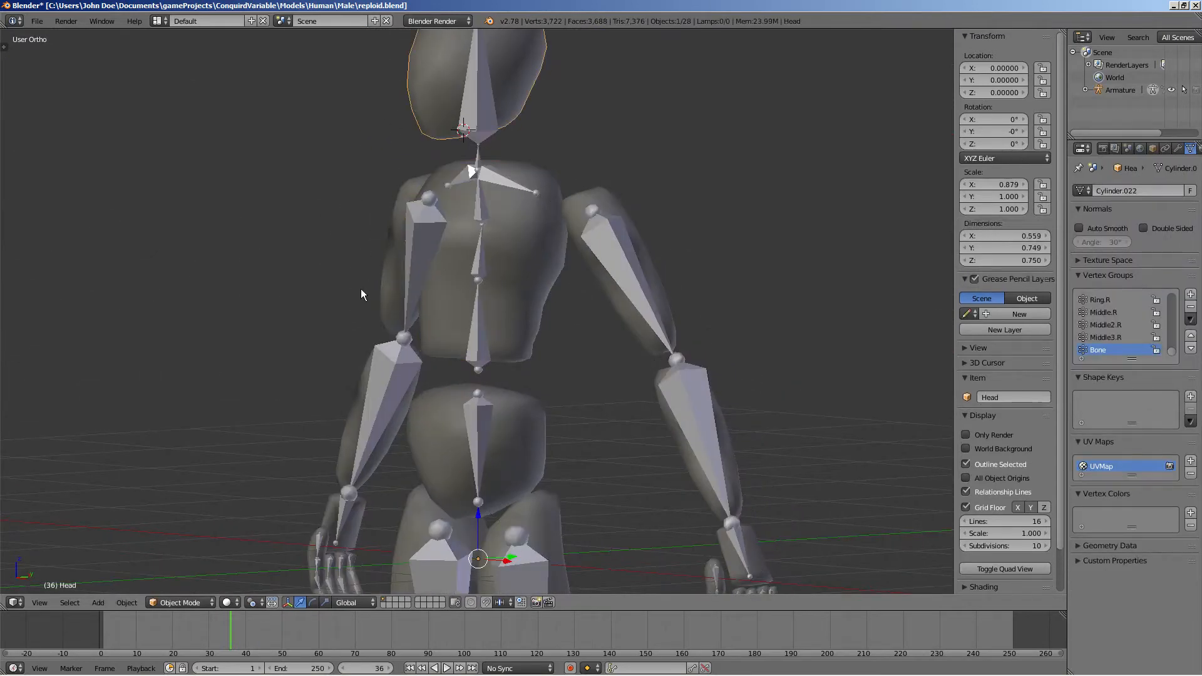
pyautogui.rightClick(389, 301)
pyautogui.rightClick(377, 385)
pyautogui.rightClick(478, 434)
pyautogui.rightClick(659, 323)
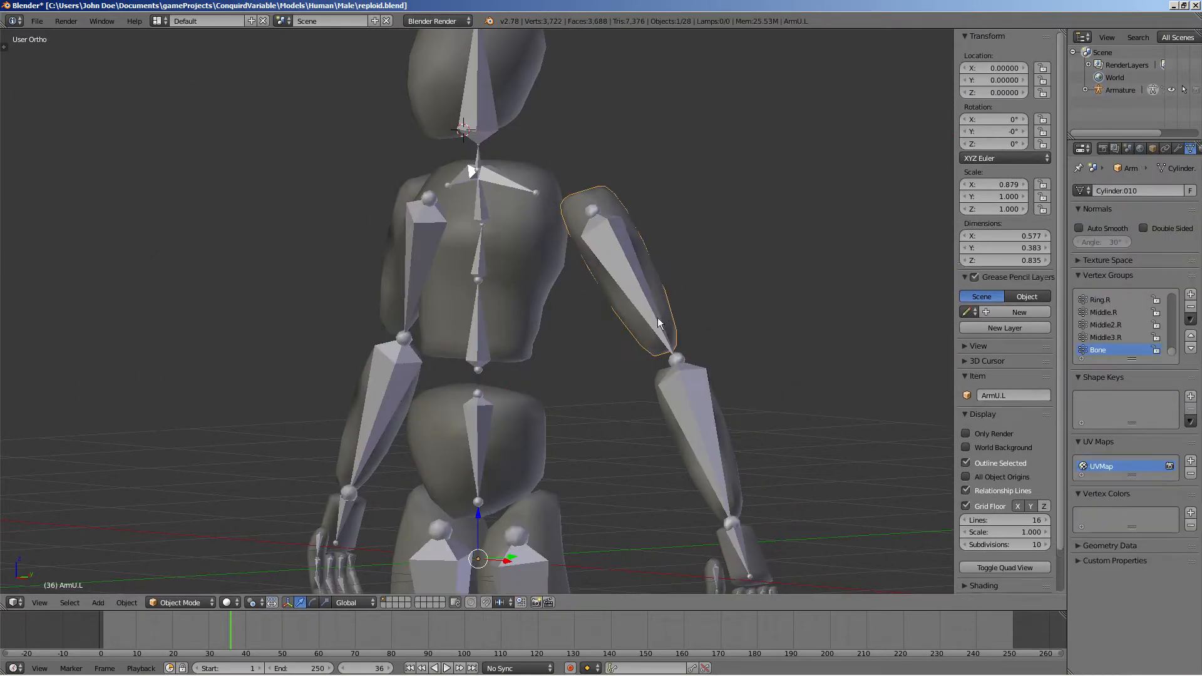
pyautogui.moveTo(383, 250); pyautogui.dragTo(289, 240, button='middle')
pyautogui.scroll(-6, 543, 257)
pyautogui.scroll(-2, 289, 240)
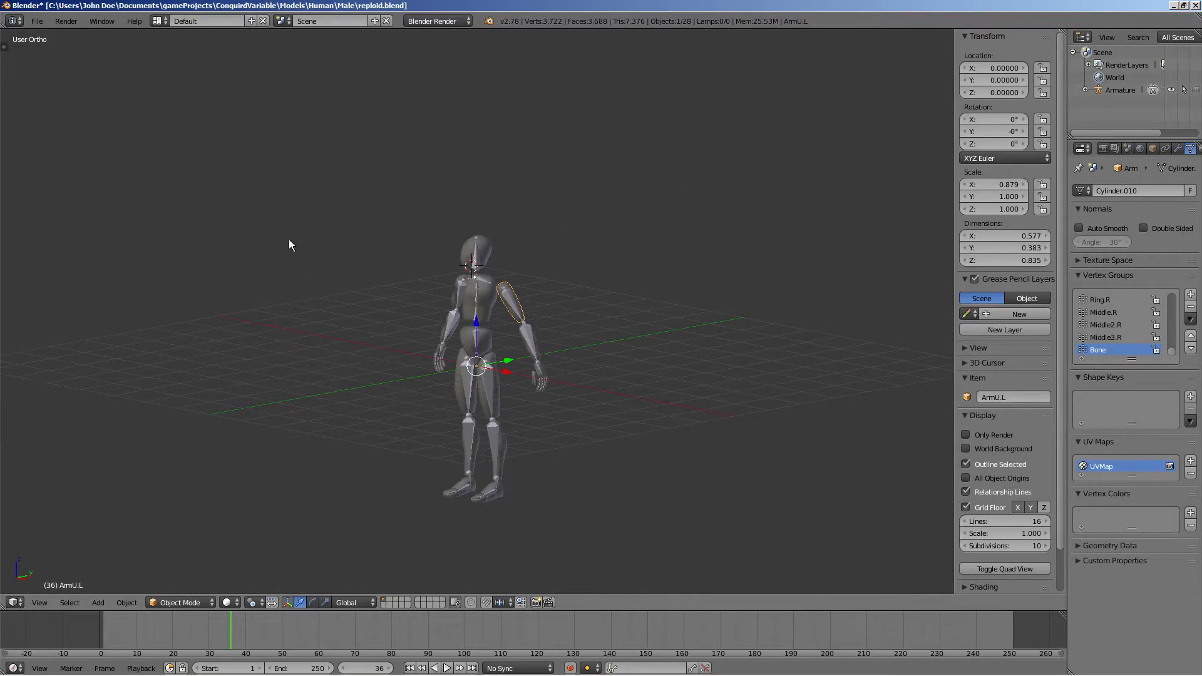
pyautogui.click(29, 25)
pyautogui.click(39, 22)
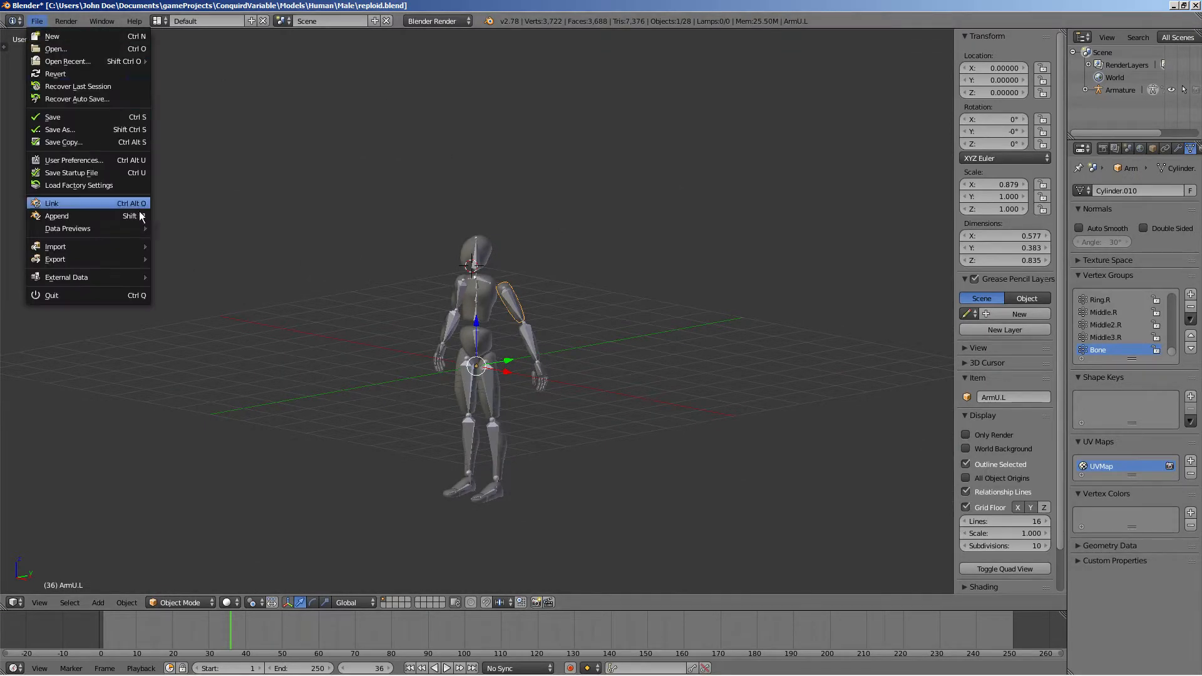
pyautogui.moveTo(122, 257)
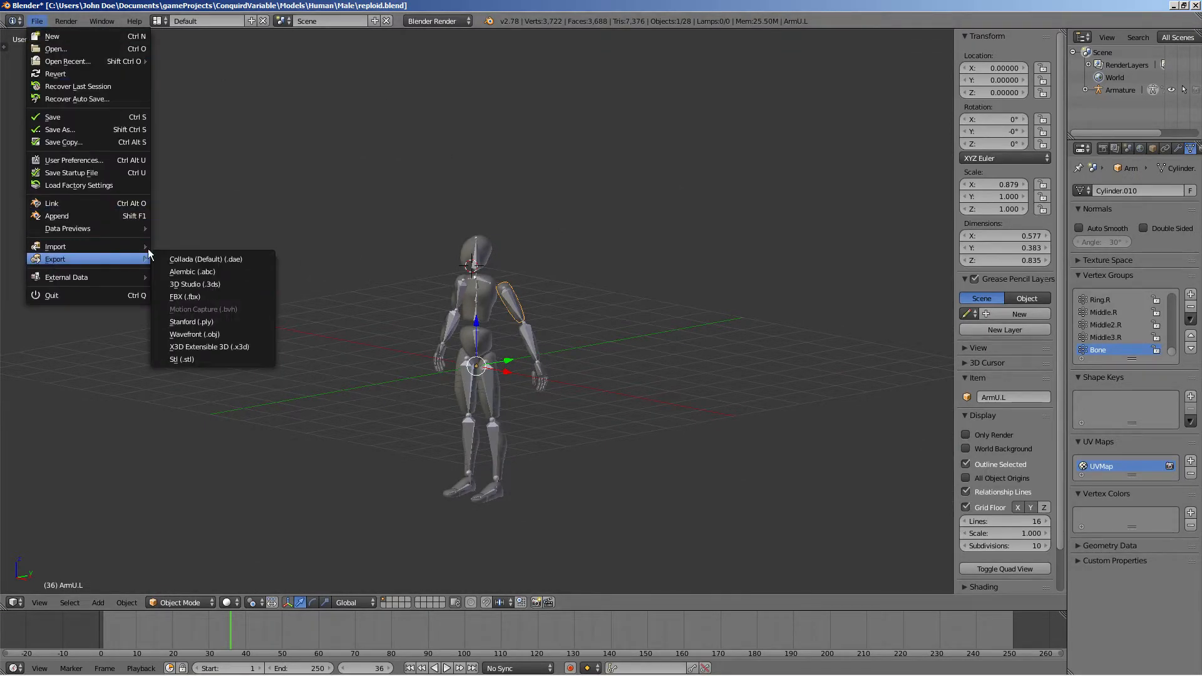
pyautogui.click(215, 298)
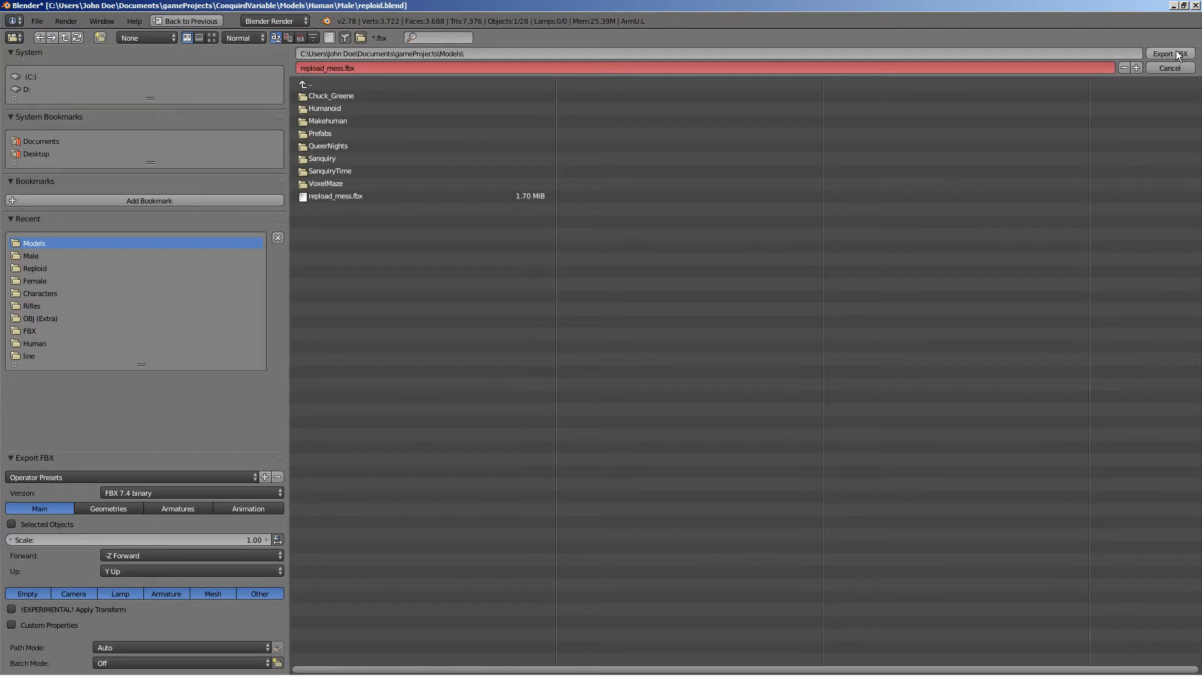
pyautogui.click(1169, 68)
# Switch to the web browser showing the Third Person Controller asset page
pyautogui.hotkey('alt', 'Tab')
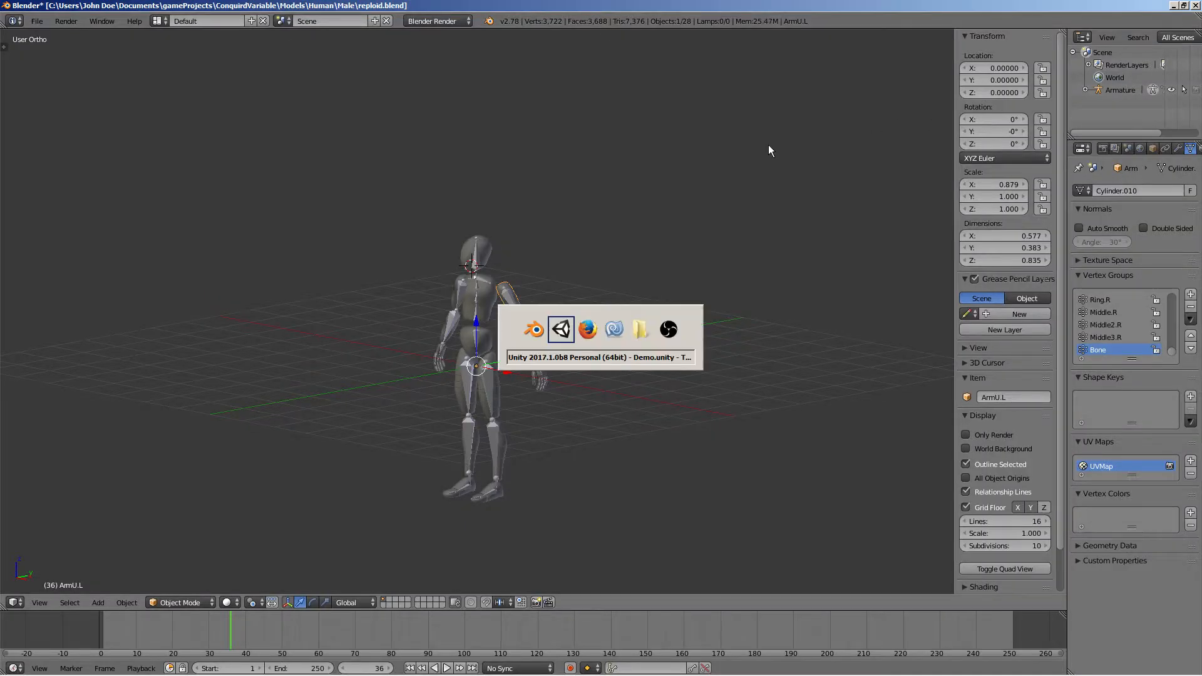
pyautogui.hotkey('alt', 'Tab')
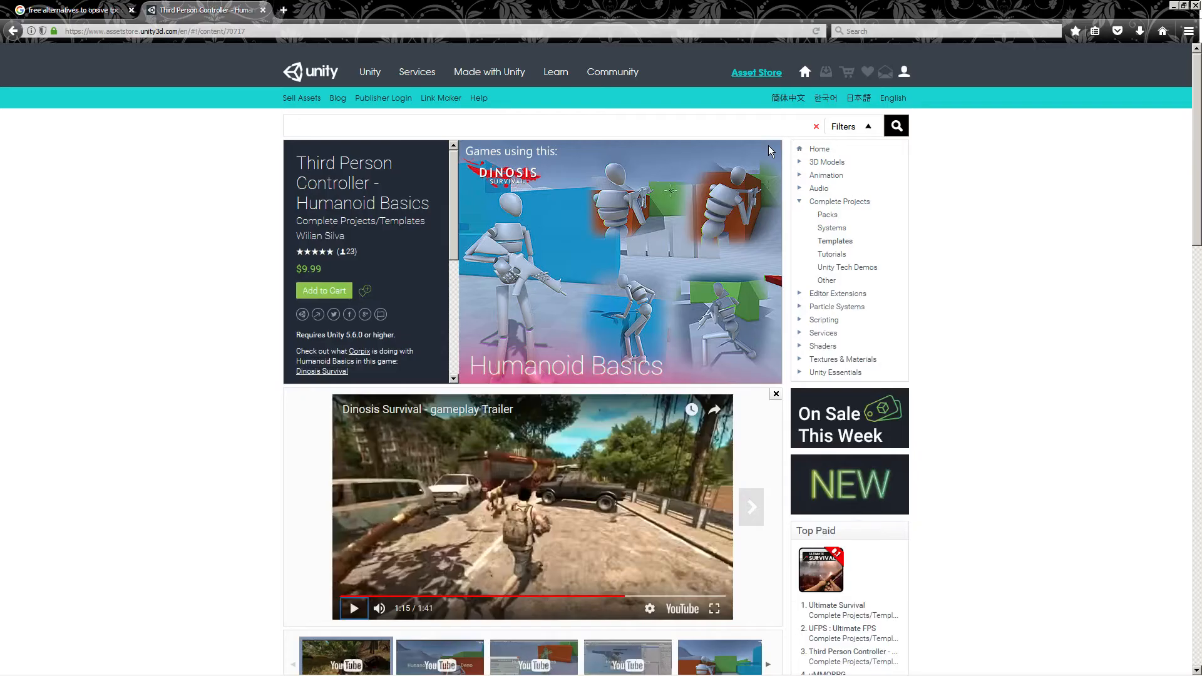
# Open a new browser tab and go to mixamo.com
pyautogui.click(282, 11)
pyautogui.write('mixamo.')
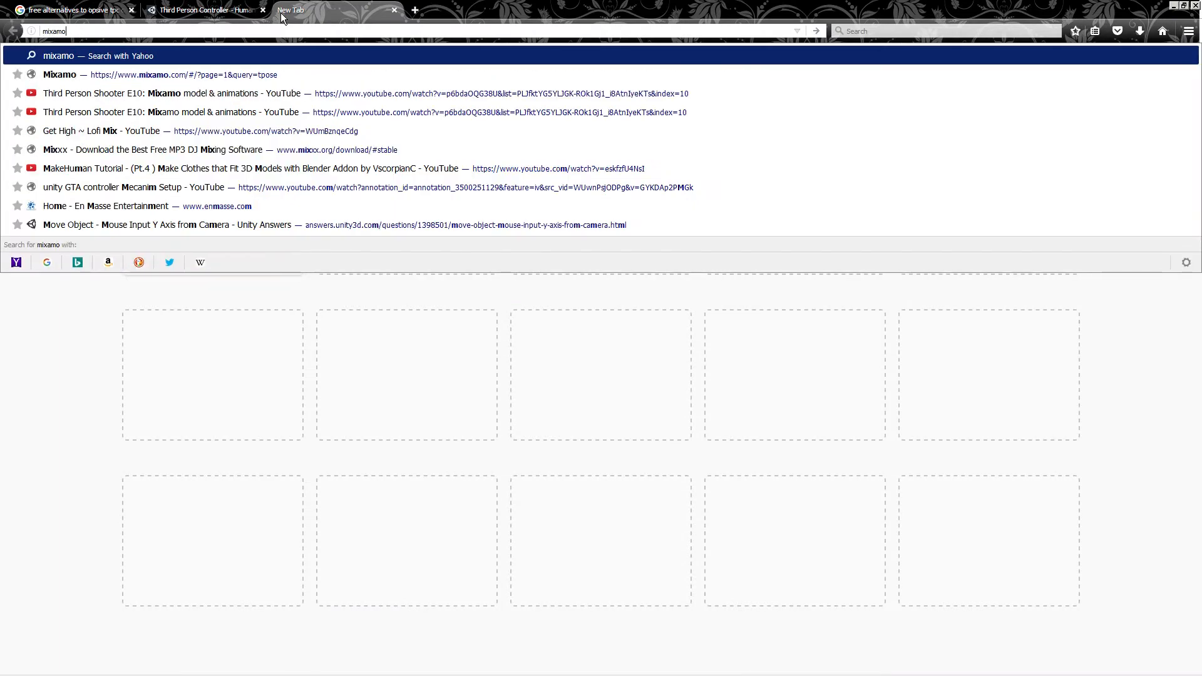
pyautogui.write('com')
pyautogui.press('Return')
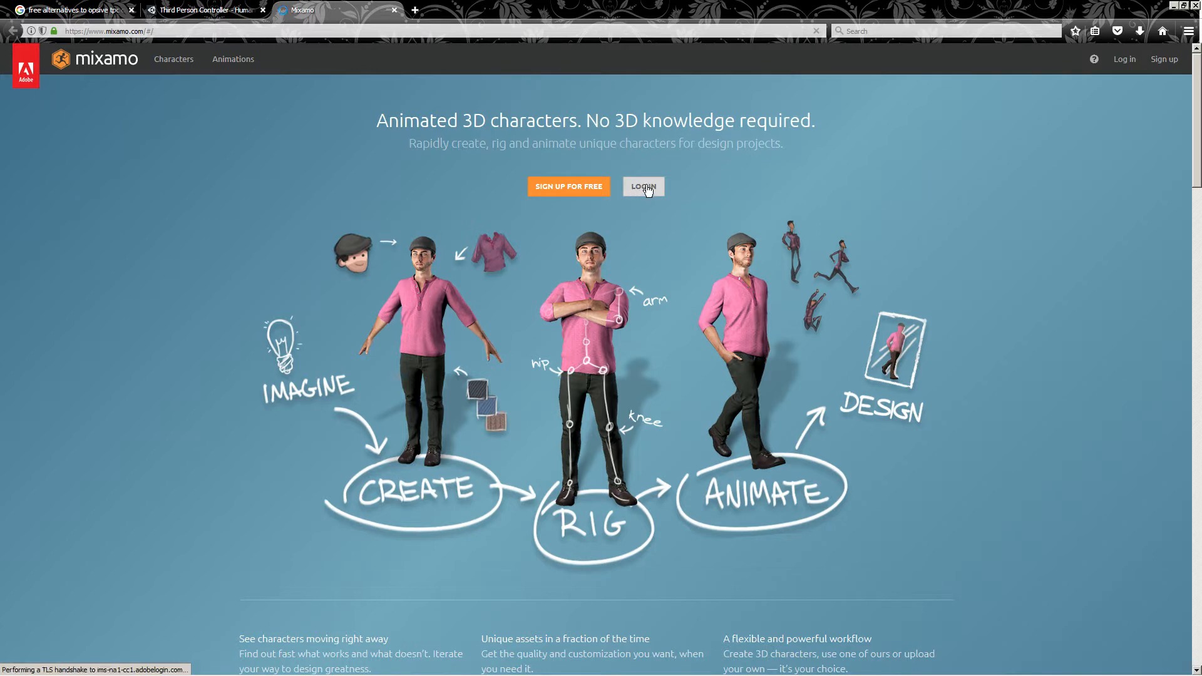
# Log in to Mixamo with the Adobe ID account e-mail and password
pyautogui.click(620, 186)
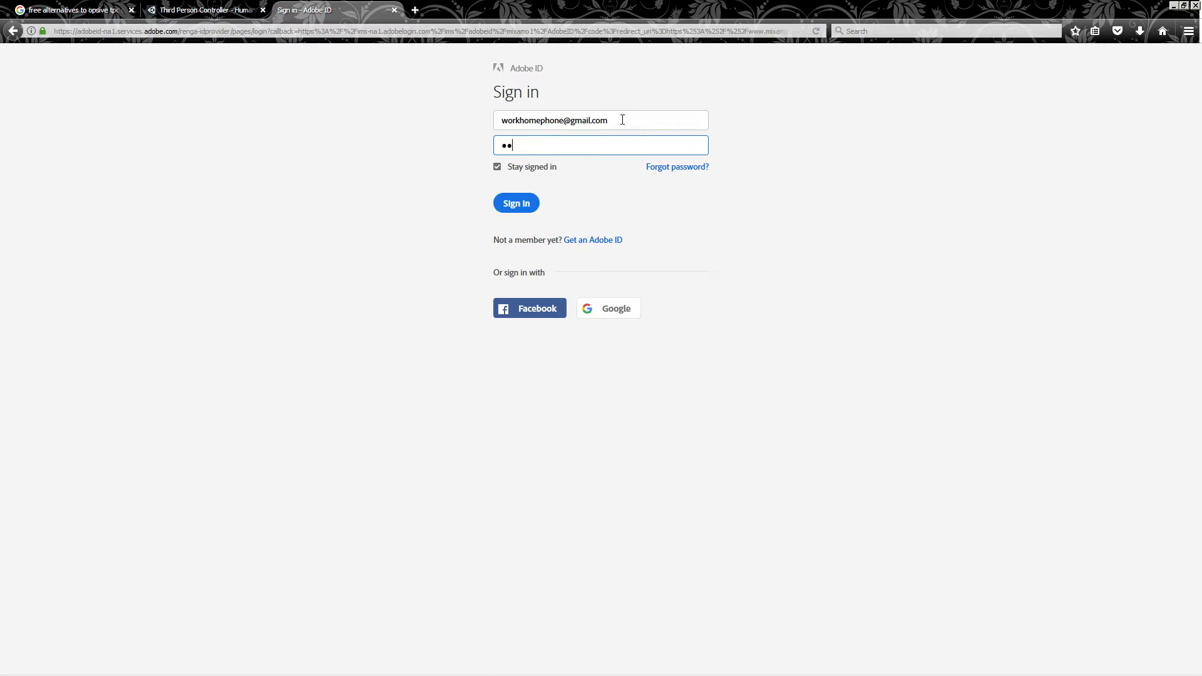
pyautogui.press('Return')
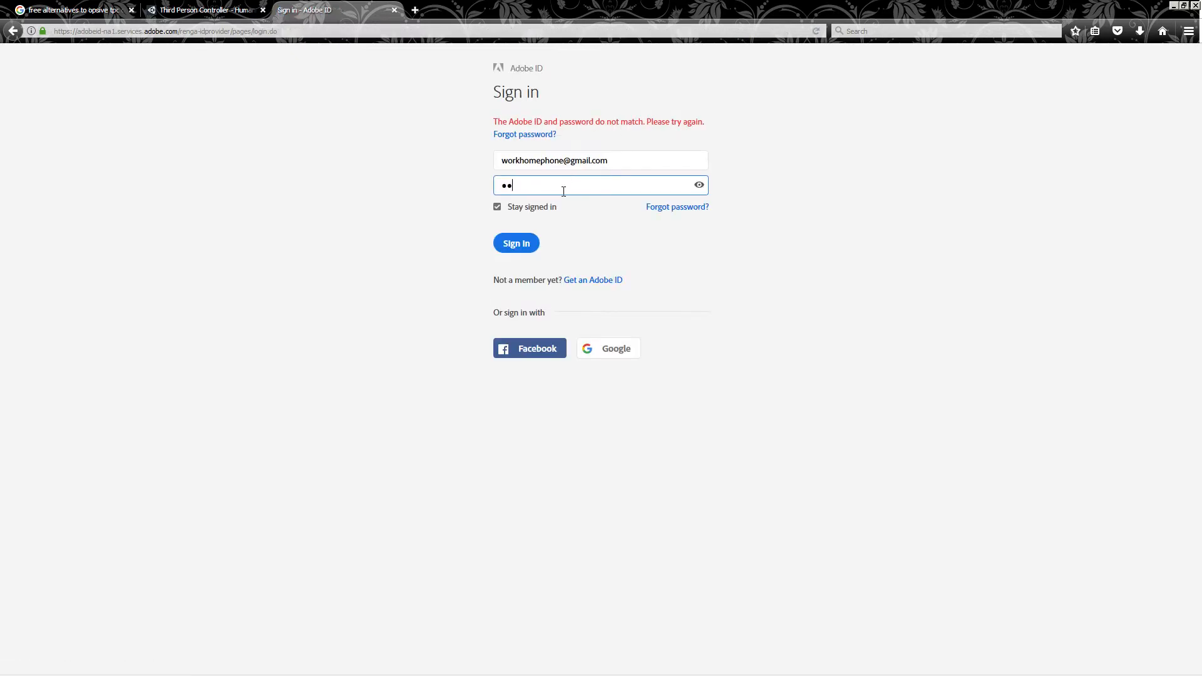
pyautogui.press('Return')
pyautogui.press('Return')
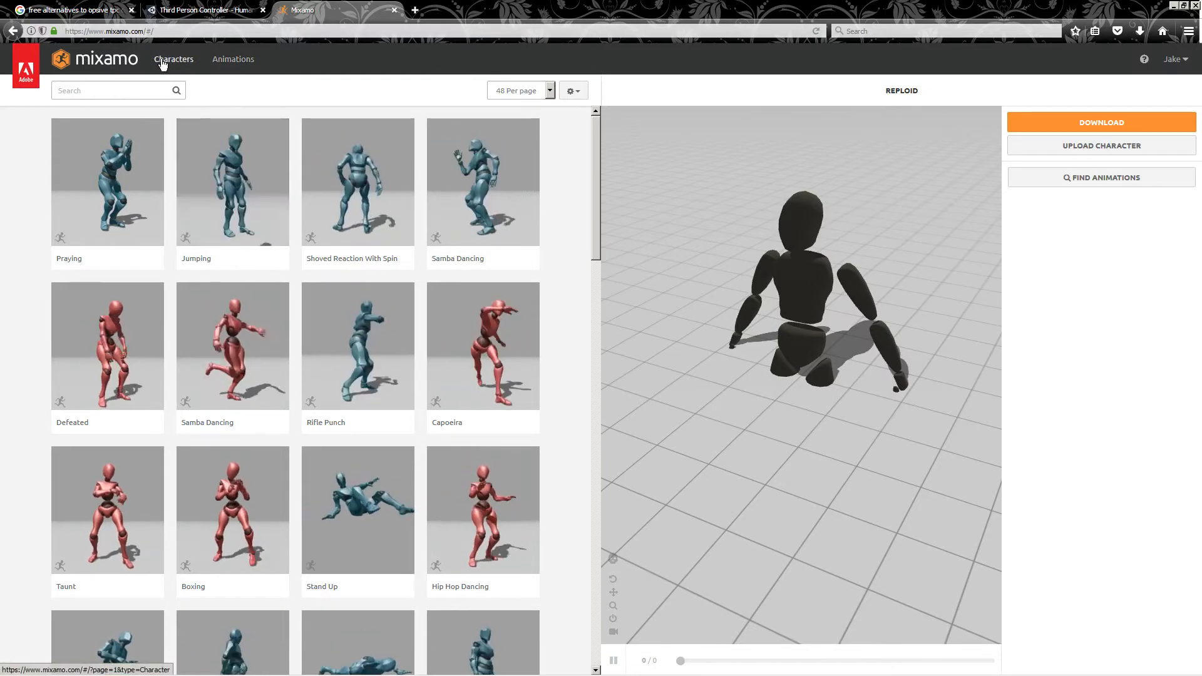
# Try to upload reploid_mesh.fbx from Documents > gameProjects > Models as a Mixamo character, then return to the view page
pyautogui.click(1115, 147)
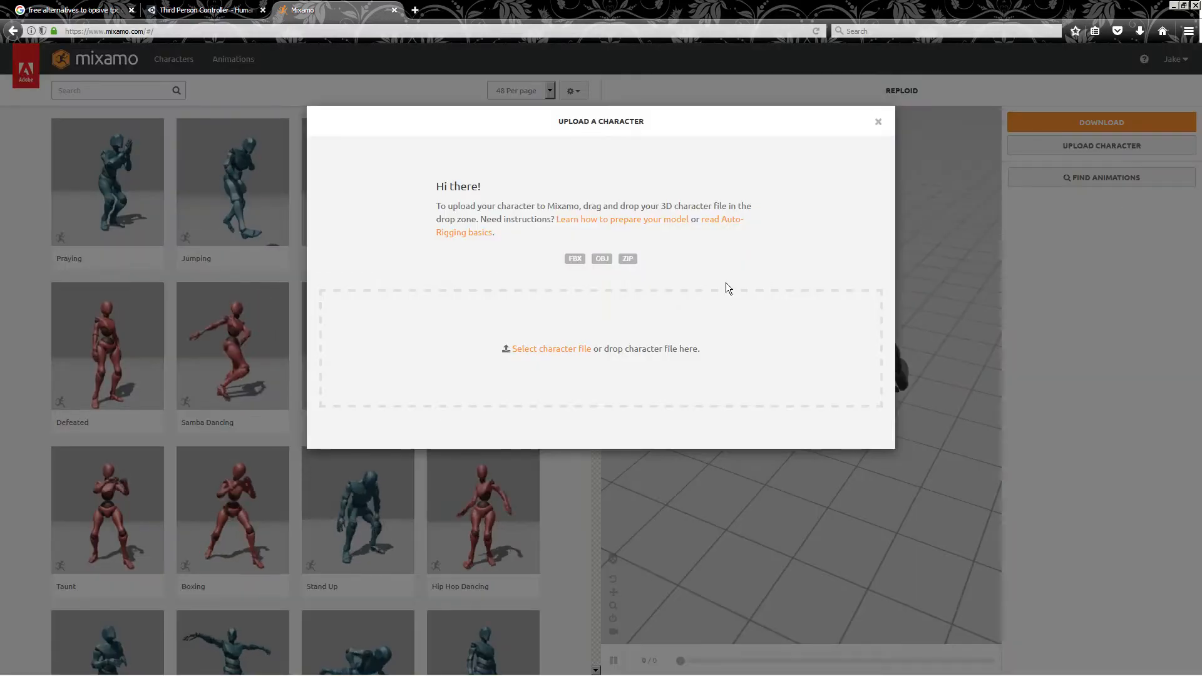
pyautogui.click(569, 349)
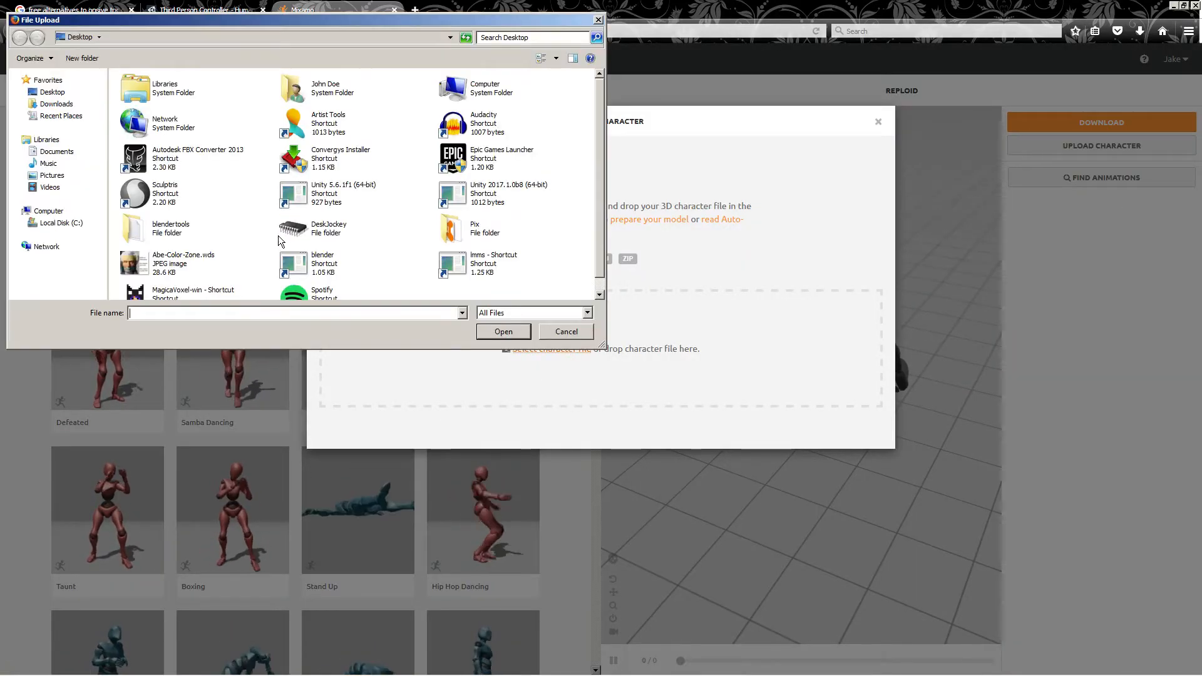
pyautogui.click(49, 150)
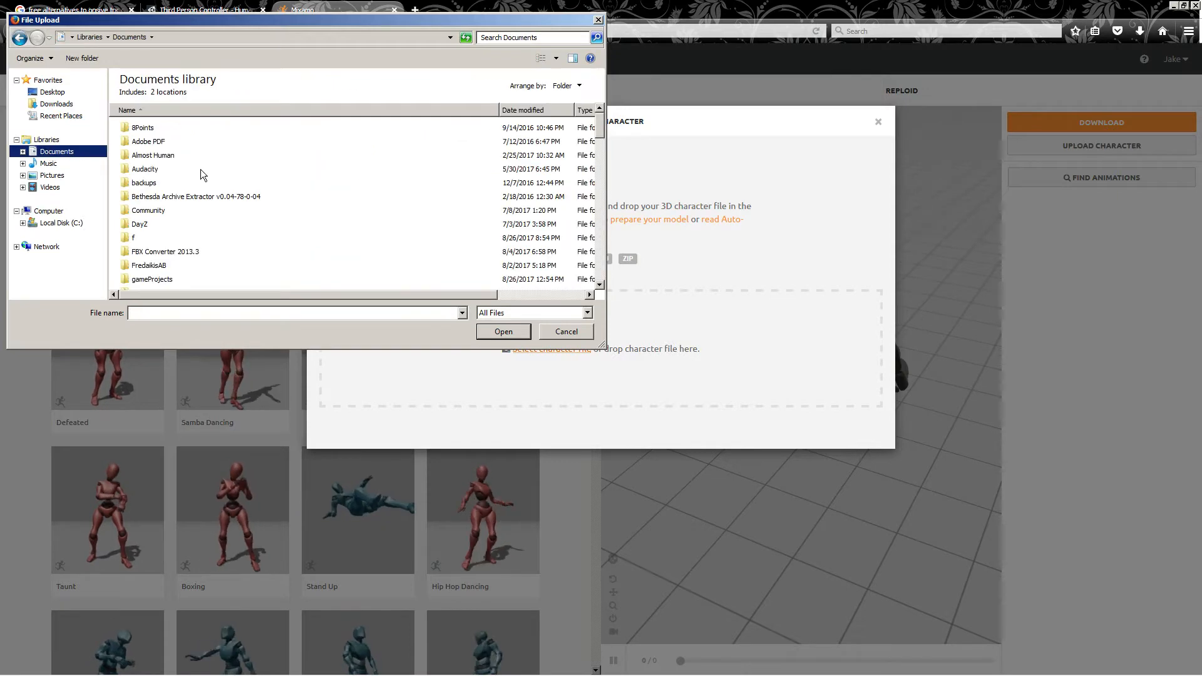
pyautogui.doubleClick(164, 280)
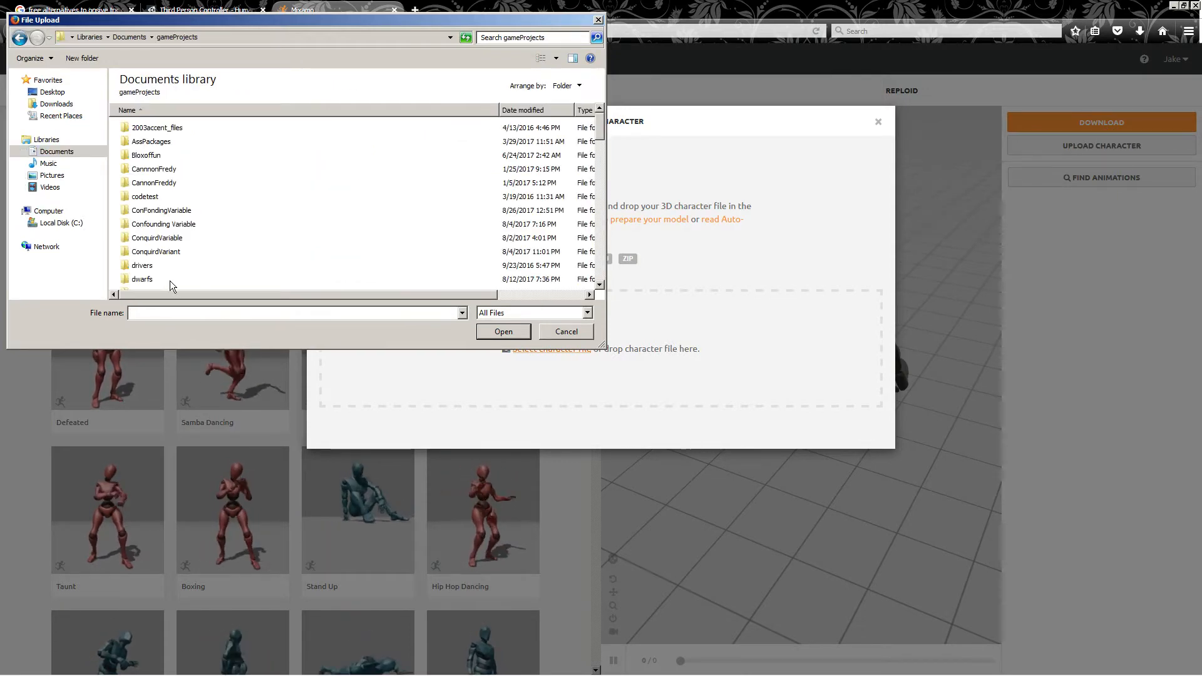
pyautogui.click(178, 215)
pyautogui.scroll(-4, 179, 220)
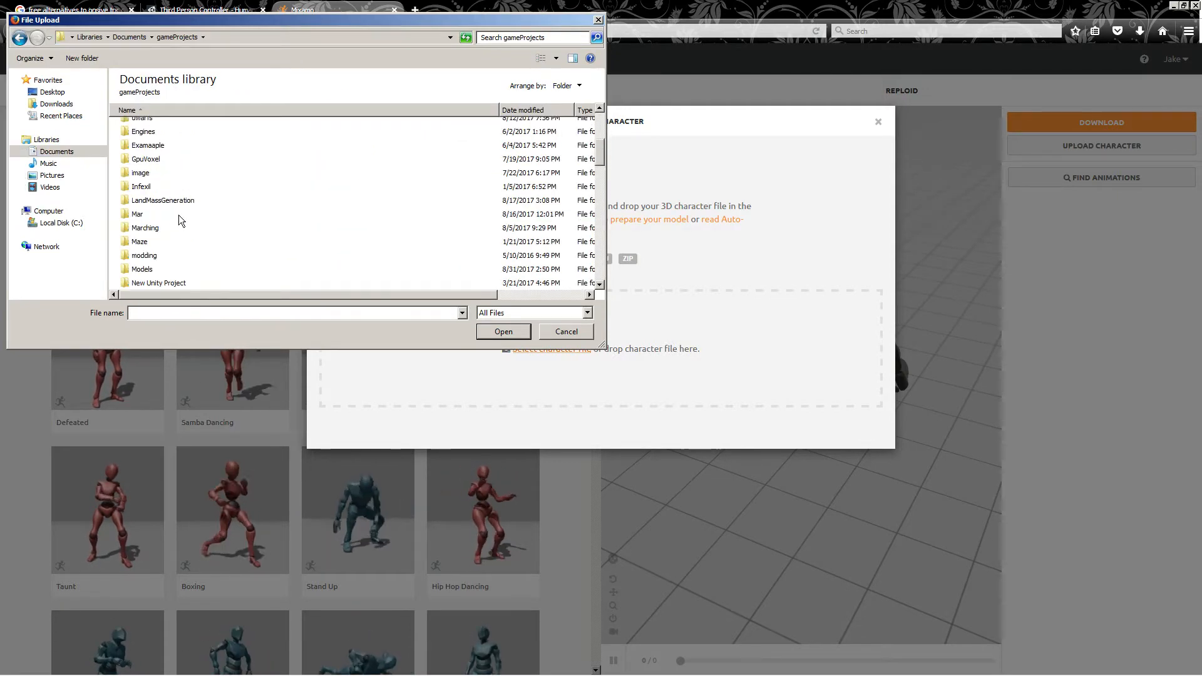
pyautogui.doubleClick(143, 270)
pyautogui.scroll(-3, 155, 259)
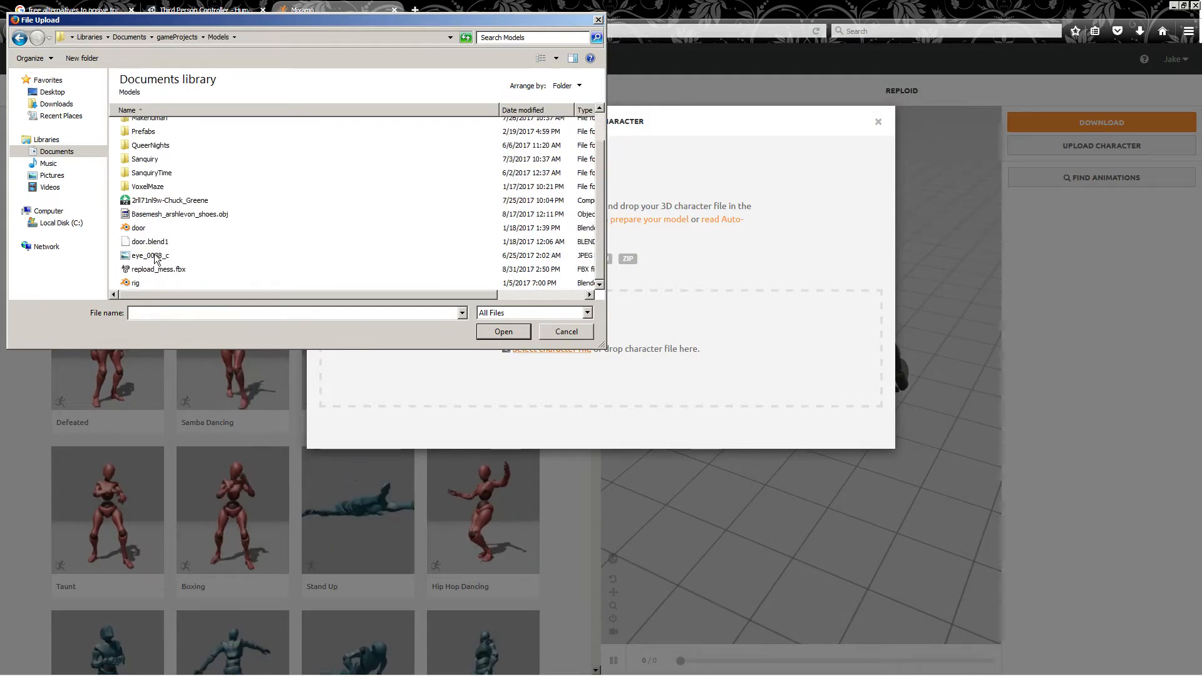
pyautogui.doubleClick(167, 272)
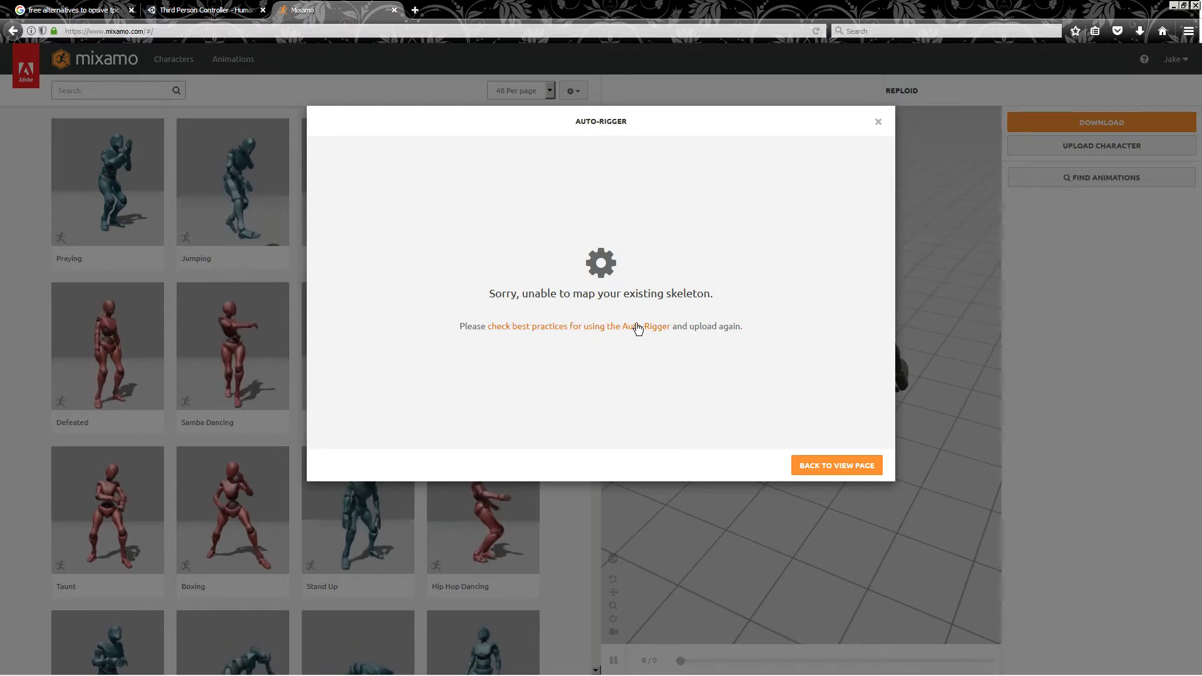
pyautogui.click(826, 465)
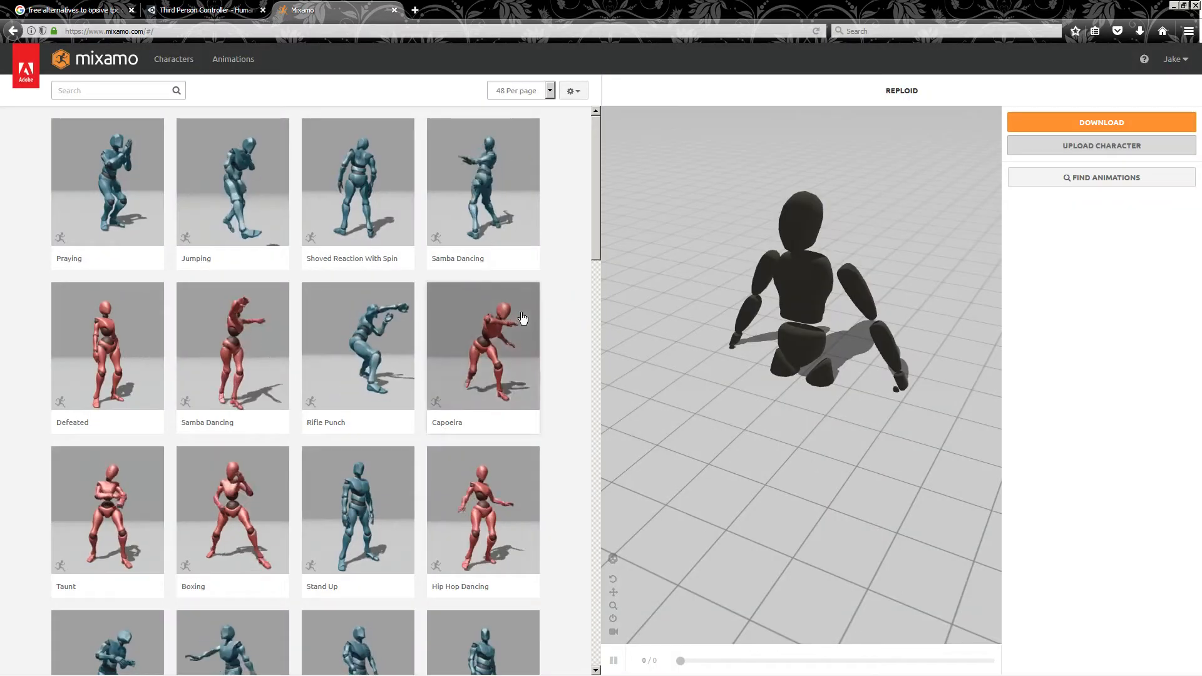
pyautogui.hotkey('alt', 'Tab')
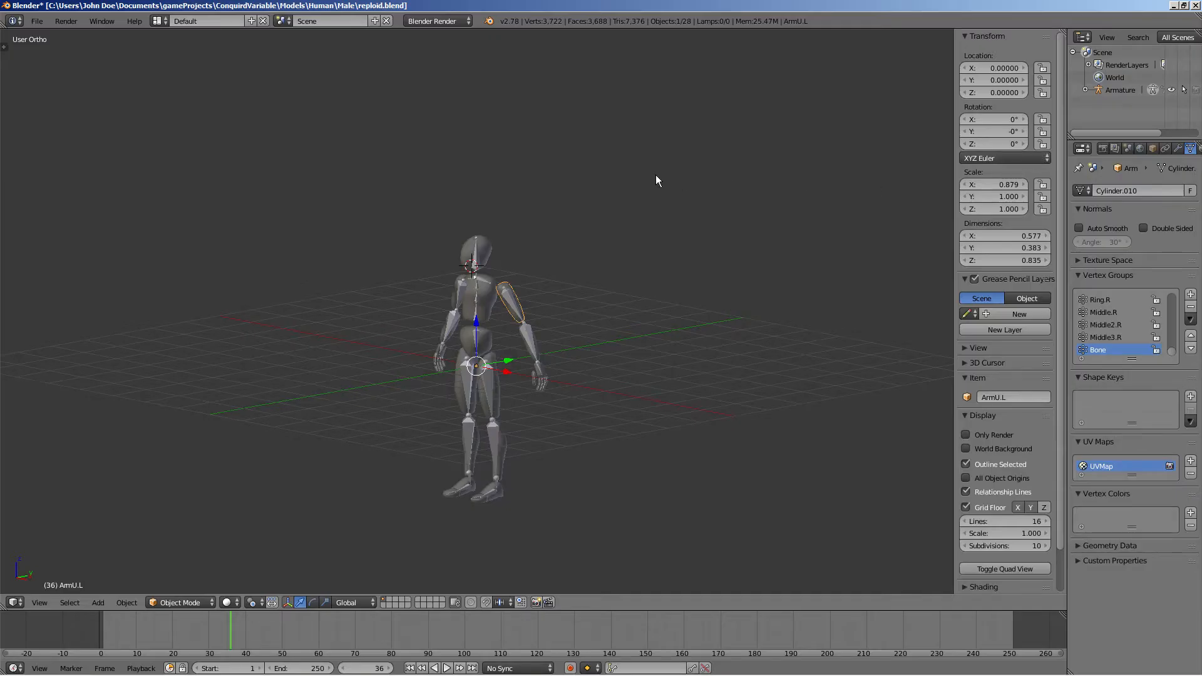
pyautogui.scroll(6, 611, 286)
pyautogui.hotkey('alt', 'Tab')
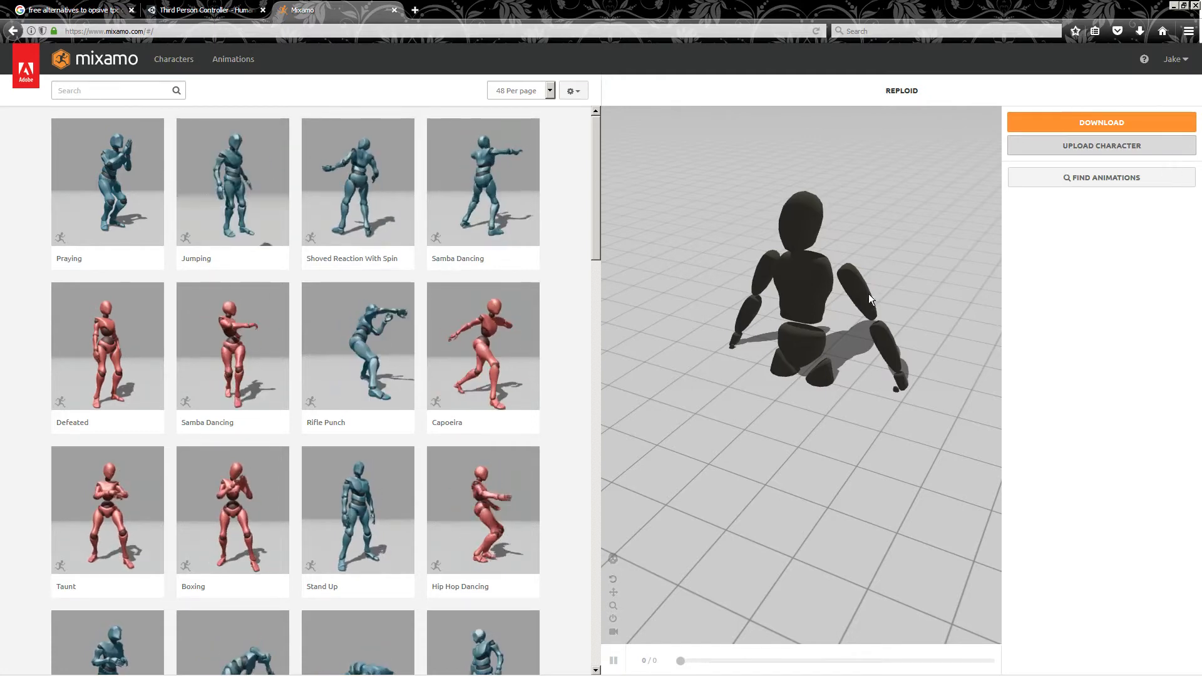
# Search the animations for tpose and apply the T-Pose animation
pyautogui.click(112, 87)
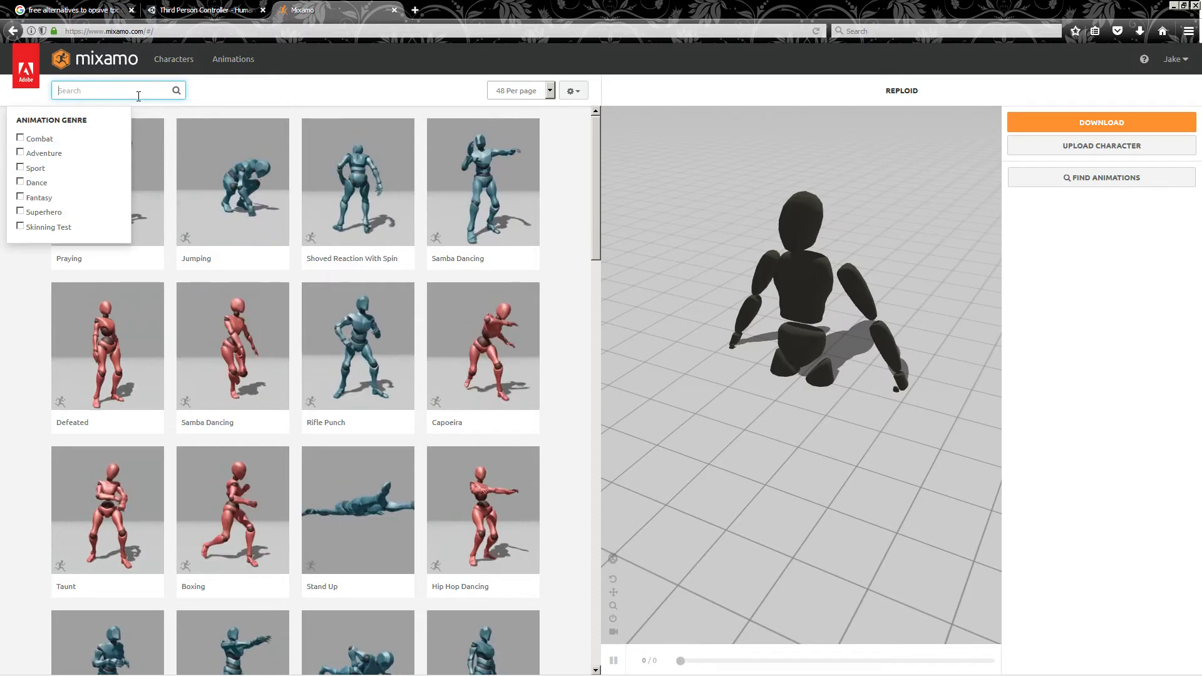
pyautogui.press('Return')
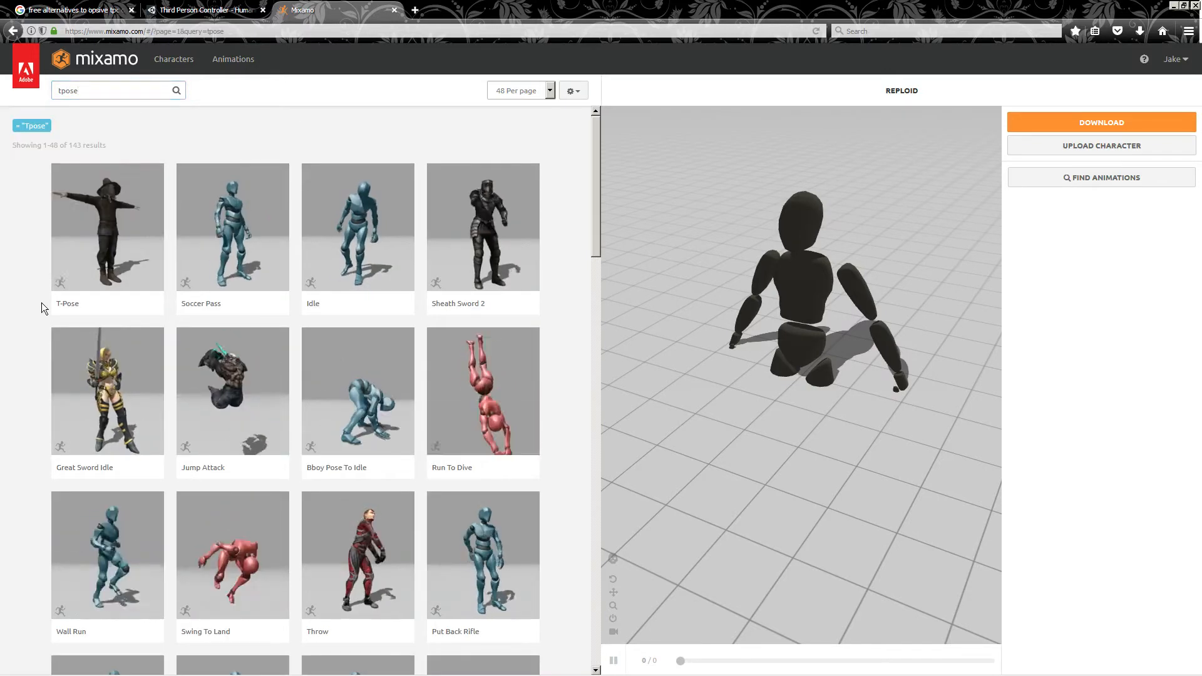
pyautogui.click(100, 251)
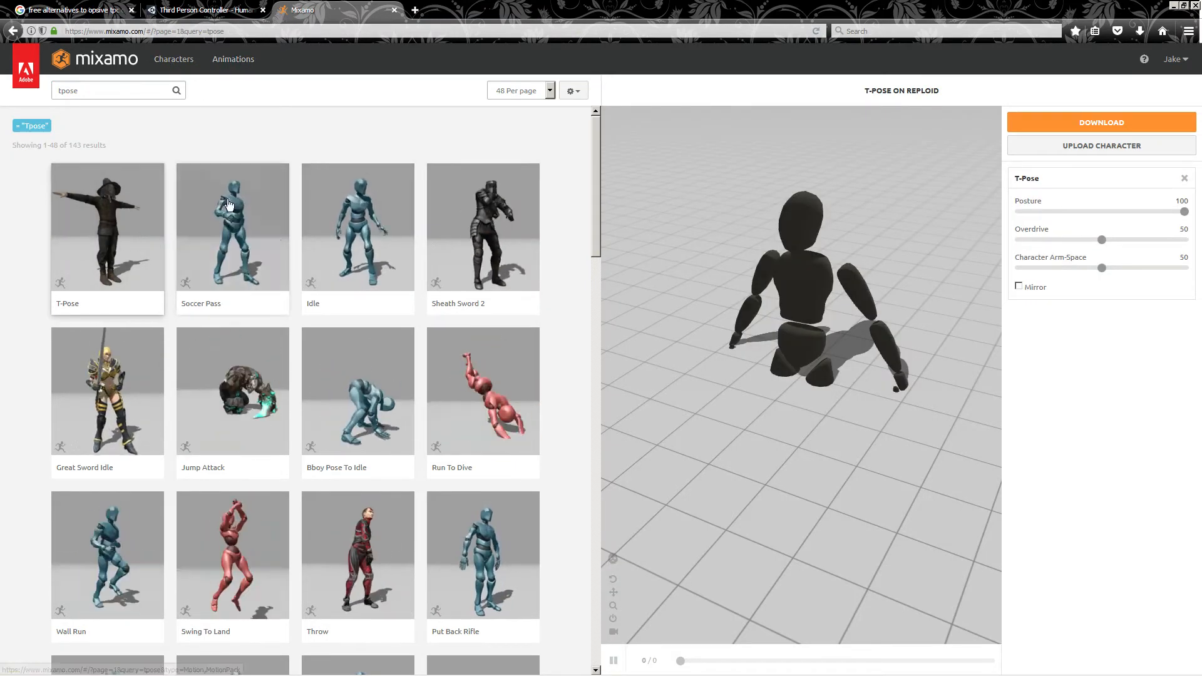
pyautogui.click(102, 247)
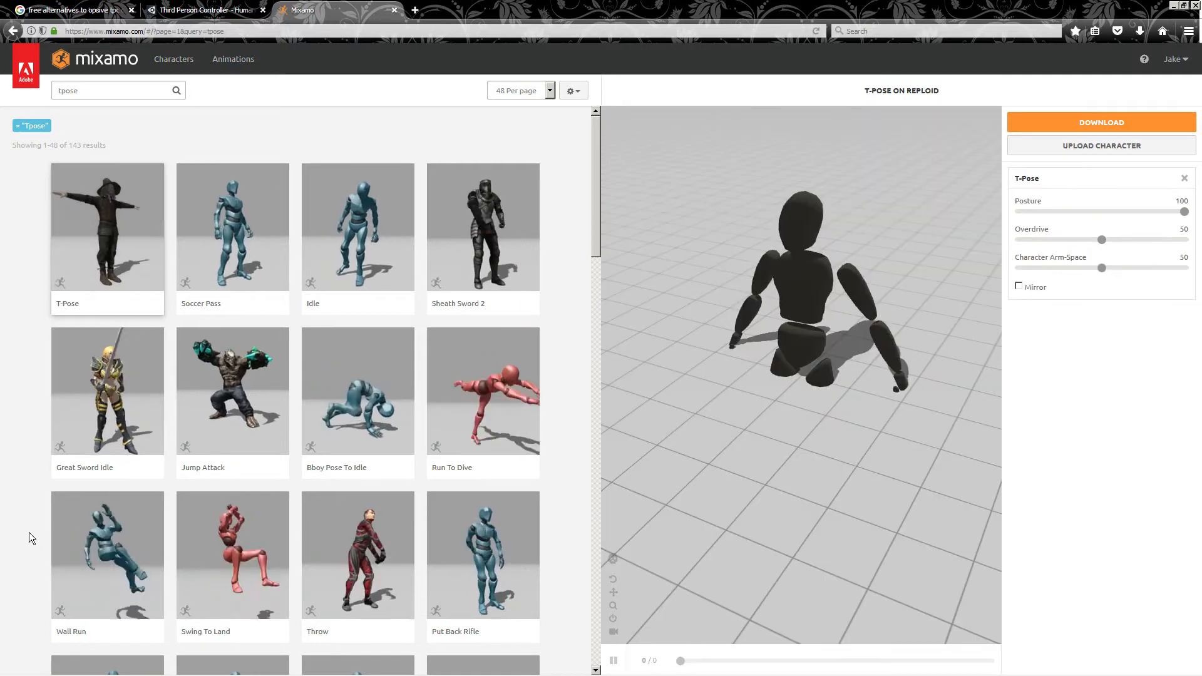
# Clear the search in the character library and switch the character to Remy
pyautogui.click(173, 59)
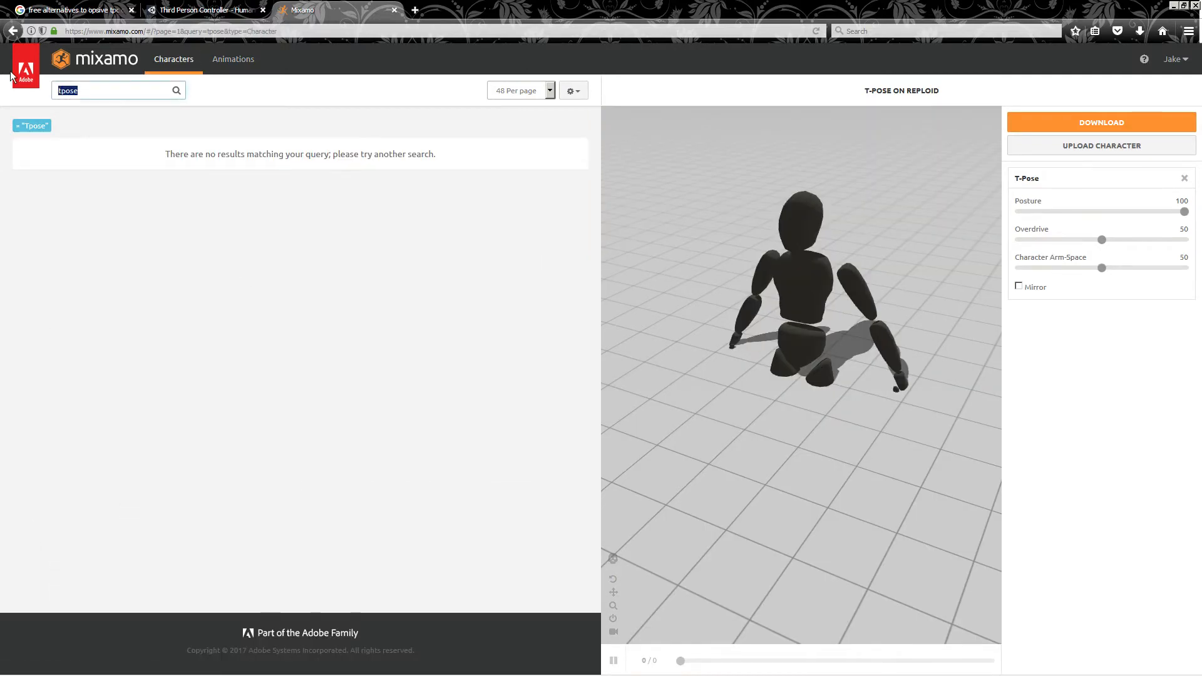
pyautogui.press('BackSpace')
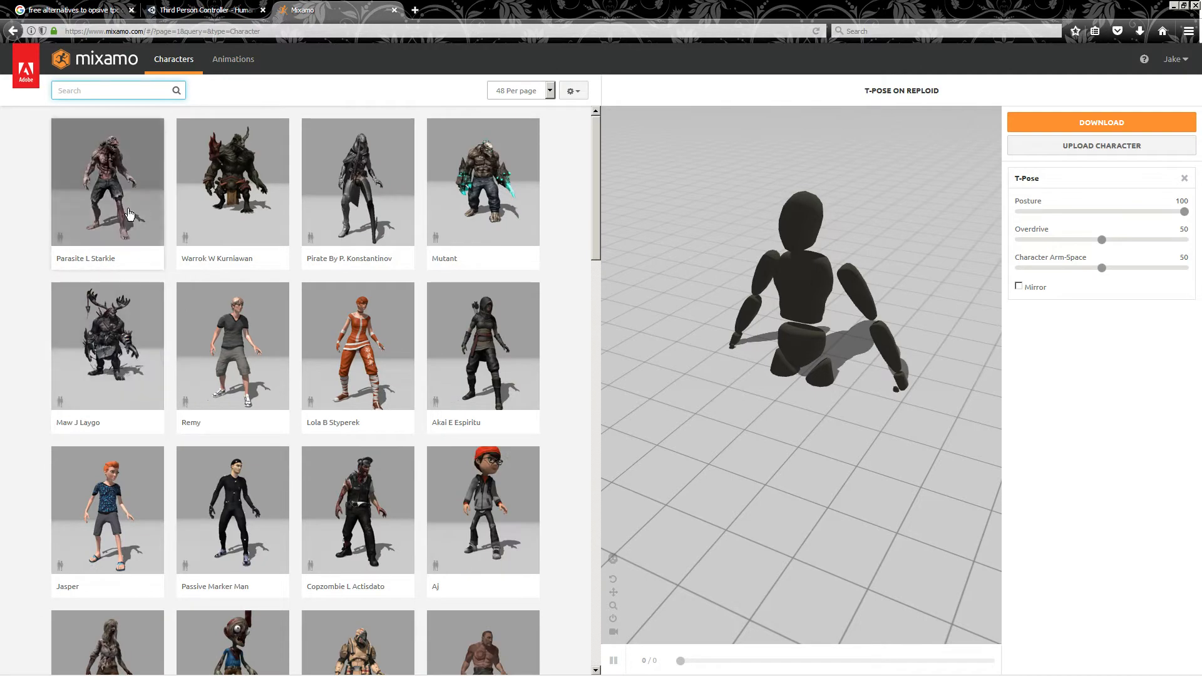
pyautogui.click(306, 396)
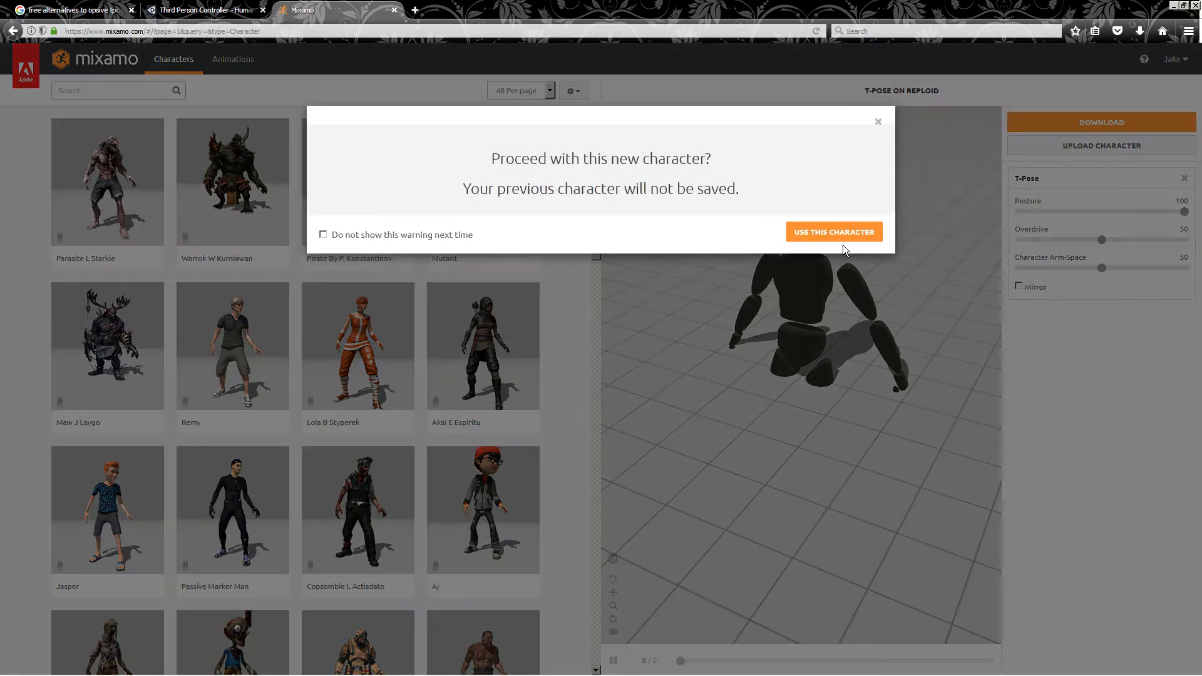
pyautogui.click(839, 237)
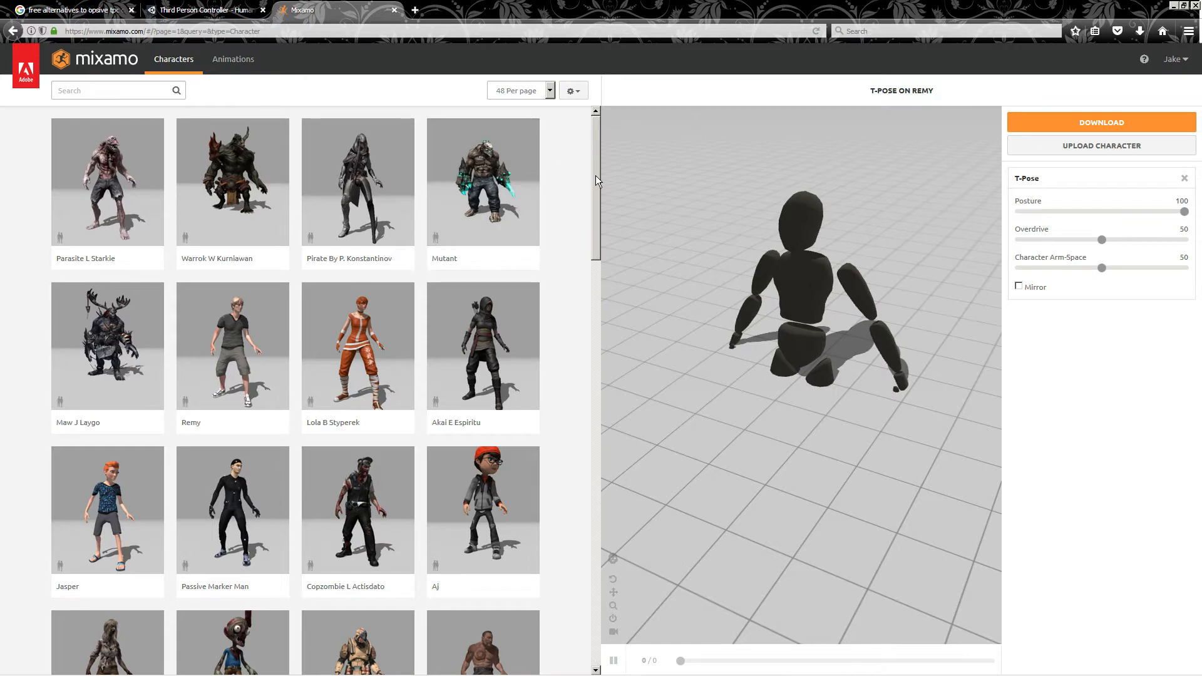
# Scroll the character library and switch the character to Ely By K.Atienza
pyautogui.moveTo(596, 175); pyautogui.dragTo(600, 259)
pyautogui.scroll(-10, 271, 518)
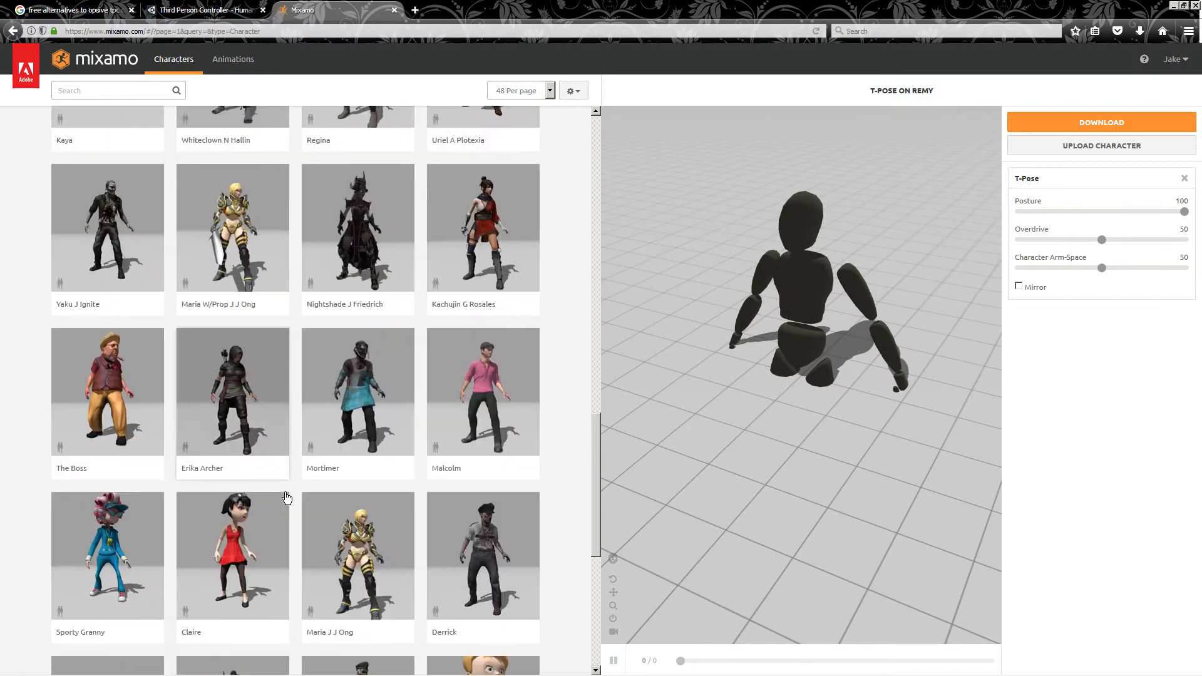
pyautogui.scroll(-3, 389, 386)
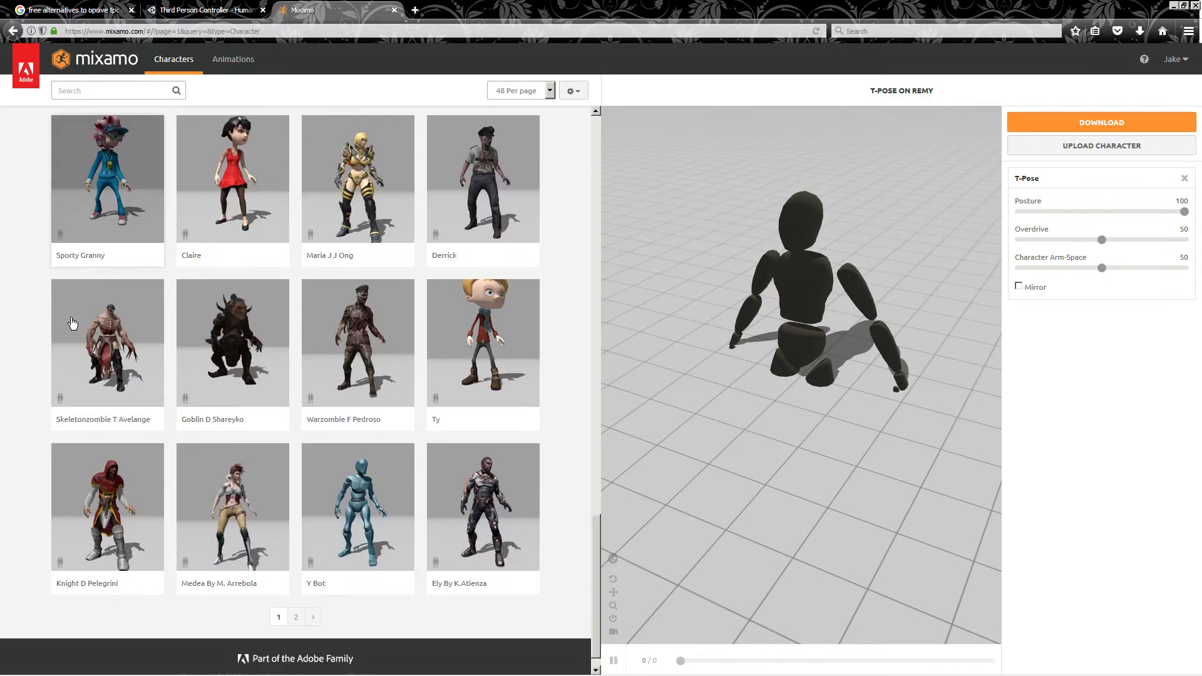
pyautogui.click(536, 467)
pyautogui.click(833, 215)
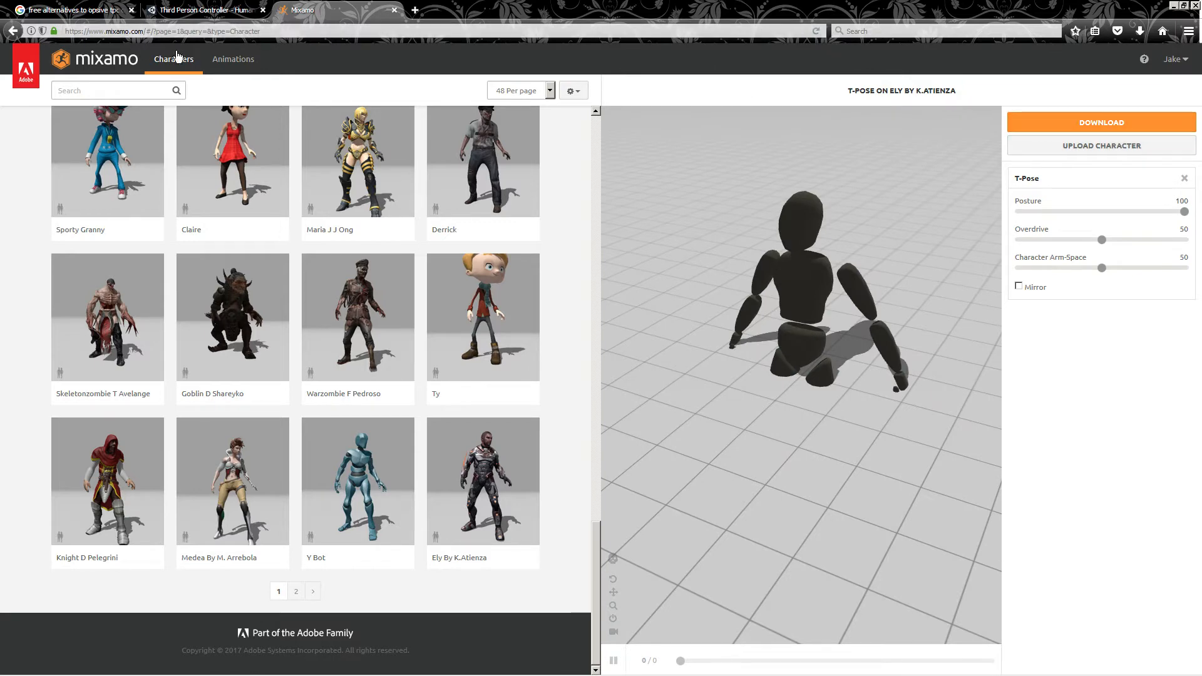
# Reopen the character browser and orbit the preview to examine the Ely character in T-pose
pyautogui.click(111, 65)
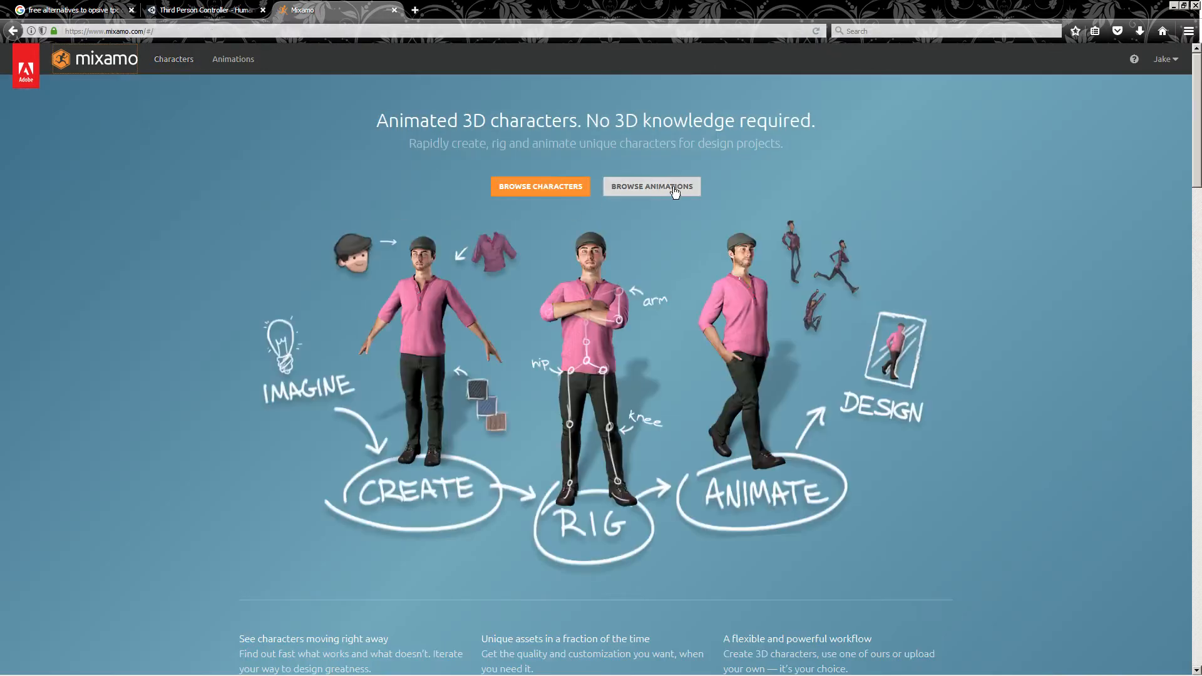
pyautogui.click(543, 188)
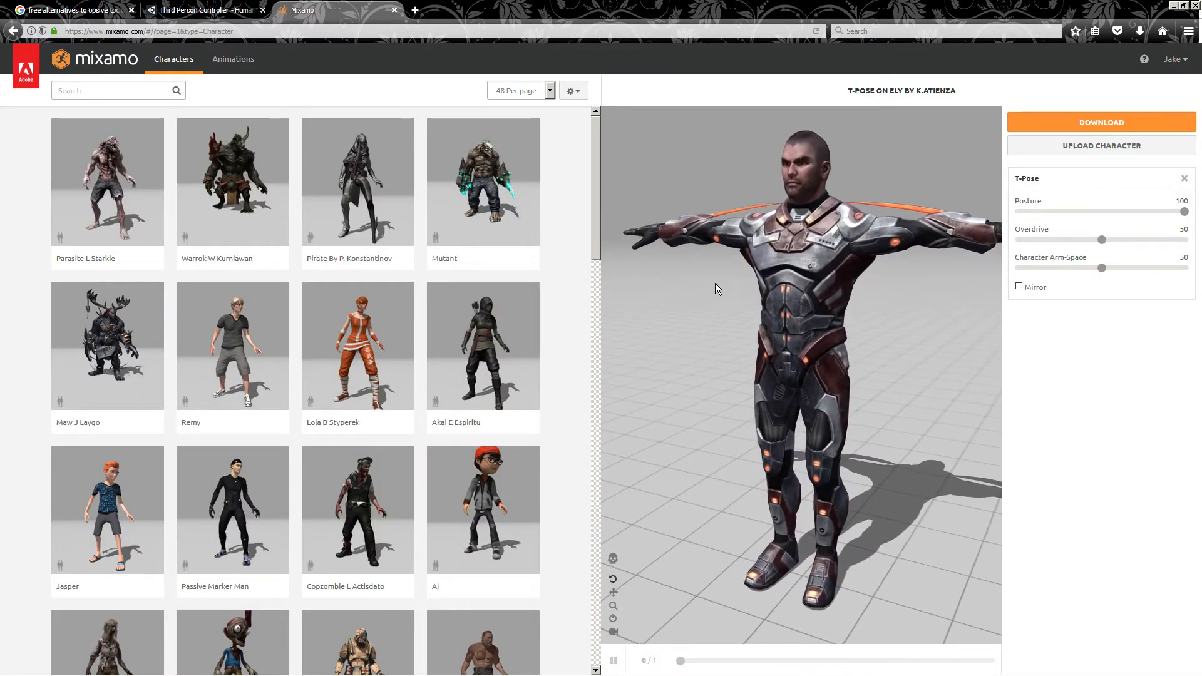
pyautogui.moveTo(715, 283)
pyautogui.mouseDown()
pyautogui.moveTo(771, 358)
pyautogui.moveTo(847, 325)
pyautogui.moveTo(701, 294)
pyautogui.mouseUp()
pyautogui.scroll(-5, 263, 361)
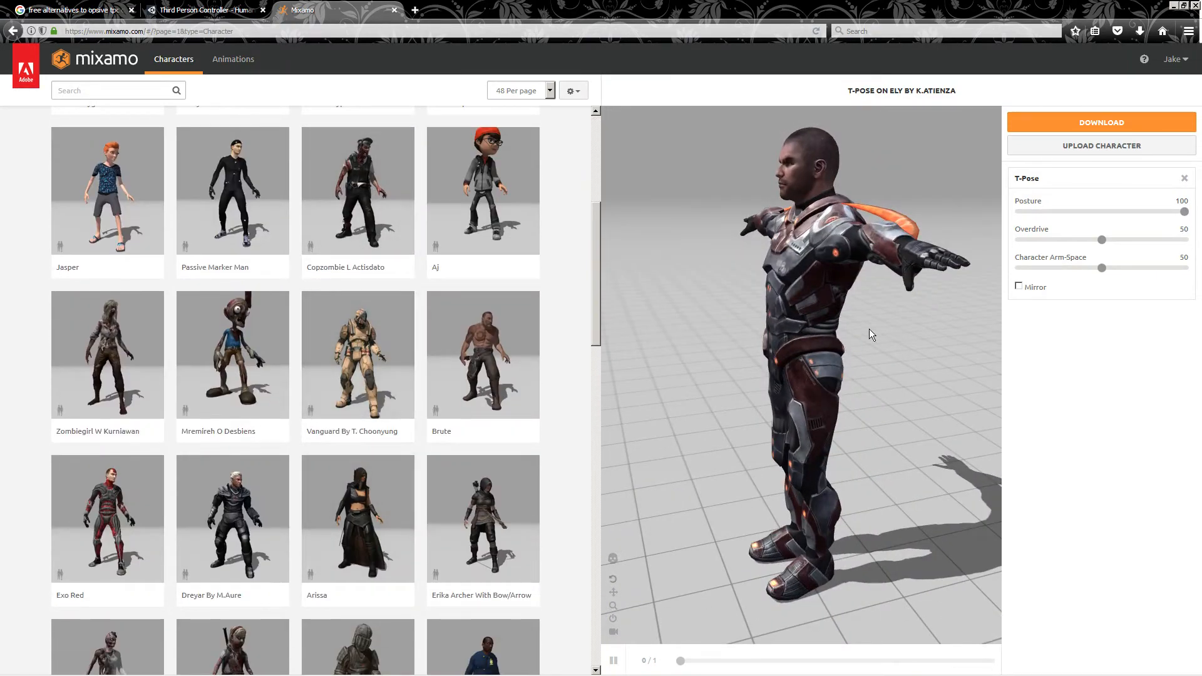
pyautogui.moveTo(750, 321); pyautogui.dragTo(761, 277)
pyautogui.moveTo(861, 271); pyautogui.dragTo(610, 282)
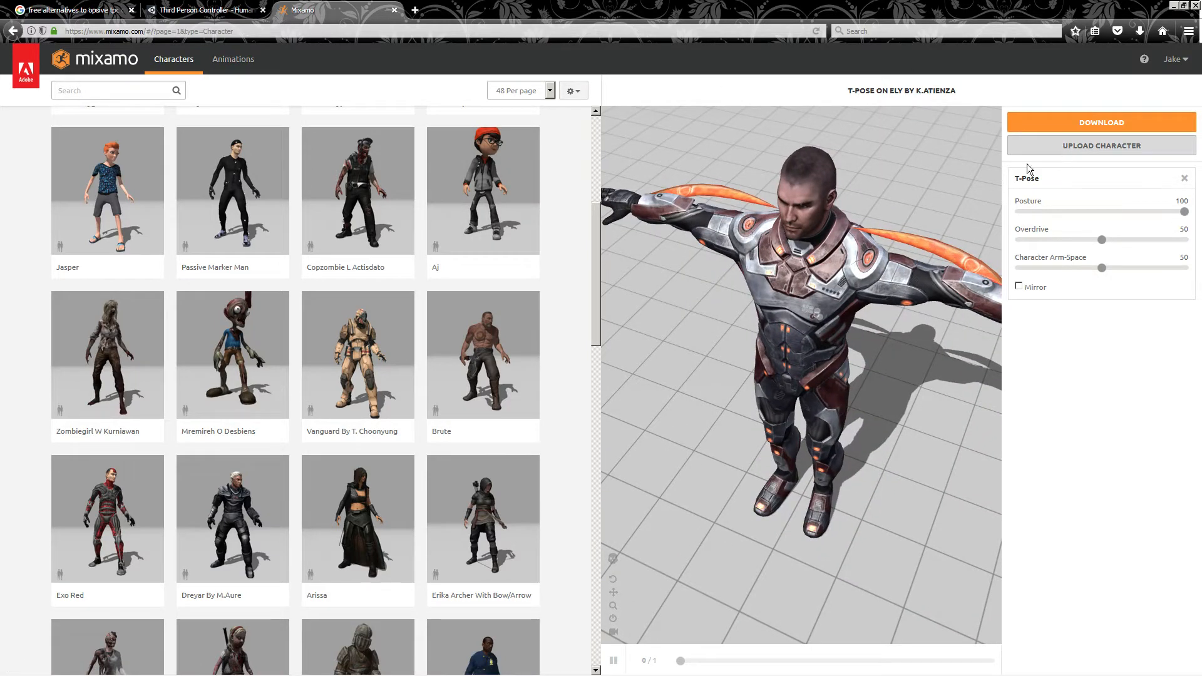
# Search the animation library for tpose, apply T-Pose to the Ely character and orbit the preview
pyautogui.click(232, 61)
pyautogui.click(77, 99)
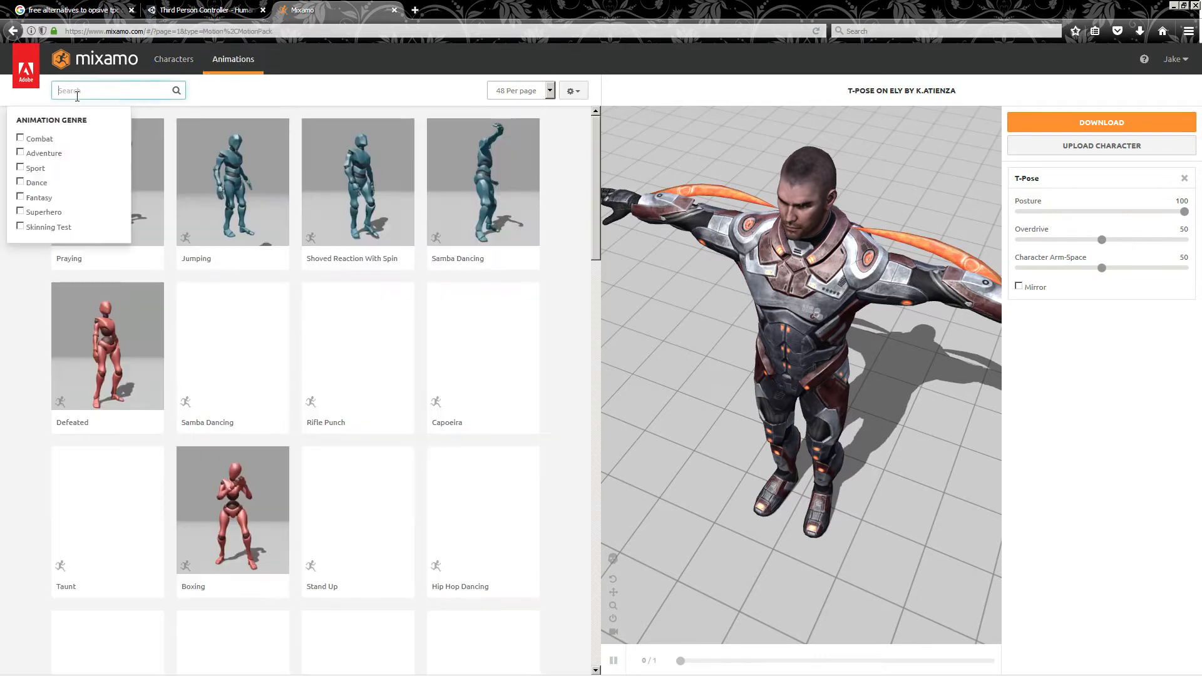
pyautogui.write('tpose')
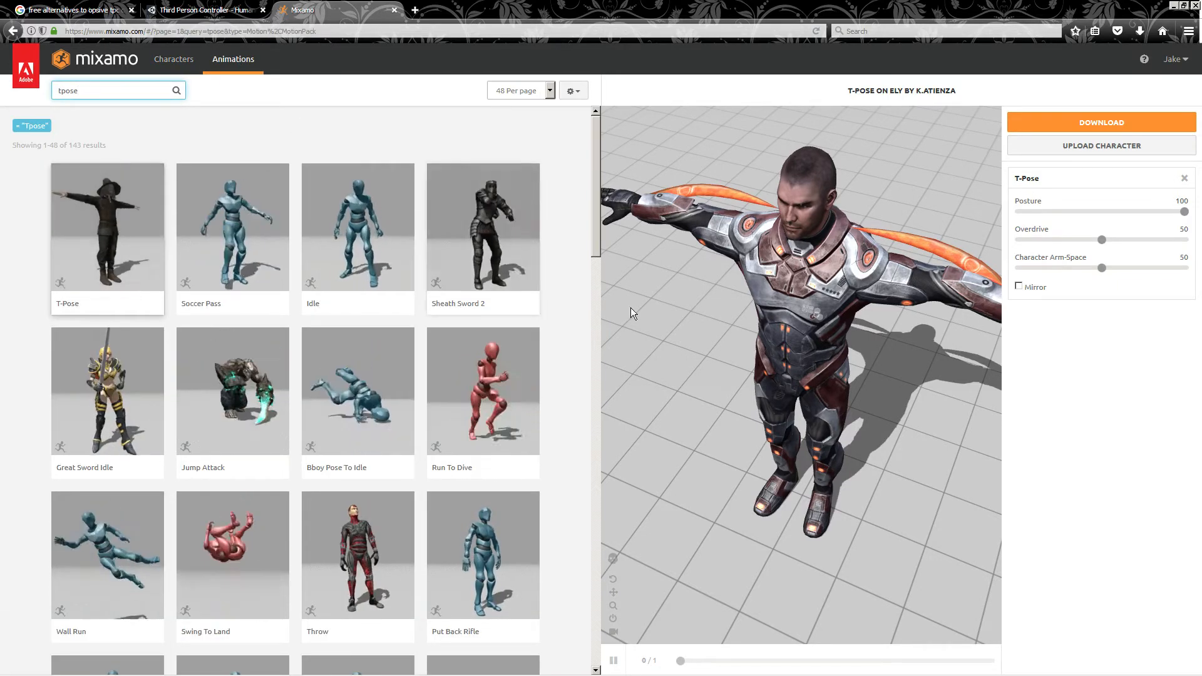
pyautogui.click(125, 226)
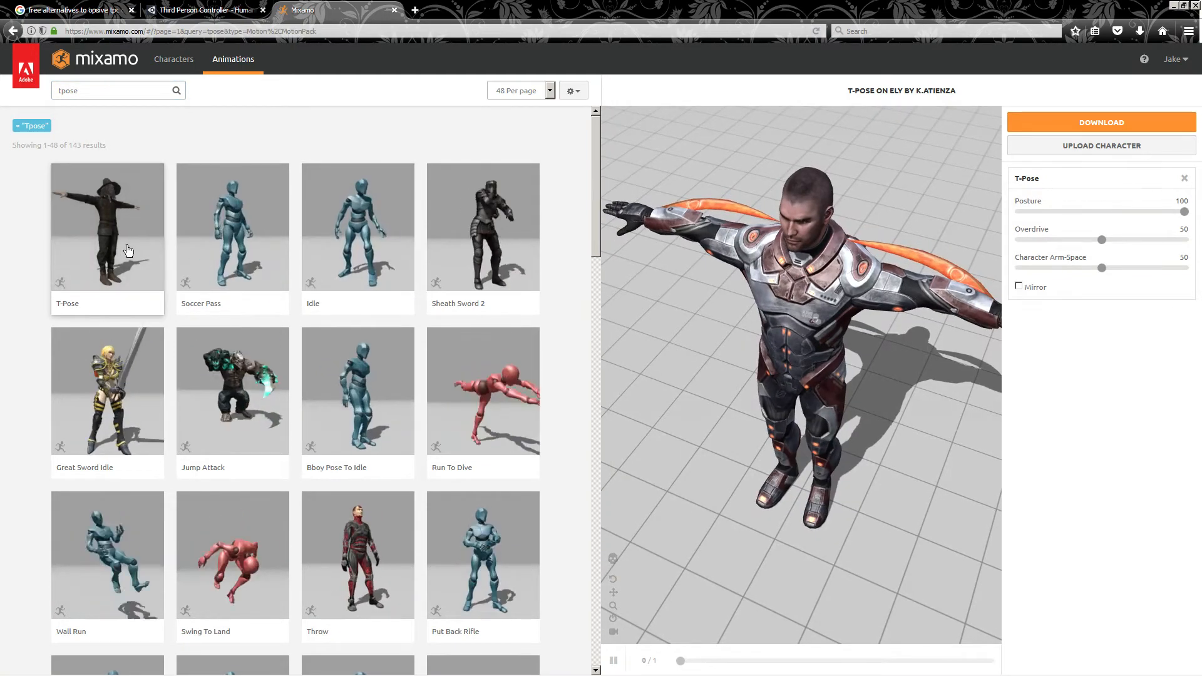
pyautogui.moveTo(766, 416); pyautogui.dragTo(781, 365)
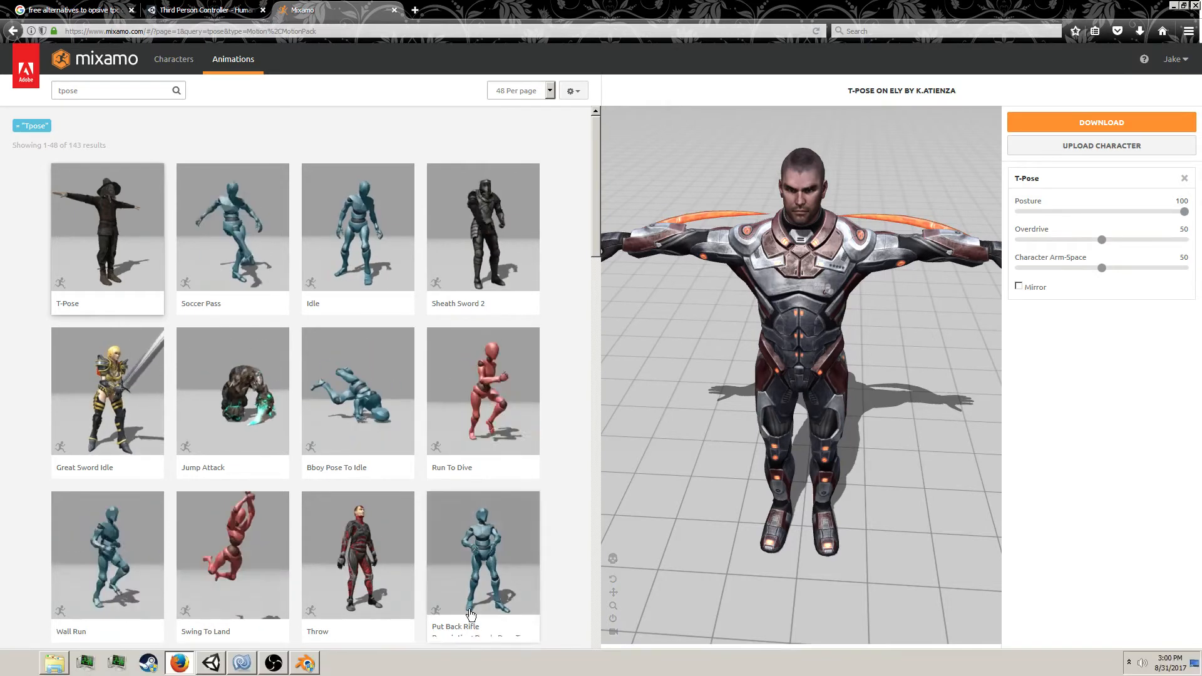
# Switch back to Blender with the reploid rig
pyautogui.click(306, 663)
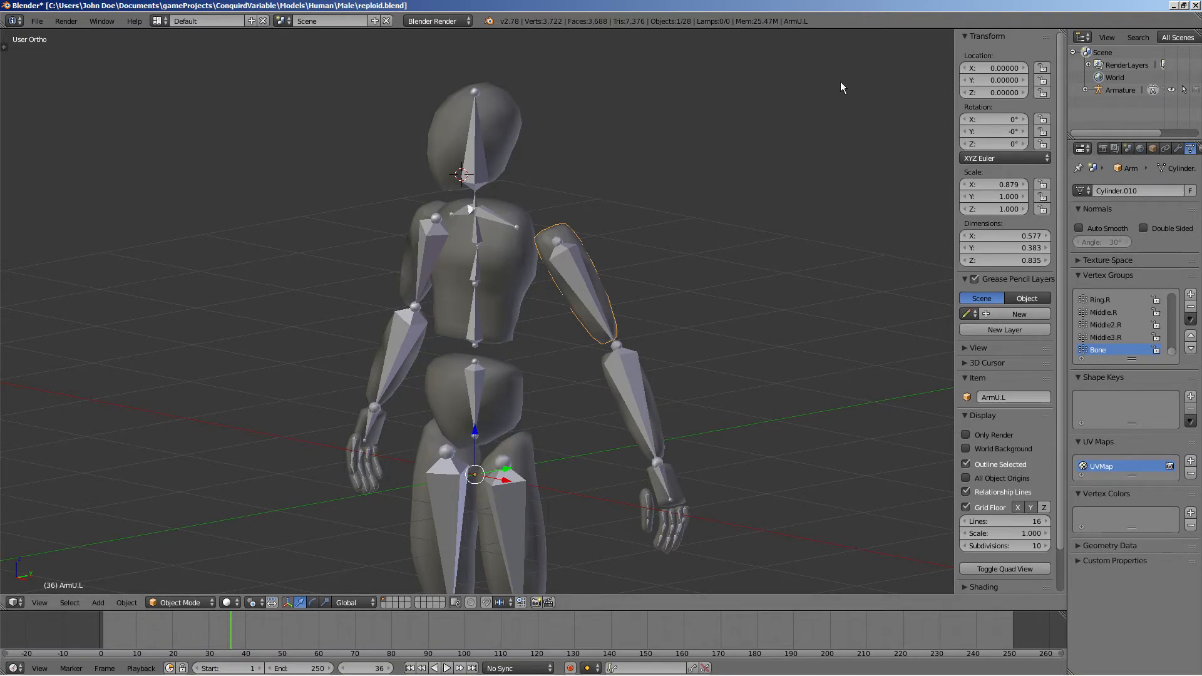
# Show the selected arm mesh's modifiers and switch to Unity
pyautogui.click(1178, 148)
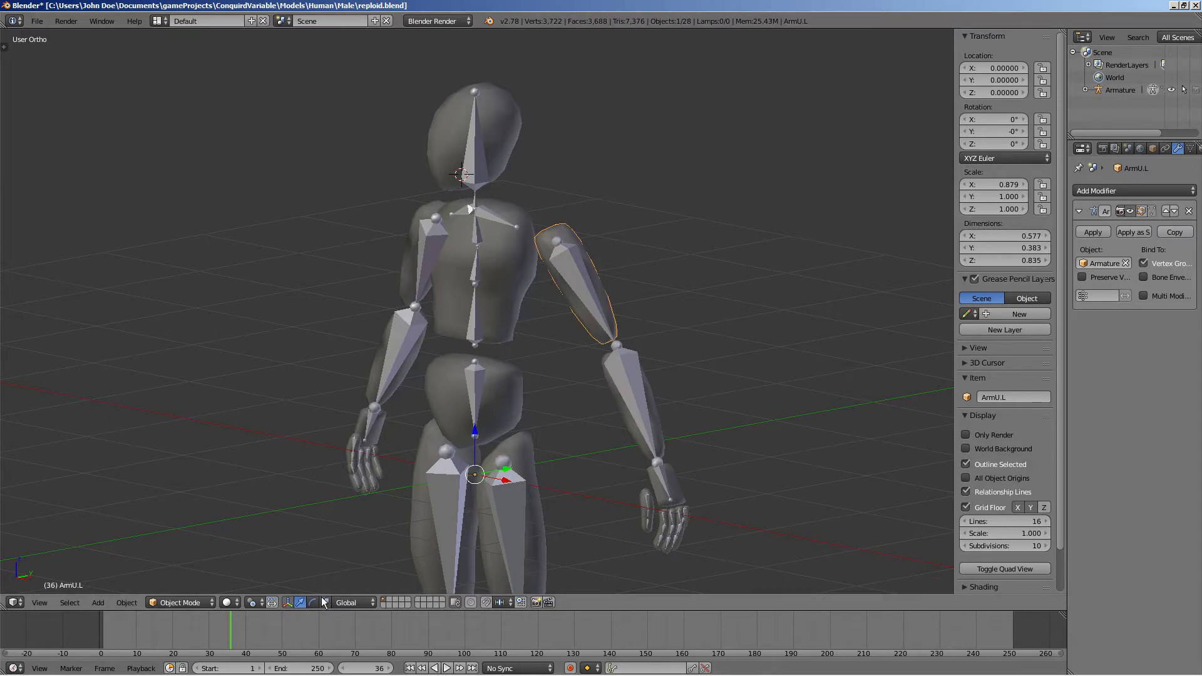
pyautogui.hotkey('alt', 'Tab')
pyautogui.hotkey('alt', 'Tab')
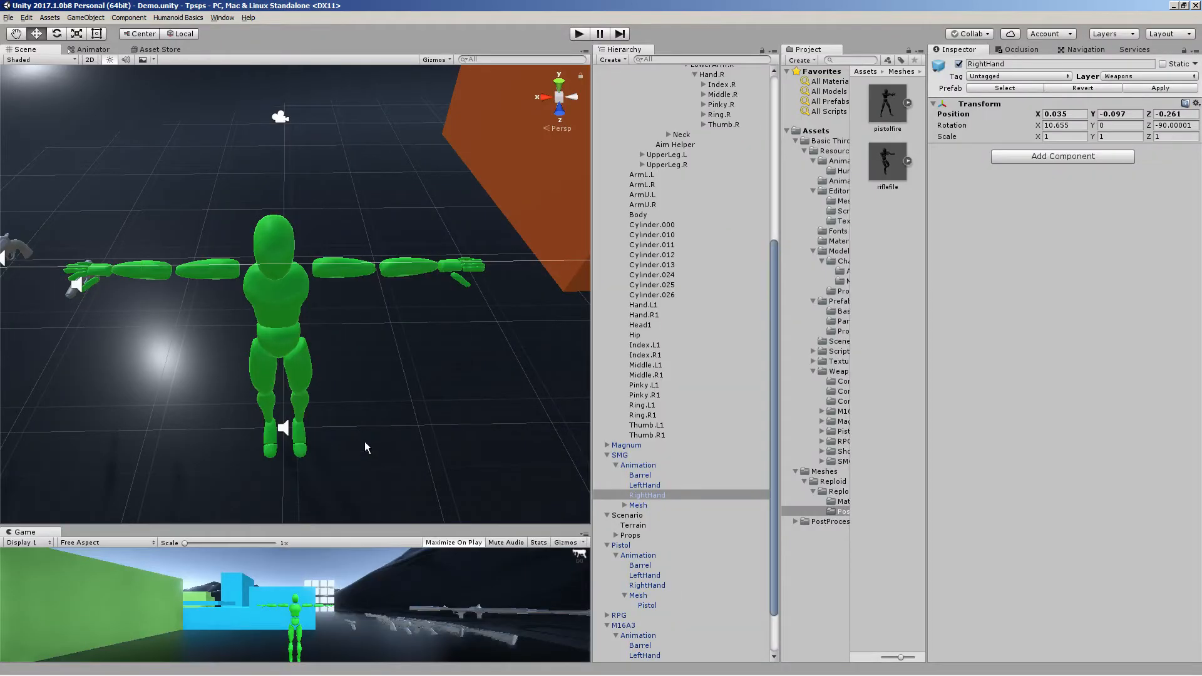
# Close the Mixamo browser tab and return to Unity
pyautogui.hotkey('alt', 'Tab')
pyautogui.hotkey('alt', 'Tab')
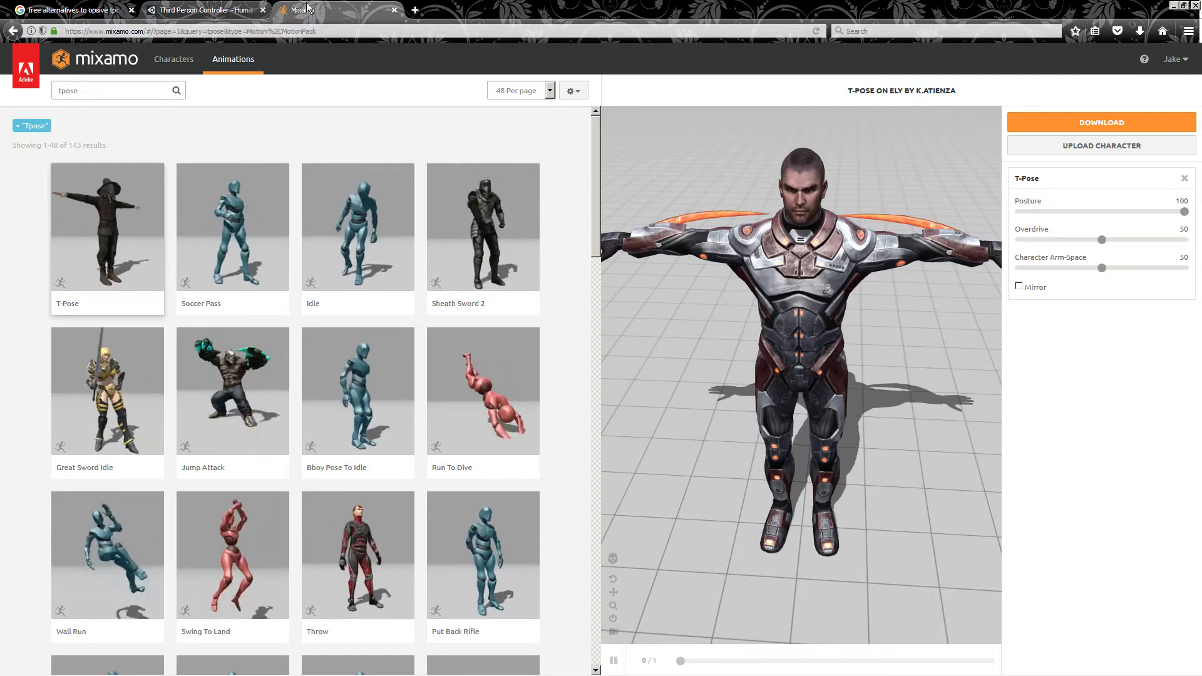
pyautogui.click(394, 10)
pyautogui.hotkey('alt', 'Tab')
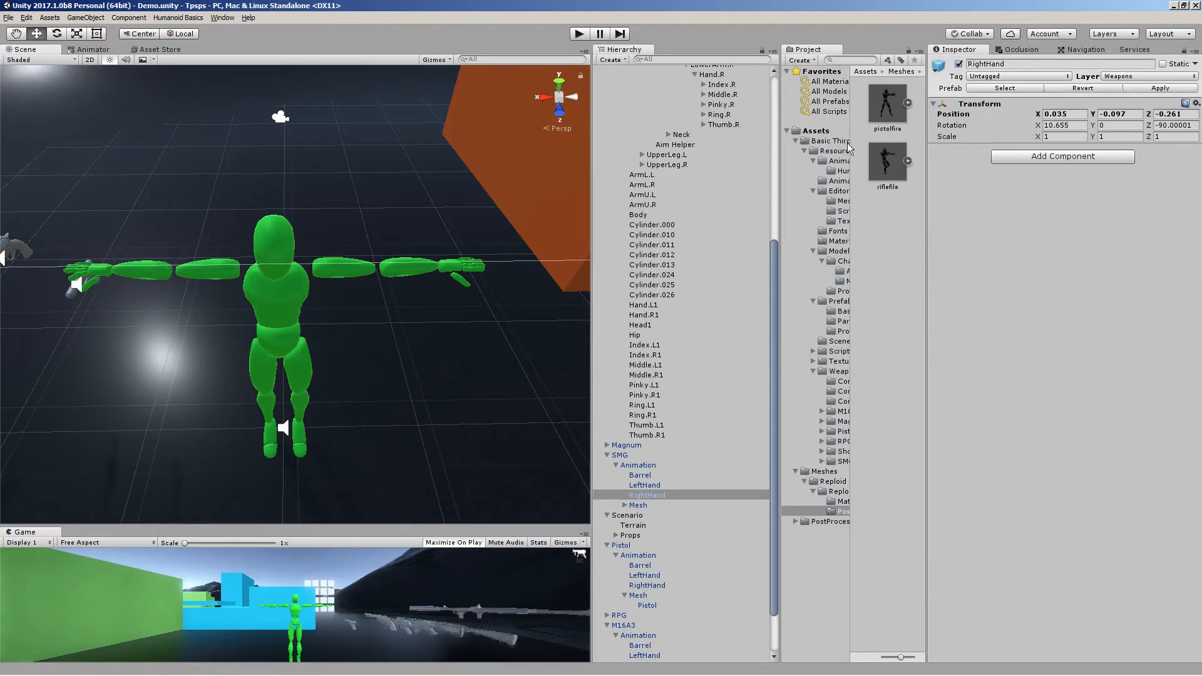
# Open the Assets folder, collapse the Player hierarchy and frame the Player in the scene view
pyautogui.click(815, 131)
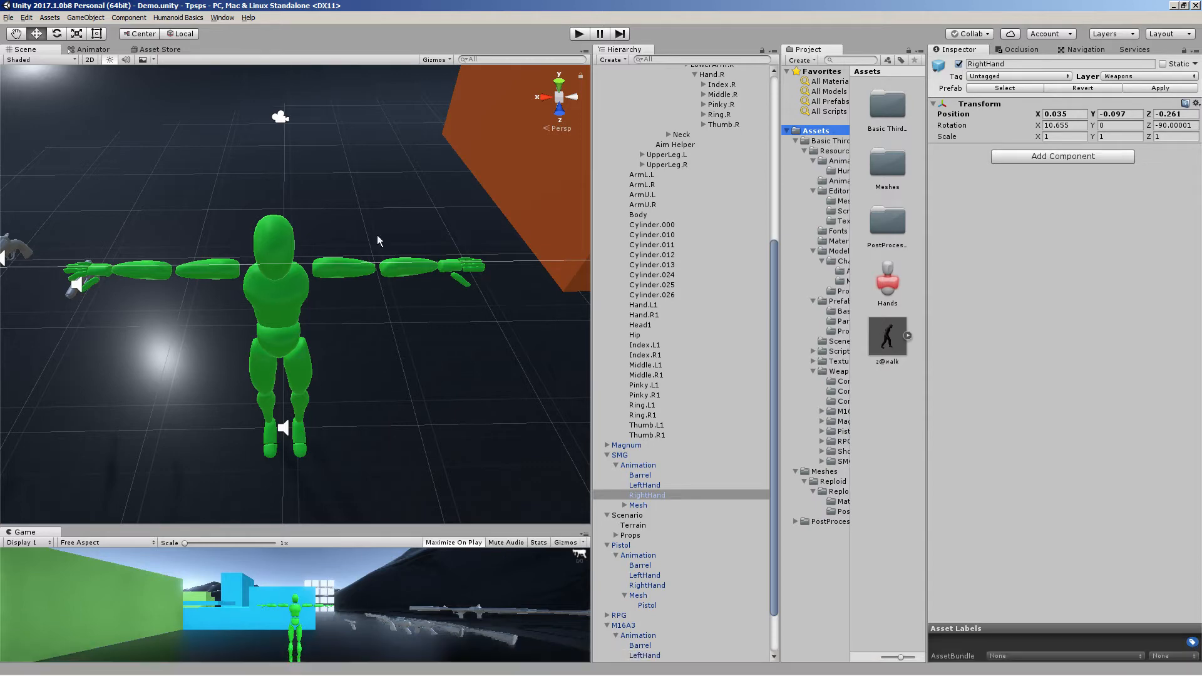
pyautogui.scroll(8, 670, 261)
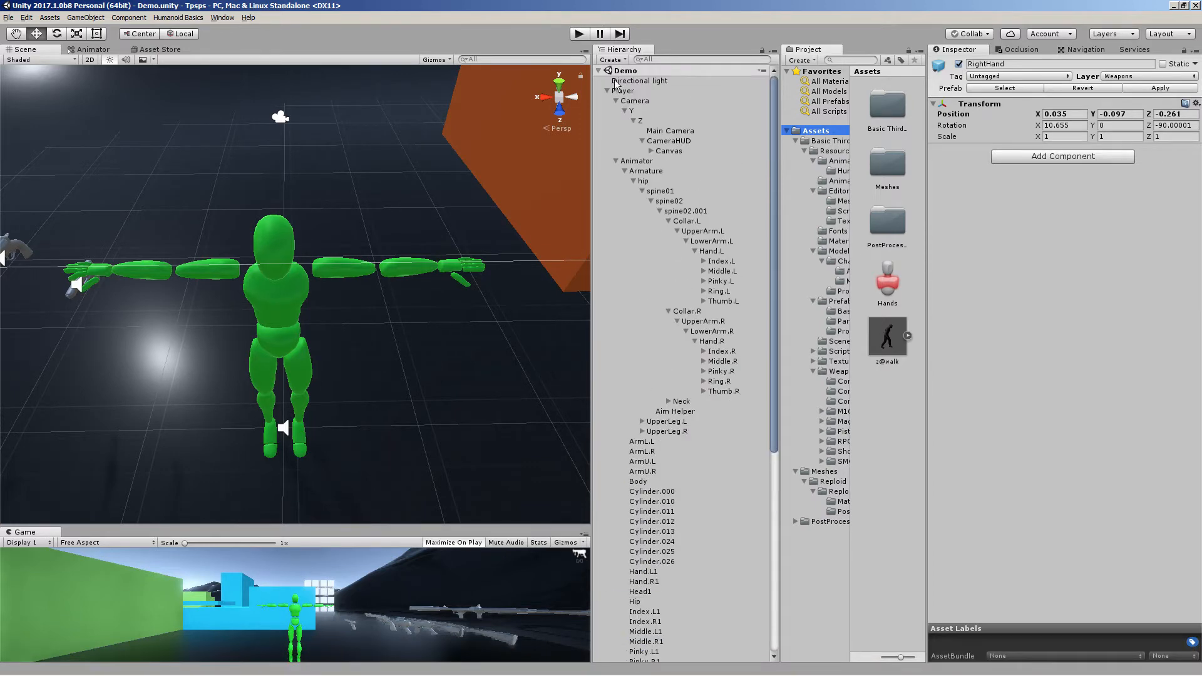
pyautogui.click(606, 91)
pyautogui.doubleClick(618, 91)
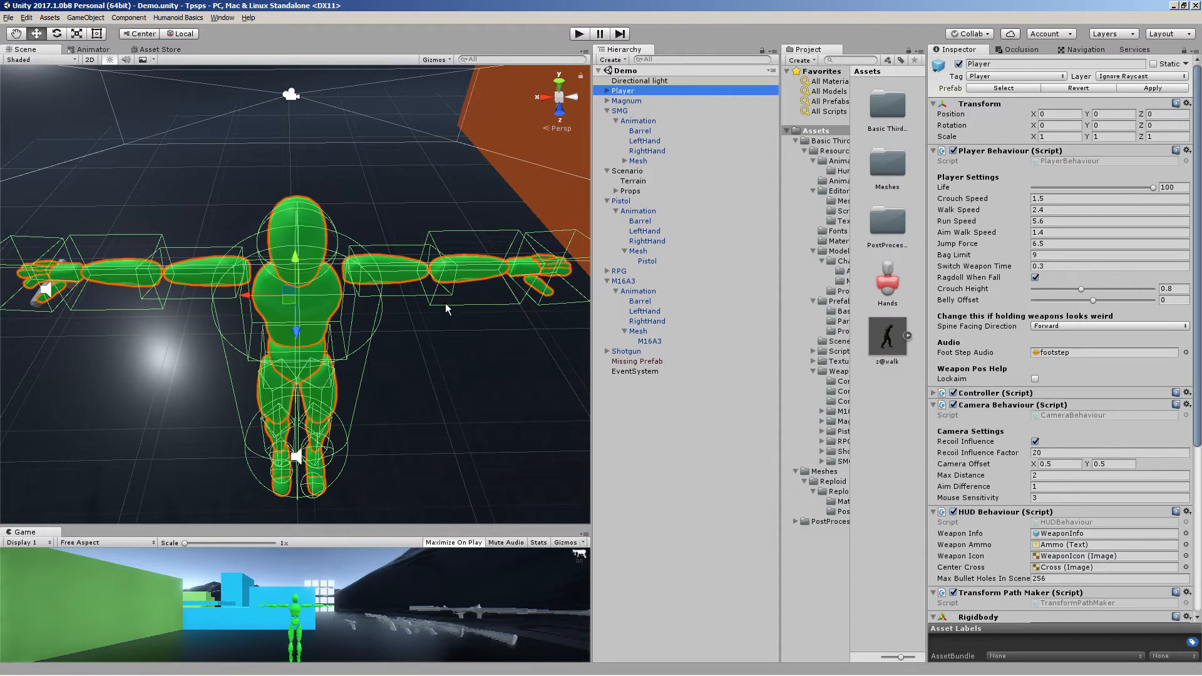
pyautogui.keyDown('alt'); pyautogui.moveTo(368, 333); pyautogui.dragTo(349, 303); pyautogui.keyUp('alt')
pyautogui.keyDown('alt'); pyautogui.scroll(-6, 349, 300); pyautogui.keyUp('alt')
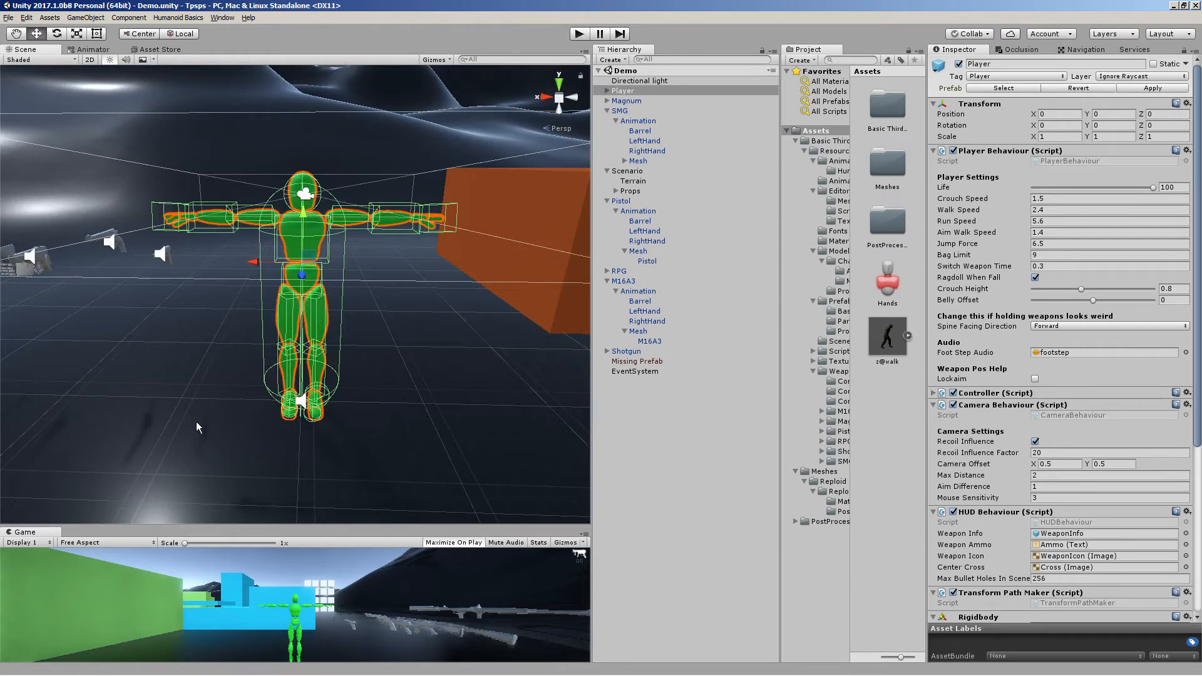
# Save the project and import reupload_mess.fbx from the gameProjects Models folder into the Assets folder
pyautogui.click(8, 17)
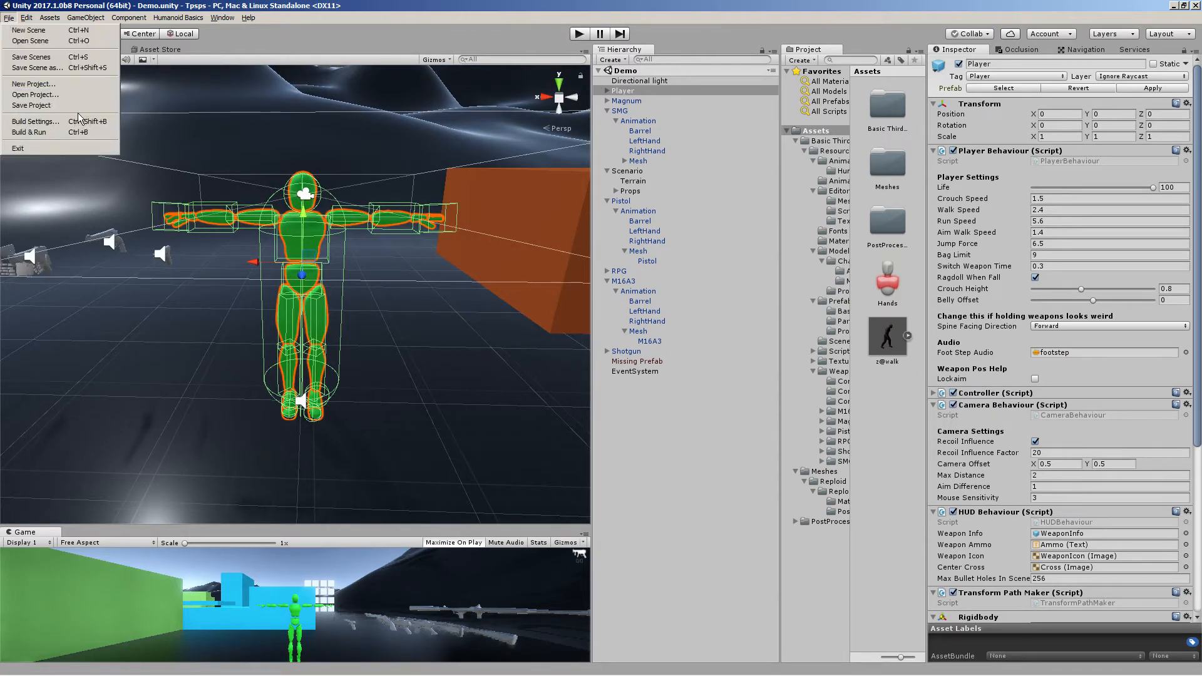
pyautogui.click(78, 110)
pyautogui.moveTo(133, 674)
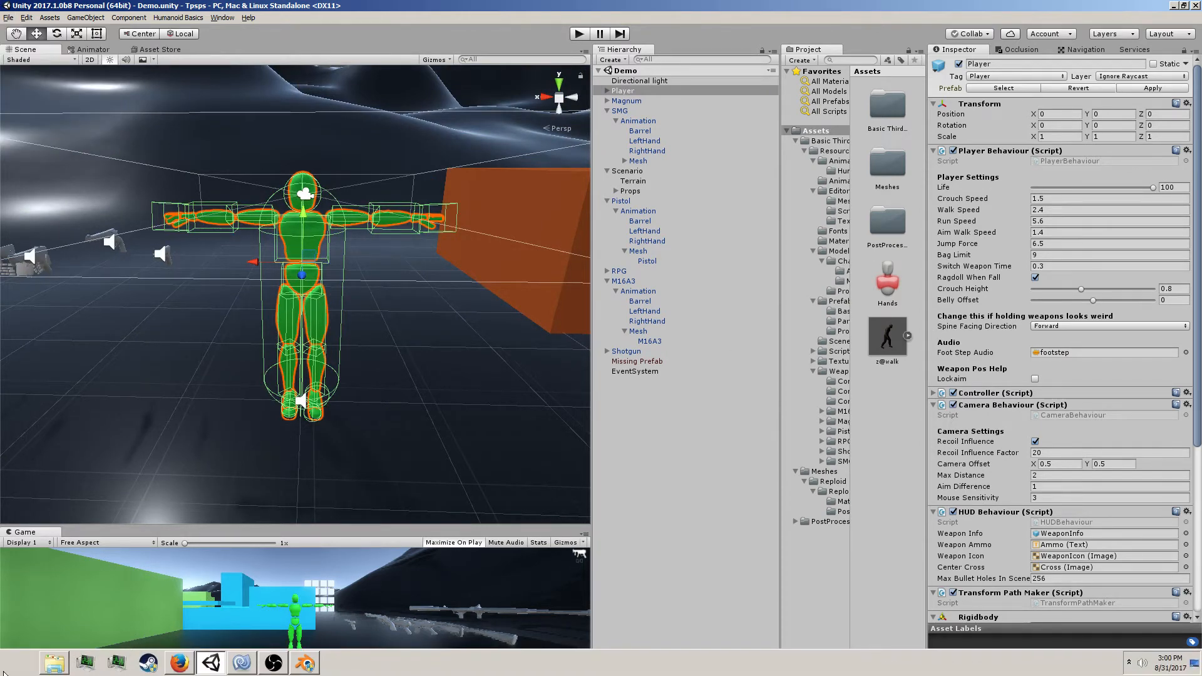
pyautogui.click(55, 663)
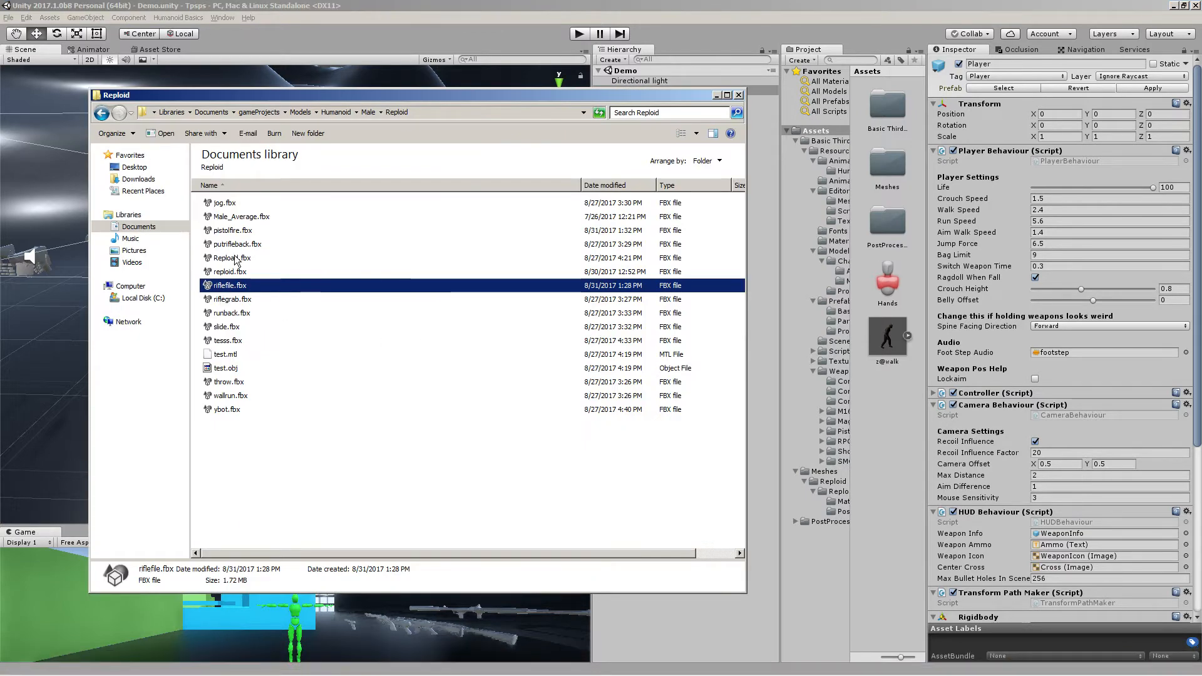
pyautogui.click(269, 111)
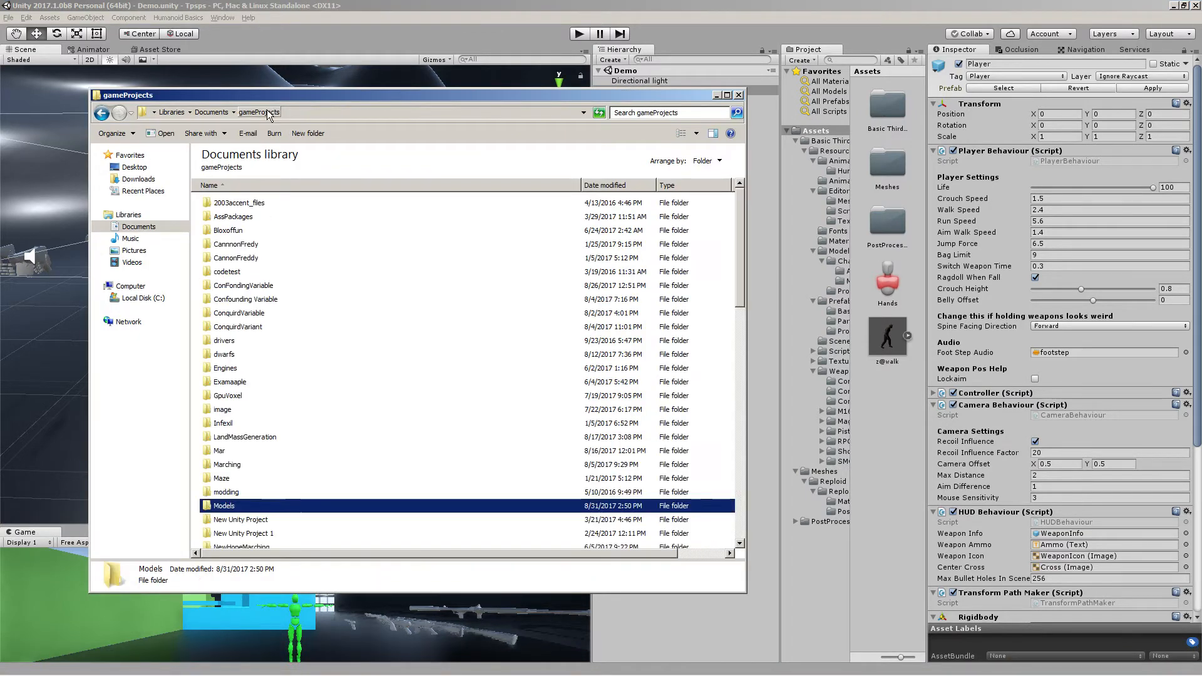
pyautogui.doubleClick(283, 504)
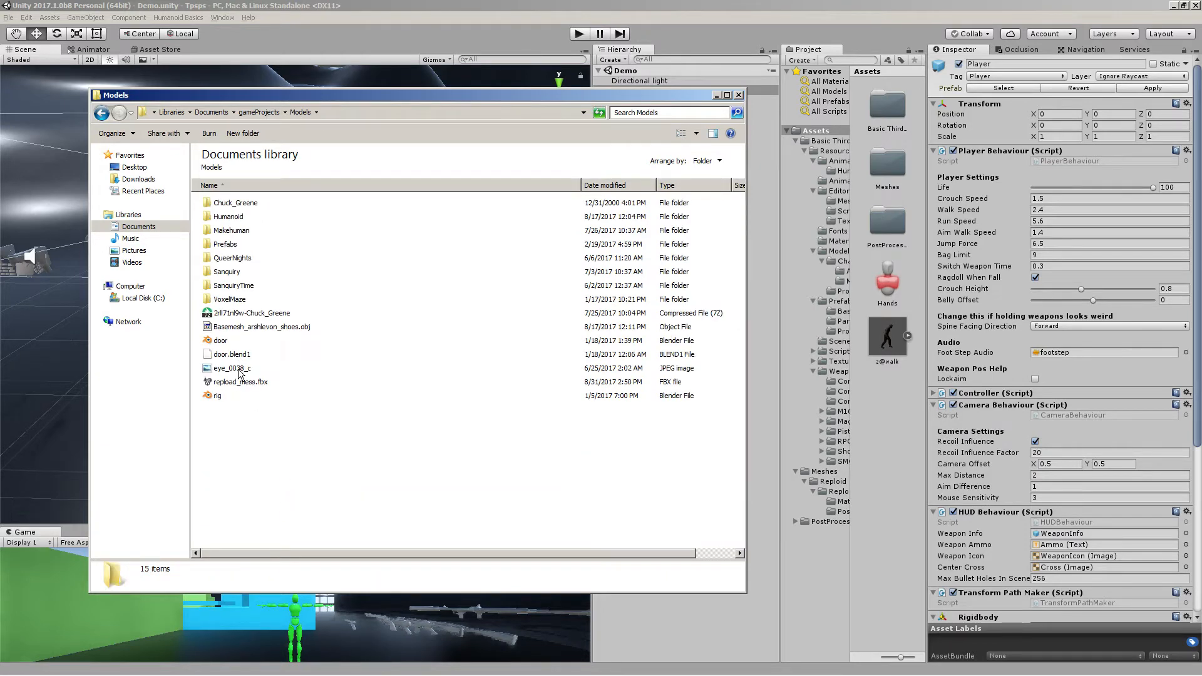
pyautogui.moveTo(246, 384); pyautogui.dragTo(845, 410)
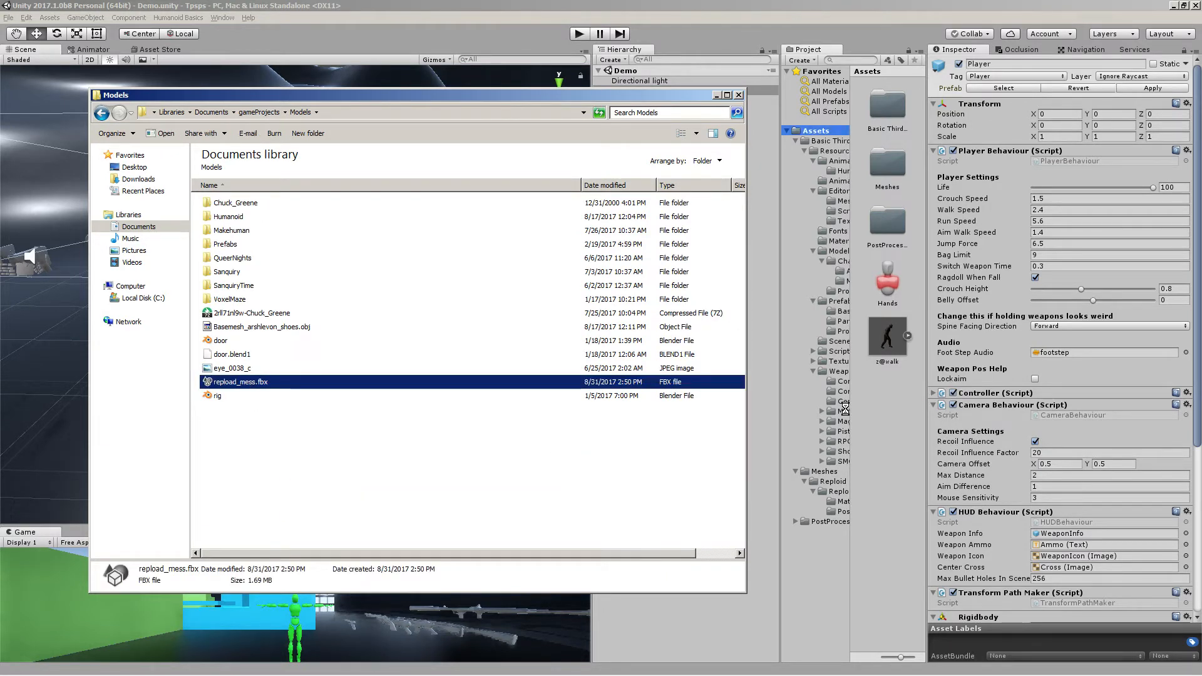
# Place the reupload_mess model into the scene, then delete it
pyautogui.click(716, 97)
pyautogui.moveTo(889, 416); pyautogui.dragTo(176, 407)
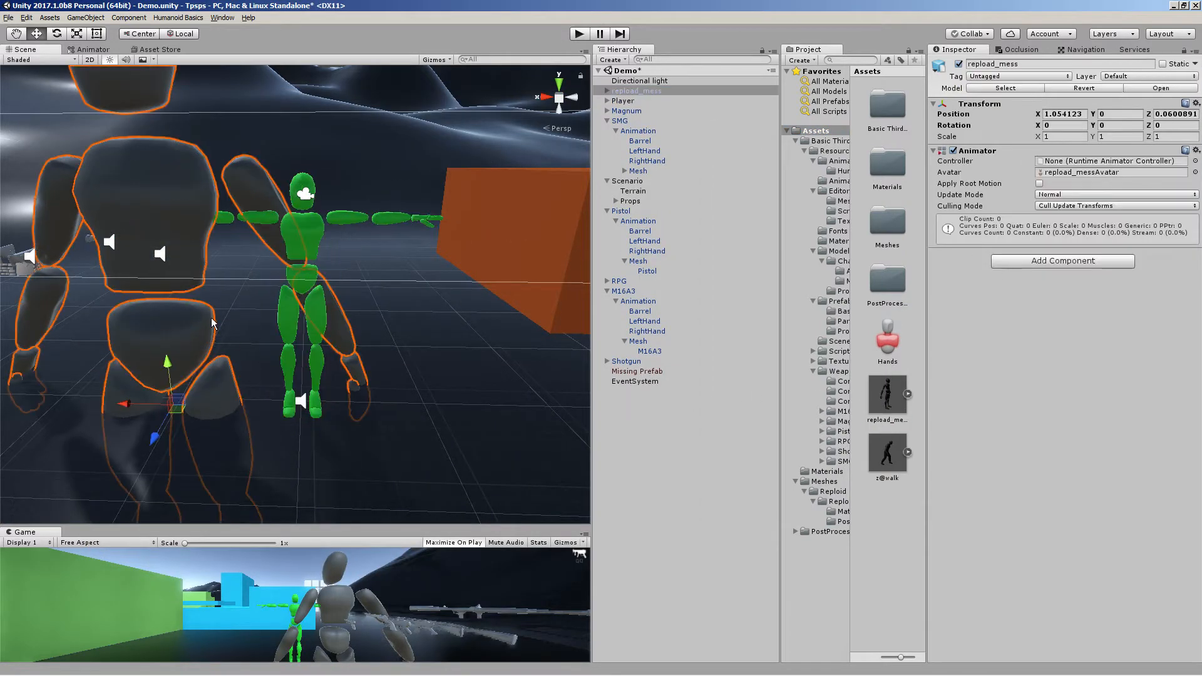
pyautogui.scroll(-5, 270, 402)
pyautogui.scroll(4, 272, 401)
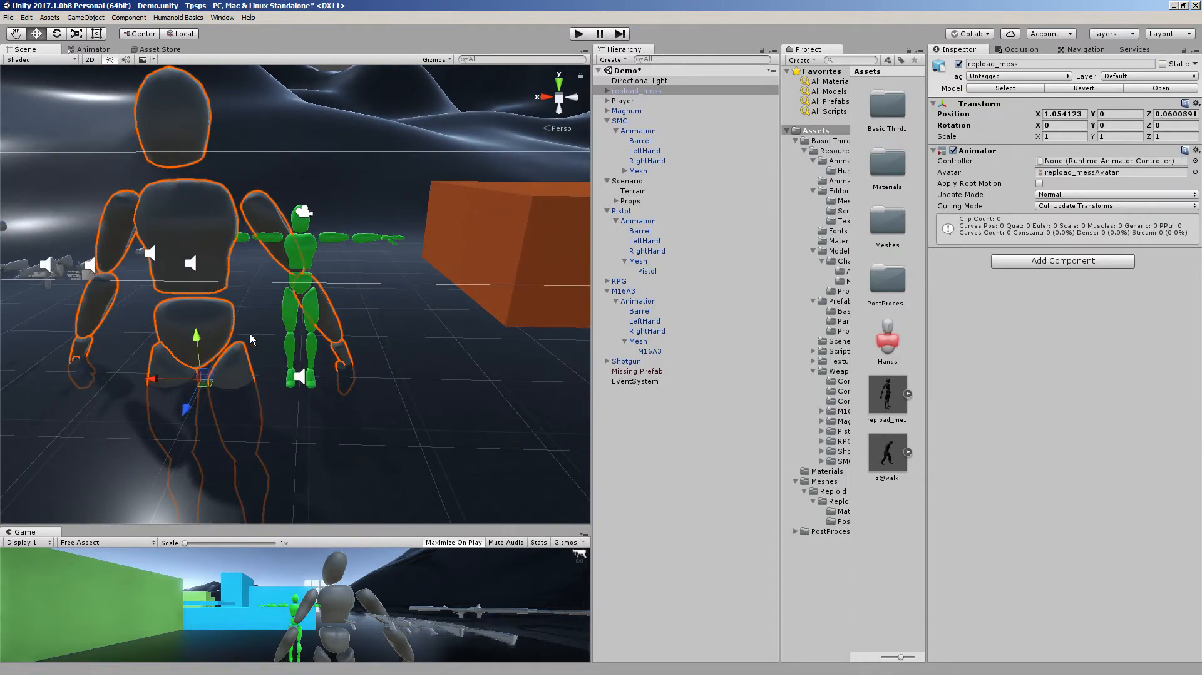
pyautogui.press('Delete')
# Set the reupload_mess rig's Animation Type to Humanoid and configure its avatar, saving the scene
pyautogui.click(896, 407)
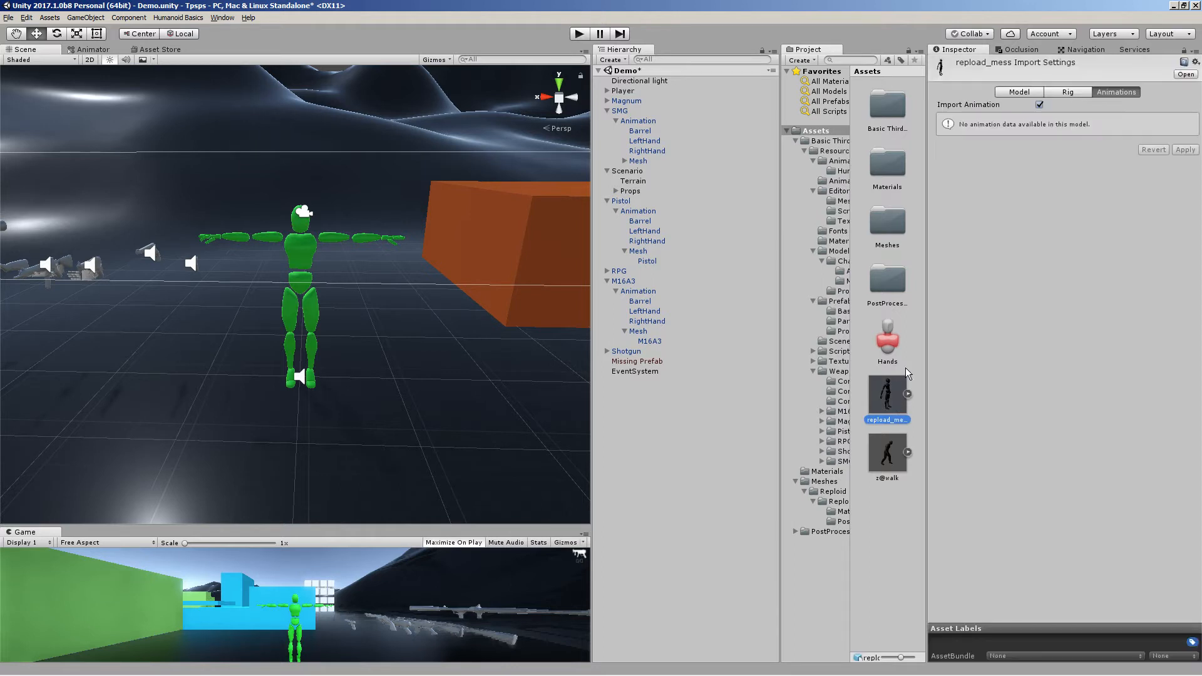
pyautogui.click(1051, 94)
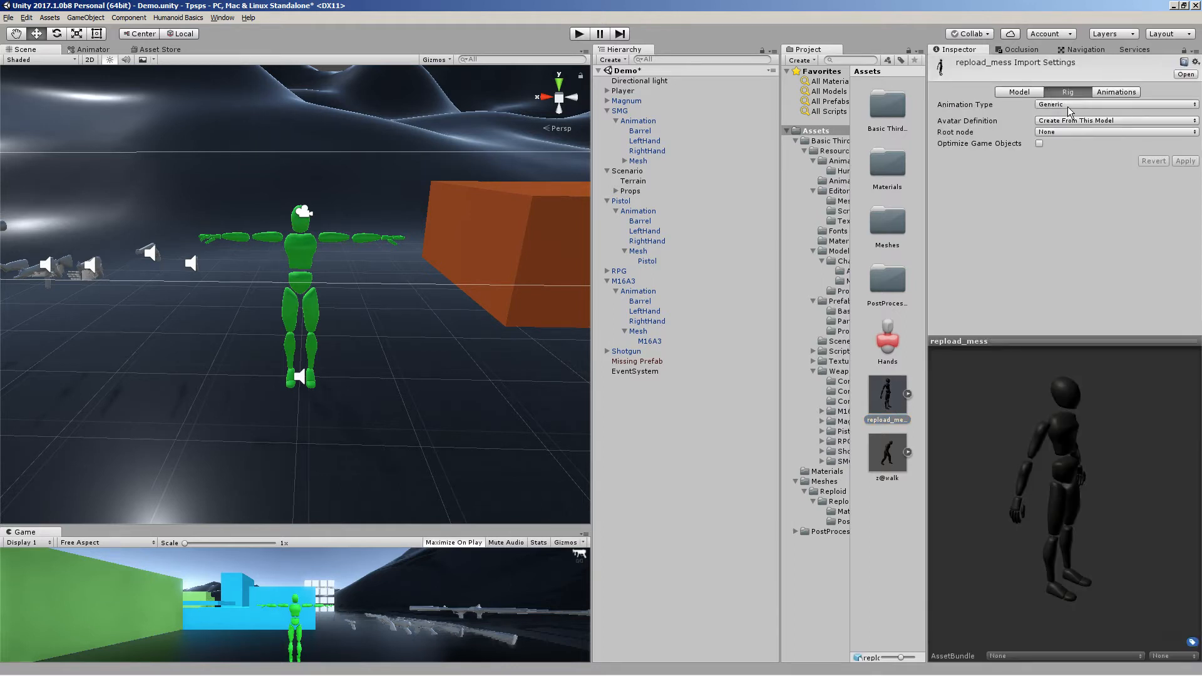
pyautogui.click(1068, 106)
pyautogui.click(1072, 152)
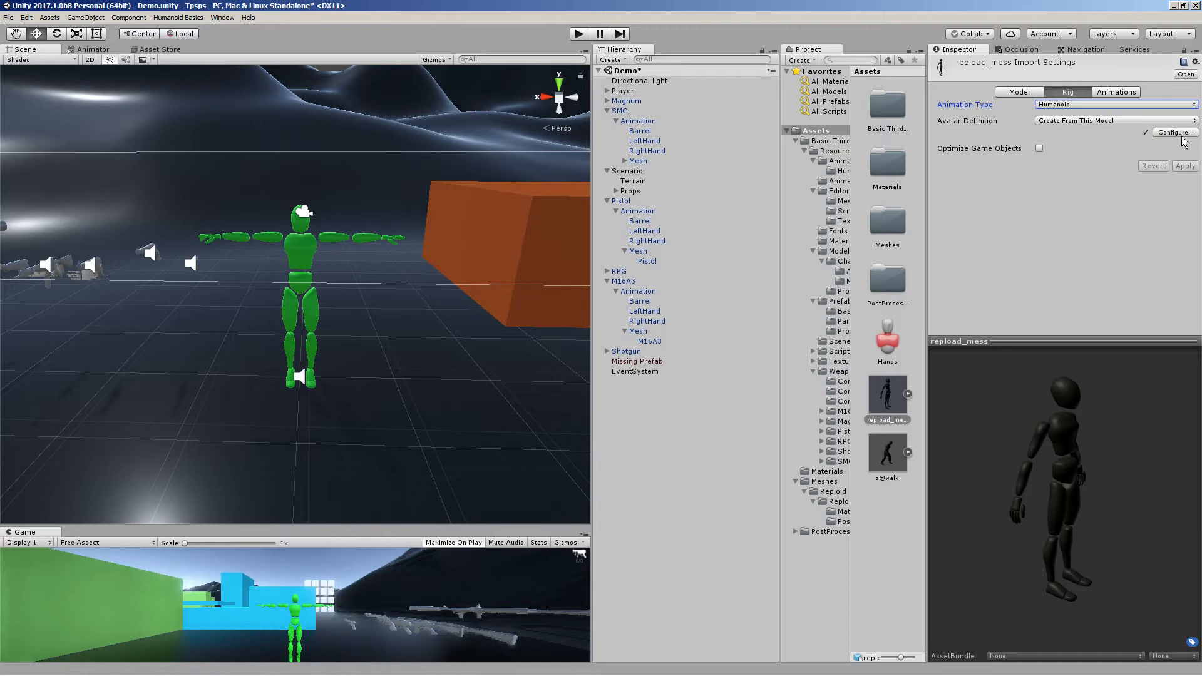
pyautogui.click(1181, 135)
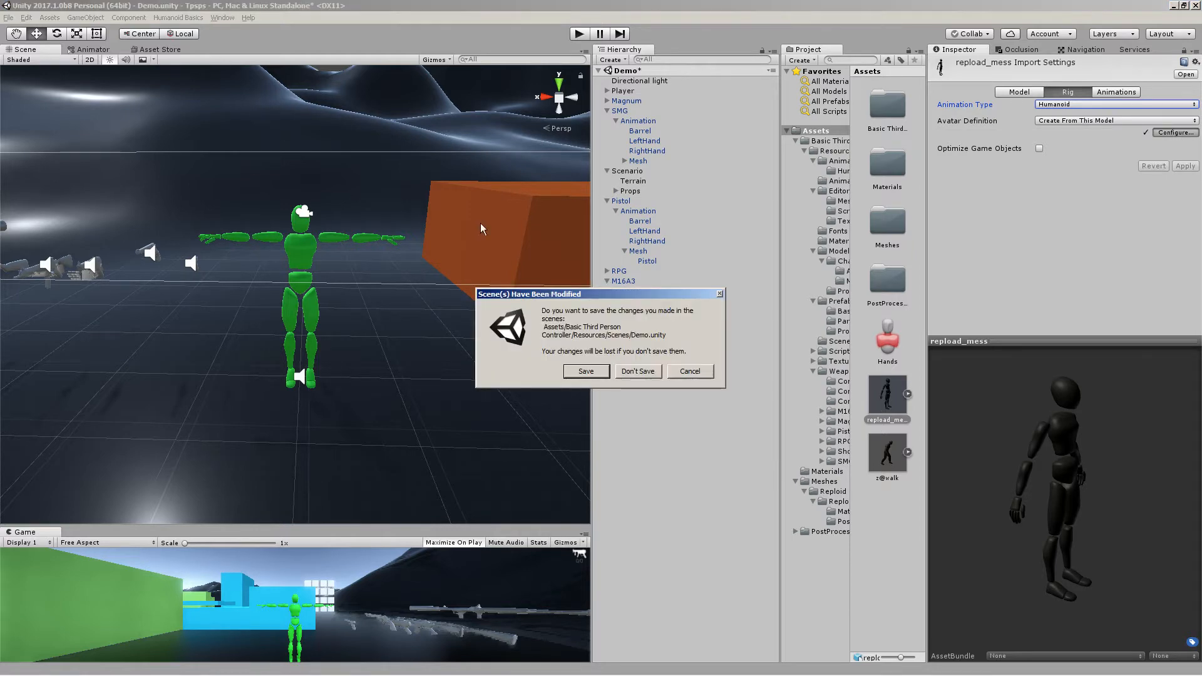
pyautogui.click(574, 371)
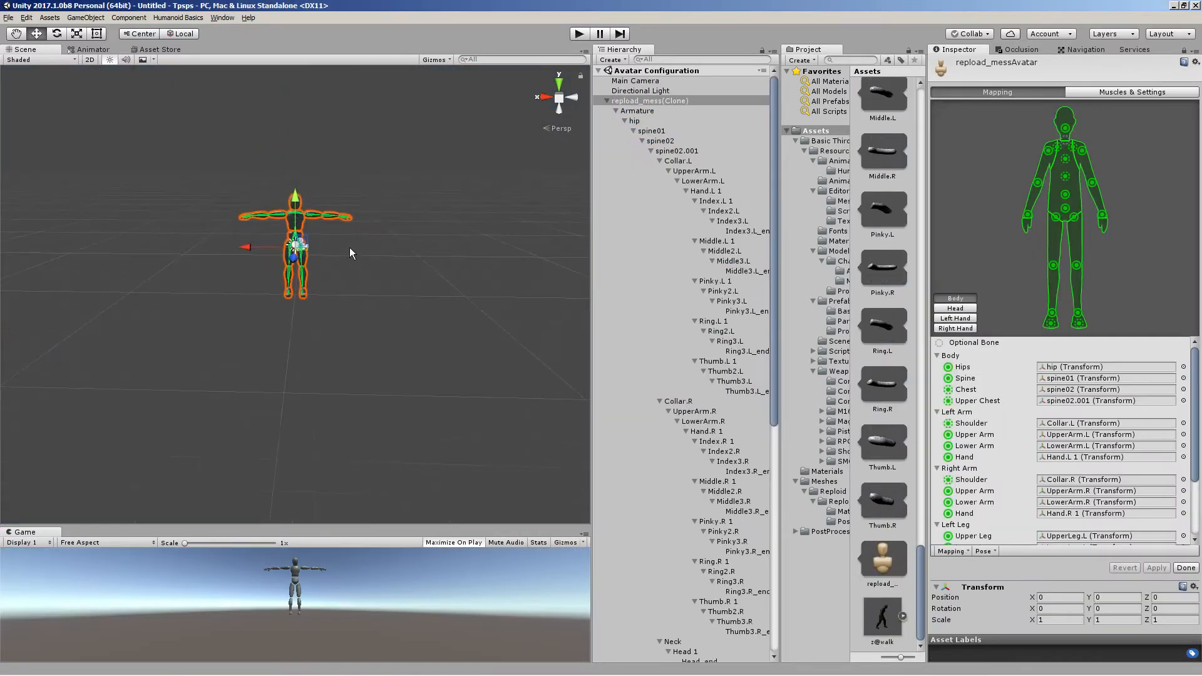
# Examine the avatar's bone mapping in the scene and select the Head bone
pyautogui.press('w')
pyautogui.moveTo(349, 207); pyautogui.dragTo(296, 363, button='right')
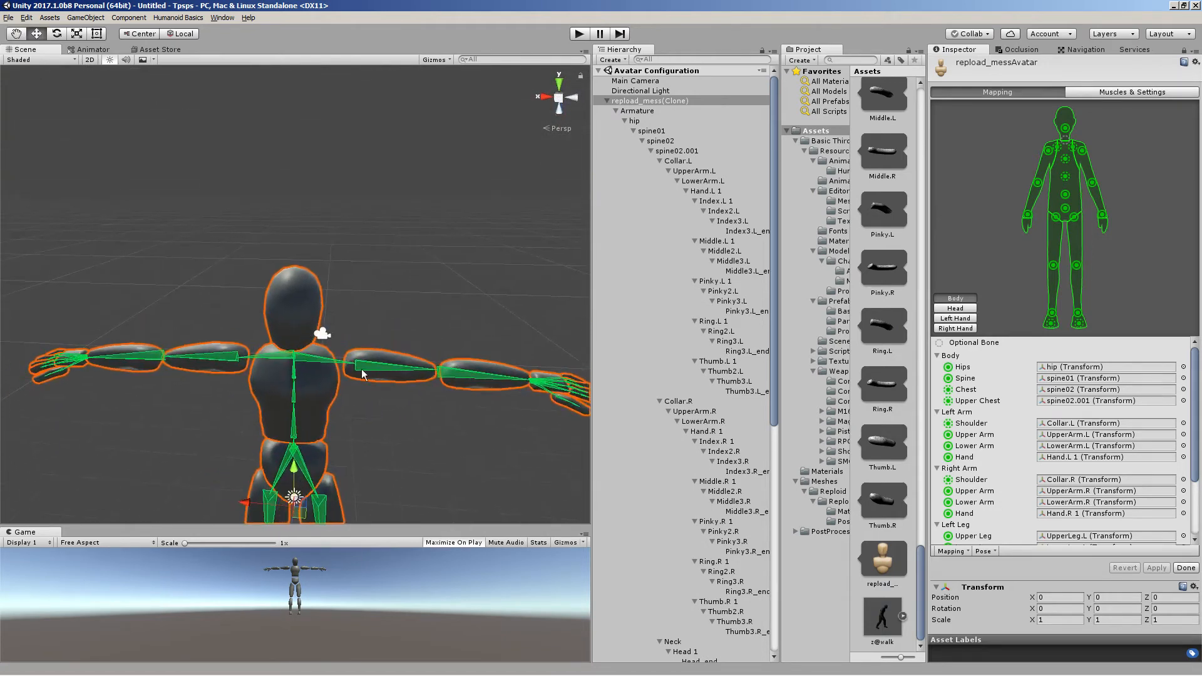
pyautogui.click(1066, 129)
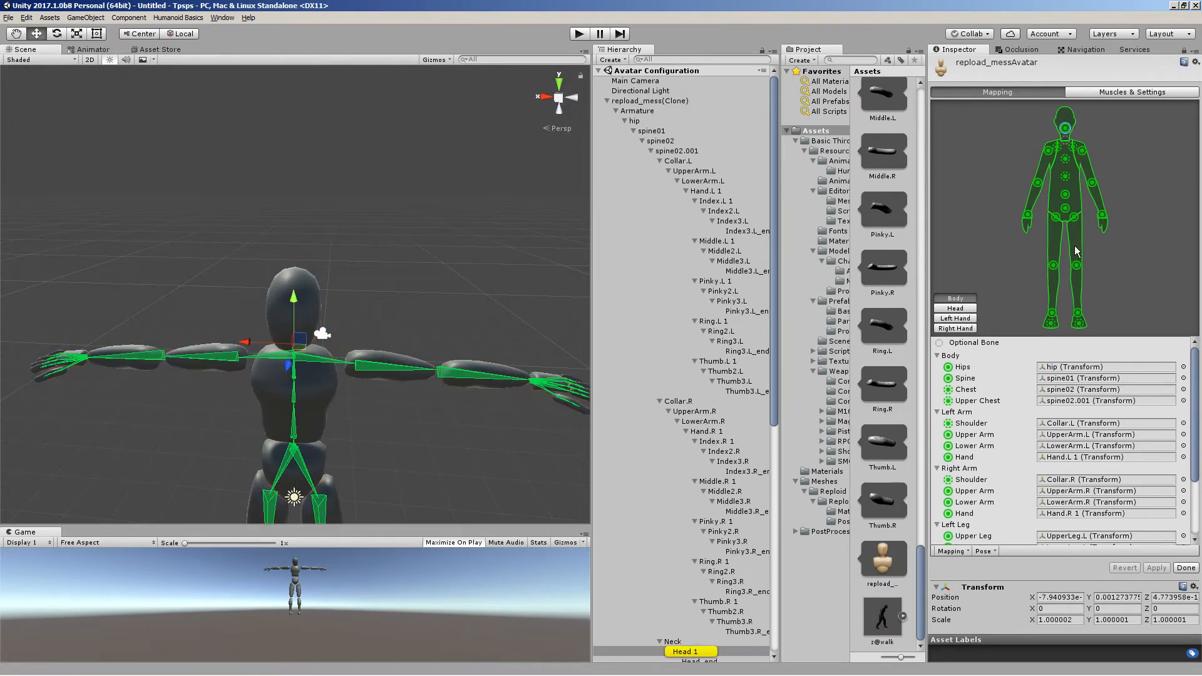
# Preview the Open Close muscle group in Muscles & Settings, then return to Mapping
pyautogui.click(1105, 95)
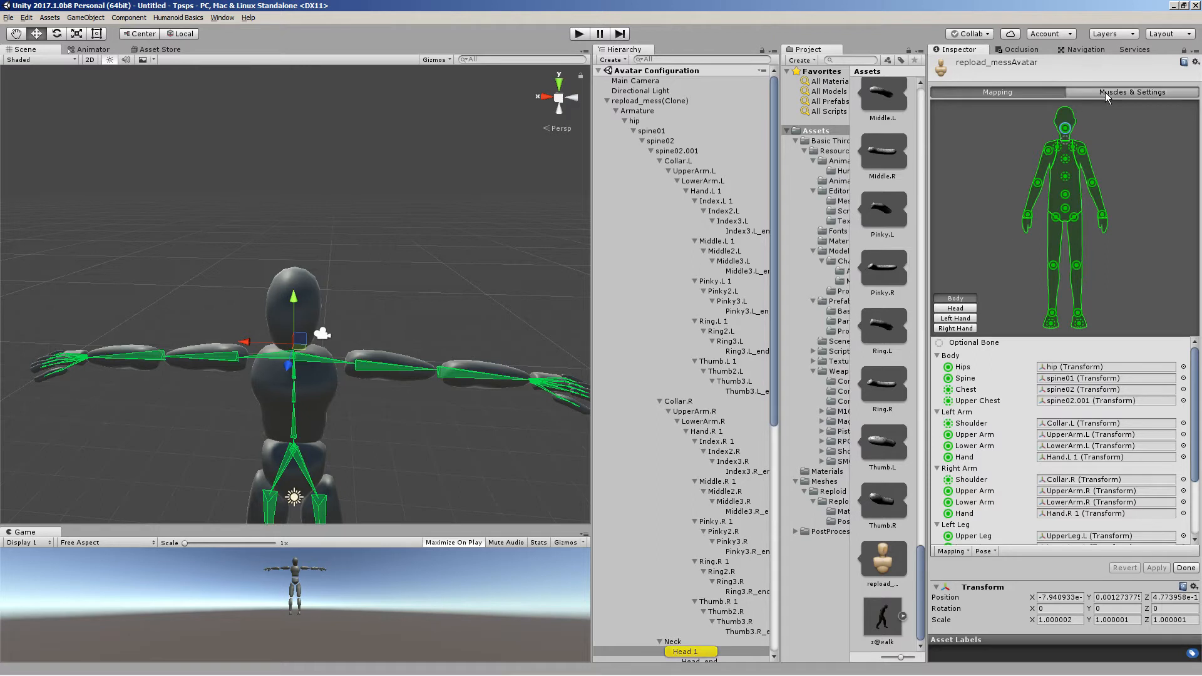
pyautogui.moveTo(462, 344); pyautogui.dragTo(451, 413, button='right')
pyautogui.moveTo(961, 134)
pyautogui.mouseDown()
pyautogui.moveTo(971, 133)
pyautogui.moveTo(937, 137)
pyautogui.moveTo(965, 151)
pyautogui.moveTo(904, 156)
pyautogui.moveTo(956, 143)
pyautogui.mouseUp()
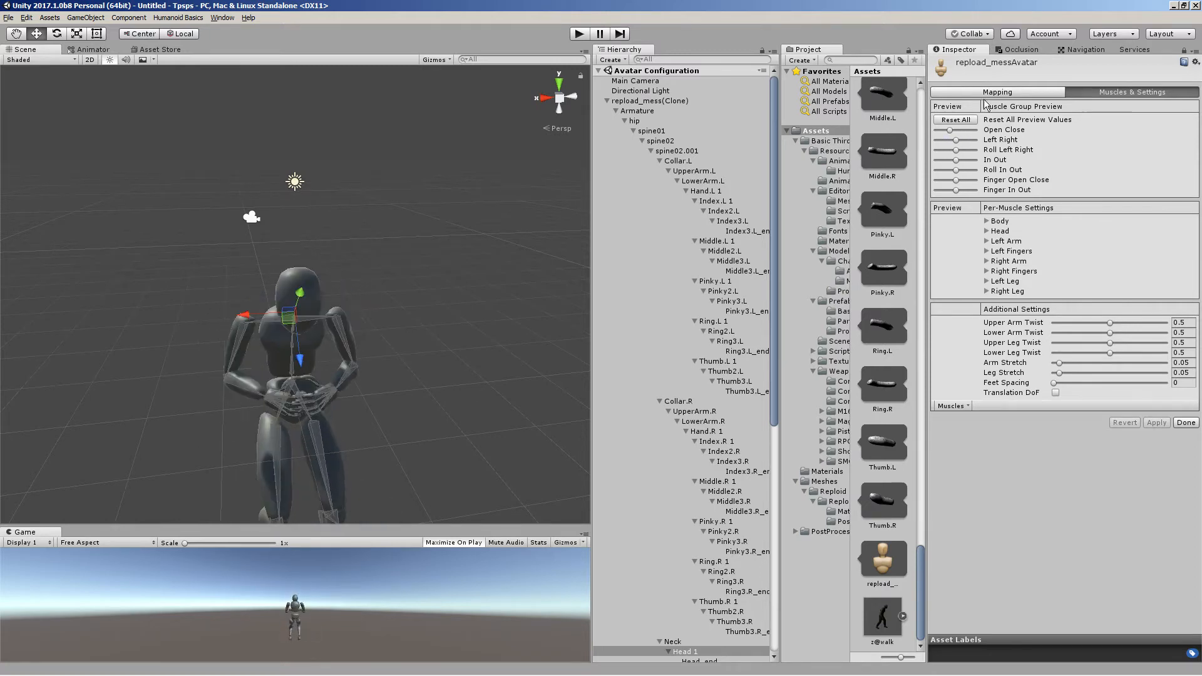
pyautogui.click(988, 95)
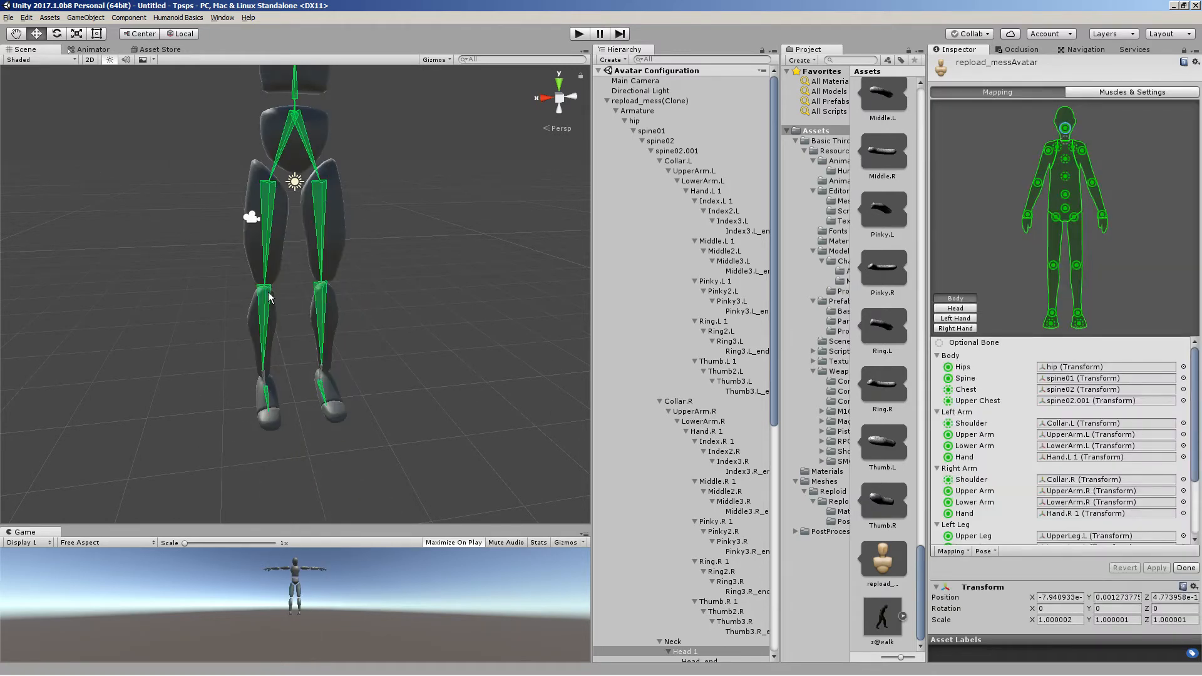
# Enforce T-Pose on the avatar and finish the avatar configuration
pyautogui.moveTo(268, 292); pyautogui.dragTo(285, 320, button='middle')
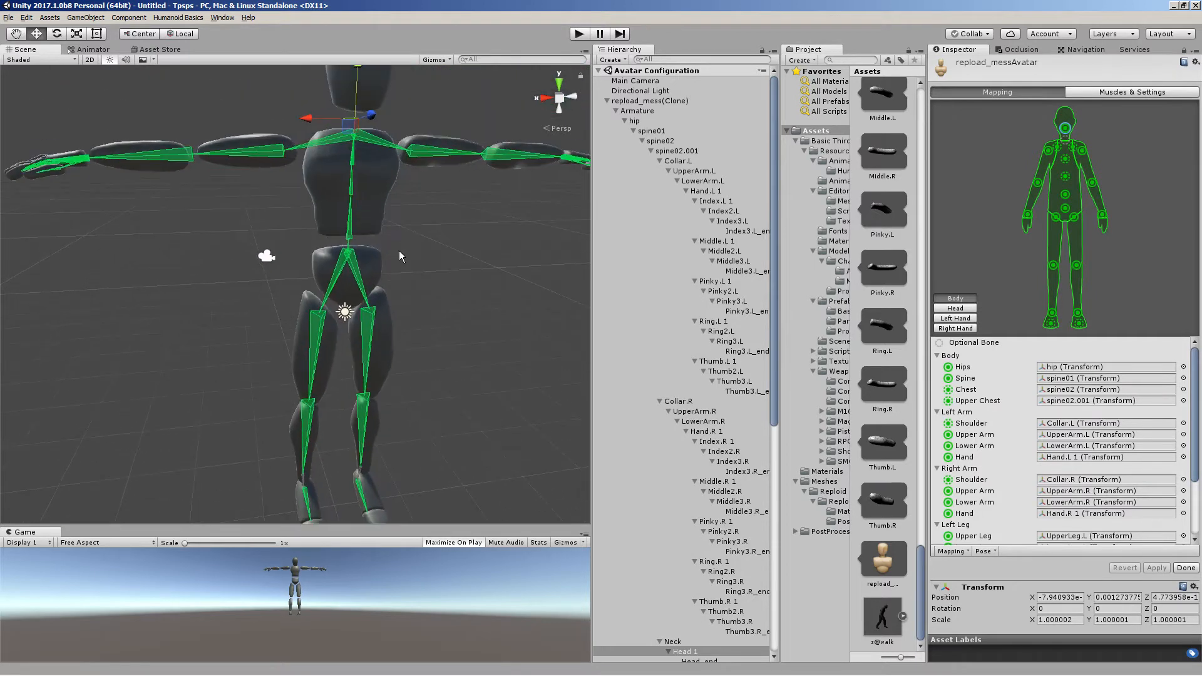
pyautogui.click(991, 552)
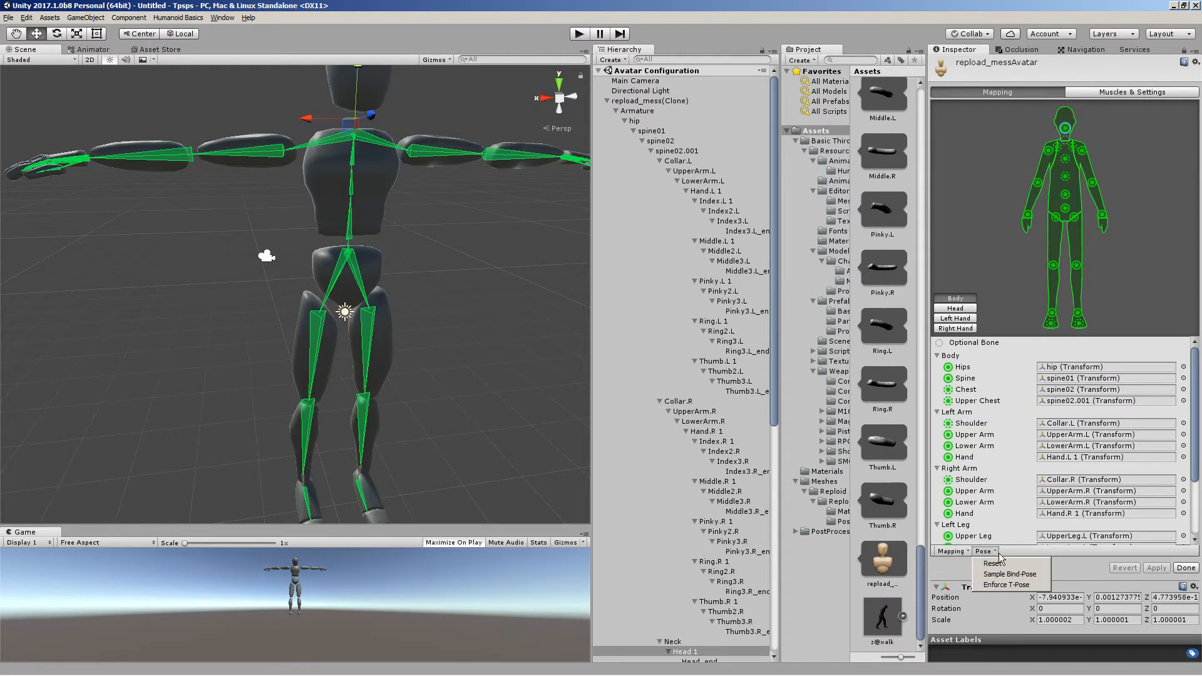
pyautogui.click(992, 586)
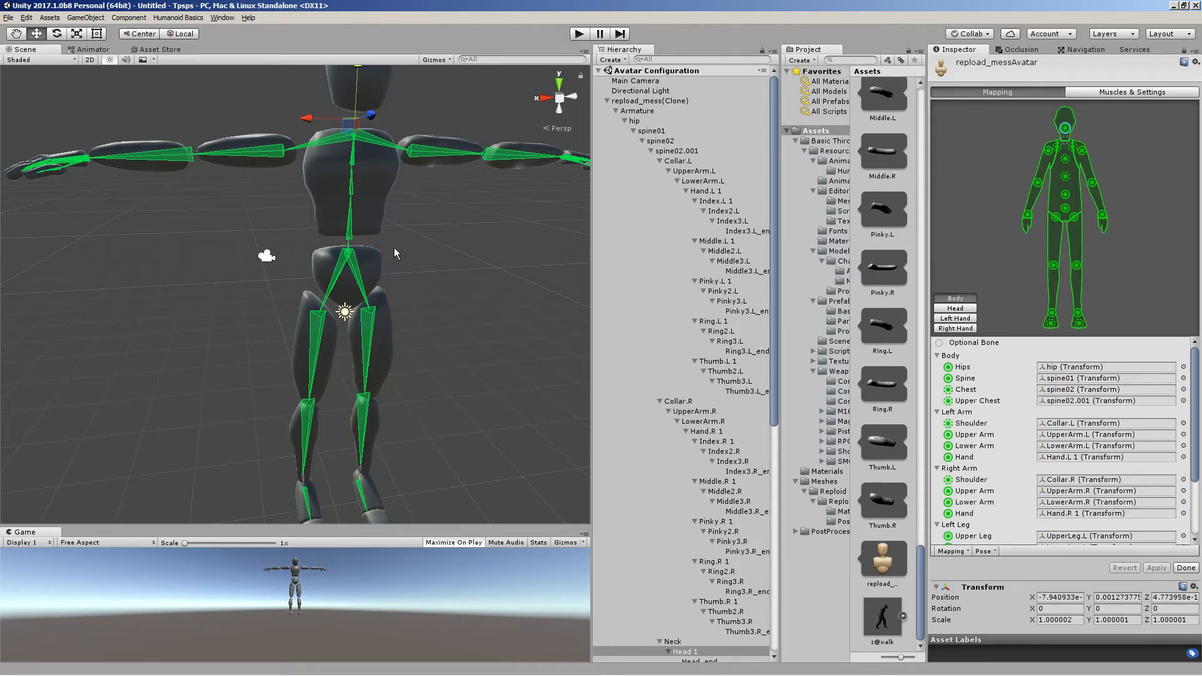
pyautogui.click(1187, 568)
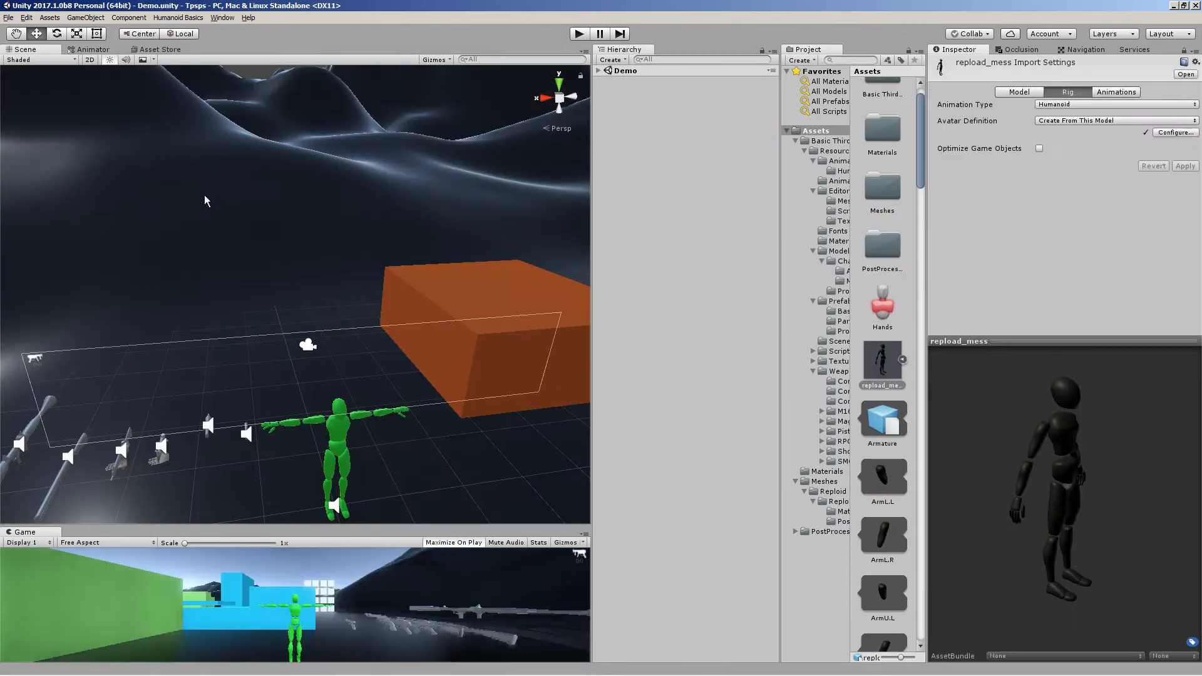
# Open the reupload_mess asset's Model import settings and scroll through them
pyautogui.keyDown('alt'); pyautogui.moveTo(257, 284); pyautogui.dragTo(315, 349); pyautogui.keyUp('alt')
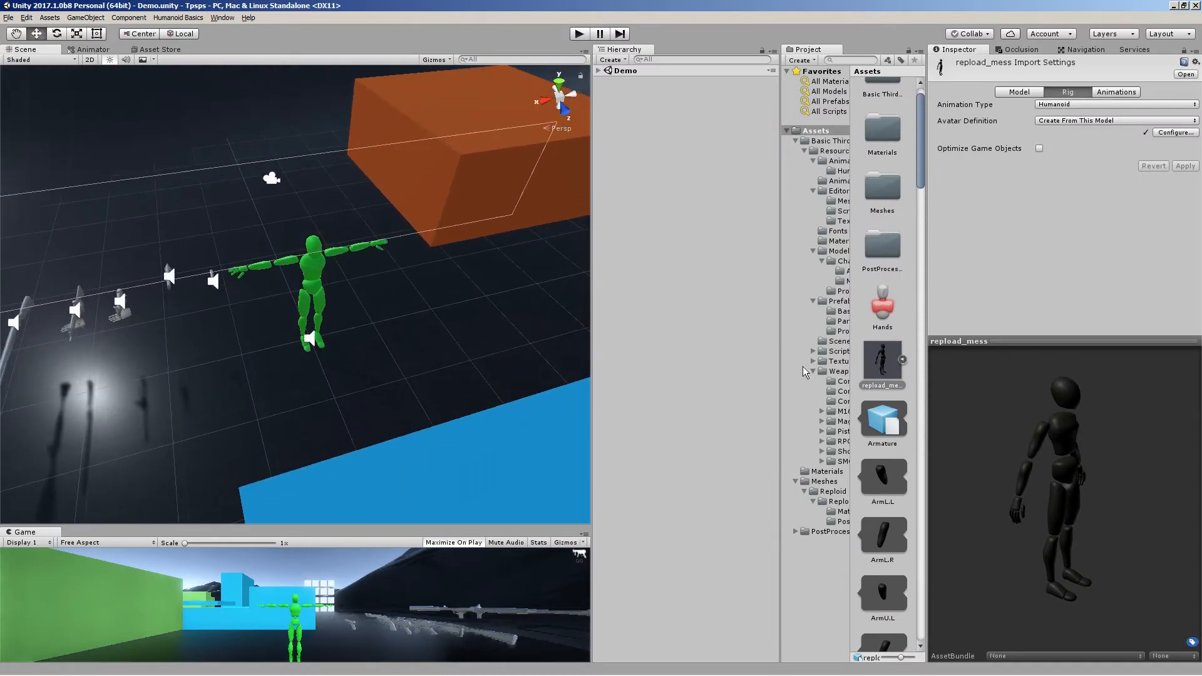
pyautogui.click(884, 427)
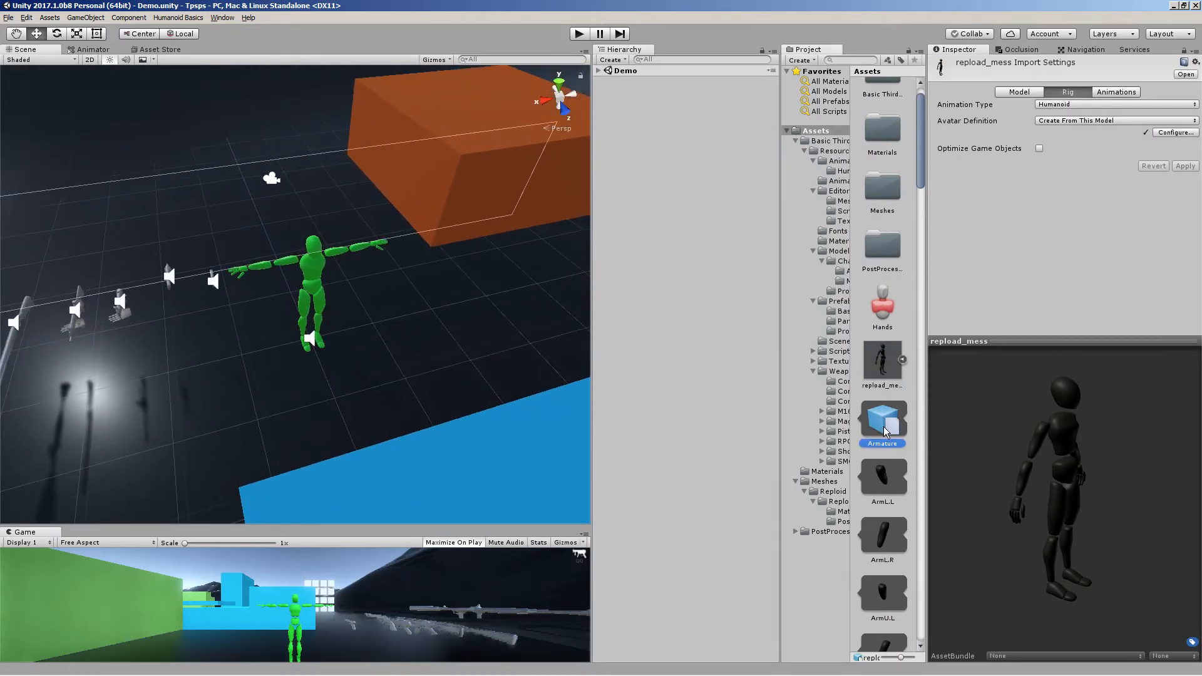
pyautogui.click(894, 369)
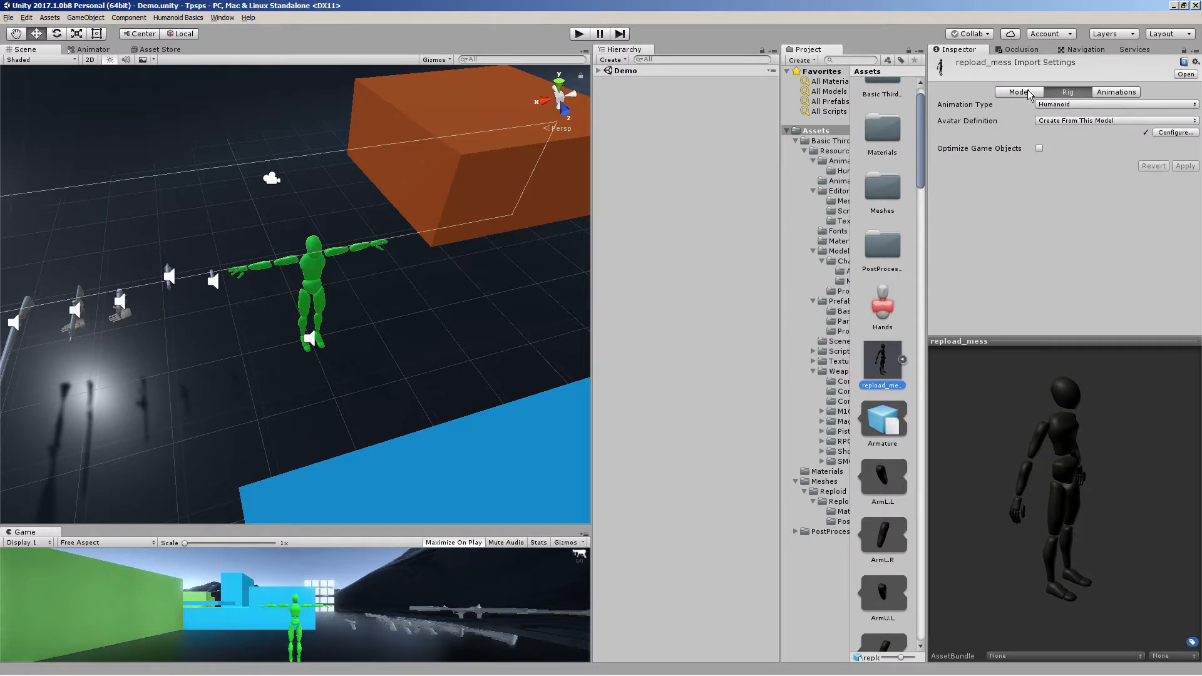
pyautogui.click(1027, 89)
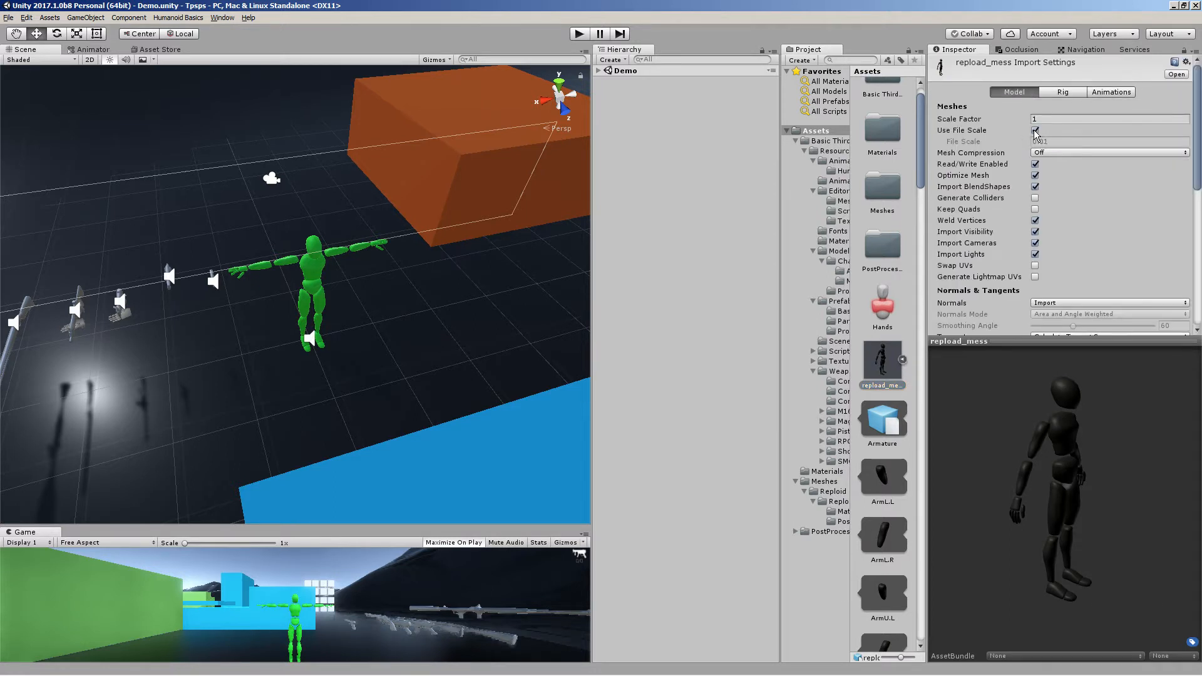
pyautogui.scroll(-6, 1127, 238)
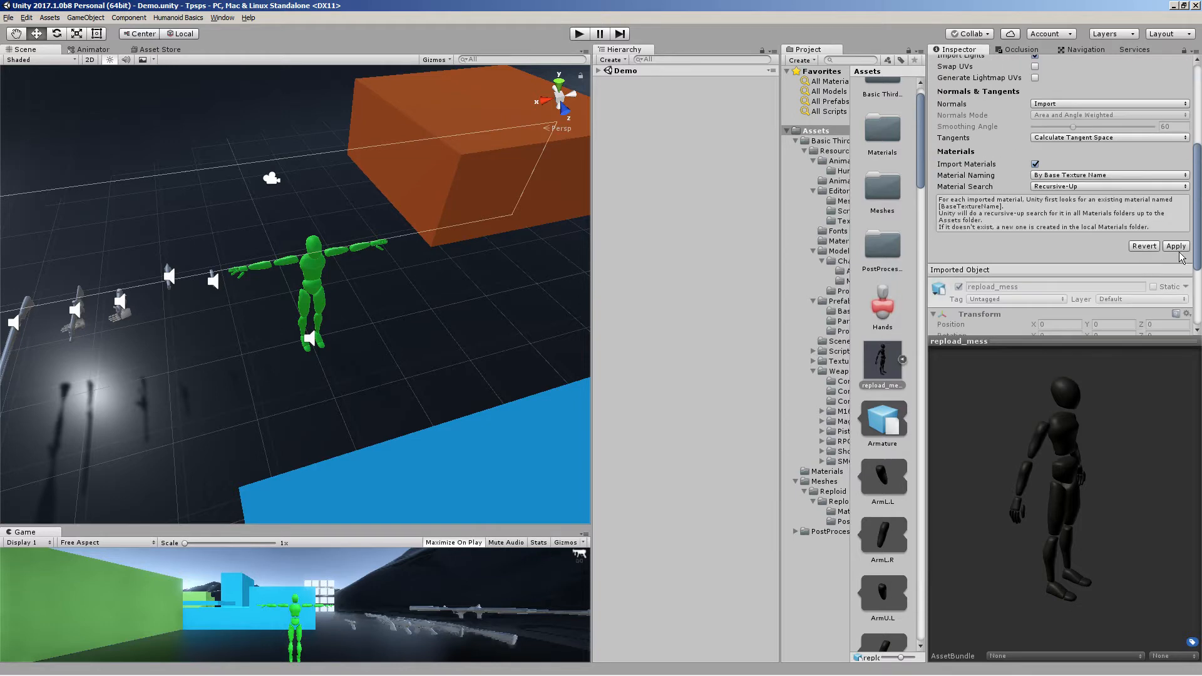
pyautogui.scroll(6, 1032, 228)
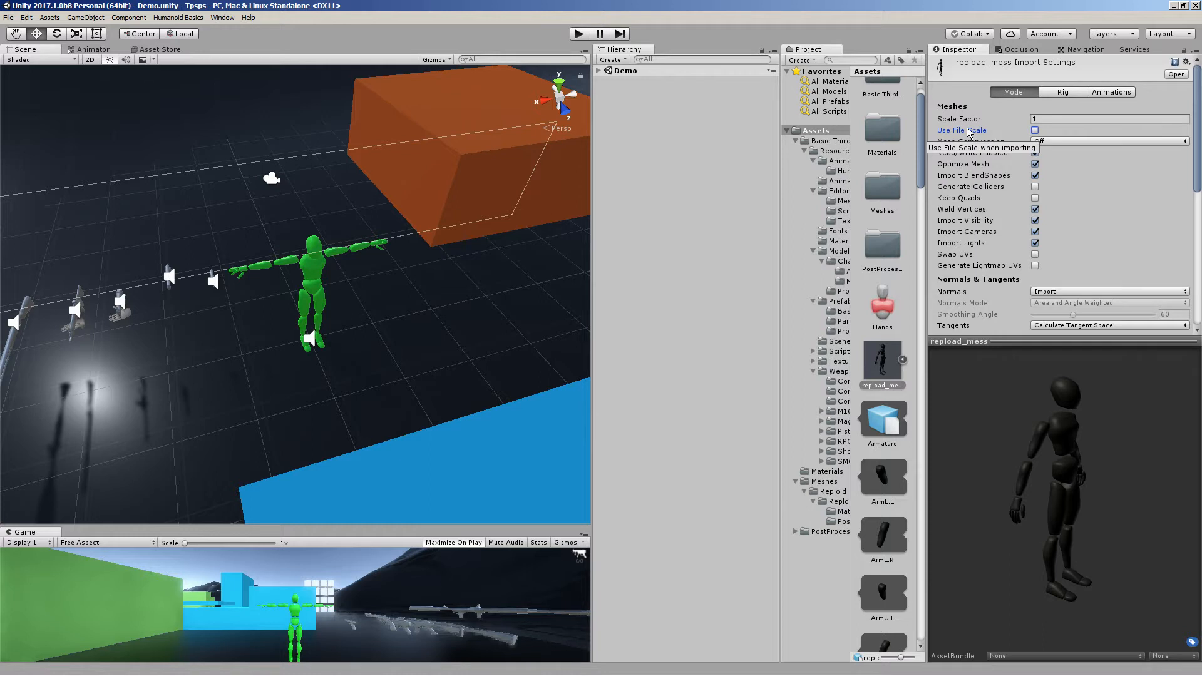
pyautogui.click(1097, 118)
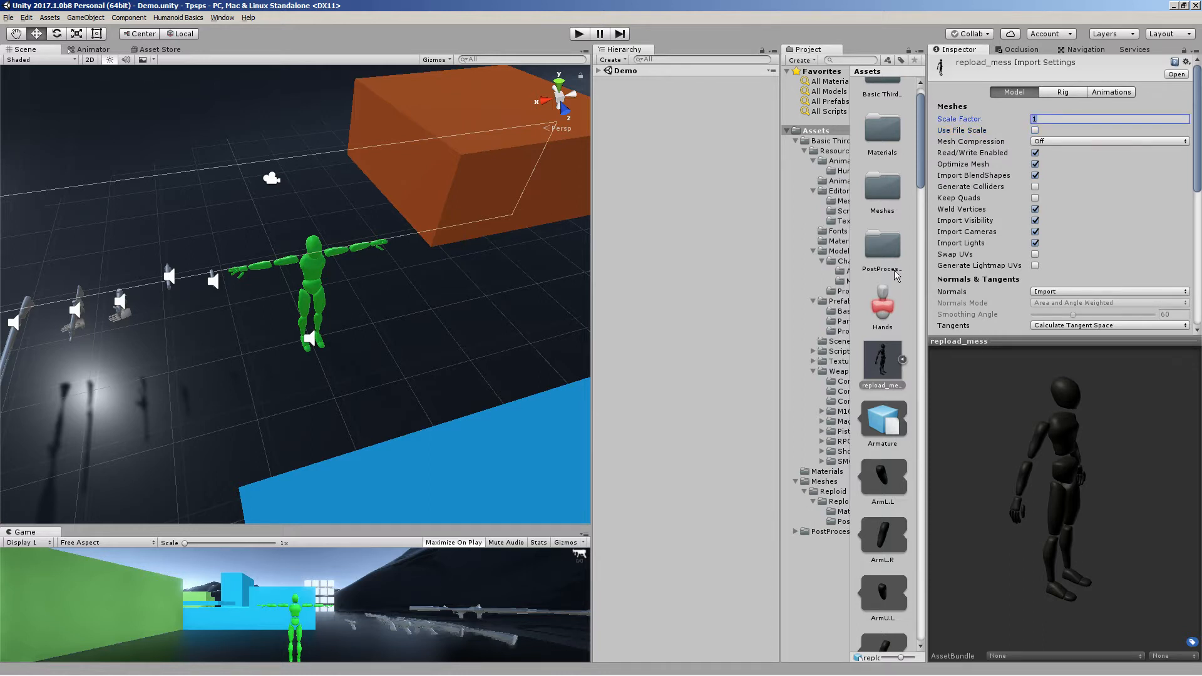
pyautogui.moveTo(890, 358); pyautogui.dragTo(429, 362)
pyautogui.moveTo(381, 276); pyautogui.dragTo(396, 206, button='right')
pyautogui.press('s')
pyautogui.press('s')
pyautogui.moveTo(436, 177); pyautogui.dragTo(442, 118, button='right')
pyautogui.press('Delete')
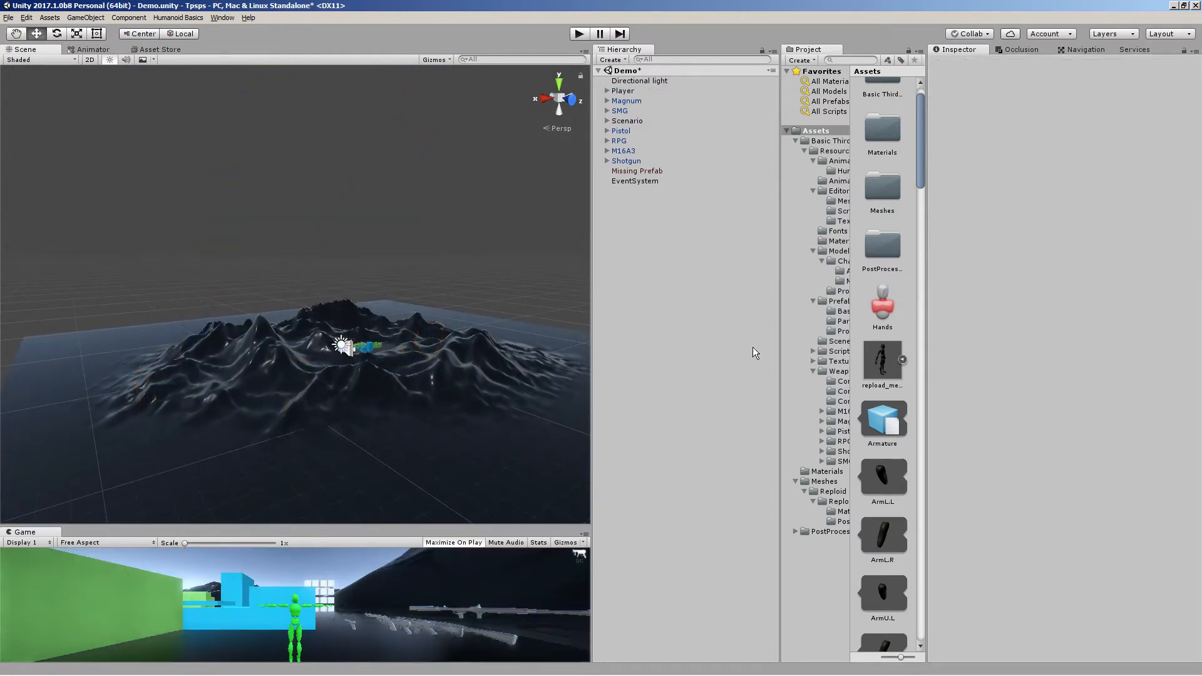
# Set the reploid_mess model's import Scale Factor to 0.02 and apply it
pyautogui.click(882, 360)
pyautogui.moveTo(376, 231); pyautogui.dragTo(588, 208, button='right')
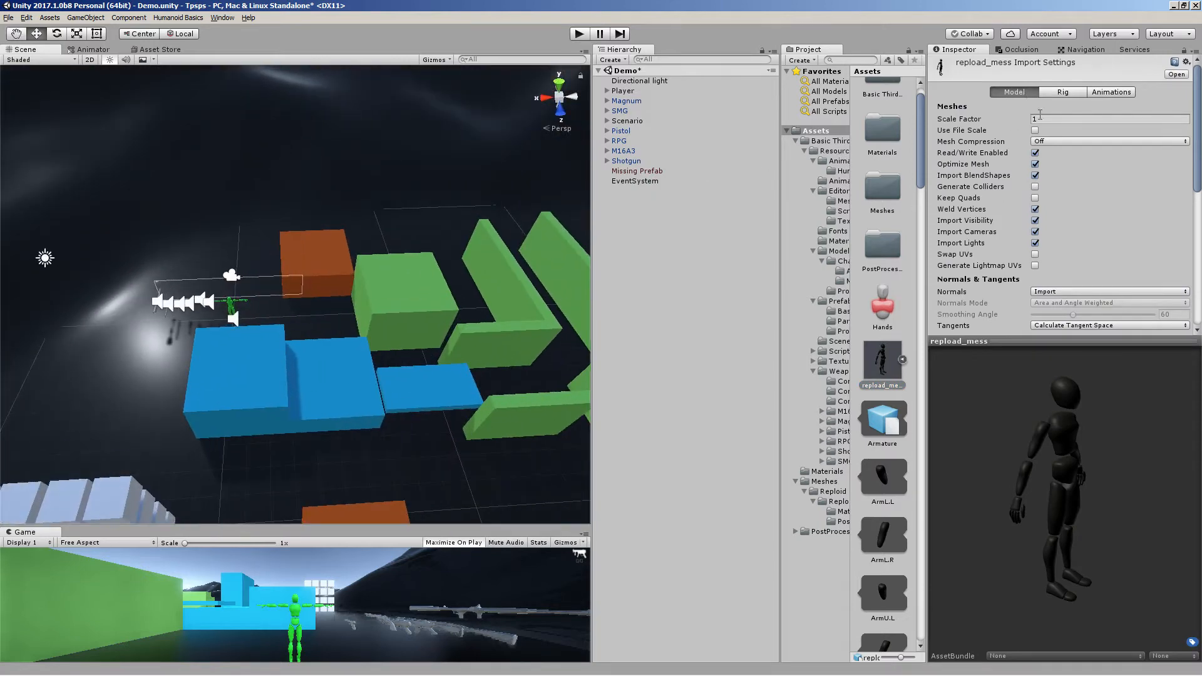
pyautogui.click(1040, 119)
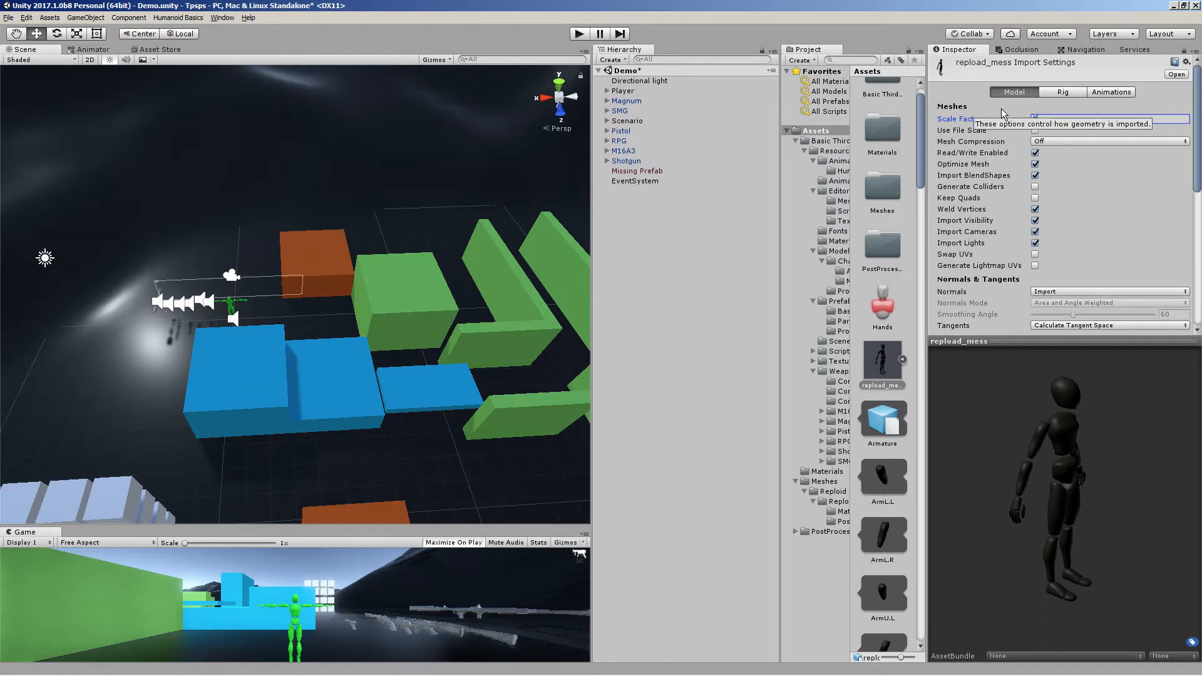
pyautogui.write('0.0')
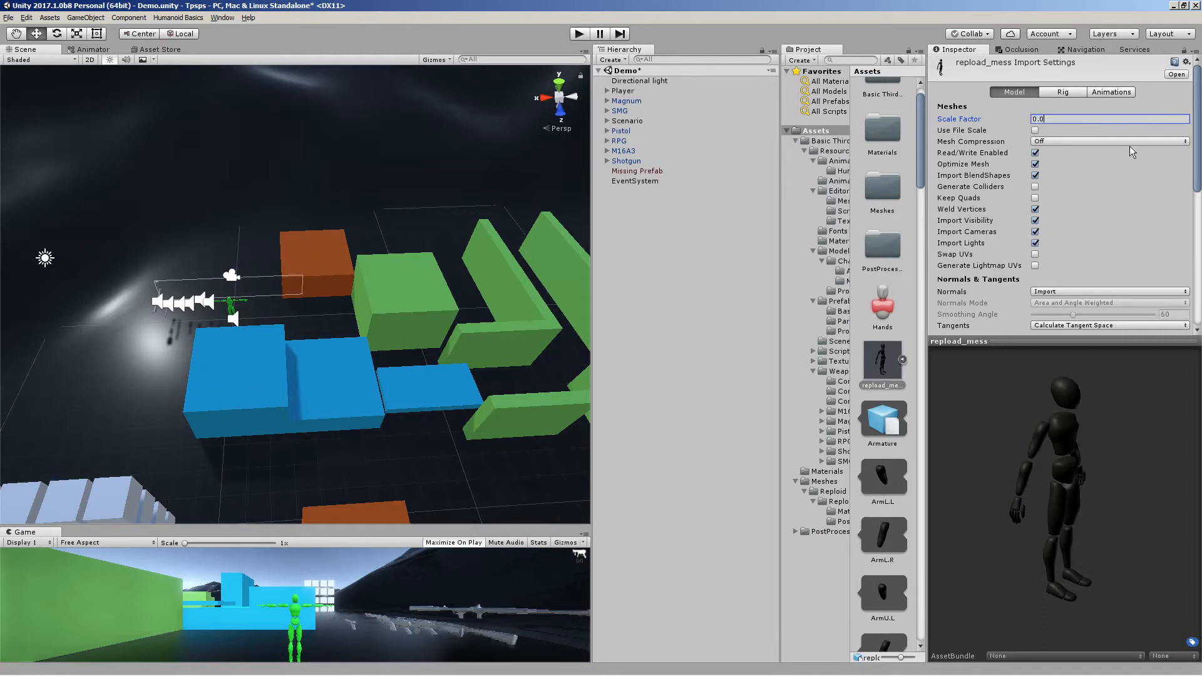
pyautogui.write('25')
pyautogui.scroll(-10, 1139, 179)
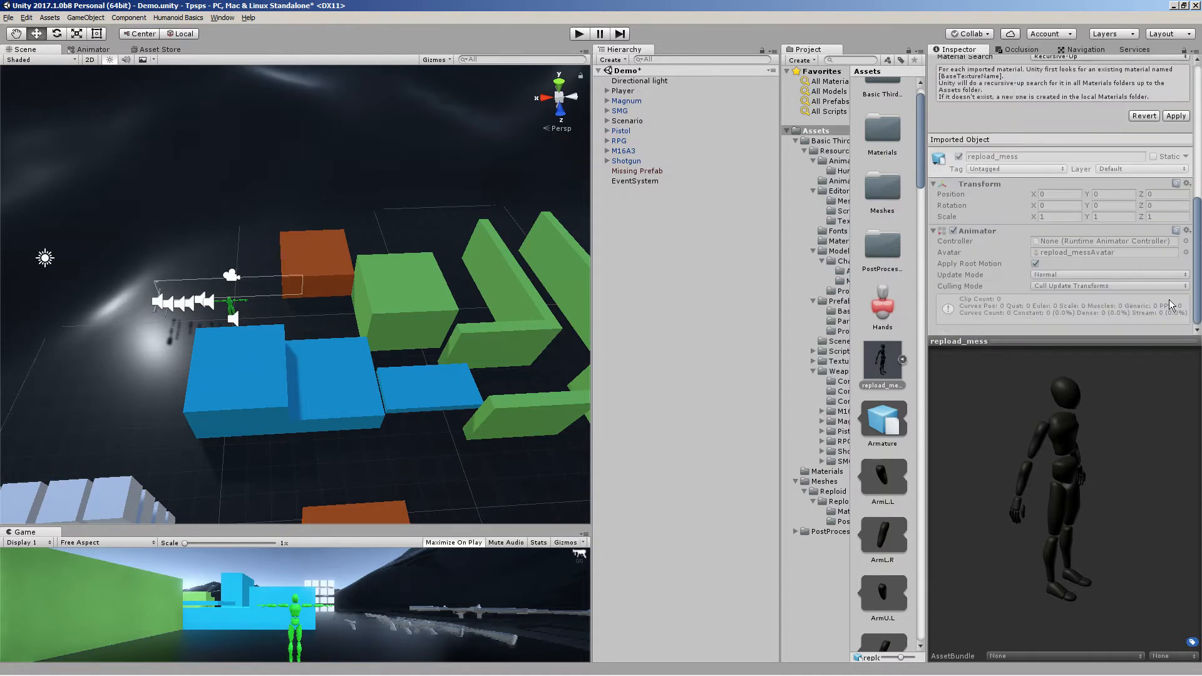
pyautogui.click(1176, 117)
# Place the reploid_mess model in the scene and scale it down to about 0.108
pyautogui.moveTo(883, 385); pyautogui.dragTo(413, 177)
pyautogui.moveTo(413, 177); pyautogui.dragTo(259, 111, button='right')
pyautogui.click(82, 34)
pyautogui.moveTo(240, 260); pyautogui.dragTo(294, 332, button='right')
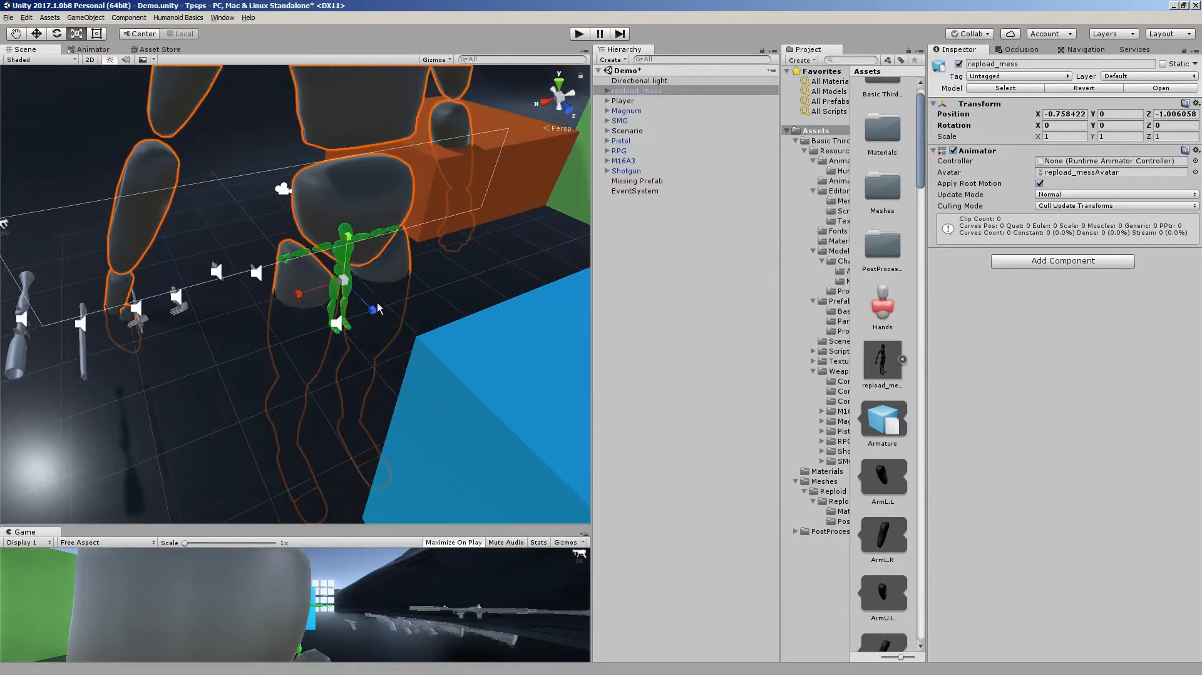
pyautogui.moveTo(342, 279); pyautogui.dragTo(285, 250)
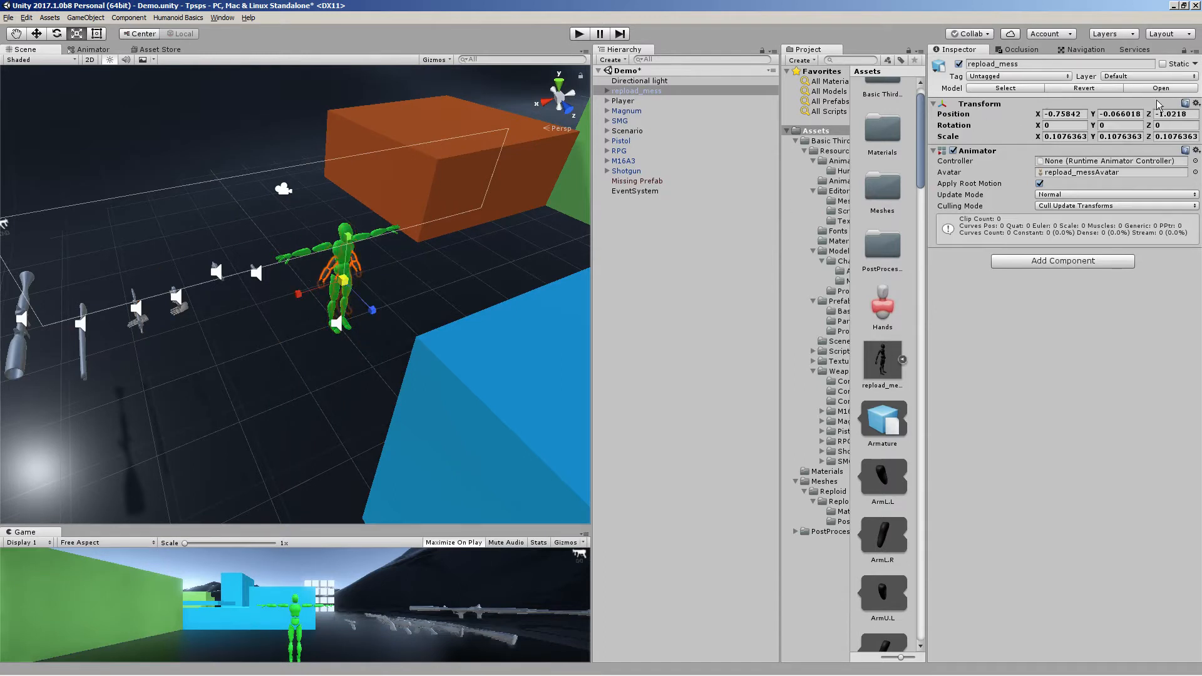
# Set the reploid_mess object's position to 0, 0, 0
pyautogui.click(1056, 114)
pyautogui.write('0')
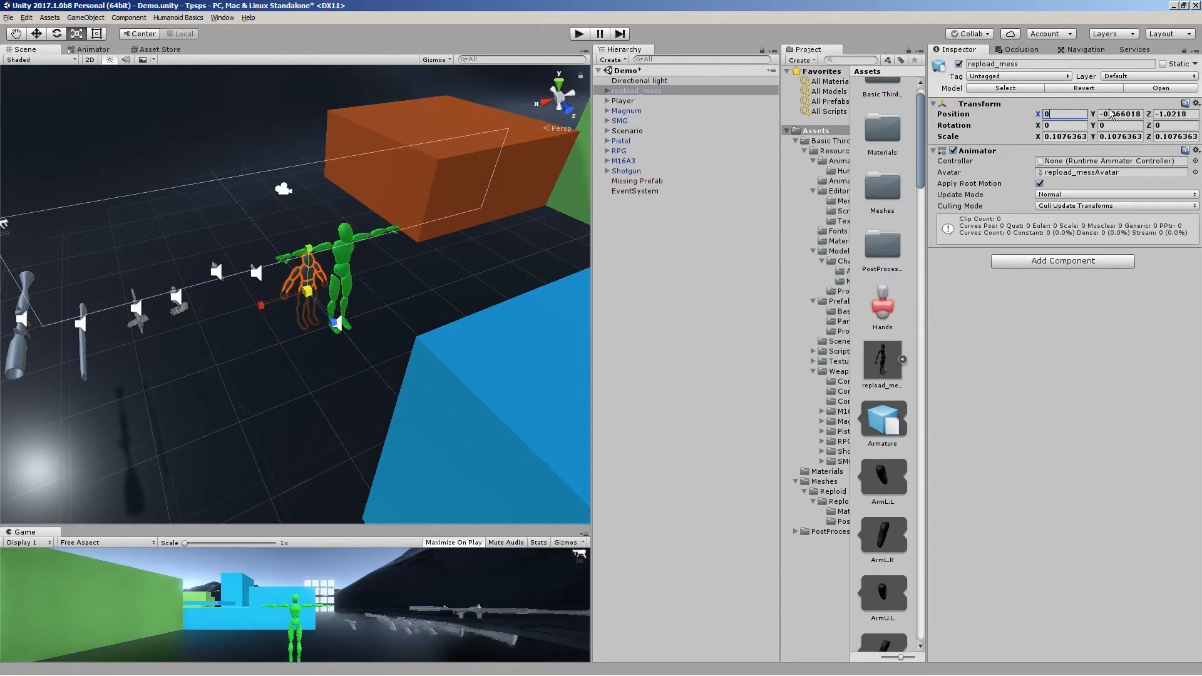
pyautogui.press('Tab')
pyautogui.write('0')
pyautogui.press('Tab')
pyautogui.write('0')
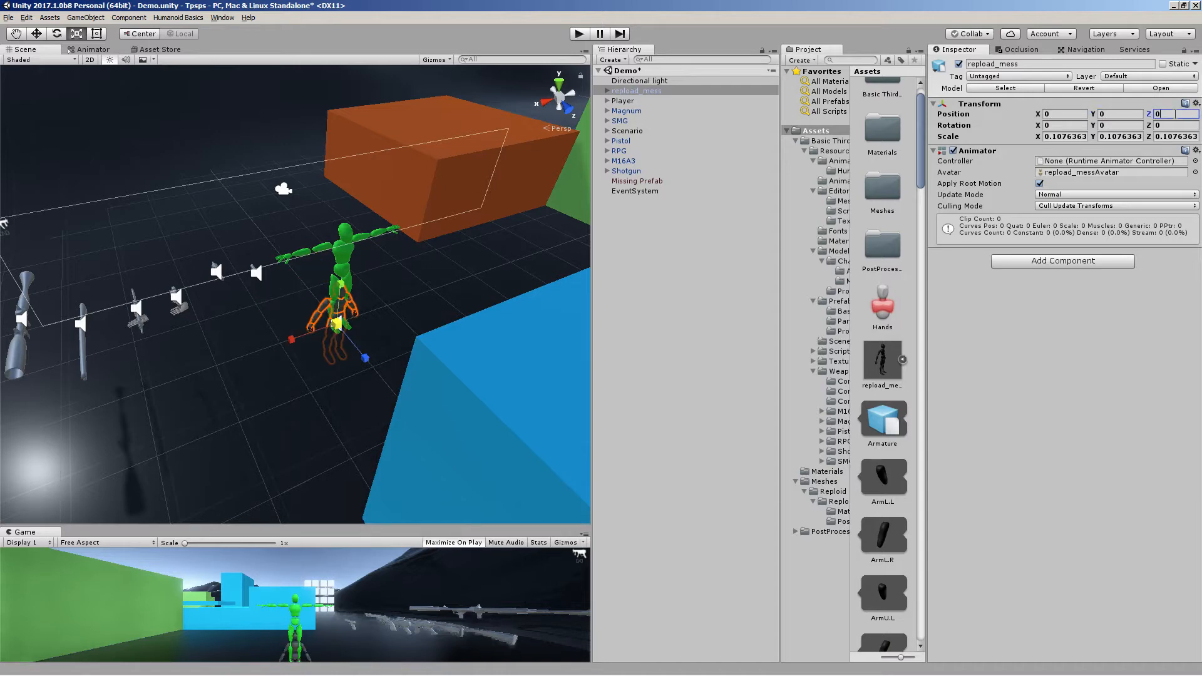
# Scale the reploid_mess object up to about 0.138 to match the green character's size
pyautogui.moveTo(363, 242); pyautogui.dragTo(242, 164, button='right')
pyautogui.press('w')
pyautogui.press('d')
pyautogui.press('q')
pyautogui.press('s')
pyautogui.press('w')
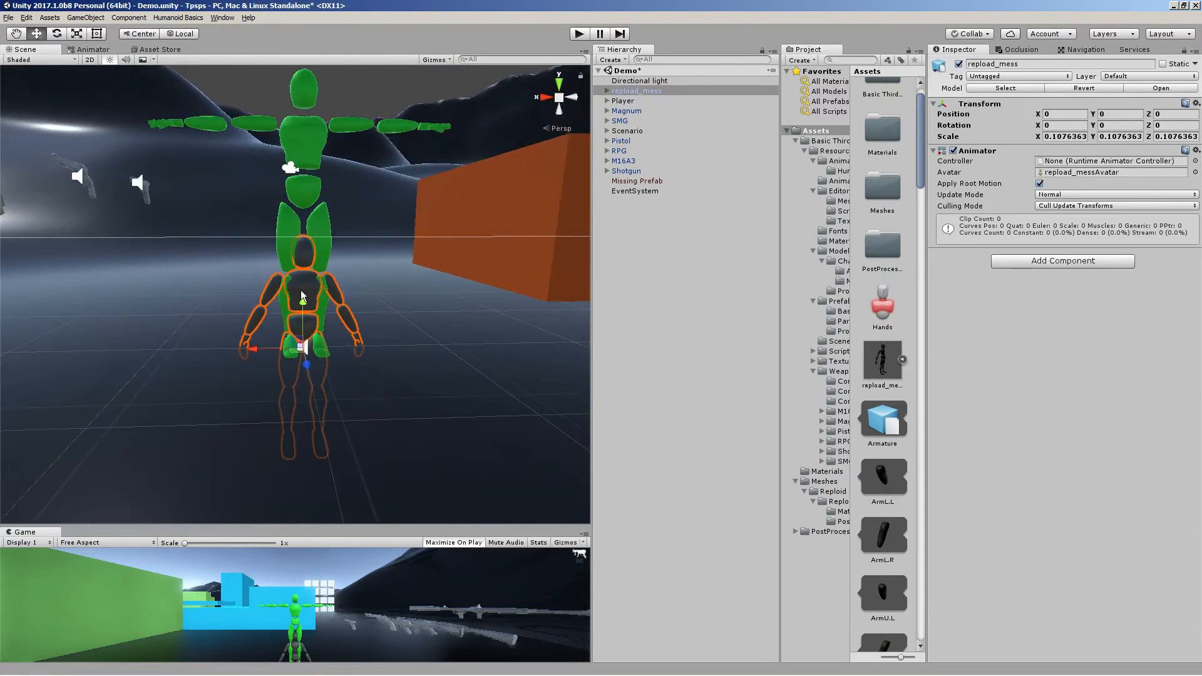
pyautogui.moveTo(301, 296); pyautogui.dragTo(304, 172)
pyautogui.click(77, 33)
pyautogui.press('w')
# Reset the reploid_mess object's position to 0, 0, 0
pyautogui.click(1121, 113)
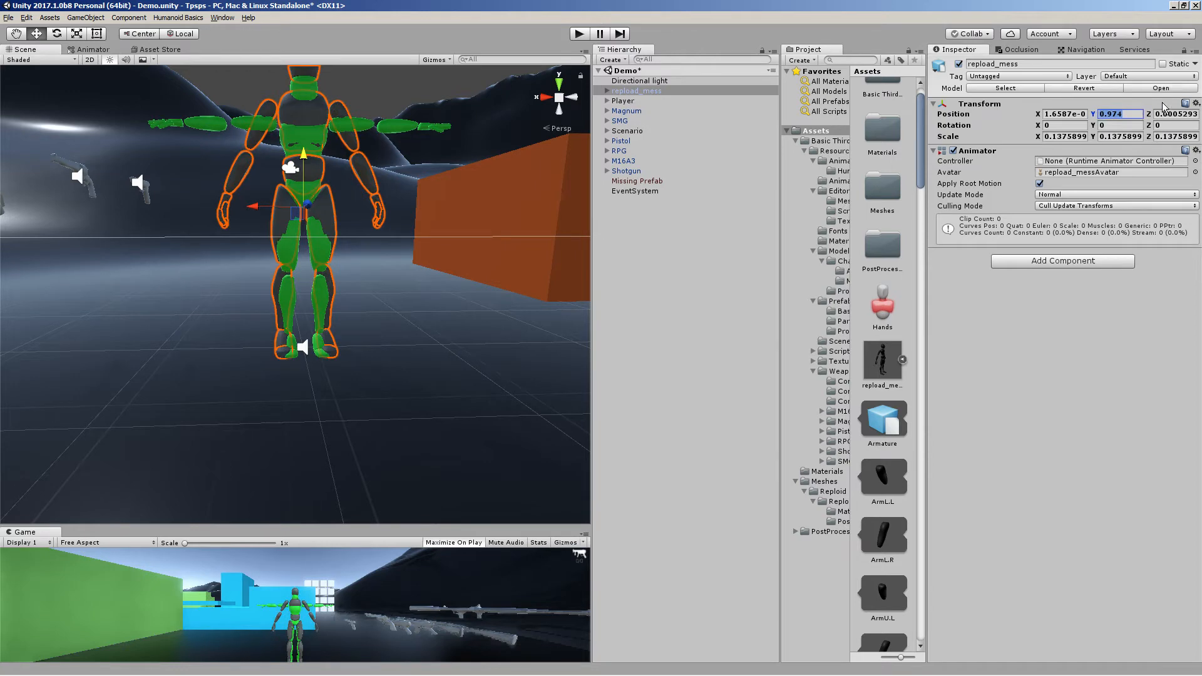
pyautogui.write('-')
pyautogui.click(1185, 113)
pyautogui.write('-')
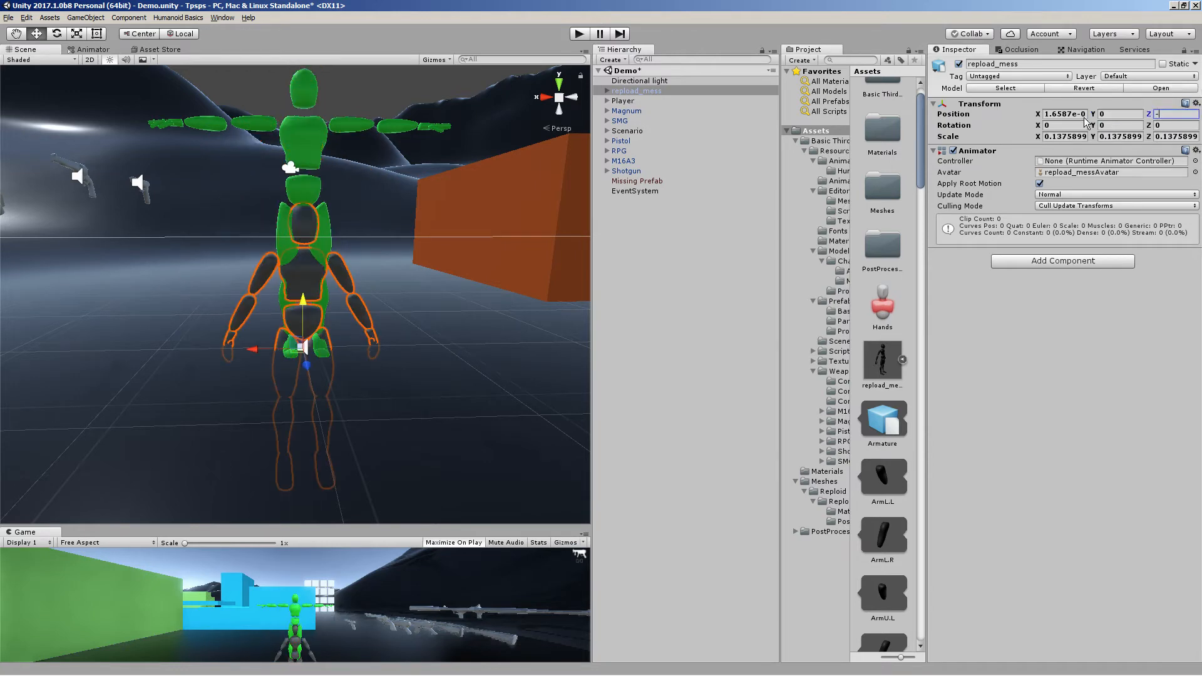
pyautogui.click(1078, 114)
pyautogui.write('-')
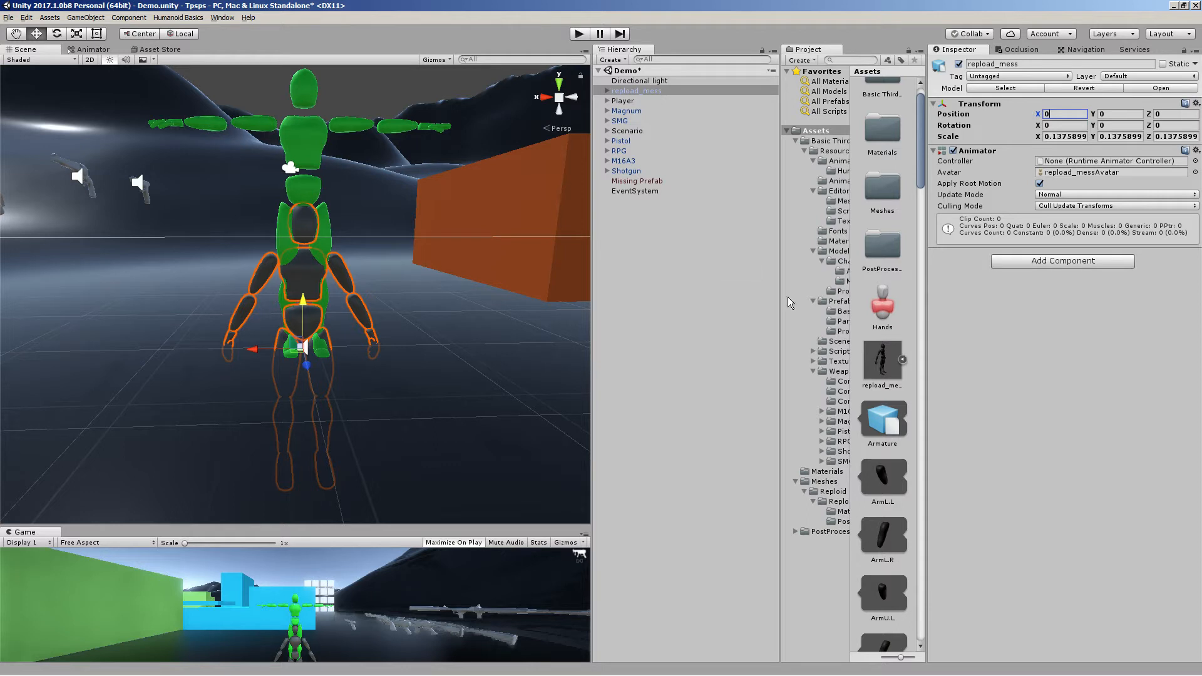
# Save the scene's reploid_mess object as a prefab in Assets and turn off its Apply Root Motion
pyautogui.click(903, 360)
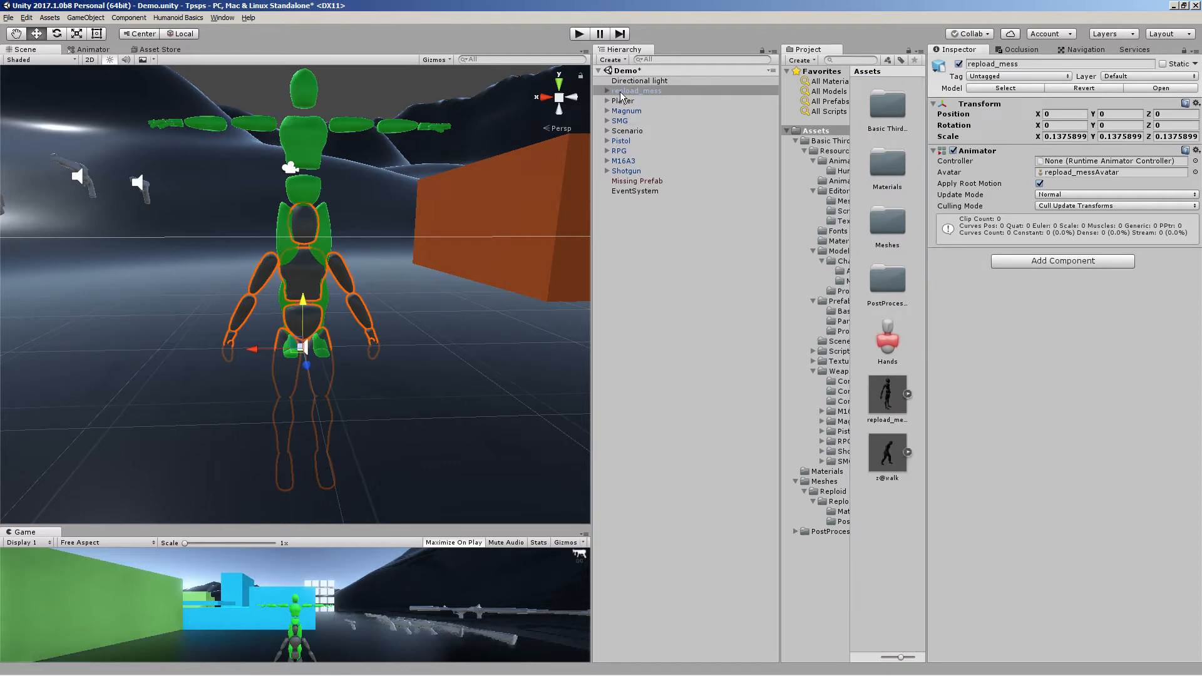
pyautogui.moveTo(622, 96); pyautogui.dragTo(886, 537)
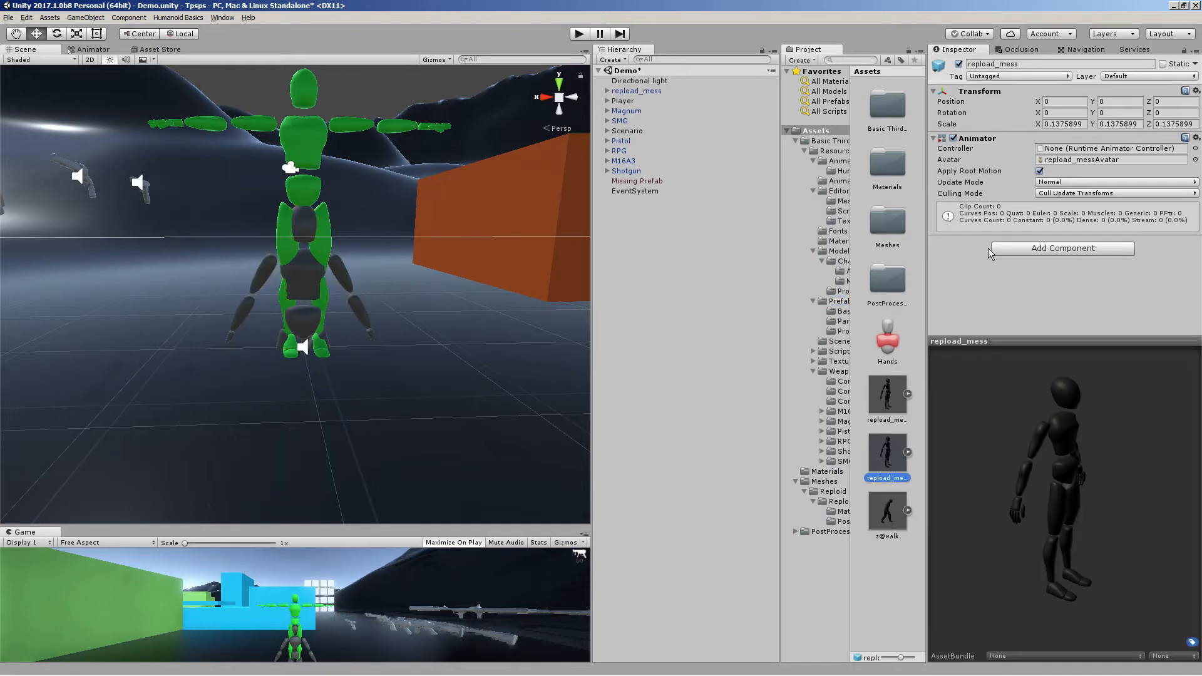
pyautogui.click(1040, 171)
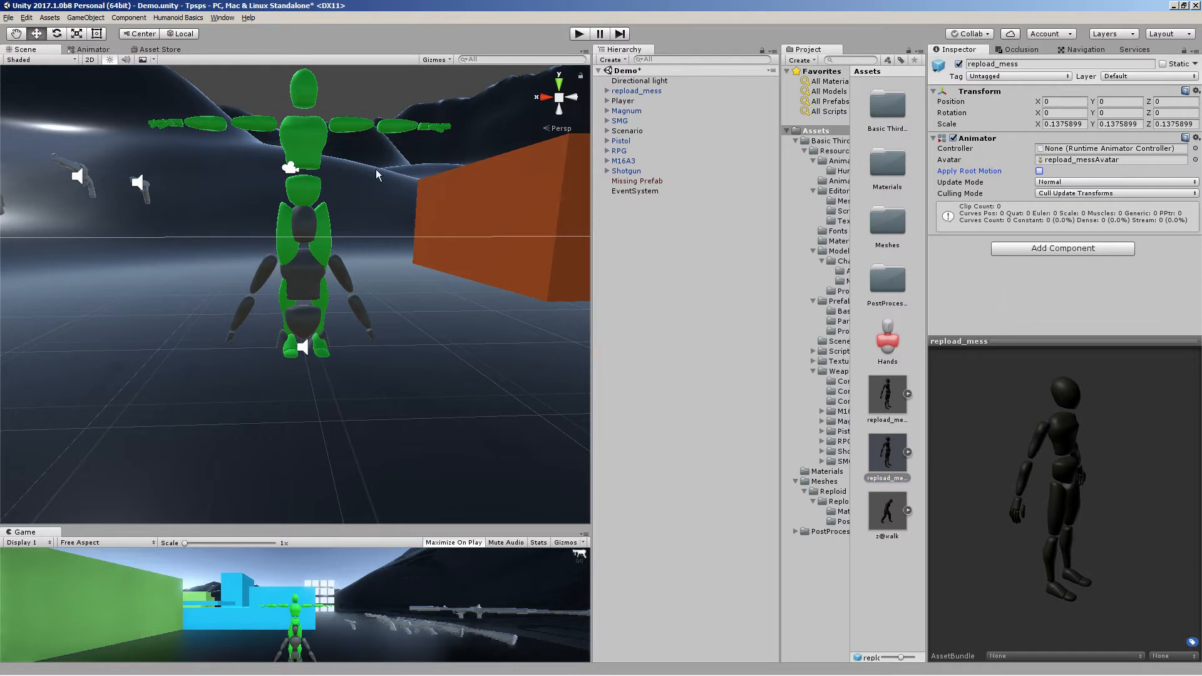
# Delete the reploid_mess object from the scene
pyautogui.click(178, 17)
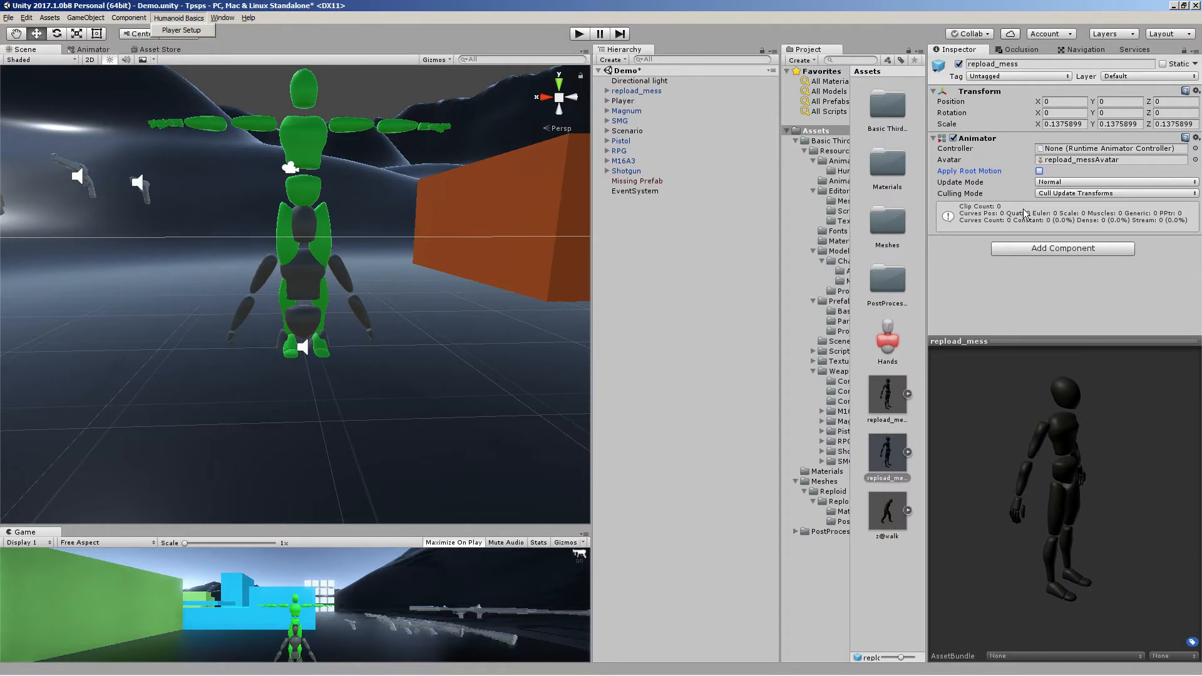
pyautogui.click(1094, 162)
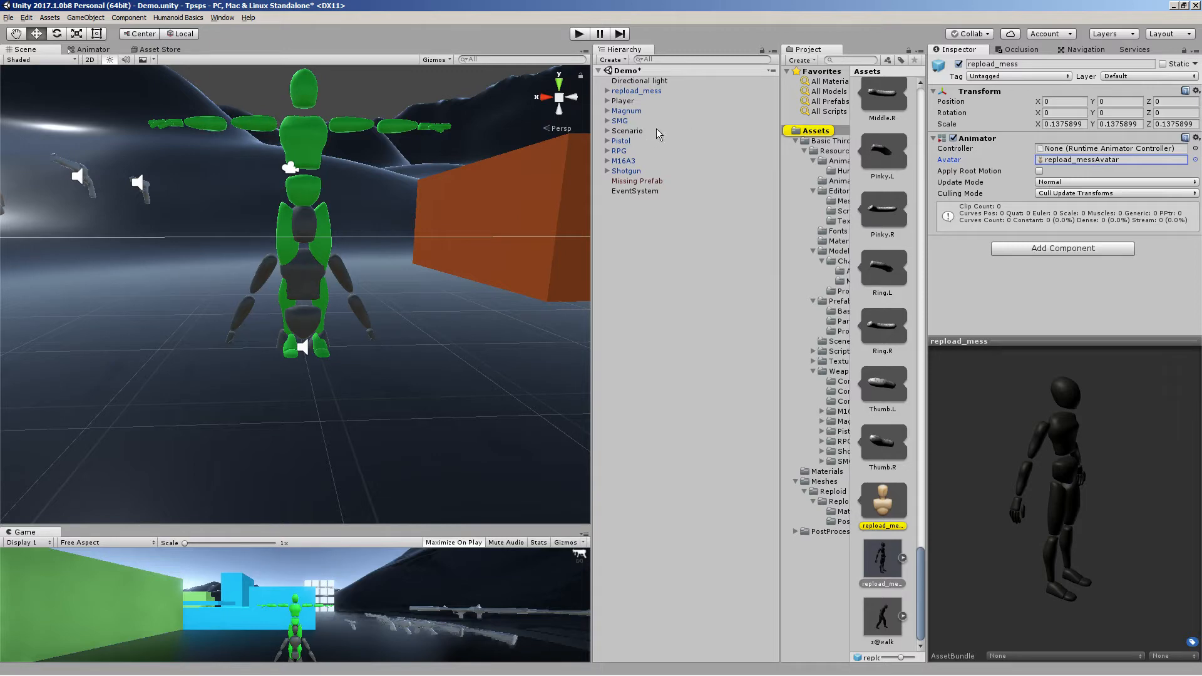
pyautogui.click(645, 92)
pyautogui.moveTo(286, 169); pyautogui.dragTo(289, 322, button='middle')
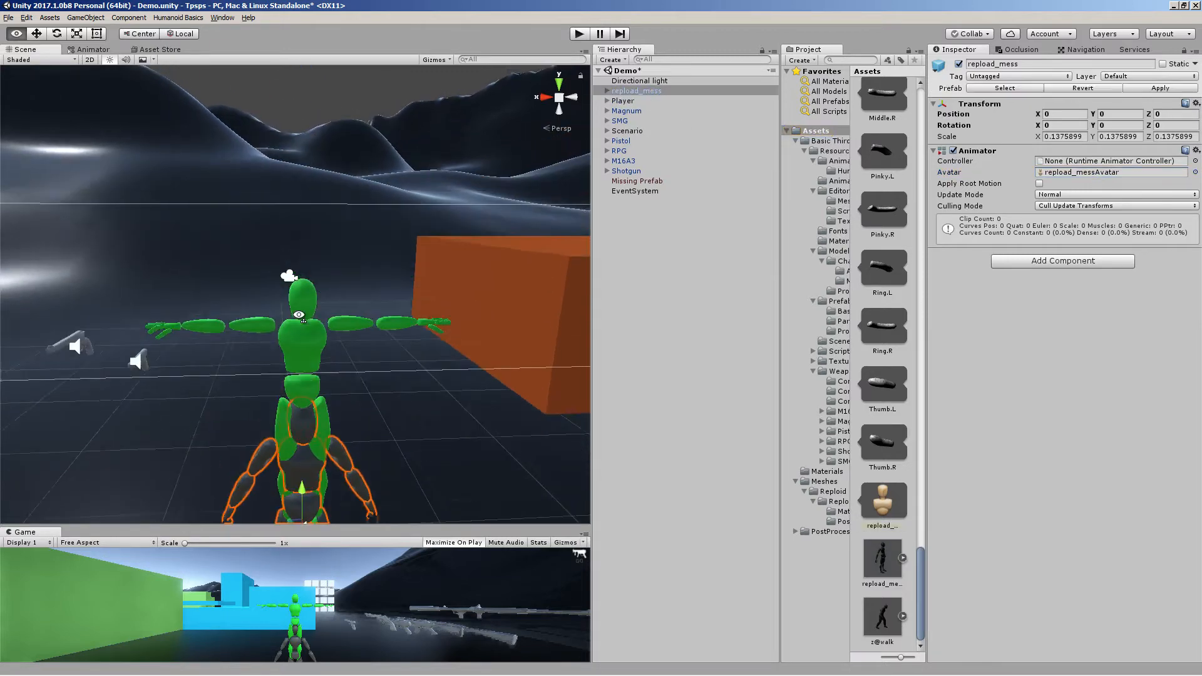
pyautogui.scroll(3, 289, 323)
pyautogui.moveTo(289, 323)
pyautogui.mouseDown(button='right')
pyautogui.moveTo(289, 410)
pyautogui.moveTo(287, 336)
pyautogui.mouseUp(button='right')
pyautogui.press('s')
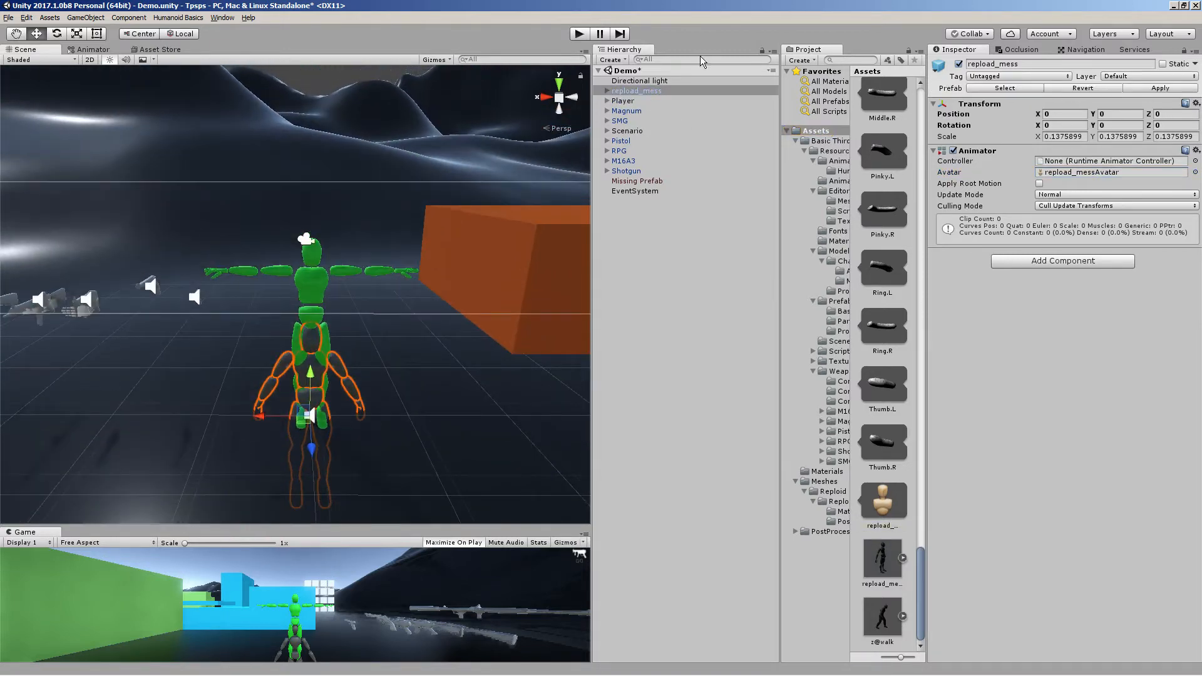
pyautogui.press('Delete')
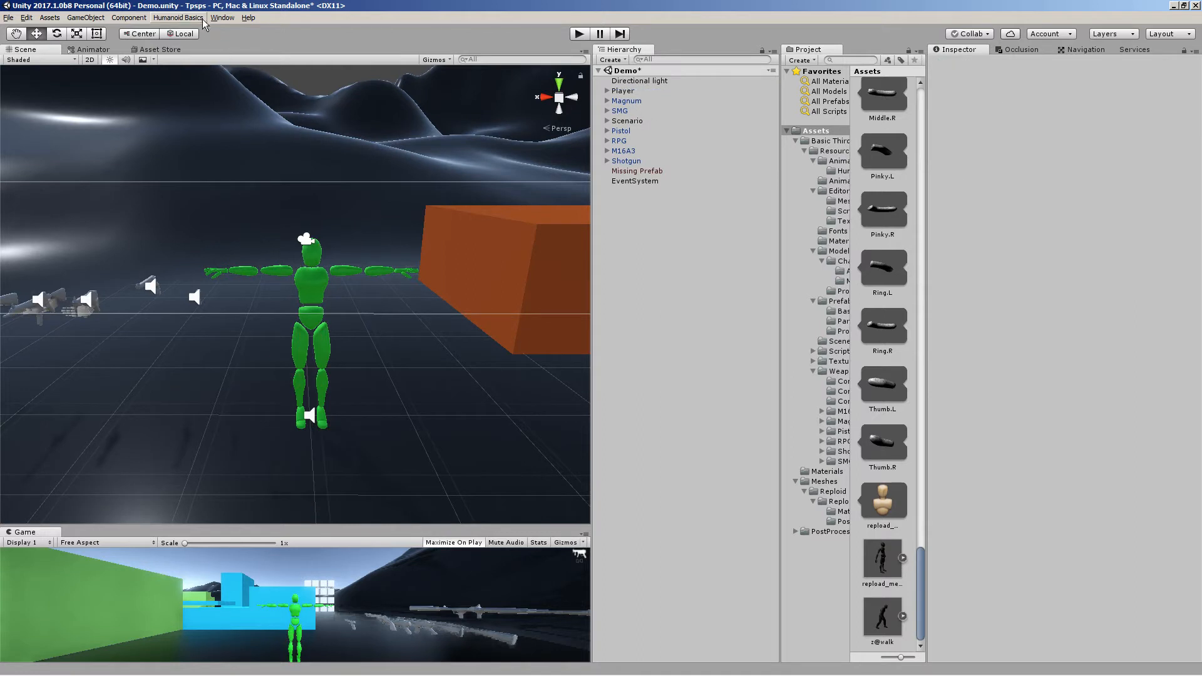
# Run Humanoid Basics Player Setup with the reploid_mess model as the Humanoid FBX
pyautogui.click(179, 17)
pyautogui.click(178, 29)
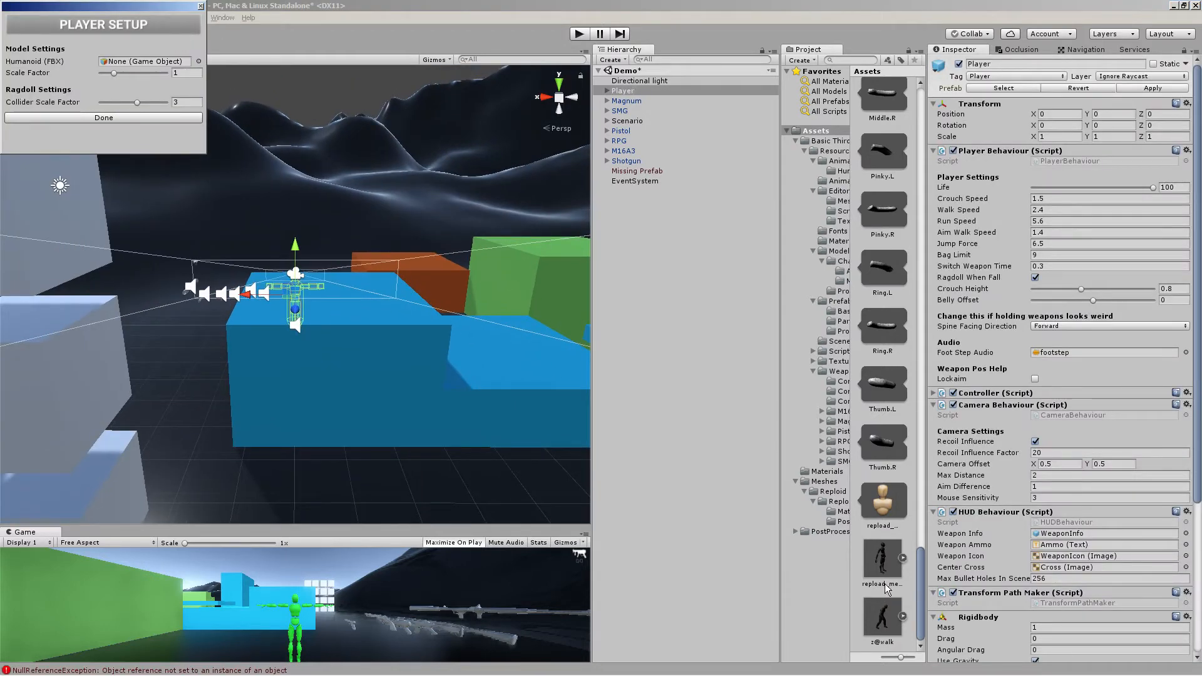
pyautogui.moveTo(885, 588); pyautogui.dragTo(140, 65)
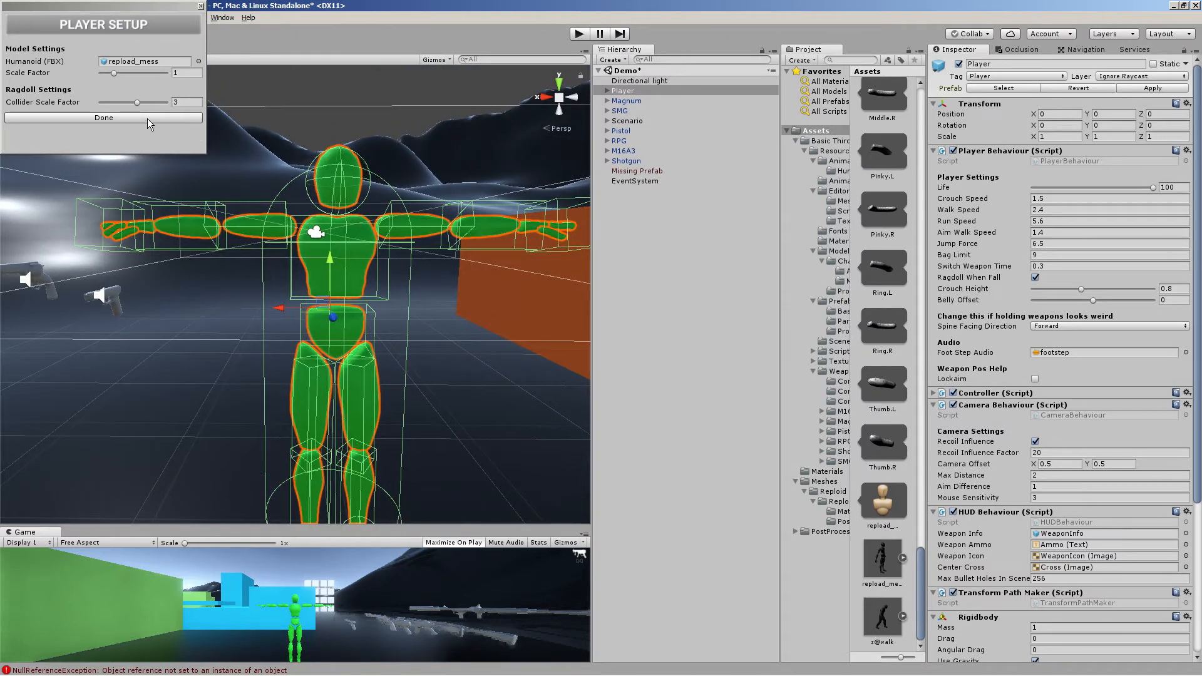
pyautogui.click(148, 118)
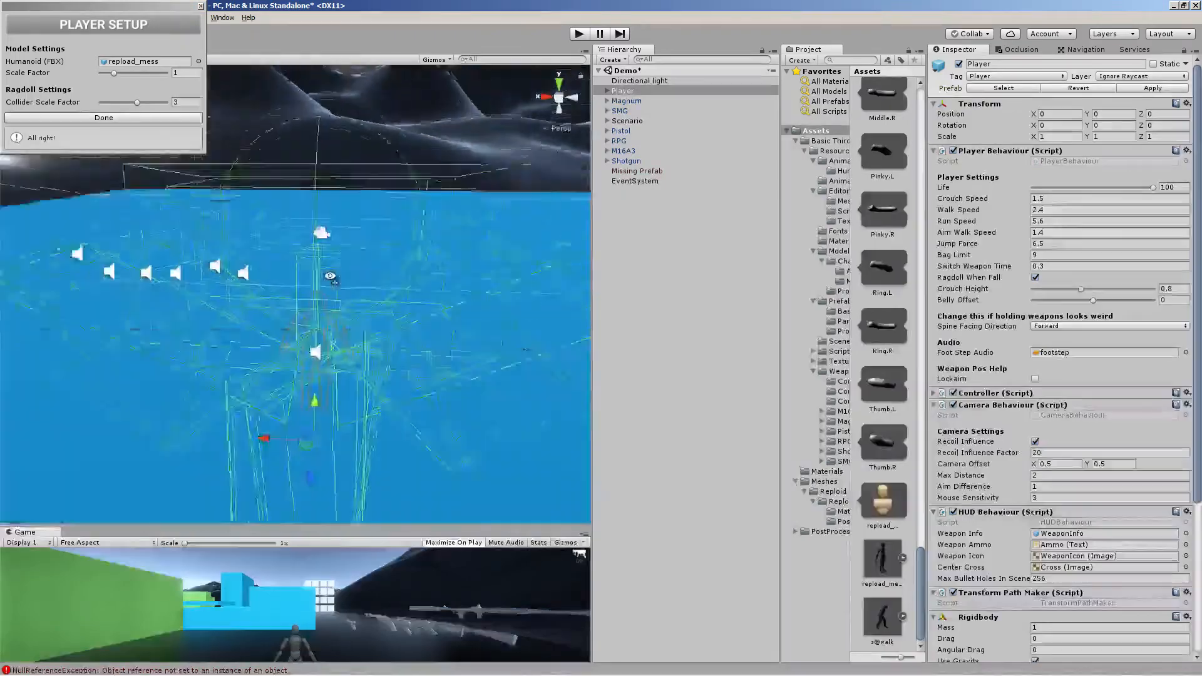
pyautogui.moveTo(338, 270); pyautogui.dragTo(618, 278, button='right')
pyautogui.hotkey('alt', 'Tab')
pyautogui.hotkey('alt', 'Tab')
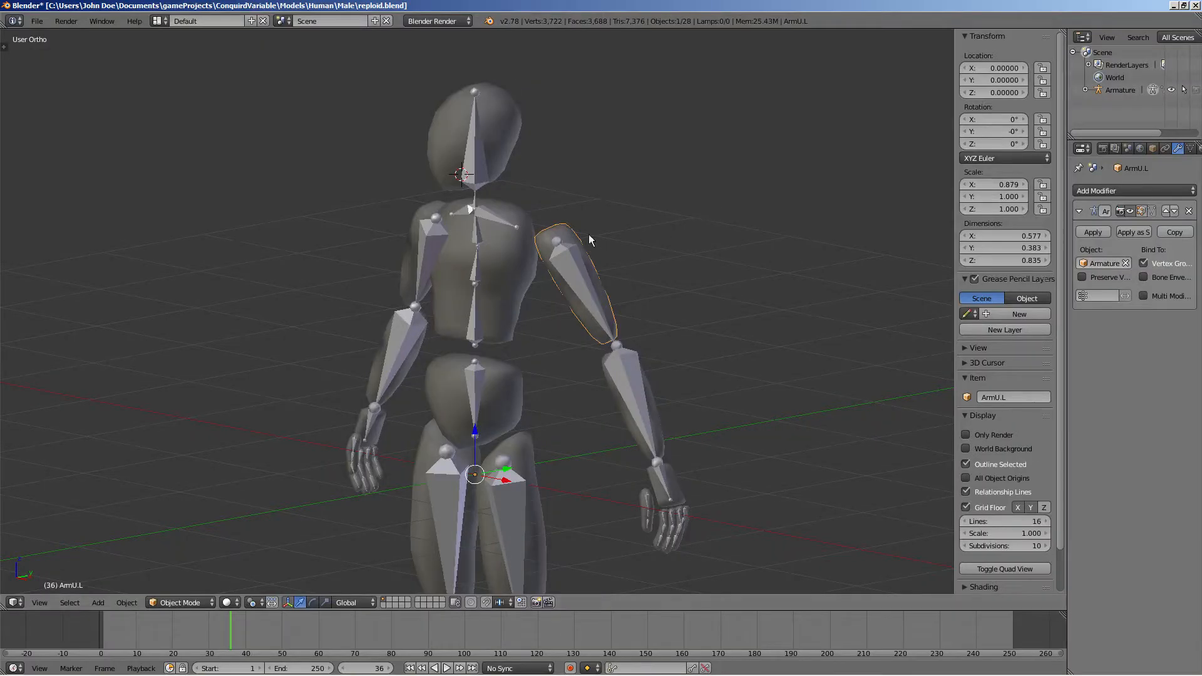
pyautogui.click(37, 20)
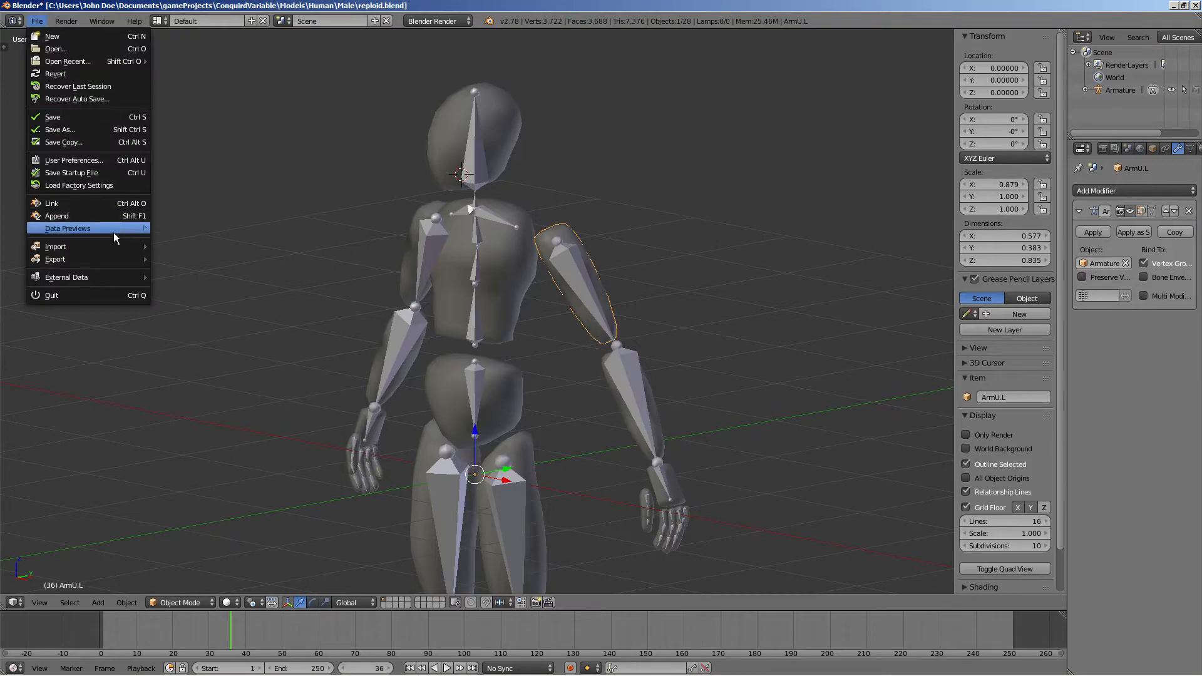
pyautogui.moveTo(108, 259)
pyautogui.click(216, 296)
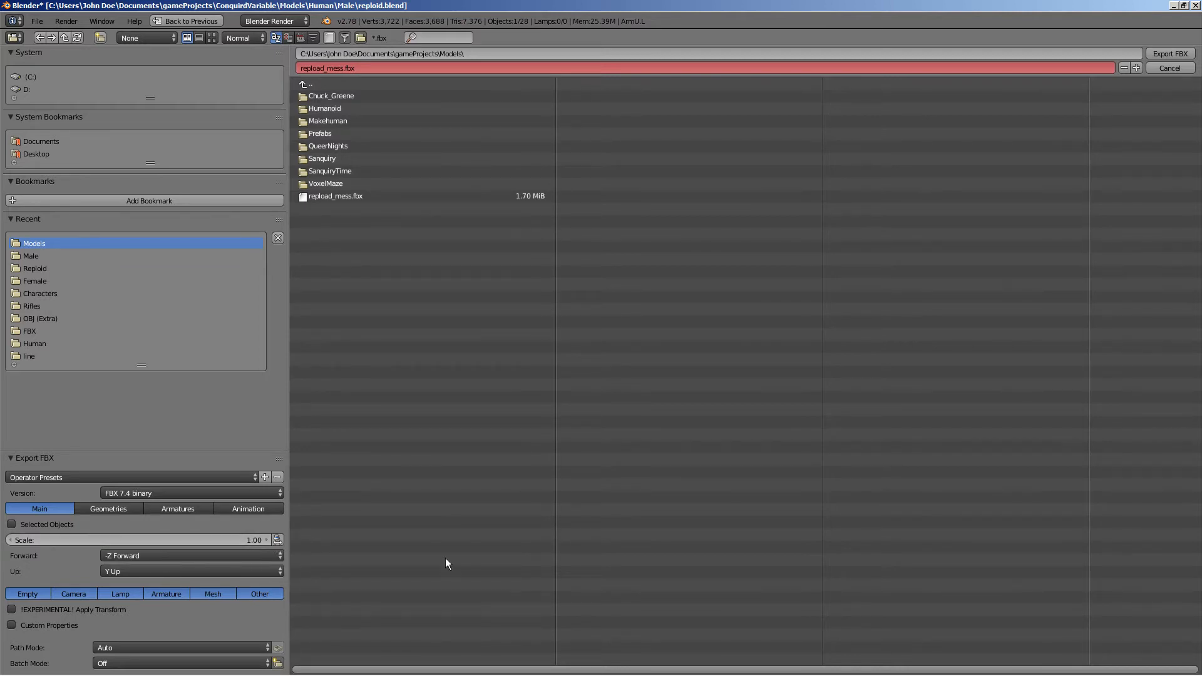
pyautogui.click(1170, 68)
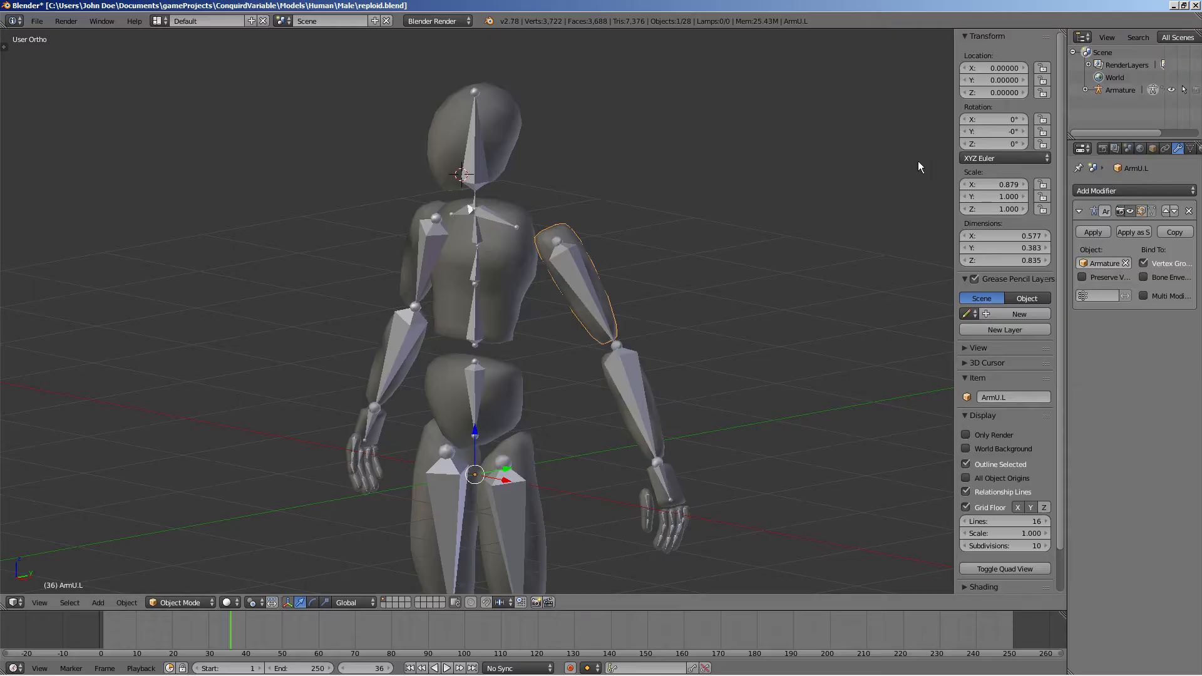
# Quit Blender and return to Unity
pyautogui.click(1194, 6)
pyautogui.click(622, 382)
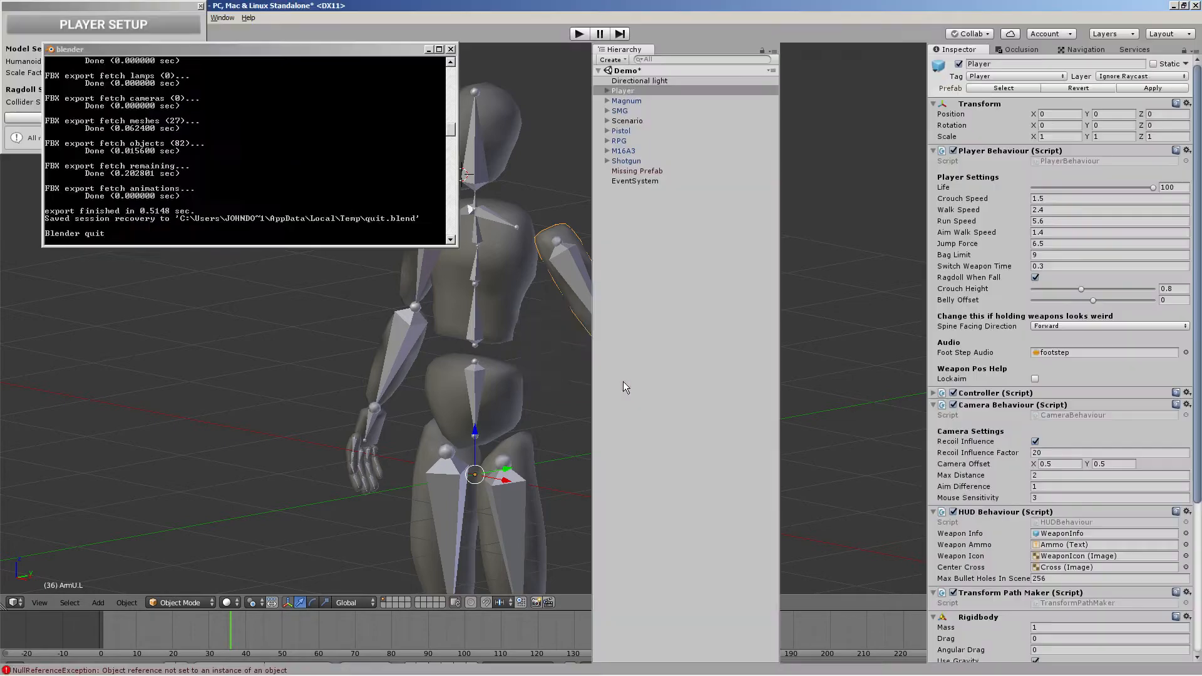
pyautogui.click(201, 6)
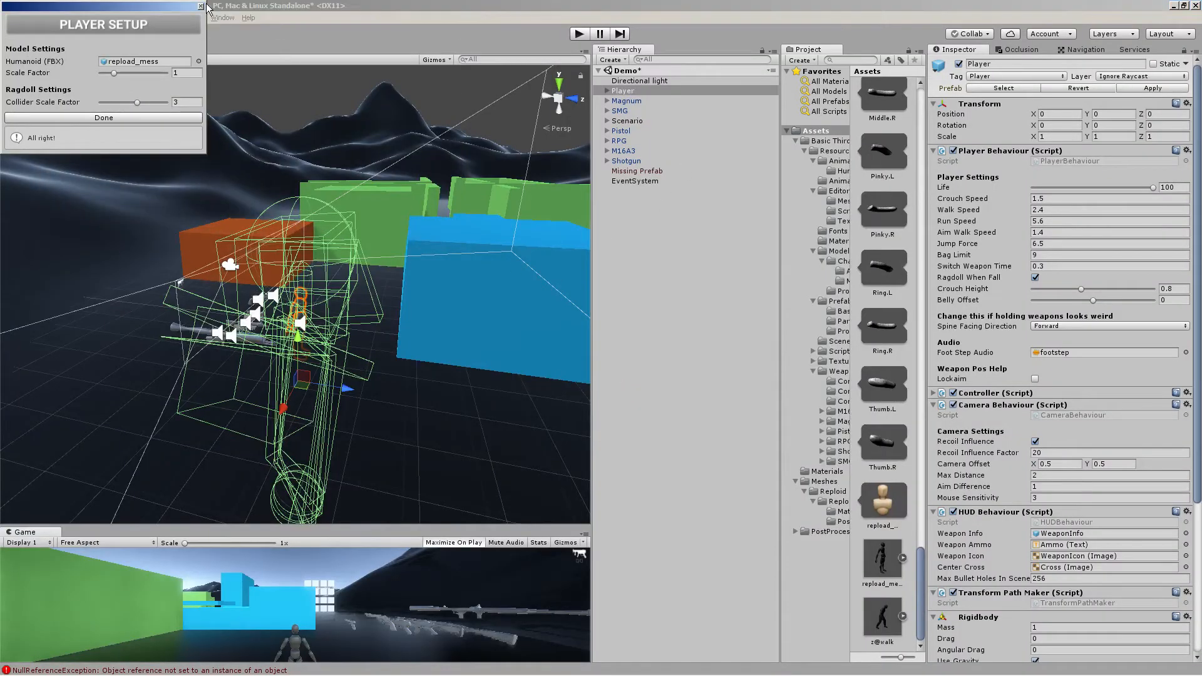
# Browse the Assets folder contents in the Project panel
pyautogui.moveTo(389, 188); pyautogui.dragTo(183, 171, button='right')
pyautogui.press('d')
pyautogui.press('e')
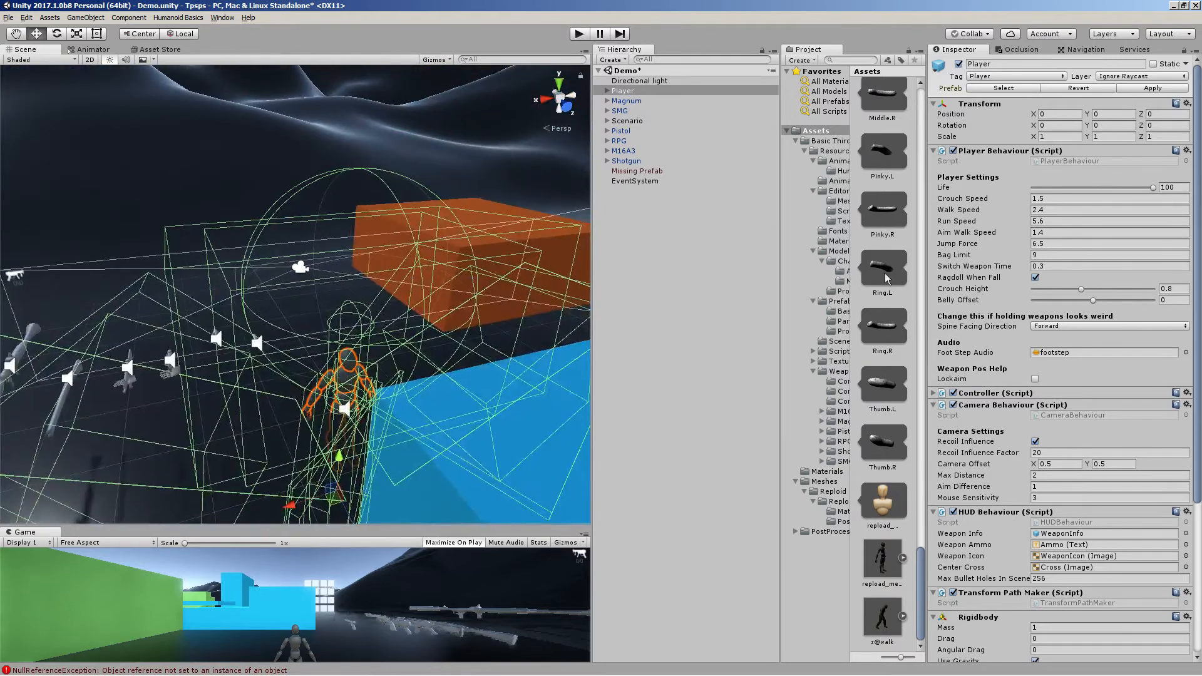
pyautogui.click(902, 558)
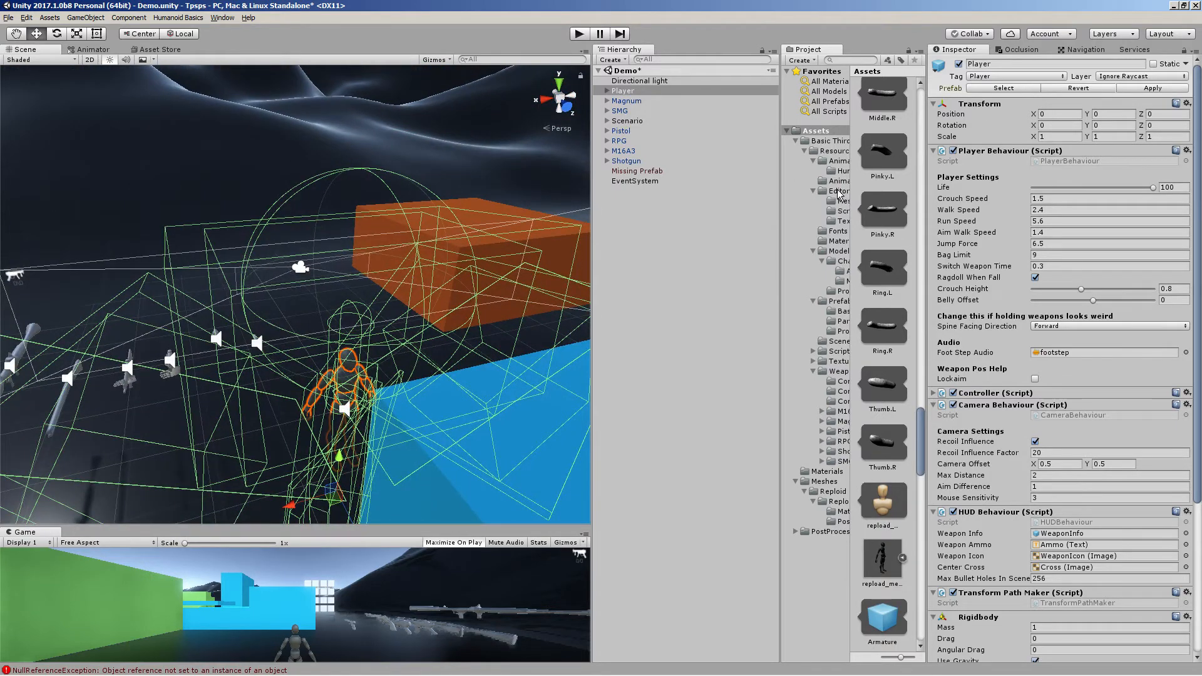
pyautogui.click(793, 140)
pyautogui.click(810, 133)
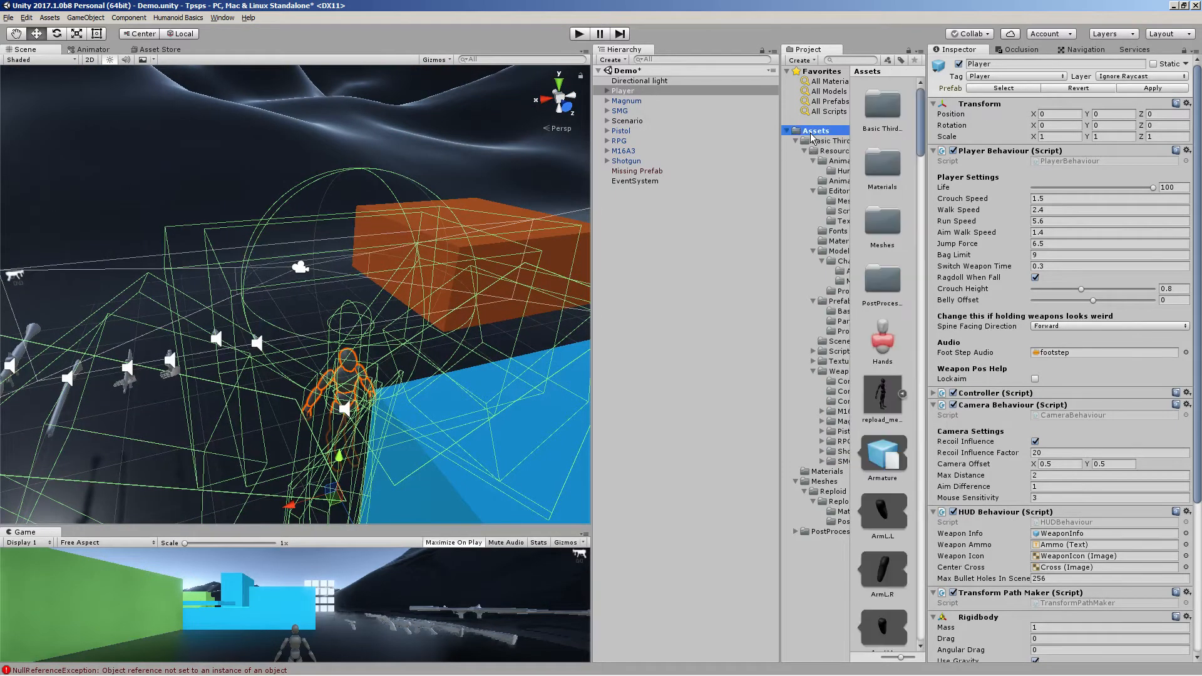
pyautogui.scroll(-1, 902, 436)
pyautogui.scroll(-3, 883, 376)
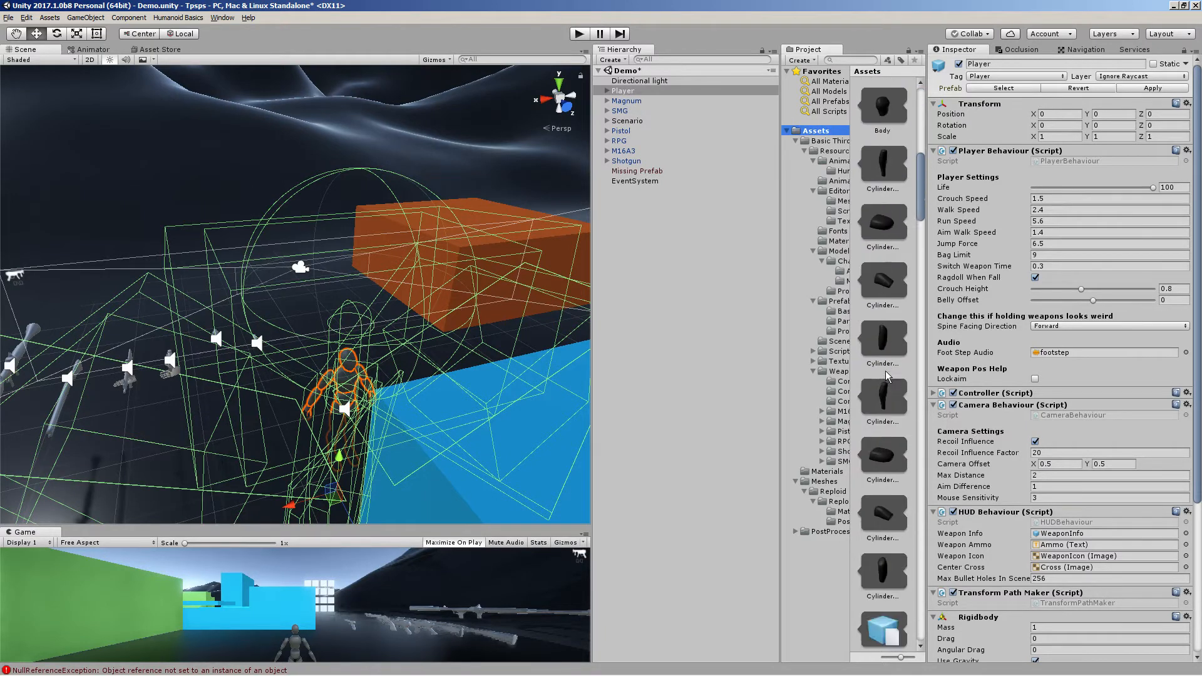
# Delete the reploid_mess prefab from the Assets folder
pyautogui.scroll(2, 880, 363)
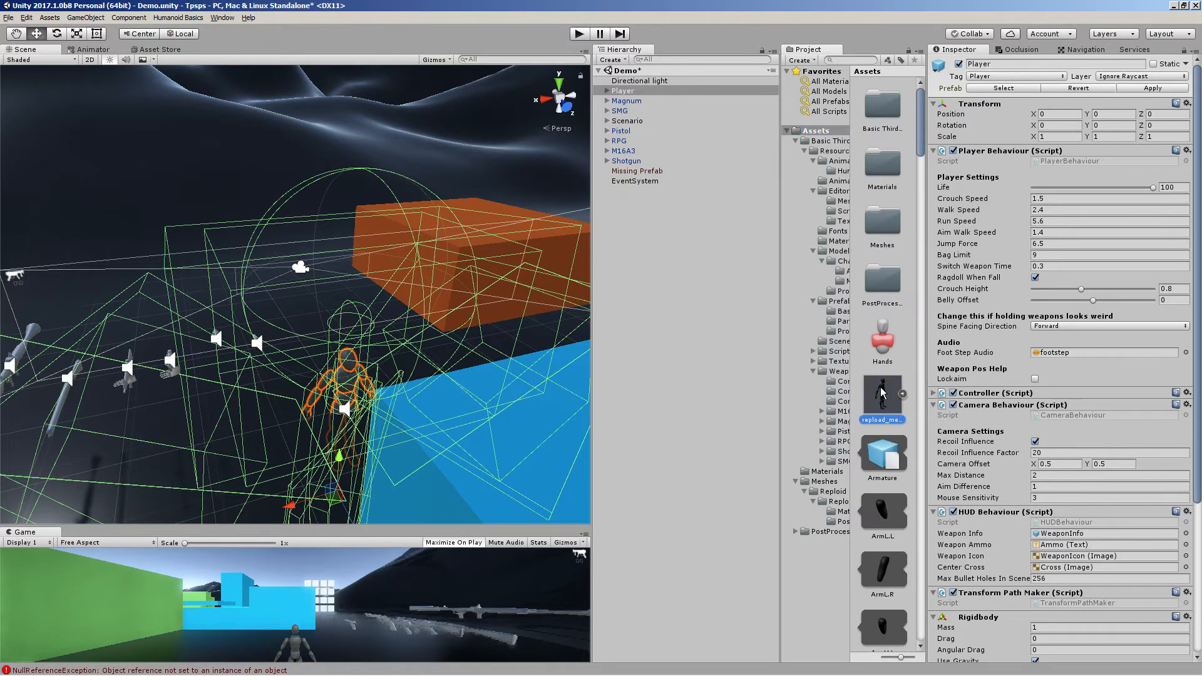
pyautogui.click(883, 395)
pyautogui.press('Delete')
pyautogui.click(651, 367)
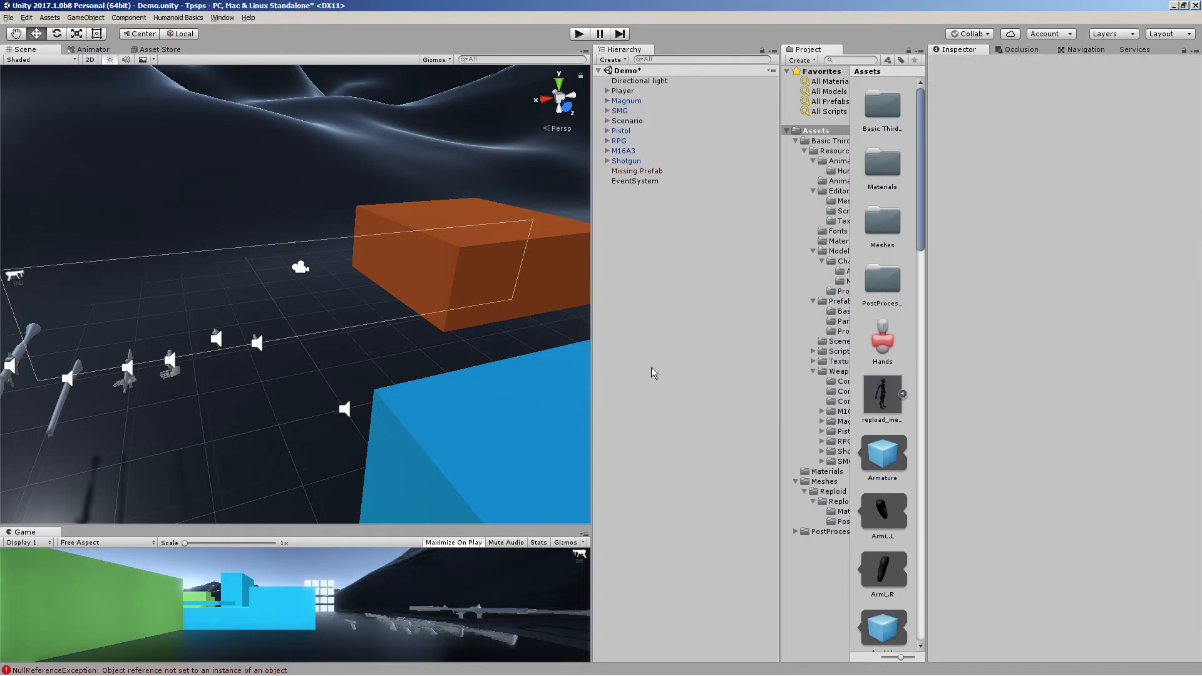
pyautogui.click(892, 395)
pyautogui.press('Delete')
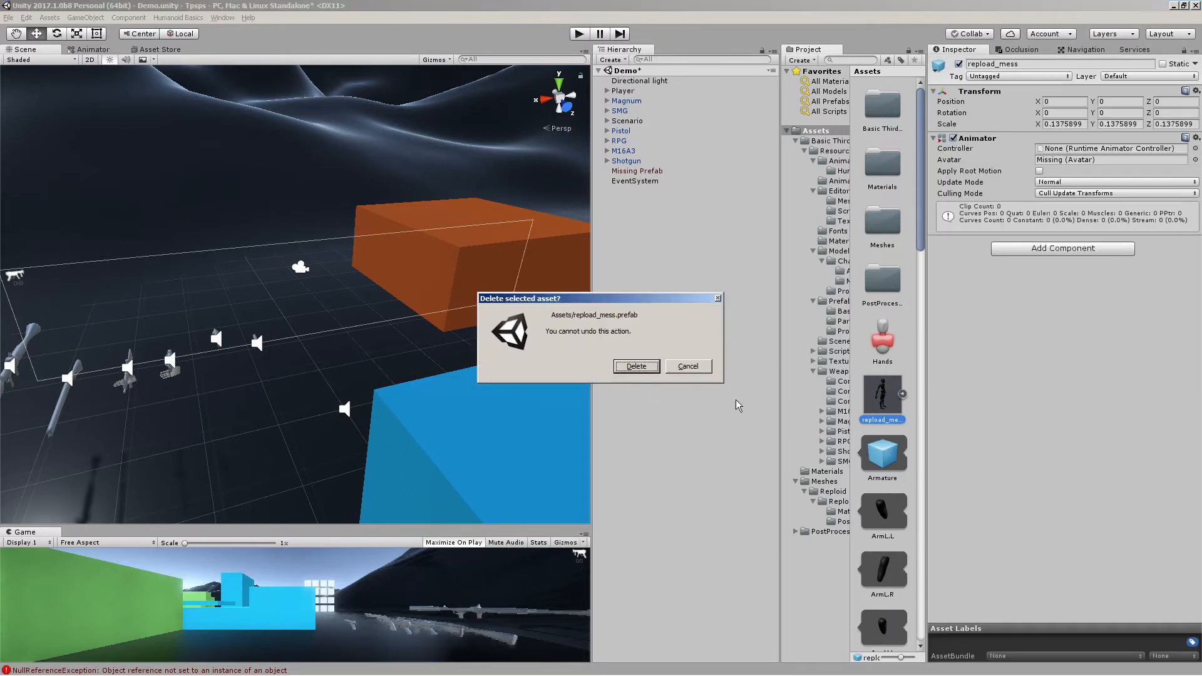
pyautogui.click(624, 370)
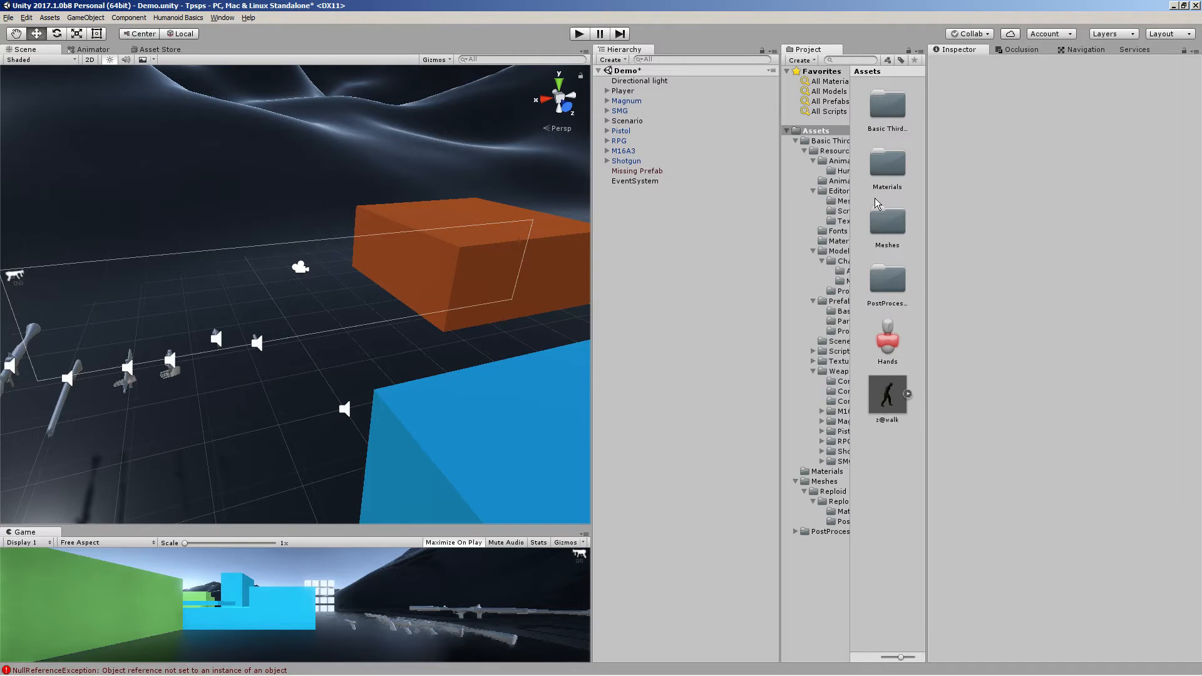
# Browse the Meshes/Reploid and Basic Third Person resource folders to find the character models
pyautogui.click(825, 482)
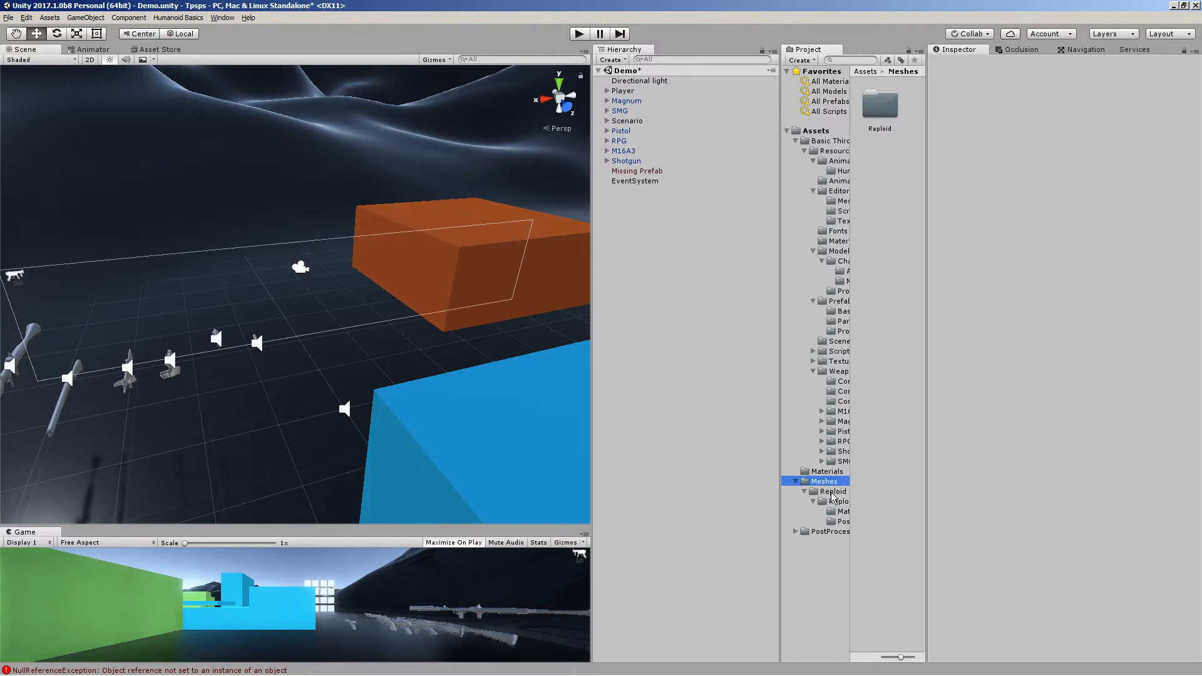
pyautogui.doubleClick(895, 116)
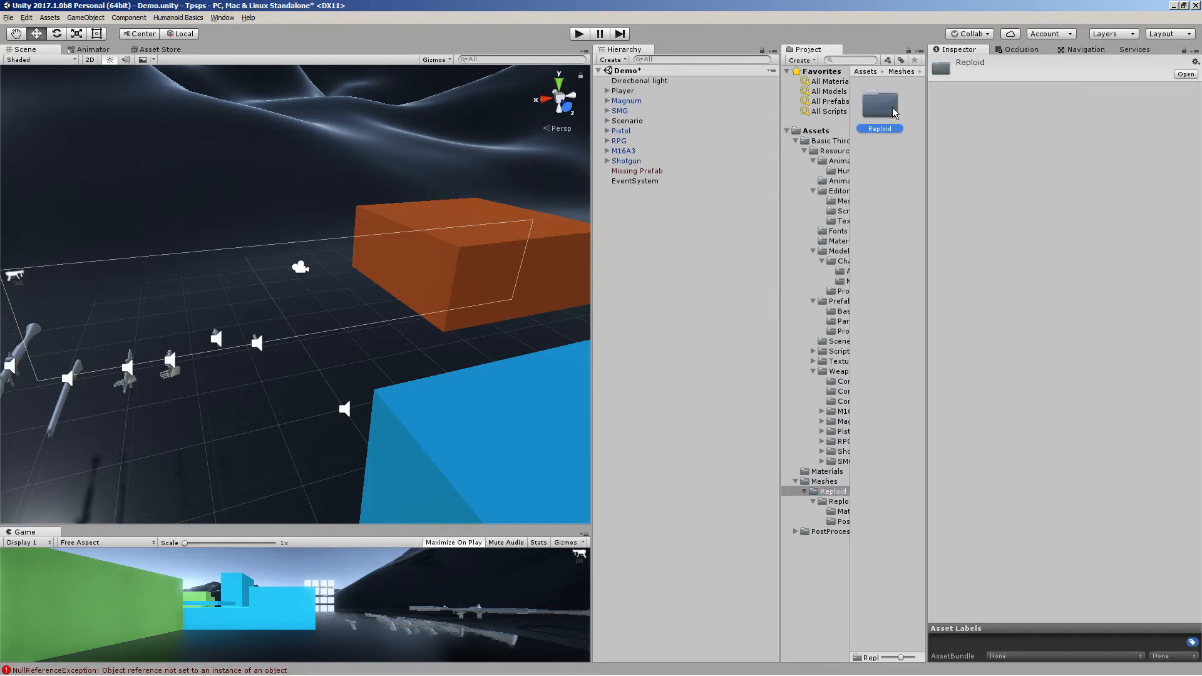
pyautogui.doubleClick(894, 118)
pyautogui.doubleClick(888, 164)
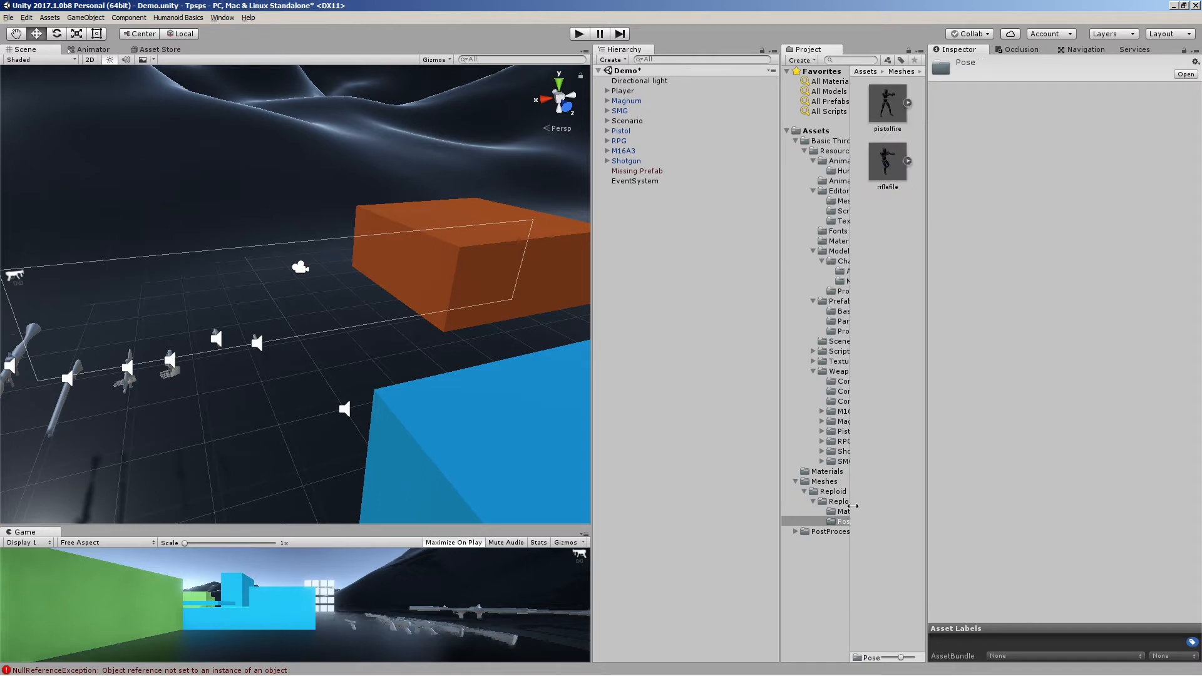
pyautogui.click(837, 492)
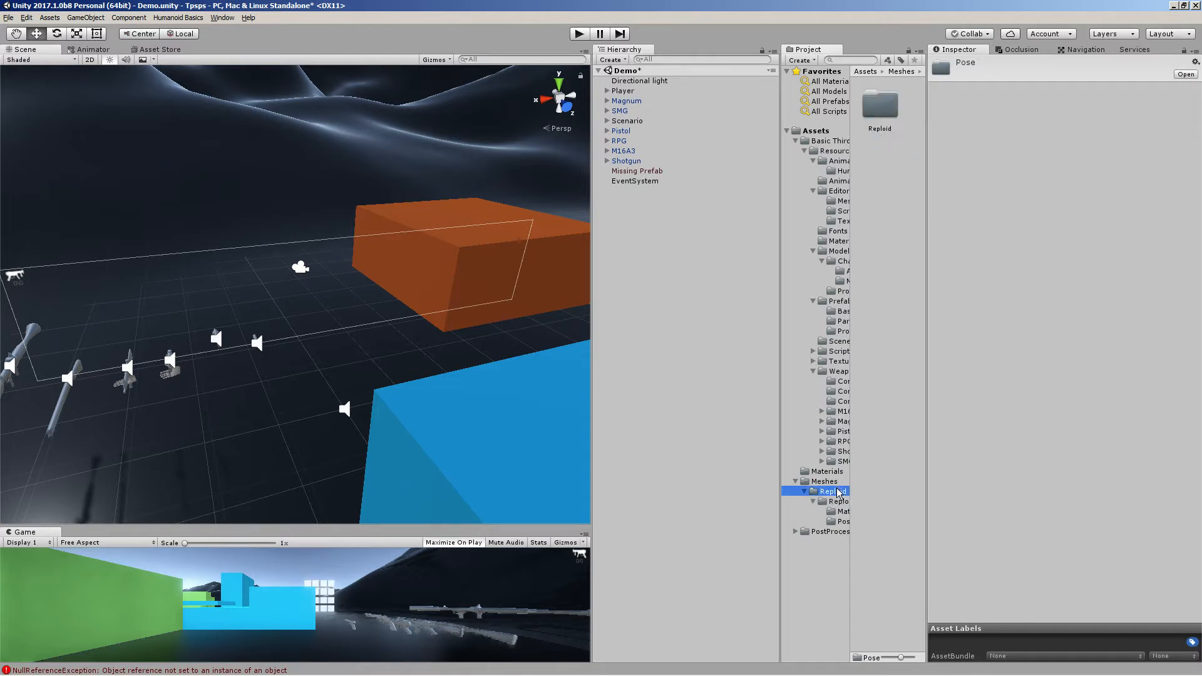
pyautogui.click(835, 482)
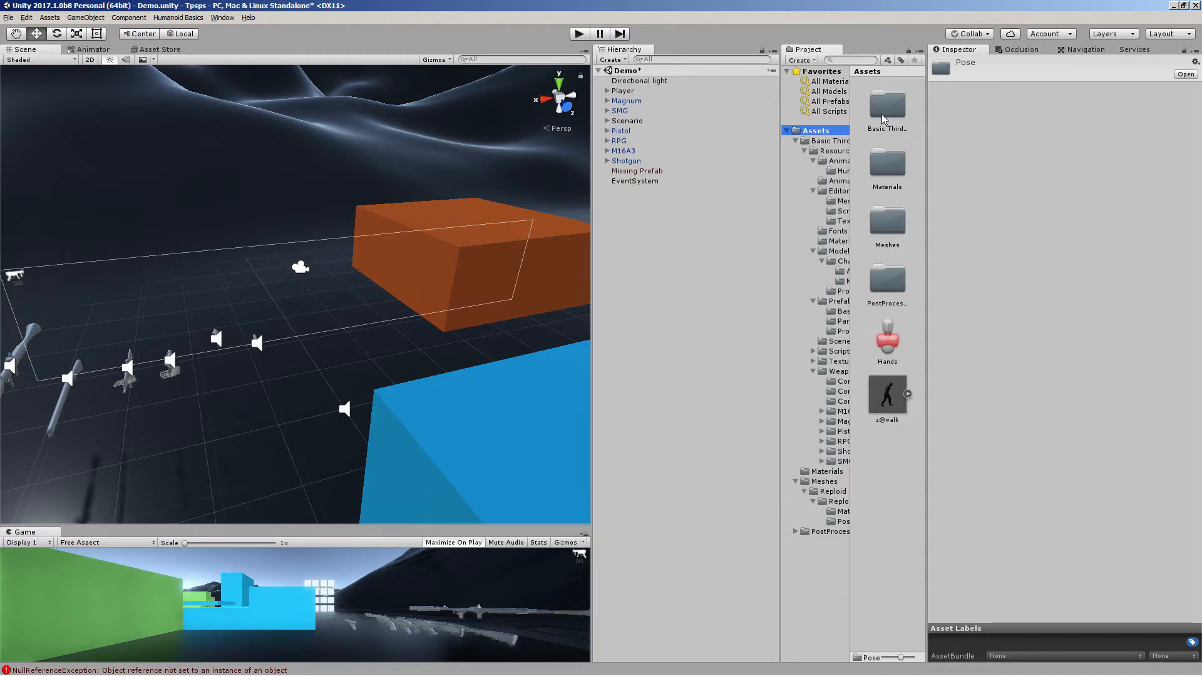
pyautogui.doubleClick(884, 113)
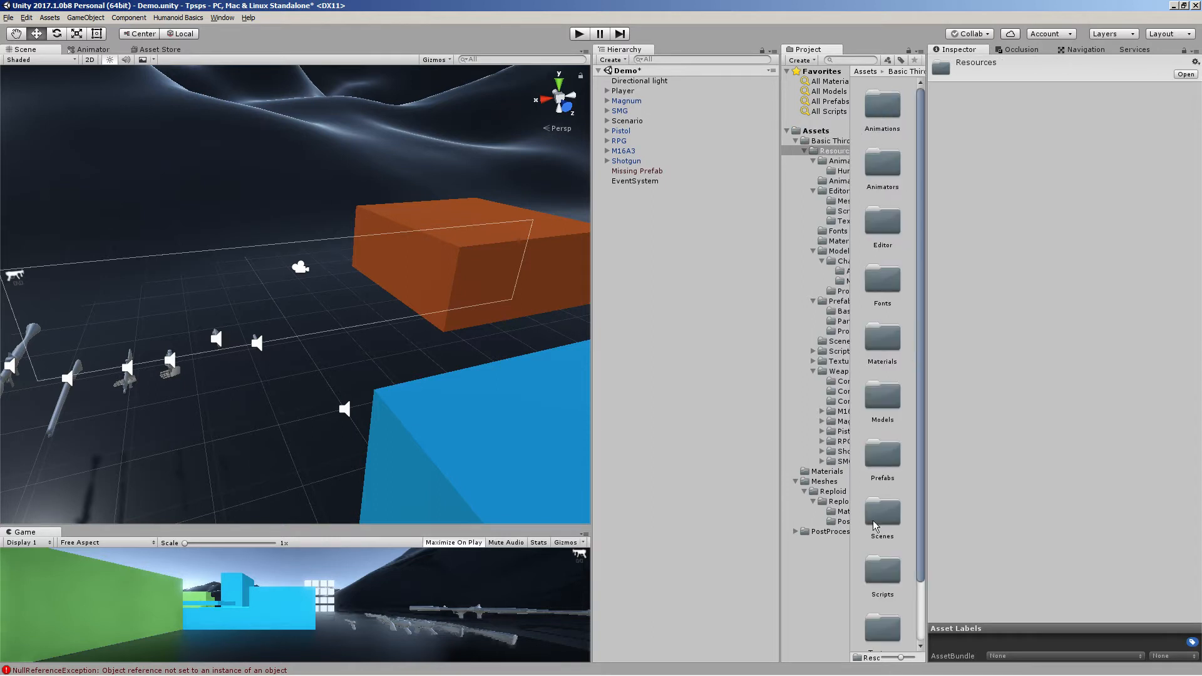
pyautogui.doubleClick(883, 400)
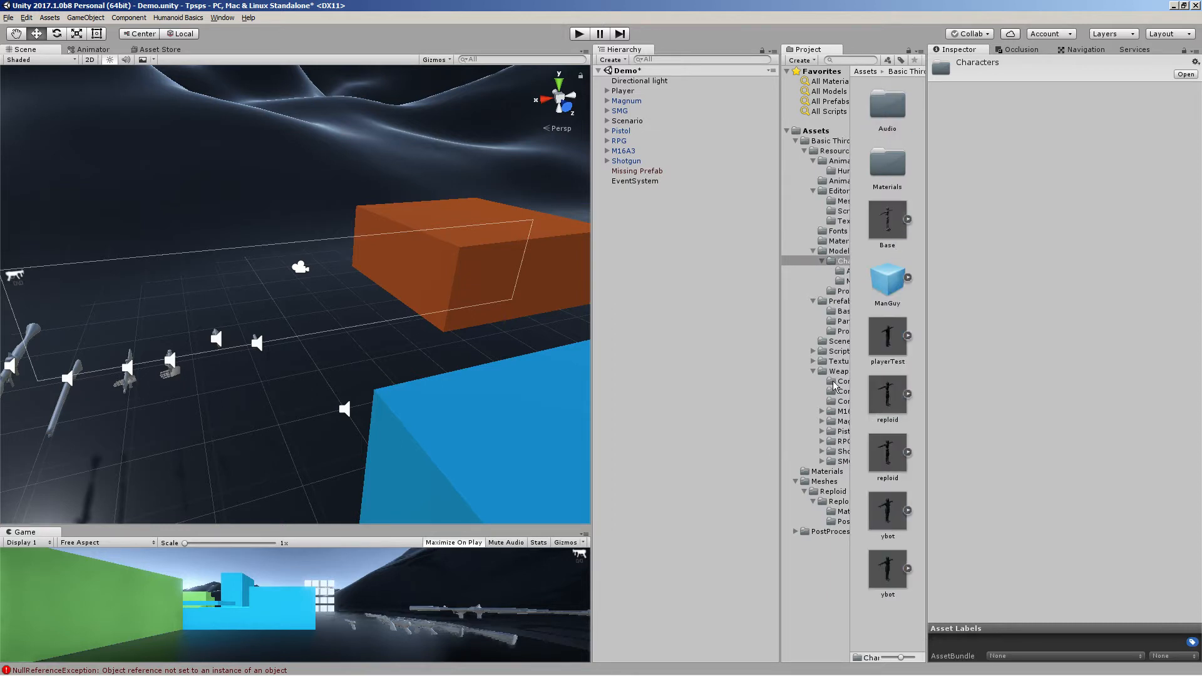
# Run Humanoid Basics Player Setup with the Base model as the Humanoid FBX
pyautogui.click(177, 18)
pyautogui.click(184, 32)
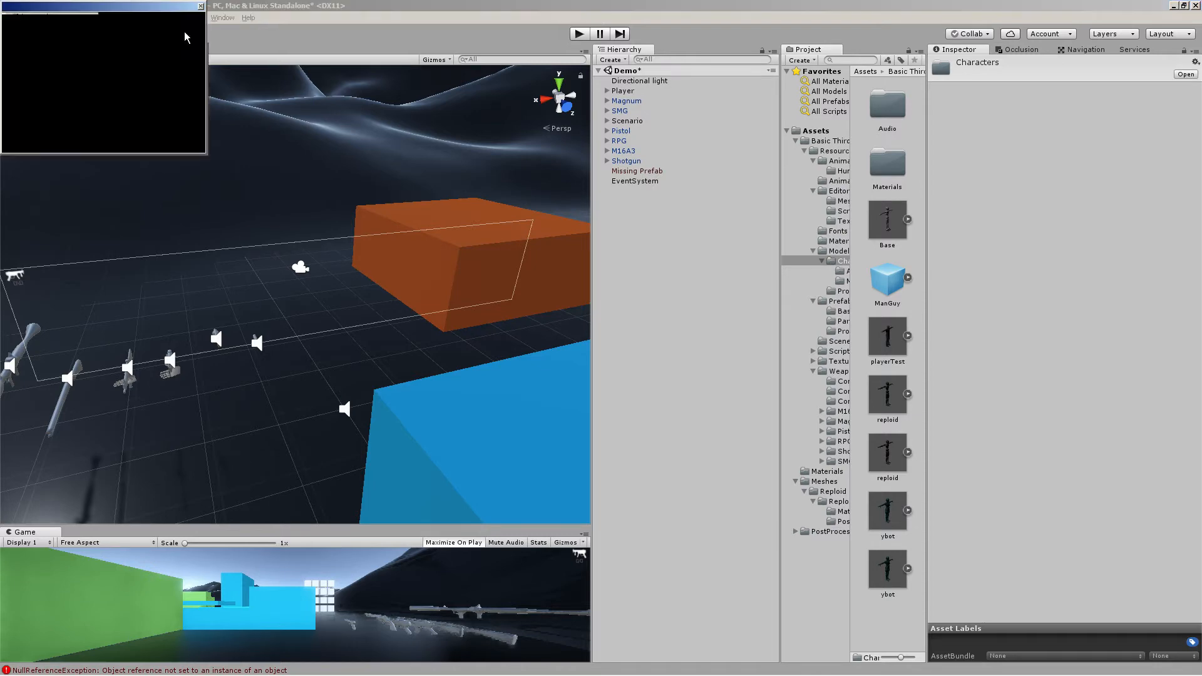
pyautogui.moveTo(887, 221); pyautogui.dragTo(160, 68)
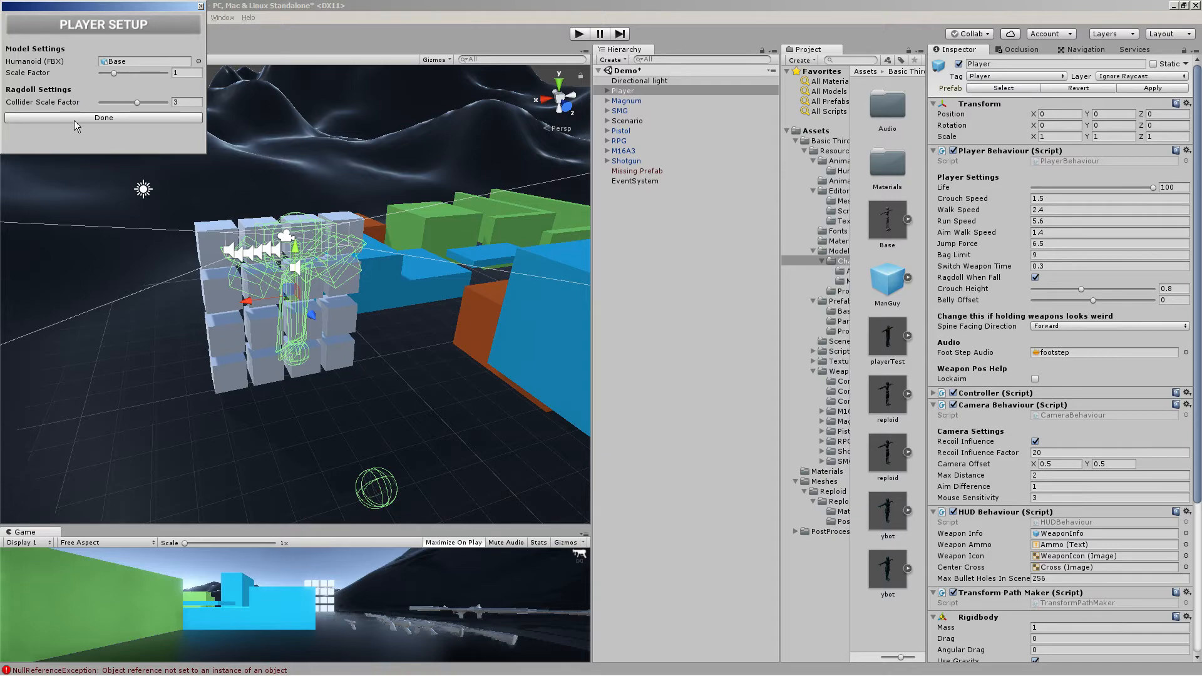
pyautogui.moveTo(379, 286); pyautogui.dragTo(377, 256, button='right')
pyautogui.press('w')
pyautogui.press('s')
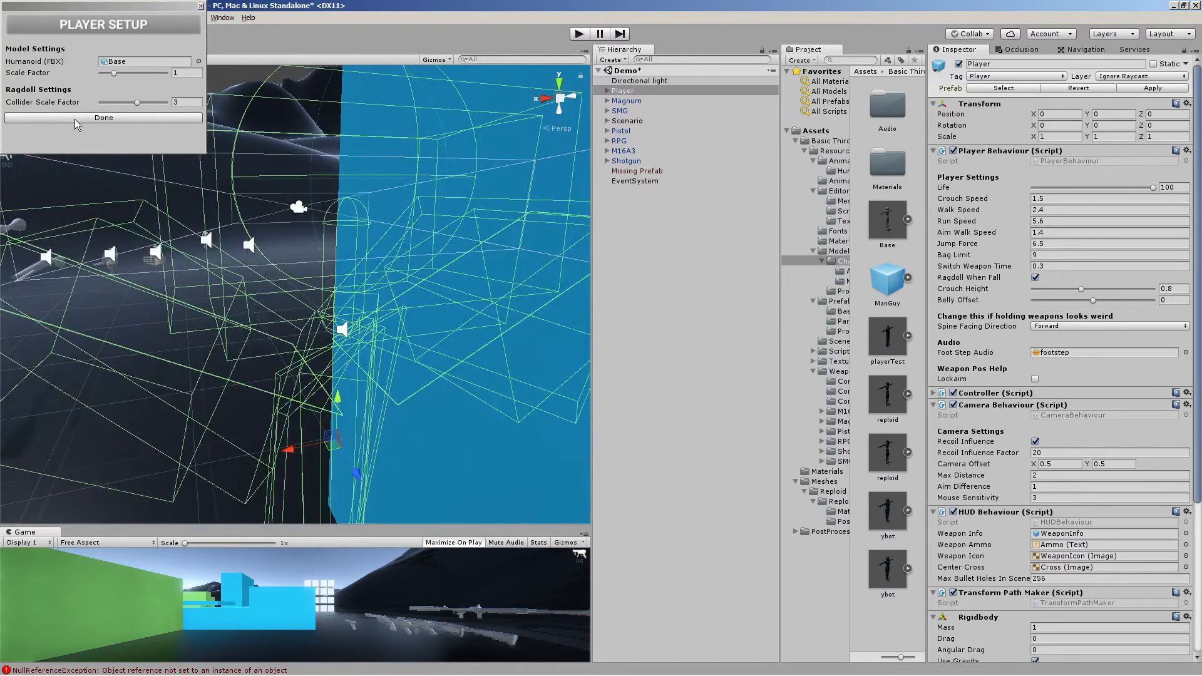
pyautogui.click(147, 117)
pyautogui.moveTo(369, 187); pyautogui.dragTo(250, 239, button='right')
pyautogui.press('w')
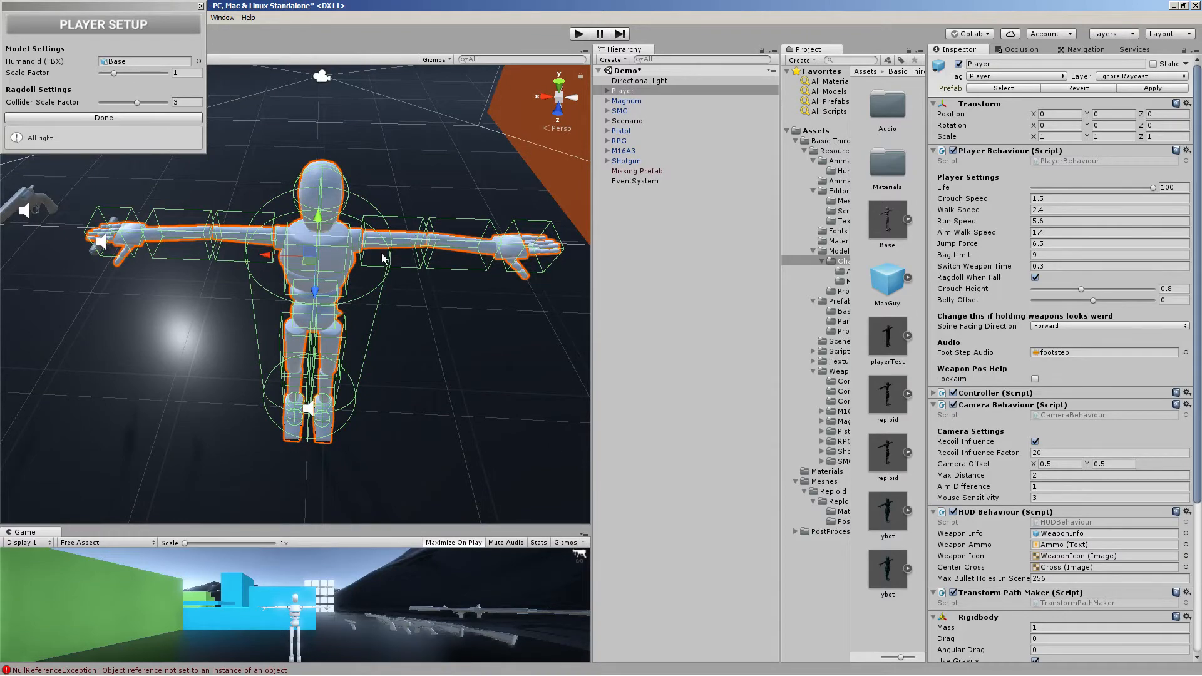
pyautogui.moveTo(384, 257); pyautogui.dragTo(488, 228, button='right')
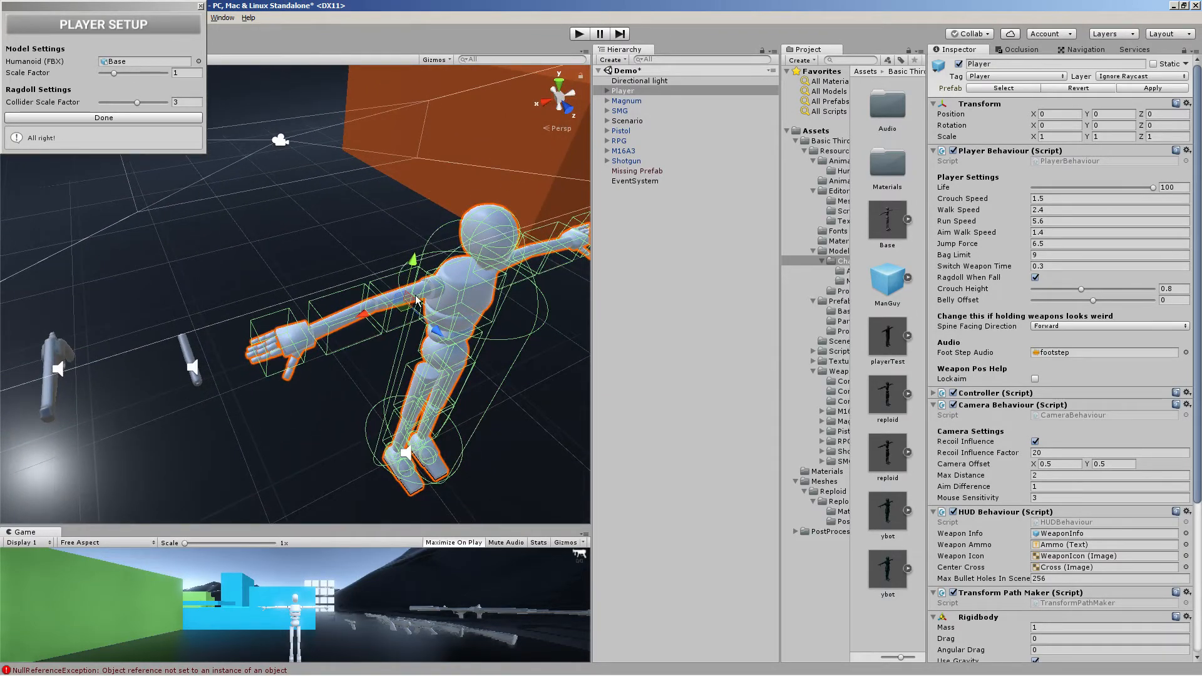
pyautogui.moveTo(297, 349); pyautogui.dragTo(358, 432, button='right')
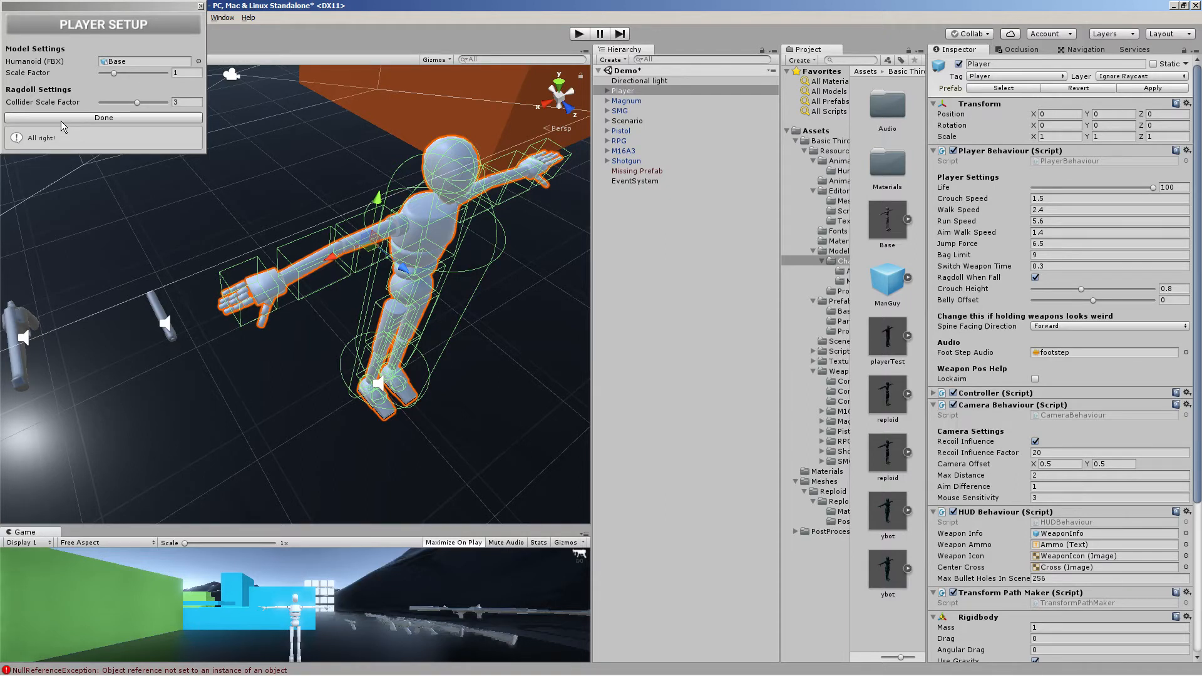
pyautogui.click(114, 73)
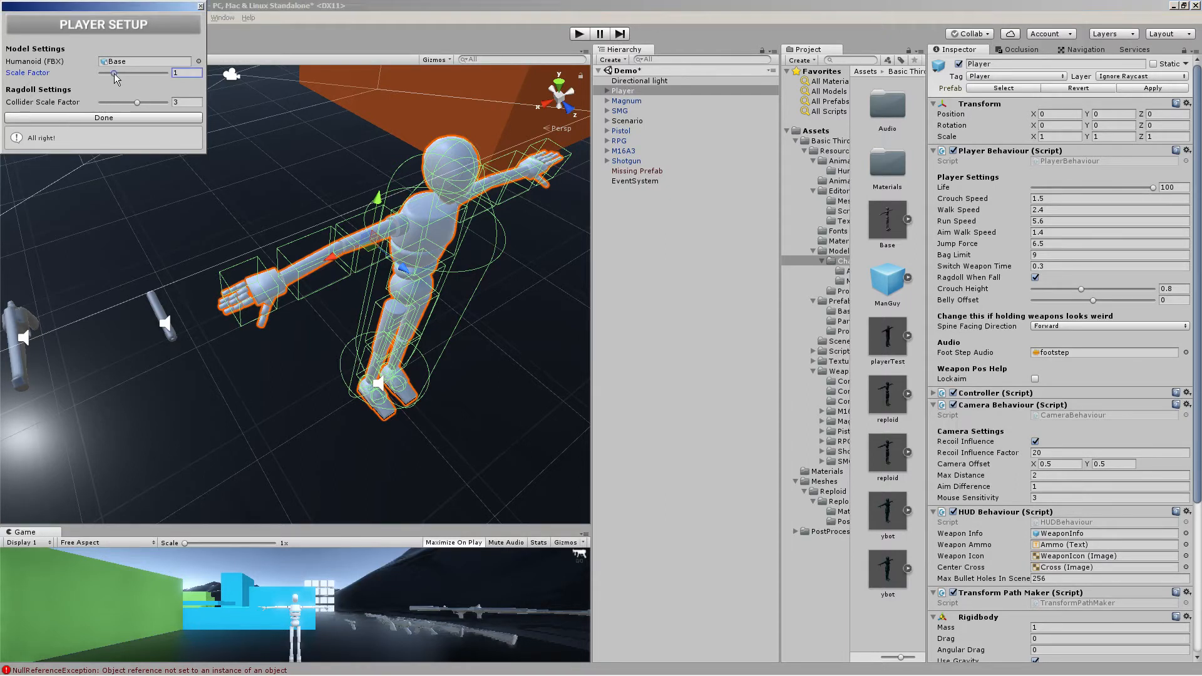
pyautogui.click(116, 120)
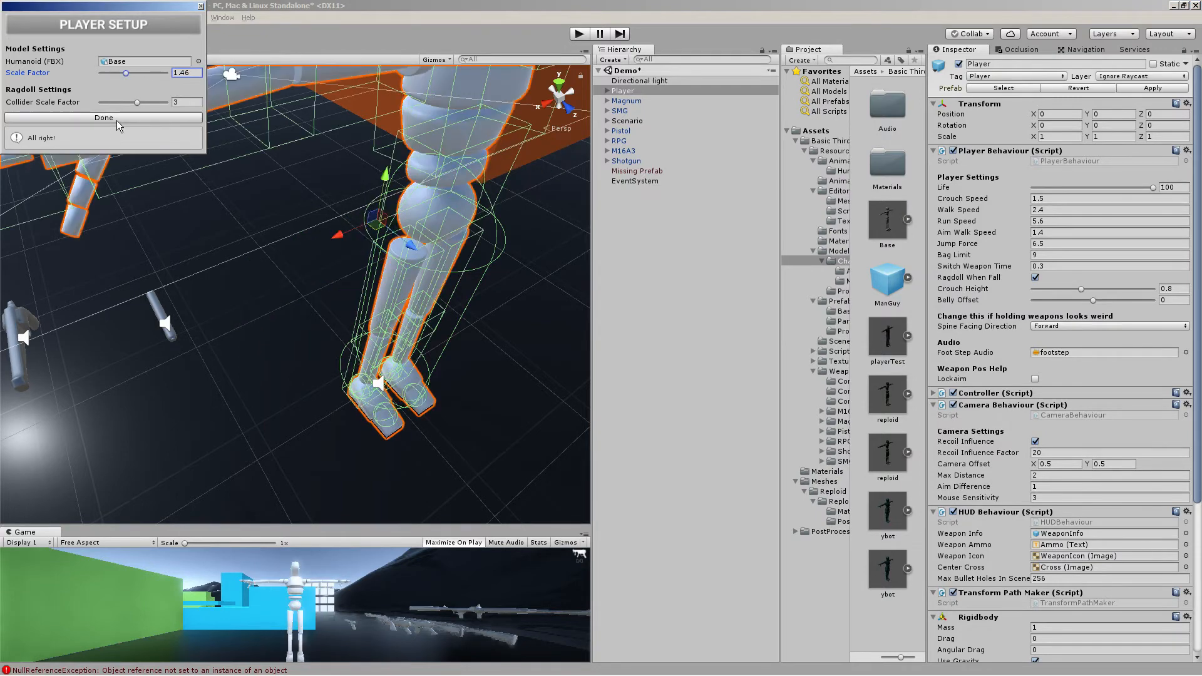
pyautogui.moveTo(351, 216); pyautogui.dragTo(314, 143, button='right')
pyautogui.press('s')
pyautogui.press('w')
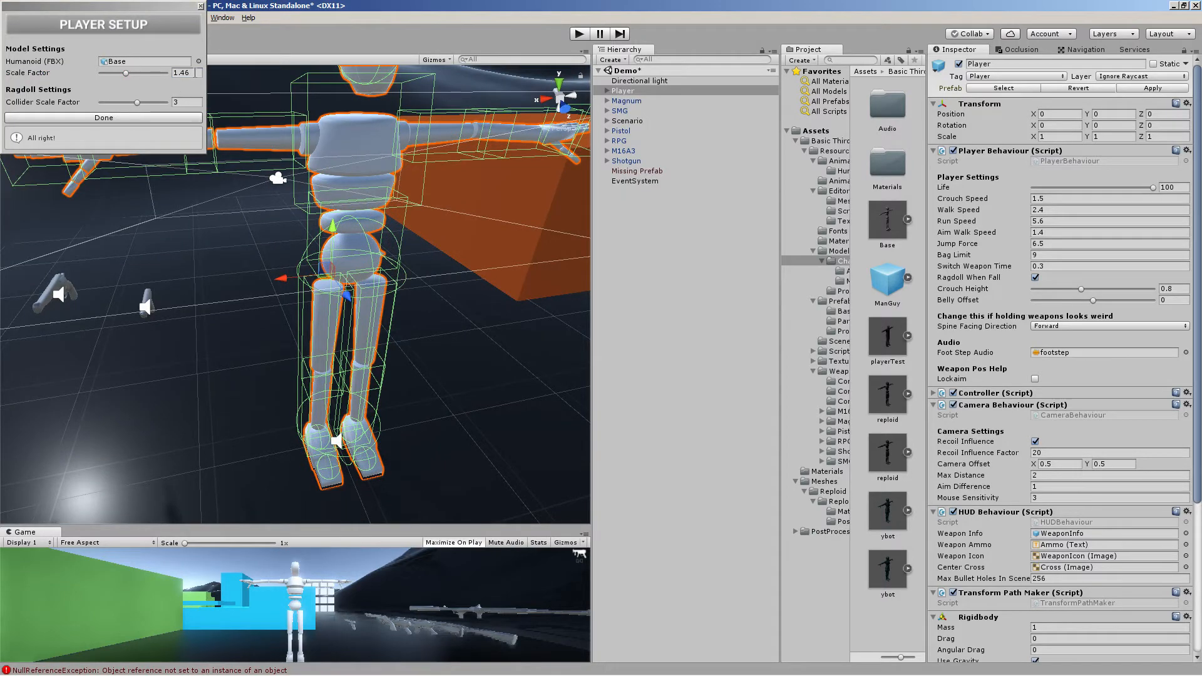
# Set the Player Setup Scale Factor to 1 and complete the setup again
pyautogui.moveTo(194, 73); pyautogui.dragTo(151, 55)
pyautogui.write('1')
pyautogui.click(157, 121)
pyautogui.press('w')
pyautogui.moveTo(363, 280); pyautogui.dragTo(378, 206, button='right')
pyautogui.scroll(-6, 377, 162)
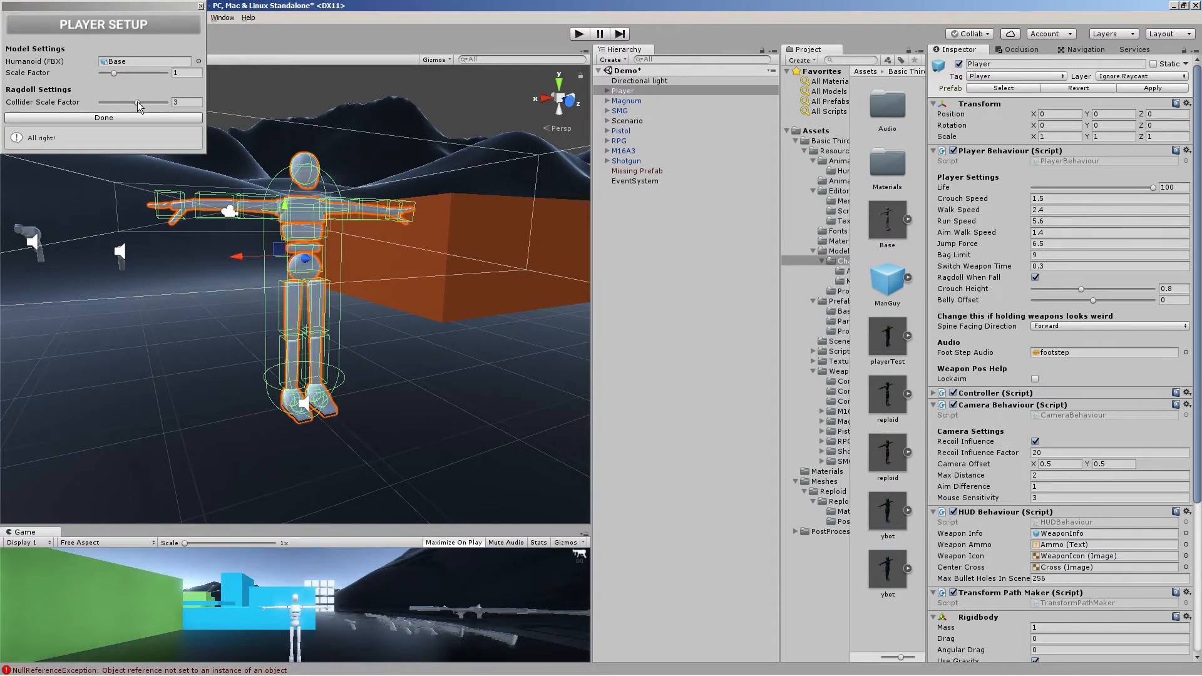
# Set the Collider Scale Factor to 3 and complete the Player Setup again
pyautogui.moveTo(137, 101); pyautogui.dragTo(148, 102)
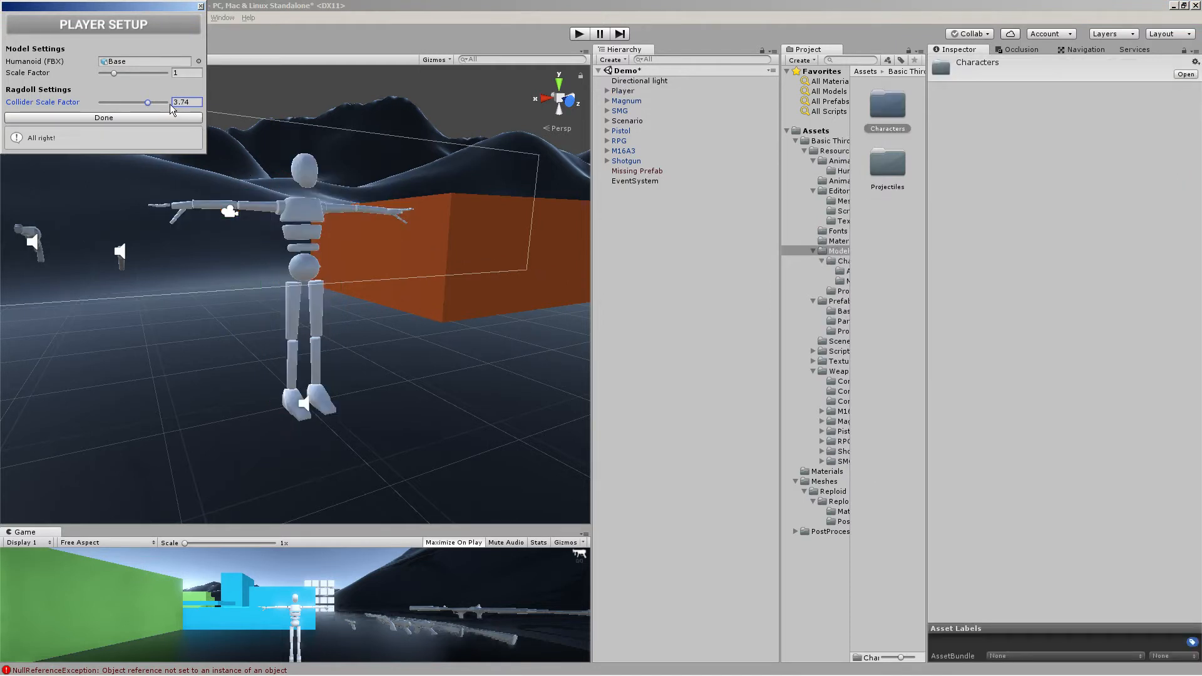
pyautogui.click(176, 102)
pyautogui.write('3')
pyautogui.click(164, 117)
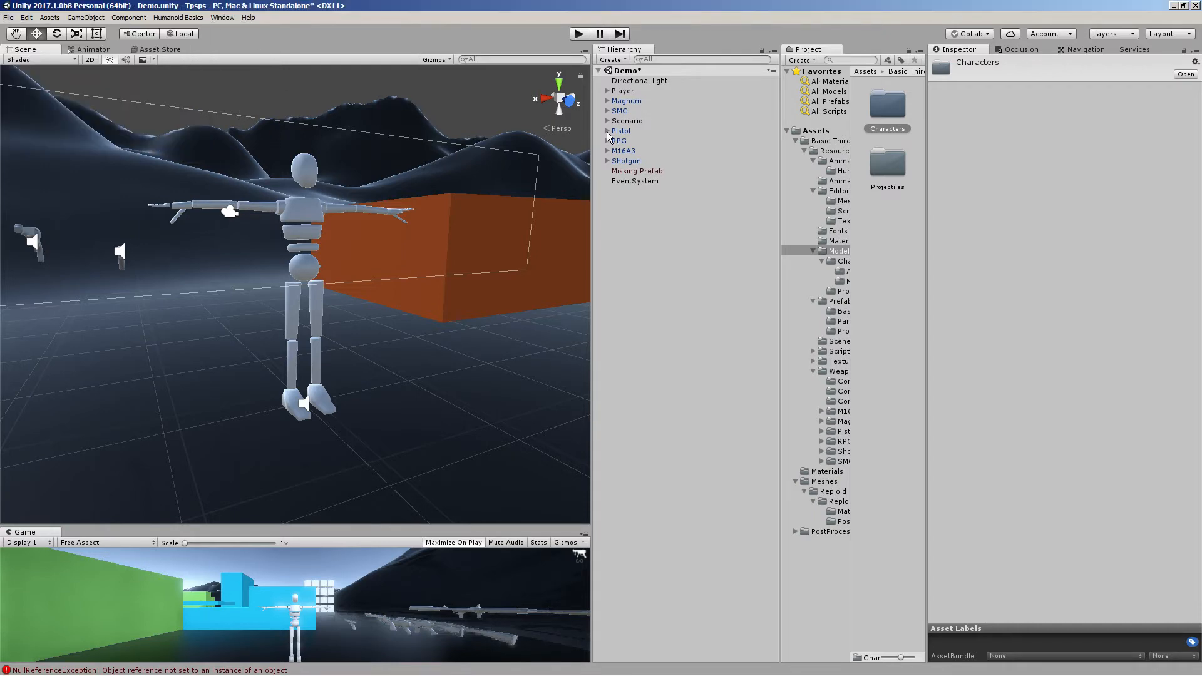
# Start Play mode and move the player character around the level
pyautogui.doubleClick(622, 92)
pyautogui.scroll(6, 445, 204)
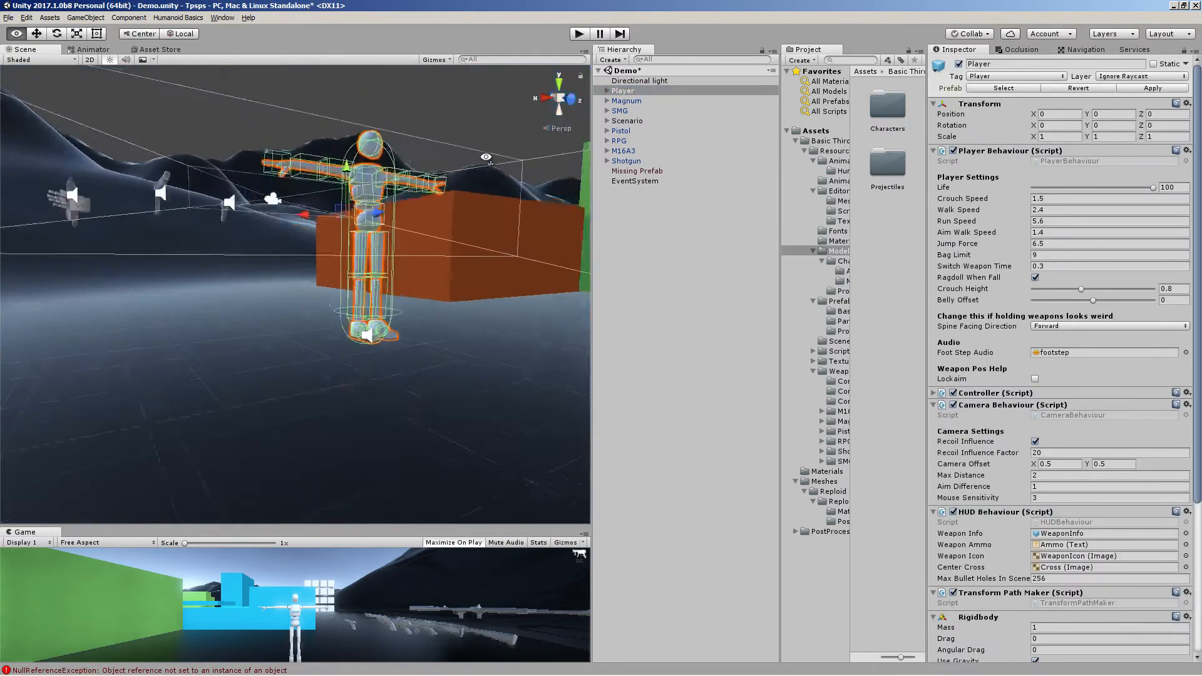
pyautogui.moveTo(443, 208); pyautogui.dragTo(667, 256, button='right')
pyautogui.click(578, 35)
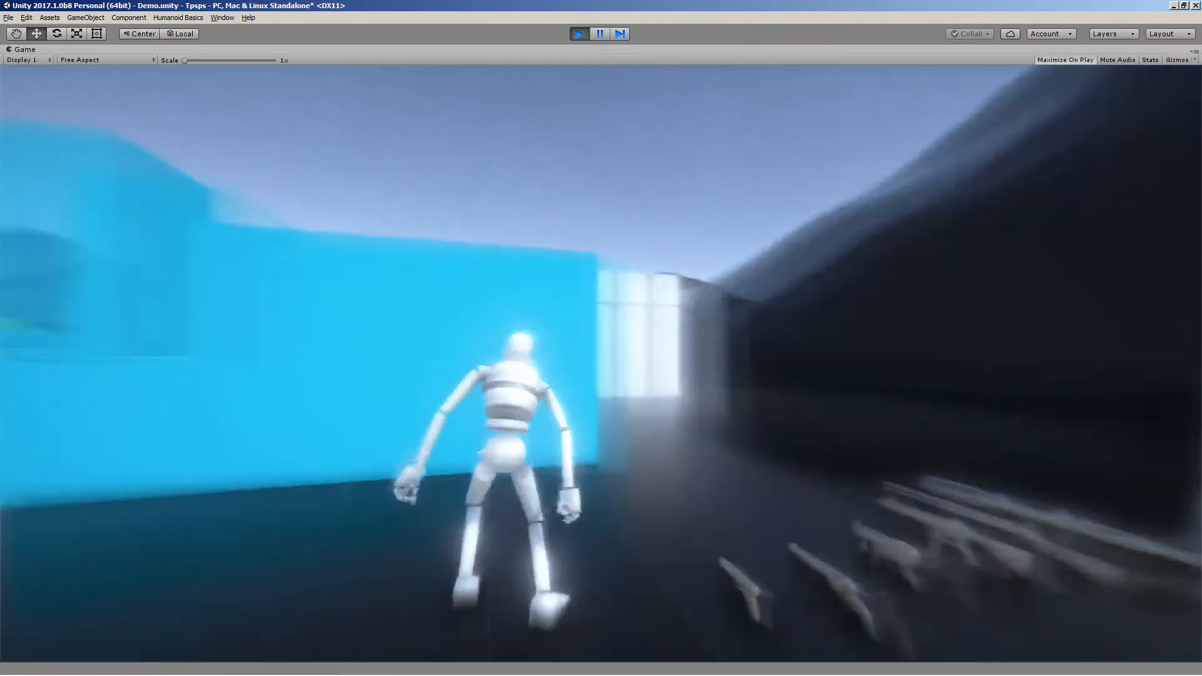
pyautogui.press('d')
pyautogui.press('a')
pyautogui.press('e')
pyautogui.press('d')
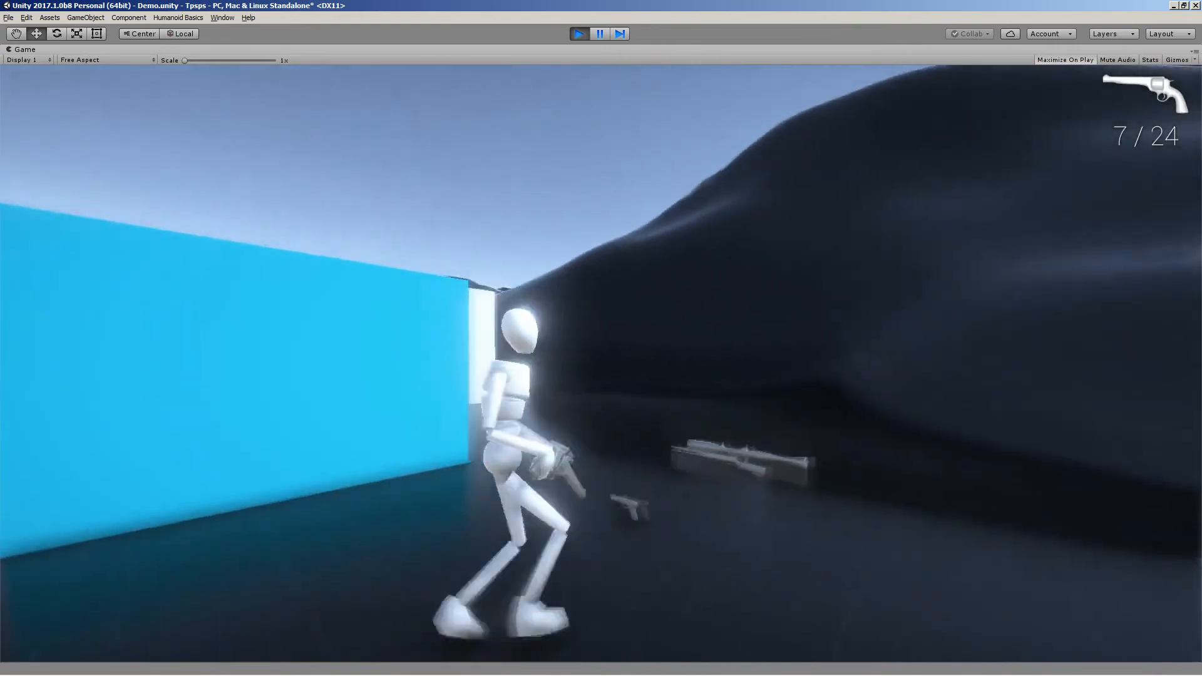
# Switch the character to the rifle, then aim and fire it while moving
pyautogui.press('w')
pyautogui.press('d')
pyautogui.press('2')
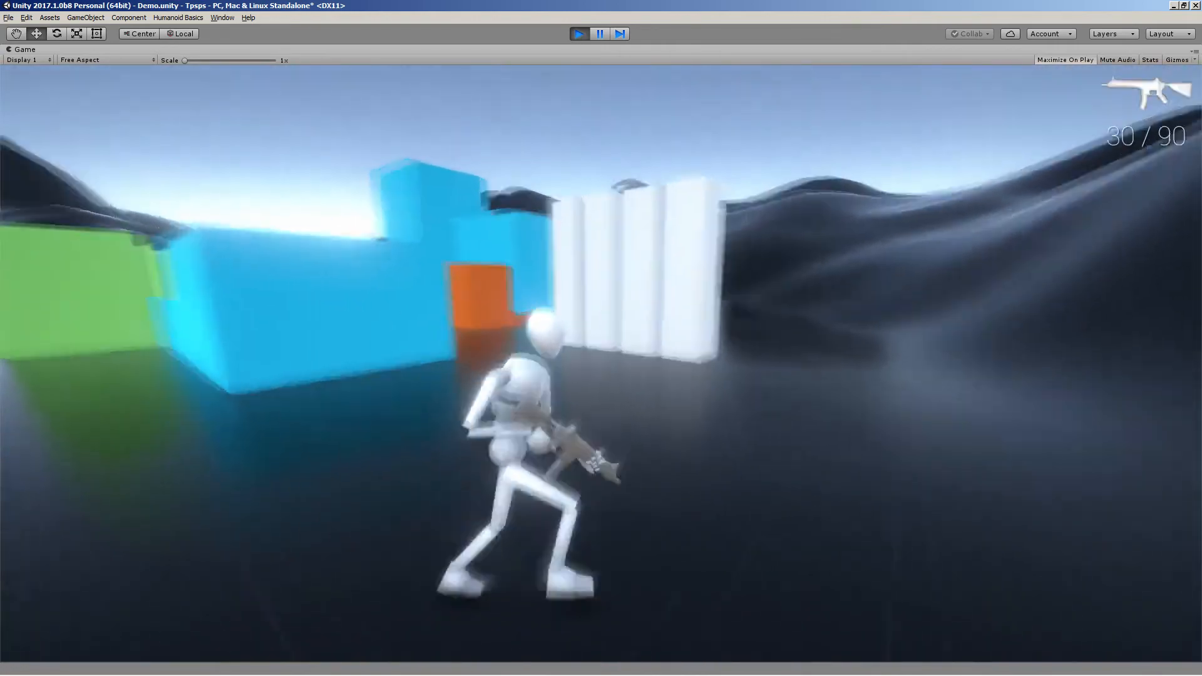
pyautogui.rightClick(601, 364)
pyautogui.click(601, 363)
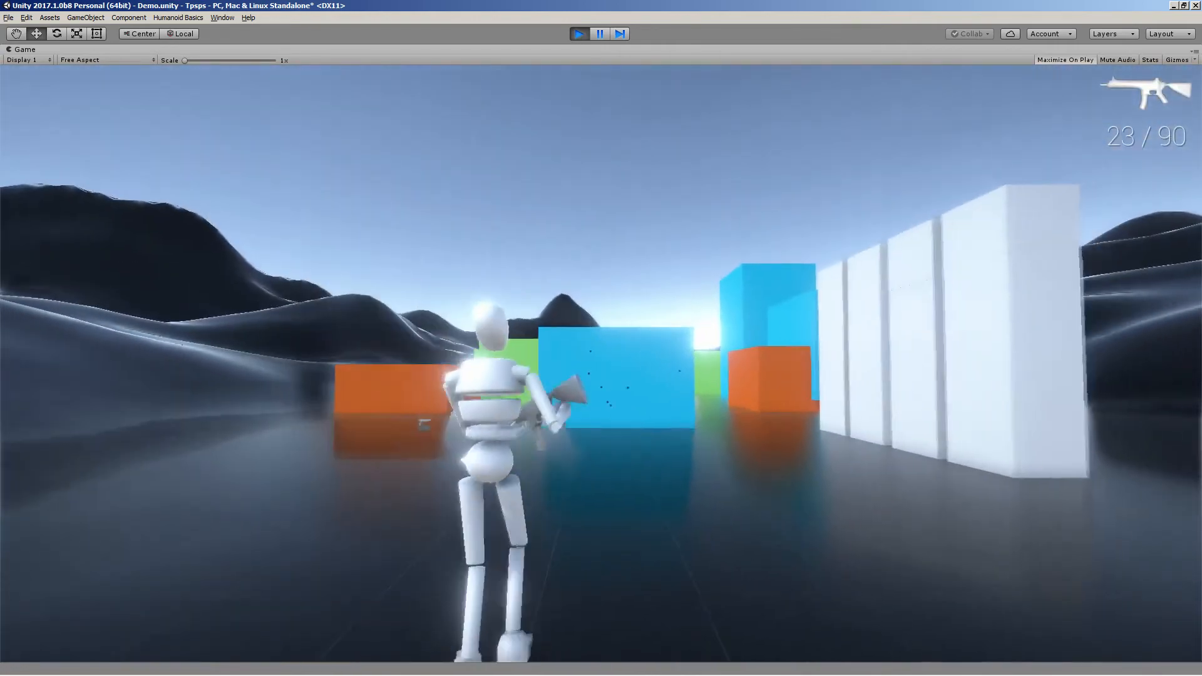
pyautogui.press('a')
pyautogui.press('d')
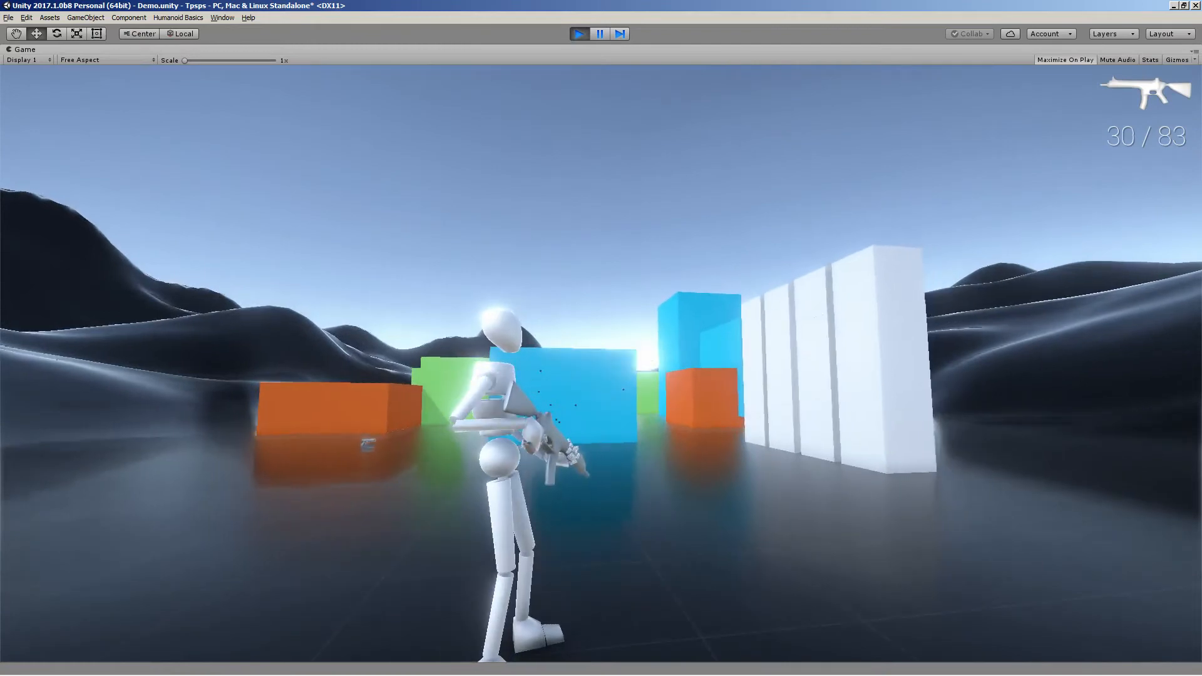
# Run the character around the level and jump onto the orange block
pyautogui.press('w')
pyautogui.press('w')
pyautogui.press('a')
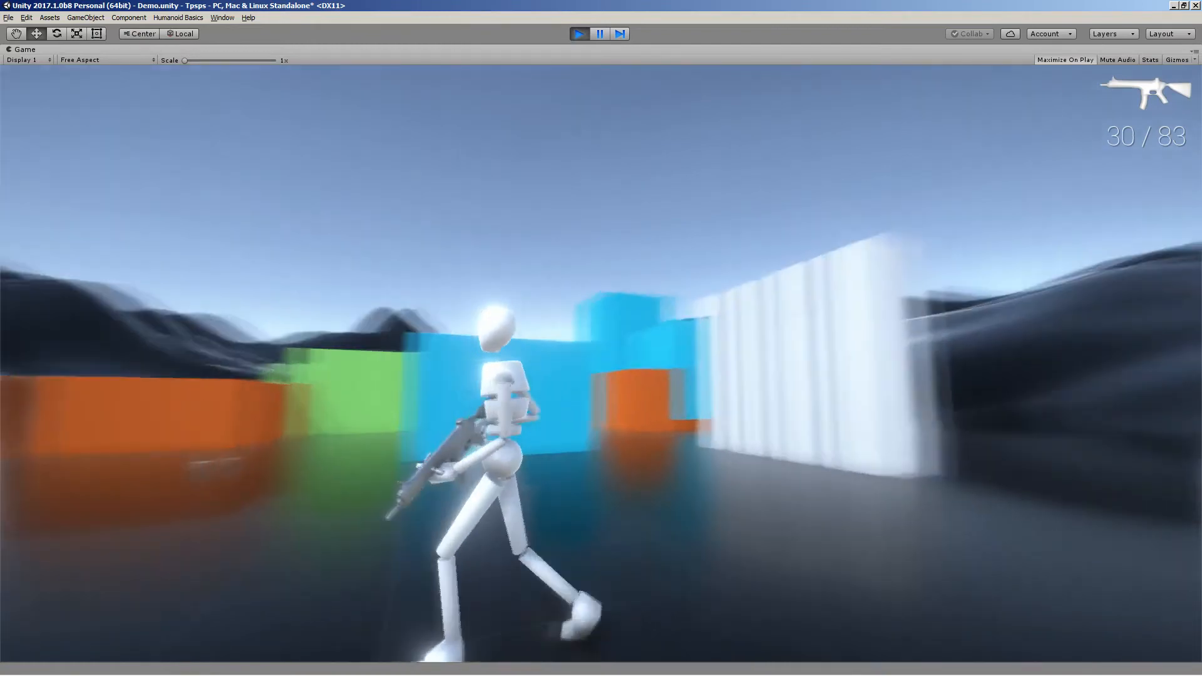
pyautogui.press('s')
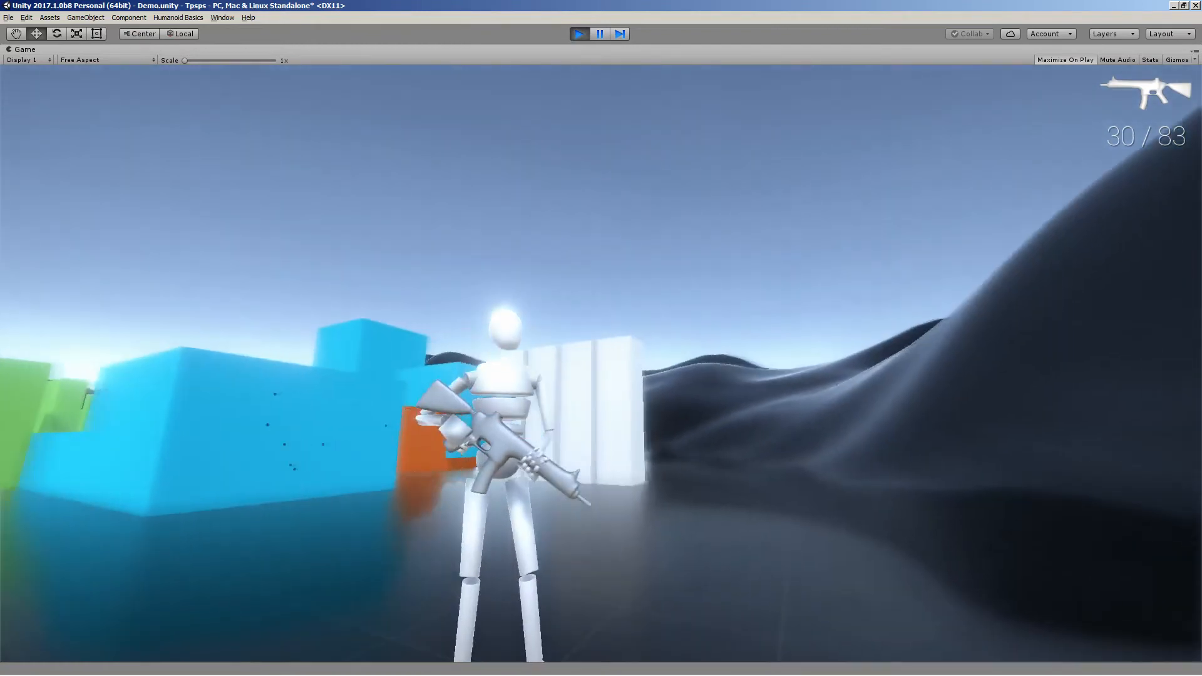
pyautogui.press('s')
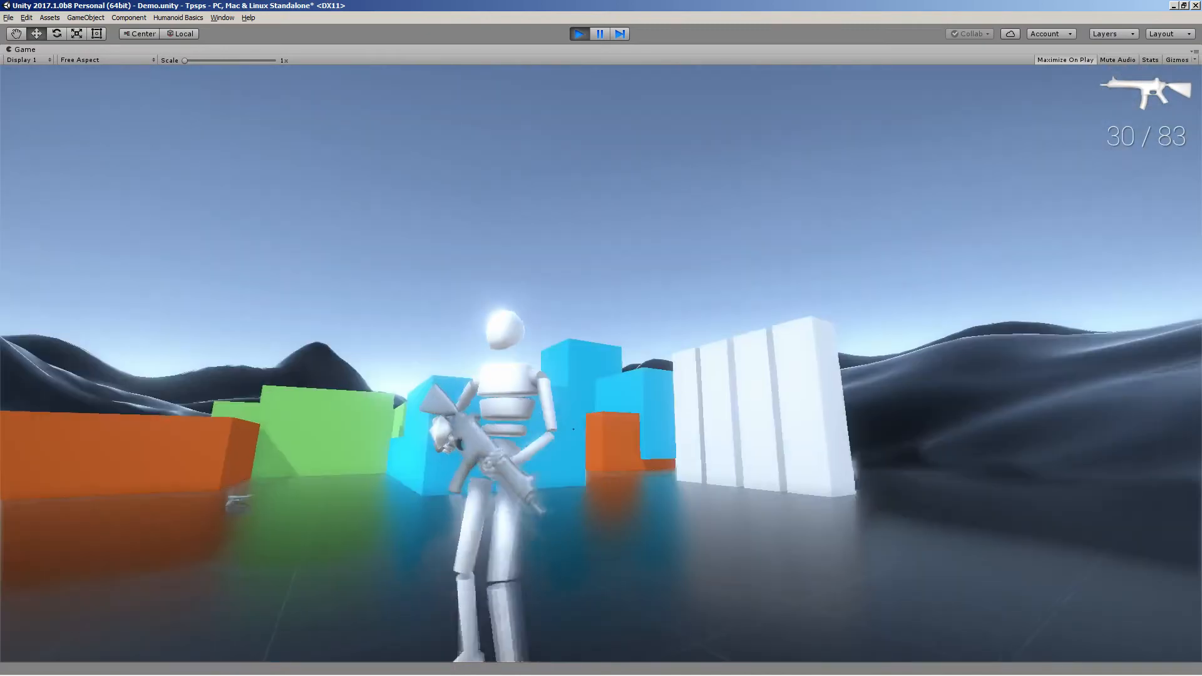
pyautogui.press('w')
pyautogui.press('d')
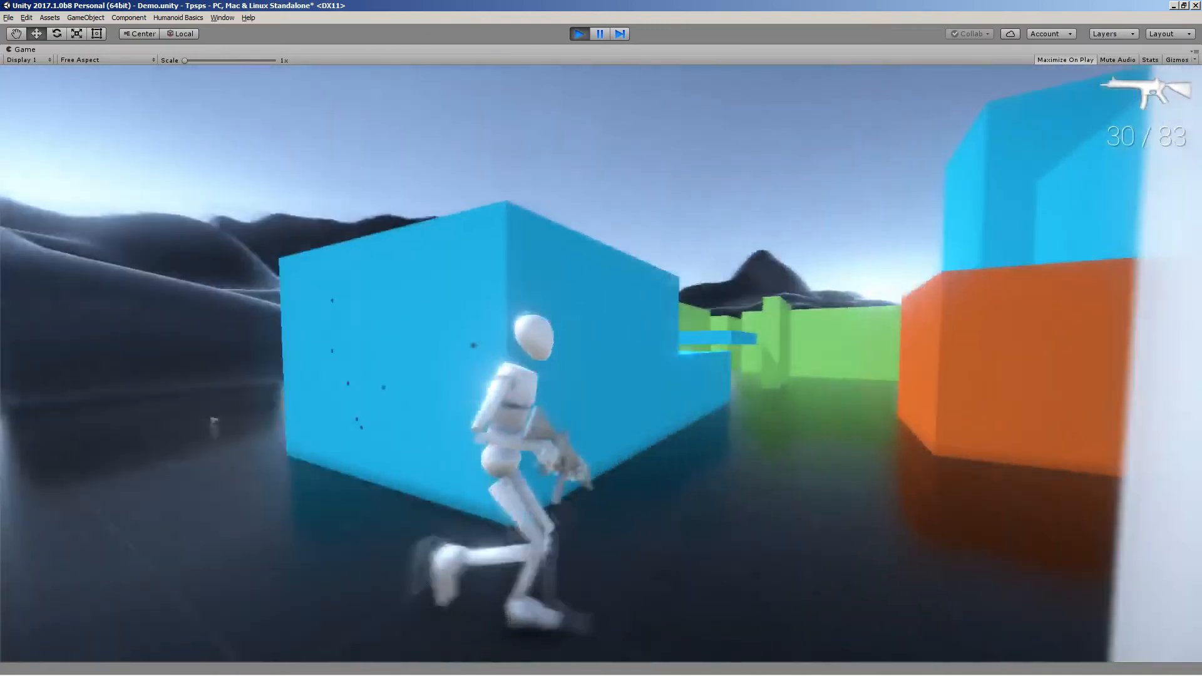
pyautogui.press('w')
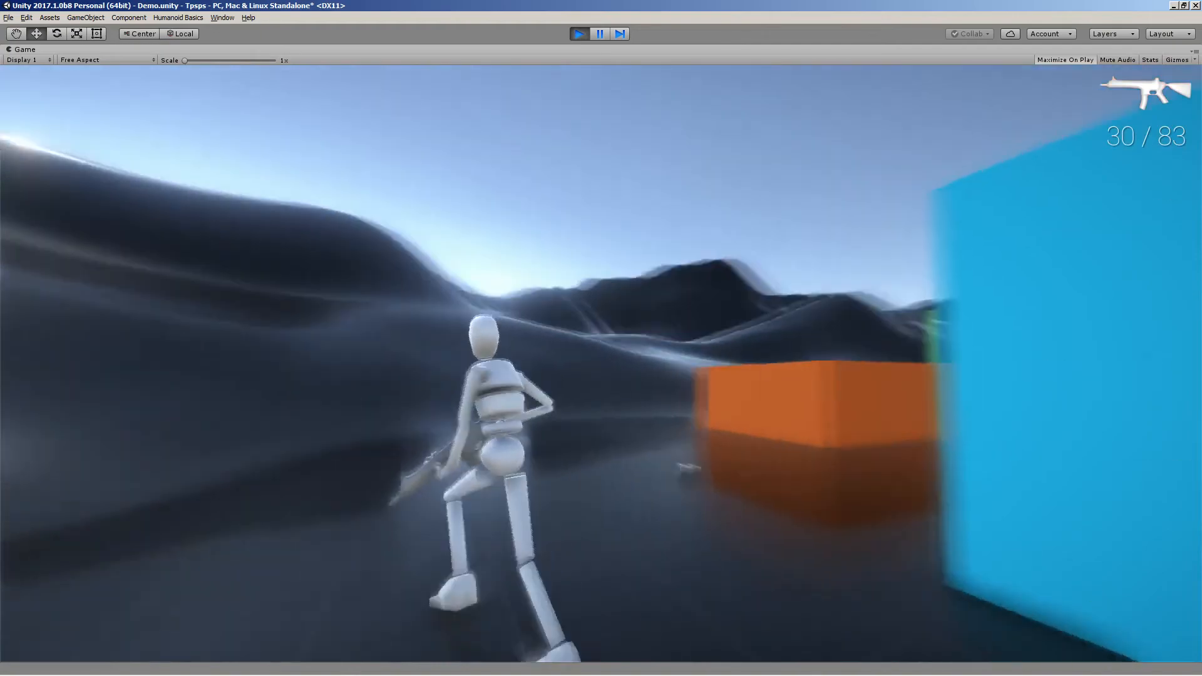
pyautogui.press('space')
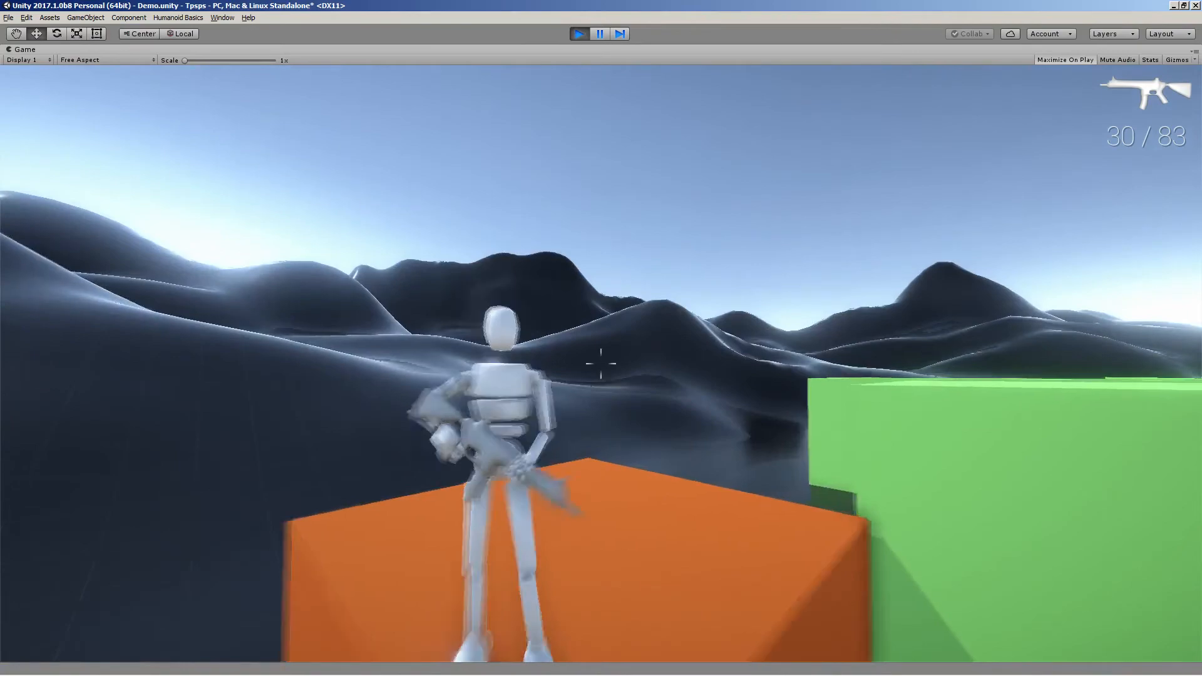
# Fire and reload the rifle, then aim and shoot it again while strafing
pyautogui.click(601, 363)
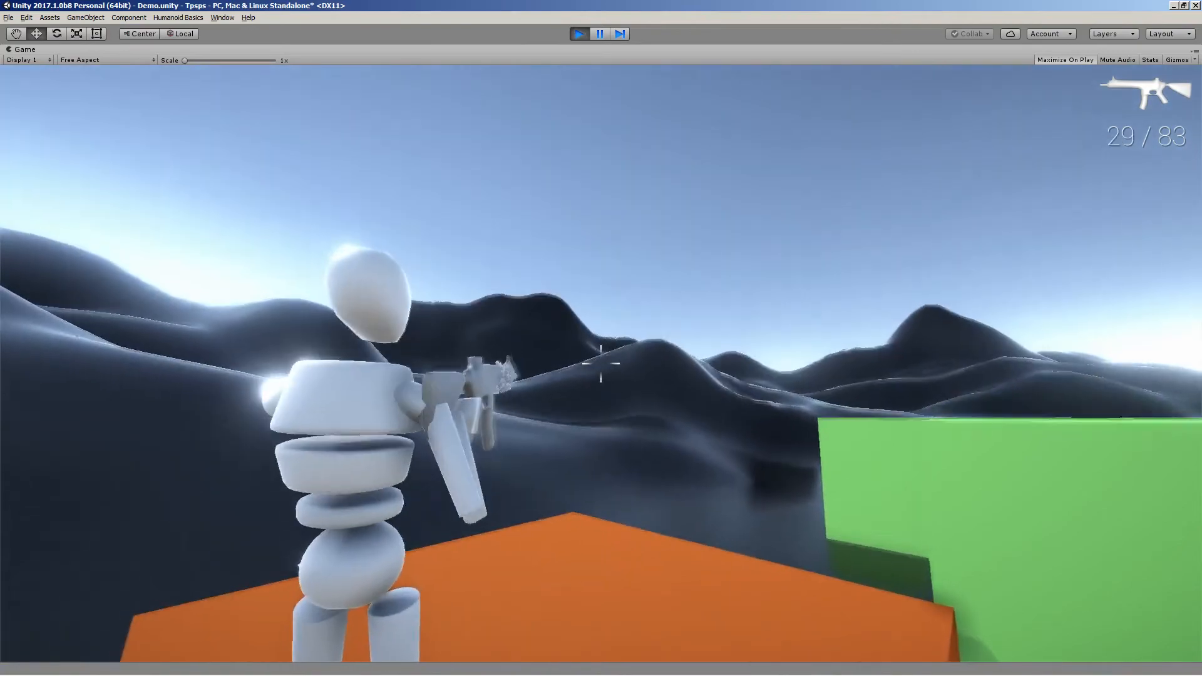
pyautogui.press('s')
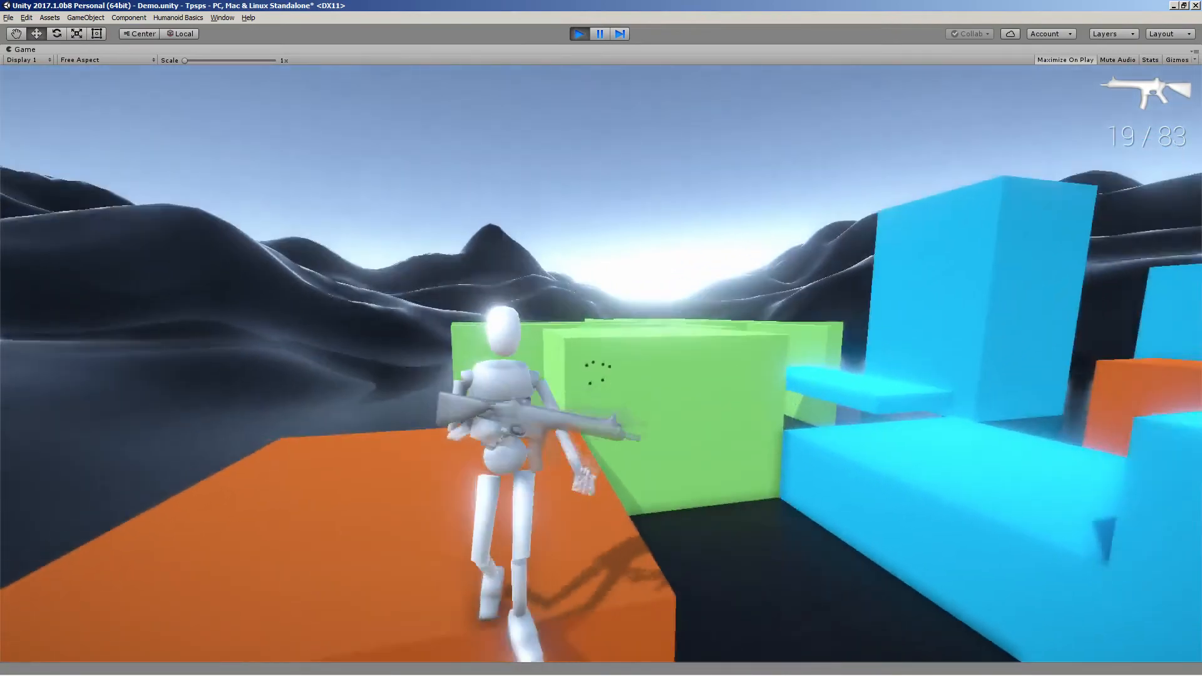
pyautogui.press('r')
pyautogui.press('d')
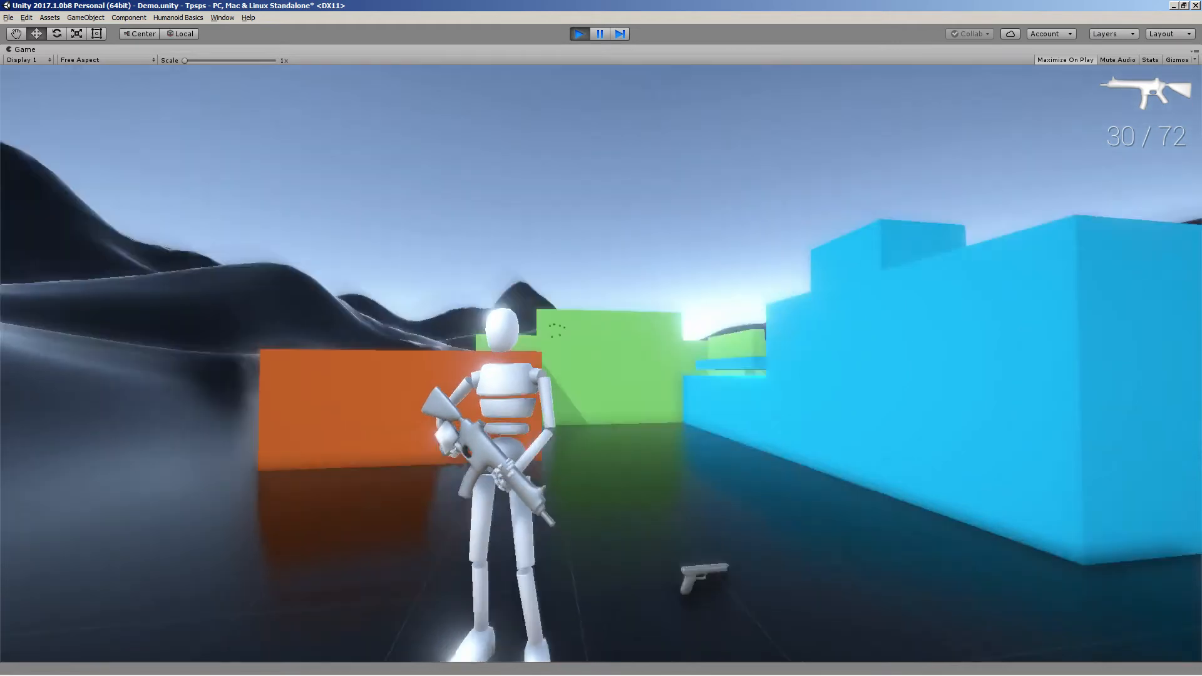
pyautogui.rightClick(601, 364)
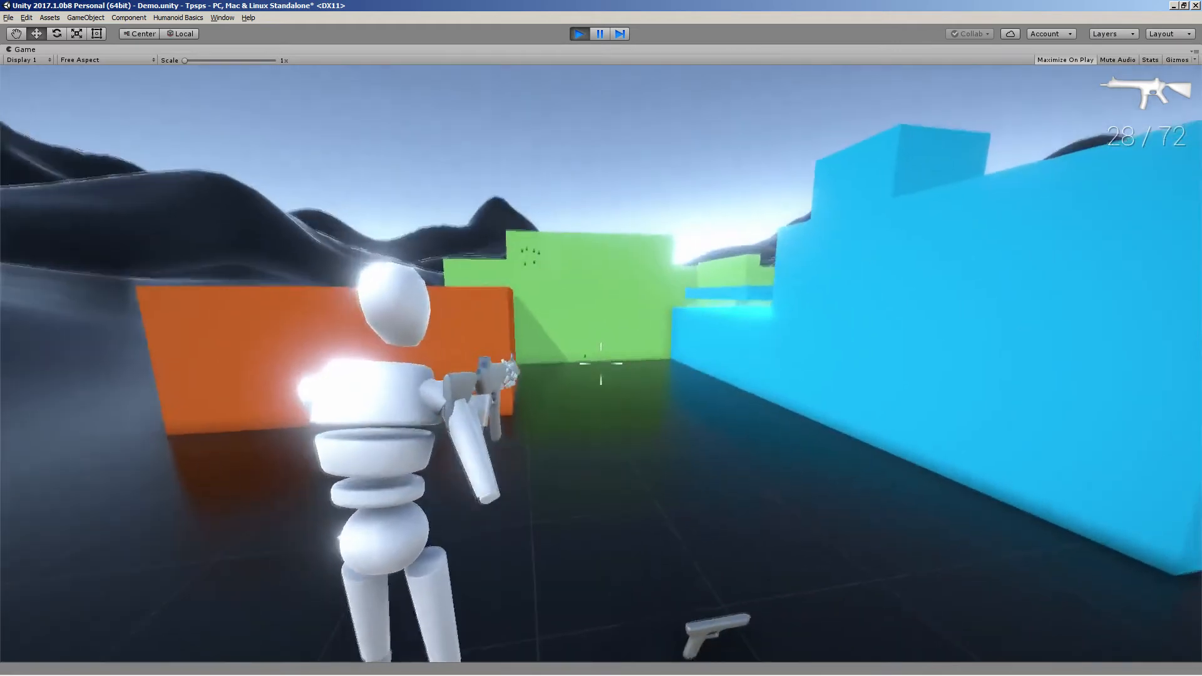
pyautogui.click(601, 363)
pyautogui.press('d')
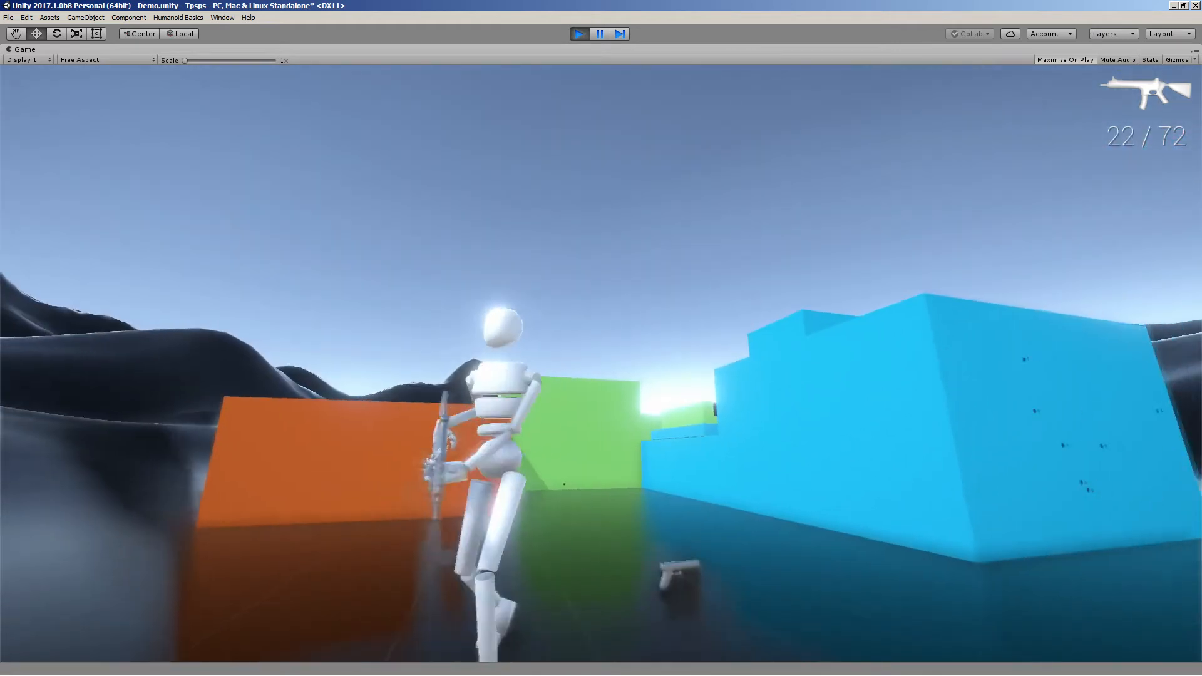
# Switch to the submachine gun, aim and fire it, then reload while running forward
pyautogui.press('2')
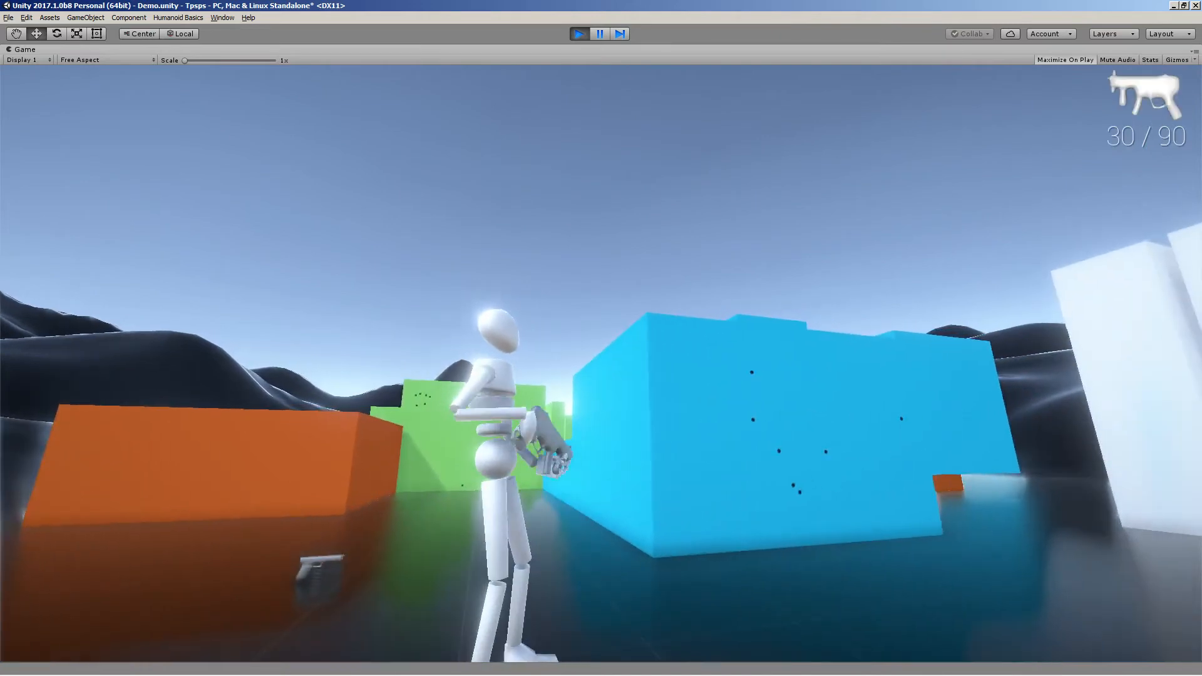
pyautogui.rightClick(601, 363)
pyautogui.click(601, 363)
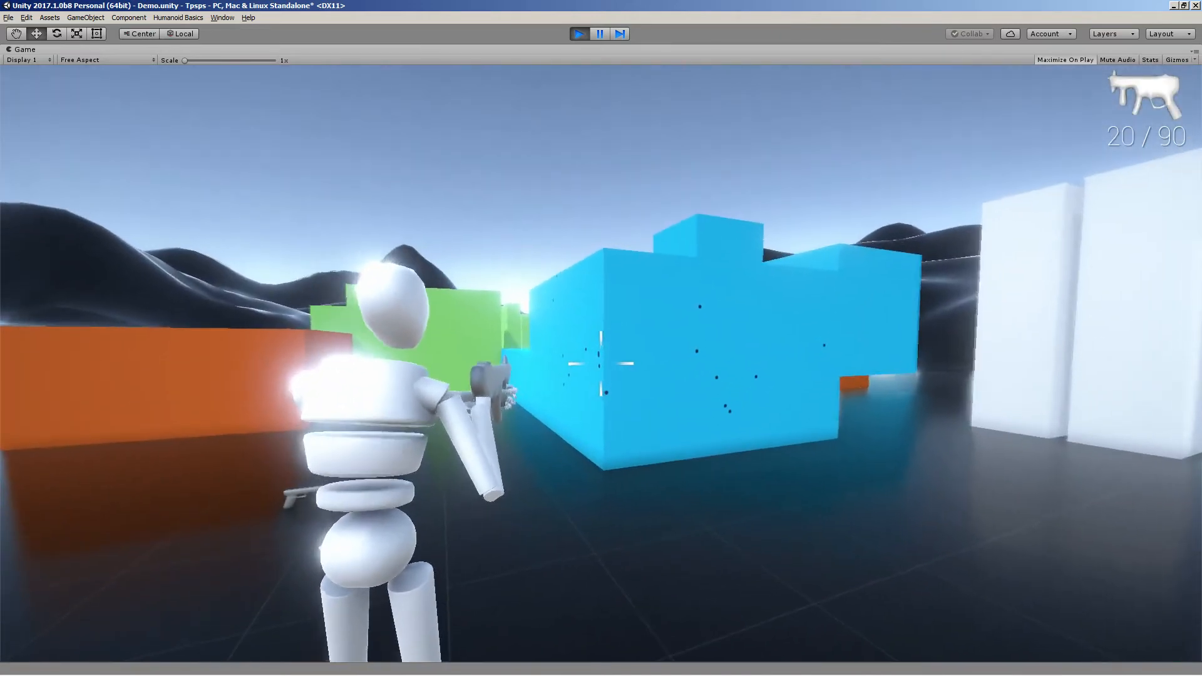
pyautogui.press('w')
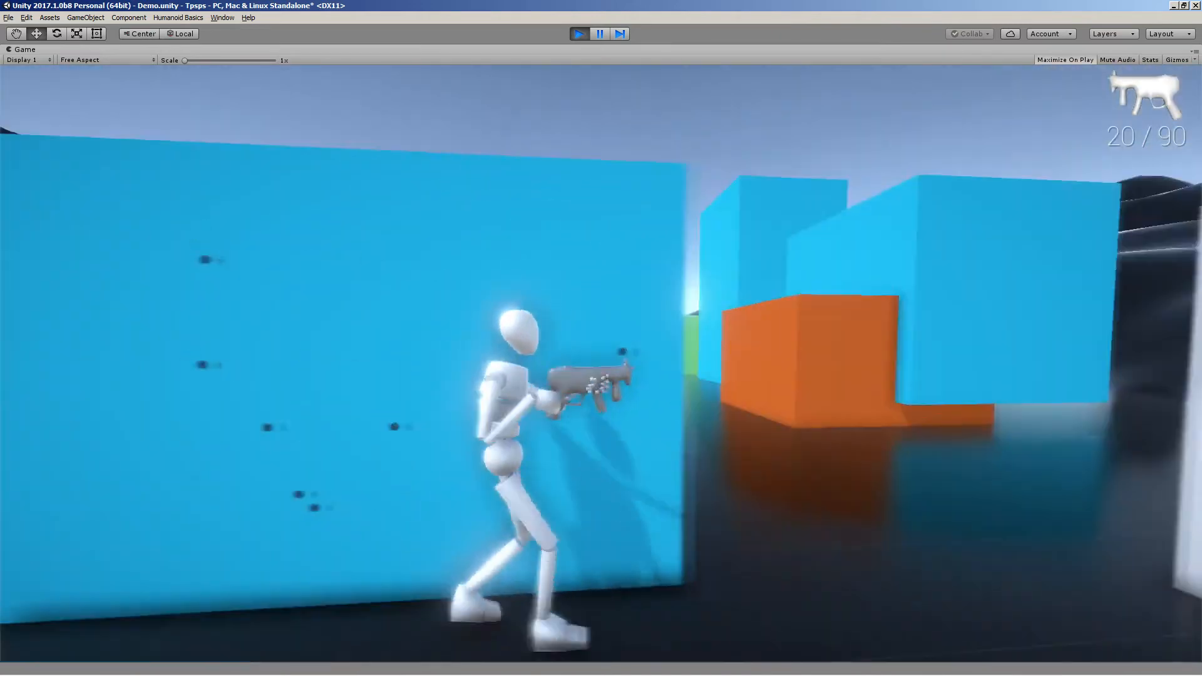
pyautogui.press('r')
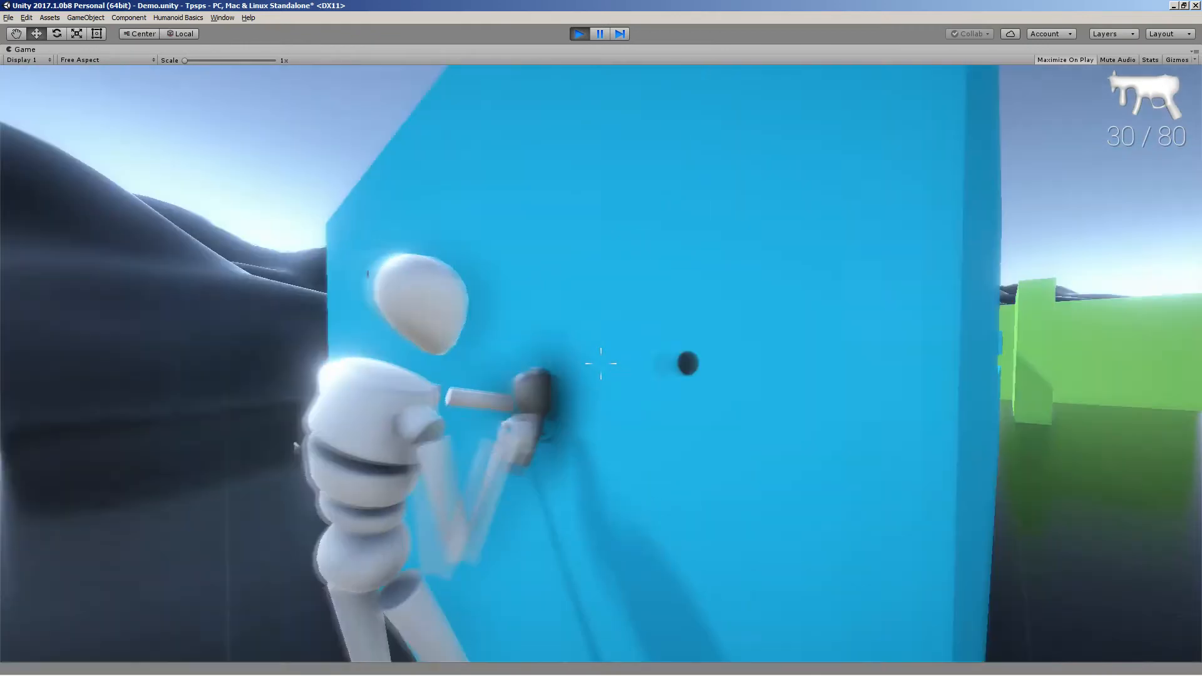
pyautogui.rightClick(601, 364)
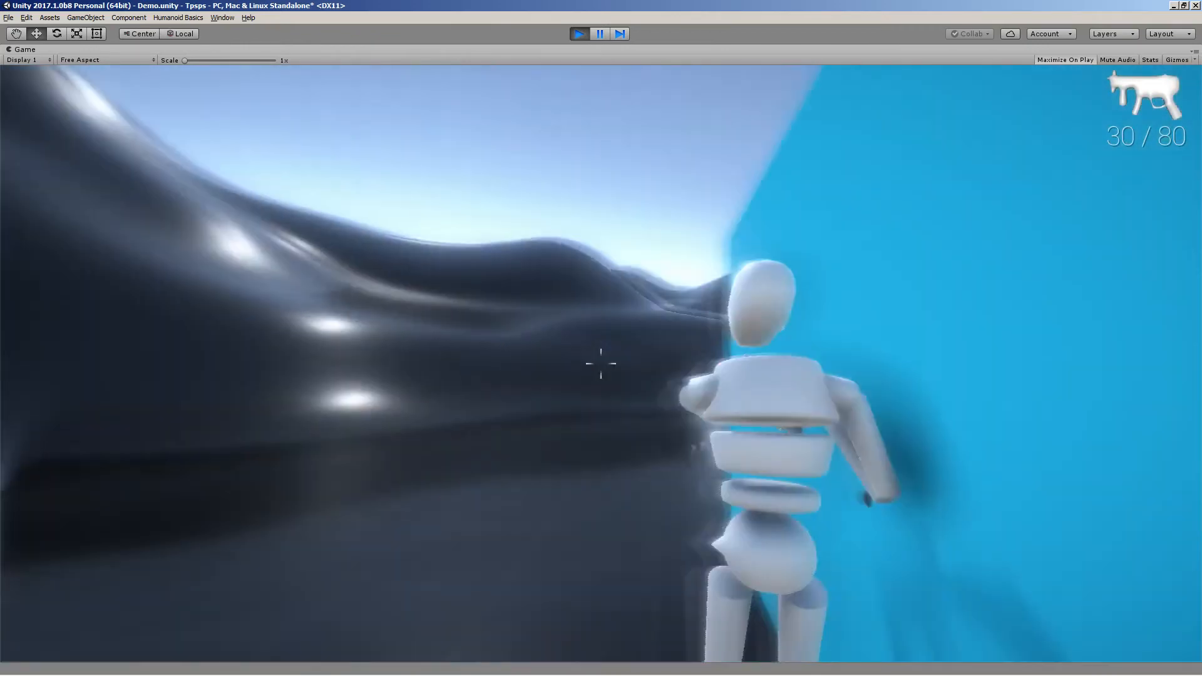
# Take cover against the blue wall, fire a burst around its corner, and reload
pyautogui.press('d')
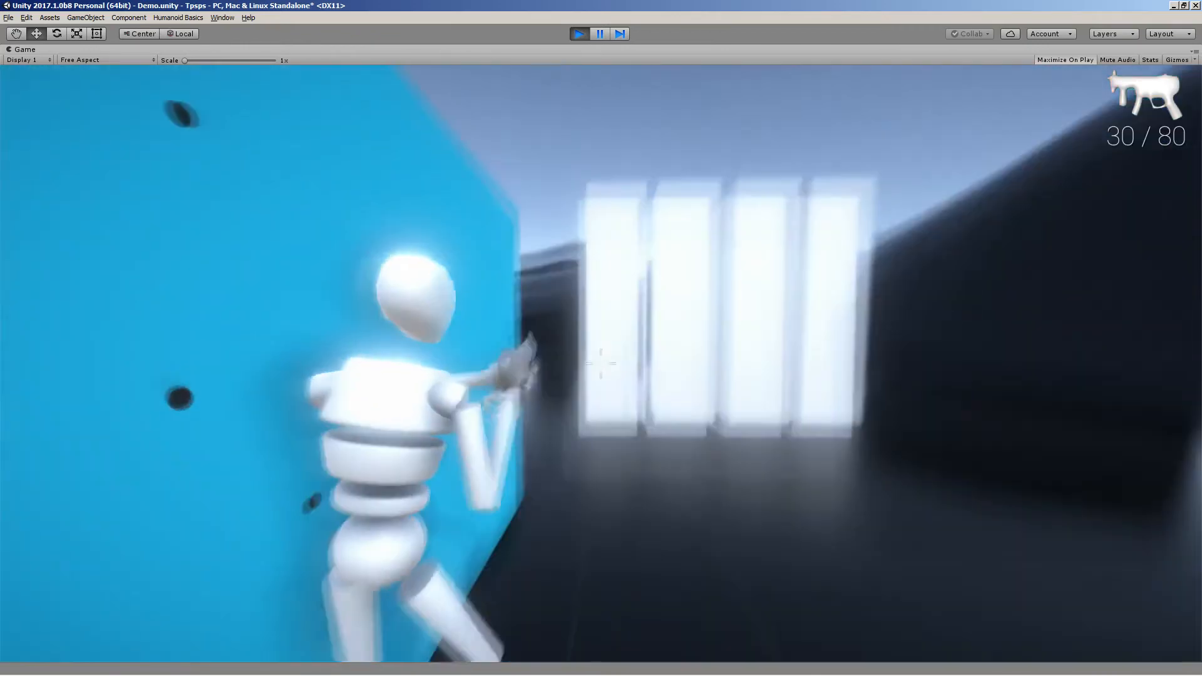
pyautogui.press('a')
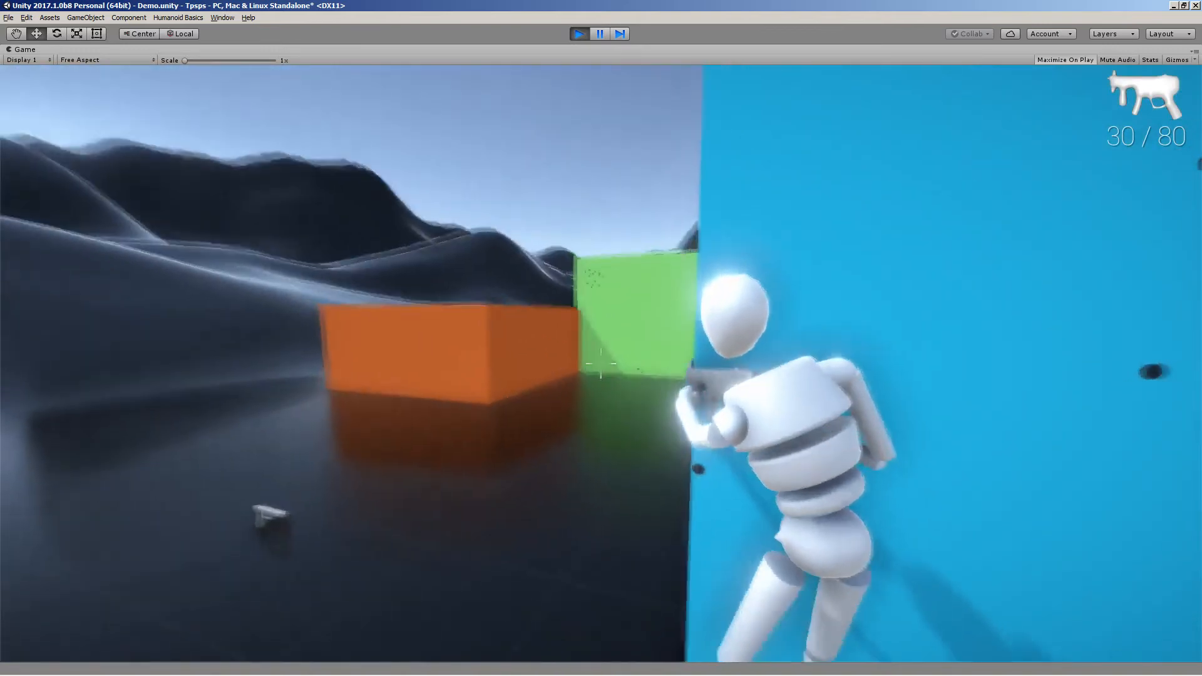
pyautogui.click(601, 363)
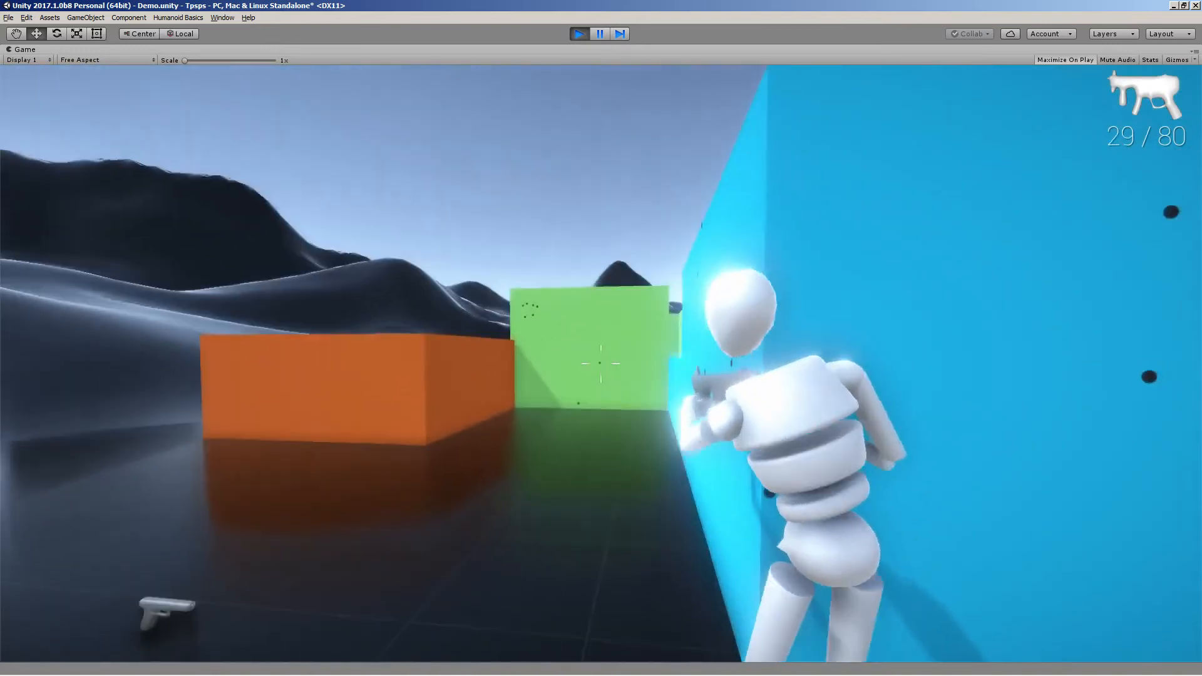
pyautogui.moveTo(601, 363); pyautogui.dragTo(601, 364)
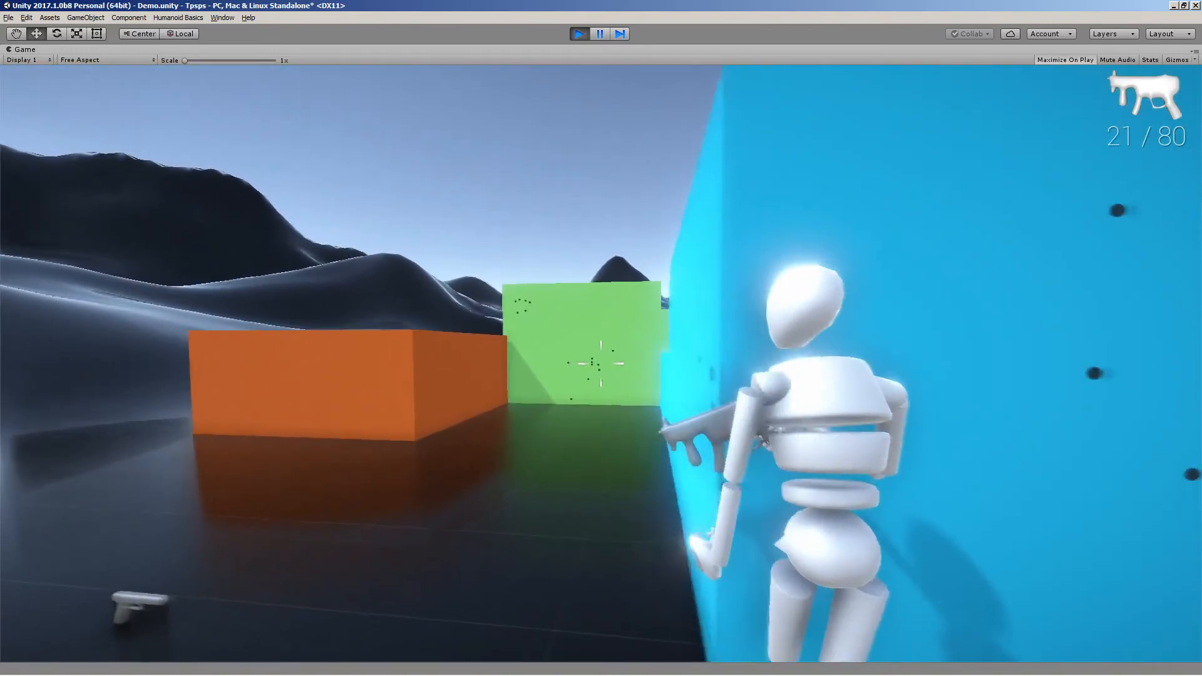
pyautogui.press('r')
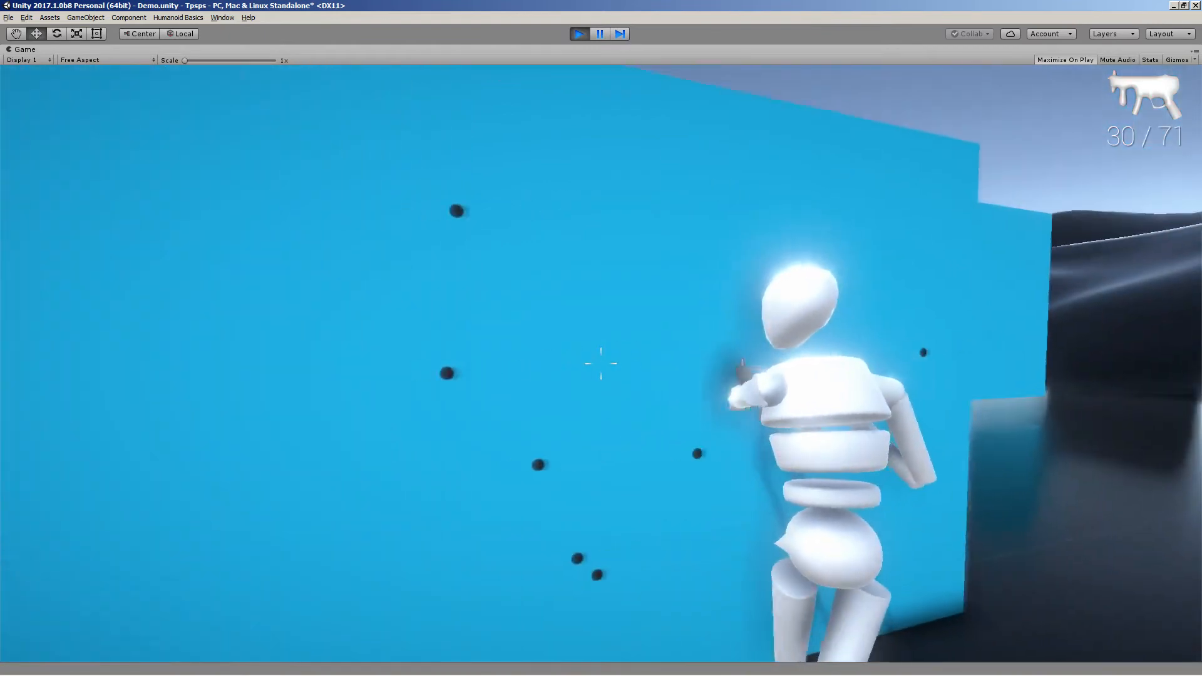
# Peek out from cover repeatedly, shooting at the blue wall, then back away and reload
pyautogui.press('d')
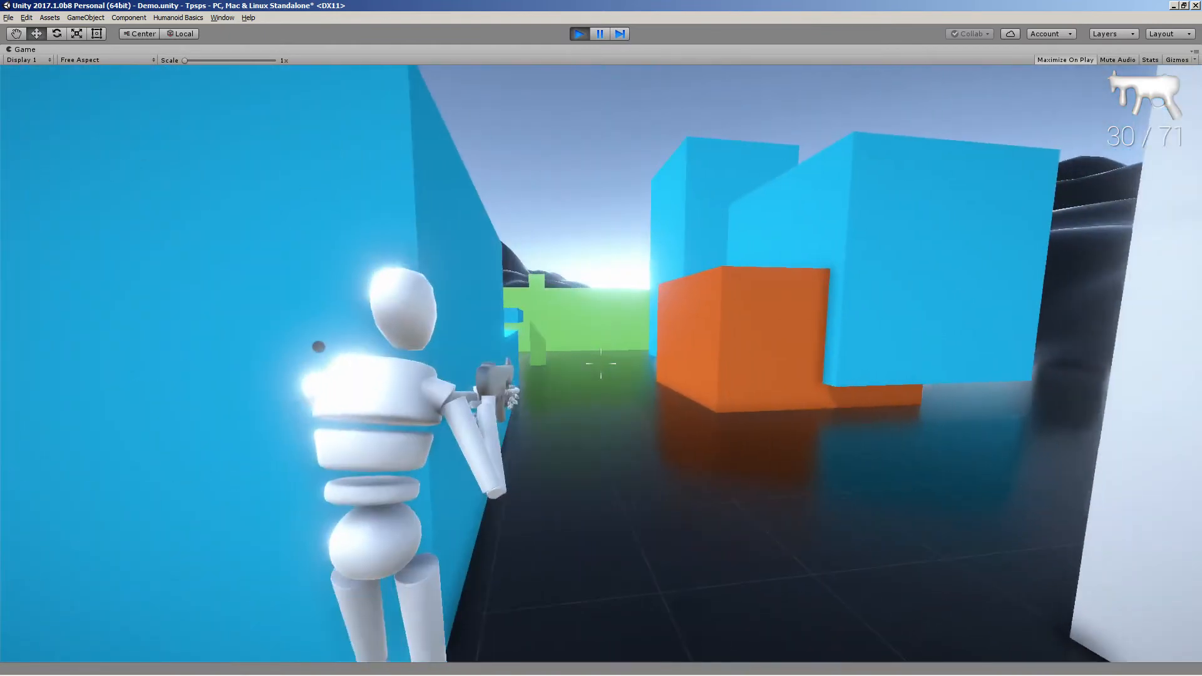
pyautogui.press('a')
pyautogui.press('d')
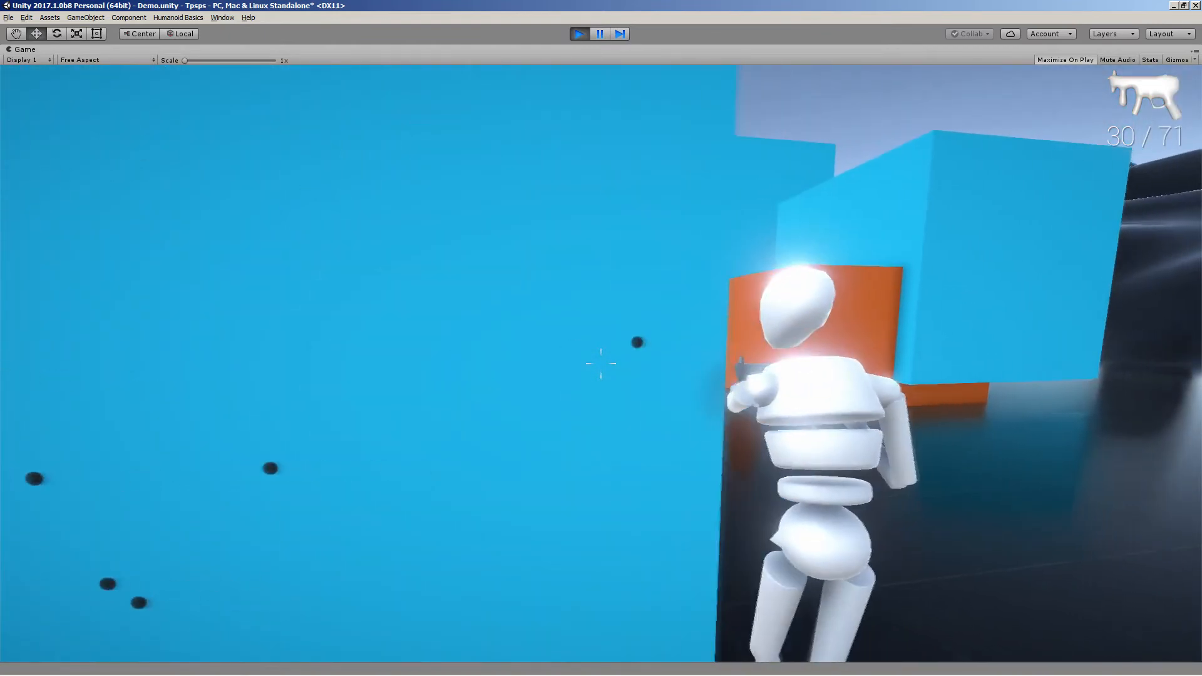
pyautogui.press('d')
pyautogui.click(601, 363)
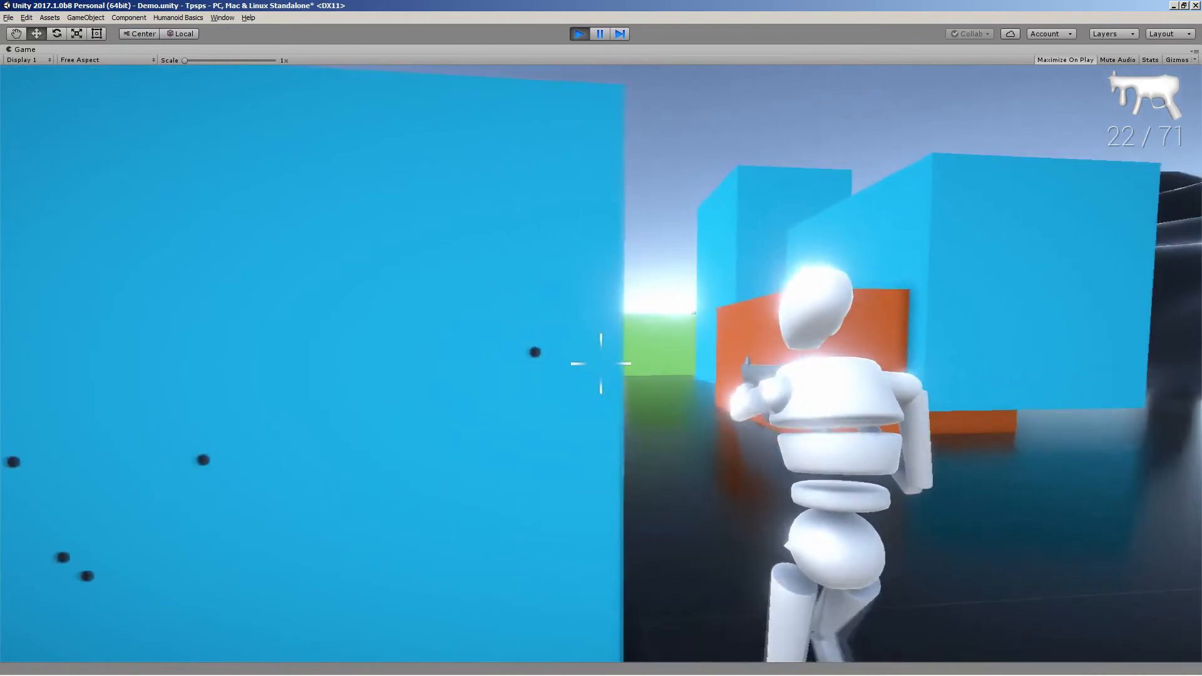
pyautogui.press('a')
pyautogui.press('d')
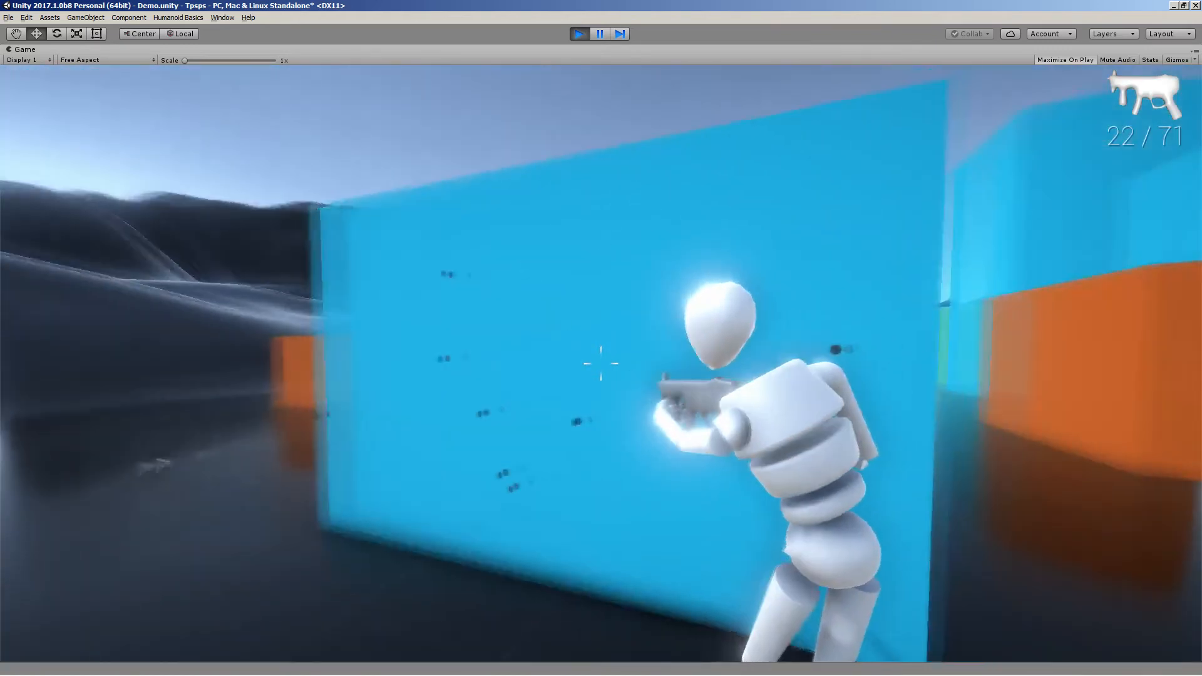
pyautogui.press('d')
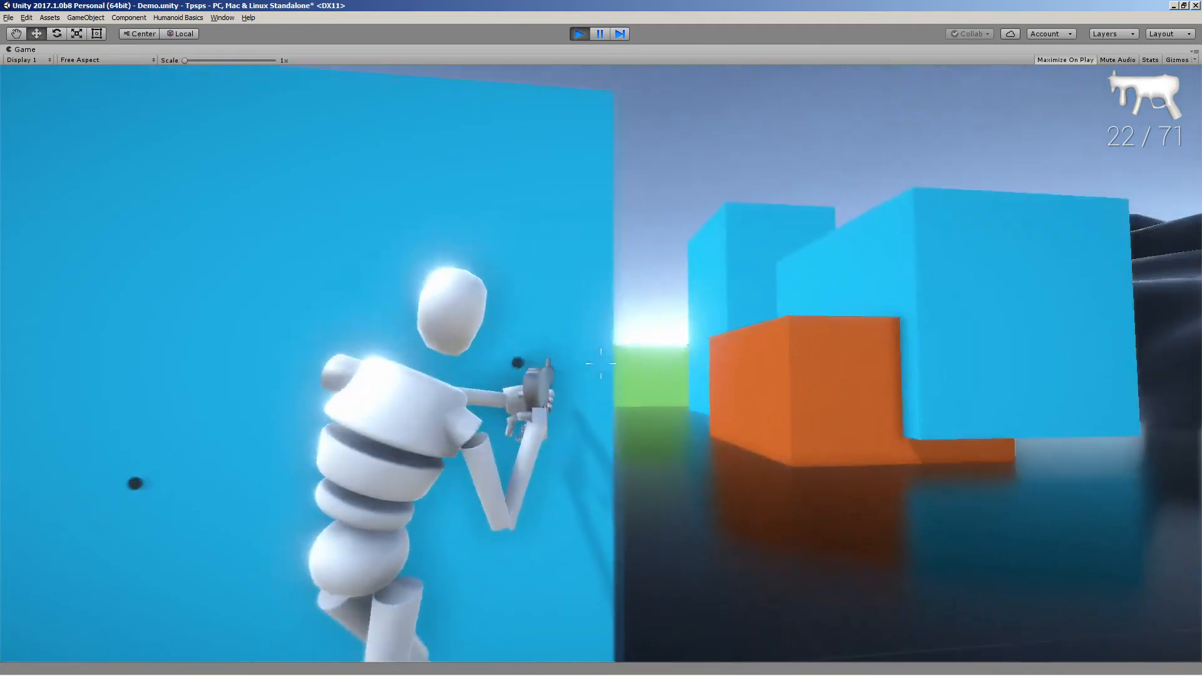
pyautogui.click(601, 363)
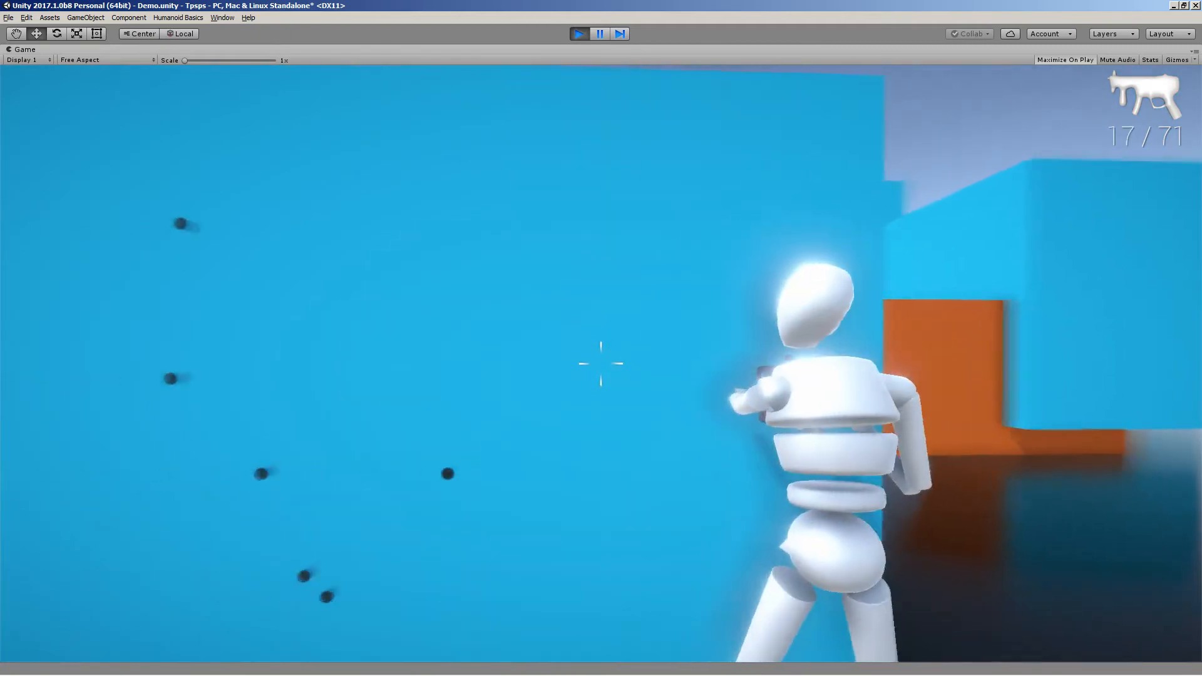
pyautogui.press('s')
pyautogui.press('r')
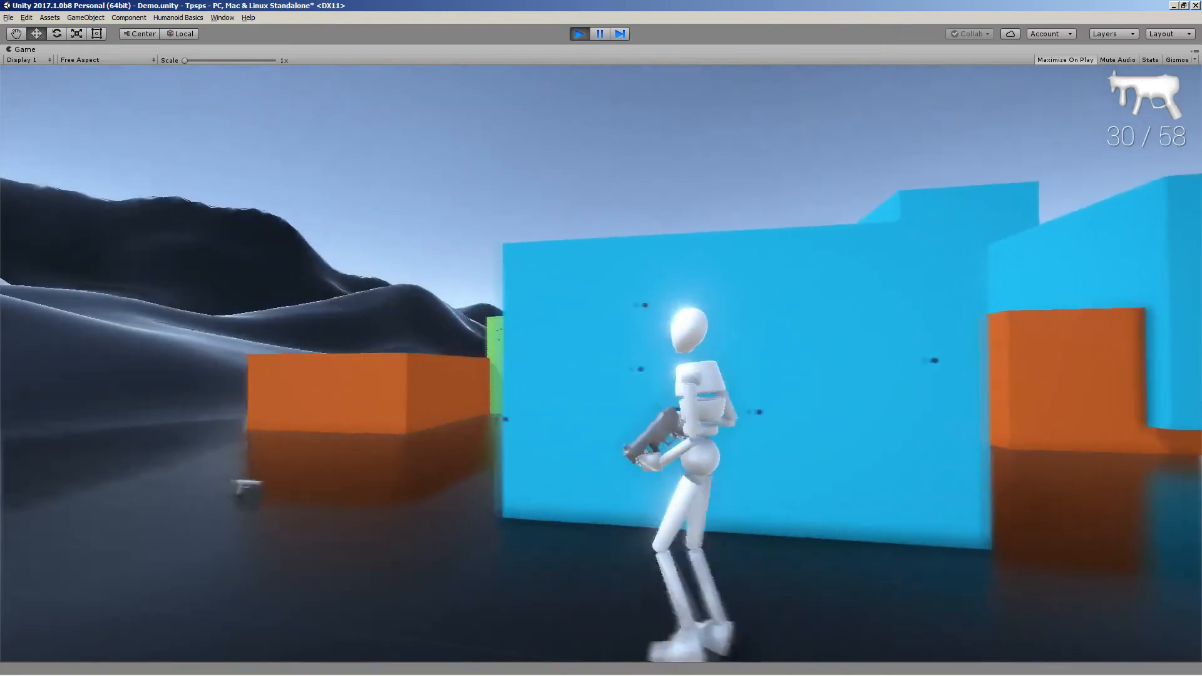
# Run to another cover spot along the blue wall, strafe around it, and reload
pyautogui.press('d')
pyautogui.press('w')
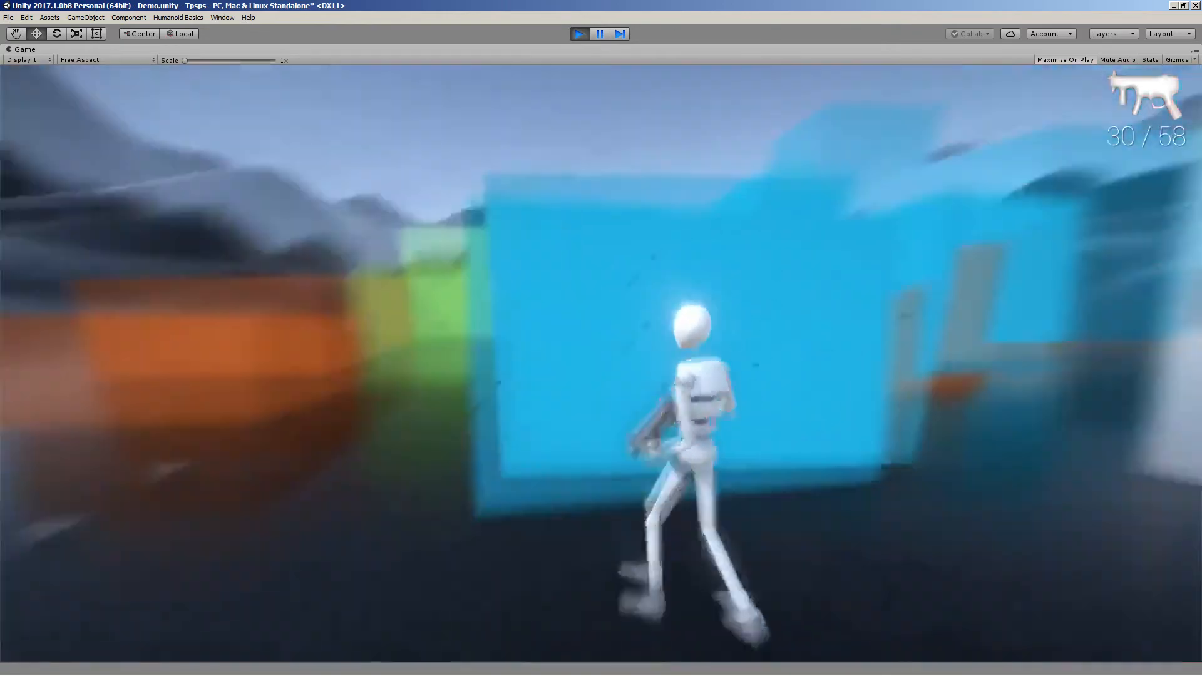
pyautogui.press('d')
pyautogui.press('d')
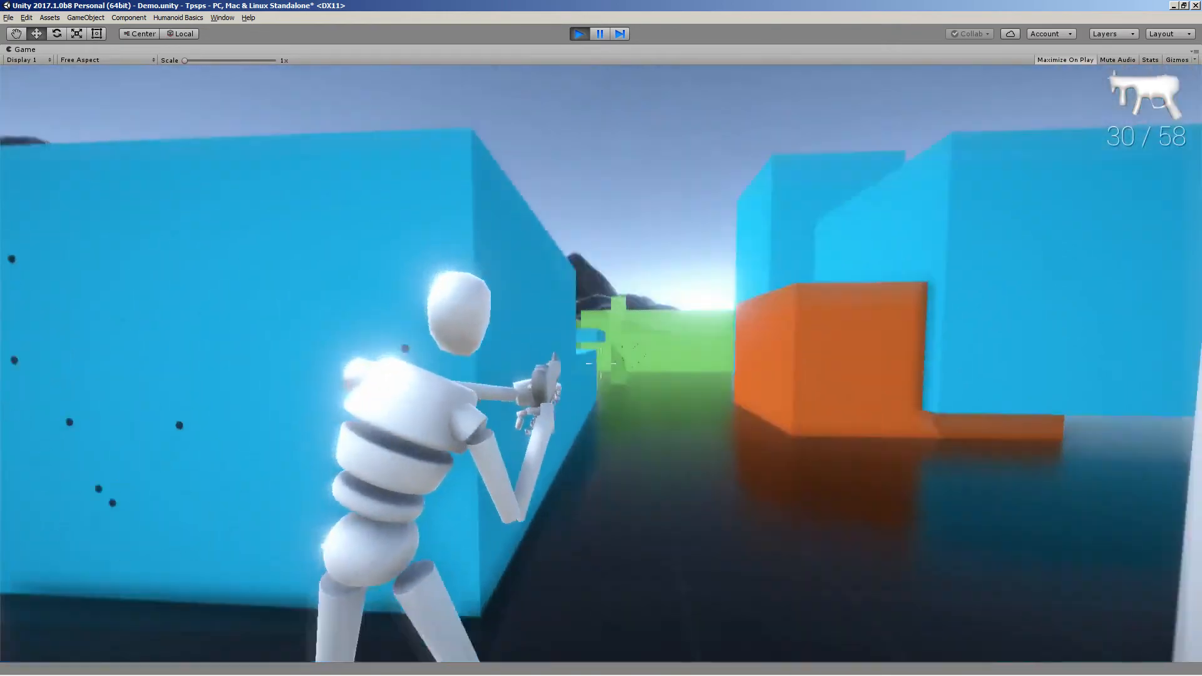
pyautogui.press('a')
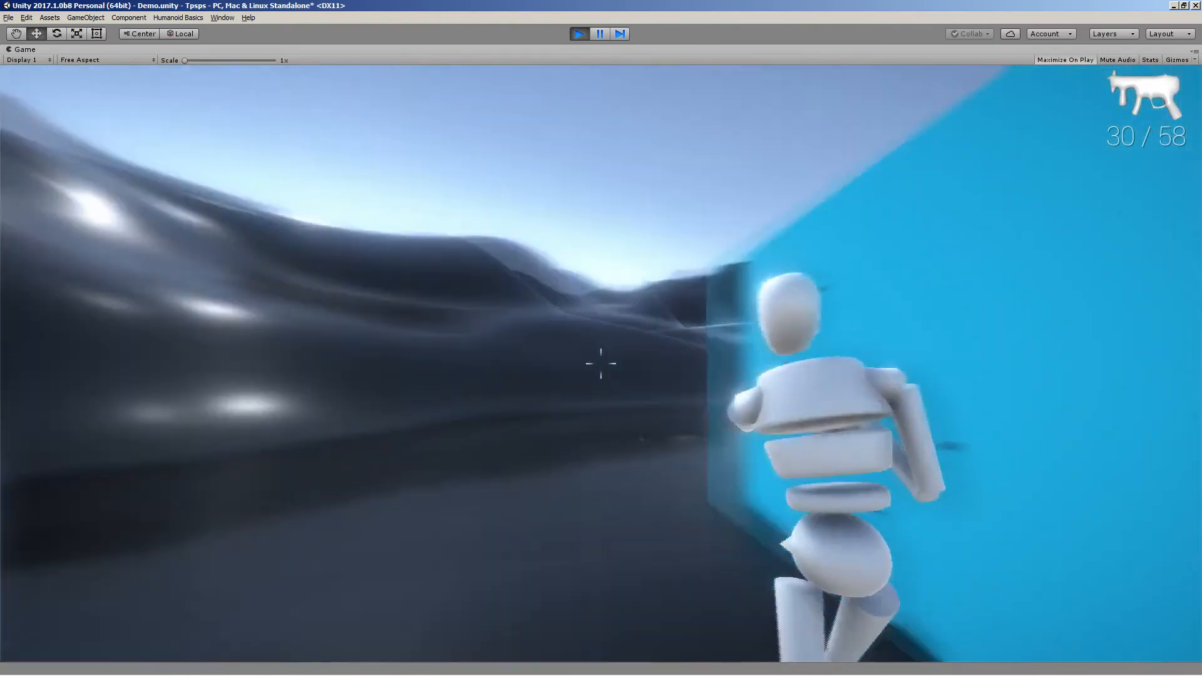
pyautogui.press('a')
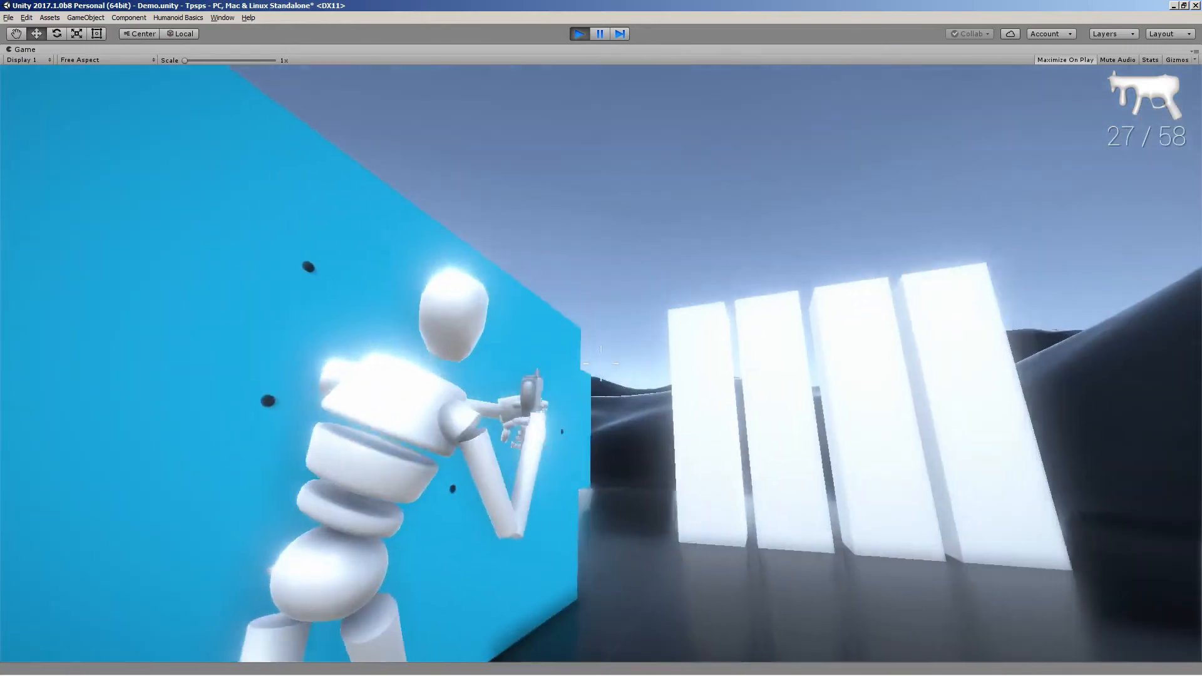
pyautogui.press('w')
pyautogui.press('r')
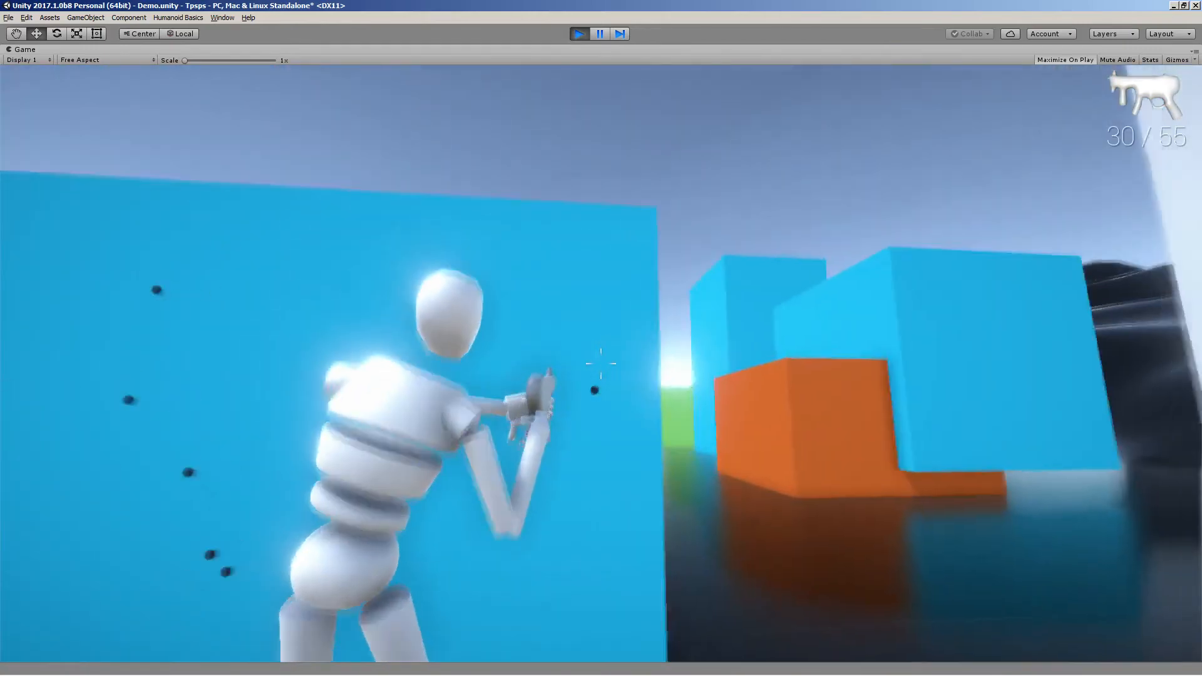
# Lean out from cover firing several submachine gun bursts, reload, and run along the wall
pyautogui.press('d')
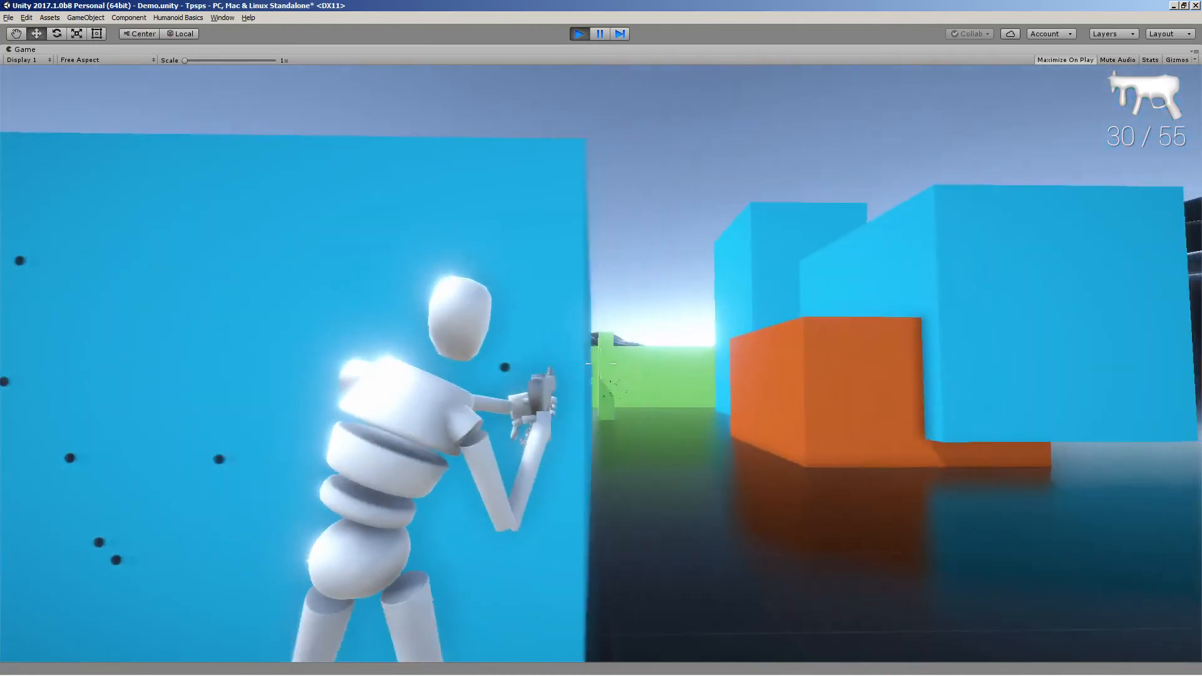
pyautogui.click(601, 364)
pyautogui.press('a')
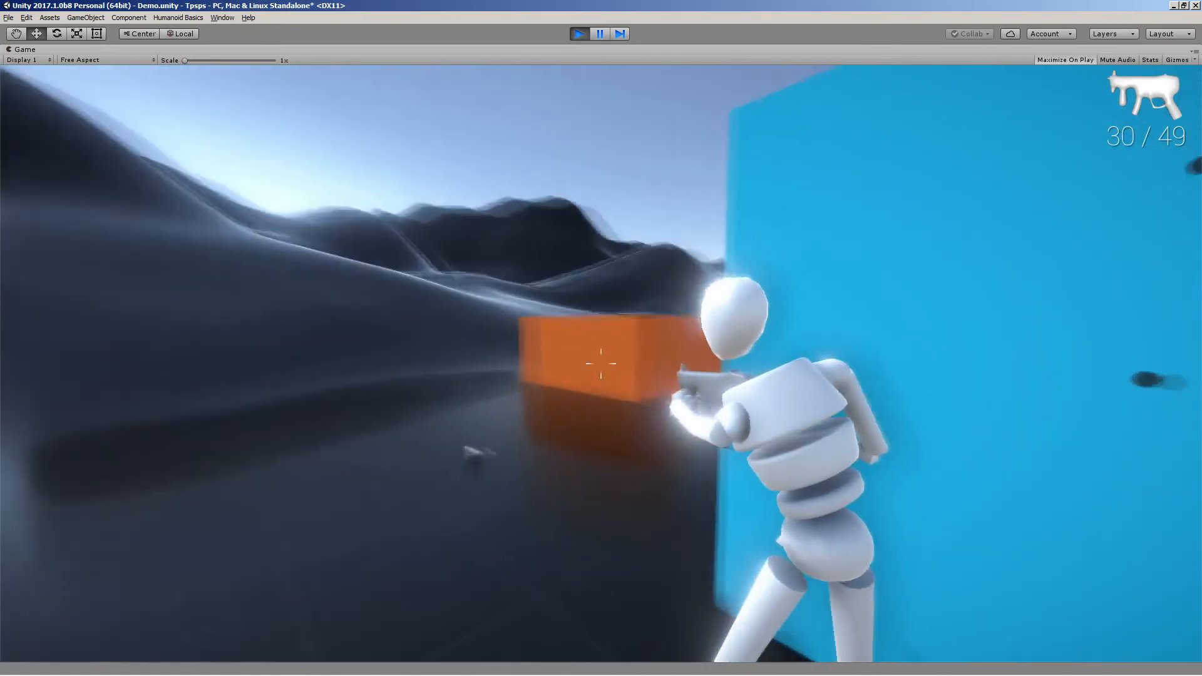
pyautogui.click(601, 363)
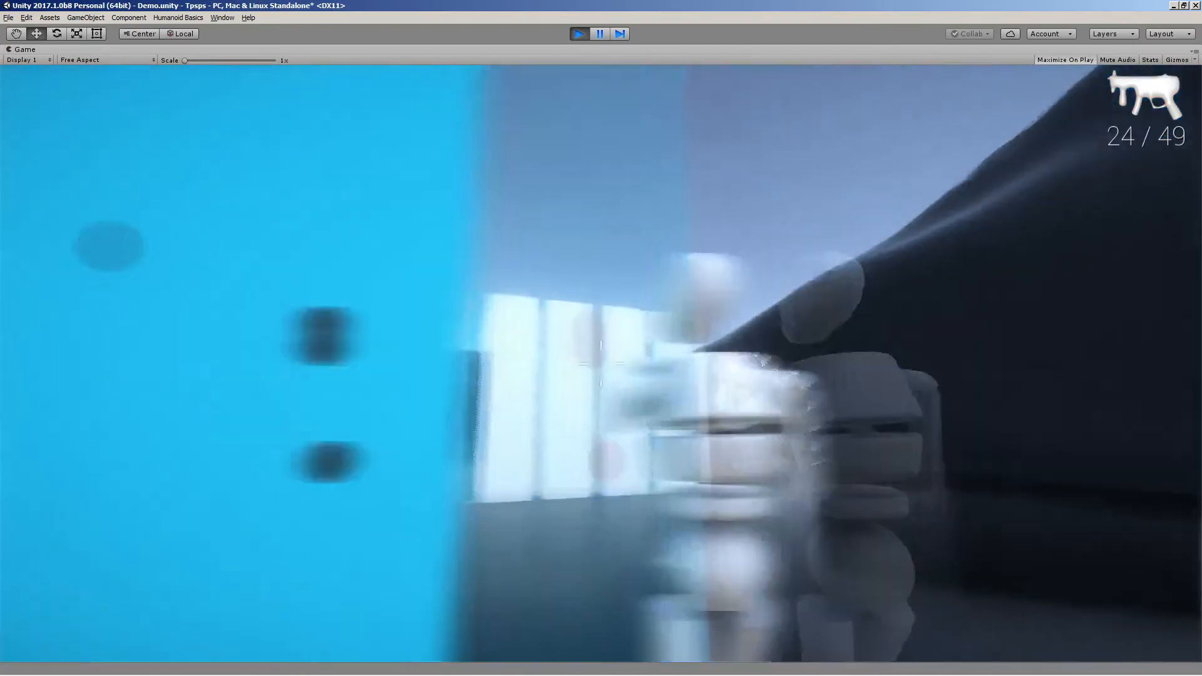
pyautogui.click(601, 363)
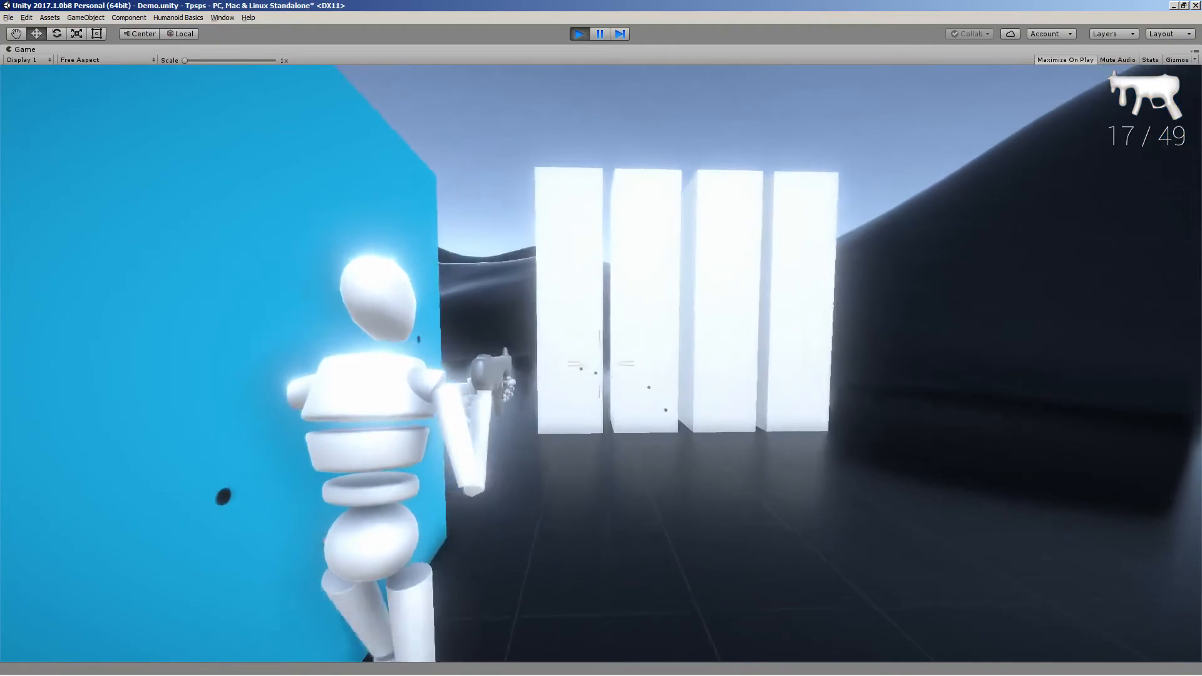
pyautogui.click(601, 363)
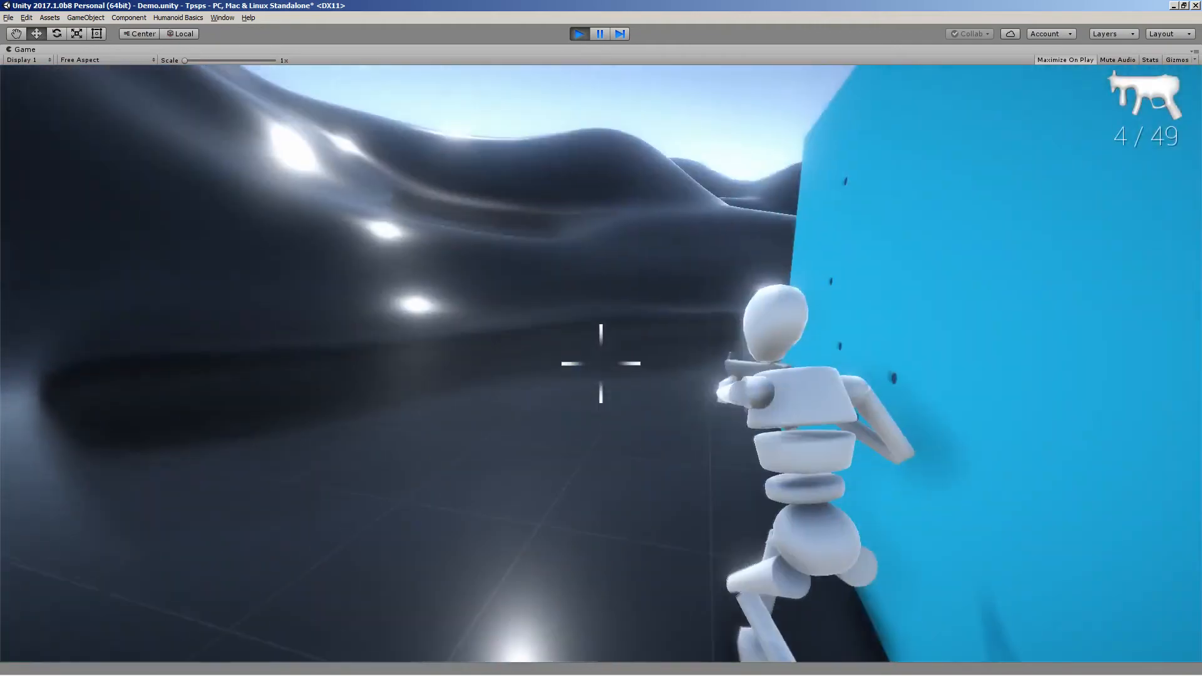
pyautogui.click(601, 363)
pyautogui.press('r')
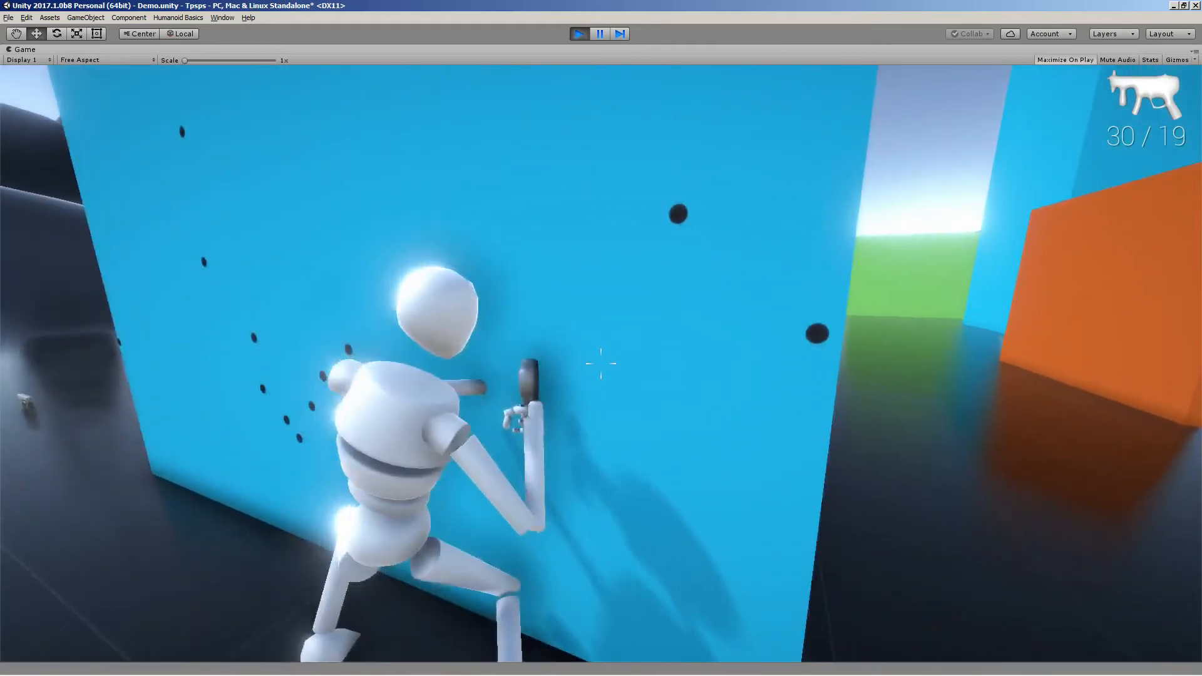
pyautogui.press('w')
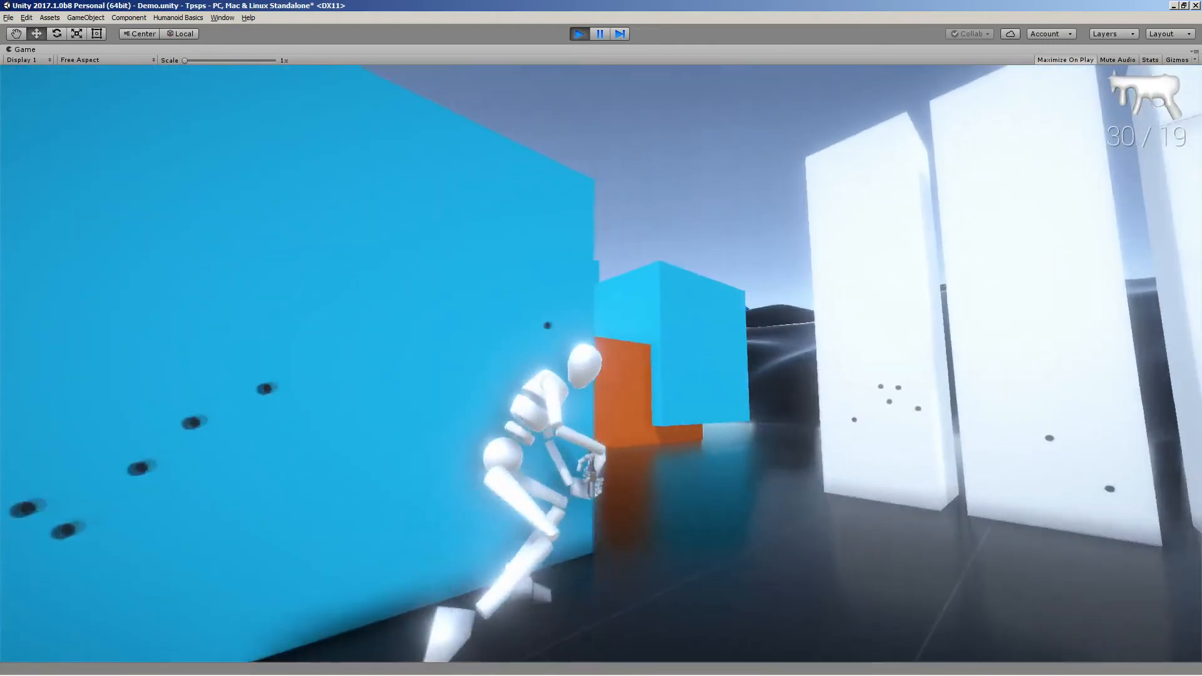
# Stop Play mode and reopen the Demo scene without saving the changes
pyautogui.press('Escape')
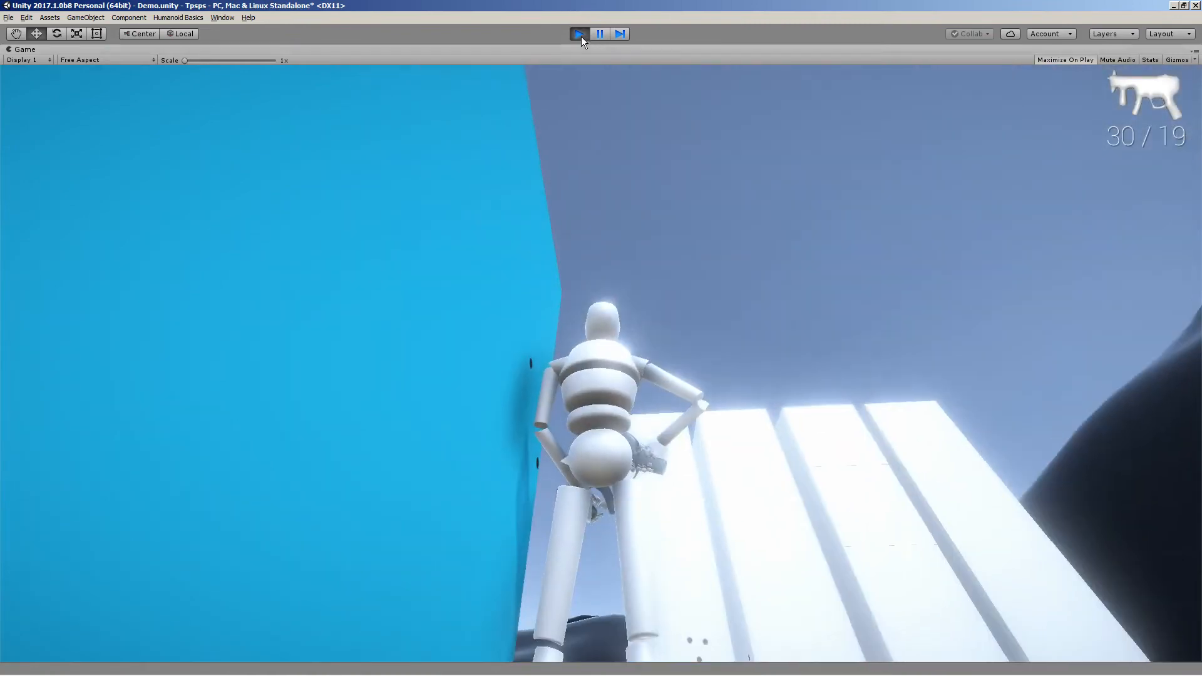
pyautogui.click(579, 34)
pyautogui.click(9, 18)
pyautogui.click(26, 94)
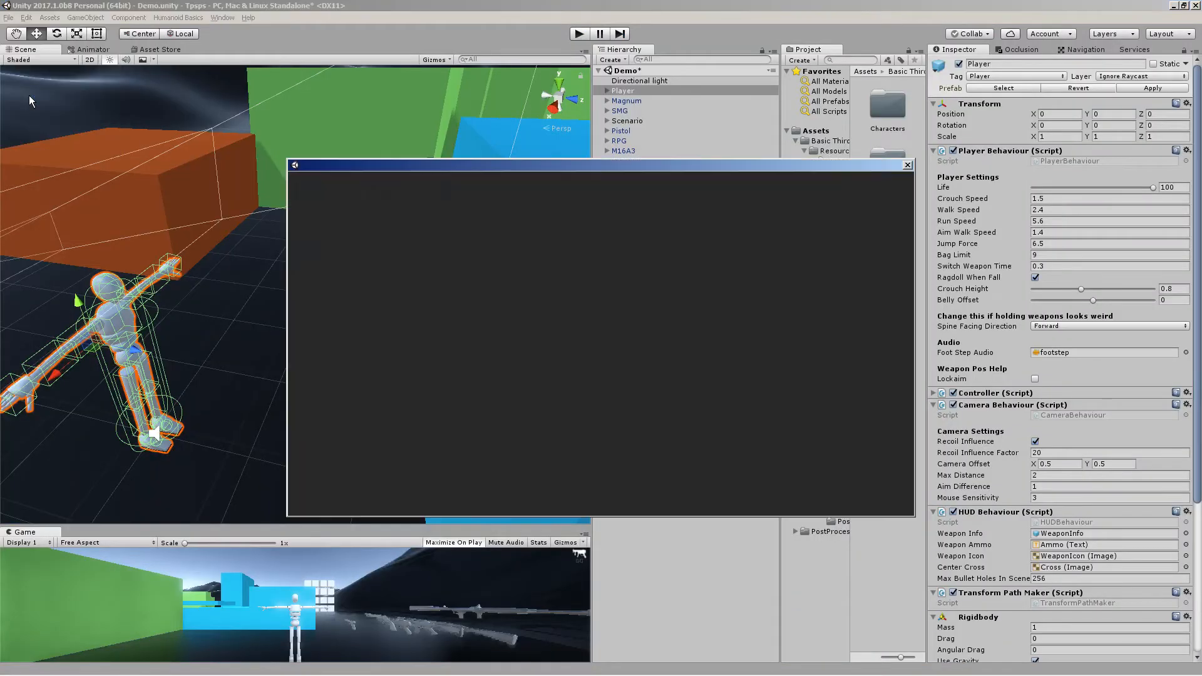
pyautogui.click(618, 498)
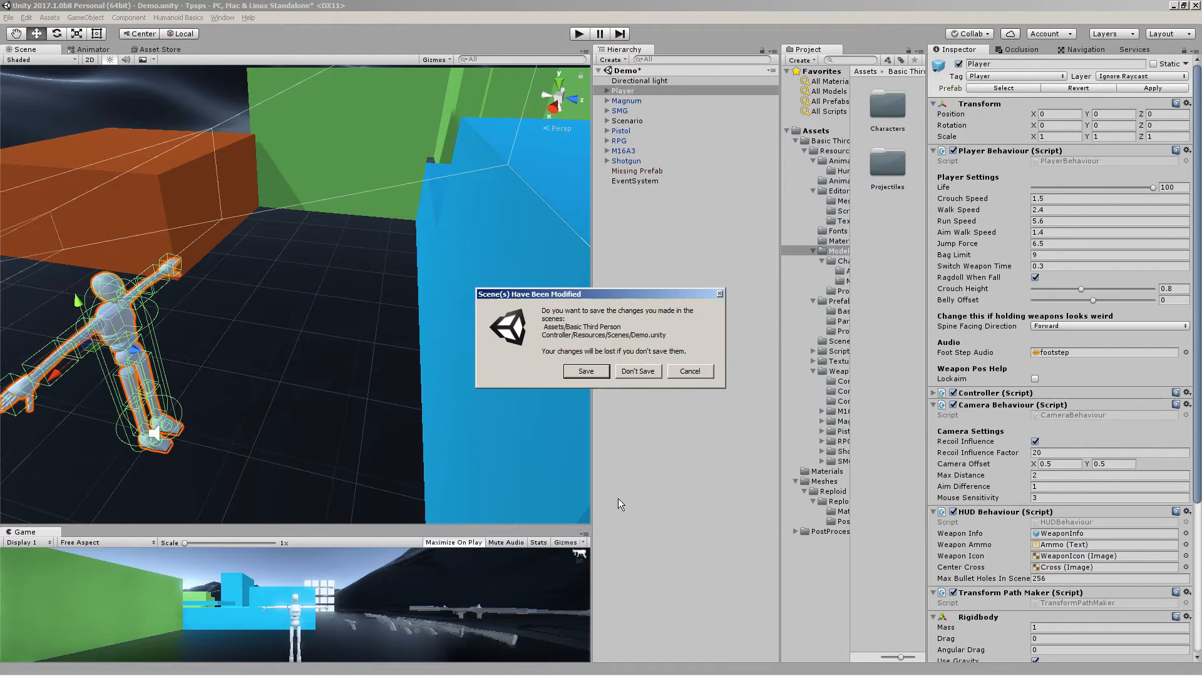
pyautogui.click(648, 372)
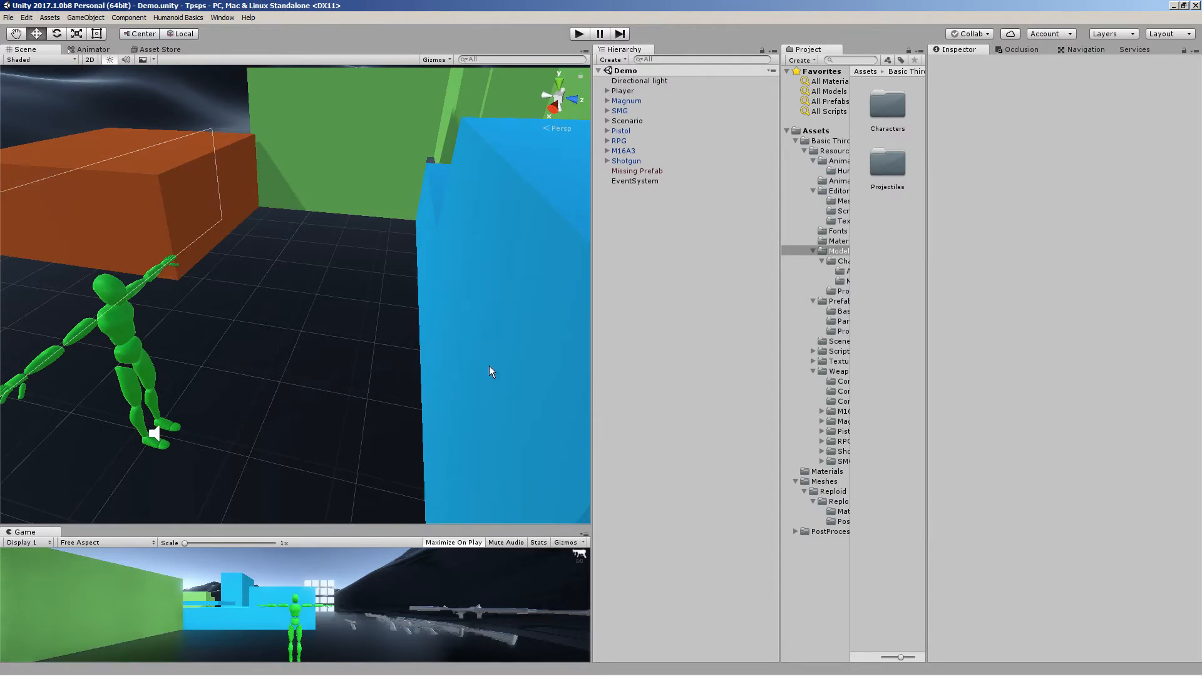
# Browse the Reploid Pose folder in the project assets and inspect the pistolfire pose model
pyautogui.keyDown('alt'); pyautogui.moveTo(490, 369); pyautogui.dragTo(342, 261); pyautogui.keyUp('alt')
pyautogui.hotkey('alt', 'Tab')
pyautogui.click(726, 101)
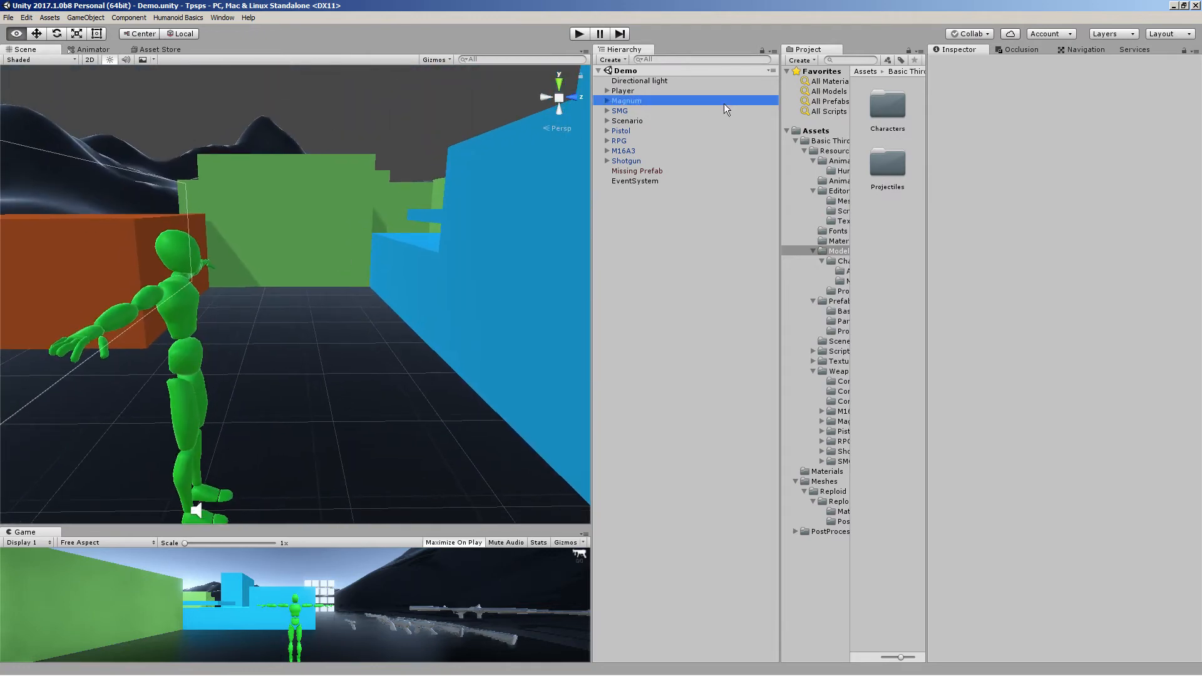
pyautogui.click(833, 151)
pyautogui.click(833, 161)
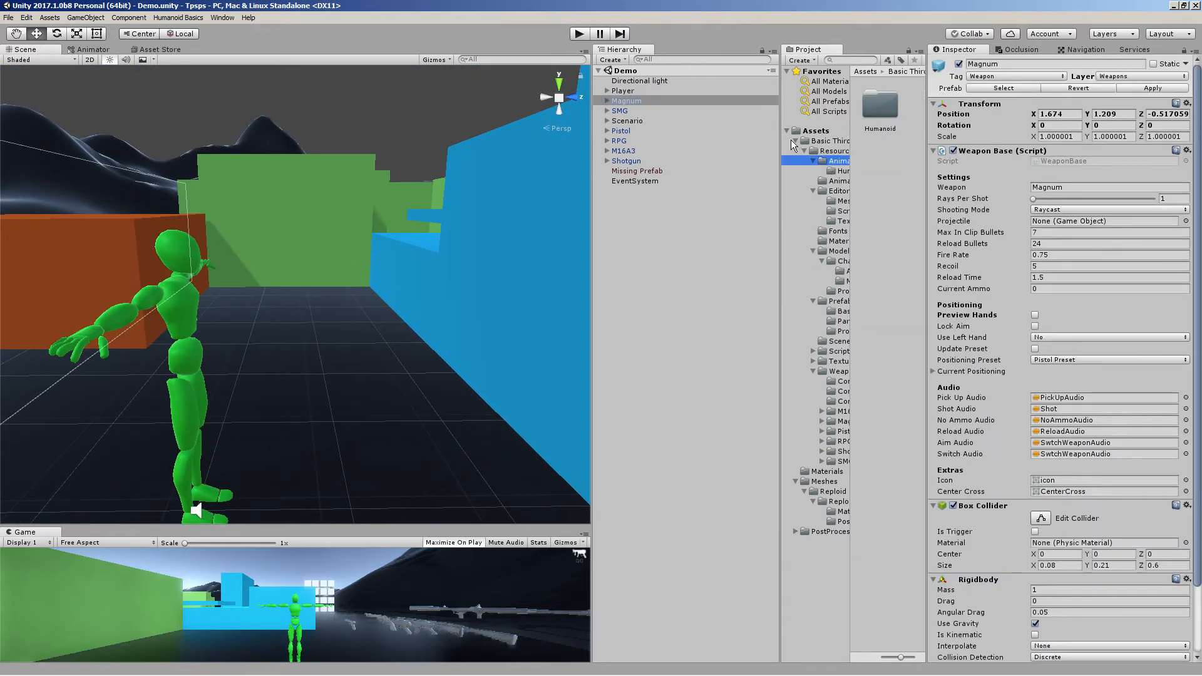
pyautogui.click(802, 140)
pyautogui.click(795, 141)
pyautogui.click(838, 181)
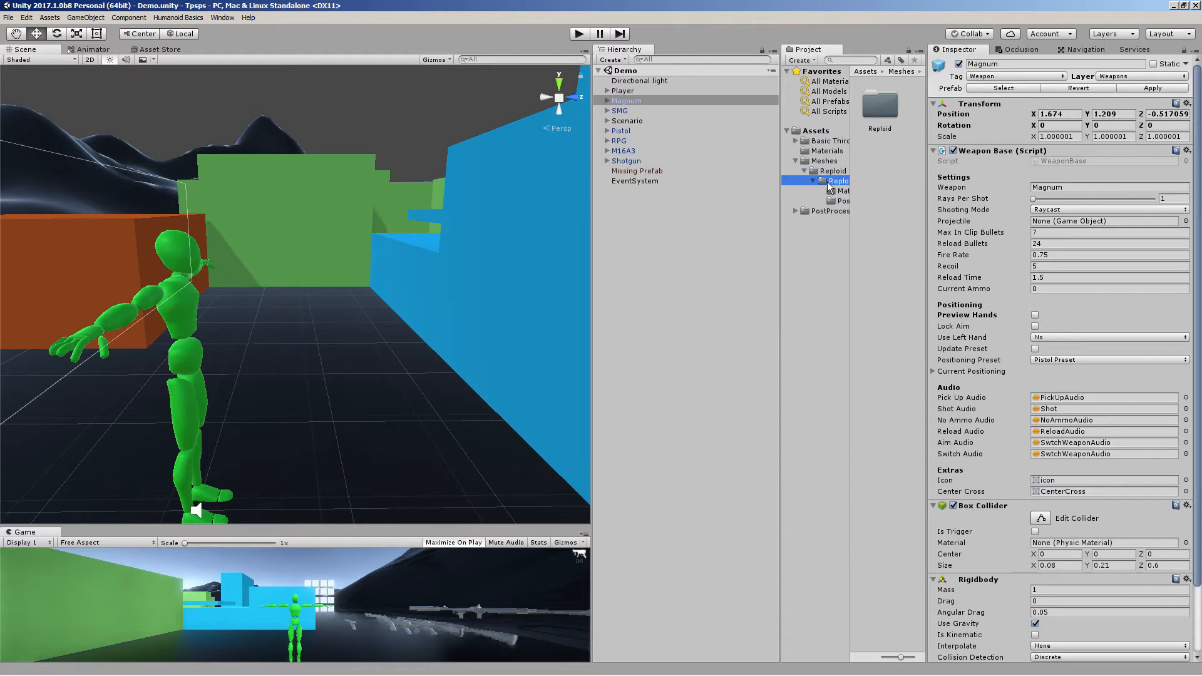
pyautogui.click(842, 201)
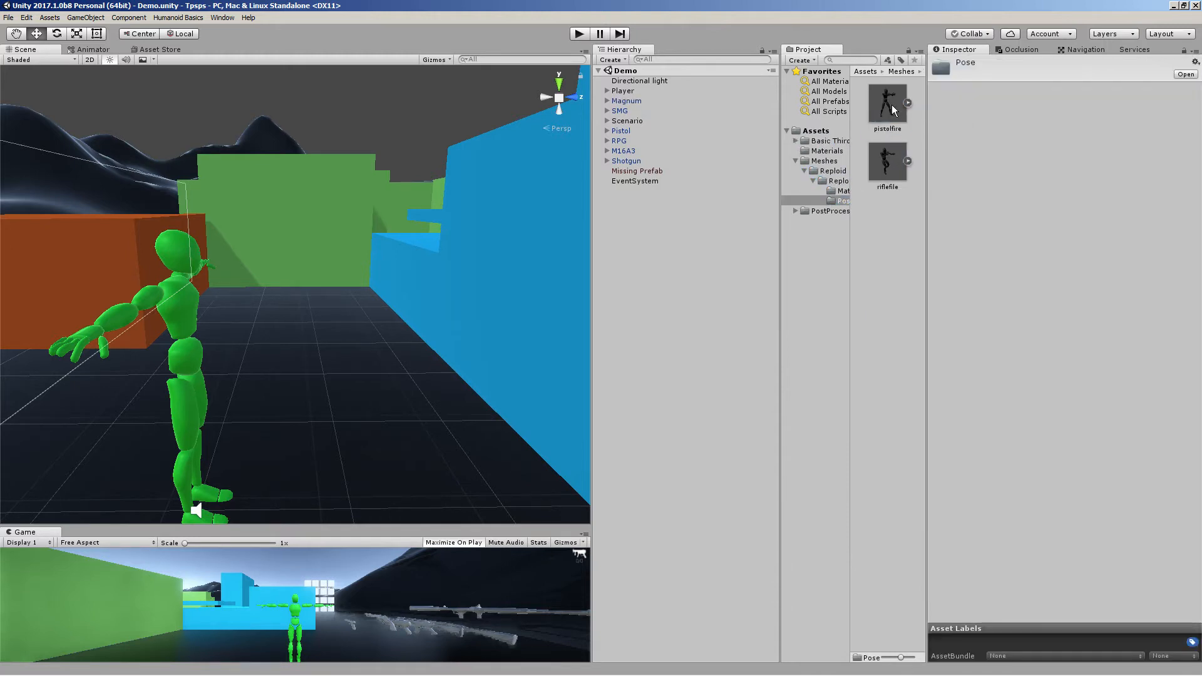
pyautogui.click(893, 111)
pyautogui.keyDown('alt'); pyautogui.moveTo(341, 260); pyautogui.dragTo(565, 417); pyautogui.keyUp('alt')
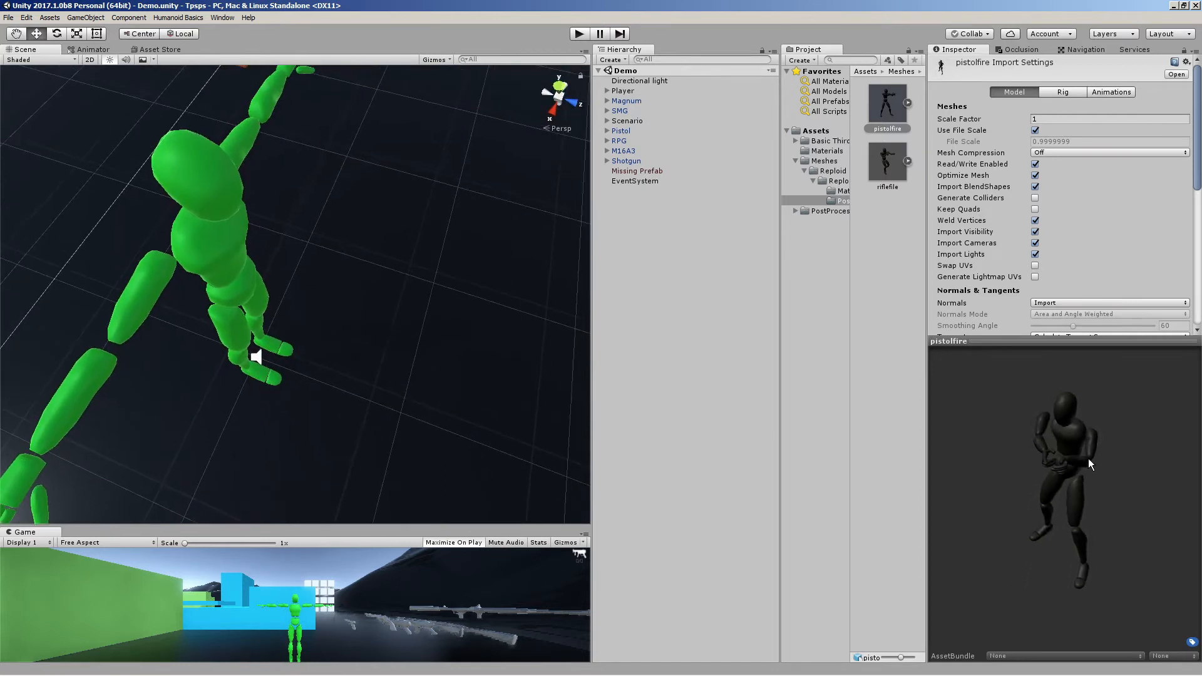
# Preview the riflefile pose model and play its Rifle animation clip in the import settings
pyautogui.click(886, 164)
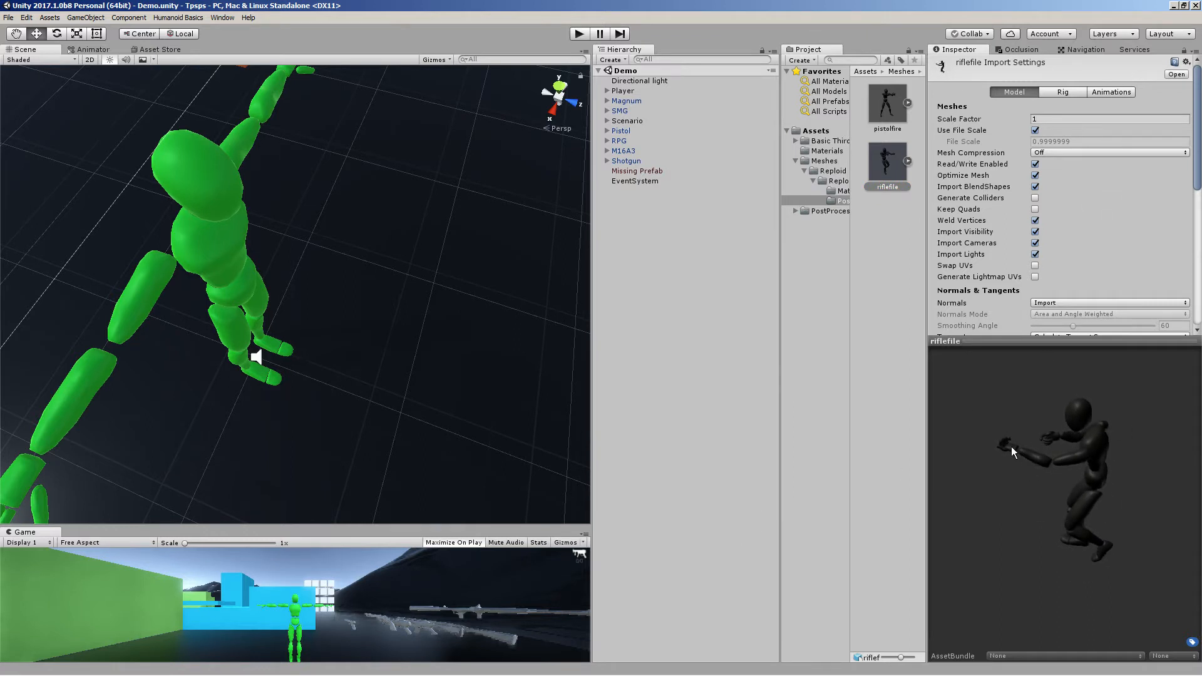
pyautogui.moveTo(1012, 446); pyautogui.dragTo(1032, 476)
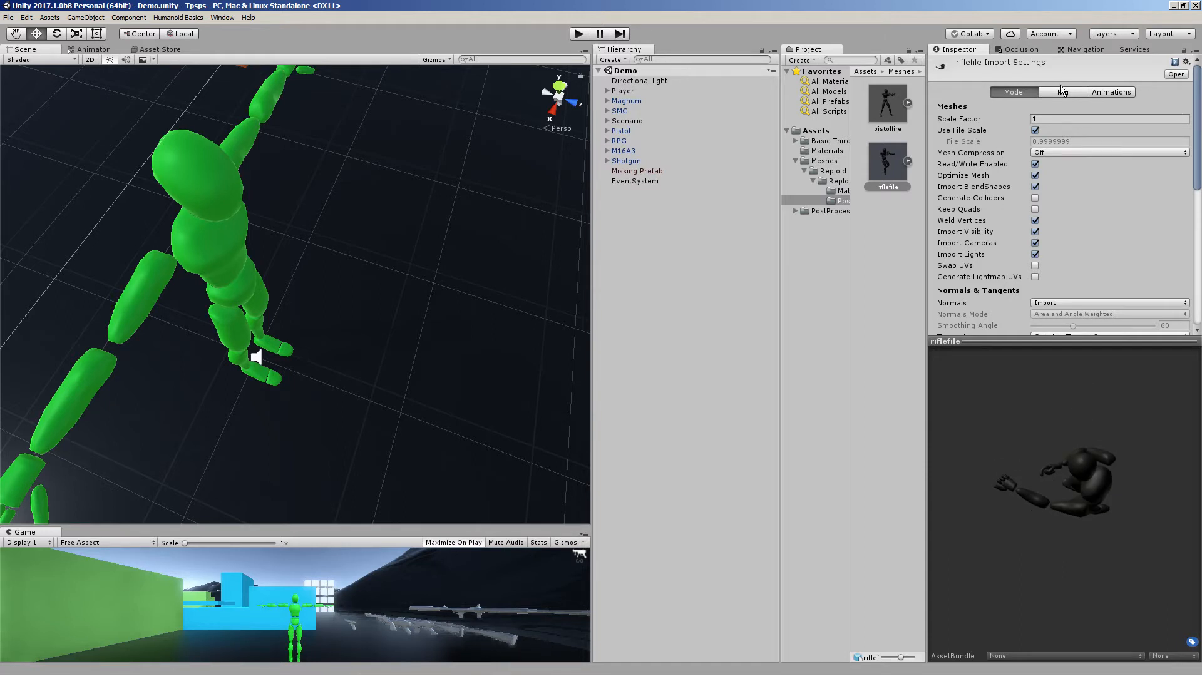
pyautogui.moveTo(1049, 497); pyautogui.dragTo(1129, 403)
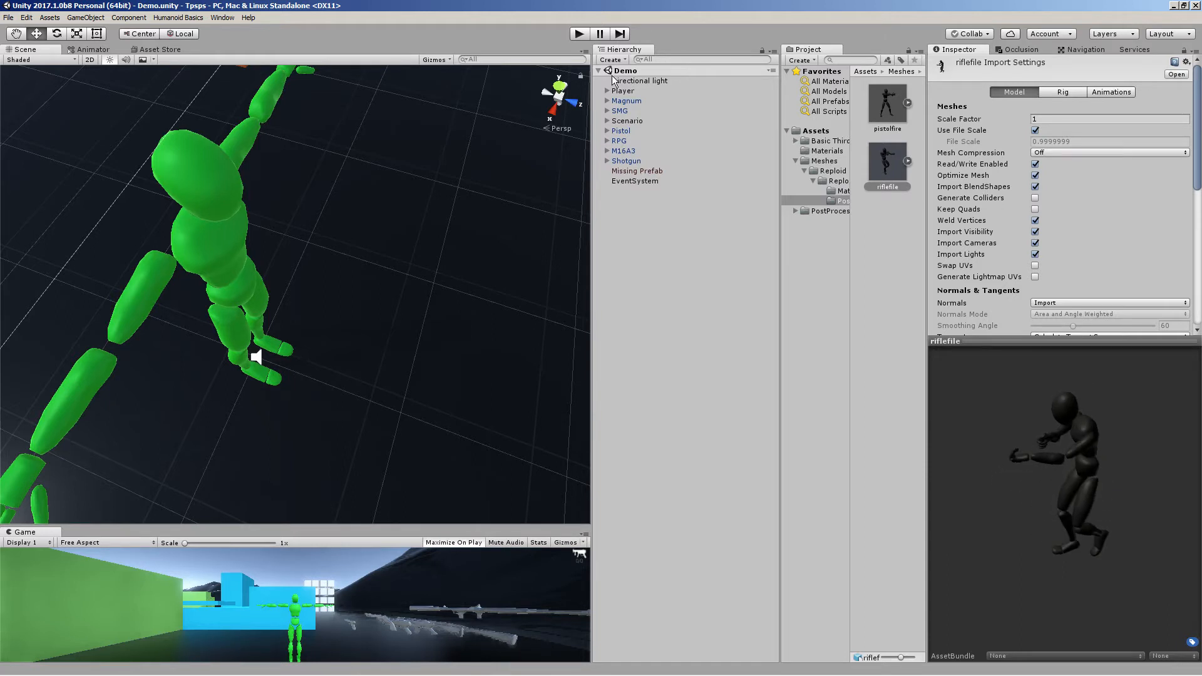
pyautogui.click(1099, 92)
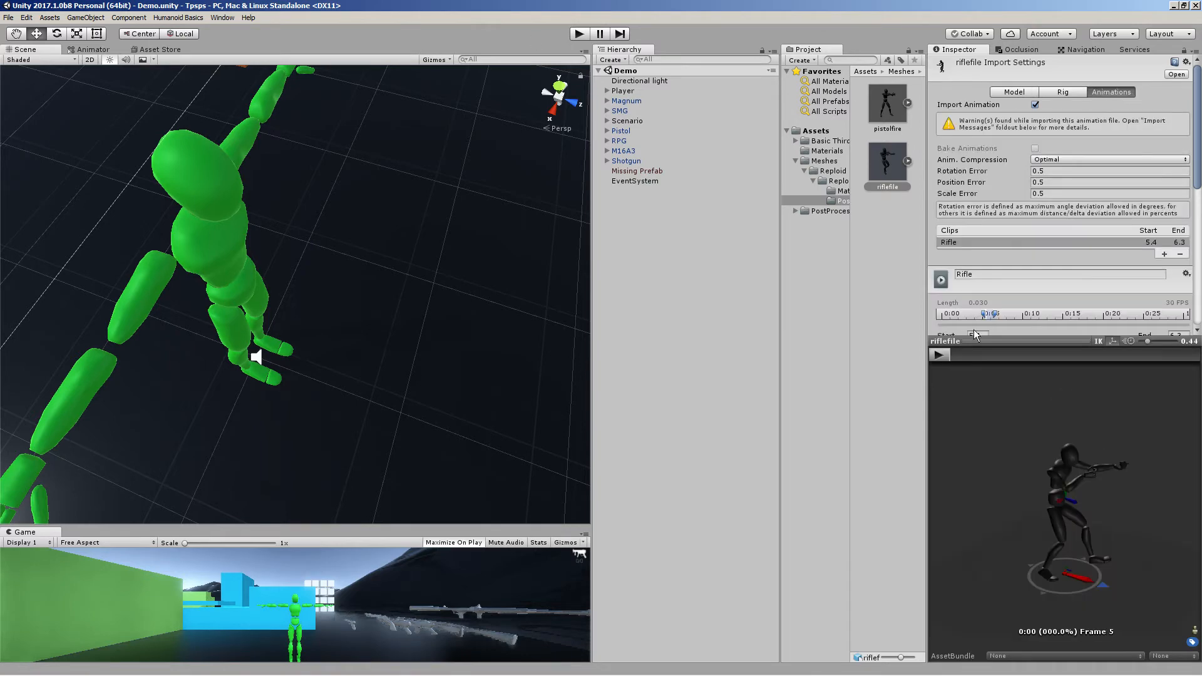
pyautogui.scroll(-4, 1106, 238)
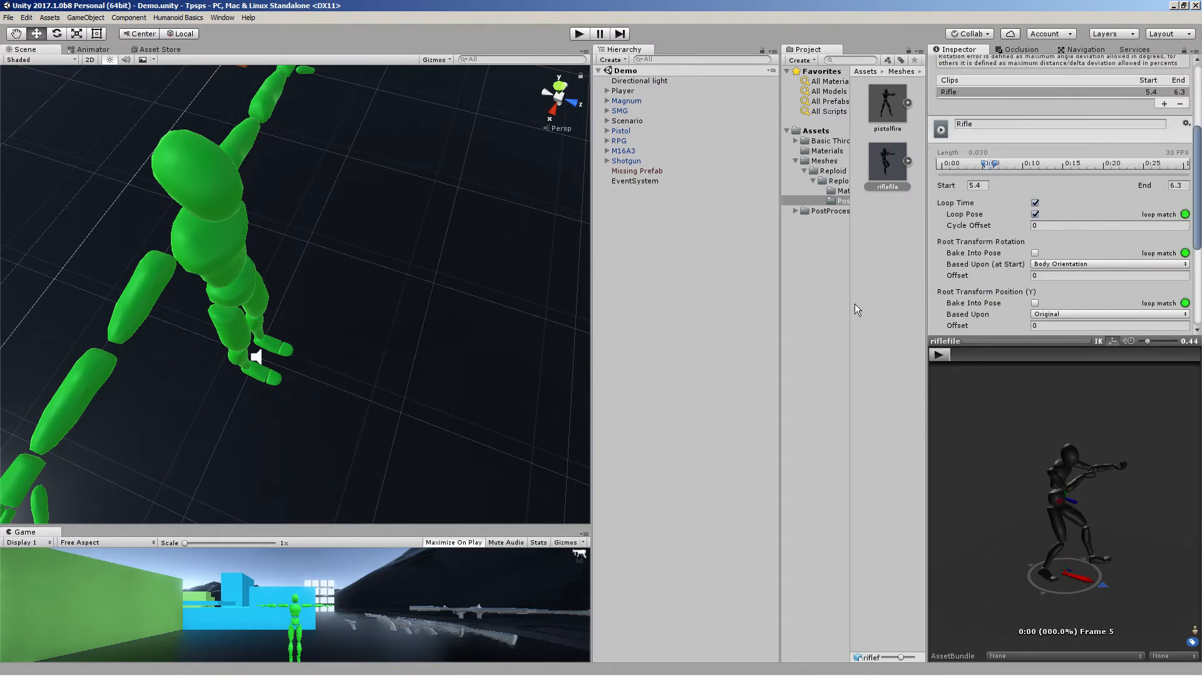
pyautogui.scroll(4, 1107, 200)
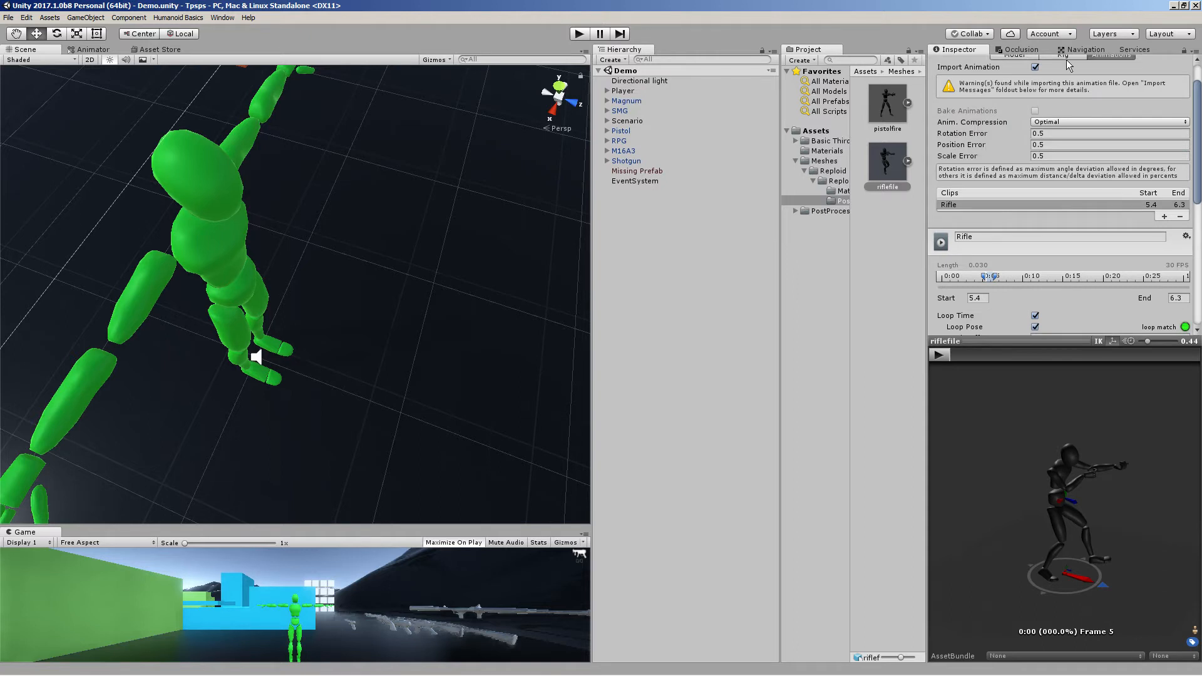
pyautogui.click(1067, 92)
pyautogui.click(1113, 93)
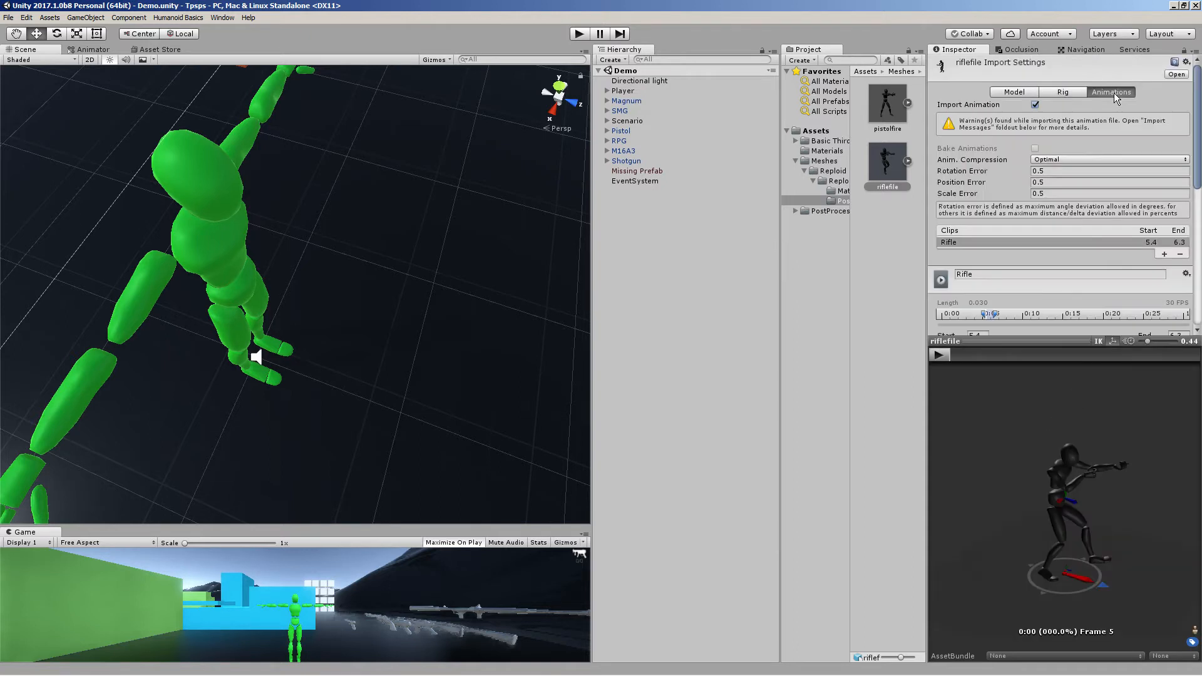
pyautogui.scroll(-4, 1077, 227)
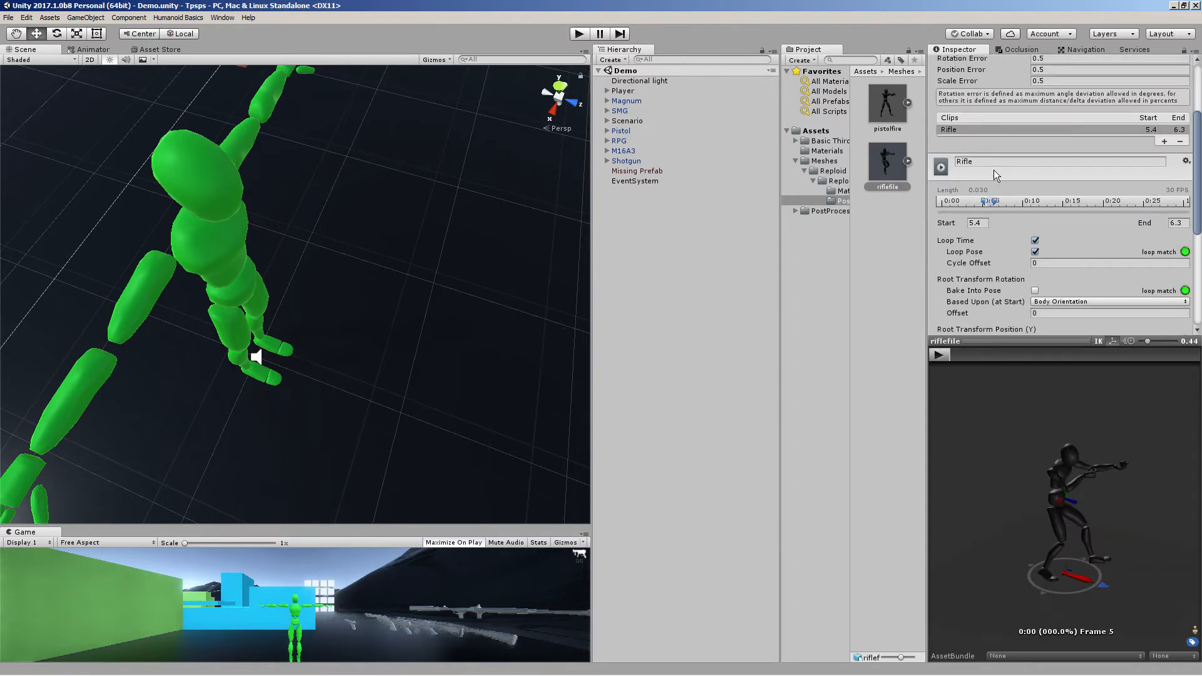
pyautogui.moveTo(1080, 516); pyautogui.dragTo(970, 479)
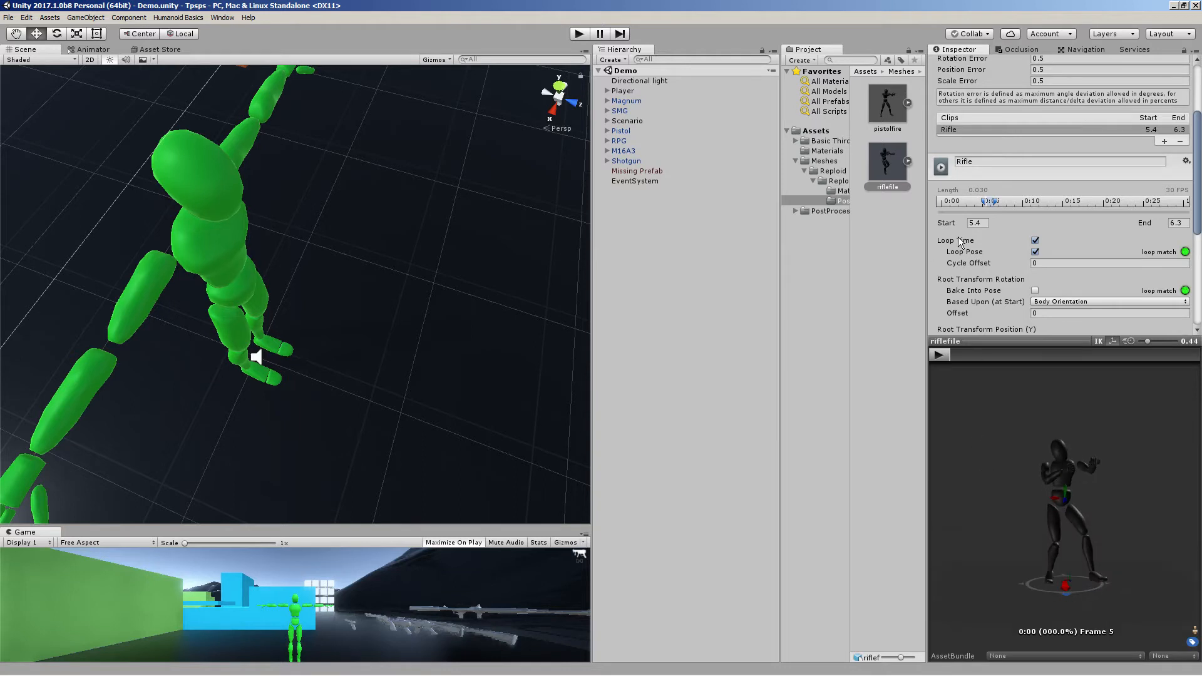
pyautogui.moveTo(1060, 479); pyautogui.dragTo(1031, 541)
pyautogui.click(935, 356)
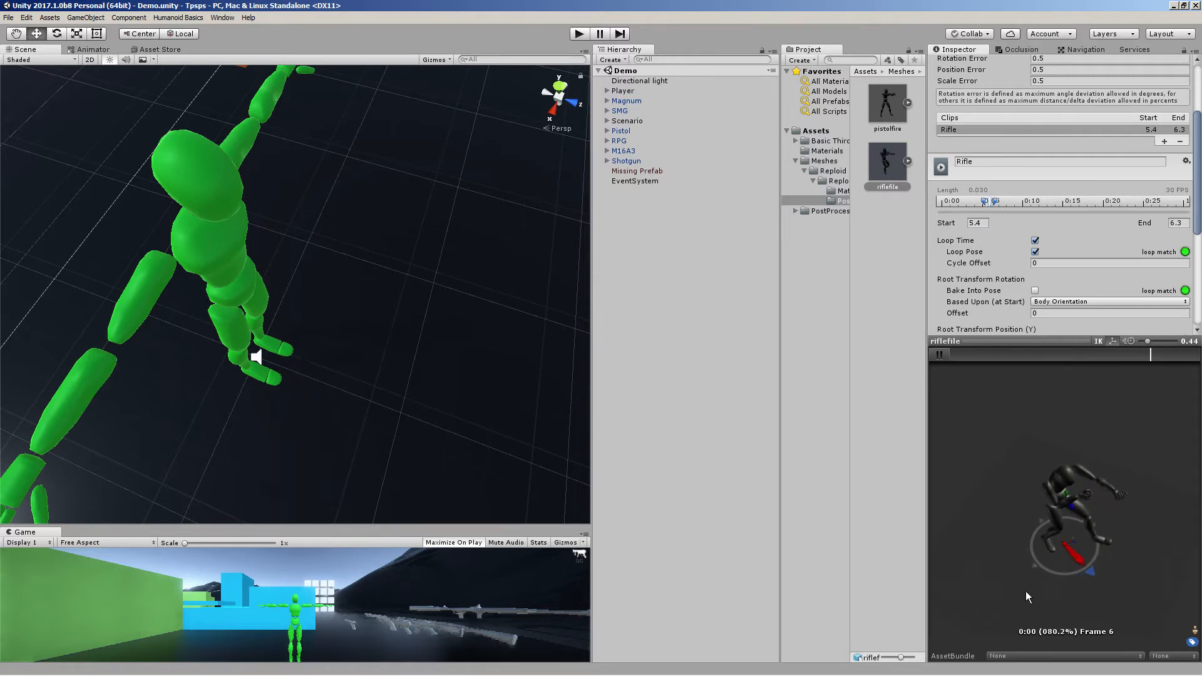
pyautogui.scroll(-3, 1085, 219)
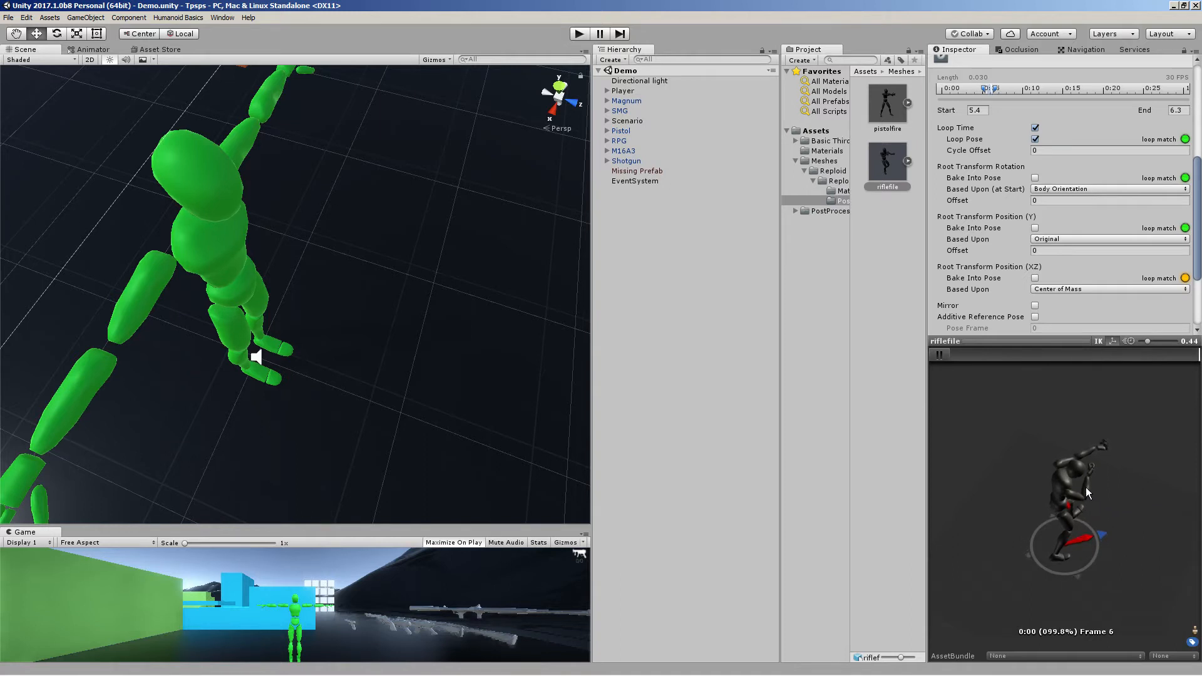
pyautogui.moveTo(1086, 487); pyautogui.dragTo(901, 417)
pyautogui.scroll(5, 1096, 483)
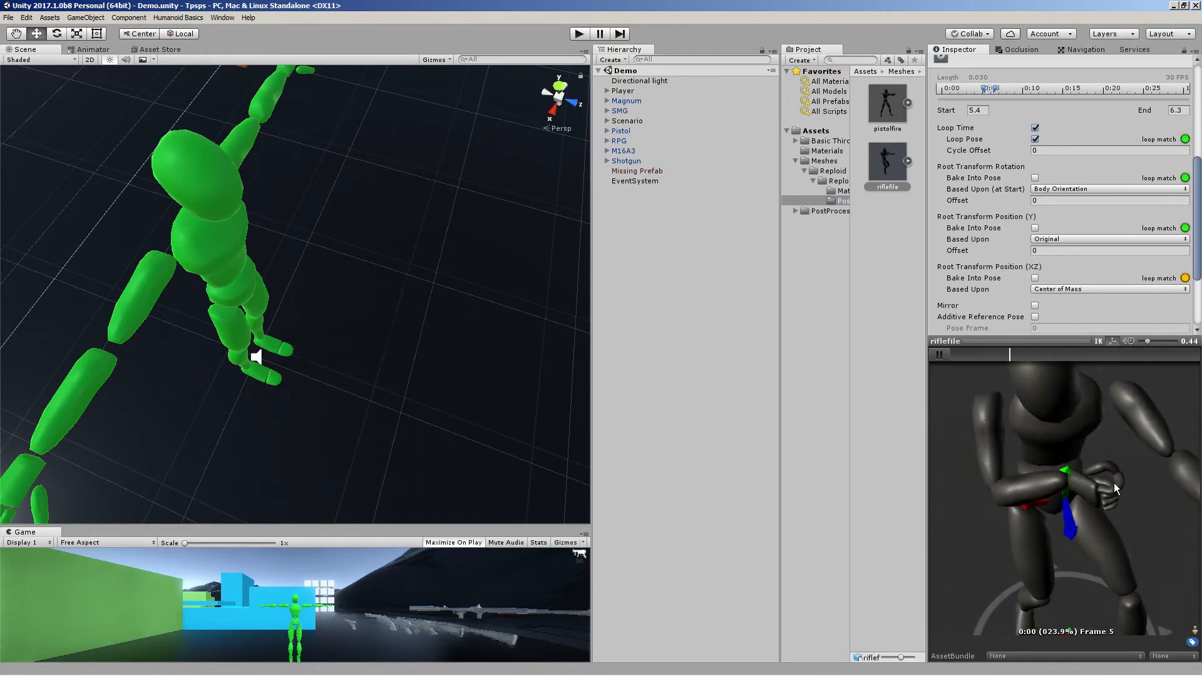
pyautogui.moveTo(1114, 483); pyautogui.dragTo(1001, 464)
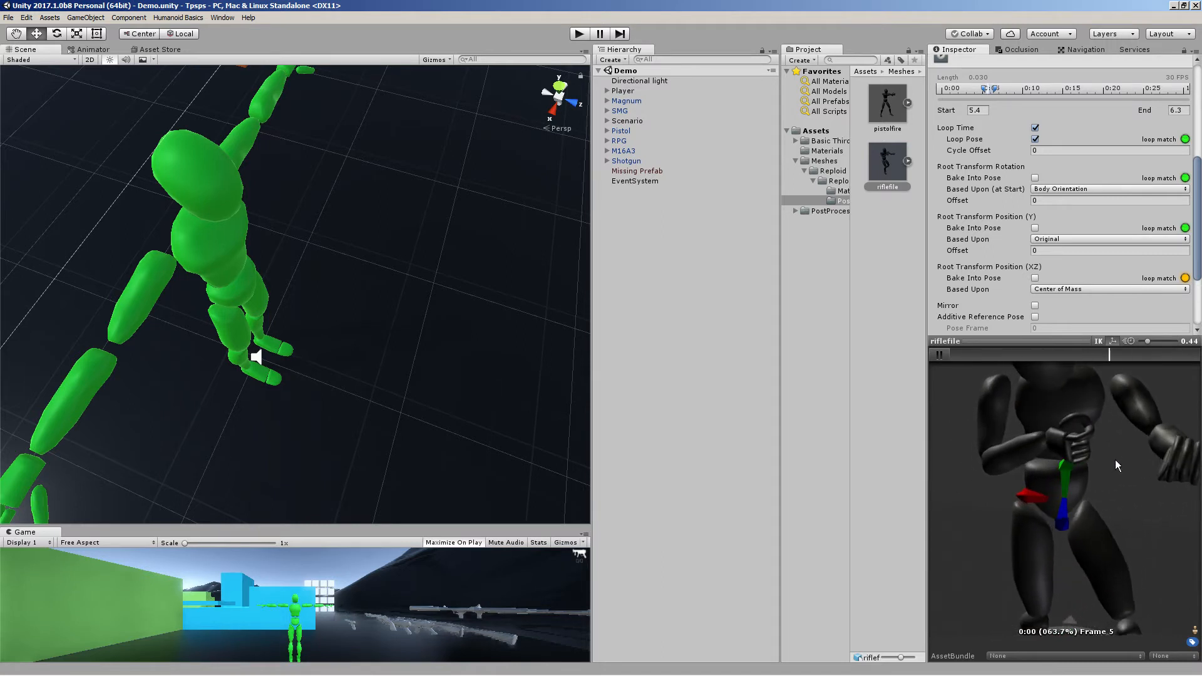
pyautogui.scroll(-3, 1027, 280)
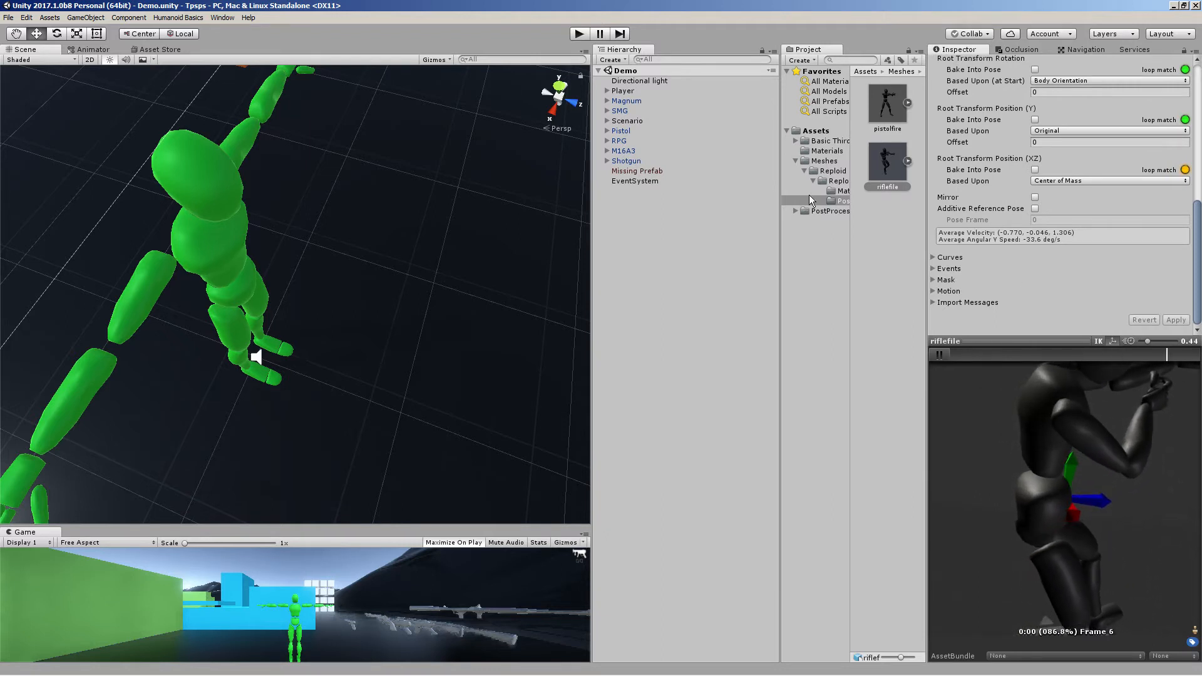
pyautogui.click(938, 355)
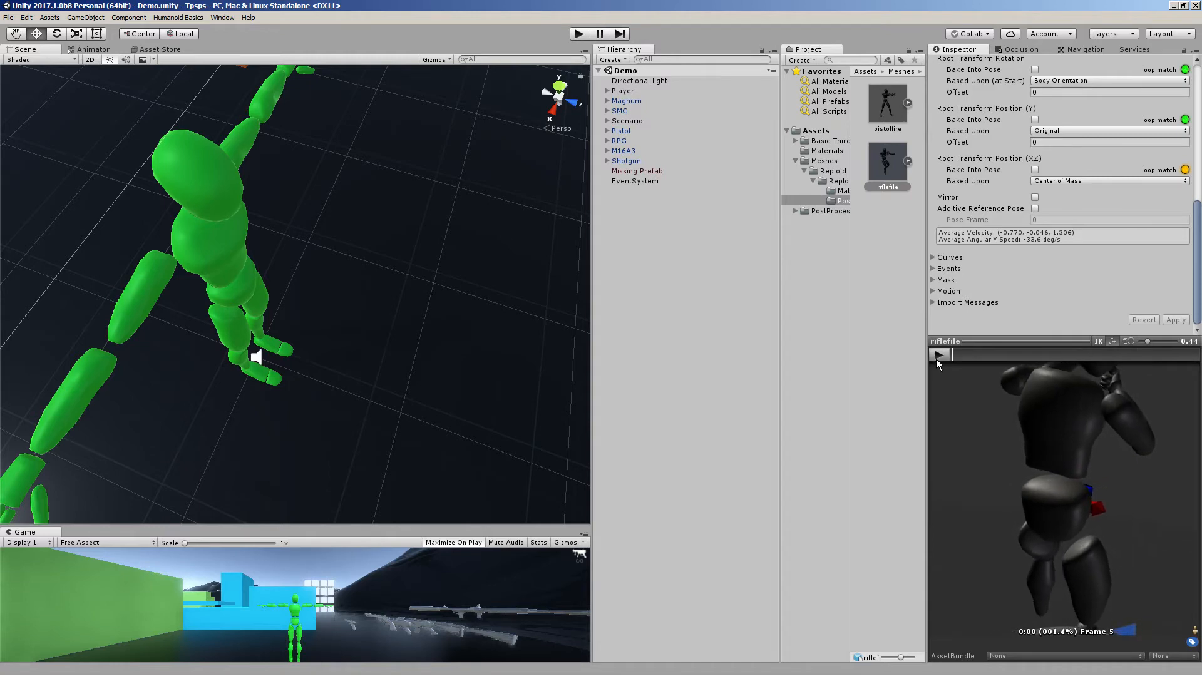
# Select the Animator child object of the Player and open the Animator window
pyautogui.click(616, 92)
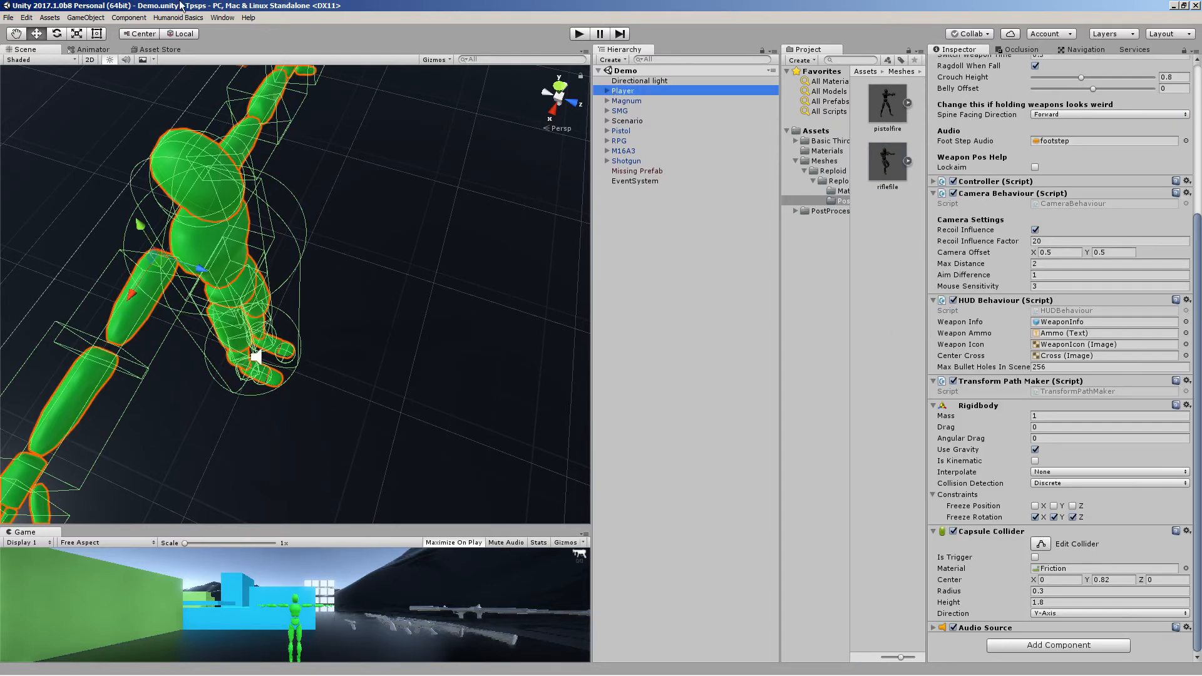
pyautogui.click(607, 91)
pyautogui.click(630, 113)
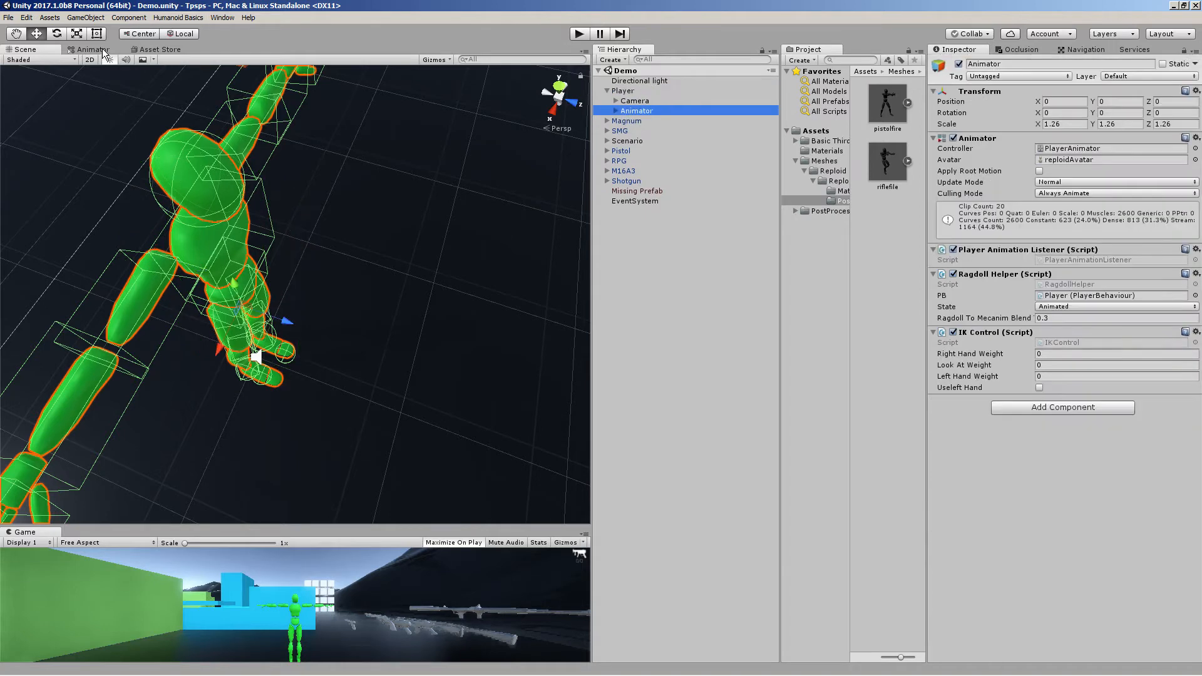
pyautogui.click(222, 18)
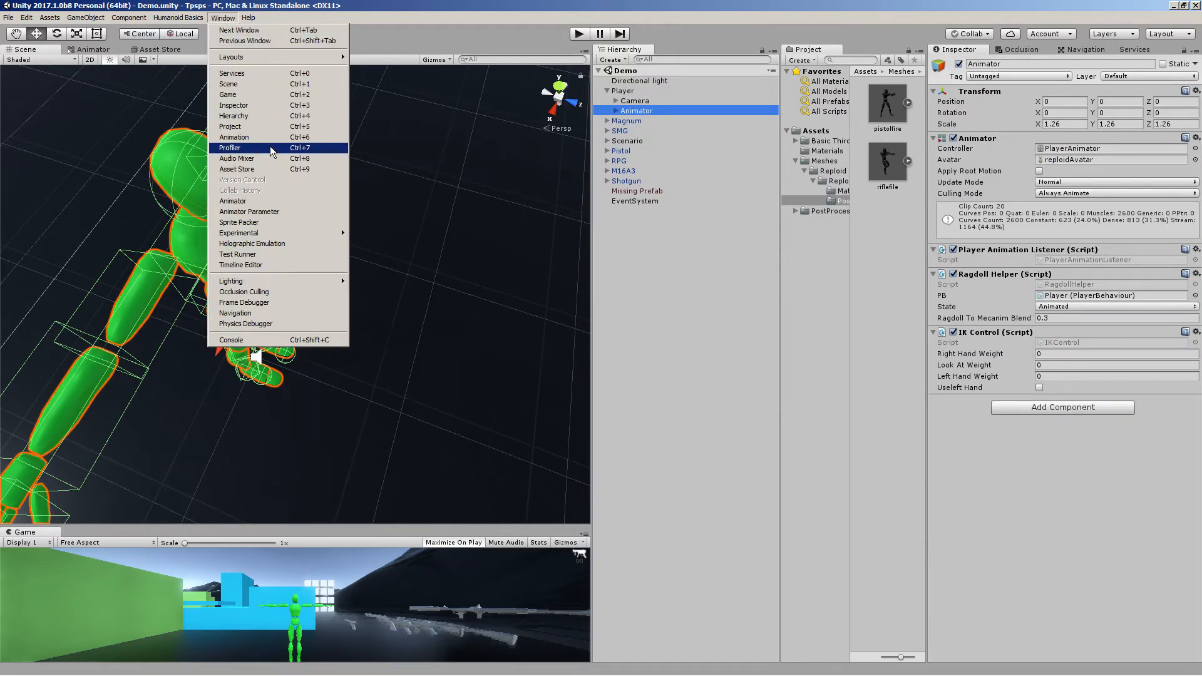
pyautogui.click(261, 202)
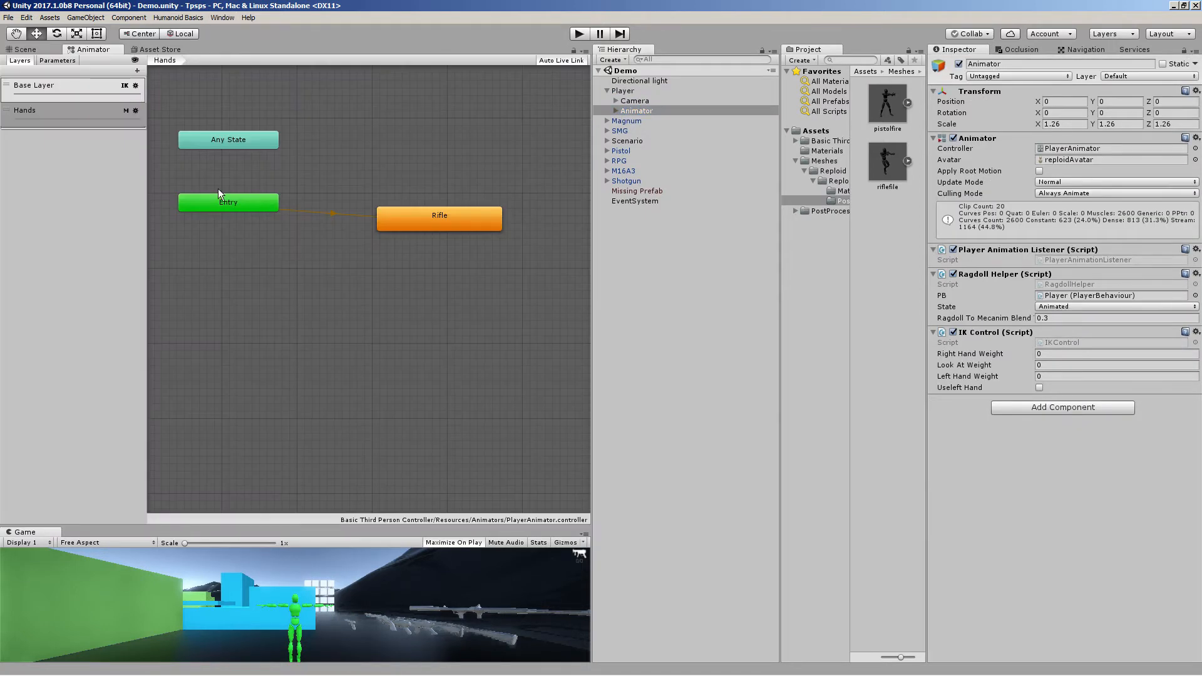
pyautogui.click(137, 70)
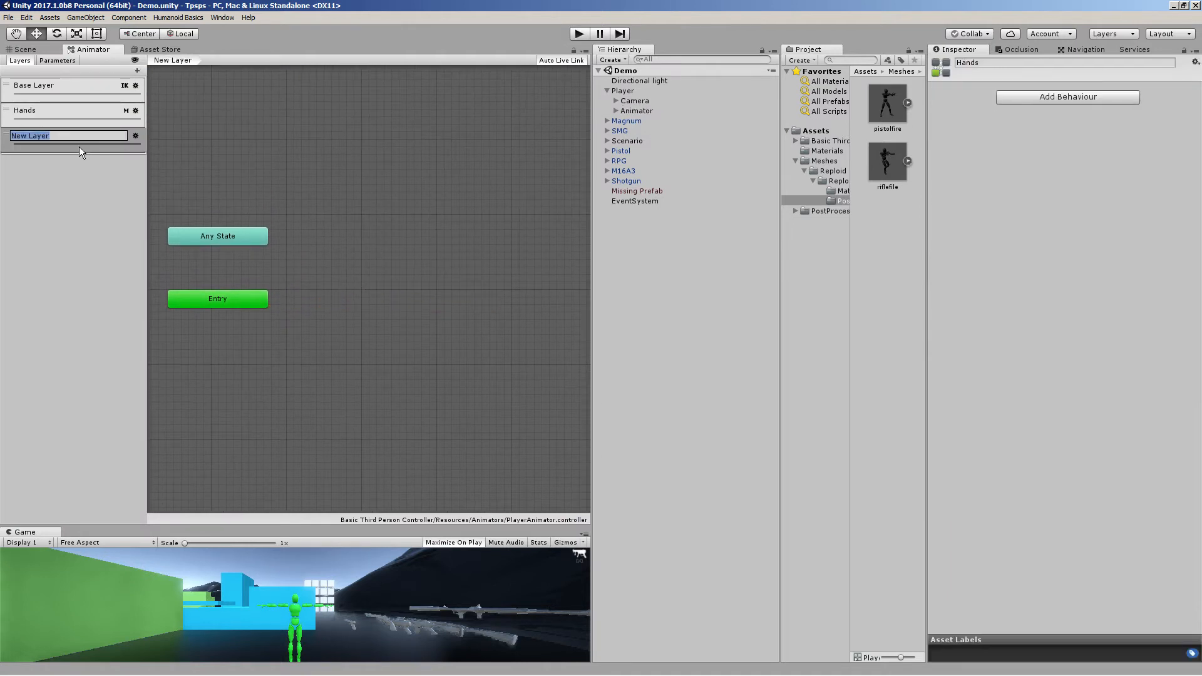
pyautogui.write('Hands')
pyautogui.press('Return')
pyautogui.click(7, 133)
pyautogui.click(7, 134)
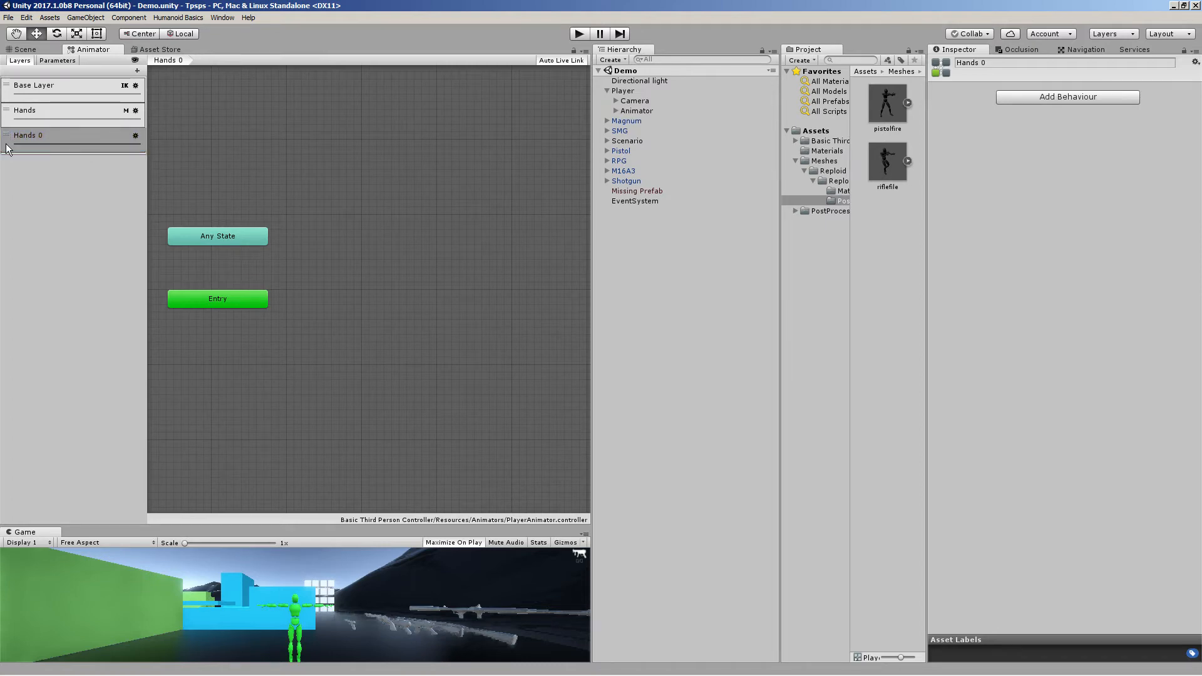
pyautogui.click(7, 134)
pyautogui.rightClick(54, 134)
pyautogui.click(81, 144)
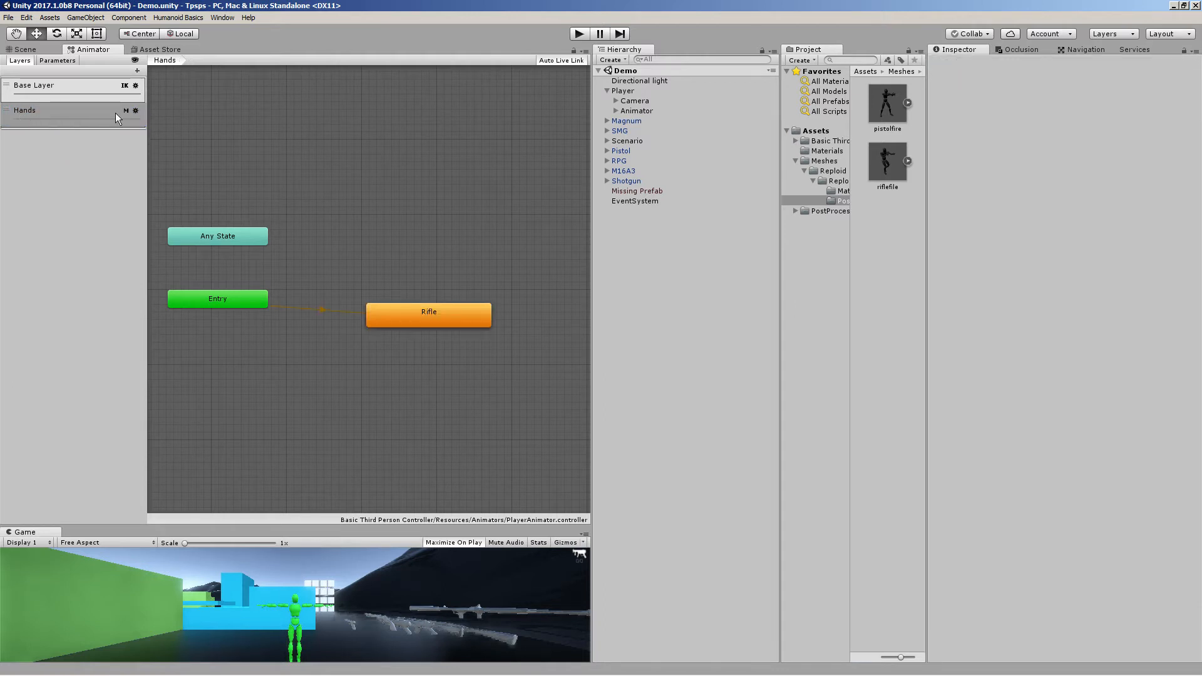
# Clear the Hands layer's avatar mask so it is set to None
pyautogui.click(135, 111)
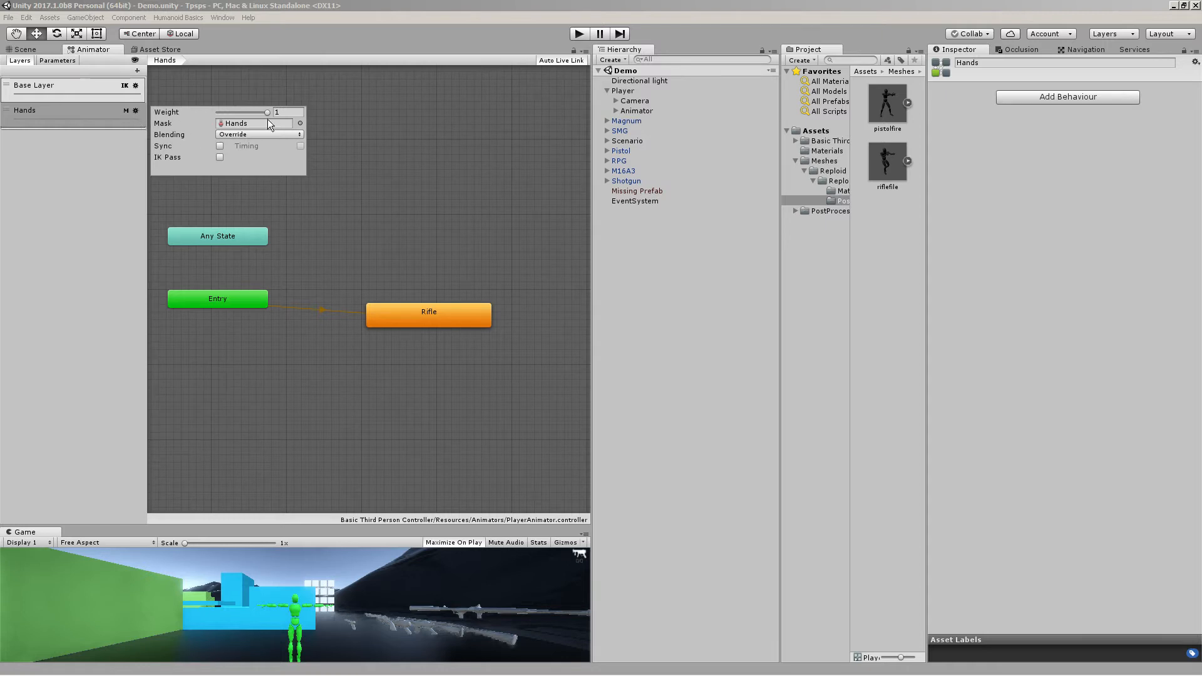
pyautogui.click(300, 124)
pyautogui.doubleClick(39, 52)
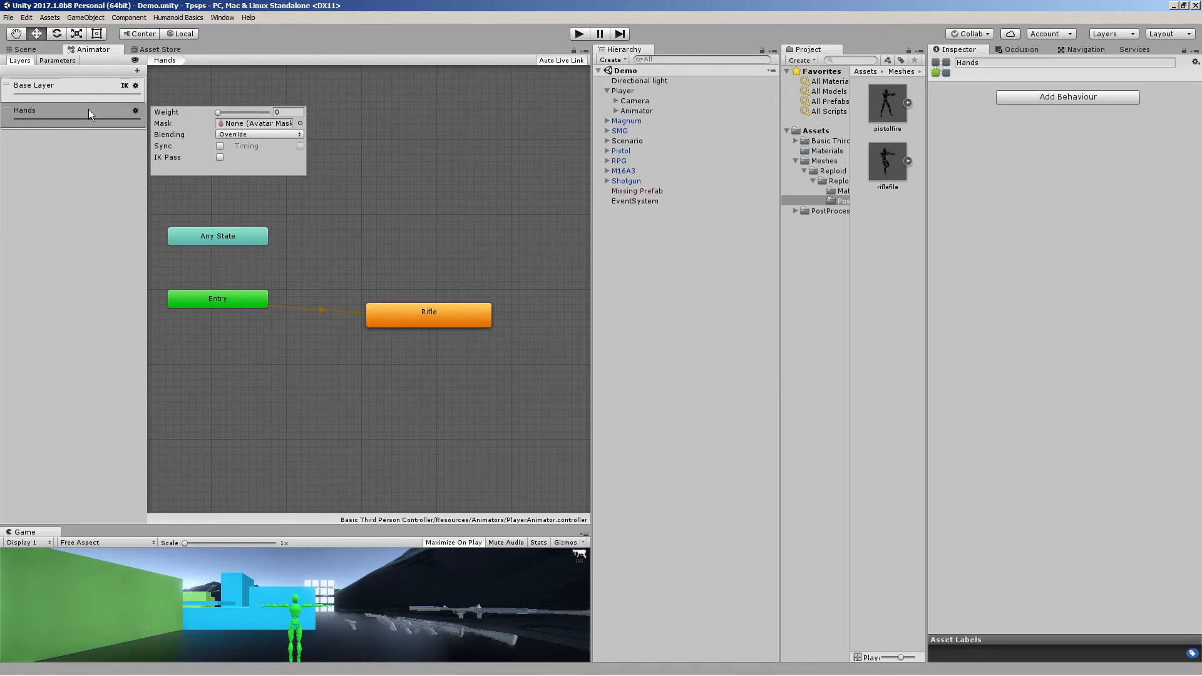
# Set the Hands layer's weight to 1 in its layer settings
pyautogui.click(79, 87)
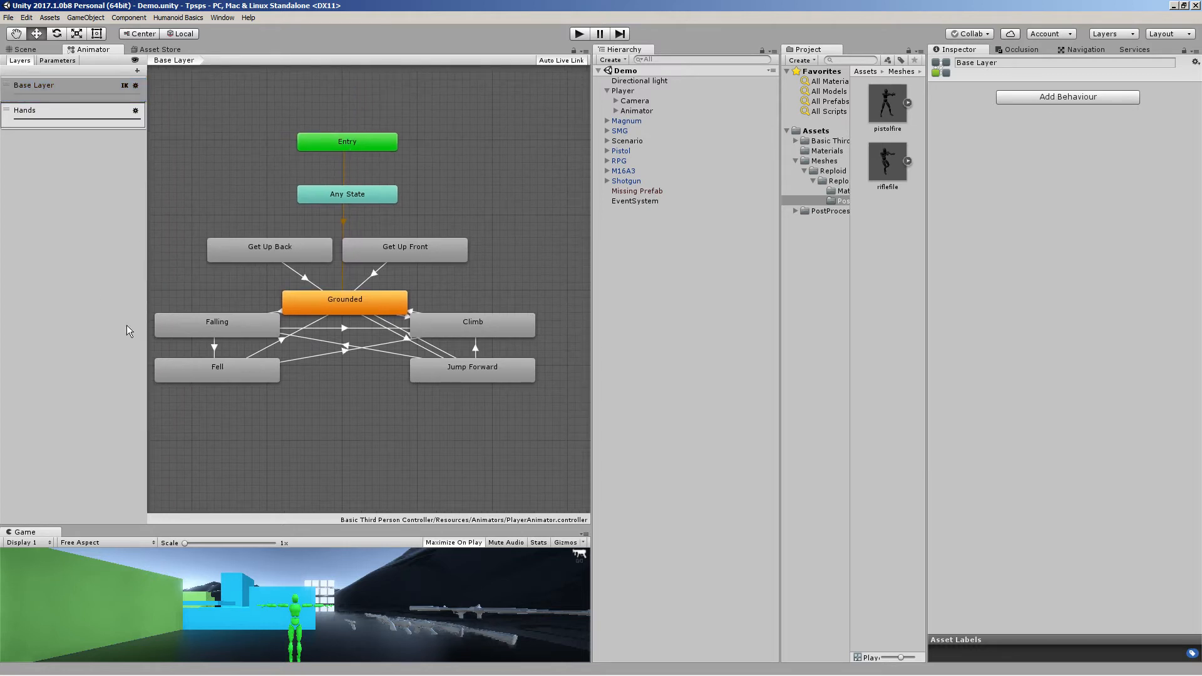
pyautogui.click(35, 114)
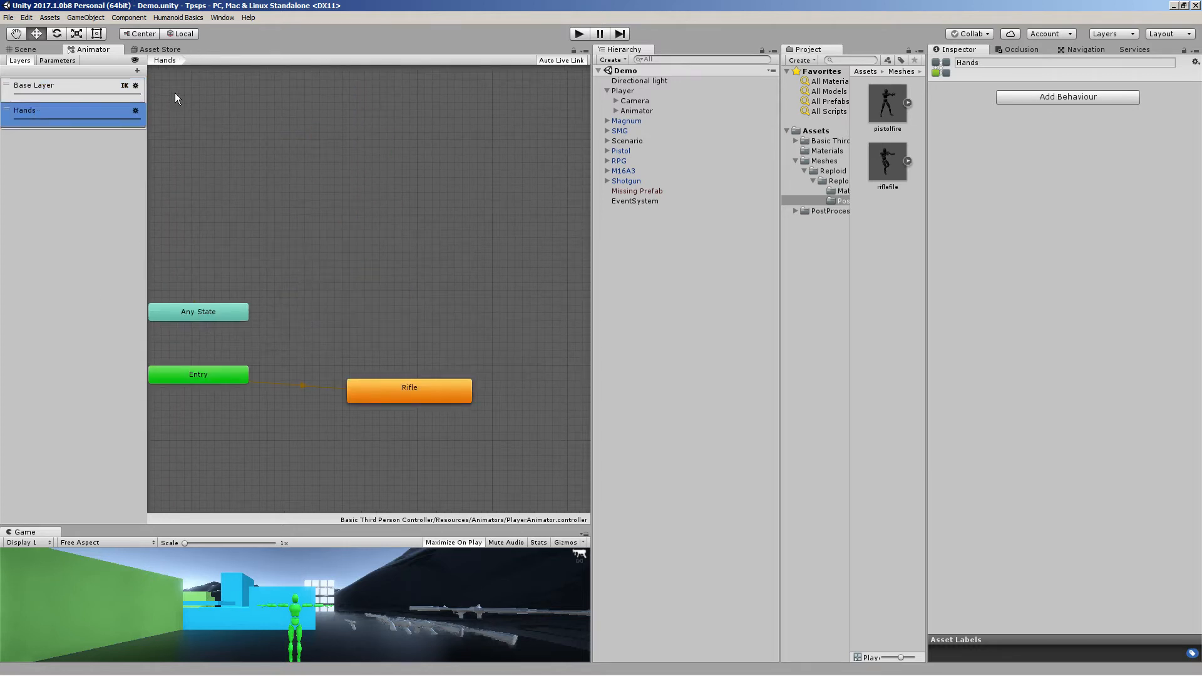
pyautogui.click(135, 110)
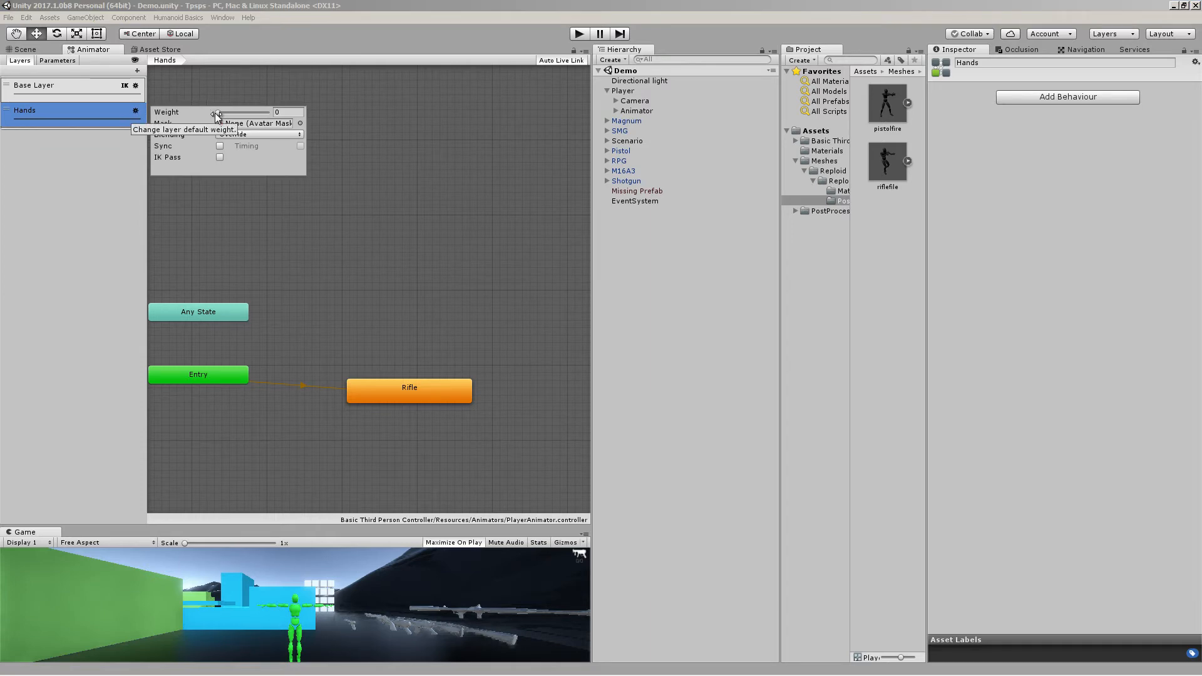
pyautogui.moveTo(215, 113); pyautogui.dragTo(267, 112)
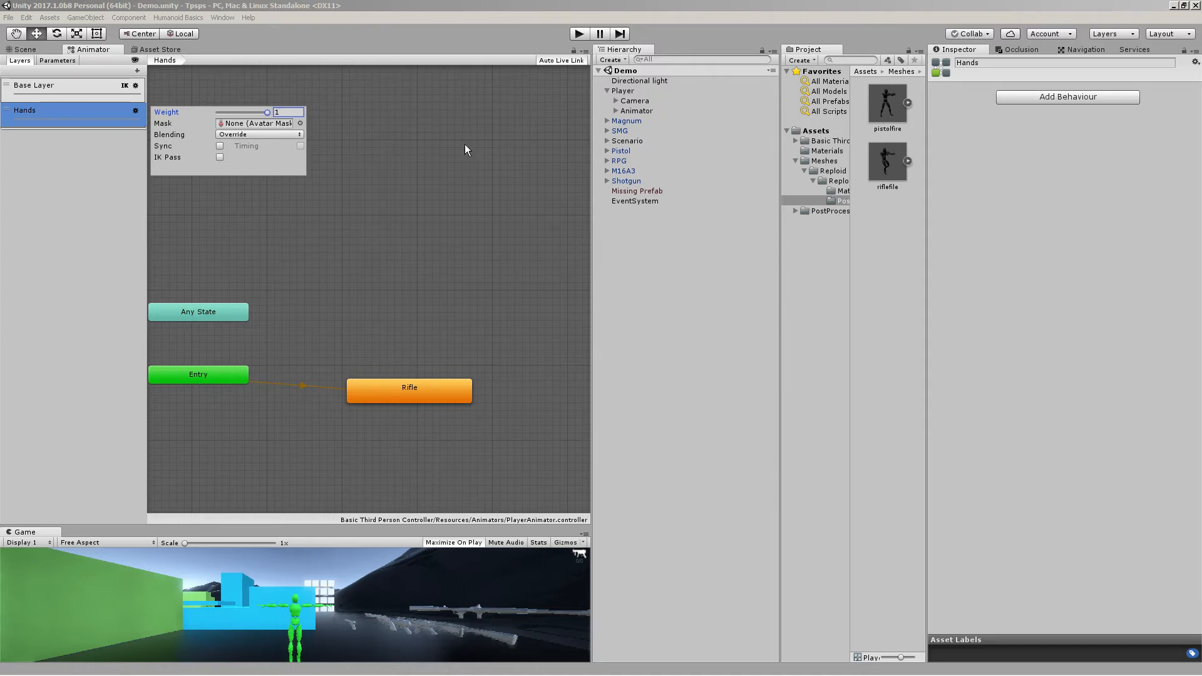
# Assign the Hands avatar mask to the Hands layer of the Animator
pyautogui.click(301, 124)
pyautogui.doubleClick(47, 61)
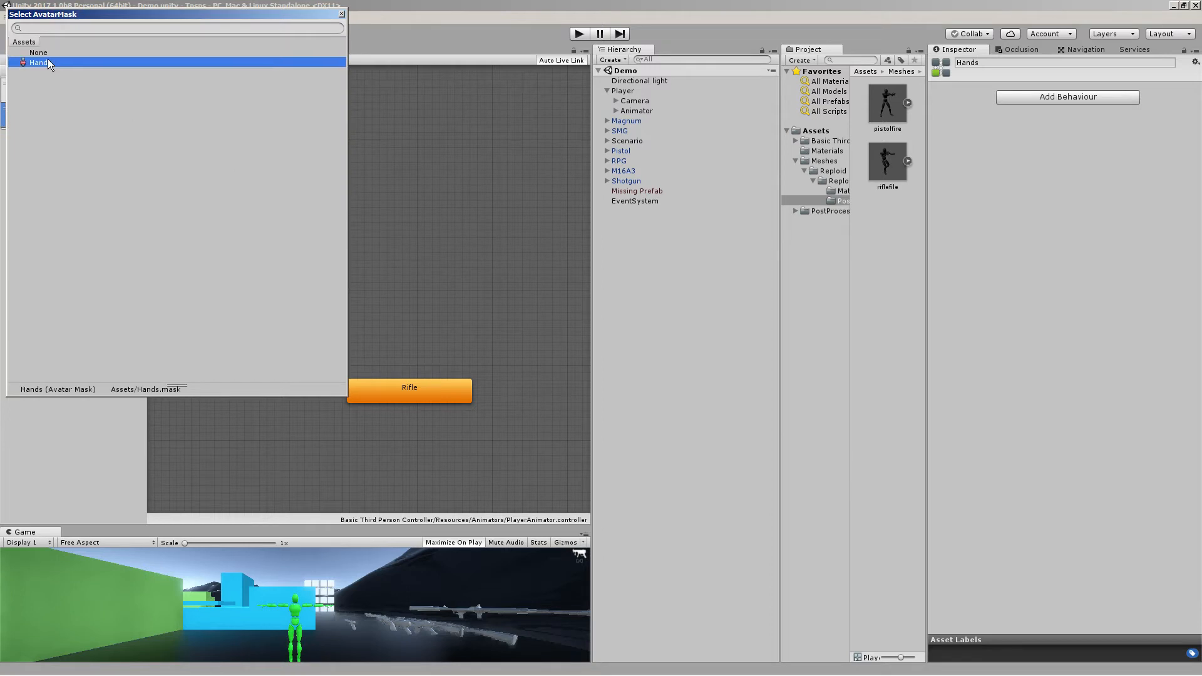
pyautogui.click(234, 127)
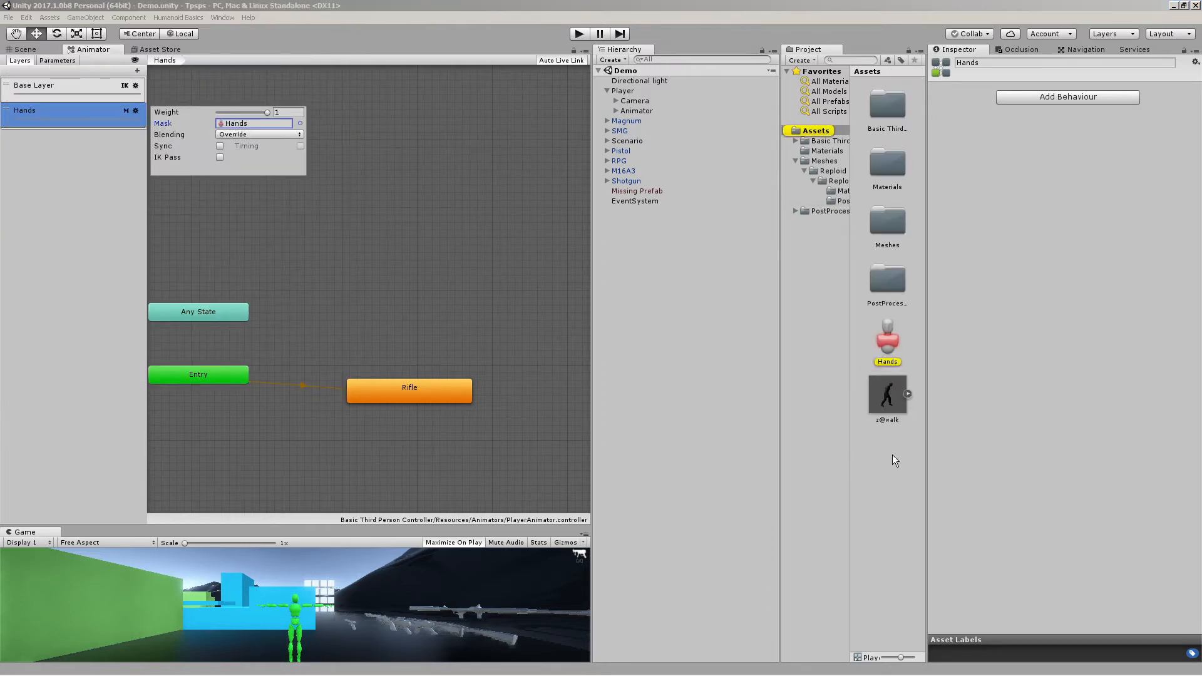
# Create a new Avatar Mask asset in the project and name it Blah
pyautogui.rightClick(874, 449)
pyautogui.moveTo(939, 456)
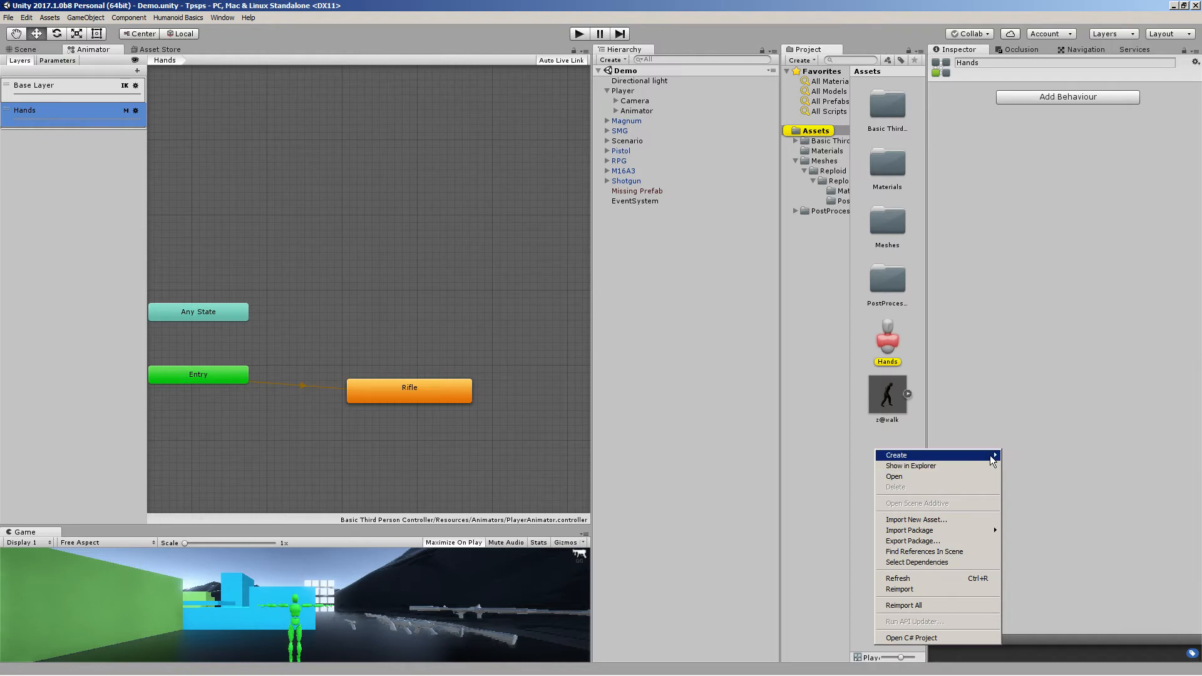
pyautogui.moveTo(990, 455)
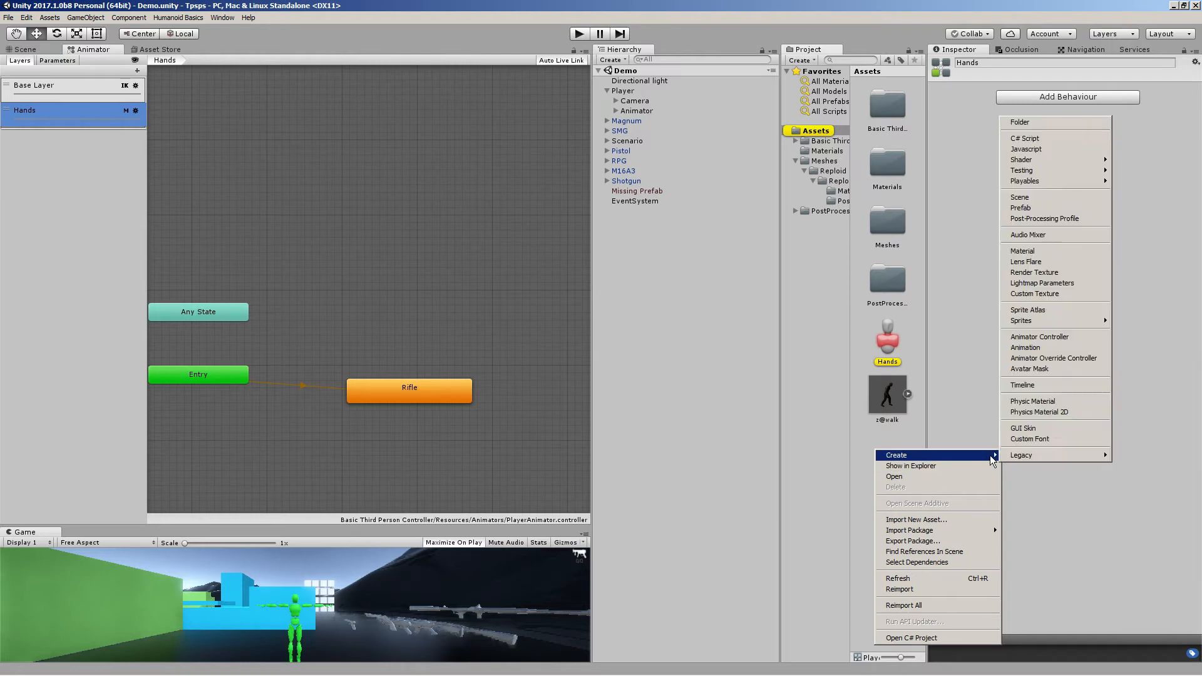
pyautogui.click(1032, 370)
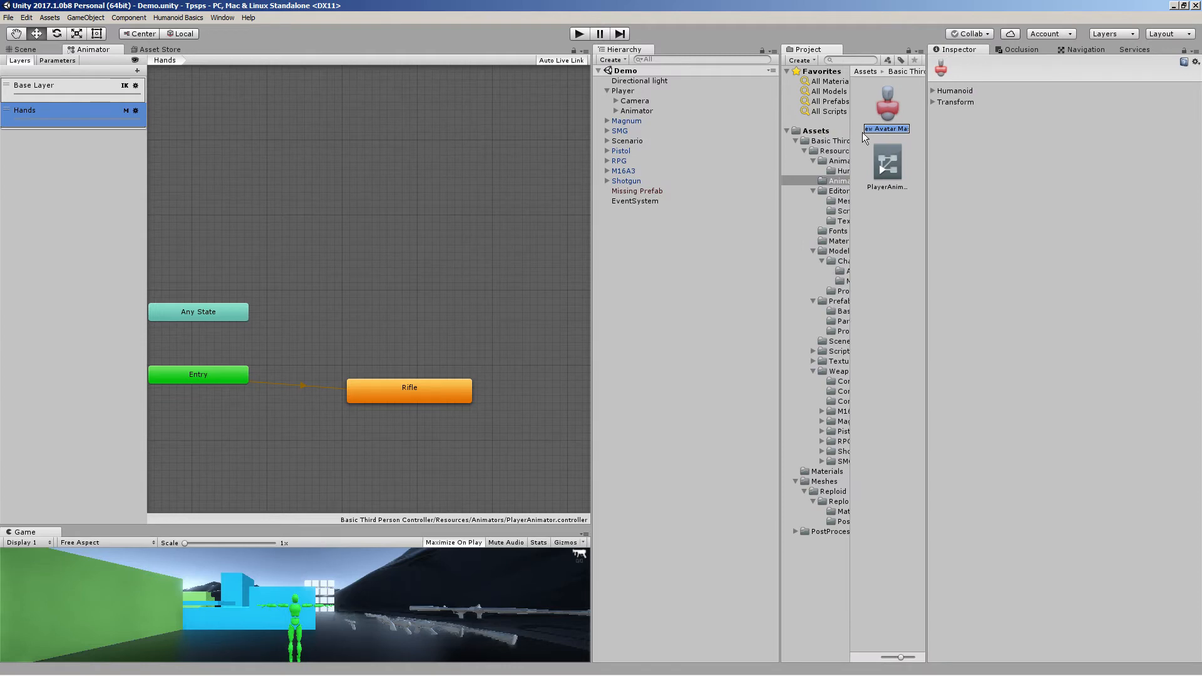
pyautogui.write('Blah')
pyautogui.press('Return')
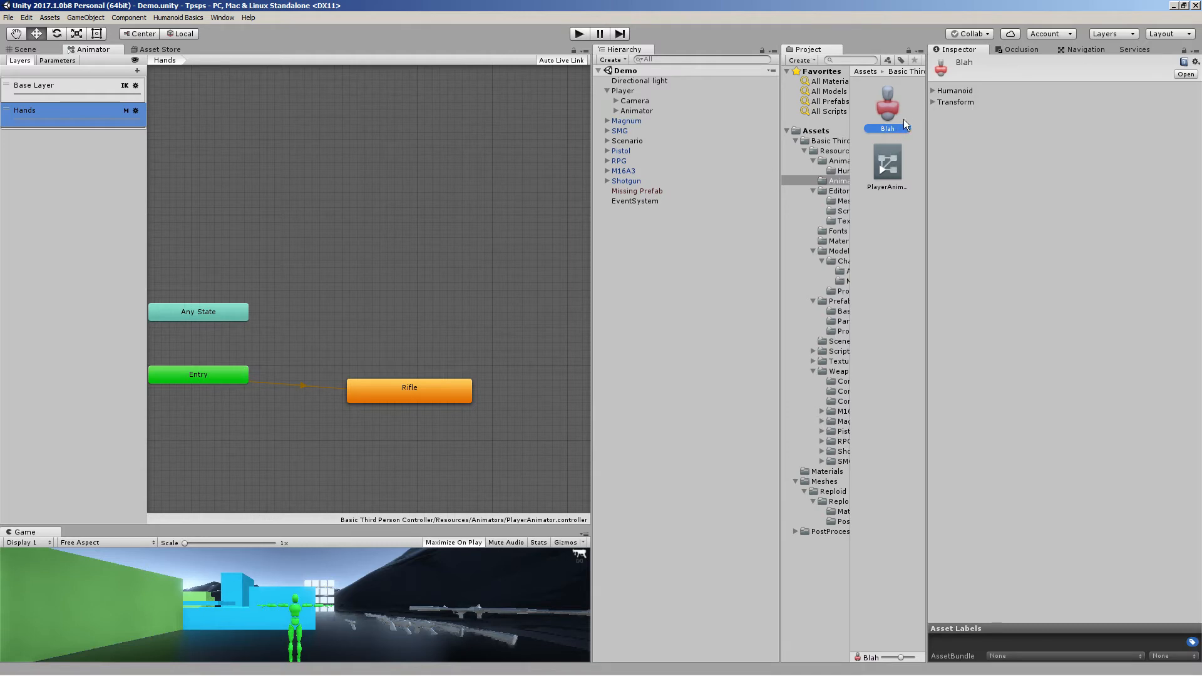
# Locate the Hands avatar mask asset from the layer settings and expand its Humanoid body diagram
pyautogui.click(135, 110)
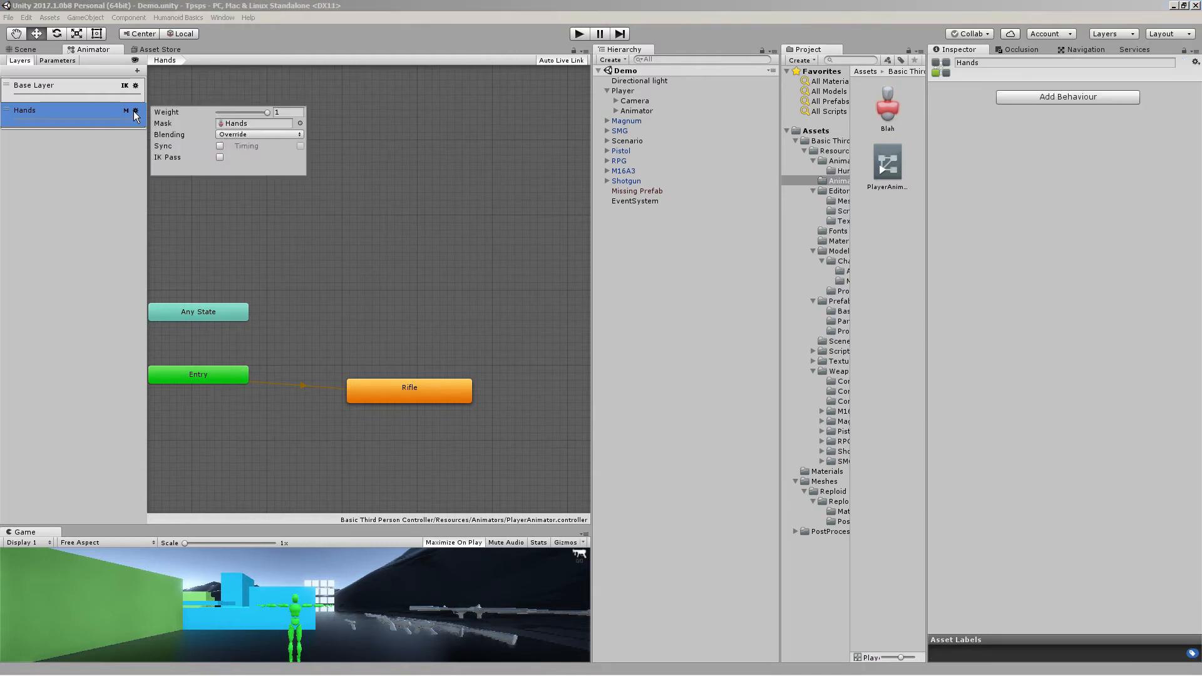
pyautogui.click(249, 122)
pyautogui.click(888, 325)
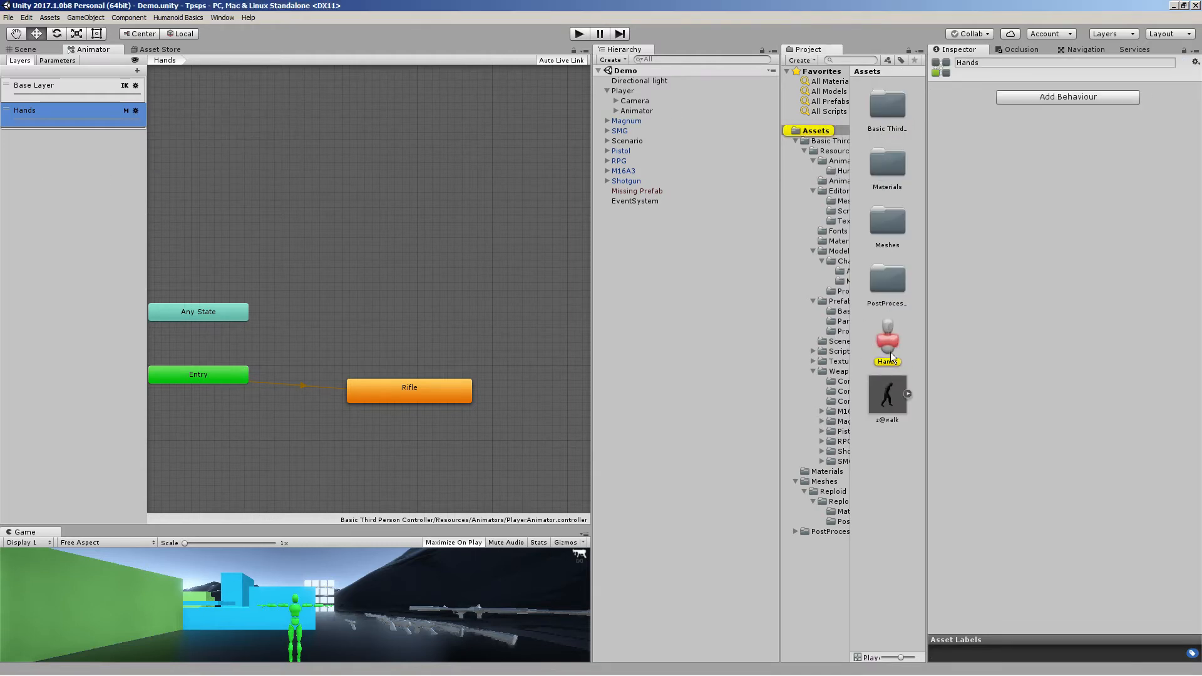
pyautogui.click(934, 92)
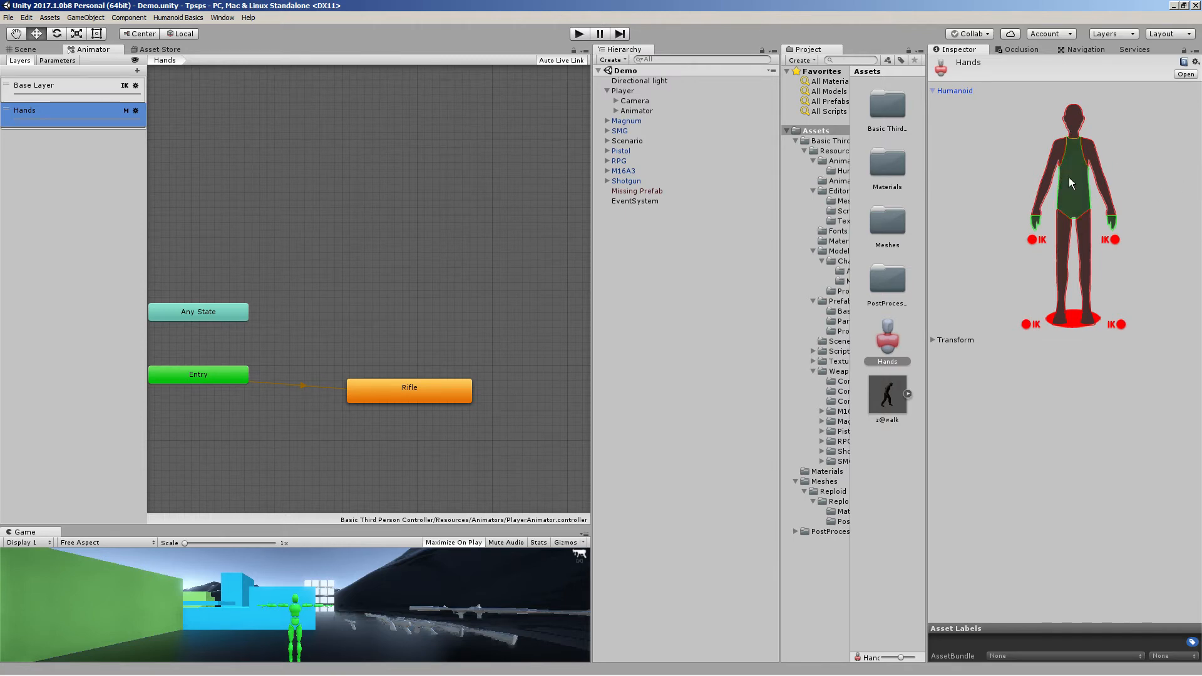
# Set the Hands mask so only the torso and hands are enabled in the Humanoid diagram
pyautogui.click(1040, 267)
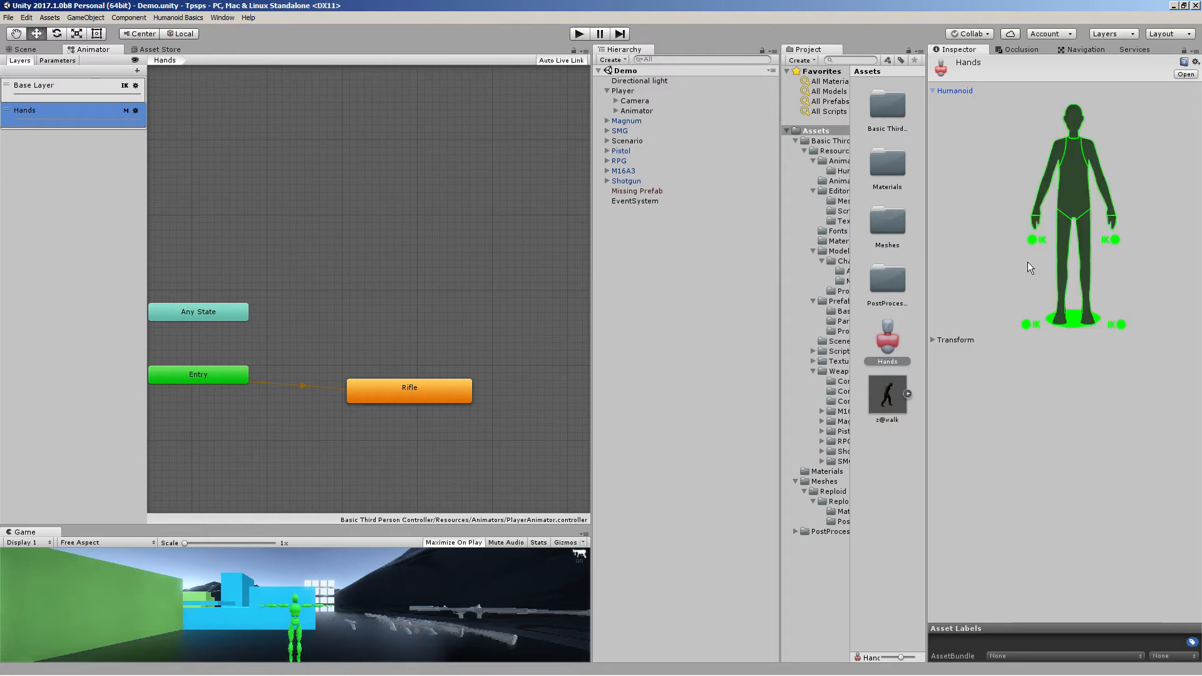
pyautogui.click(1027, 261)
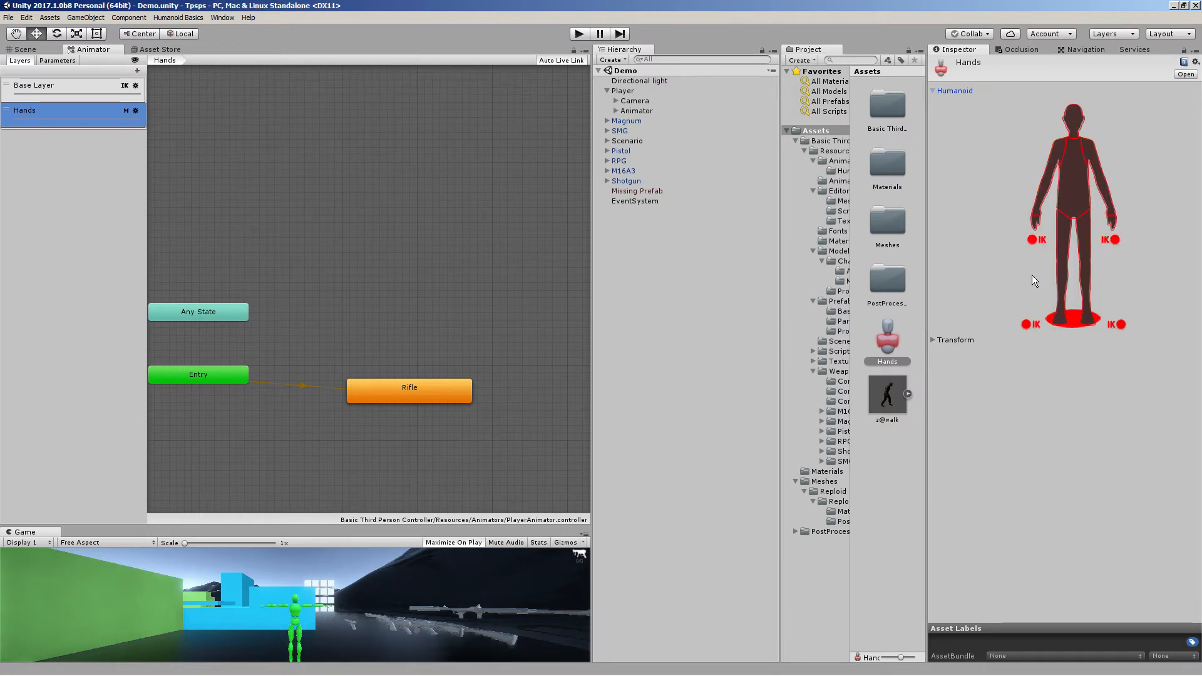
pyautogui.click(1112, 223)
pyautogui.click(1069, 189)
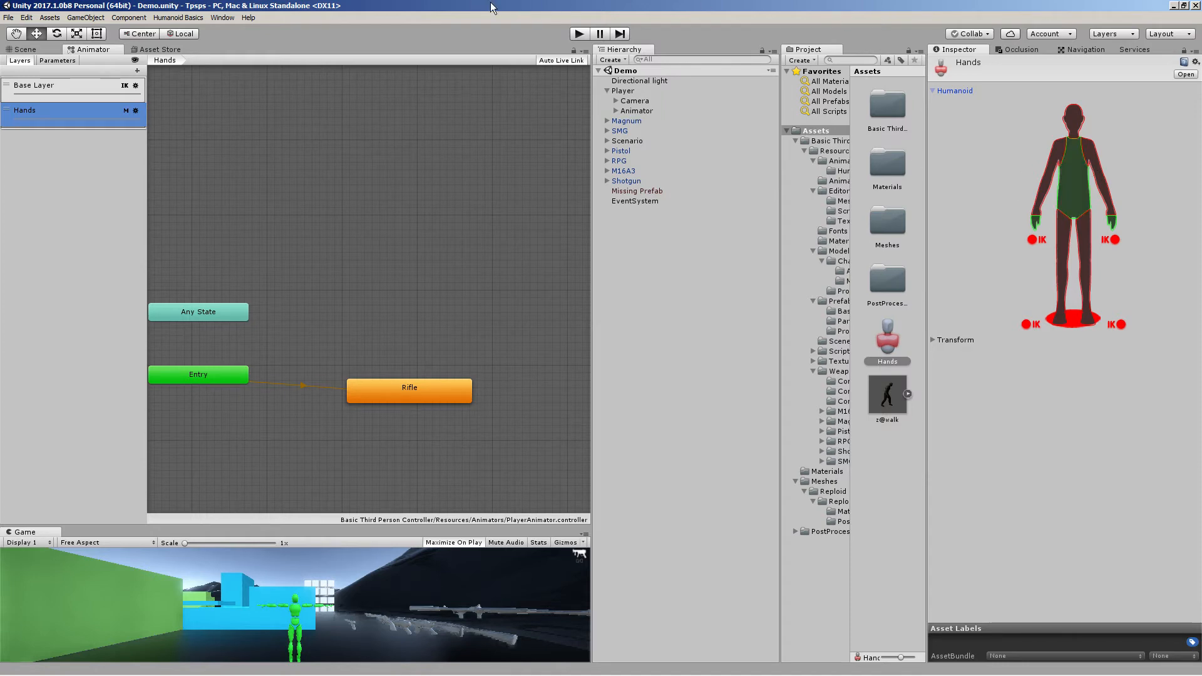
# Enter Play mode, equip the first weapon and move the character around the scene
pyautogui.click(580, 34)
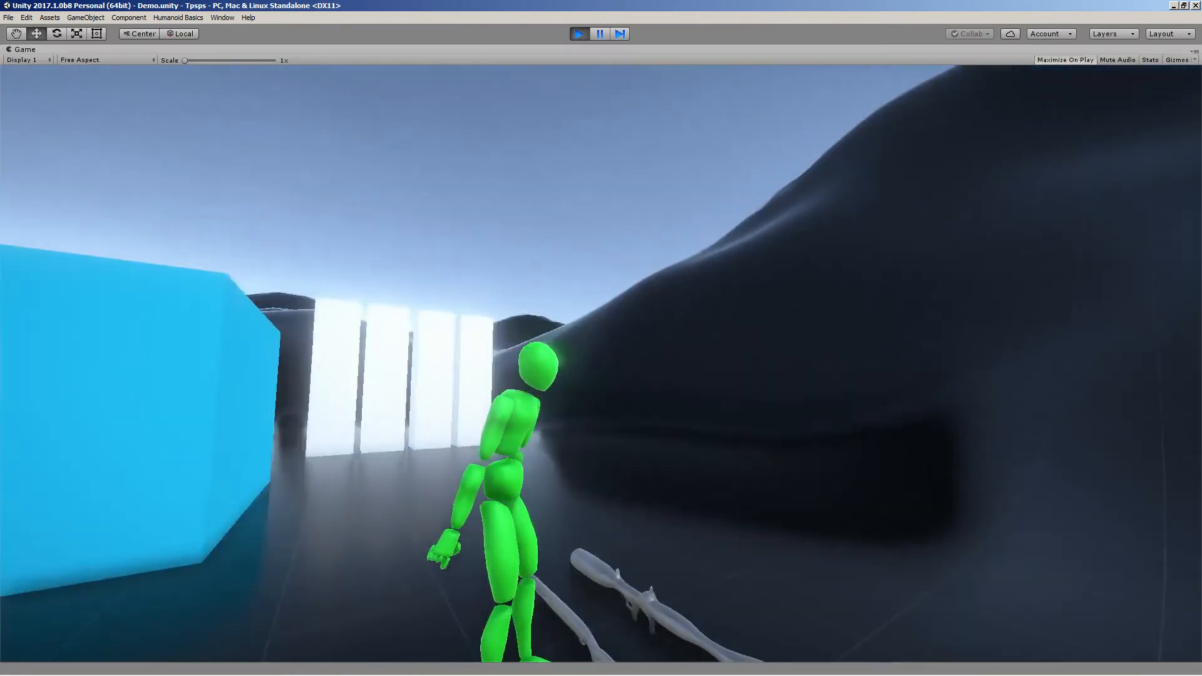
pyautogui.press('1')
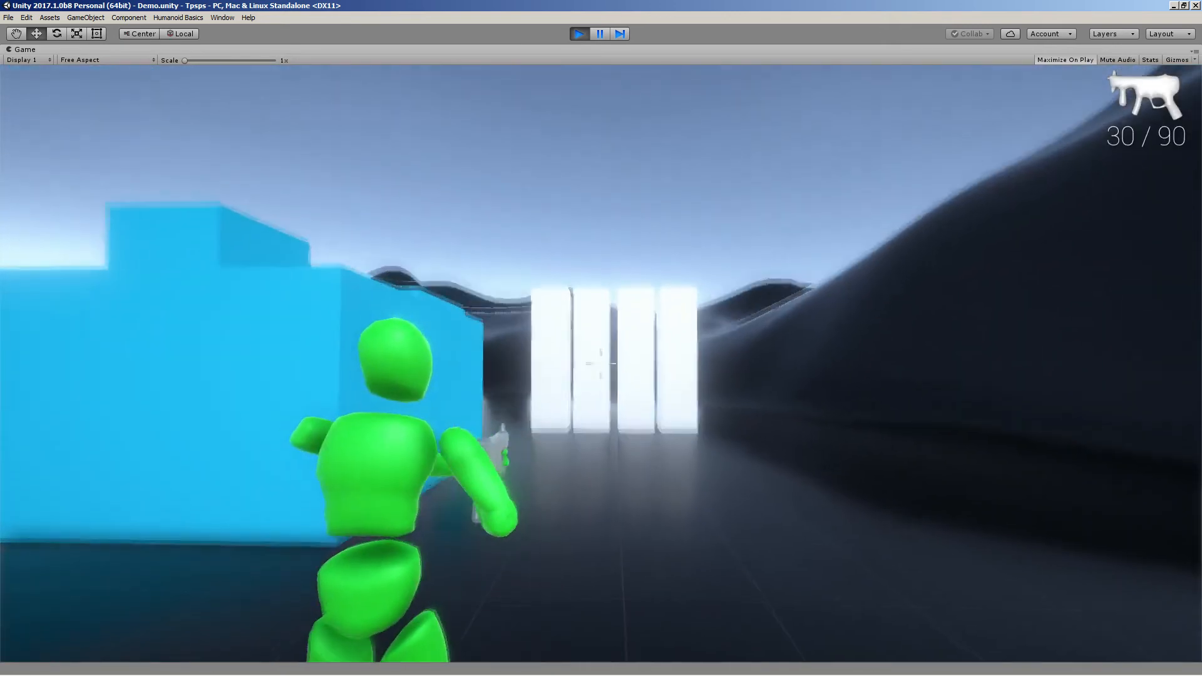
pyautogui.press('s')
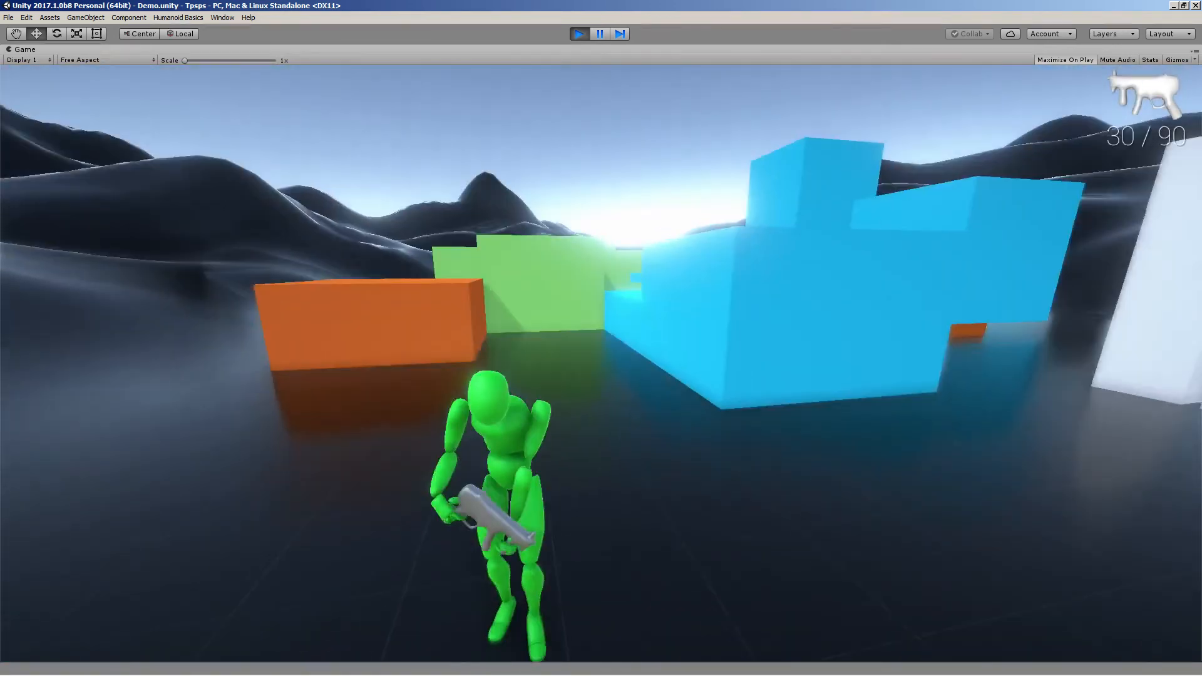
pyautogui.press('d')
pyautogui.press('w')
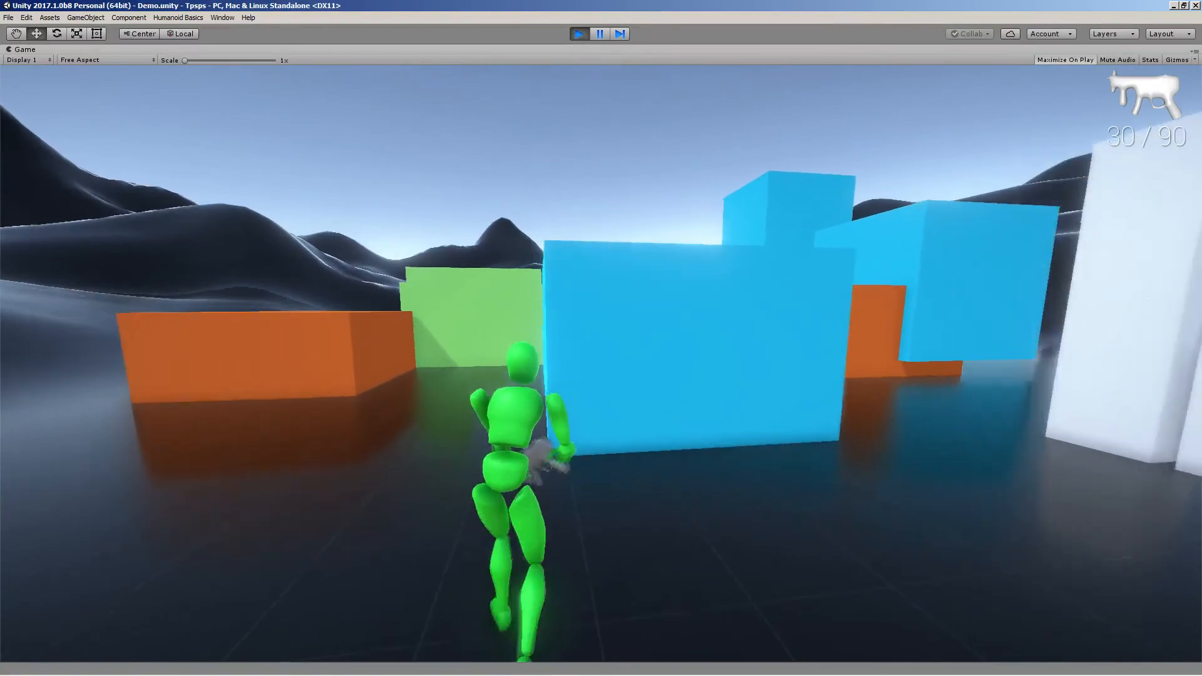
pyautogui.press('a')
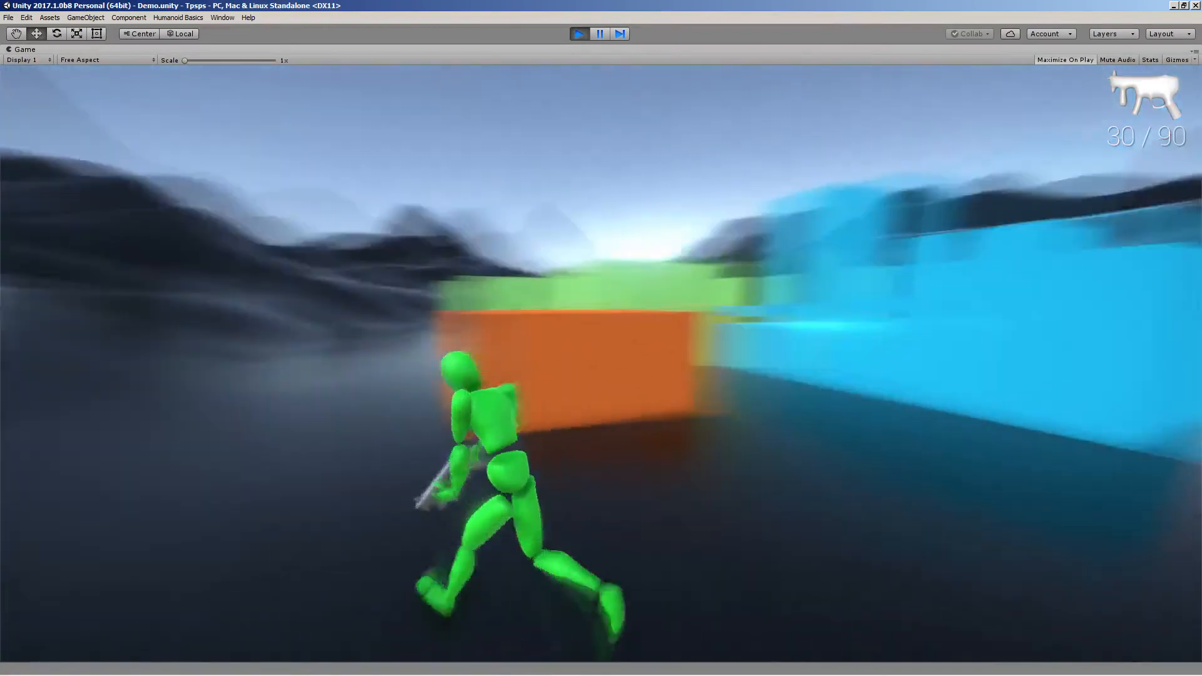
pyautogui.press('w')
pyautogui.press('space')
pyautogui.press('a')
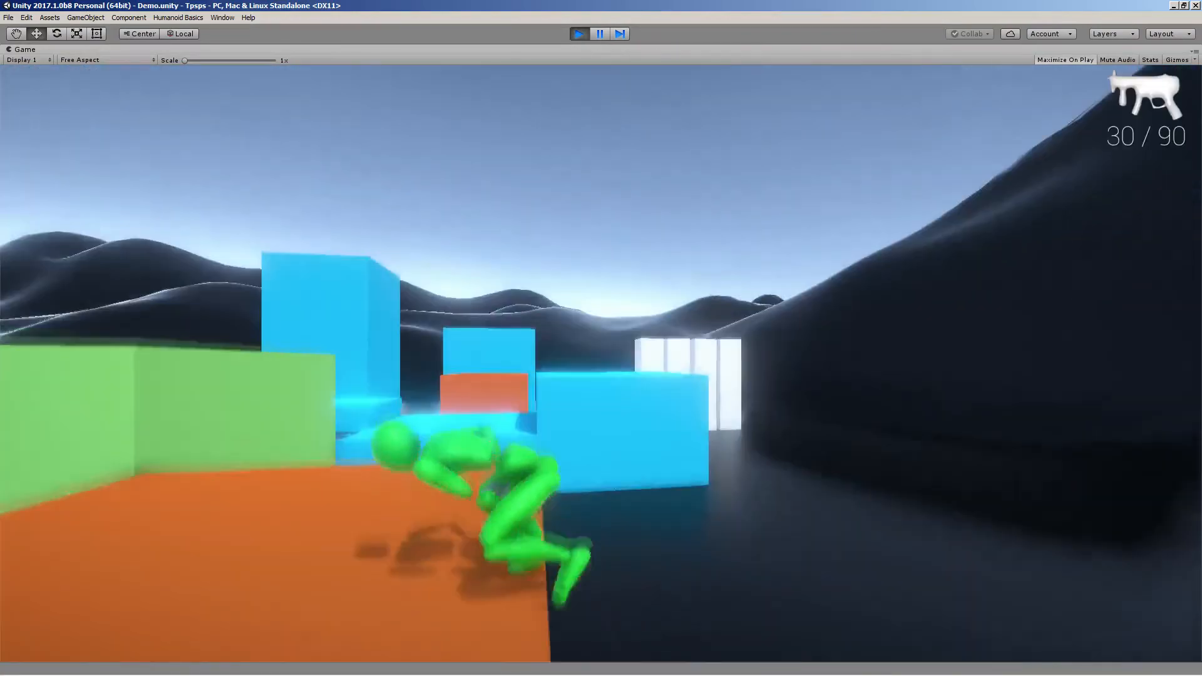
pyautogui.press('s')
pyautogui.press('d')
pyautogui.press('w')
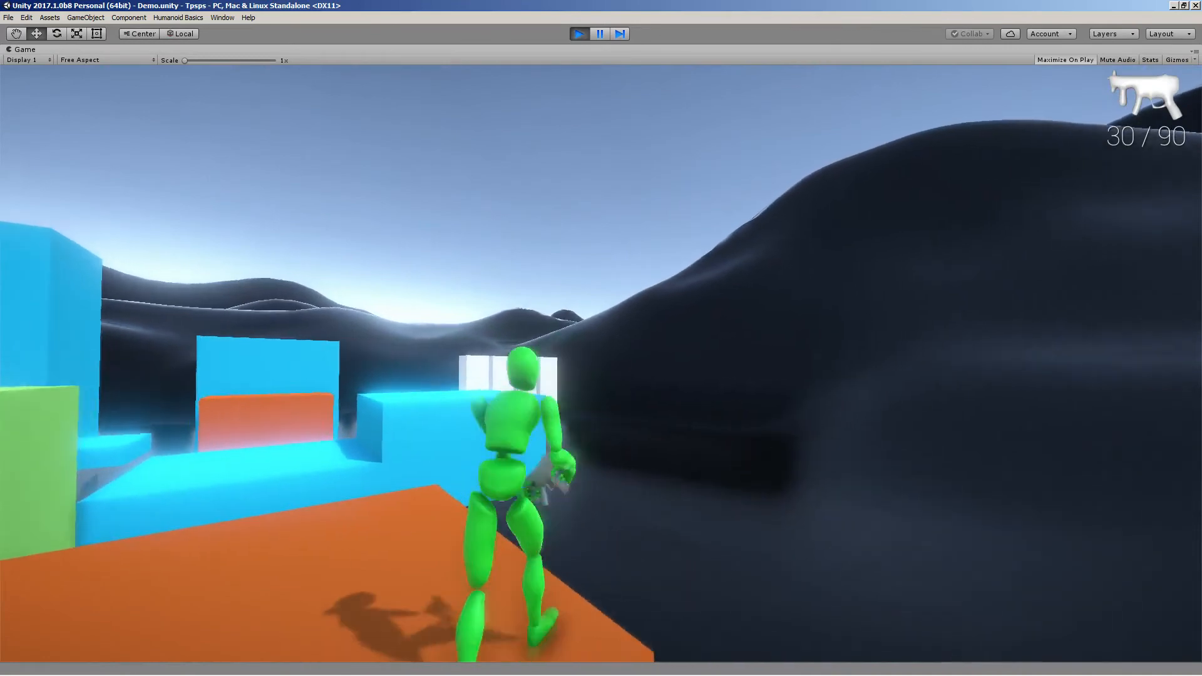
pyautogui.press('w')
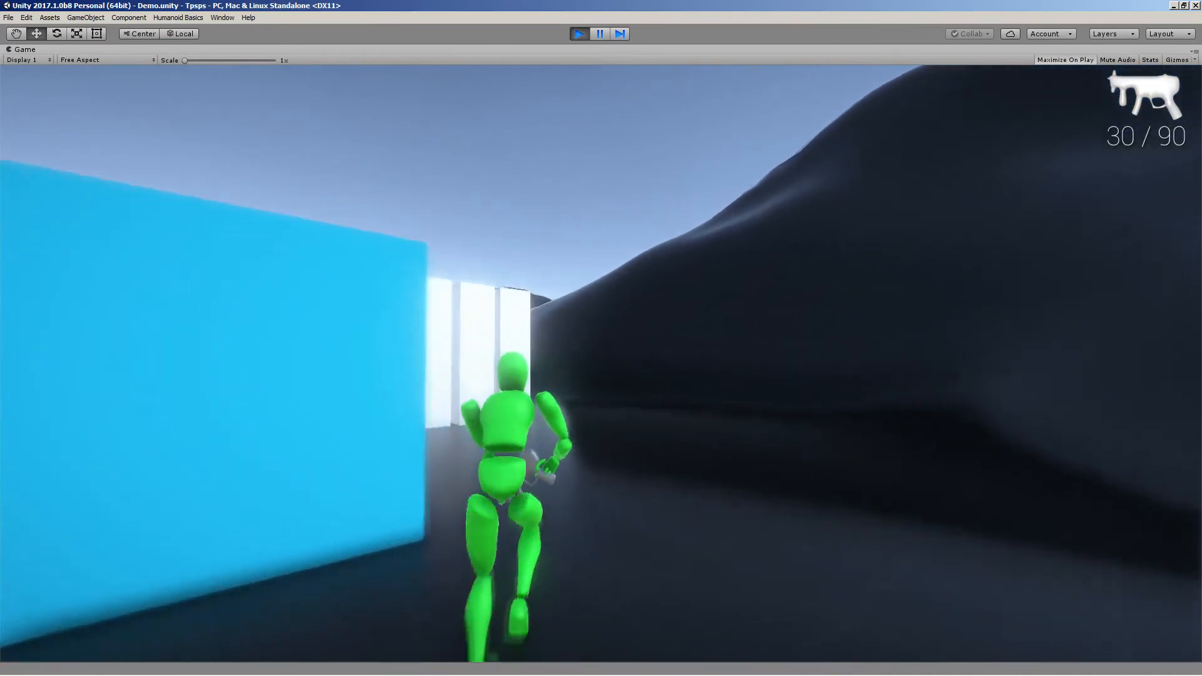
pyautogui.press('s')
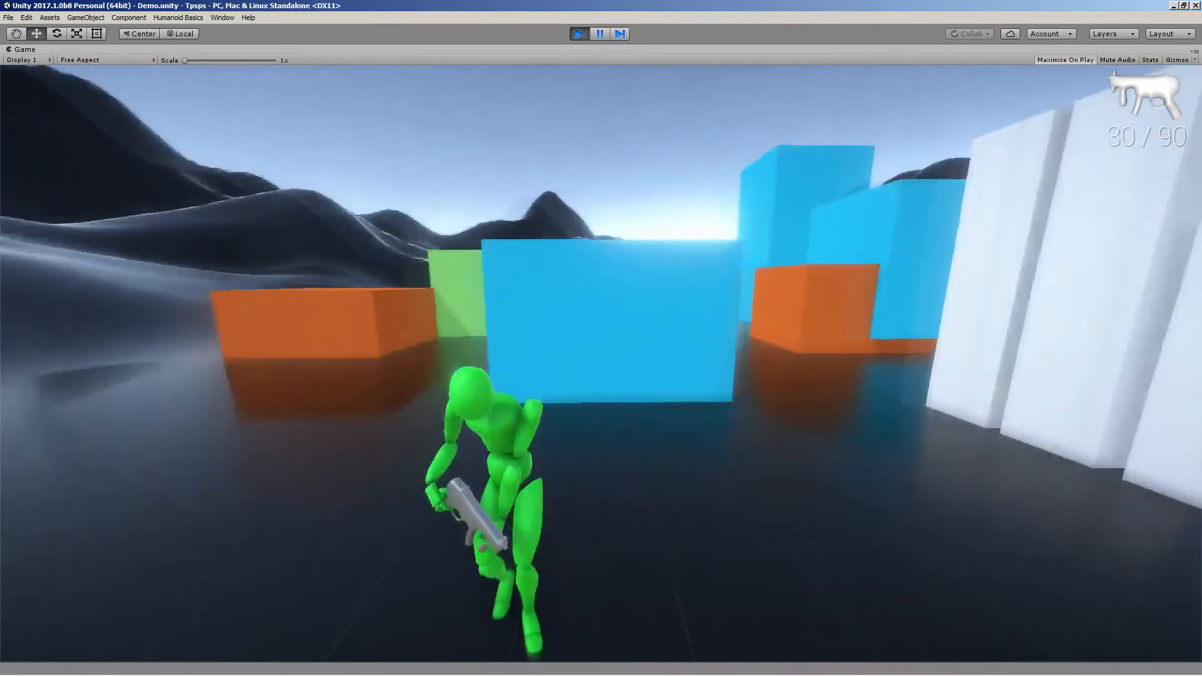
pyautogui.press('d')
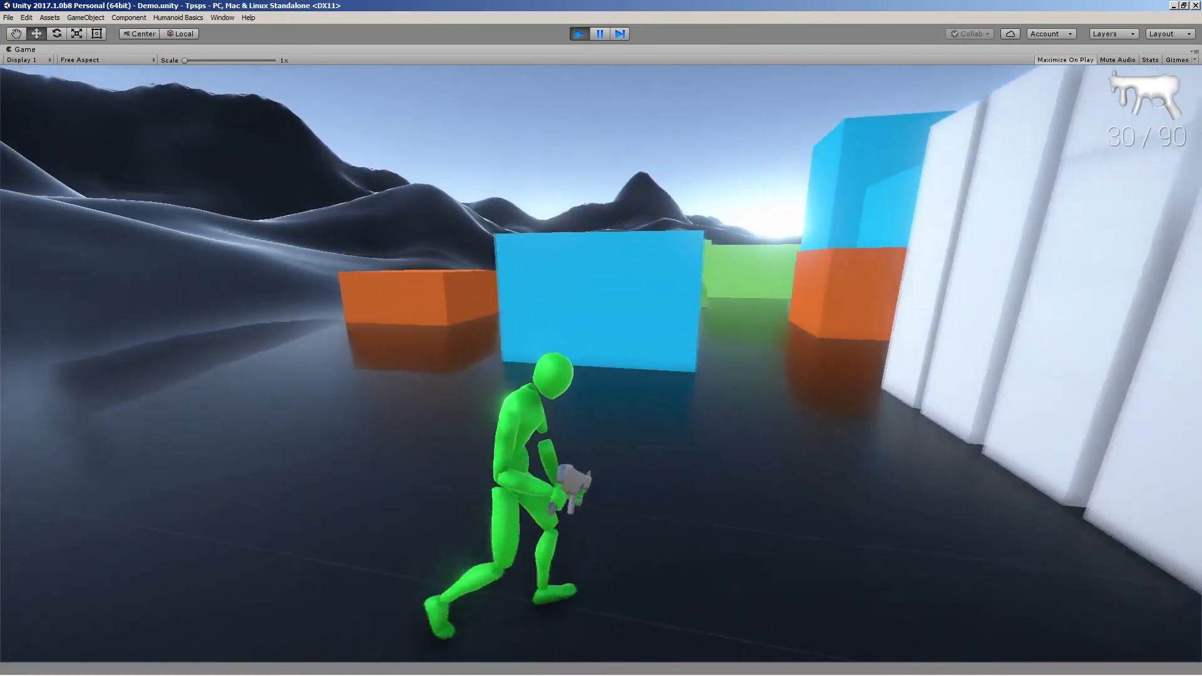
pyautogui.press('w')
pyautogui.press('a')
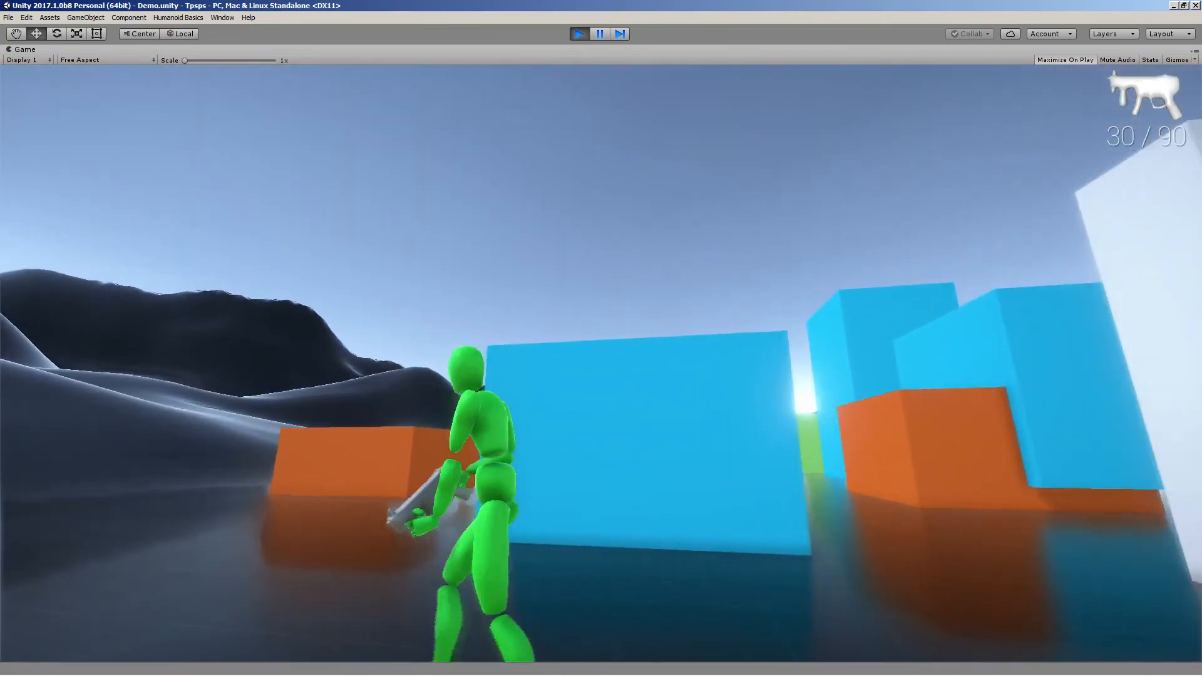
pyautogui.press('s')
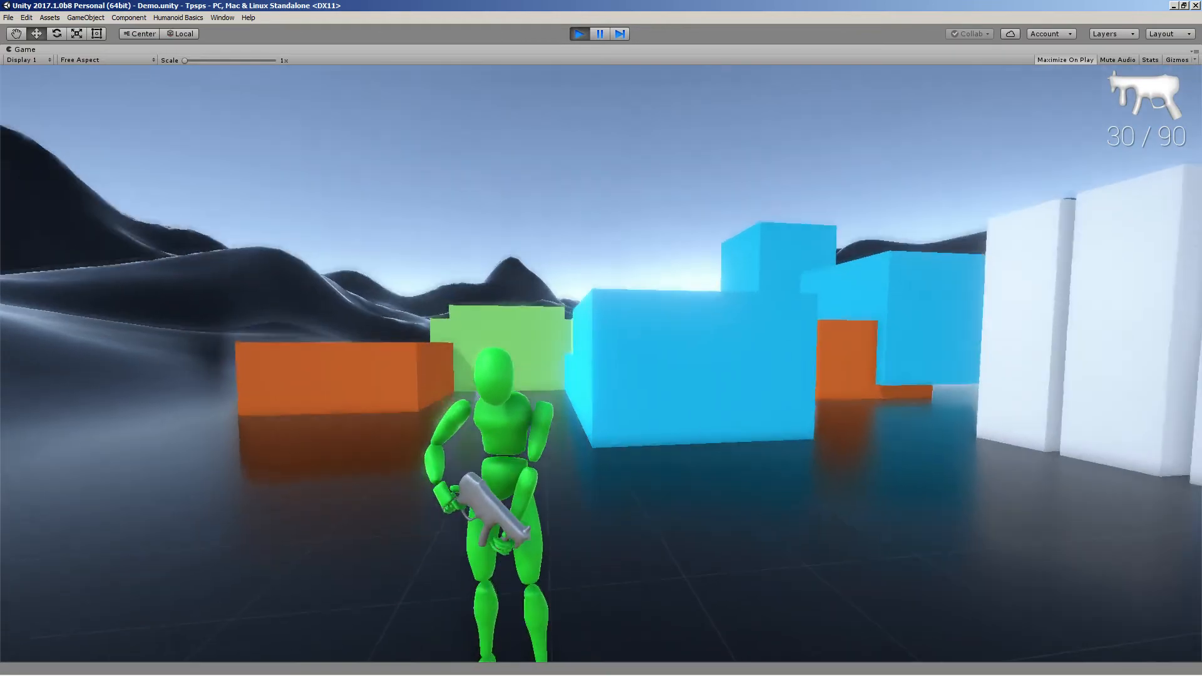
pyautogui.press('s')
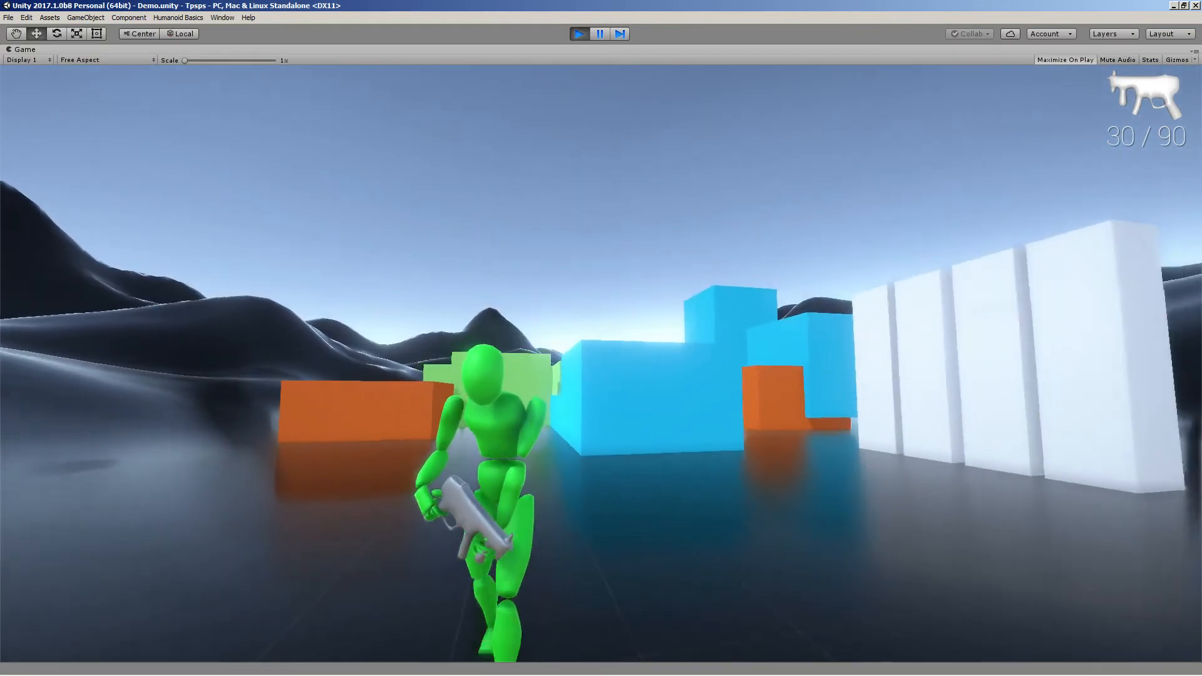
# Aim and fire the weapon, reload it, and exit Play mode
pyautogui.rightClick(601, 363)
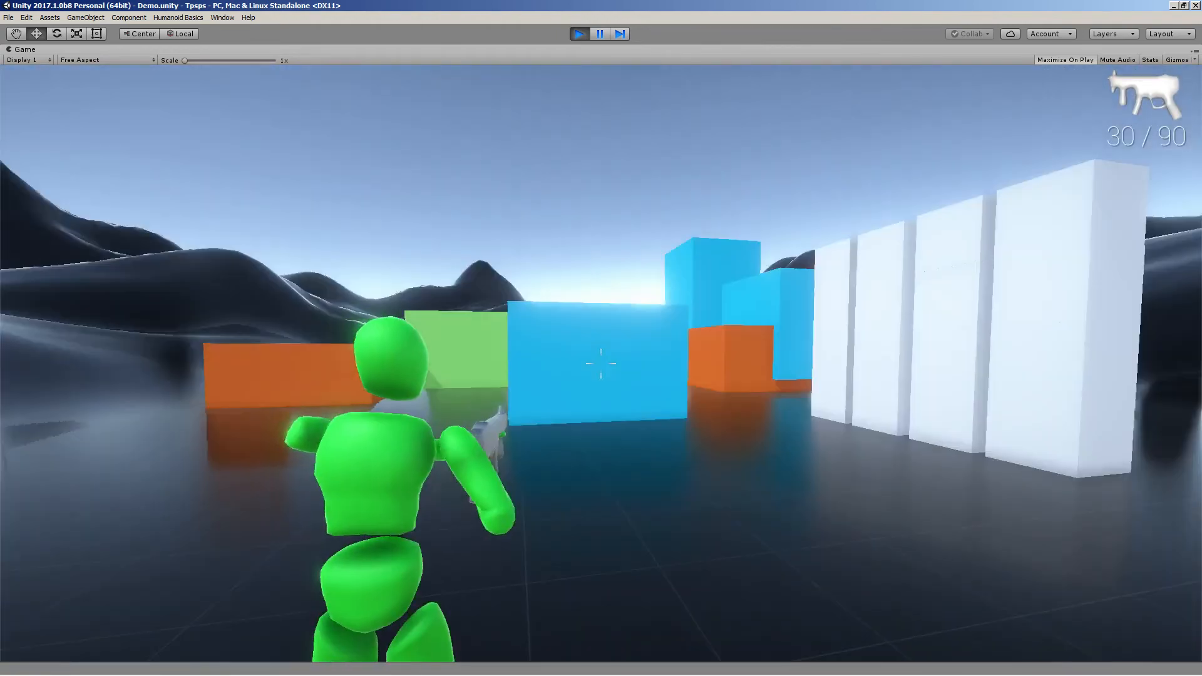
pyautogui.click(601, 363)
pyautogui.press('w')
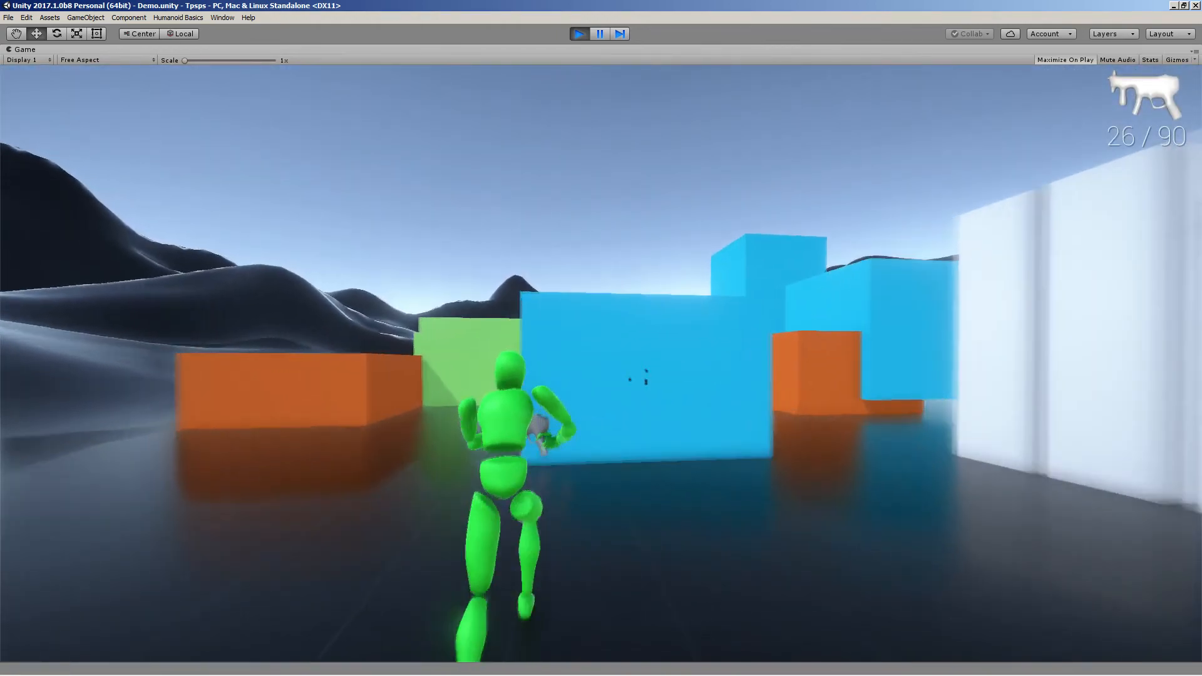
pyautogui.press('r')
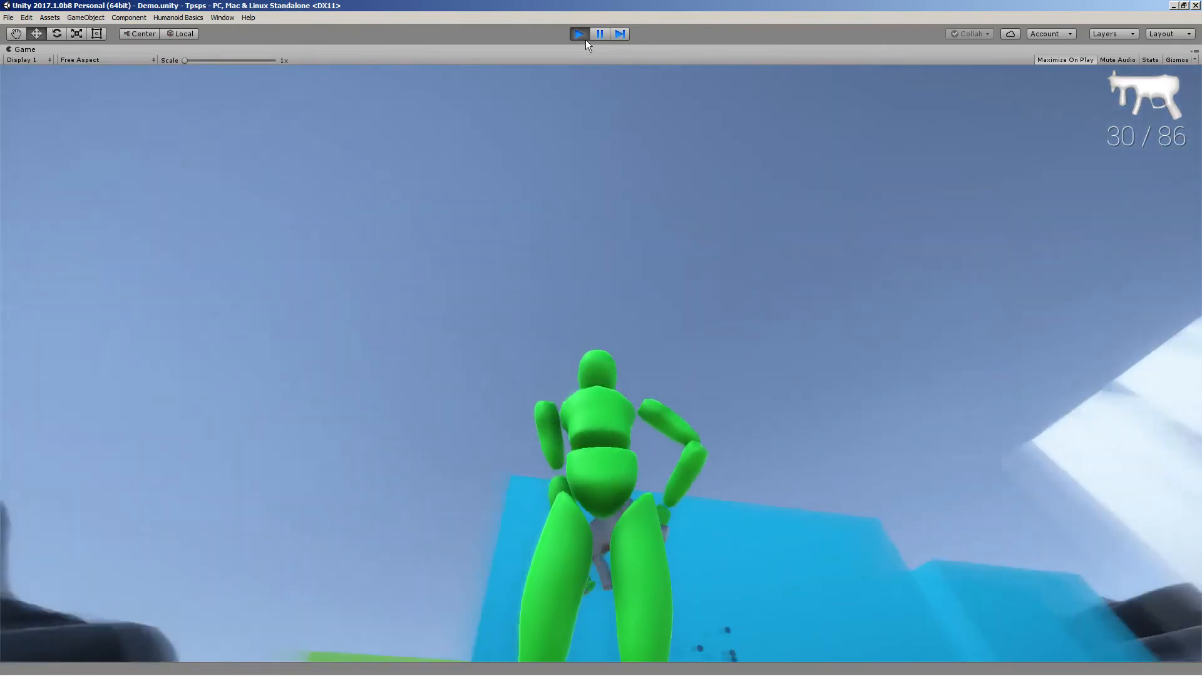
pyautogui.click(584, 39)
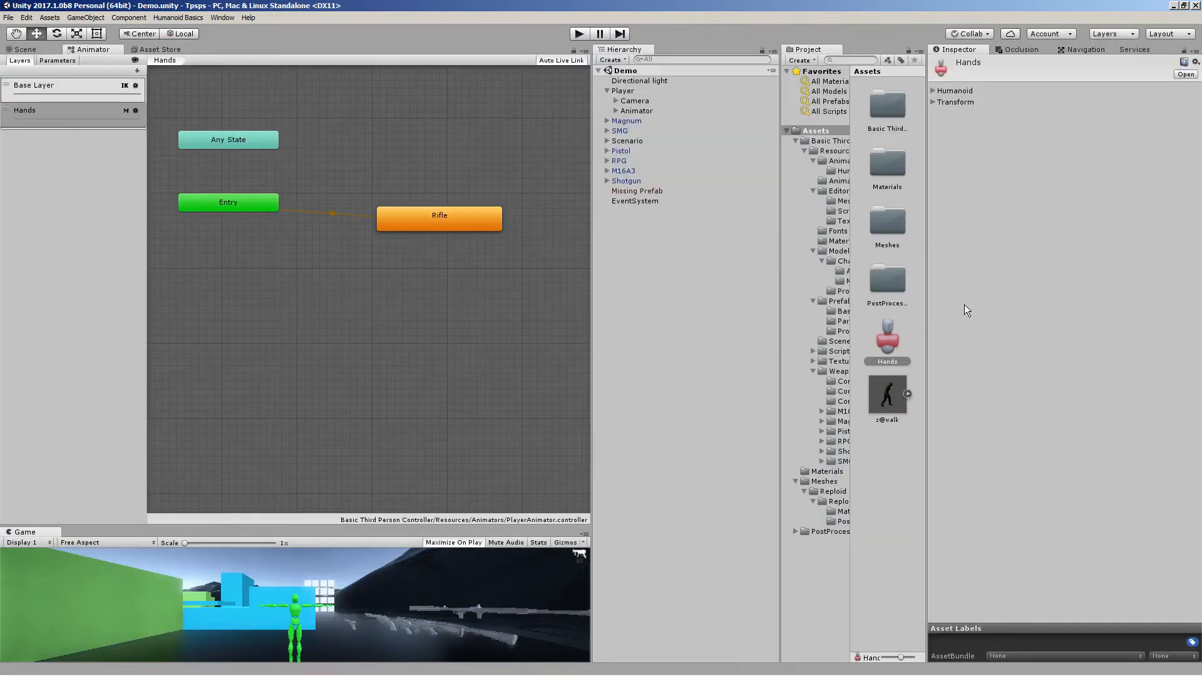
# Reselect Hands as the Hands layer's avatar mask and inspect its Blending option
pyautogui.click(135, 110)
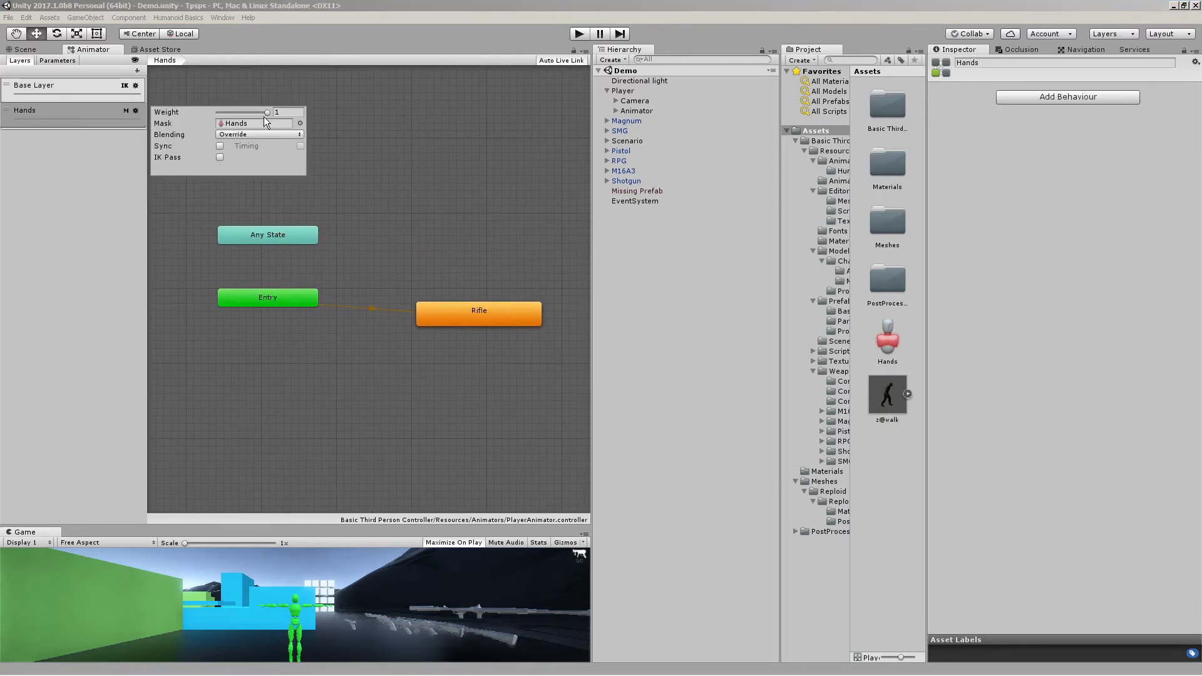
pyautogui.click(299, 123)
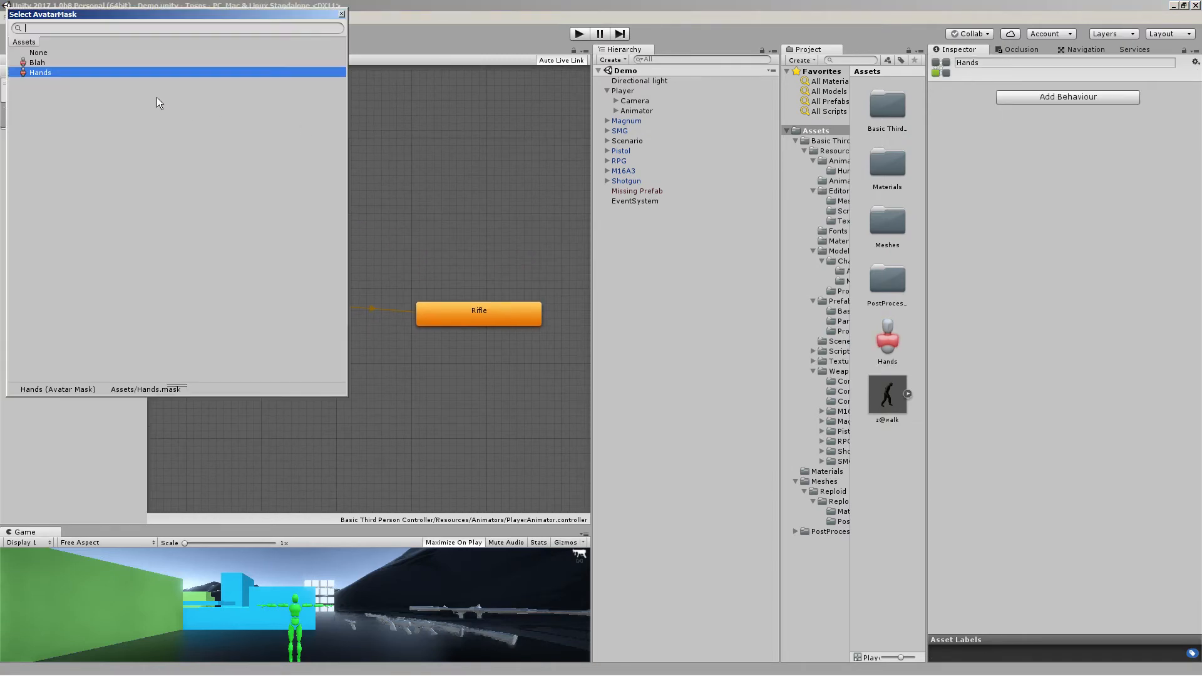
pyautogui.doubleClick(110, 72)
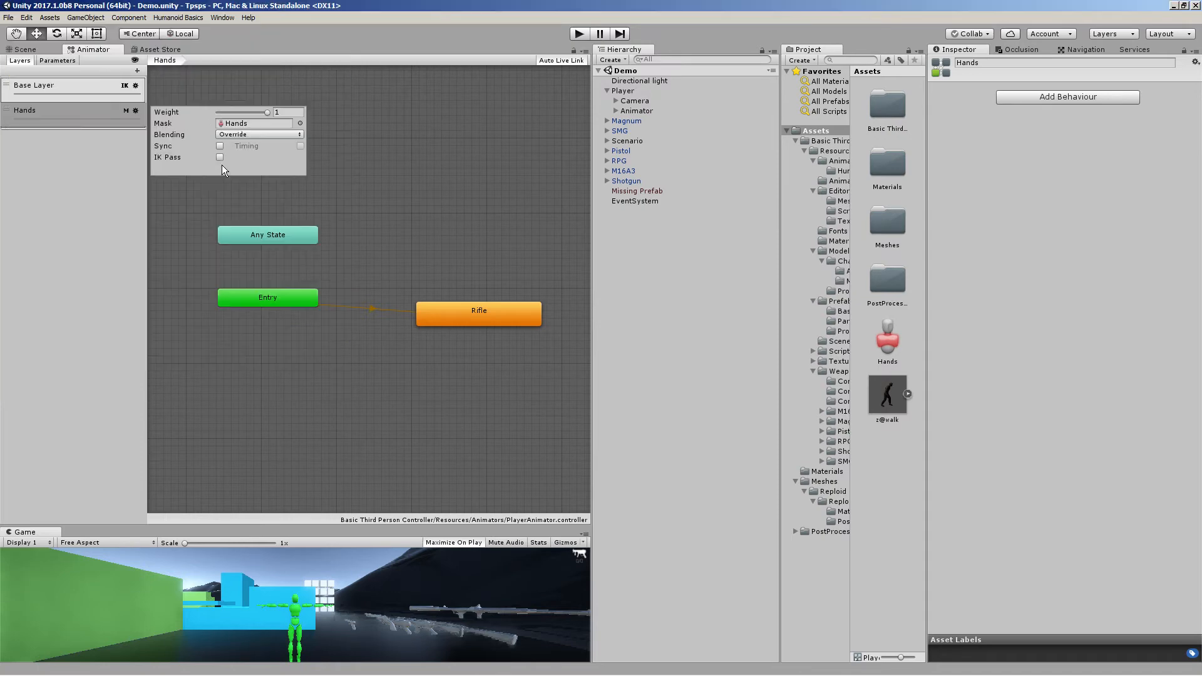
pyautogui.click(249, 136)
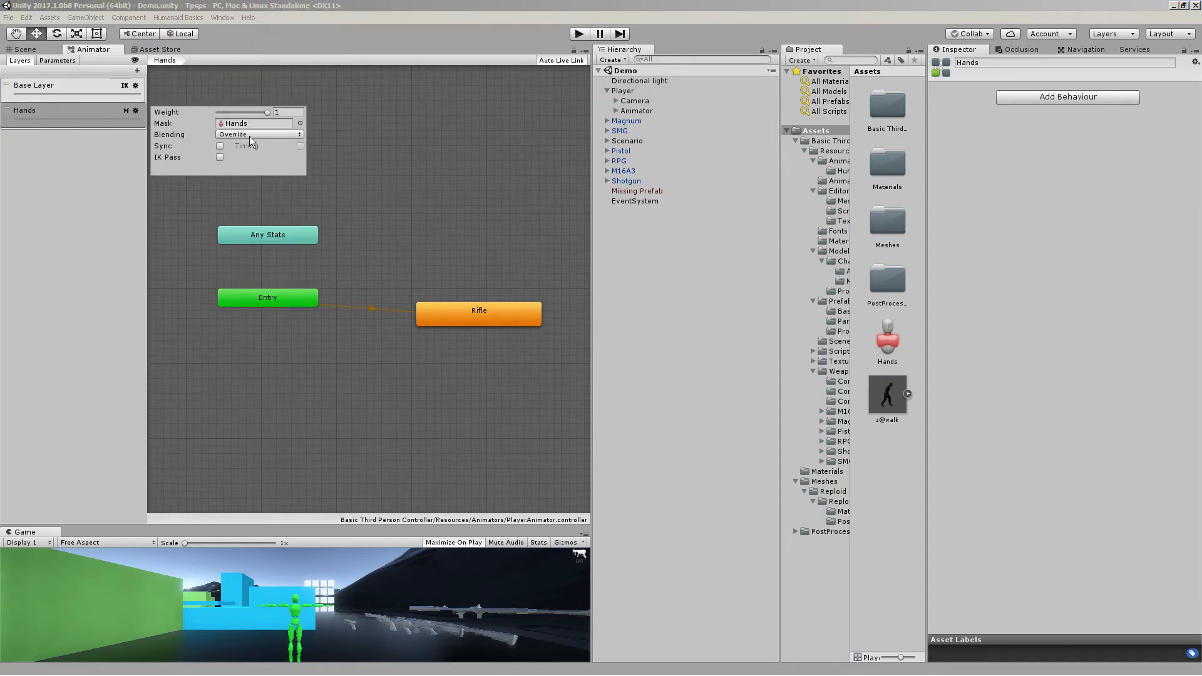
pyautogui.click(249, 137)
pyautogui.click(320, 155)
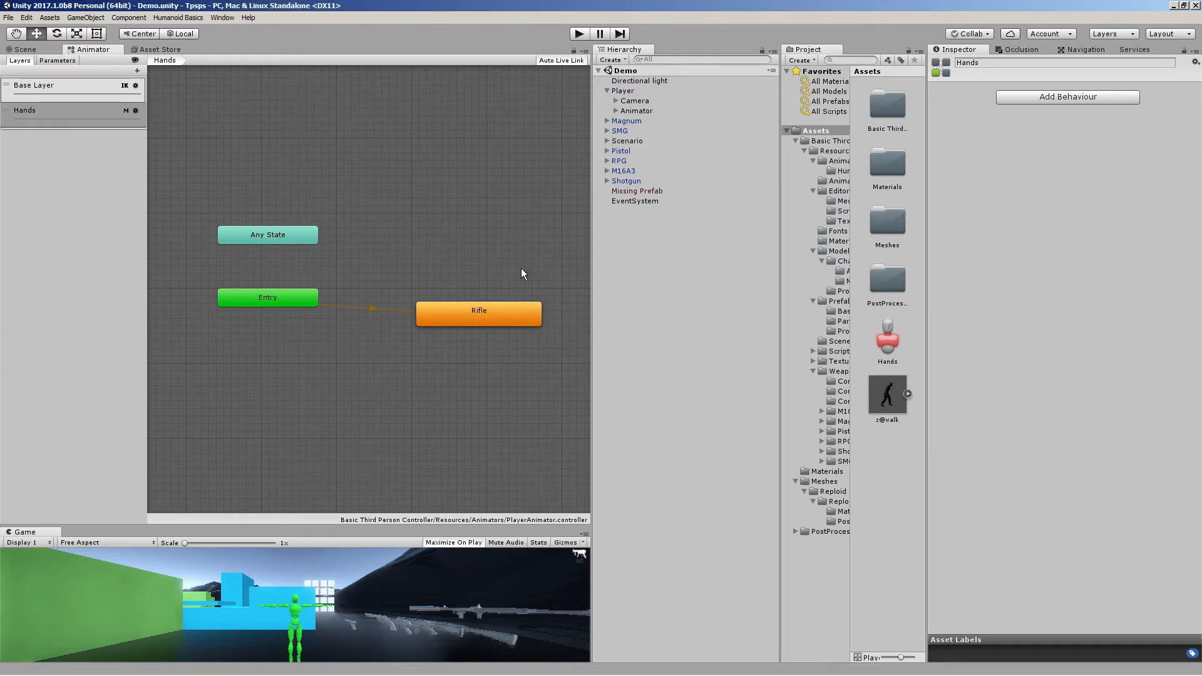
# Open the Pose animations folder and preview the pistolfire clip
pyautogui.moveTo(499, 226); pyautogui.dragTo(461, 222, button='middle')
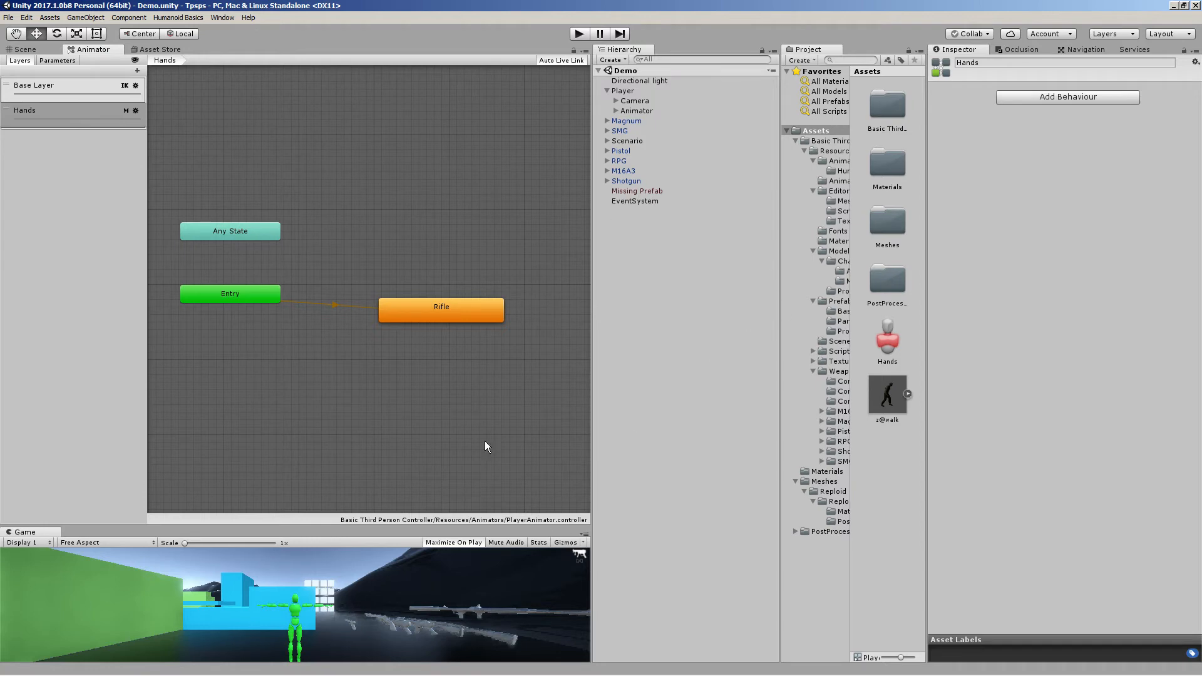
pyautogui.click(839, 161)
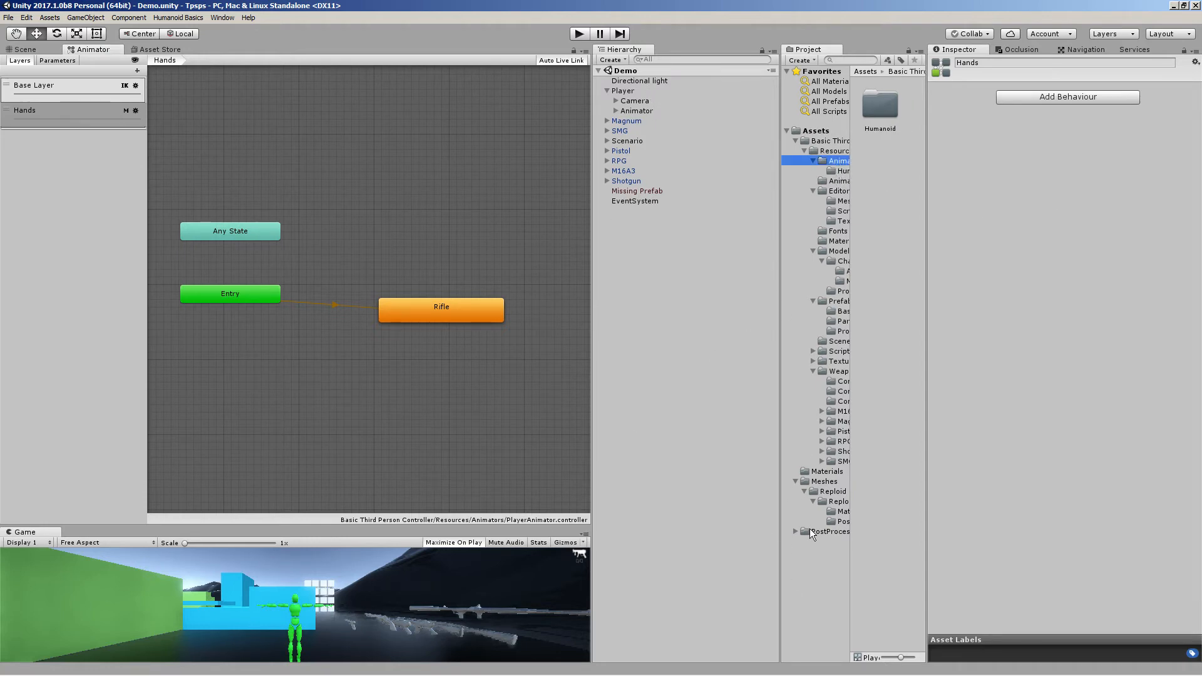
pyautogui.click(837, 502)
pyautogui.click(894, 164)
pyautogui.doubleClick(893, 163)
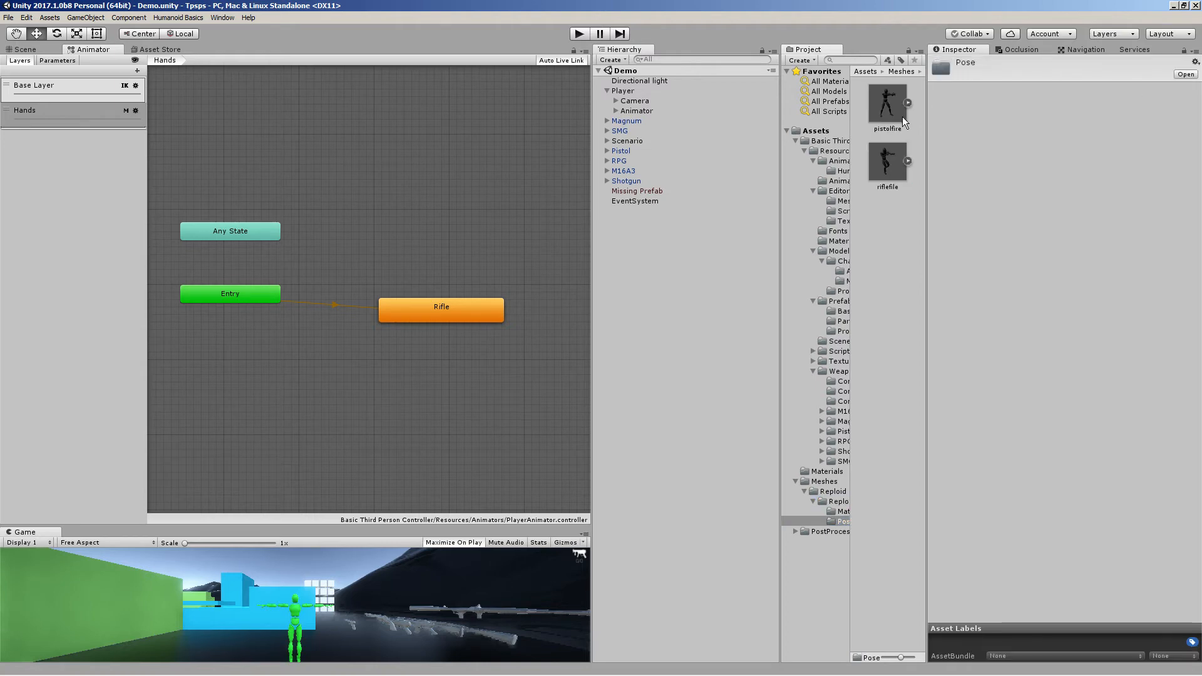
pyautogui.click(892, 110)
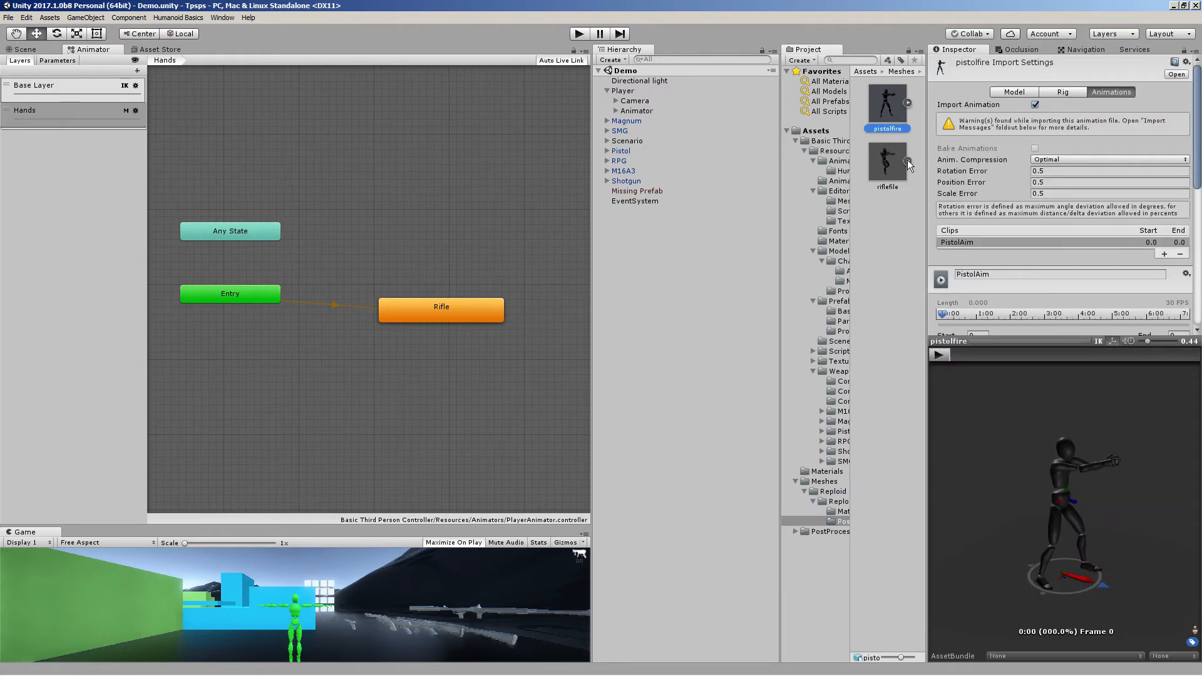
pyautogui.moveTo(951, 374); pyautogui.dragTo(1103, 505)
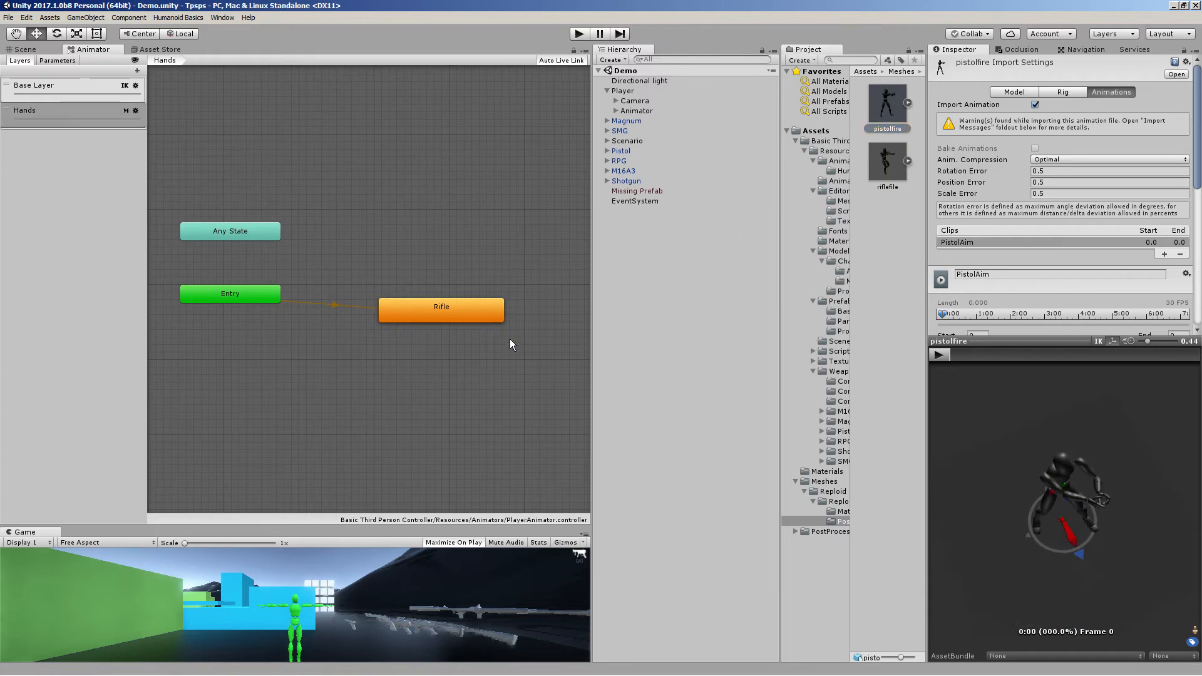
# Replace the Hands layer's Rifle state with the pistolfire clip
pyautogui.click(482, 321)
pyautogui.press('Delete')
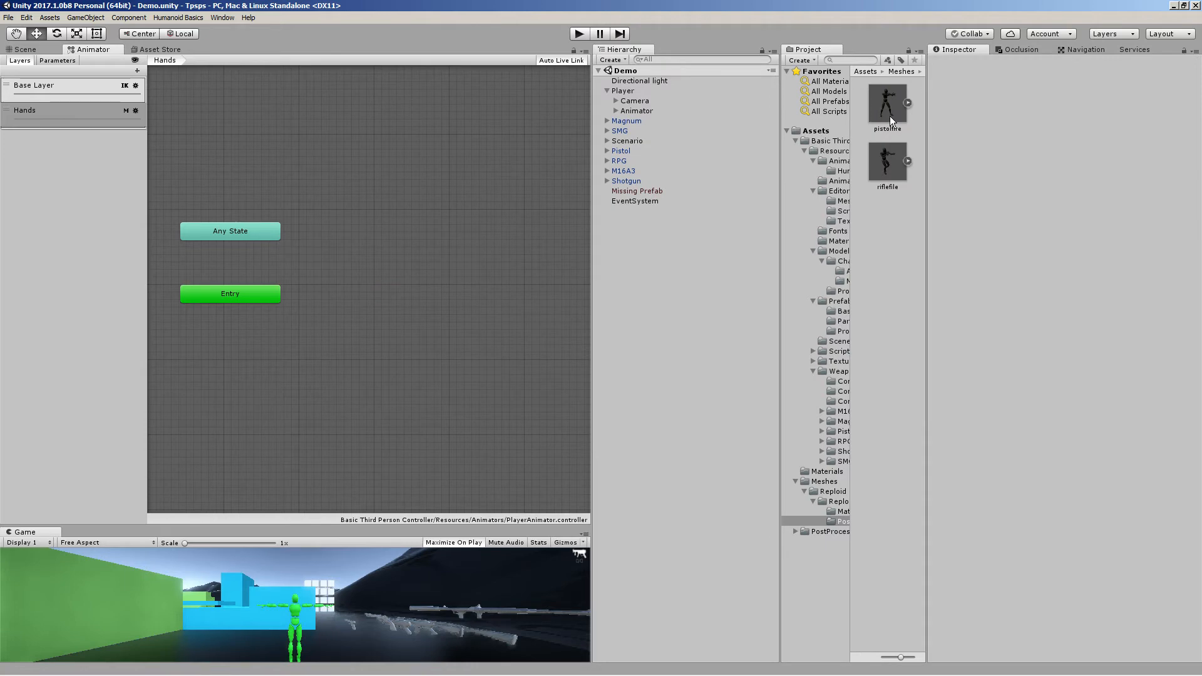
pyautogui.moveTo(891, 119); pyautogui.dragTo(379, 293)
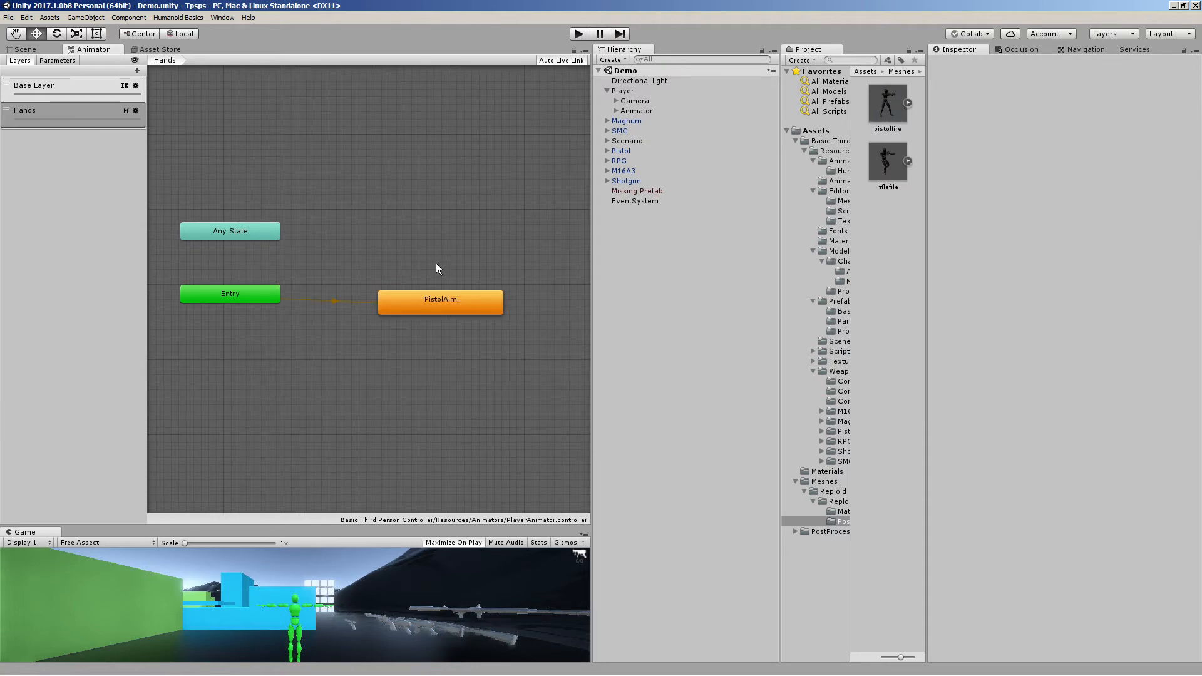
# Test the pistol aim pose in Play mode by moving, equipping the first weapon and aiming, and exit Play mode
pyautogui.click(579, 33)
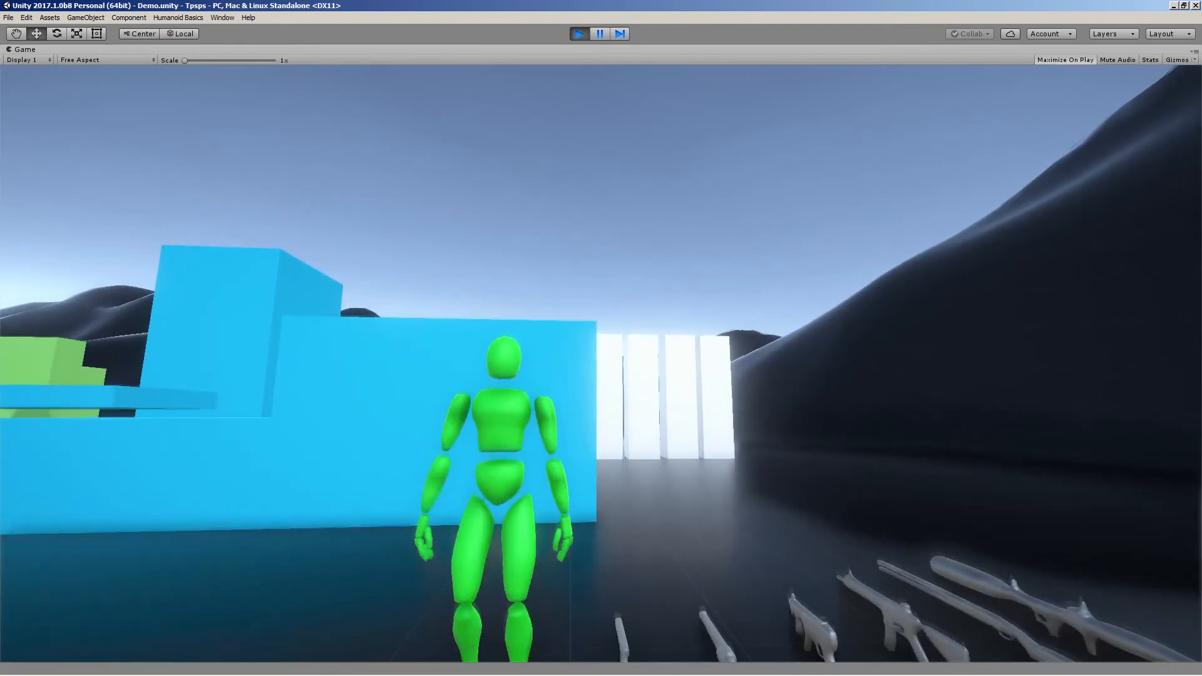
pyautogui.press('w')
pyautogui.press('d')
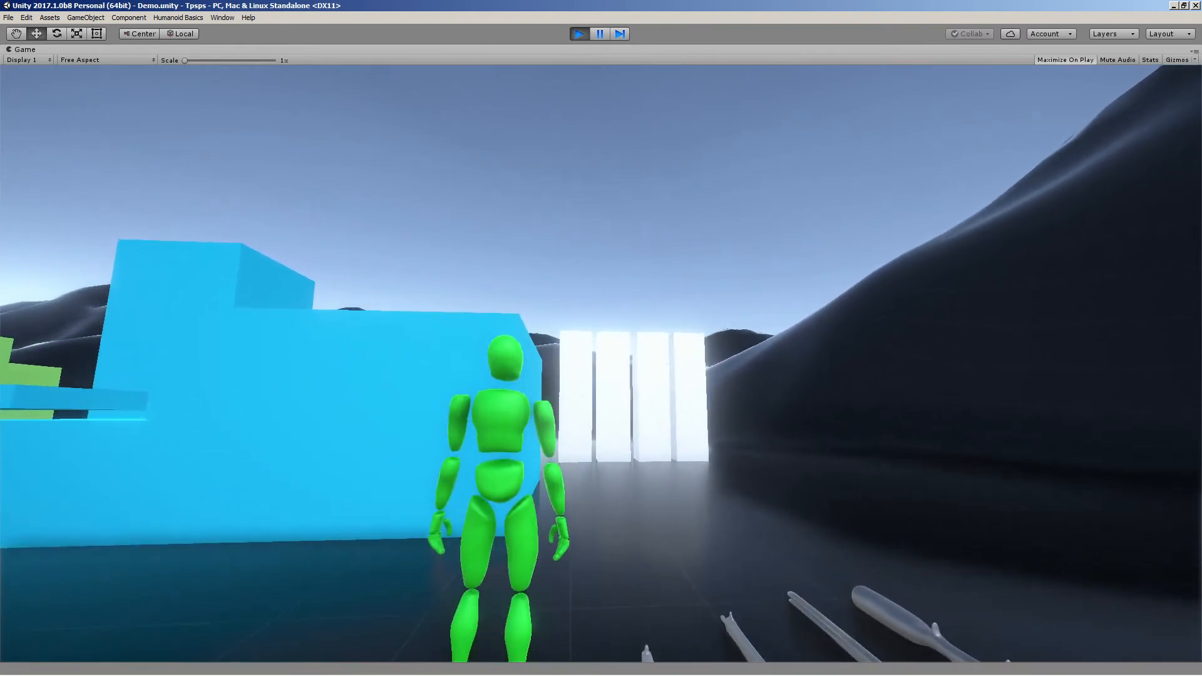
pyautogui.press('1')
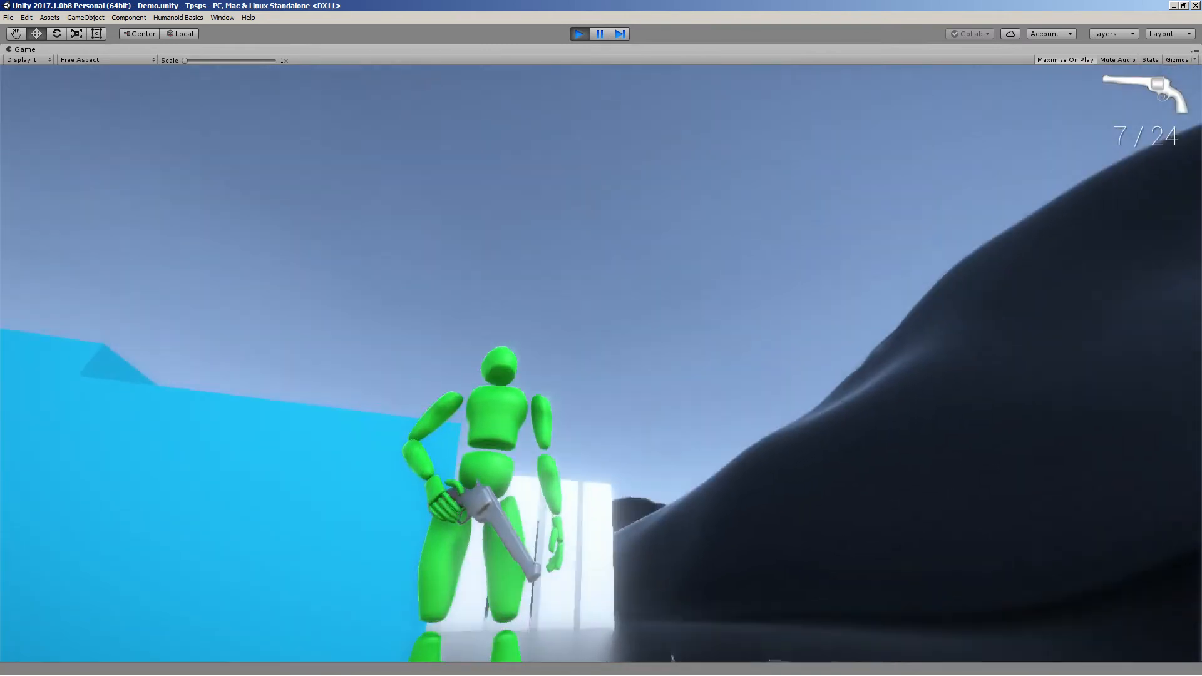
pyautogui.rightClick(601, 363)
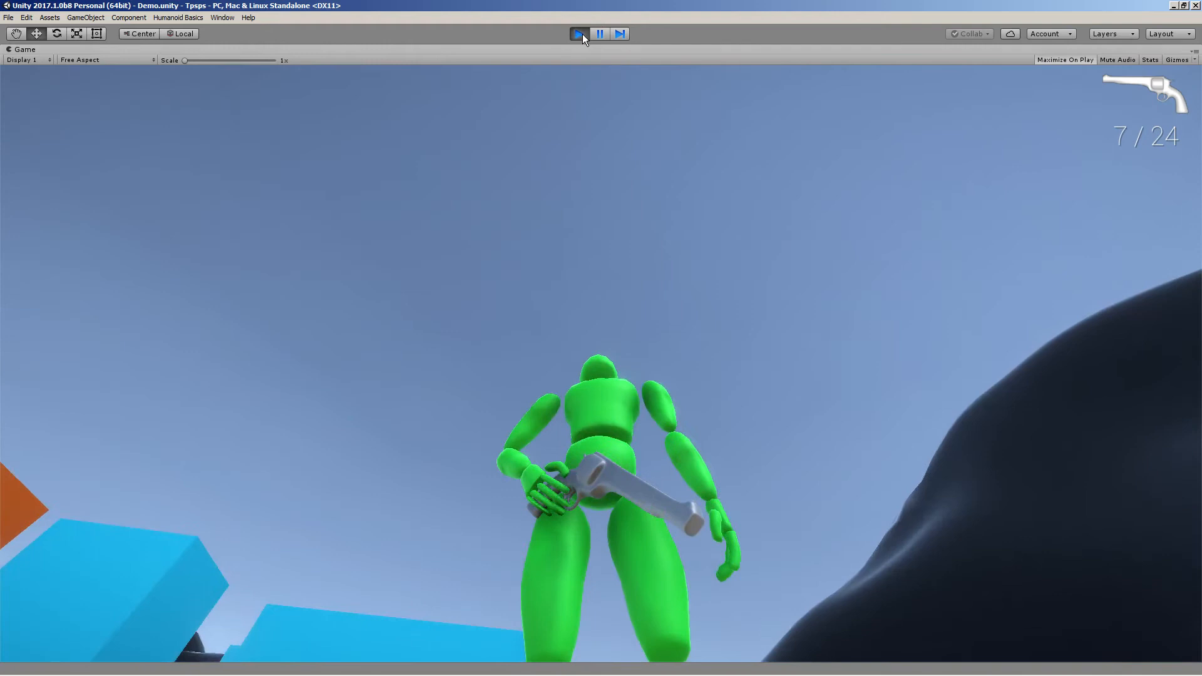
pyautogui.click(582, 34)
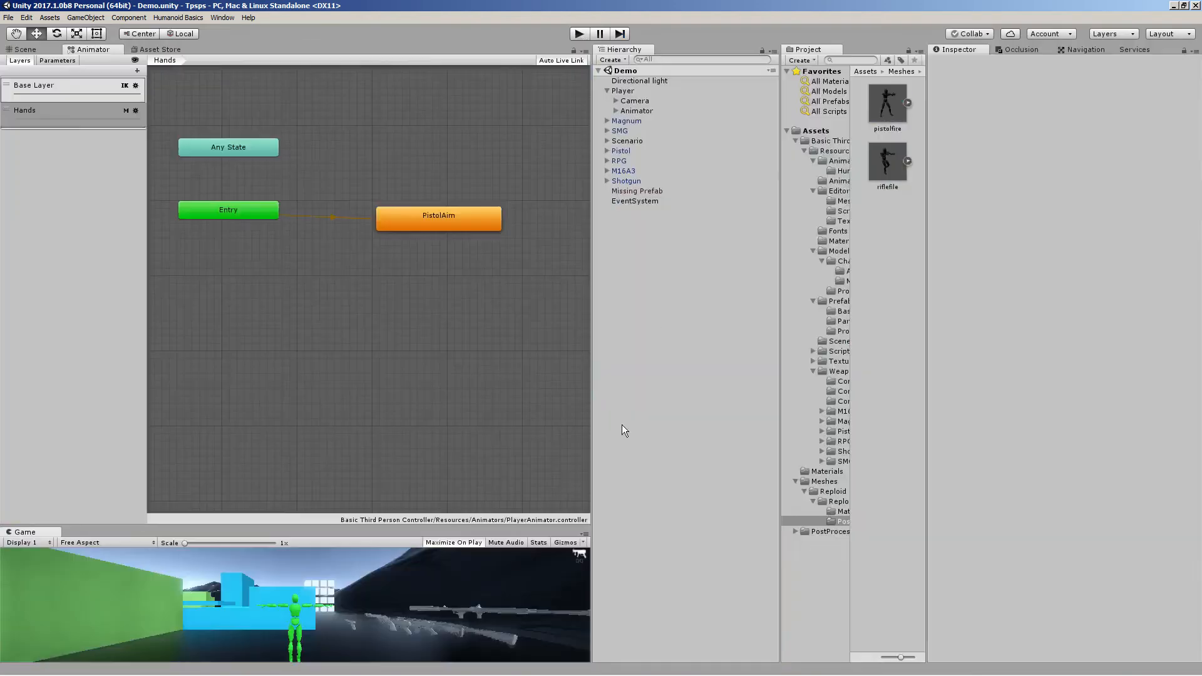
# Replace the PistolAim state in the Hands layer with the riflefile clip as a Rifle state
pyautogui.click(892, 111)
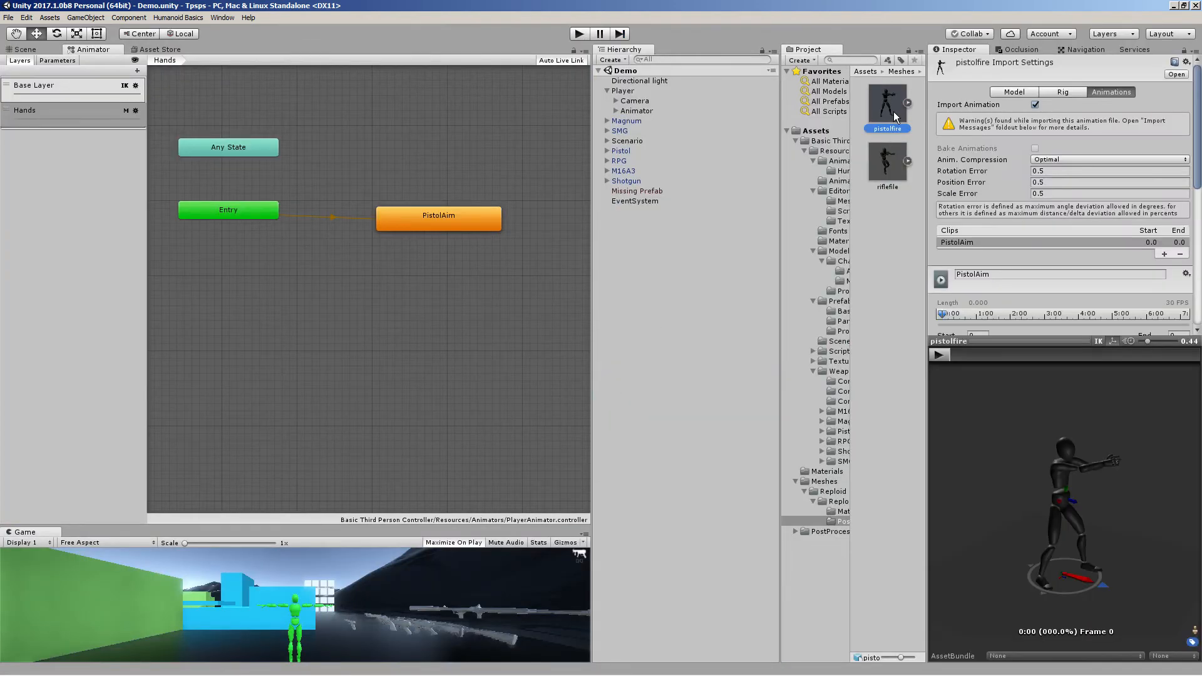
pyautogui.click(459, 223)
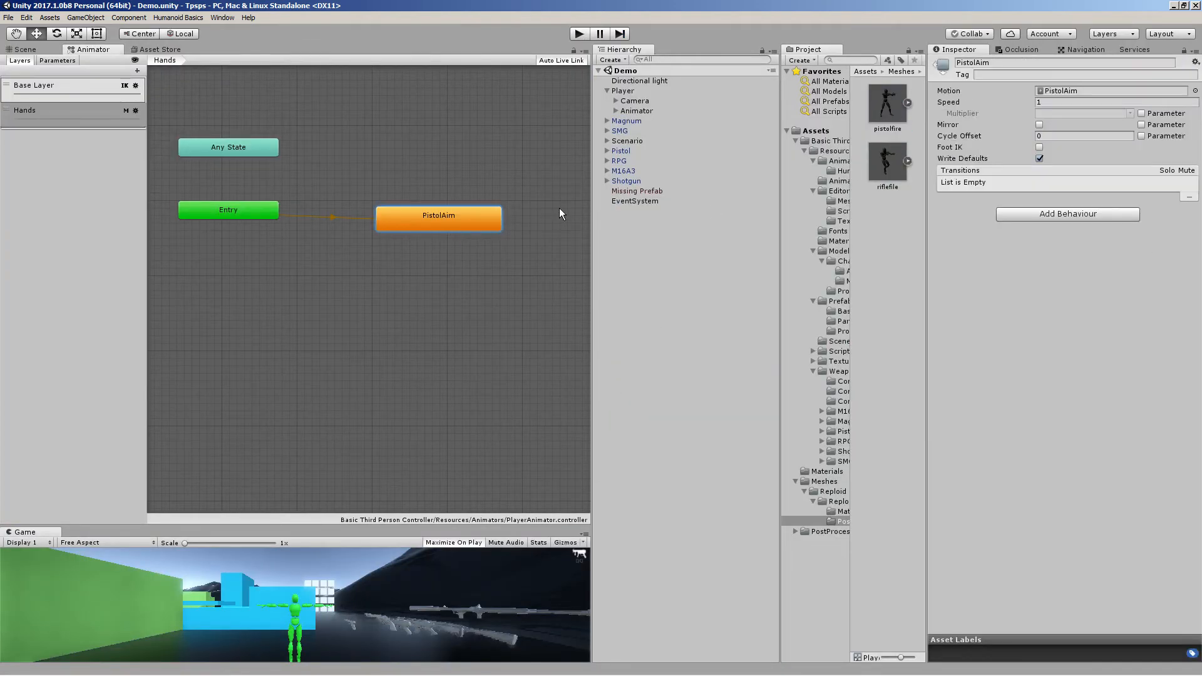
pyautogui.press('Delete')
pyautogui.moveTo(904, 160); pyautogui.dragTo(336, 224)
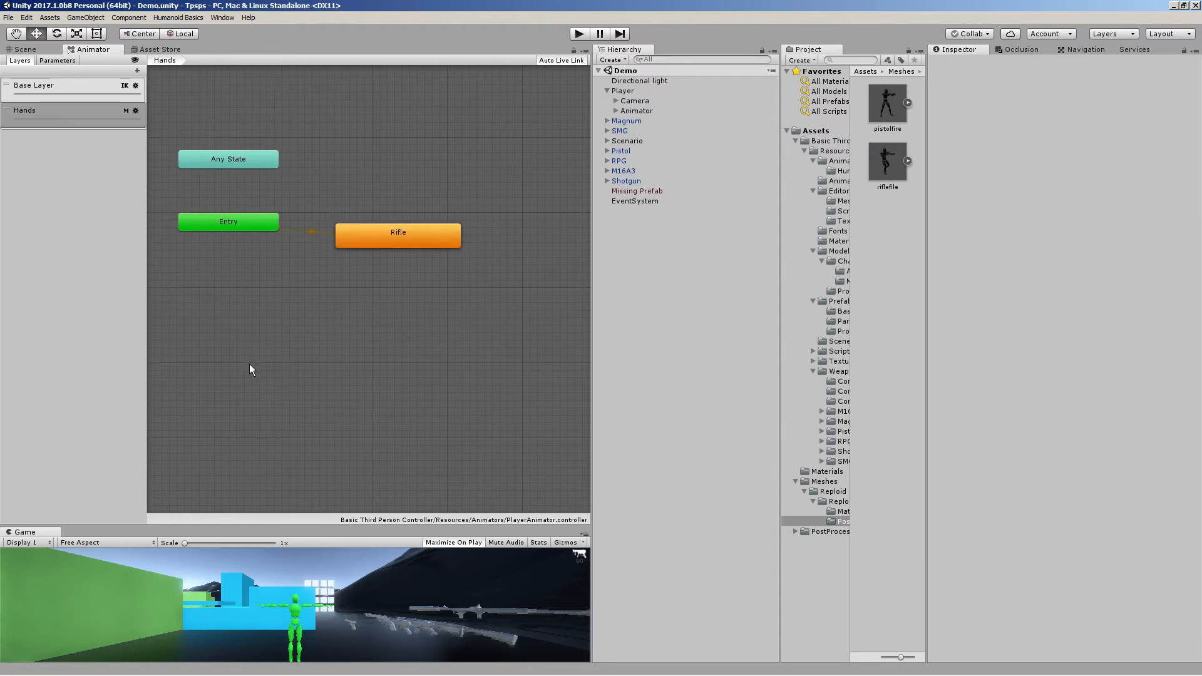
# Enter Play mode, equip the first weapon and aim it, and restore the Game view layout
pyautogui.click(579, 34)
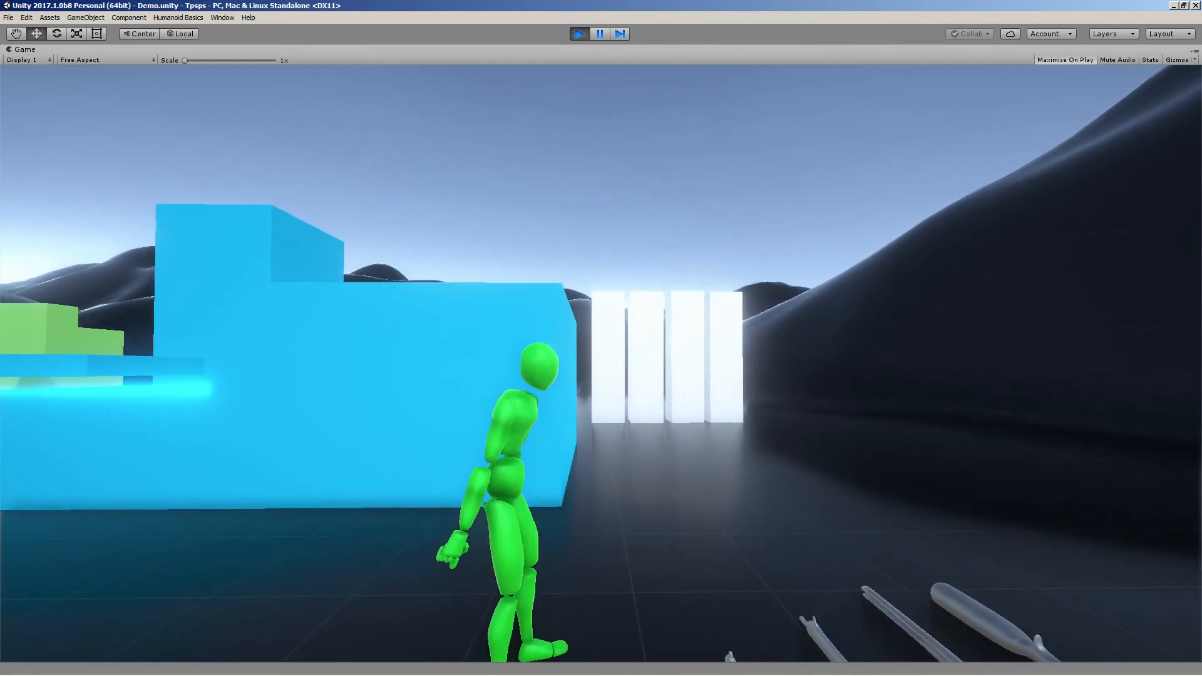
pyautogui.press('1')
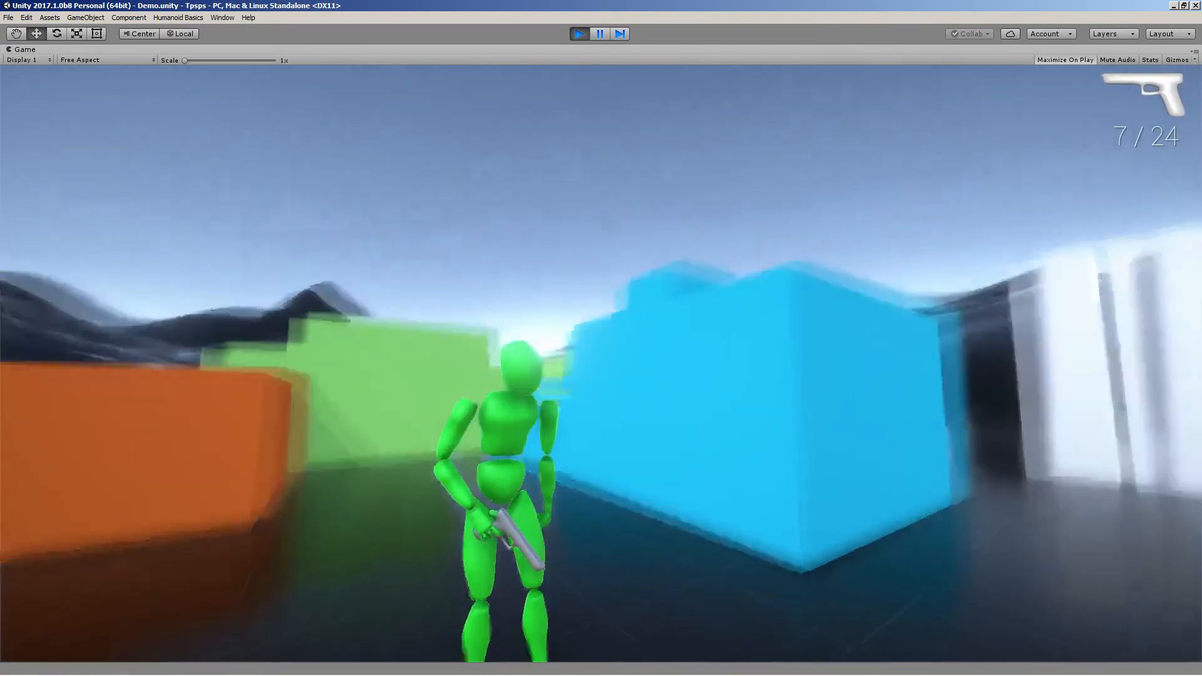
pyautogui.rightClick(600, 364)
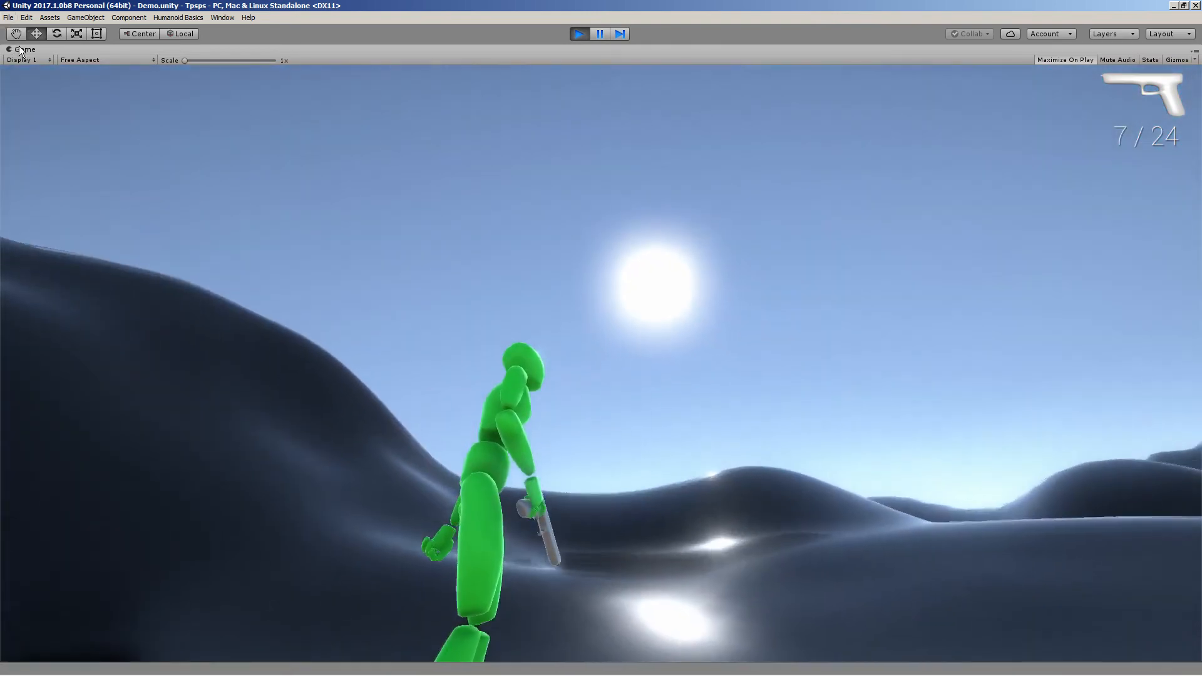
pyautogui.rightClick(23, 48)
pyautogui.click(48, 79)
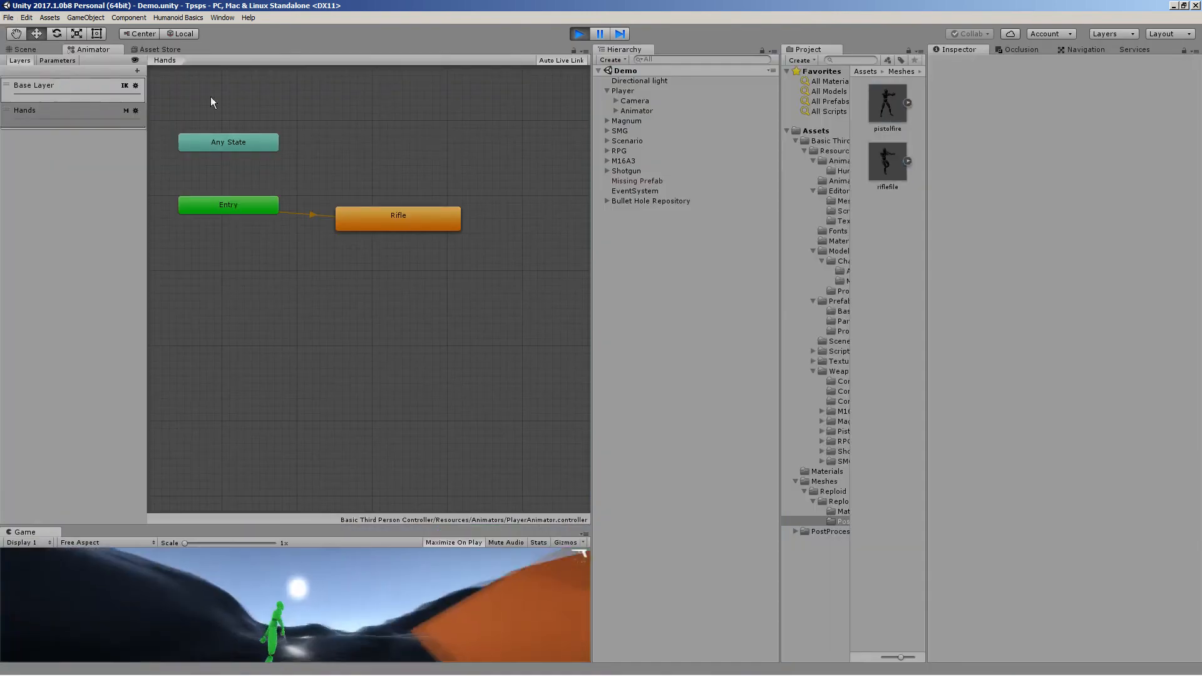
# Inspect the armed character in the Scene view and exit Play mode
pyautogui.click(26, 49)
pyautogui.moveTo(499, 164); pyautogui.dragTo(826, 108, button='right')
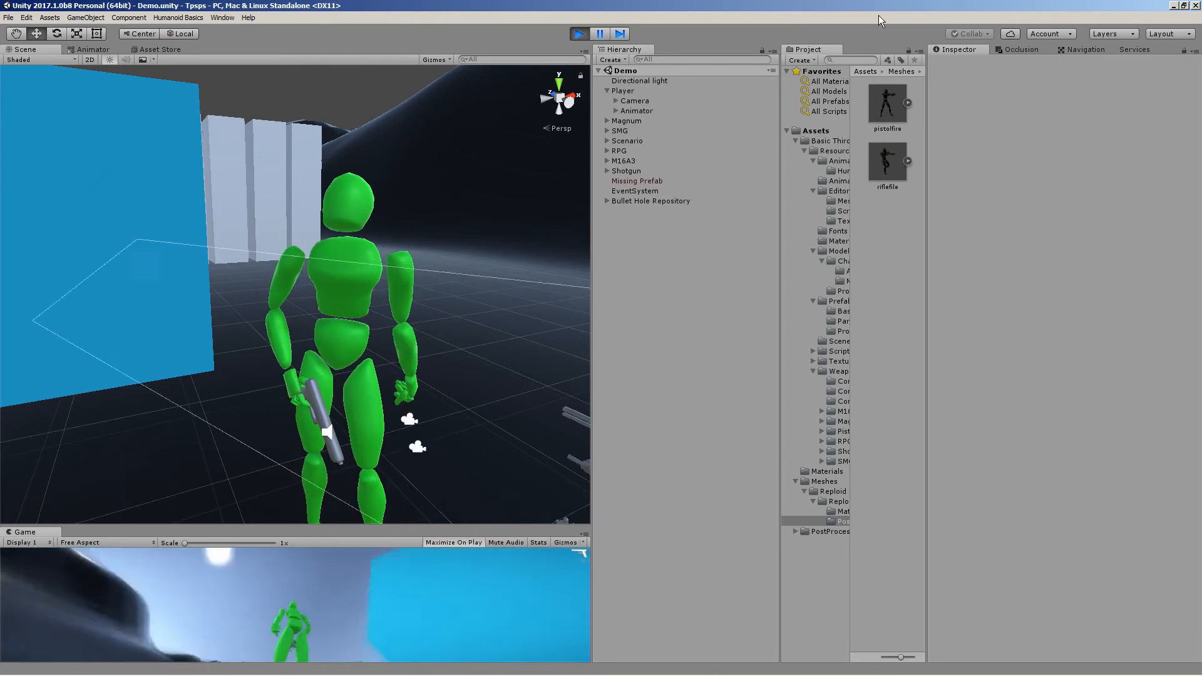
pyautogui.click(580, 34)
# Select the SMG weapon in the scene and enable Preview Hands to display its hand models
pyautogui.keyDown('alt'); pyautogui.moveTo(69, 282); pyautogui.dragTo(1173, 358); pyautogui.keyUp('alt')
pyautogui.moveTo(1173, 358); pyautogui.dragTo(1084, 486, button='right')
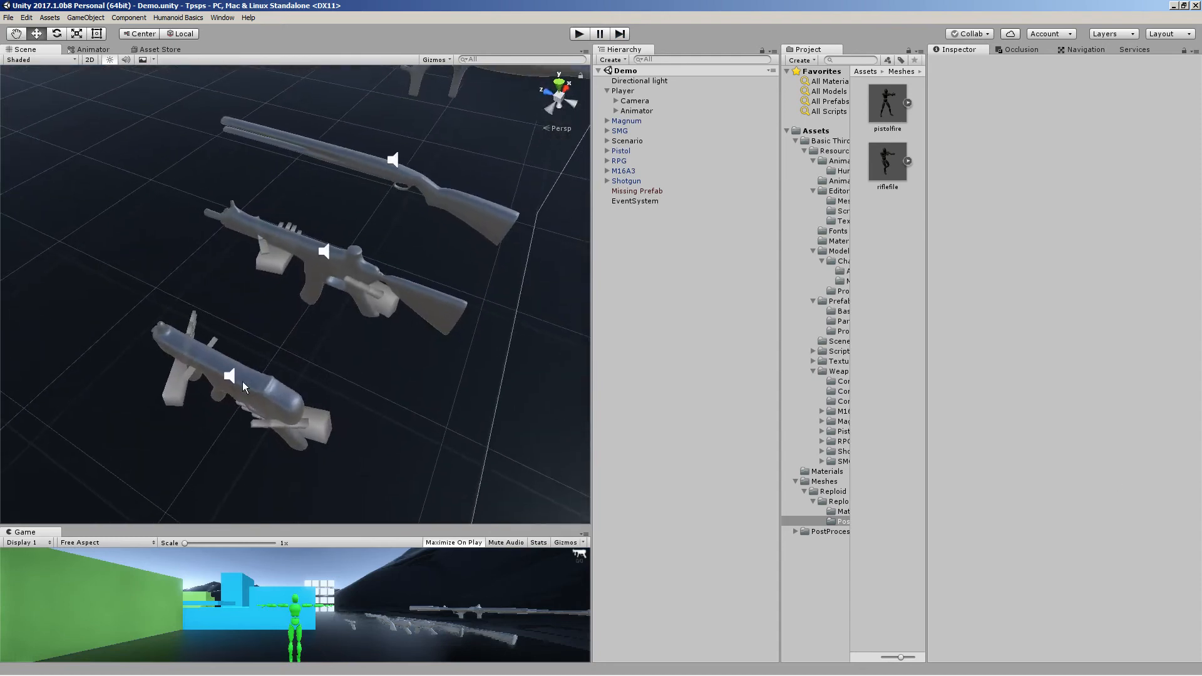
pyautogui.click(242, 395)
pyautogui.keyDown('alt'); pyautogui.moveTo(241, 394); pyautogui.dragTo(385, 404); pyautogui.keyUp('alt')
pyautogui.moveTo(564, 355); pyautogui.dragTo(613, 299, button='right')
pyautogui.click(1035, 315)
pyautogui.click(1035, 316)
pyautogui.moveTo(105, 269); pyautogui.dragTo(105, 318, button='right')
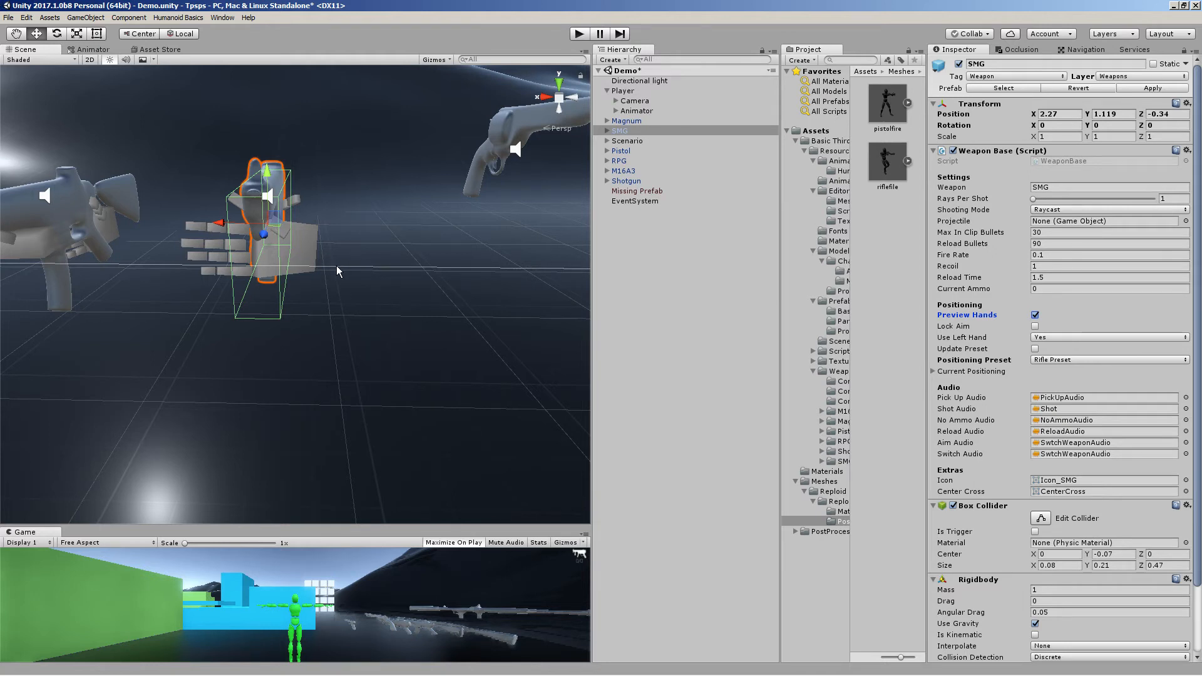
# Browse the project folders to the Editor Mesh assets and inspect the LeftHand model's import settings and preview
pyautogui.click(836, 151)
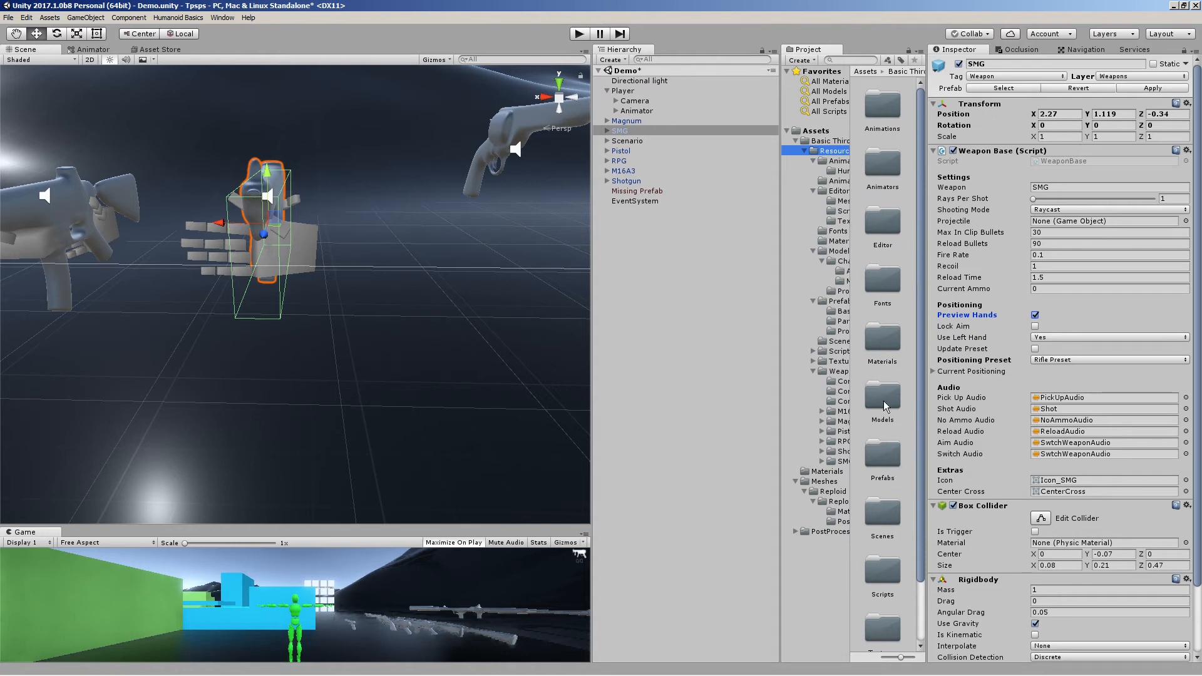
pyautogui.scroll(-2, 883, 401)
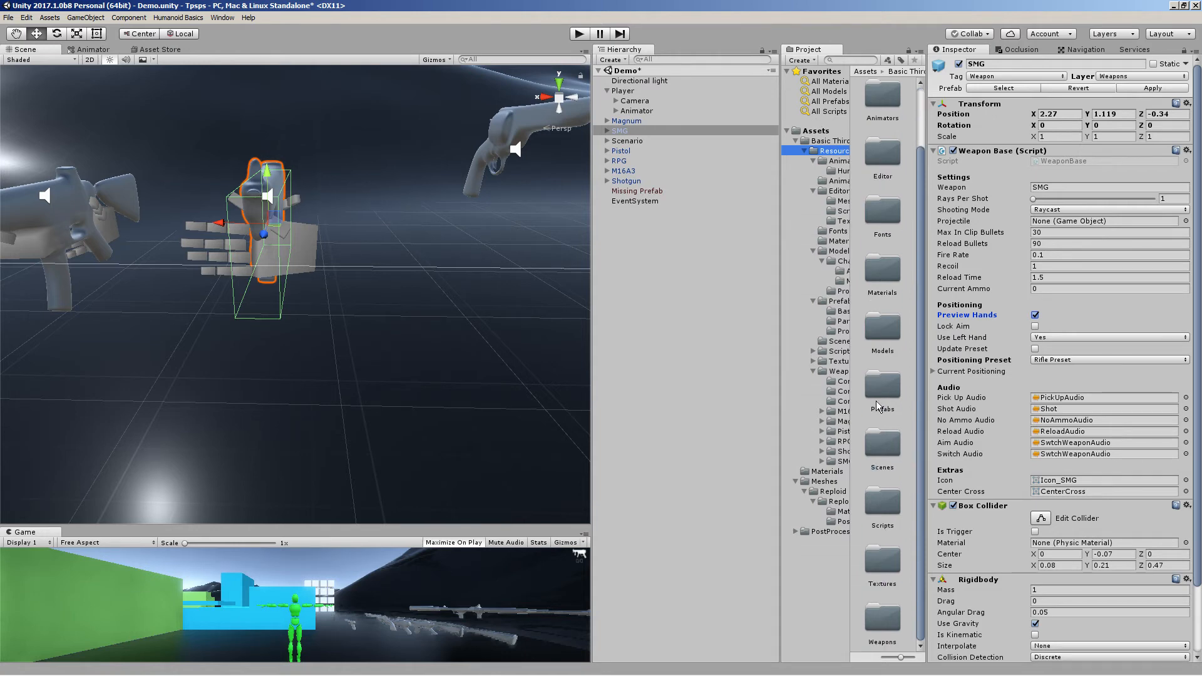
pyautogui.doubleClick(883, 620)
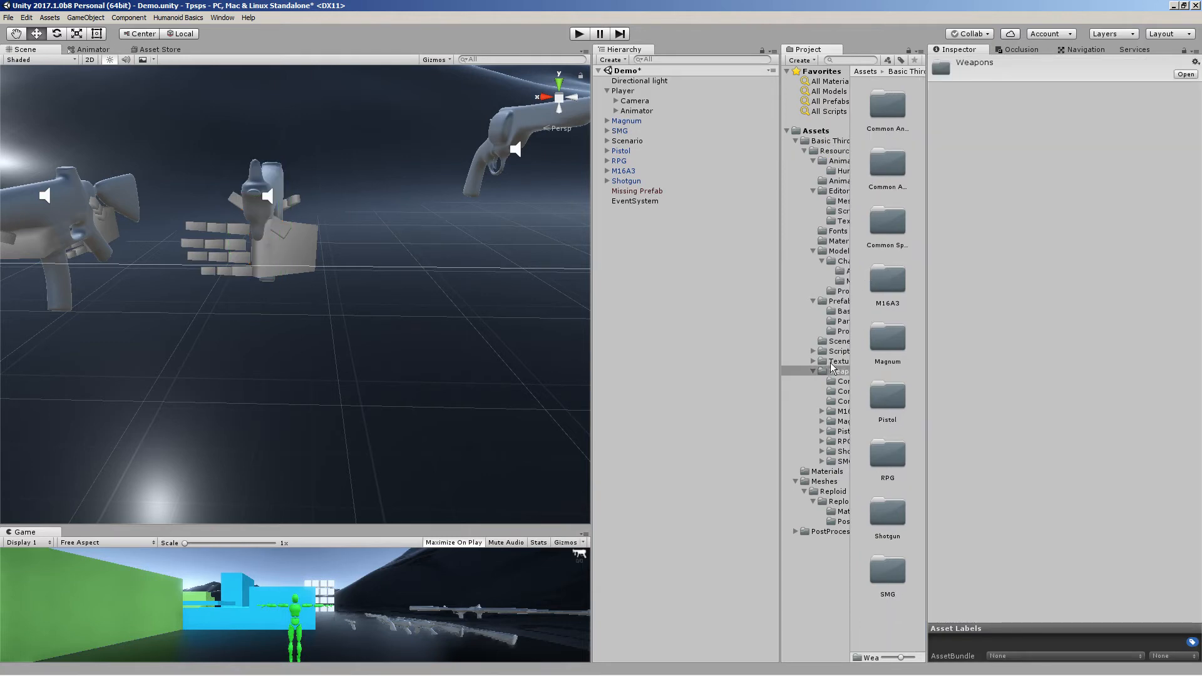
pyautogui.click(837, 251)
pyautogui.doubleClick(889, 110)
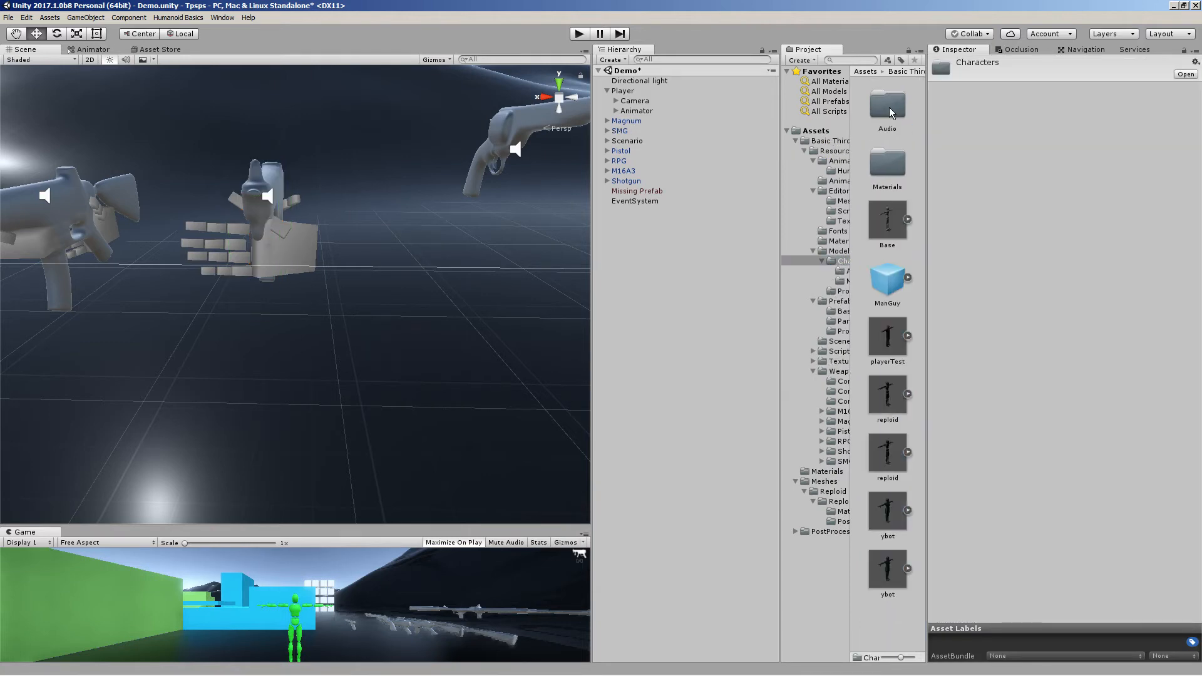
pyautogui.click(847, 152)
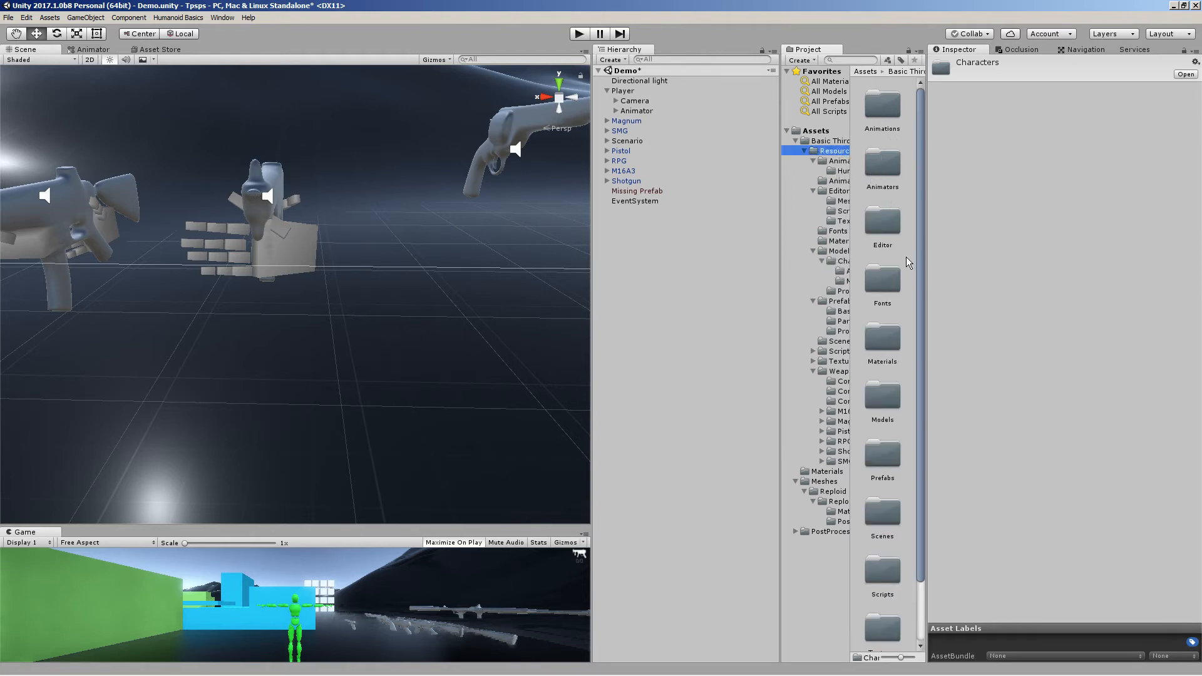
pyautogui.doubleClick(873, 229)
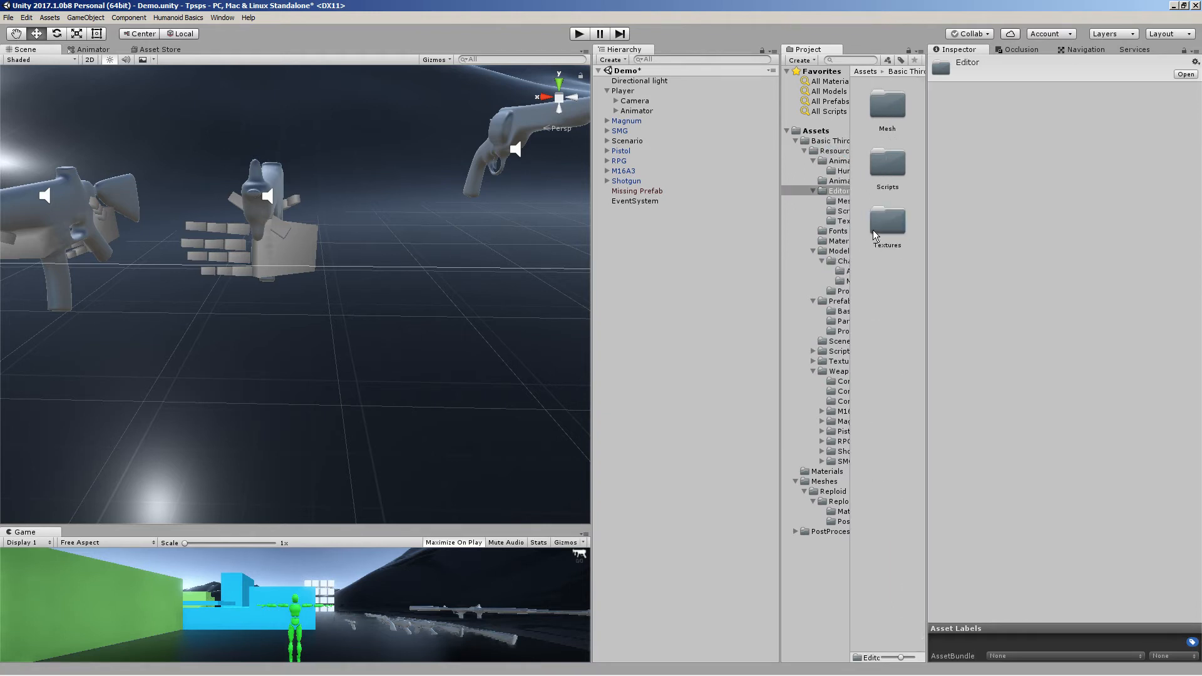
pyautogui.doubleClick(892, 113)
pyautogui.click(893, 113)
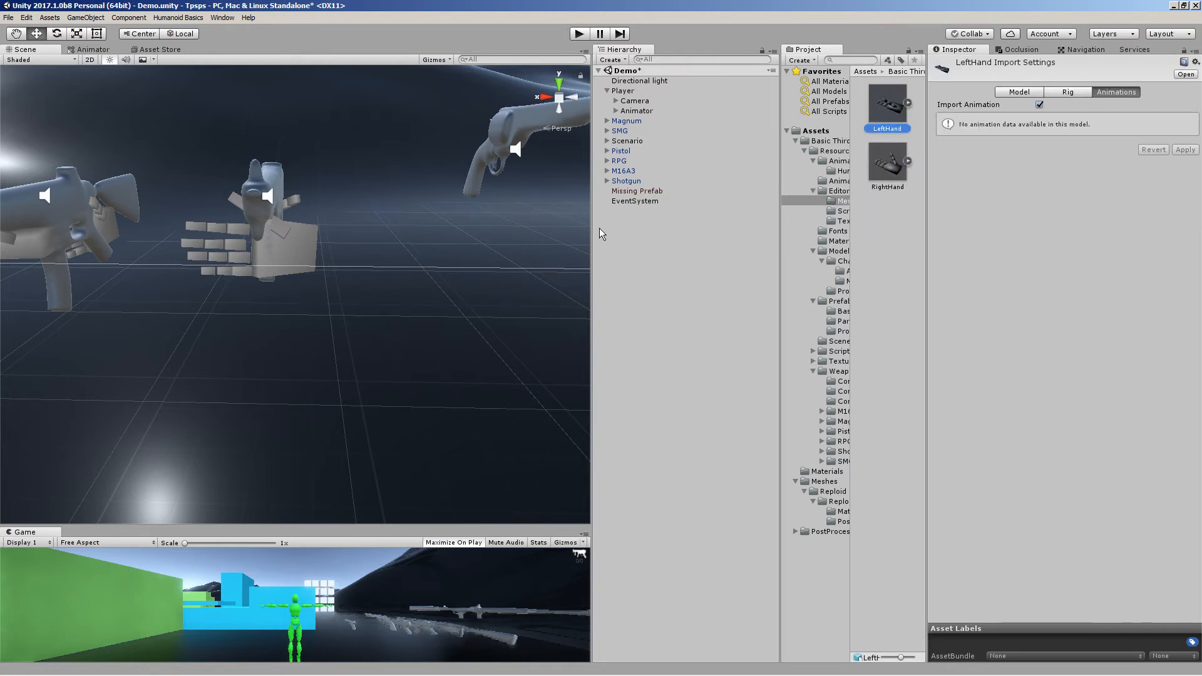
pyautogui.click(1067, 92)
pyautogui.click(1028, 95)
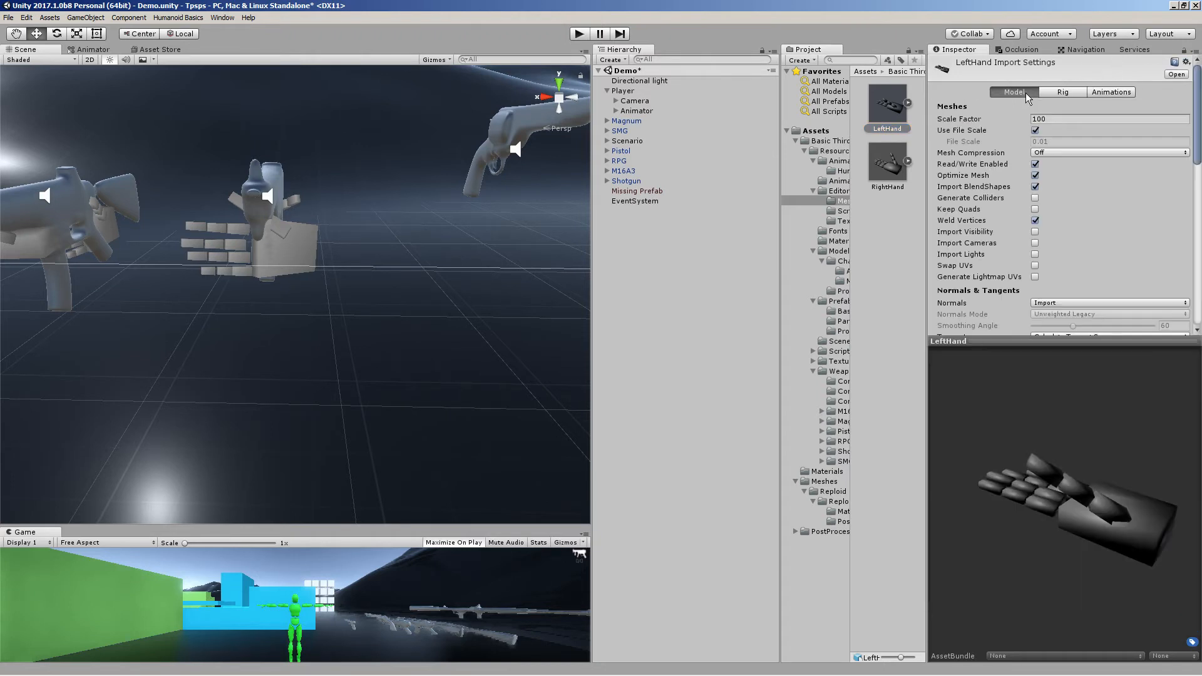
pyautogui.moveTo(1070, 411); pyautogui.dragTo(875, 127)
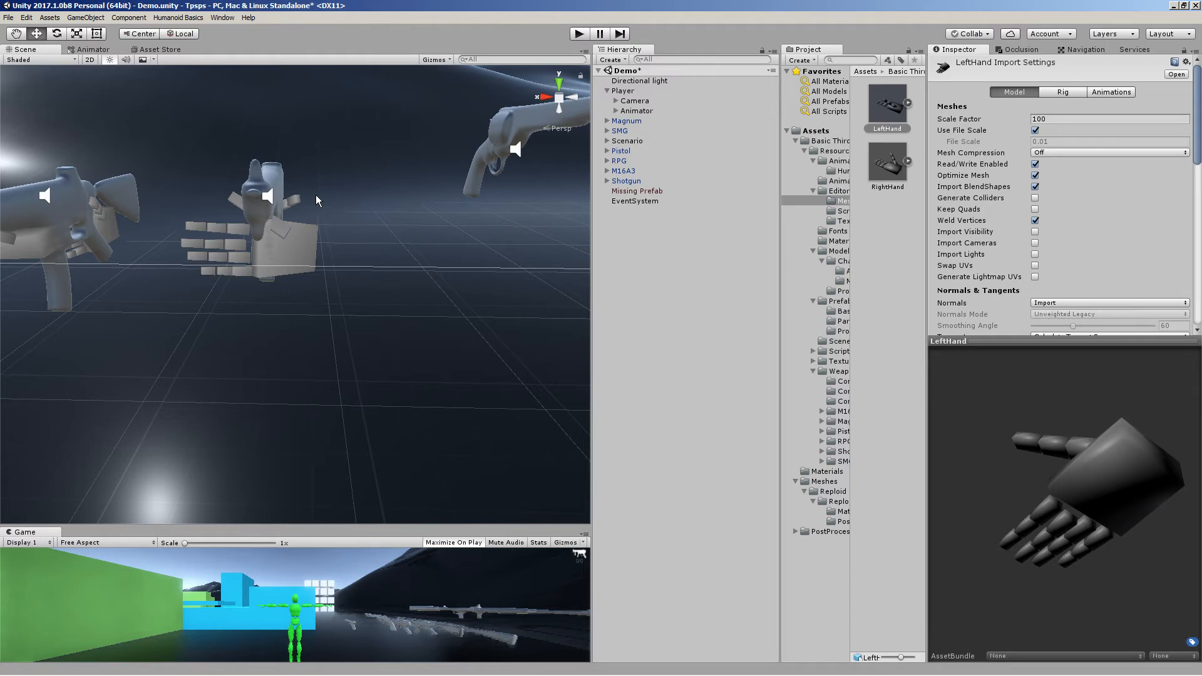
# Orbit the Scene view to inspect the weapons and their preview hand models around the character
pyautogui.keyDown('alt'); pyautogui.moveTo(313, 224); pyautogui.dragTo(550, 257); pyautogui.keyUp('alt')
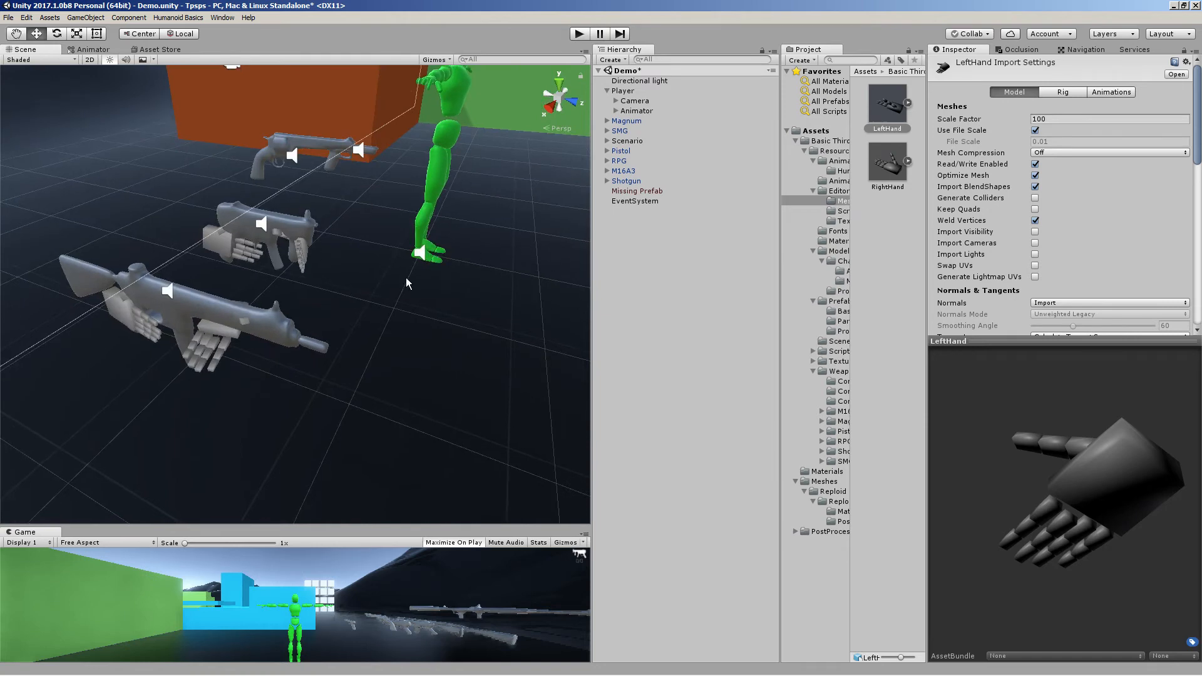
pyautogui.keyDown('alt'); pyautogui.moveTo(363, 136); pyautogui.dragTo(383, 339); pyautogui.keyUp('alt')
pyautogui.keyDown('alt'); pyautogui.moveTo(373, 258); pyautogui.dragTo(568, 195); pyautogui.keyUp('alt')
pyautogui.moveTo(569, 196); pyautogui.dragTo(569, 193, button='right')
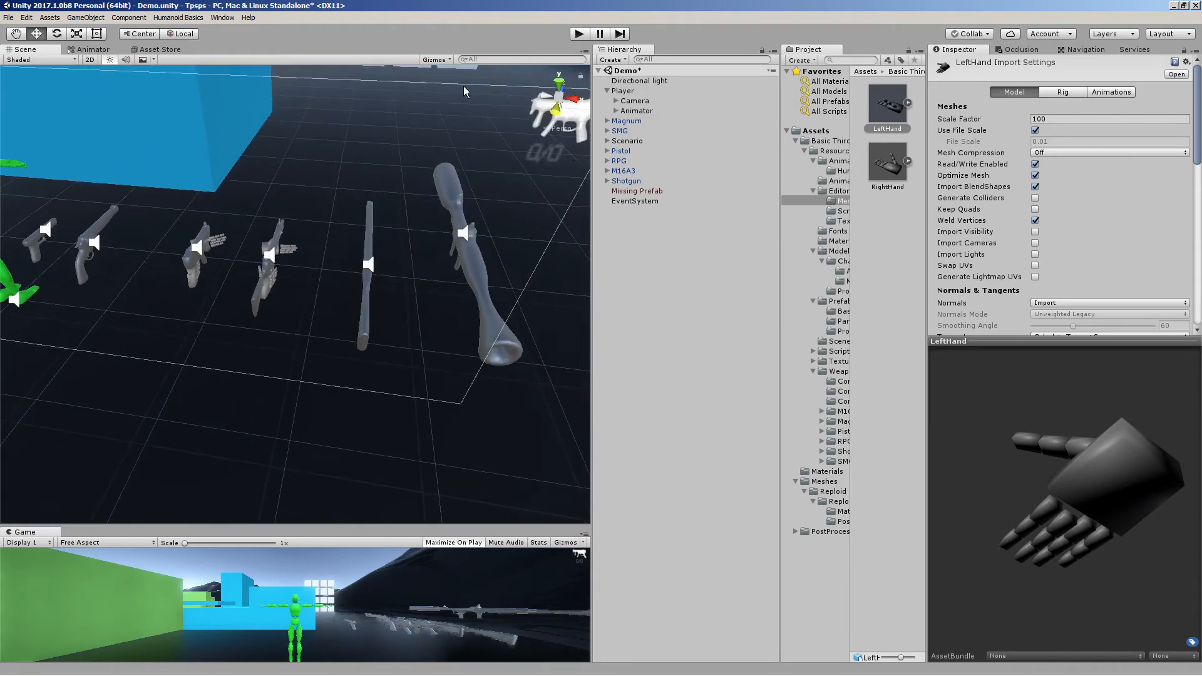
# Enter Play mode to pick up, aim and fire the SMG, and restore the Game view from maximized
pyautogui.click(586, 33)
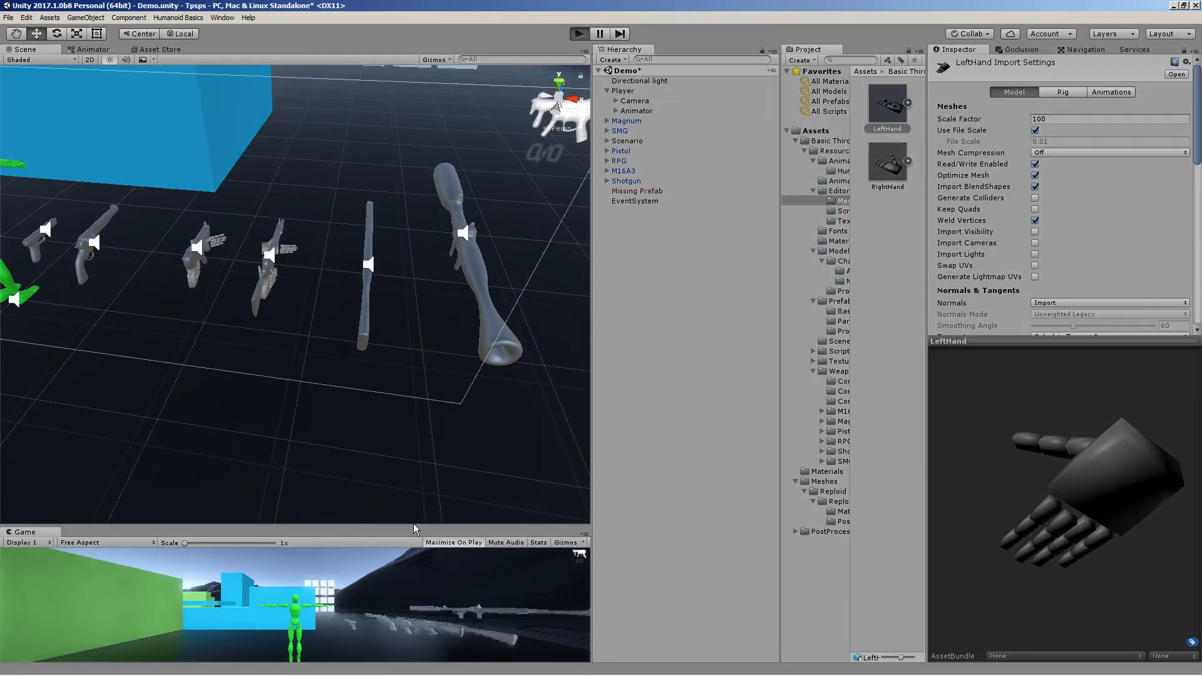
pyautogui.press('d')
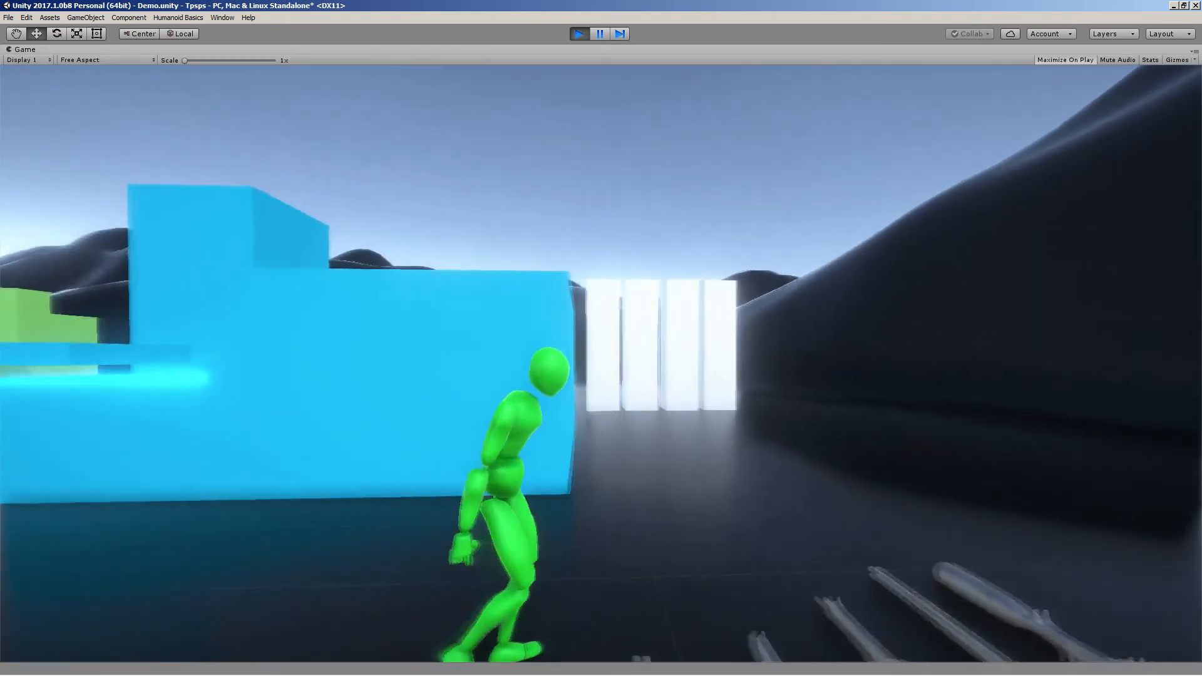
pyautogui.press('e')
pyautogui.press('s')
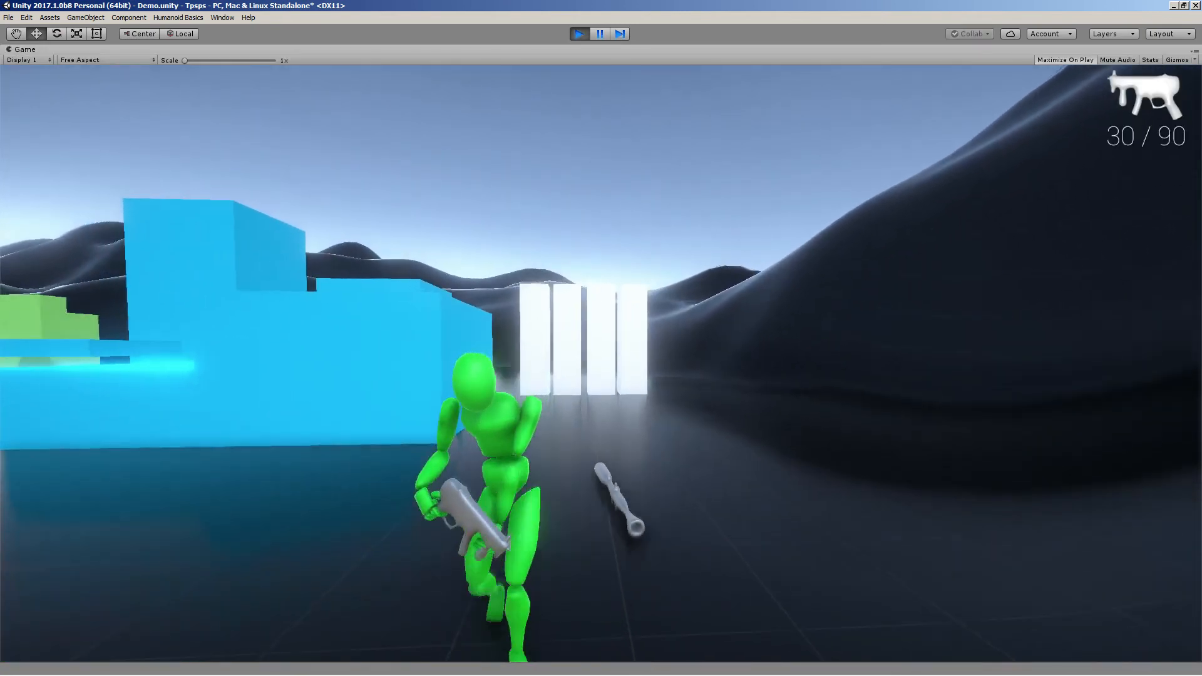
pyautogui.rightClick(601, 364)
pyautogui.press('s')
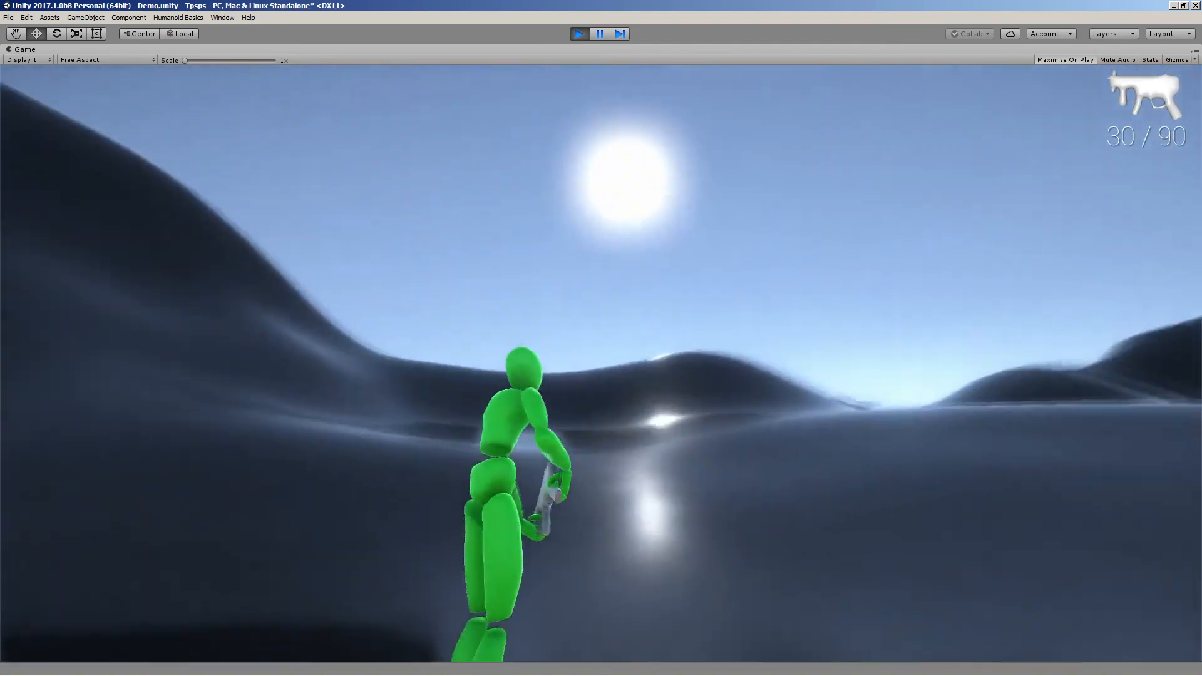
pyautogui.rightClick(601, 363)
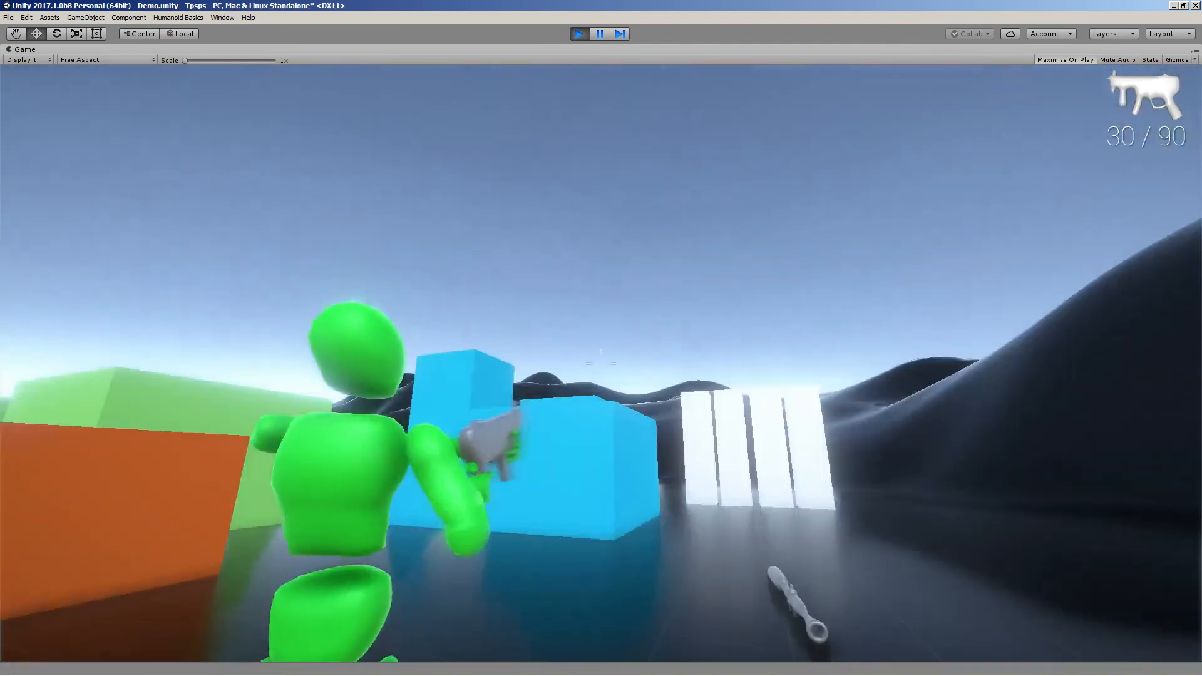
pyautogui.click(601, 363)
pyautogui.press('w')
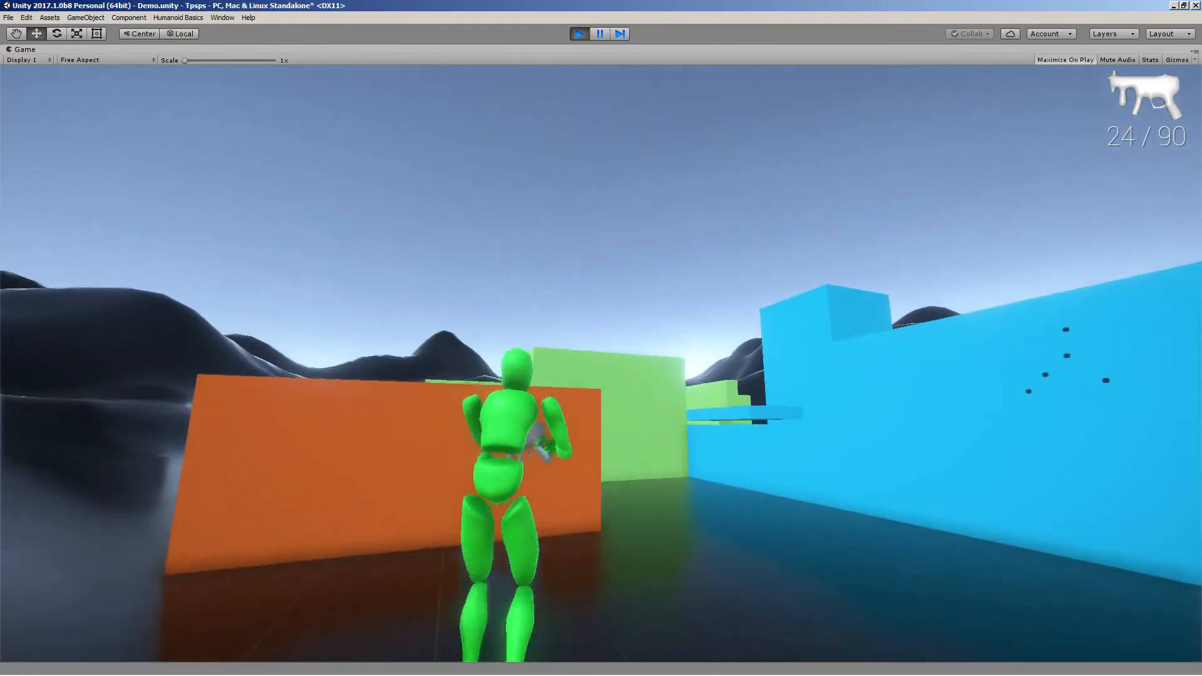
pyautogui.press('Escape')
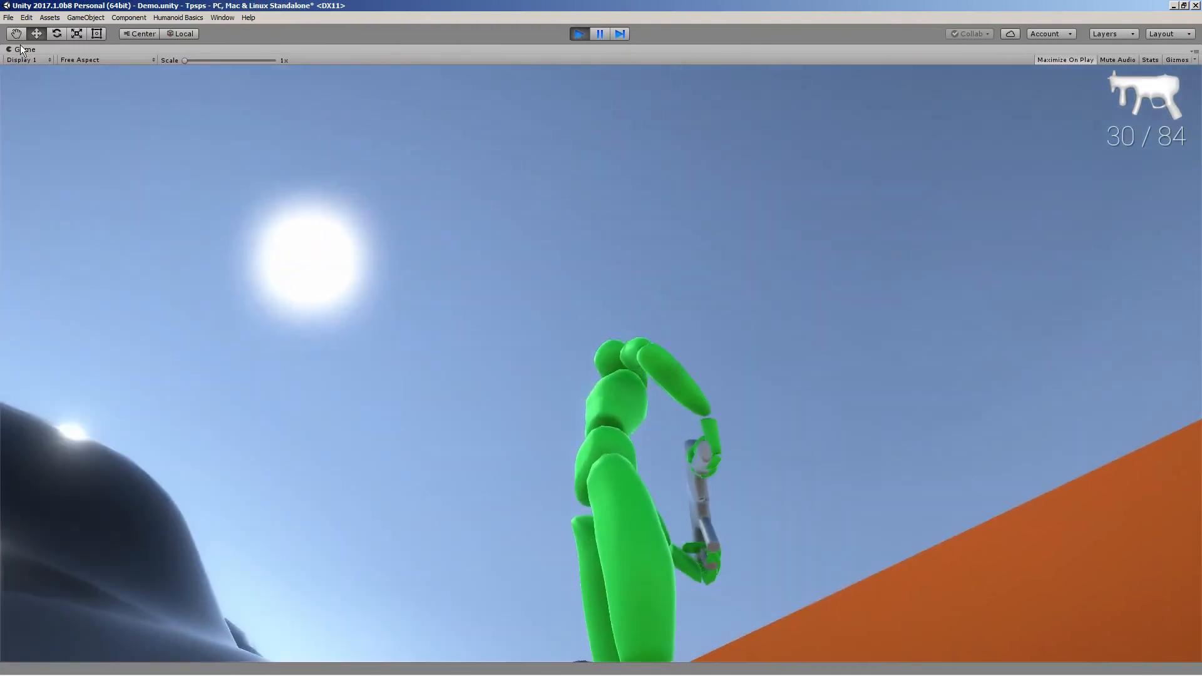
pyautogui.rightClick(21, 47)
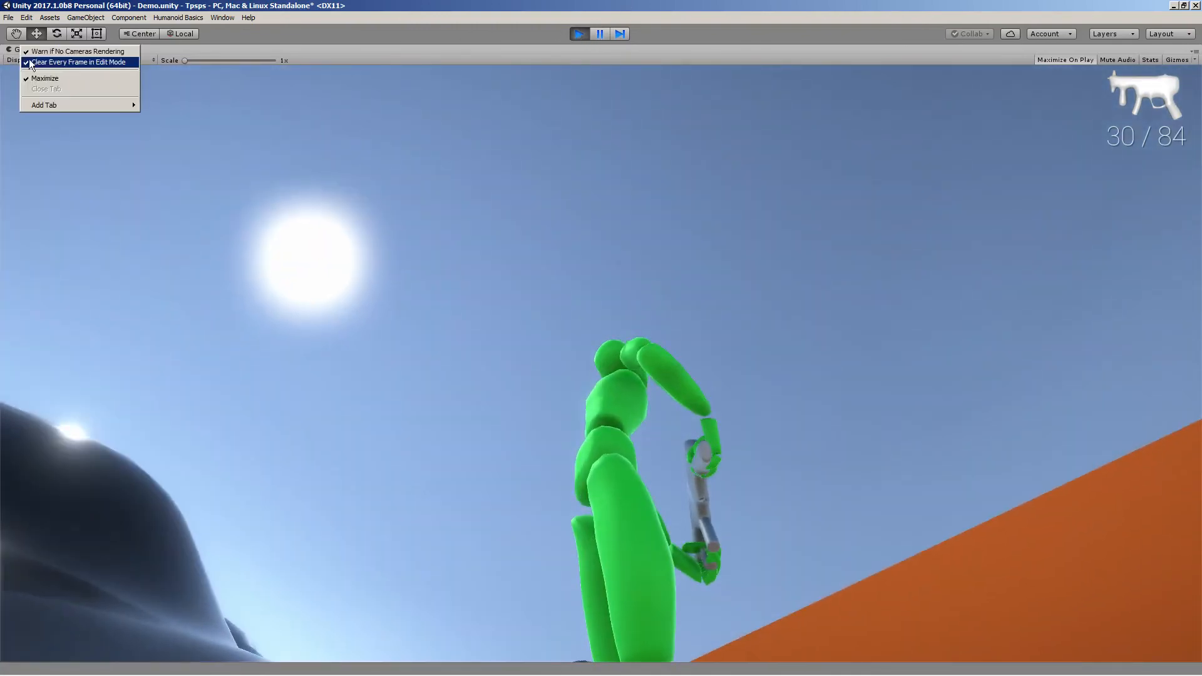
pyautogui.click(33, 78)
# Open the Animator and reposition the Rifle state within the Hands layer graph
pyautogui.click(73, 51)
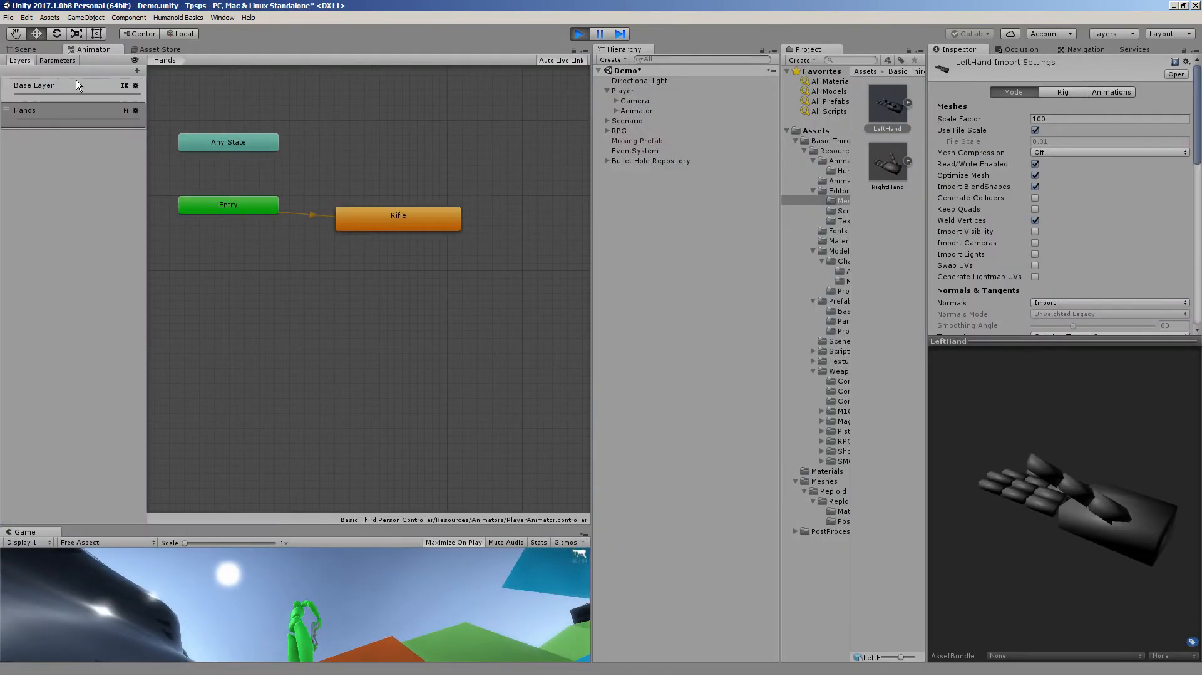
pyautogui.moveTo(374, 217); pyautogui.dragTo(441, 217)
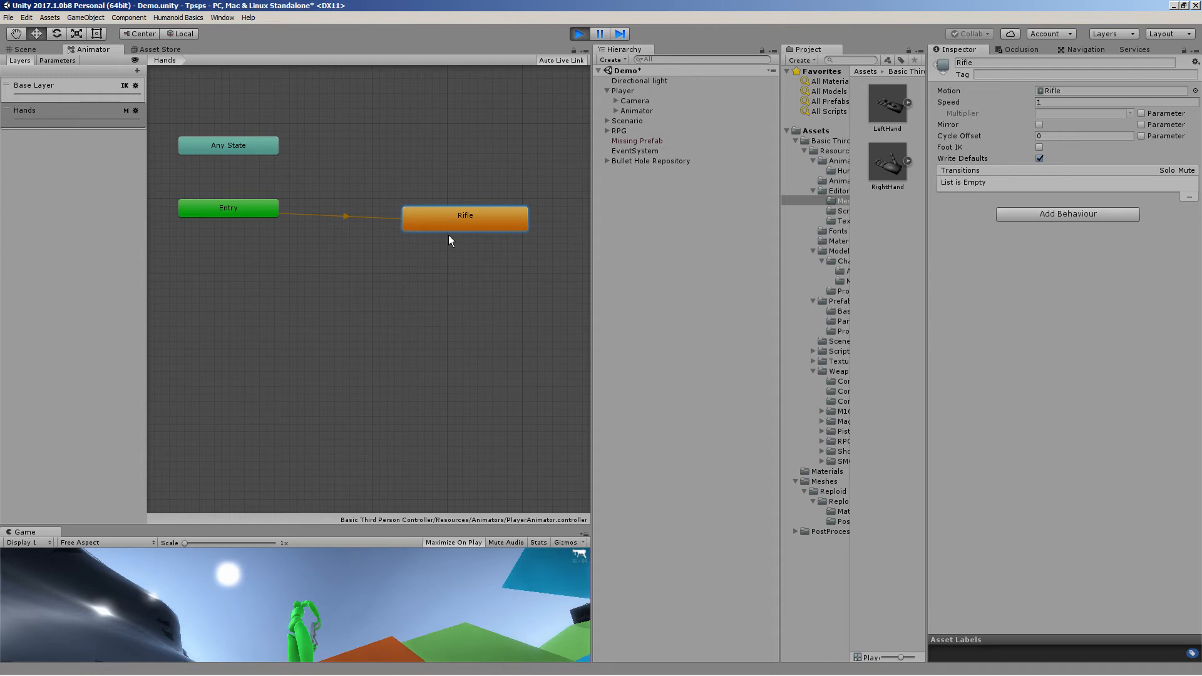
pyautogui.moveTo(402, 176); pyautogui.dragTo(333, 145, button='middle')
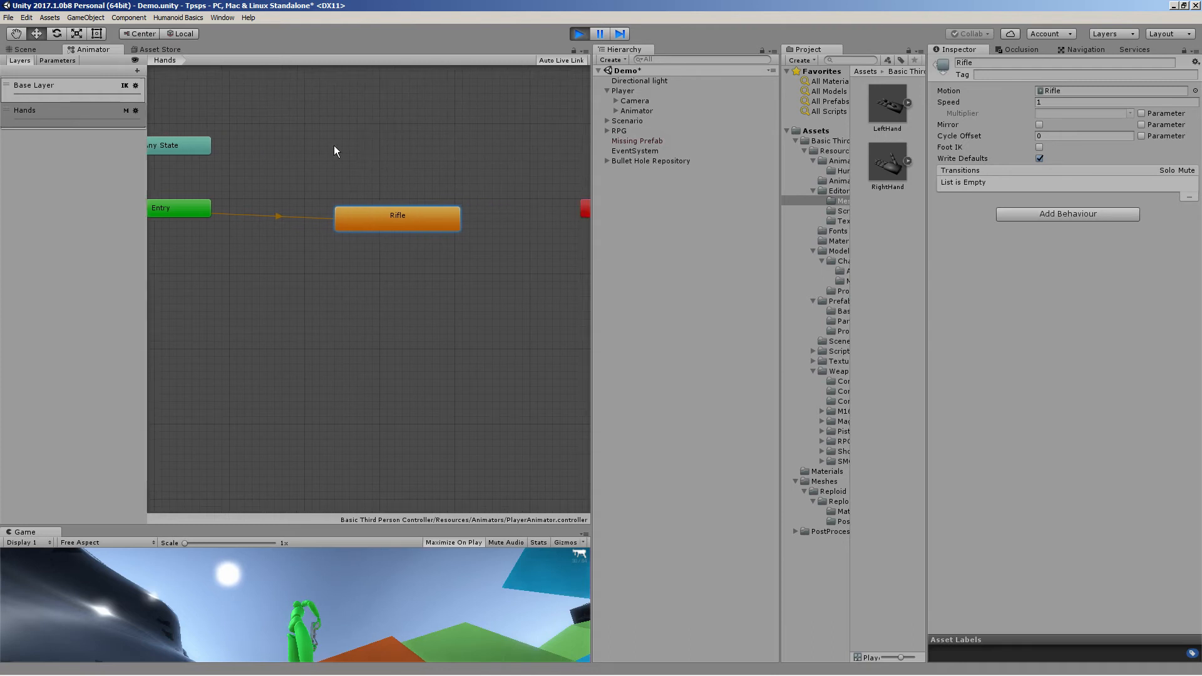
pyautogui.moveTo(373, 210); pyautogui.dragTo(316, 221, button='middle')
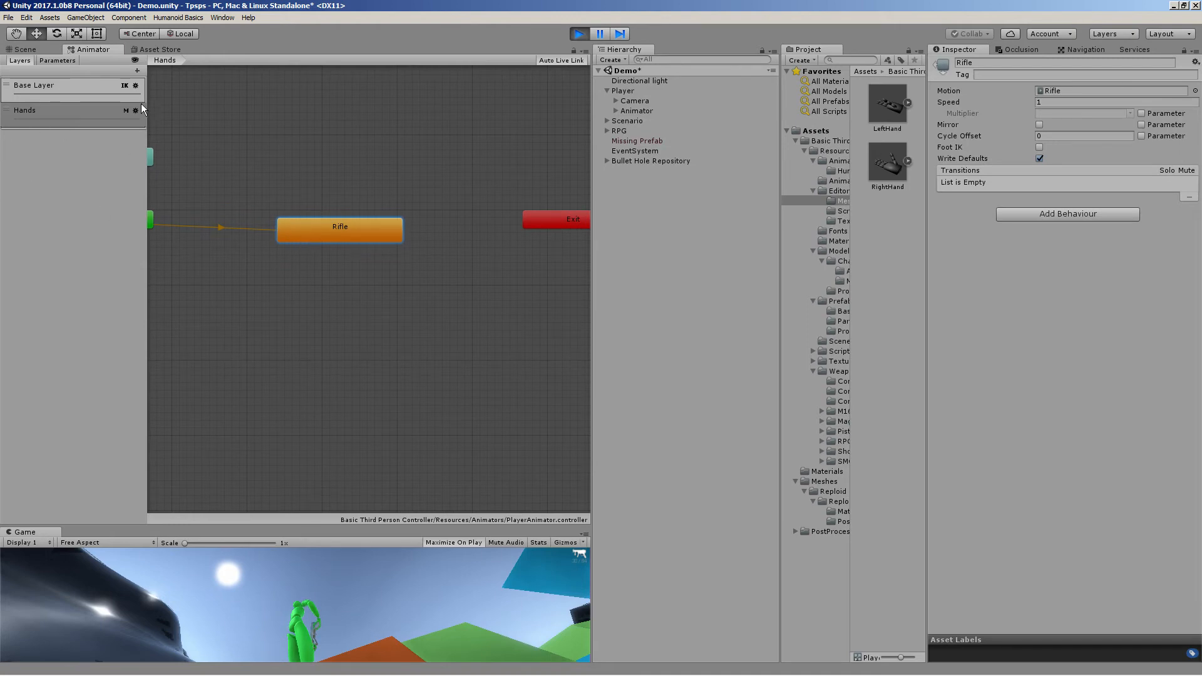
pyautogui.moveTo(357, 235); pyautogui.dragTo(269, 220)
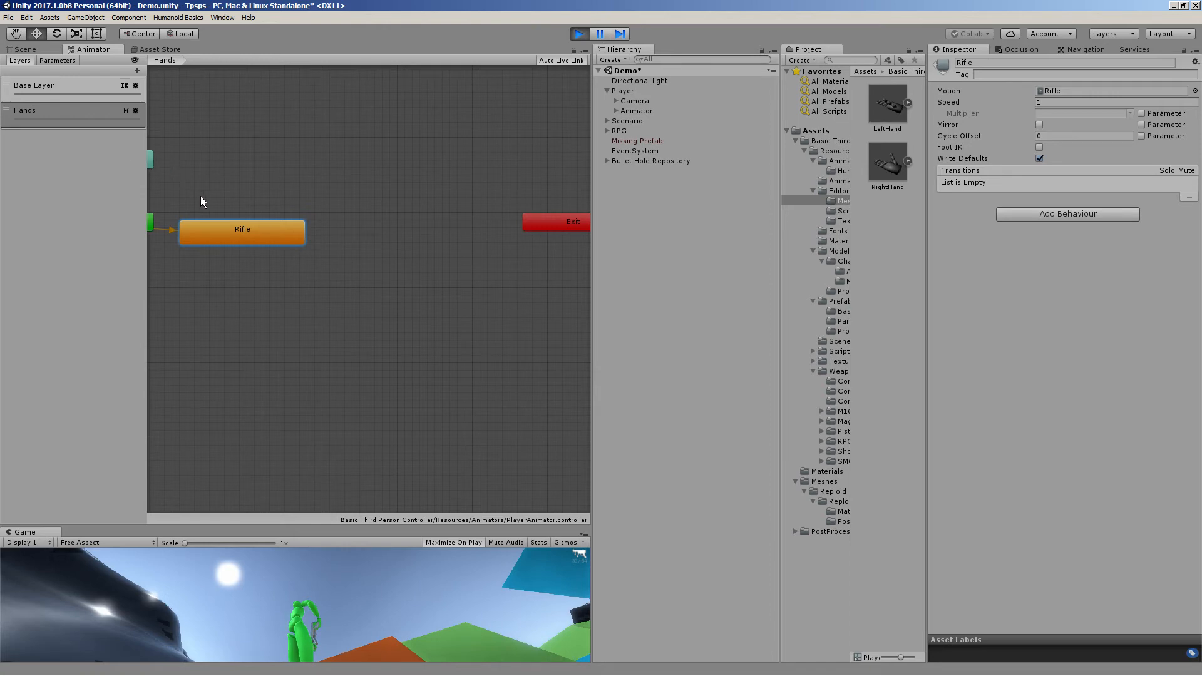
# Launch Blender from the Start menu search
pyautogui.click(18, 664)
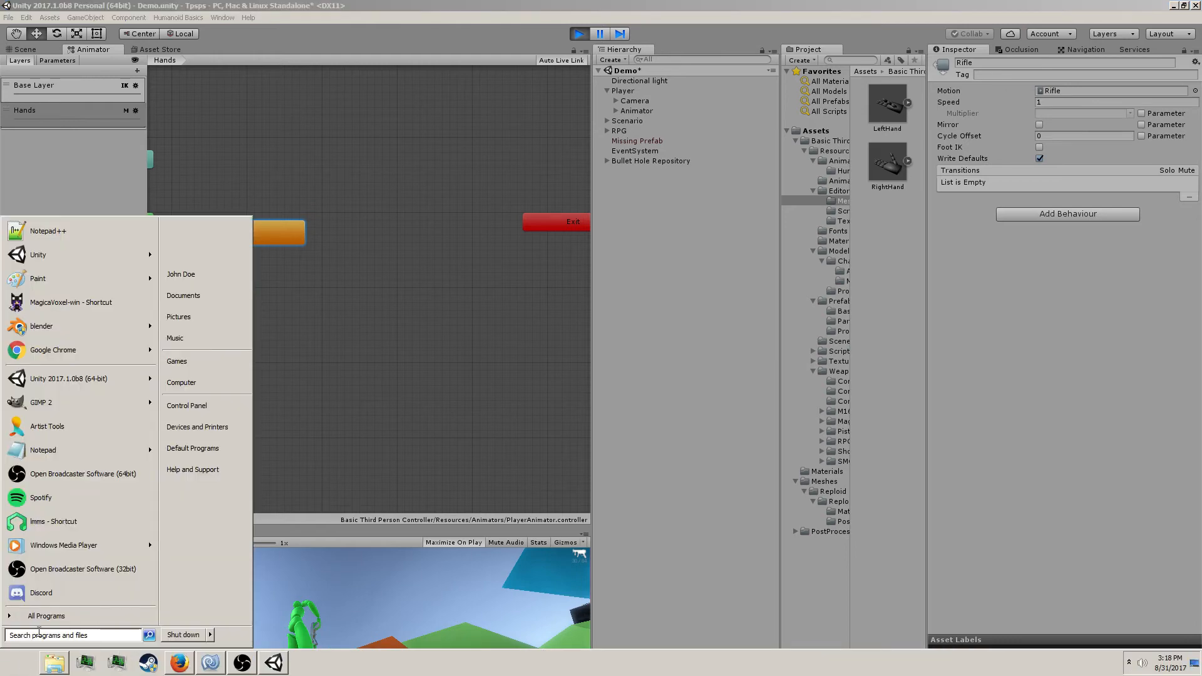
pyautogui.write('blender')
pyautogui.press('Return')
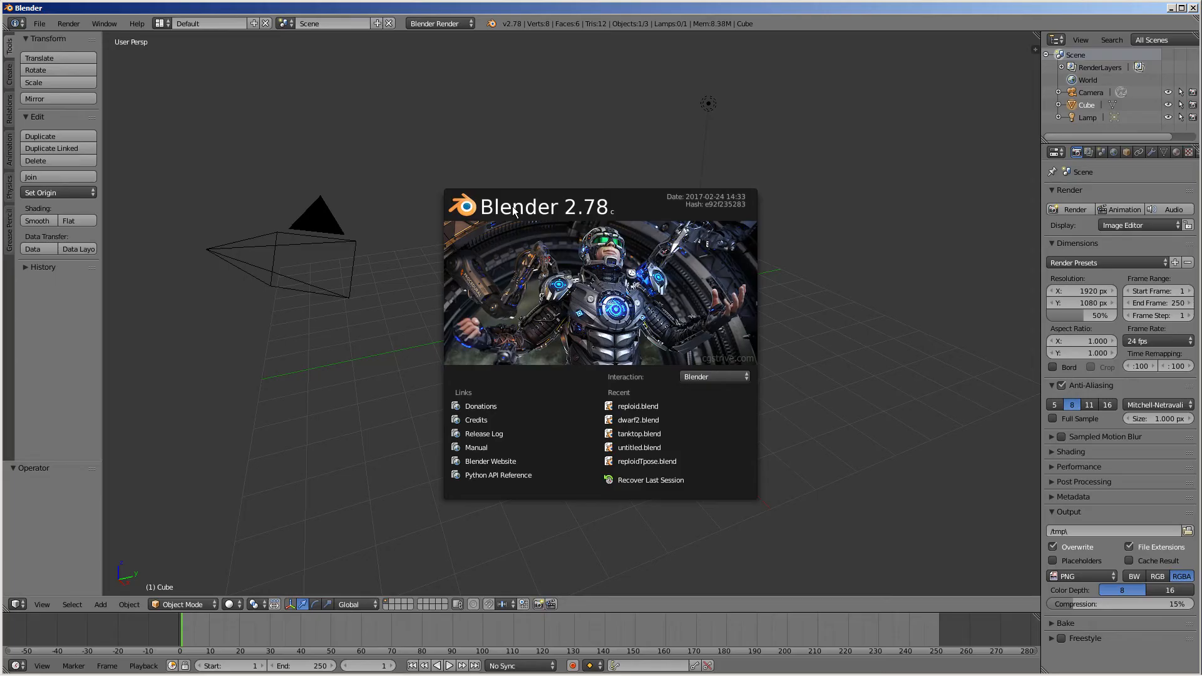
# Open the recent file reploid.blend and switch the armature into Pose Mode
pyautogui.click(40, 23)
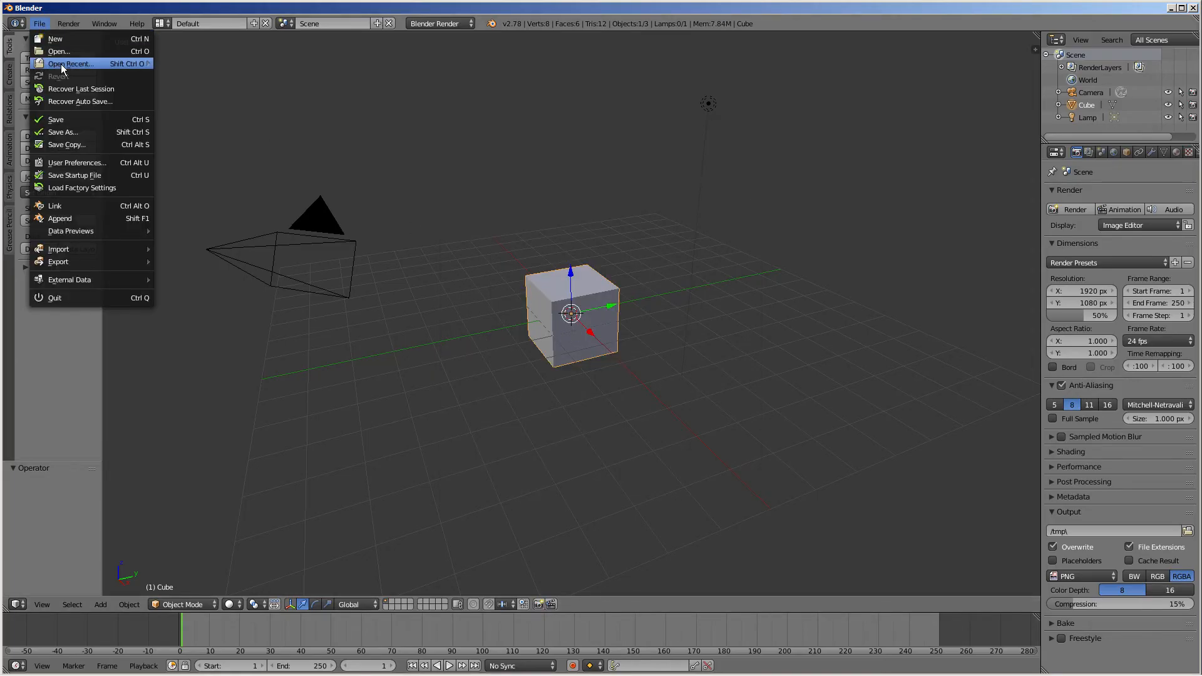
pyautogui.moveTo(62, 66)
pyautogui.click(198, 86)
pyautogui.hotkey('ctrl', 'Tab')
pyautogui.scroll(4, 375, 198)
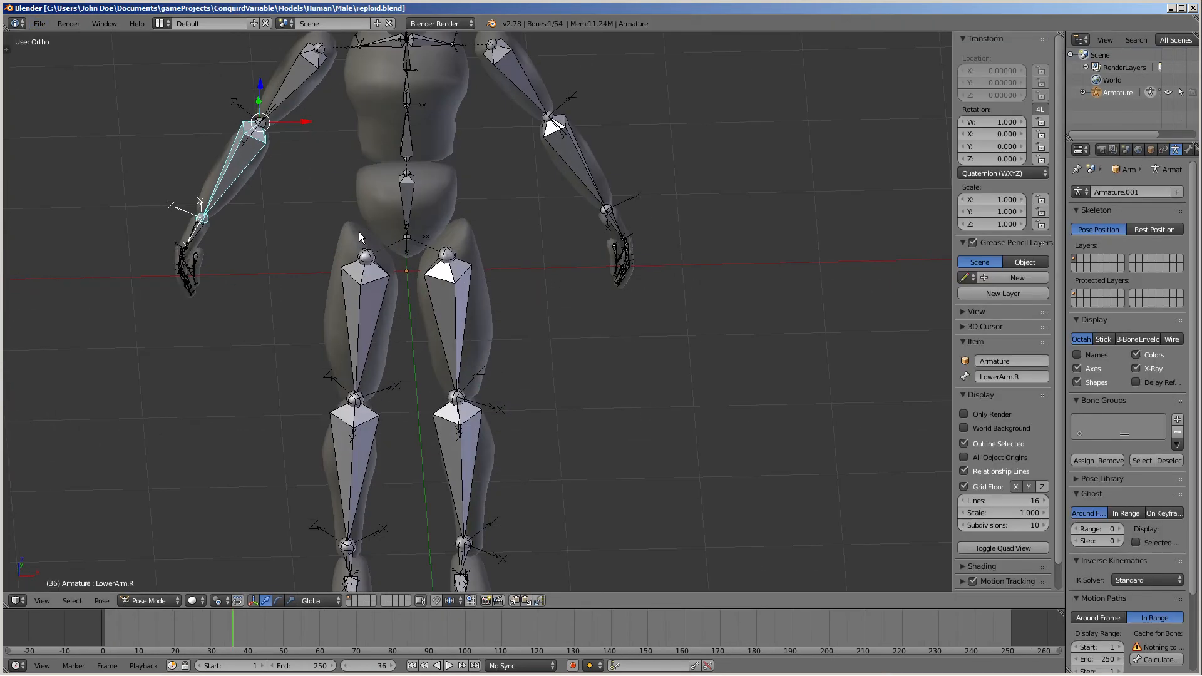
# Try rotating the right upper arm bone and undo the rotation
pyautogui.rightClick(298, 90)
pyautogui.rightClick(295, 92)
pyautogui.click(295, 92)
pyautogui.press('r')
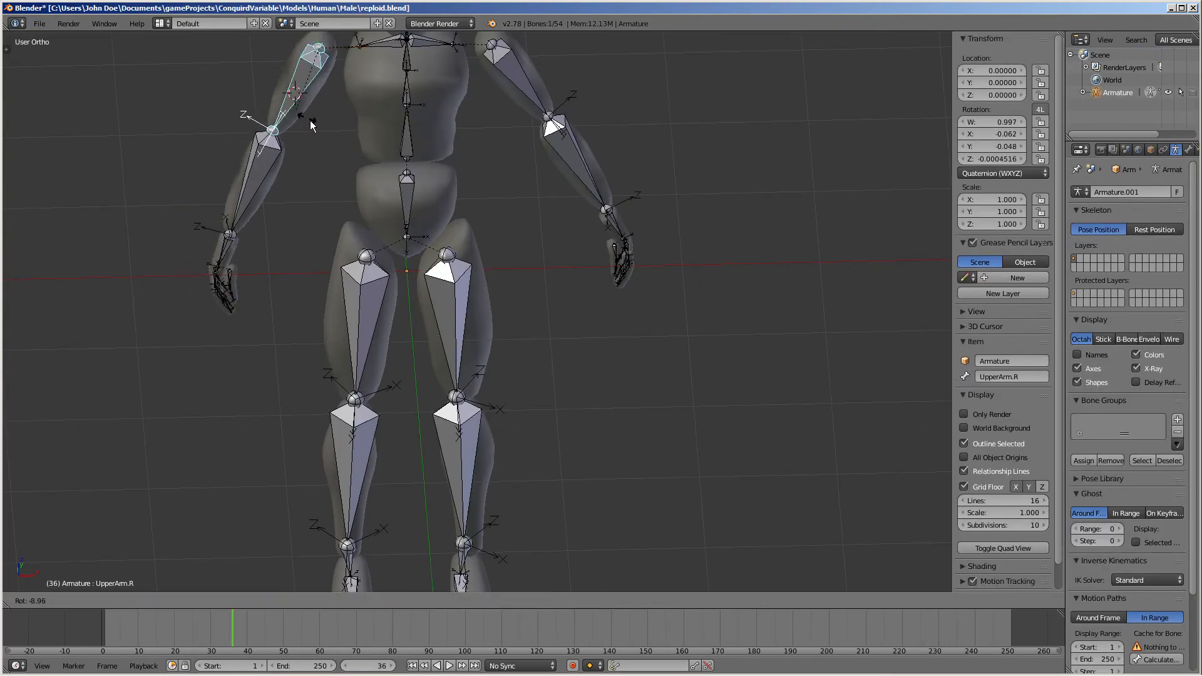
pyautogui.click(313, 122)
pyautogui.hotkey('ctrl', 'z')
# In right side view, rotate the right upper arm forward so the arm points ahead
pyautogui.press('KP_3')
pyautogui.keyDown('shift'); pyautogui.moveTo(320, 150); pyautogui.dragTo(309, 297, button='middle'); pyautogui.keyUp('shift')
pyautogui.press('r')
pyautogui.click(368, 244)
# Select the right forearm bone and rotate it inward in top view
pyautogui.rightClick(358, 212)
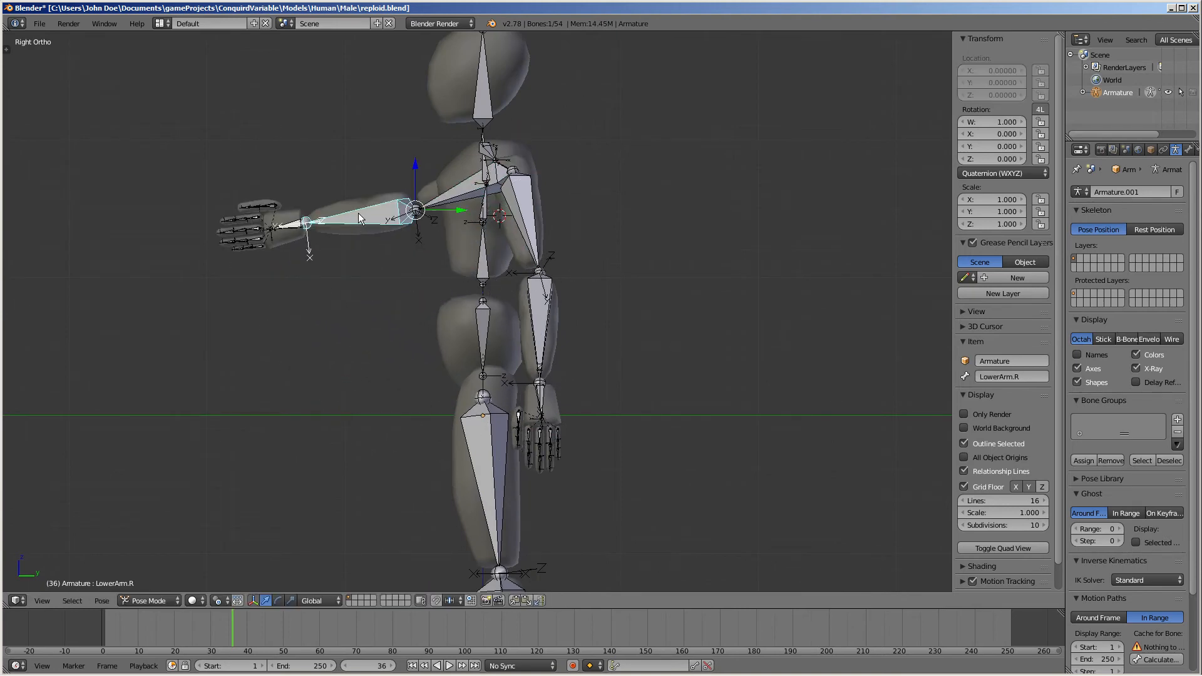
pyautogui.press('KP_7')
pyautogui.press('r')
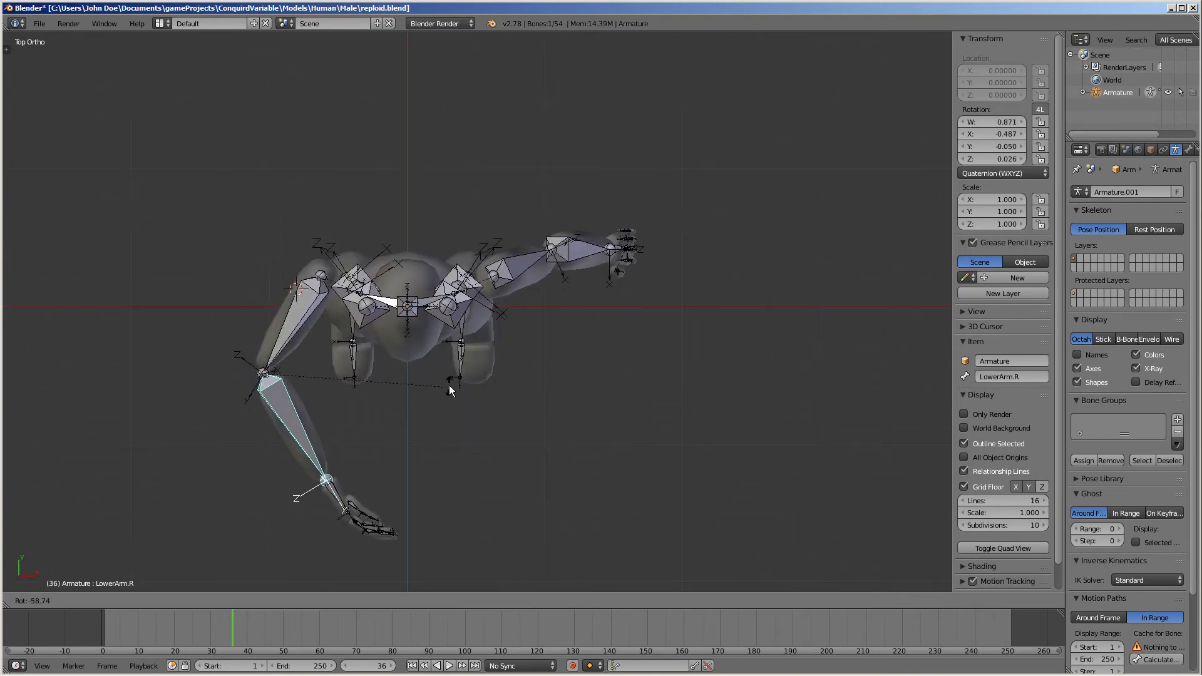
pyautogui.click(449, 385)
# Rotate the left upper arm toward the front and turn the left forearm by 3 degrees
pyautogui.rightClick(539, 260)
pyautogui.press('r')
pyautogui.click(501, 461)
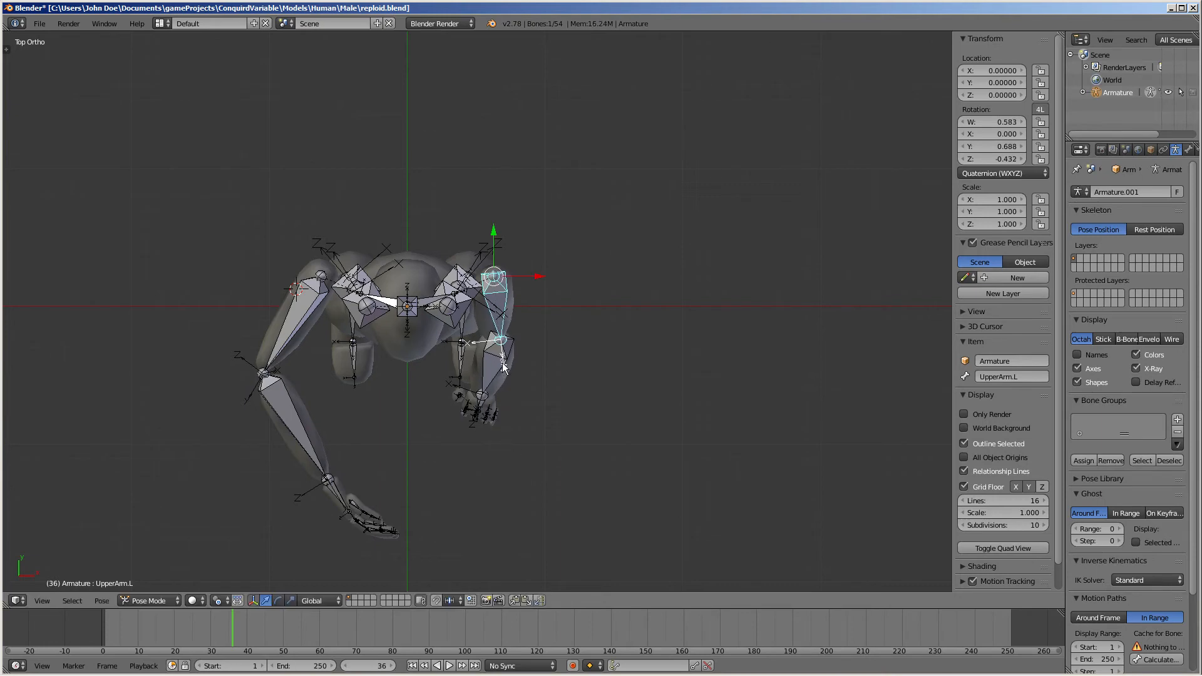
pyautogui.rightClick(501, 363)
pyautogui.write('r3')
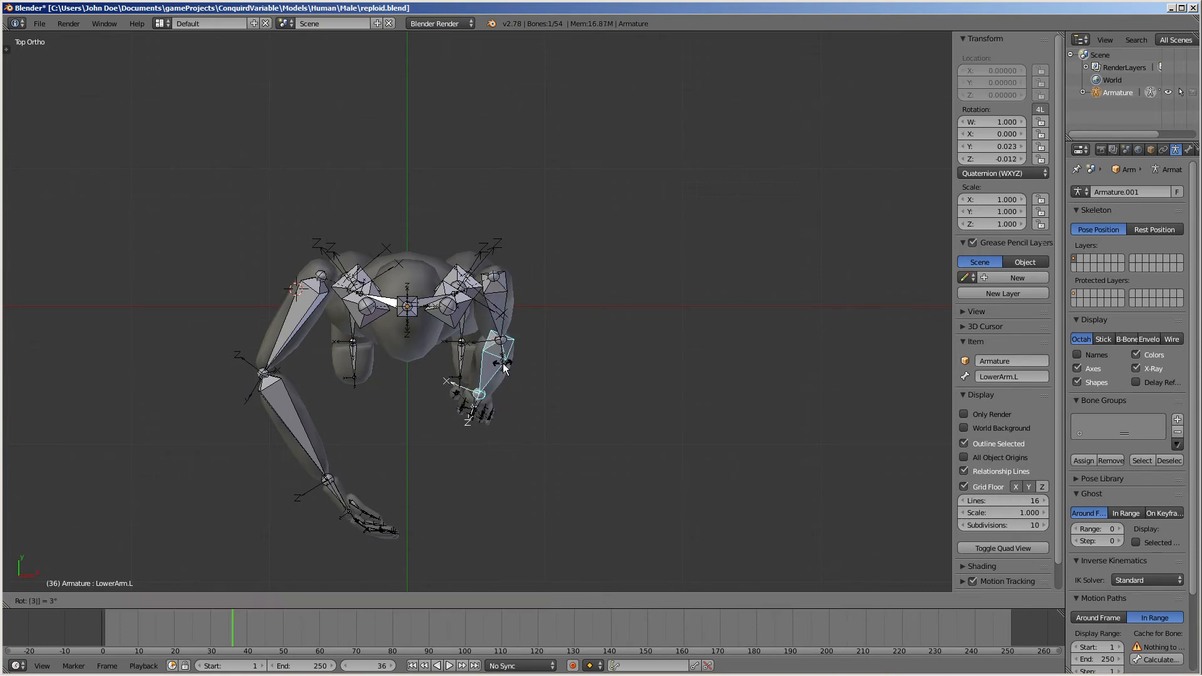
pyautogui.click(502, 365)
pyautogui.press('KP_3')
pyautogui.press('r')
pyautogui.press('Escape')
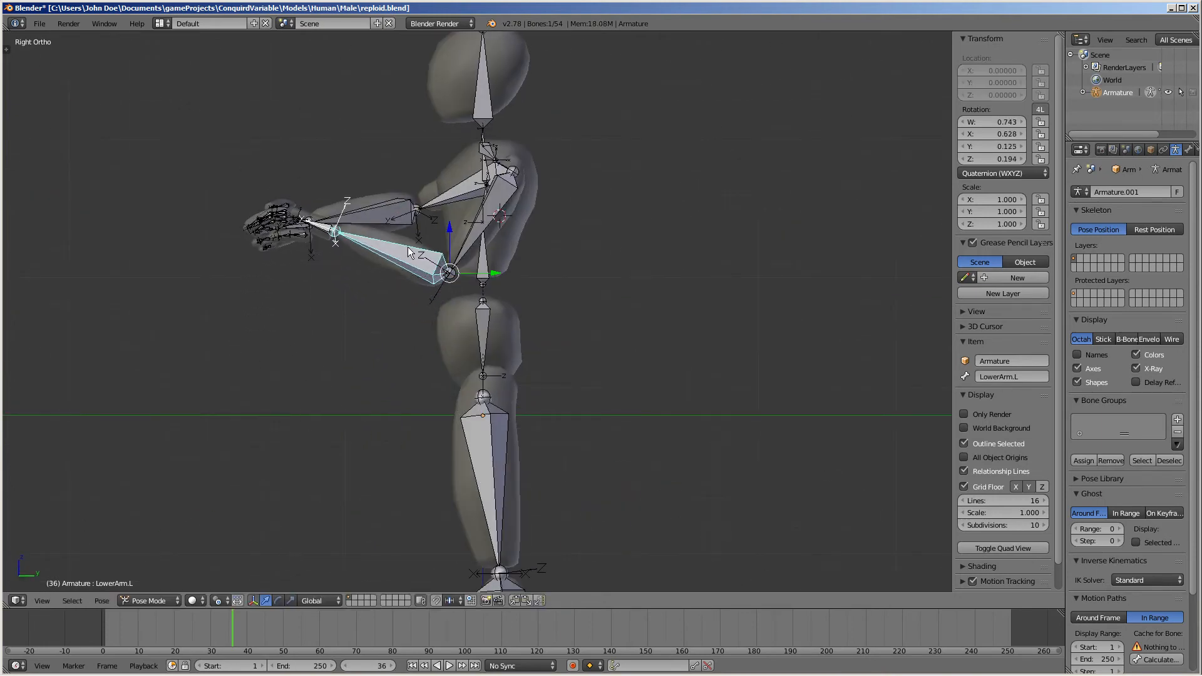
pyautogui.press('r')
pyautogui.press('r')
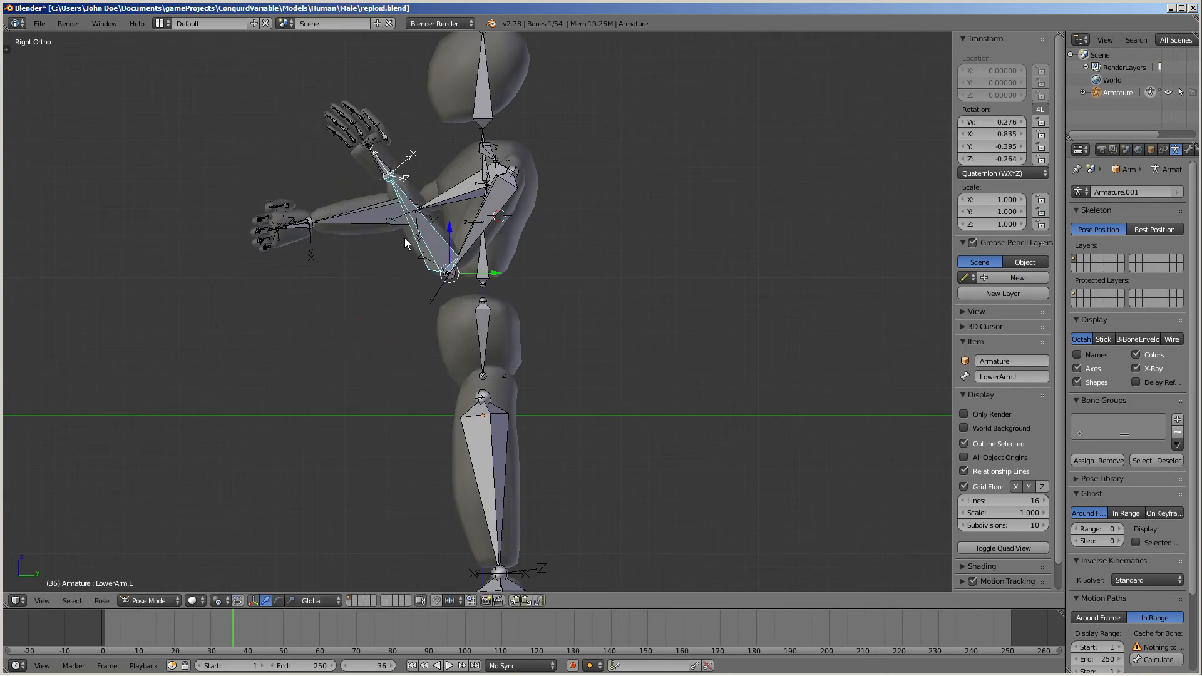
pyautogui.press('Escape')
# Select the right collar bone and rotate it to bring the shoulder forward
pyautogui.moveTo(351, 257); pyautogui.dragTo(276, 401, button='middle')
pyautogui.rightClick(389, 216)
pyautogui.press('r')
pyautogui.click(370, 248)
# Rotate the left upper arm further across the body toward the front
pyautogui.moveTo(302, 315); pyautogui.dragTo(411, 232, button='middle')
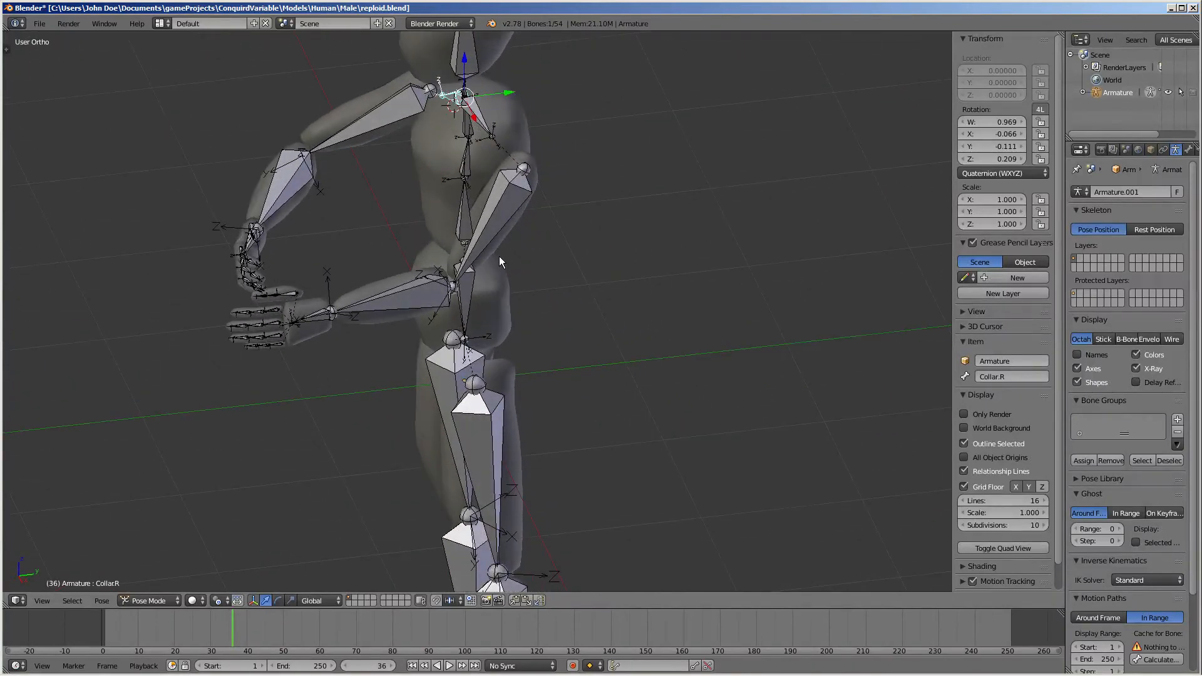
pyautogui.rightClick(495, 227)
pyautogui.press('r')
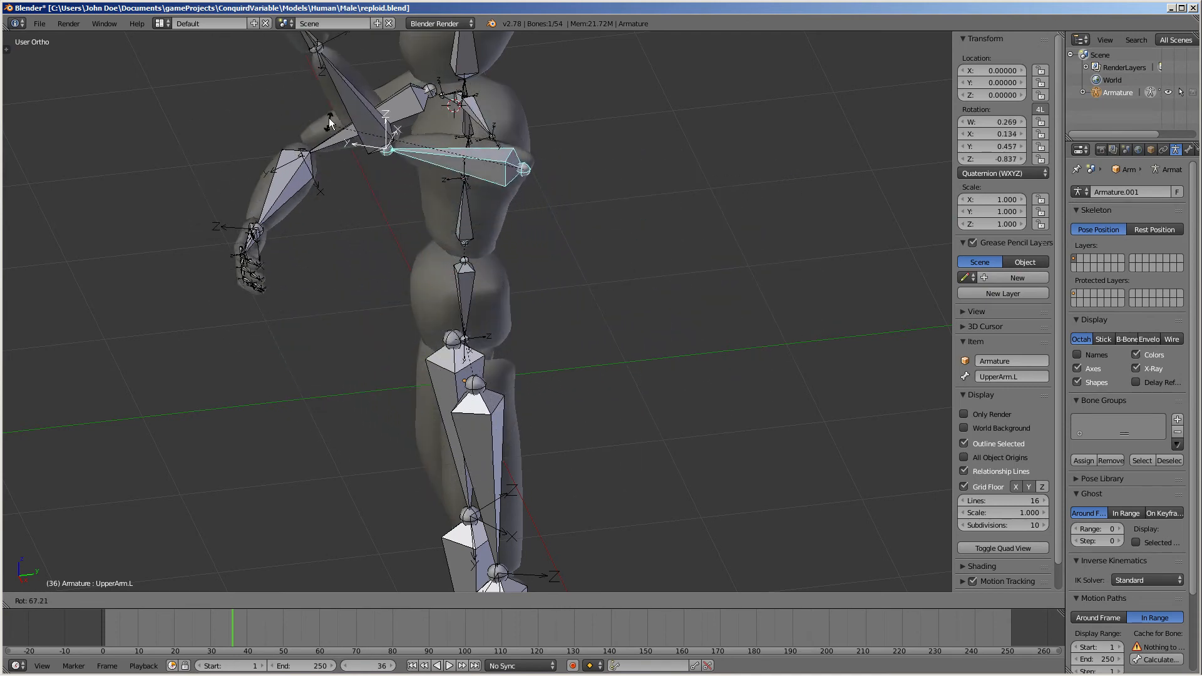
pyautogui.click(393, 352)
pyautogui.moveTo(520, 134); pyautogui.dragTo(483, 118, button='middle')
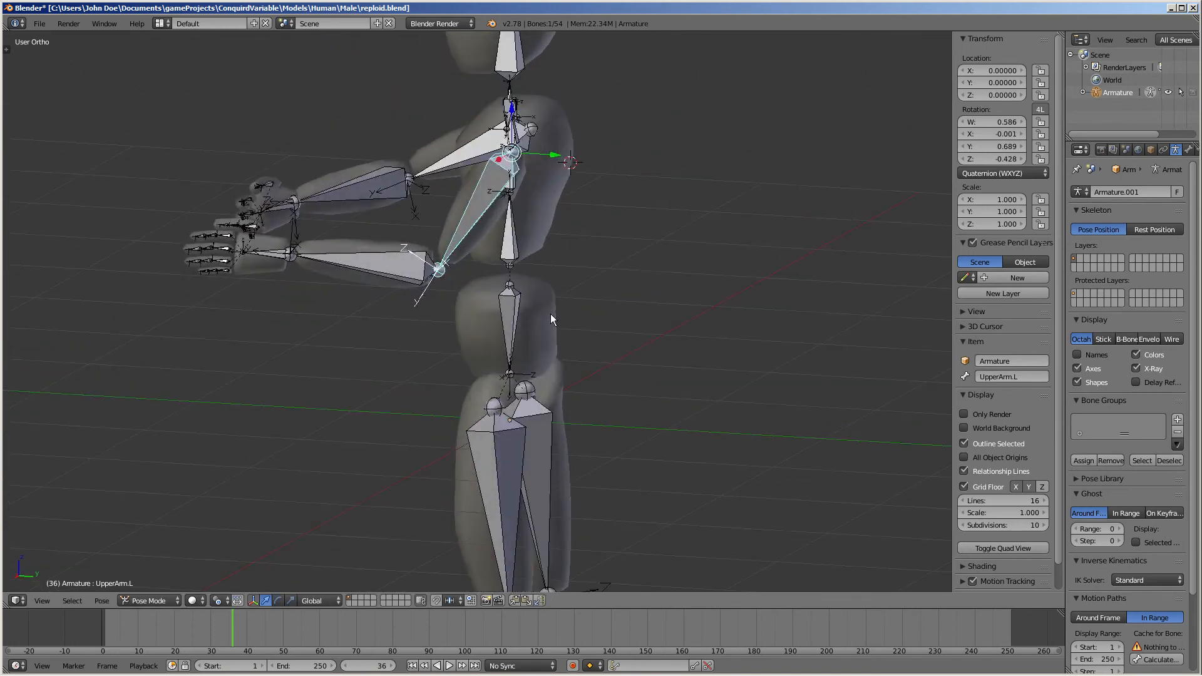
# Close Blender and return to Unity
pyautogui.click(1192, 8)
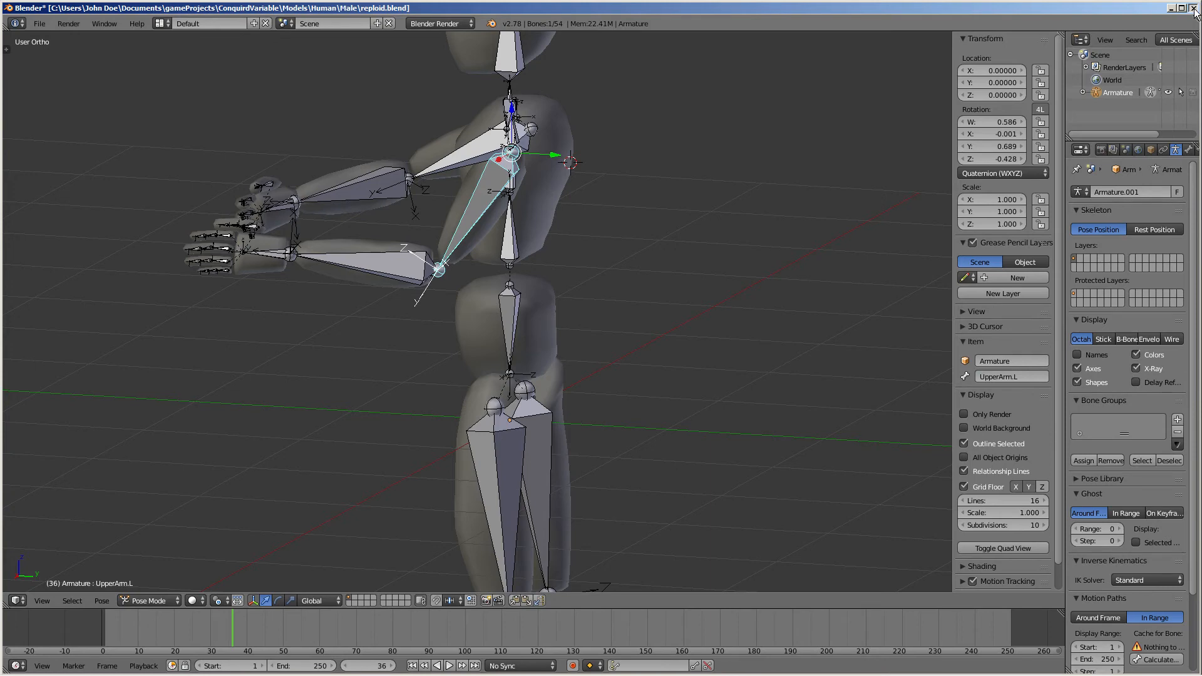
pyautogui.click(616, 381)
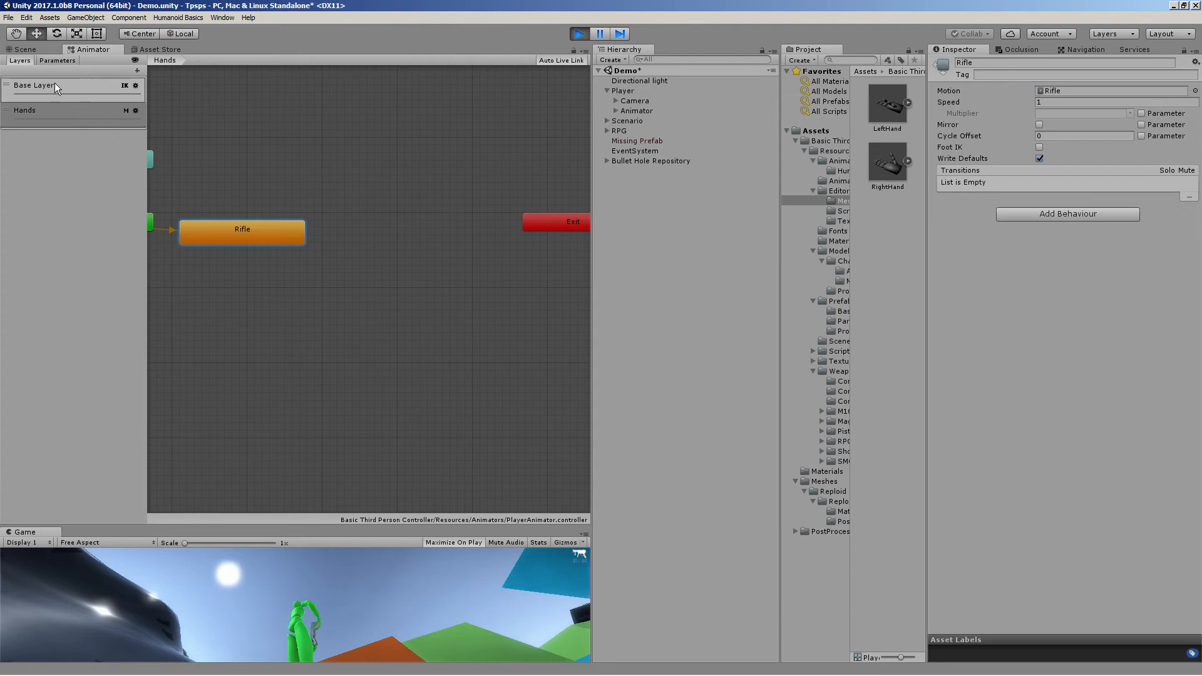
# Select the SMG weapon on the character in the Scene view and expand its Current Positioning settings
pyautogui.click(28, 50)
pyautogui.moveTo(464, 255); pyautogui.dragTo(746, 239, button='right')
pyautogui.scroll(3, 403, 289)
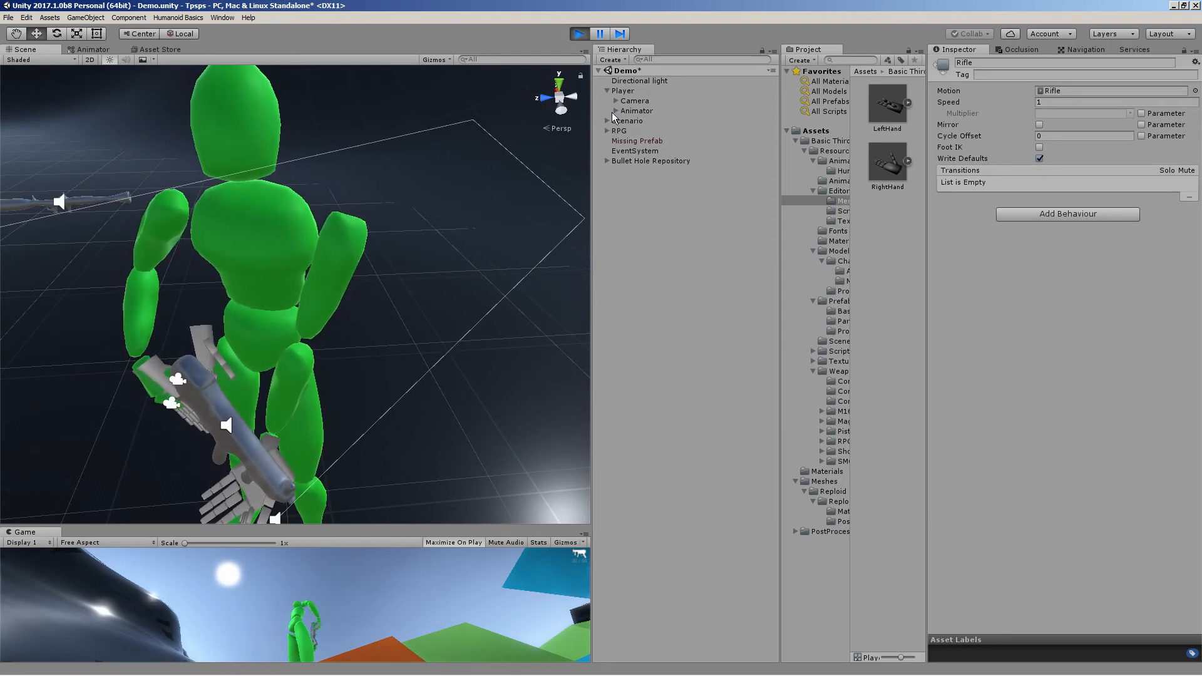
pyautogui.click(156, 400)
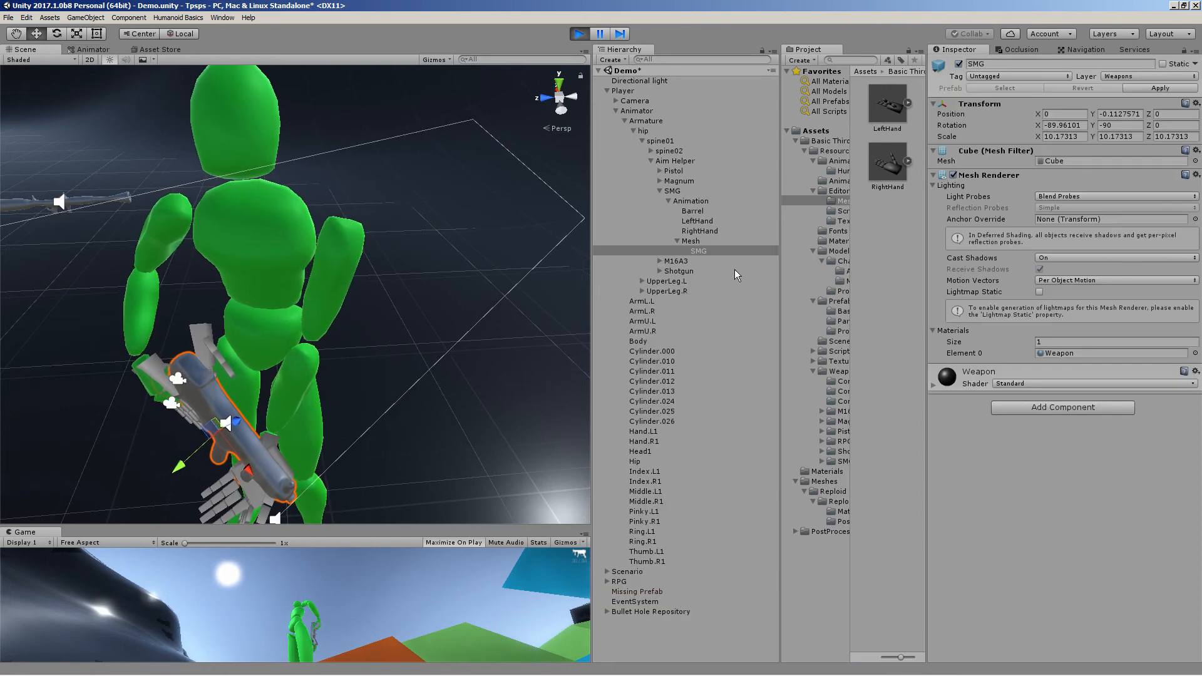
pyautogui.click(697, 242)
pyautogui.click(702, 201)
pyautogui.click(695, 192)
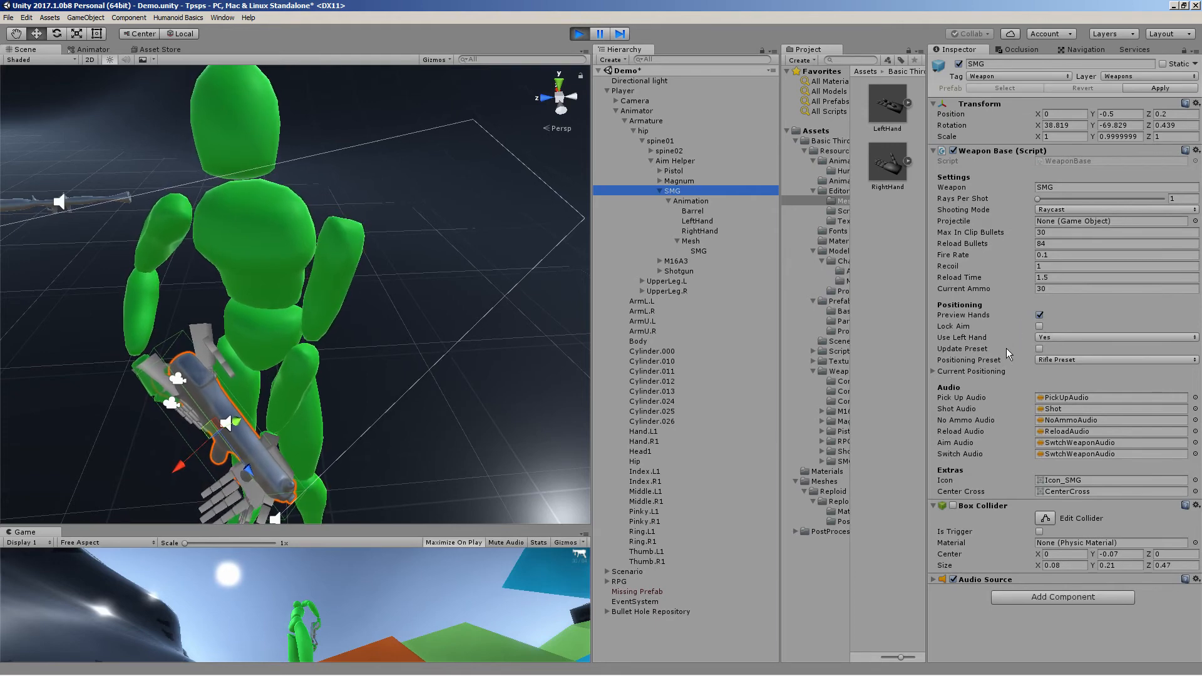
pyautogui.click(969, 372)
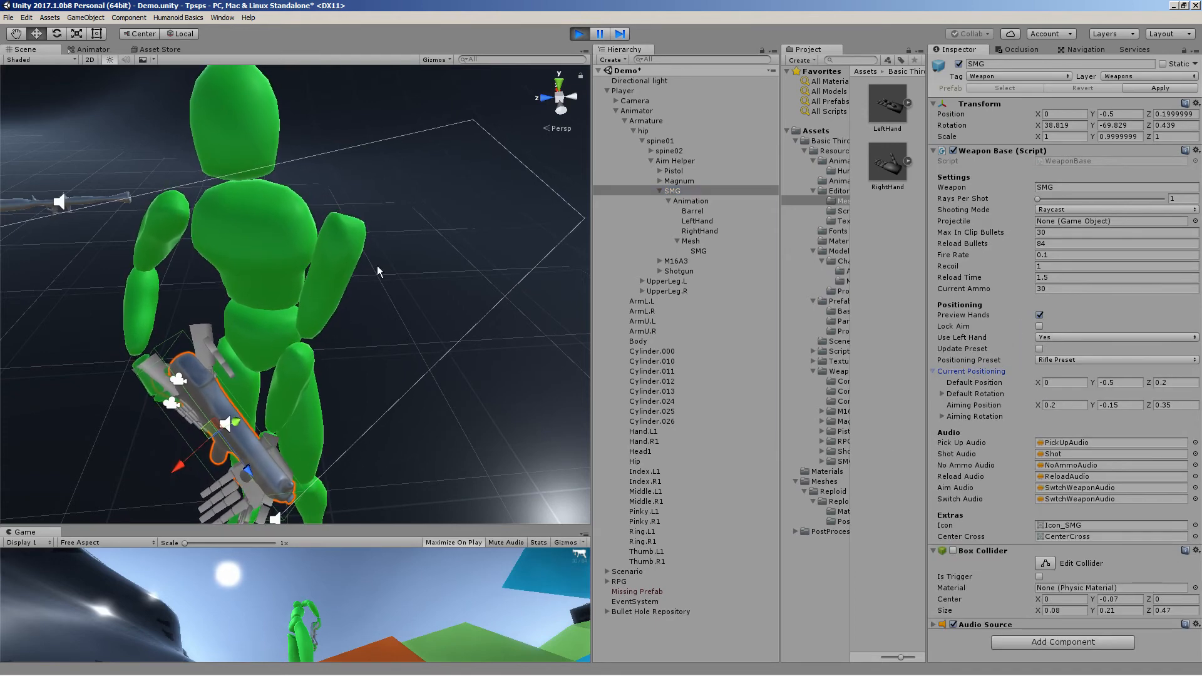
pyautogui.keyDown('alt'); pyautogui.moveTo(378, 272); pyautogui.dragTo(455, 174); pyautogui.keyUp('alt')
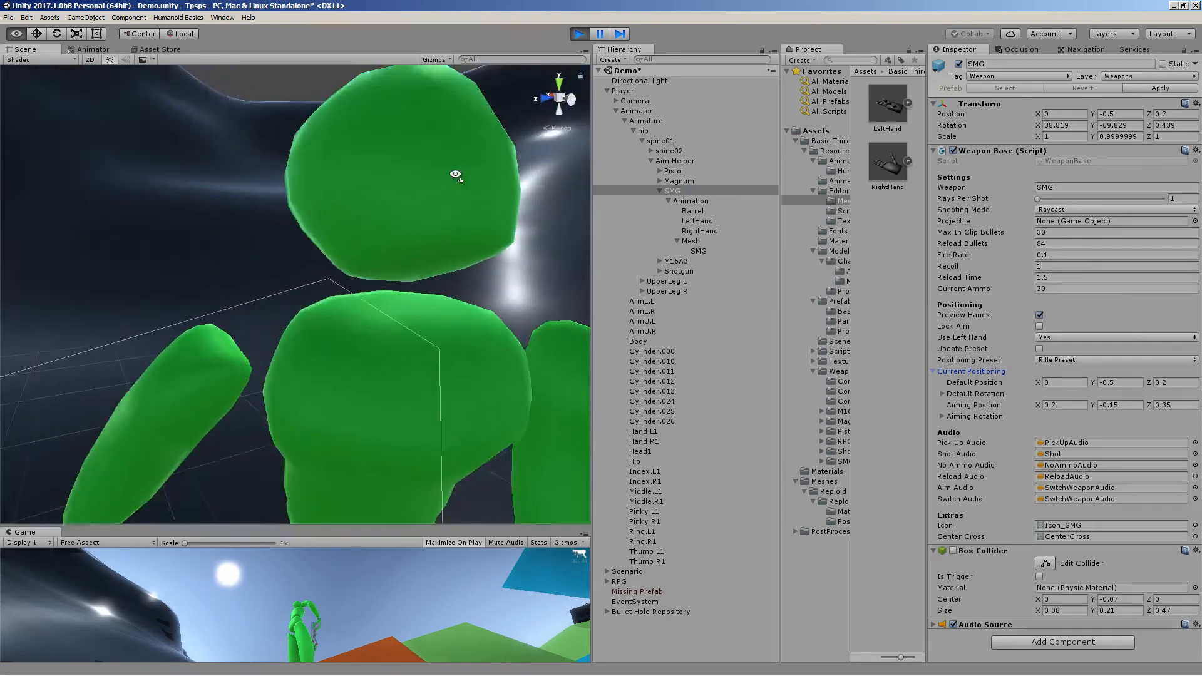
# Set the SMG's Default Position to X 0.06 and Y -0.34 while viewing the character in the Scene view
pyautogui.moveTo(455, 174); pyautogui.dragTo(458, 171, button='right')
pyautogui.press('s')
pyautogui.moveTo(275, 394); pyautogui.dragTo(253, 372, button='right')
pyautogui.press('w')
pyautogui.press('s')
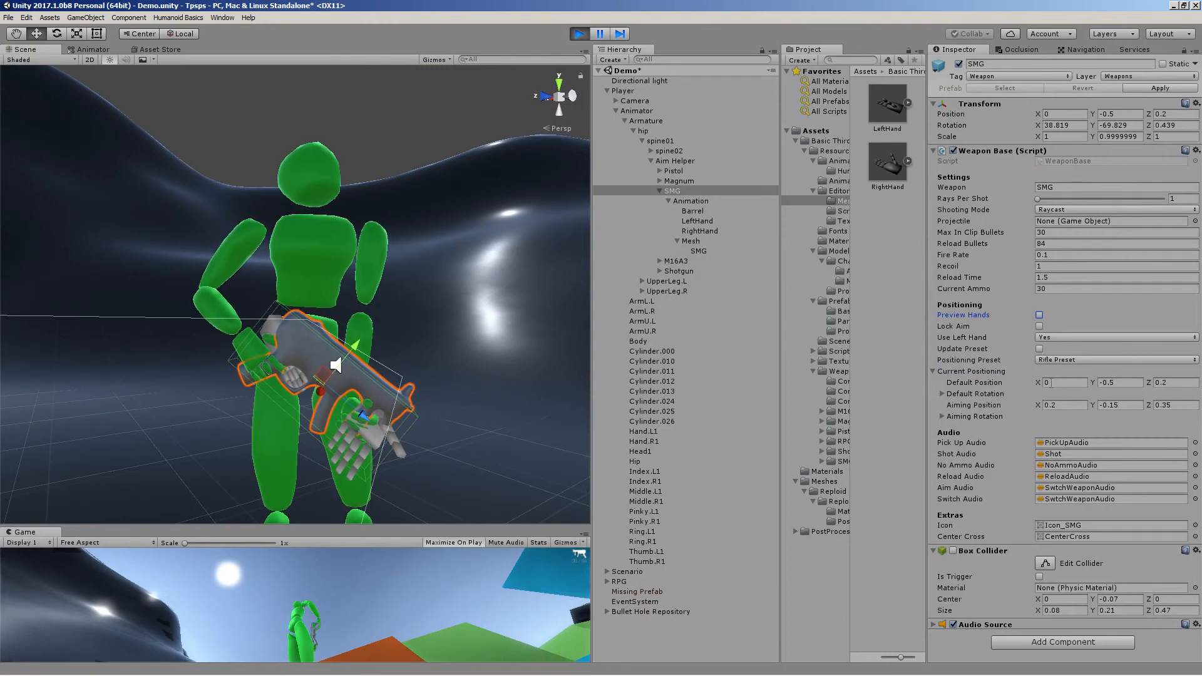
pyautogui.click(1057, 384)
pyautogui.write('0.64')
pyautogui.moveTo(1057, 383); pyautogui.dragTo(1093, 384)
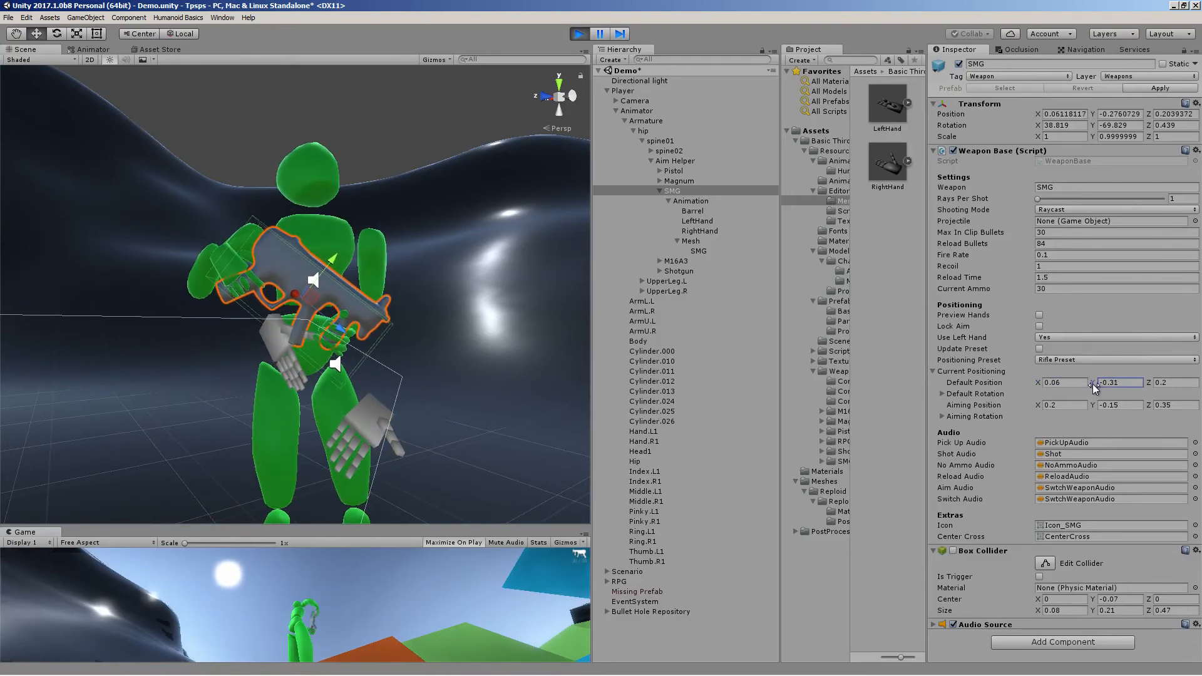
# Maximize the Game view and test the SMG by walking around, firing and reloading in Play mode
pyautogui.rightClick(26, 533)
pyautogui.click(61, 543)
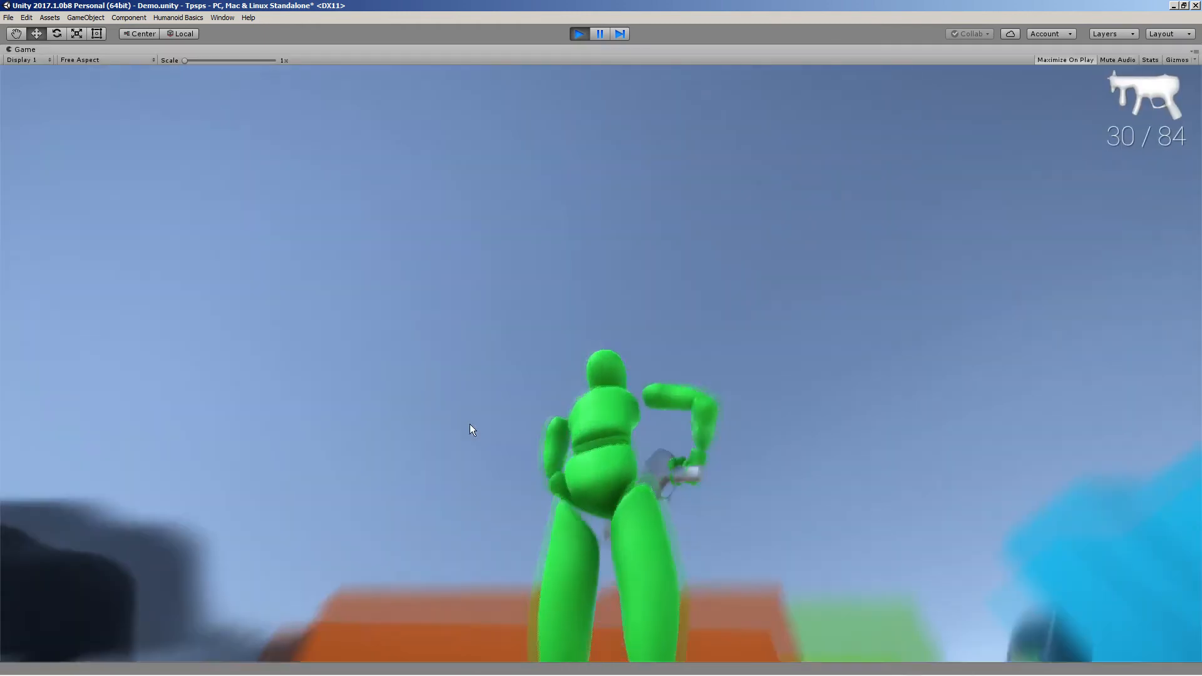
pyautogui.press('s')
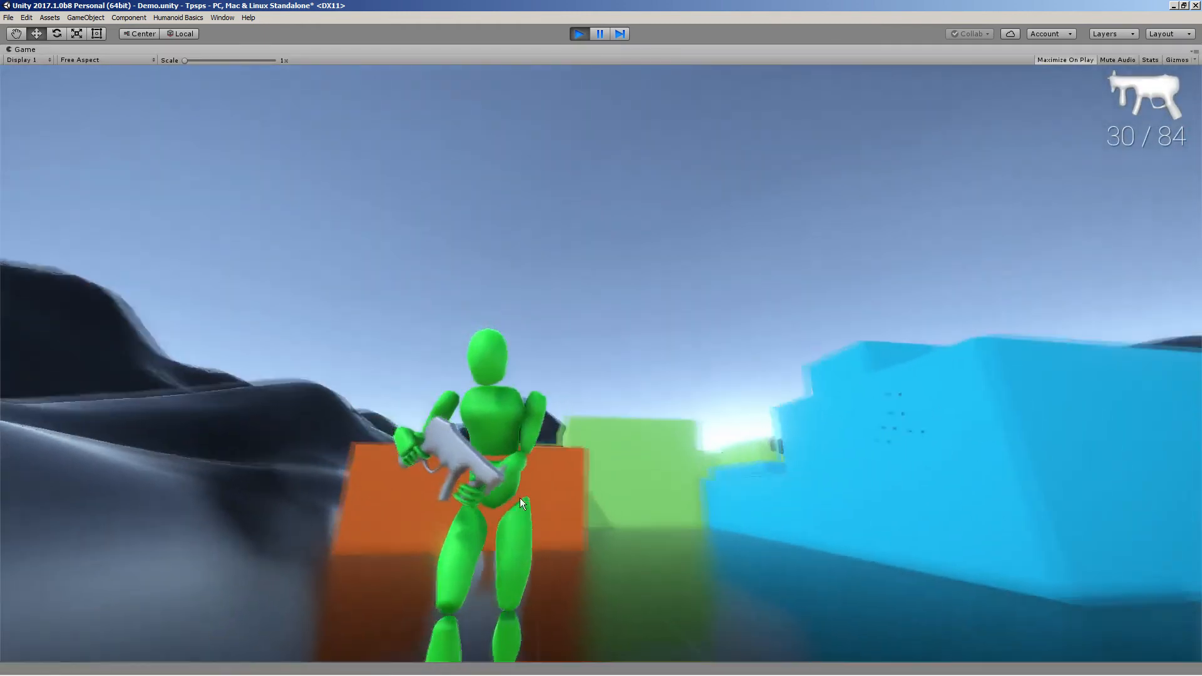
pyautogui.press('d')
pyautogui.press('w')
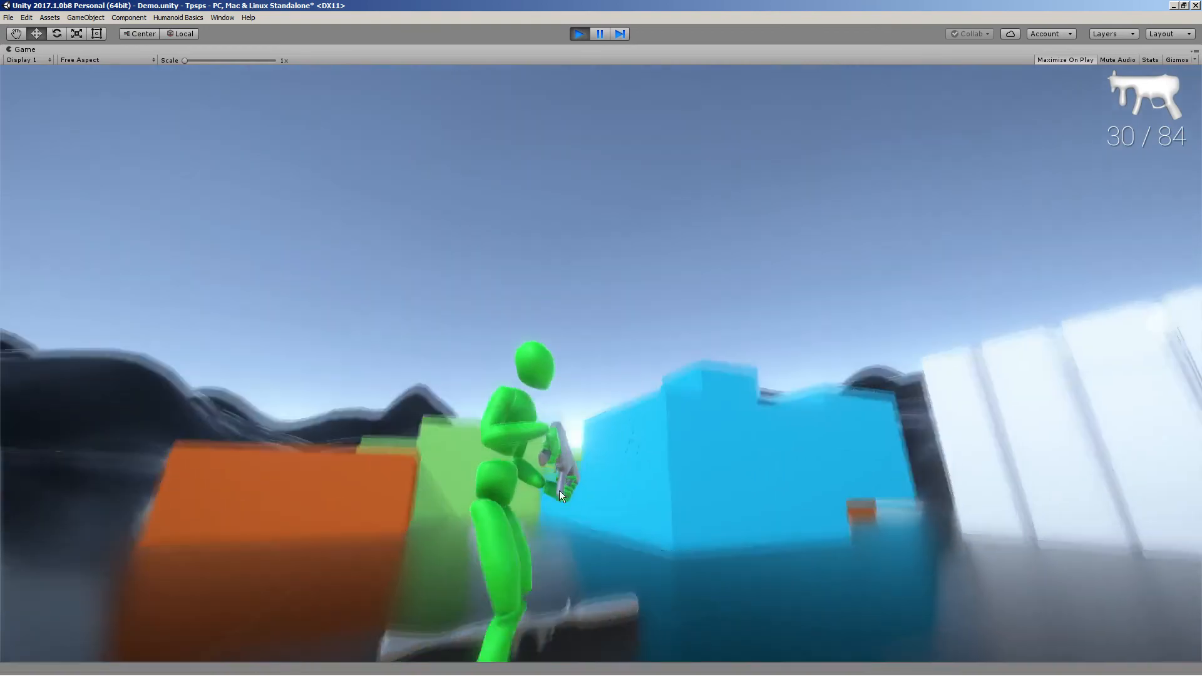
pyautogui.press('s')
pyautogui.press('w')
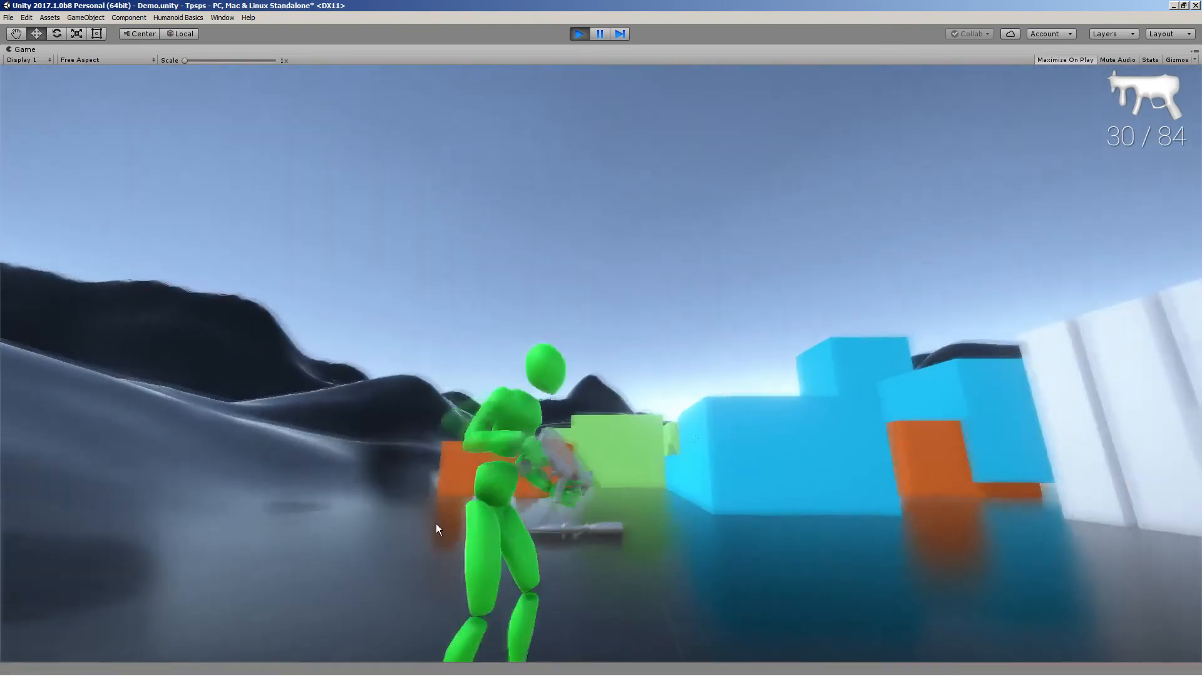
pyautogui.press('s')
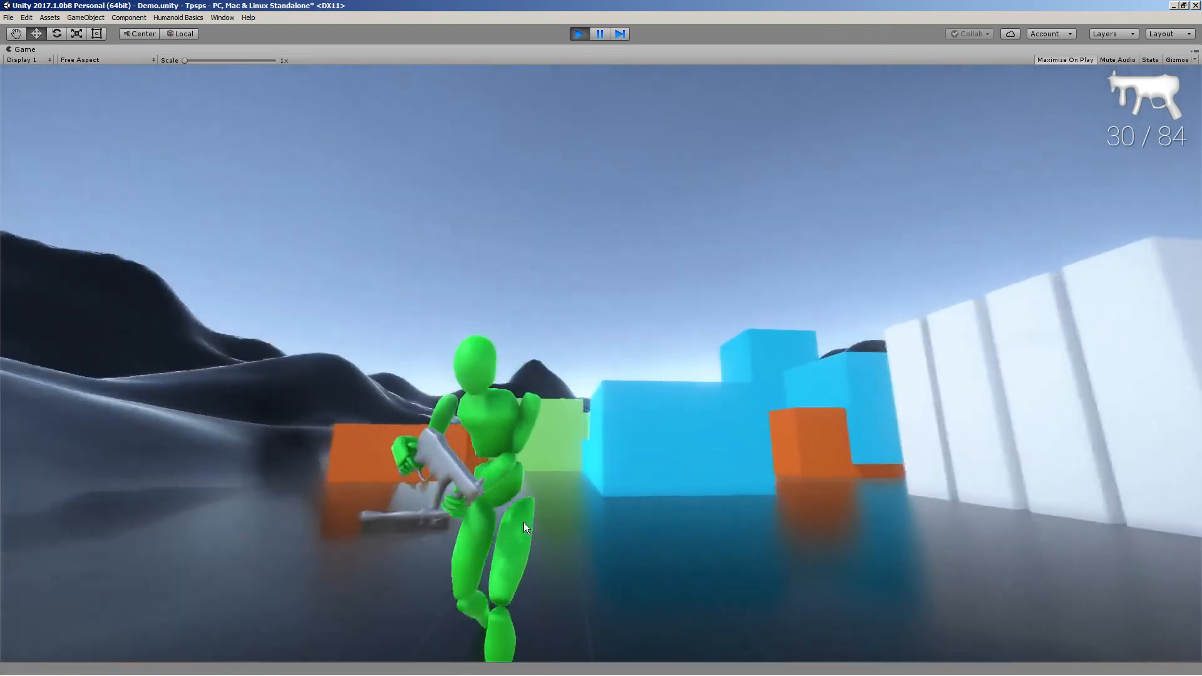
pyautogui.press('d')
pyautogui.press('s')
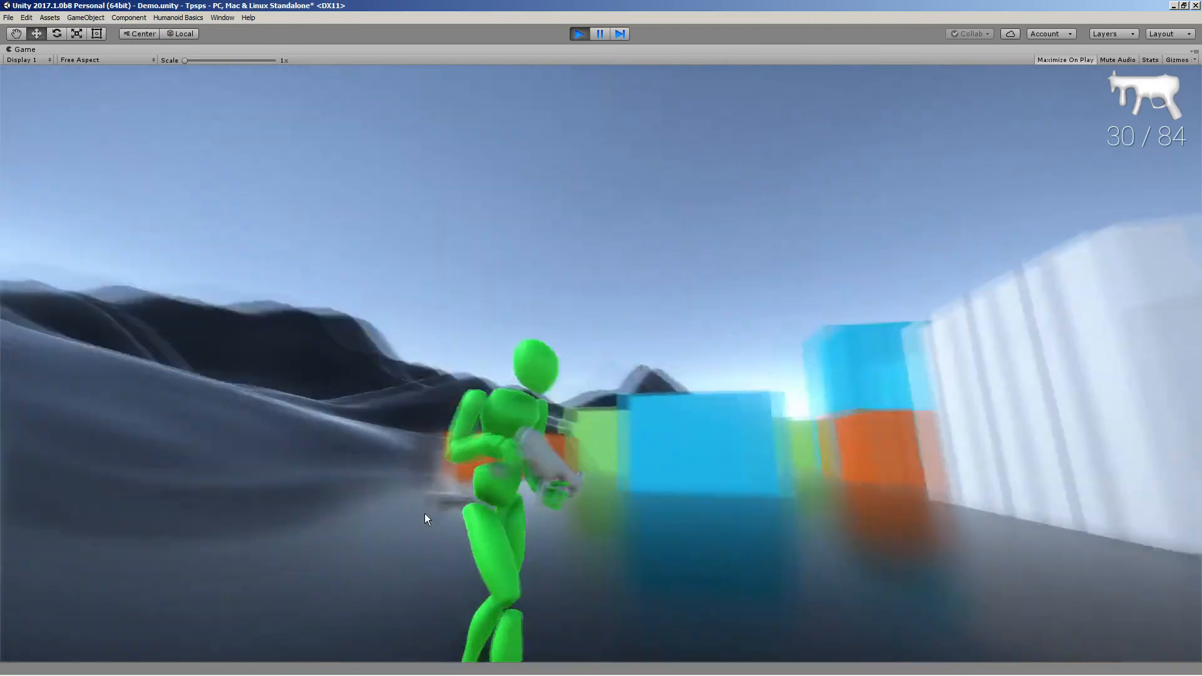
pyautogui.press('d')
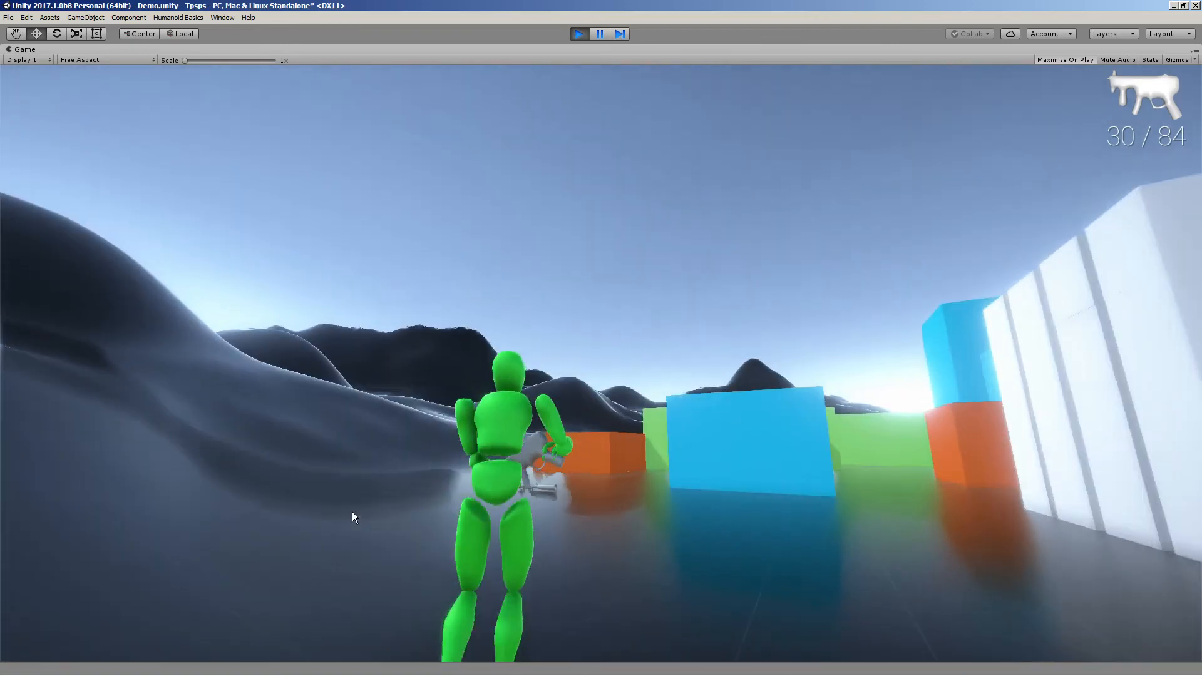
pyautogui.press('d')
pyautogui.press('s')
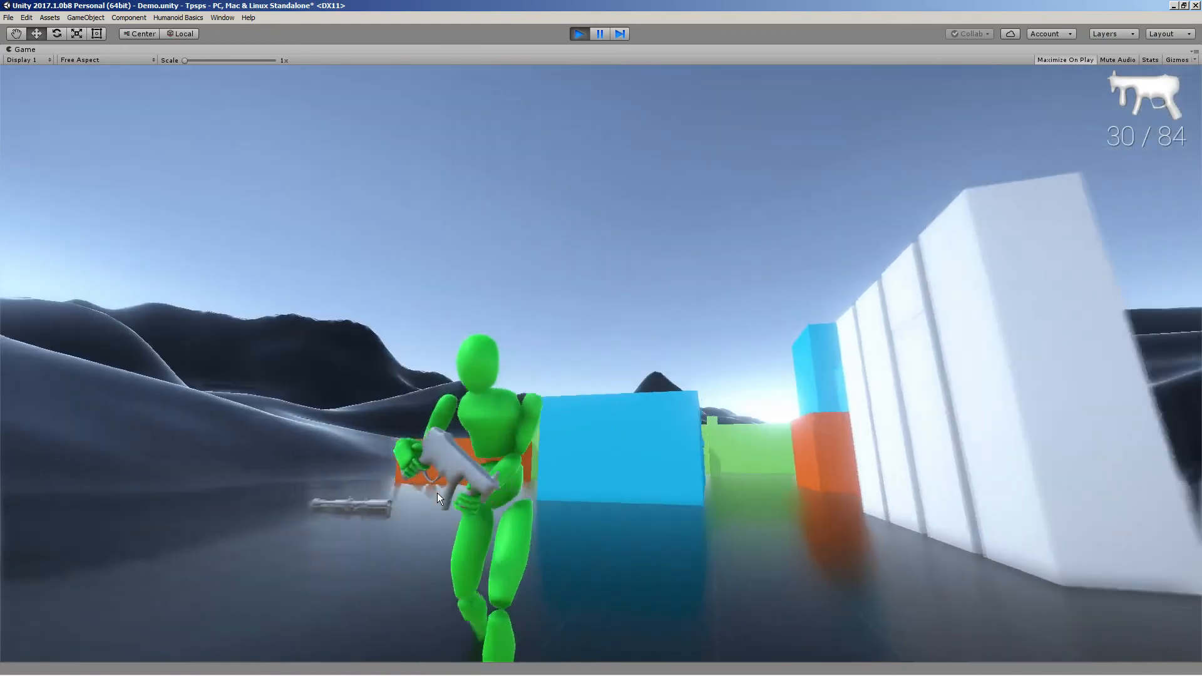
pyautogui.press('w')
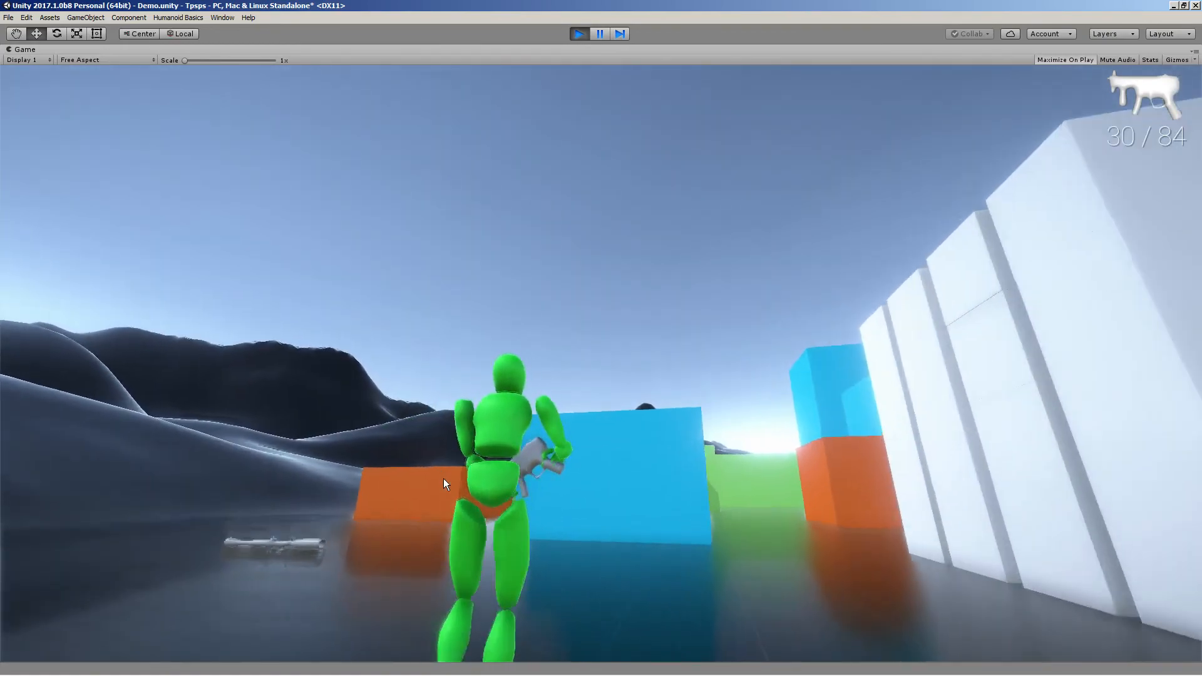
pyautogui.press('d')
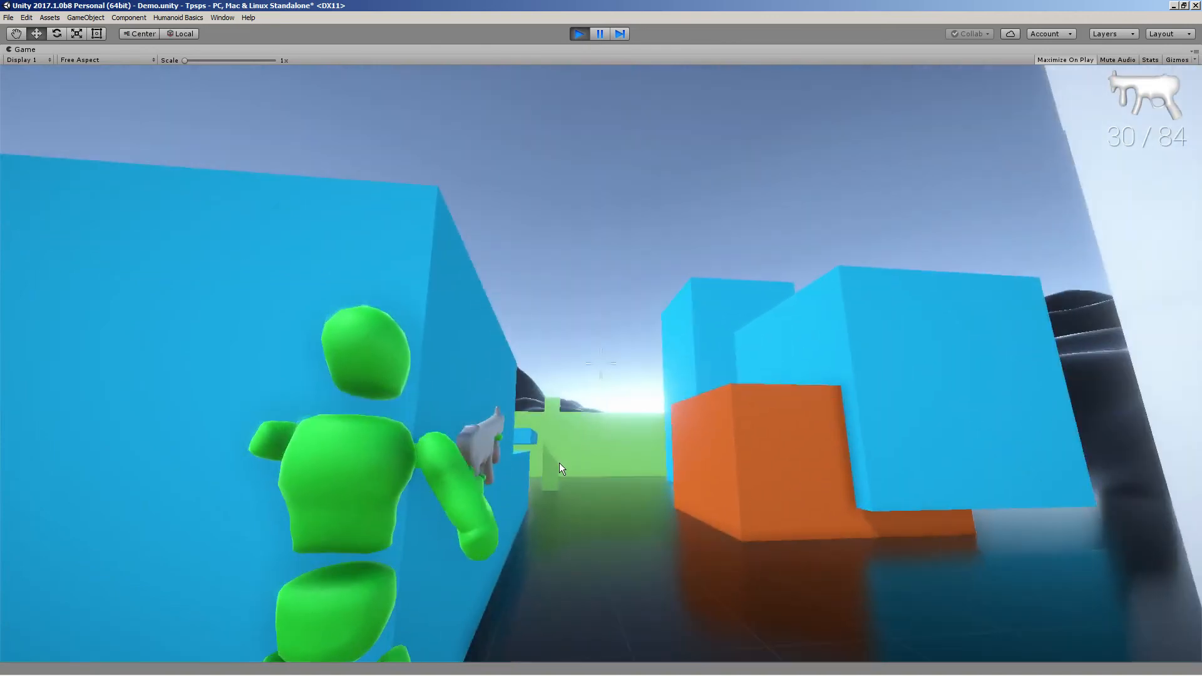
pyautogui.click(559, 463)
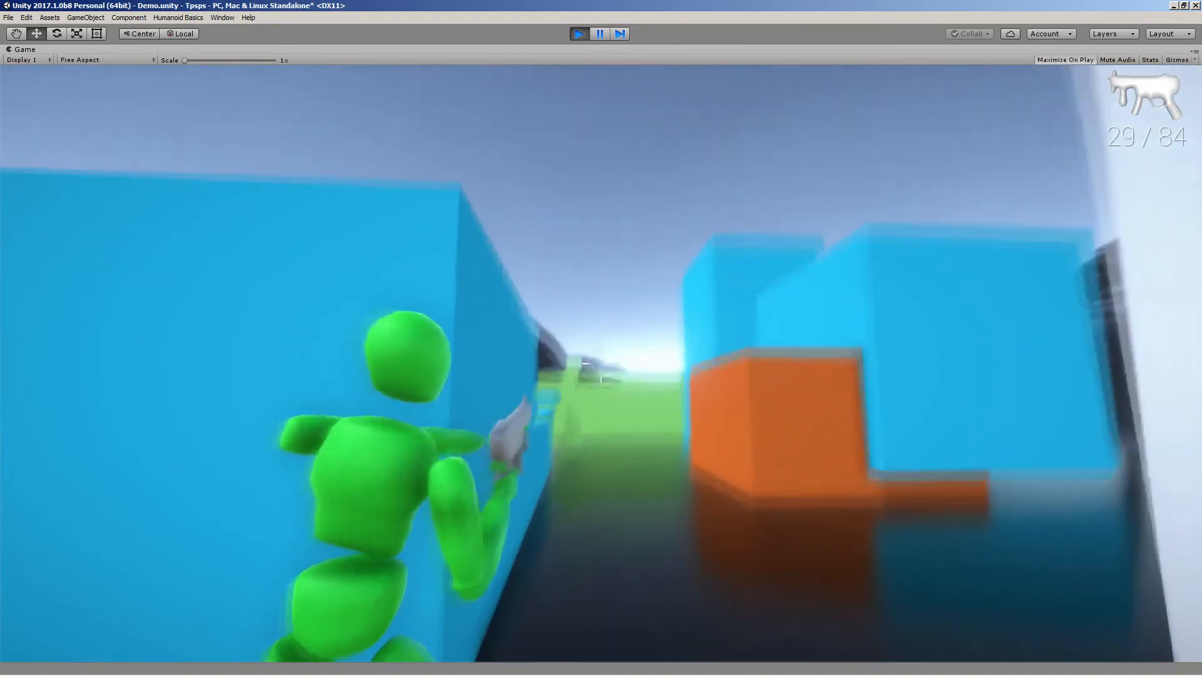
pyautogui.click(601, 363)
pyautogui.press('a')
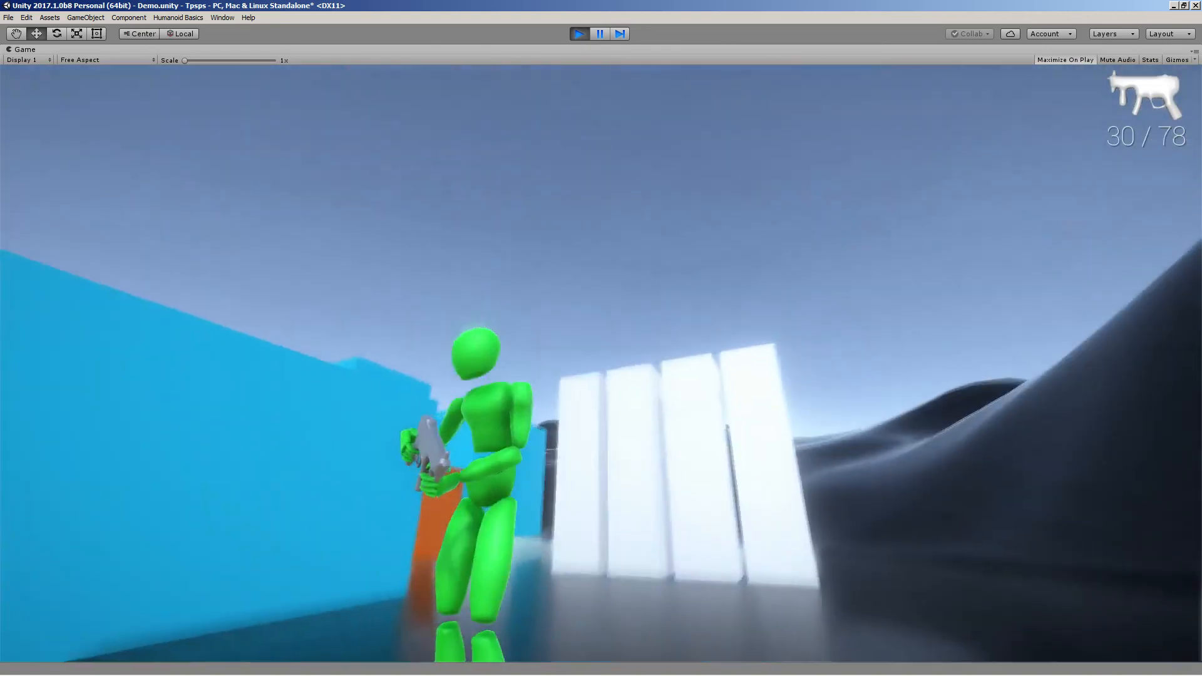
pyautogui.press('s')
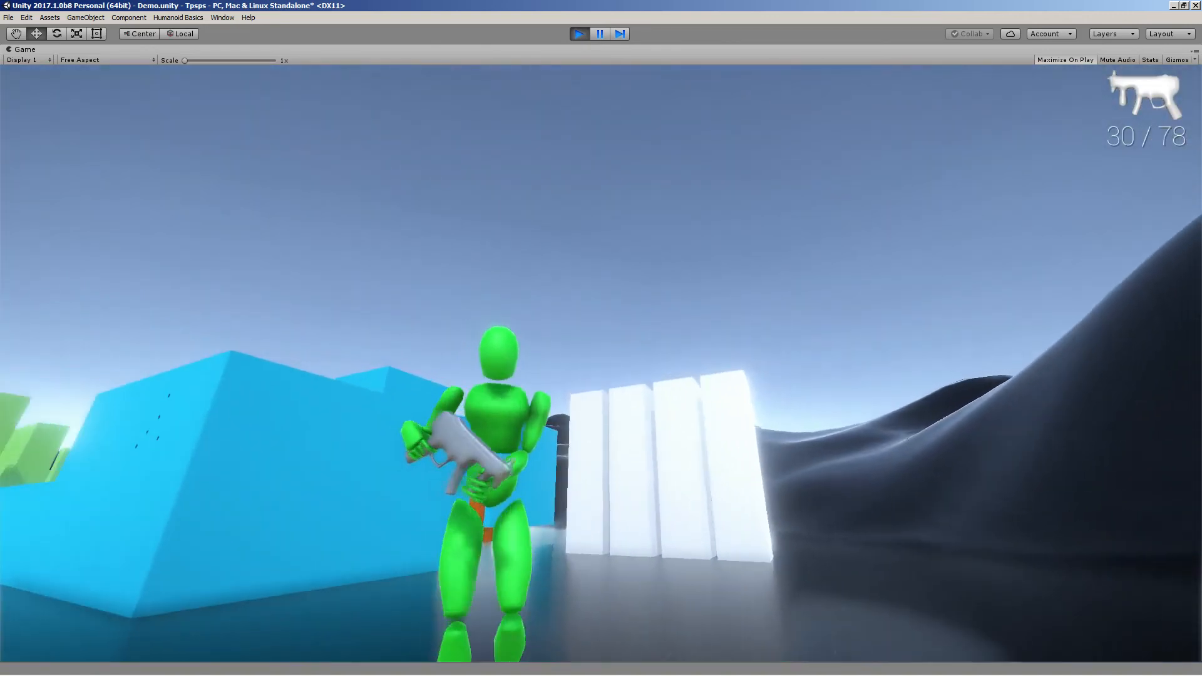
pyautogui.press('w')
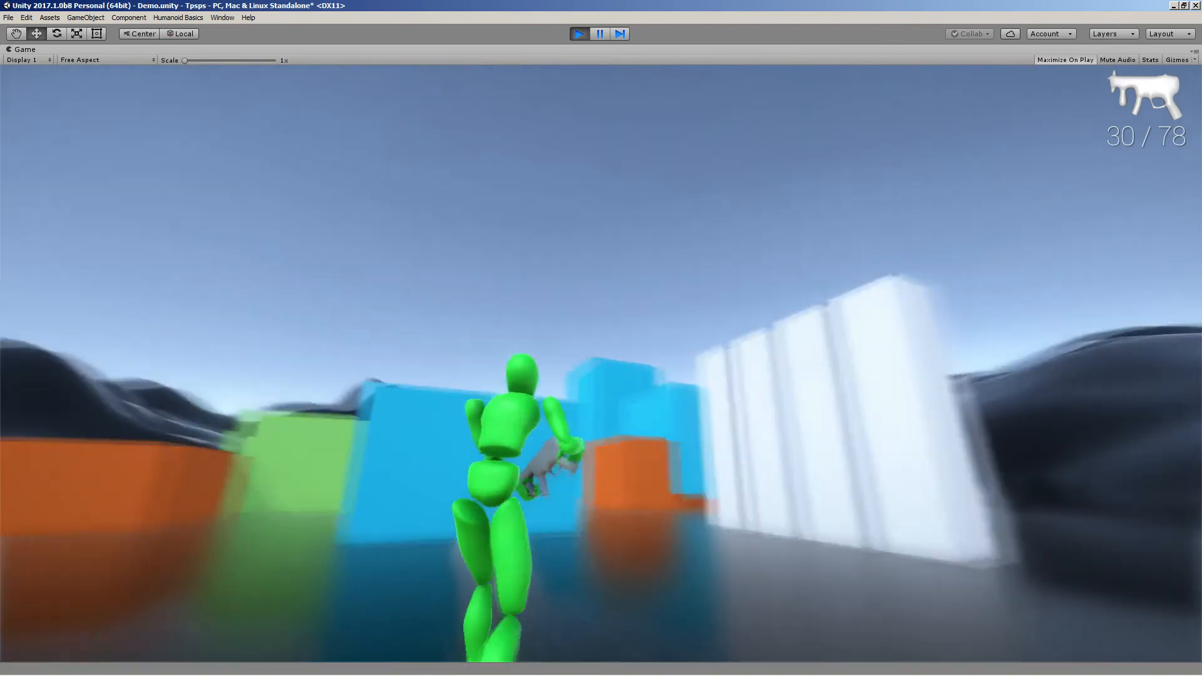
# Release the game cursor and restore the Game view from maximized
pyautogui.press('Escape')
pyautogui.rightClick(22, 49)
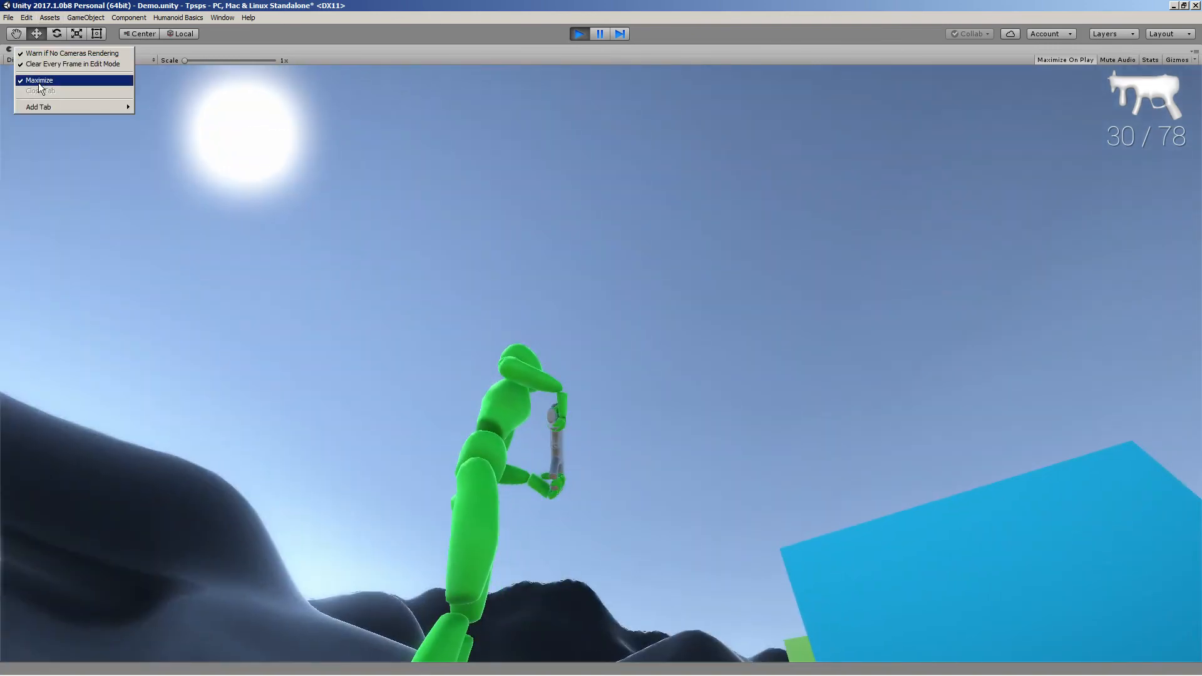
pyautogui.click(38, 80)
# Select the SMG in the hierarchy and set Use Left Hand to No
pyautogui.doubleClick(738, 190)
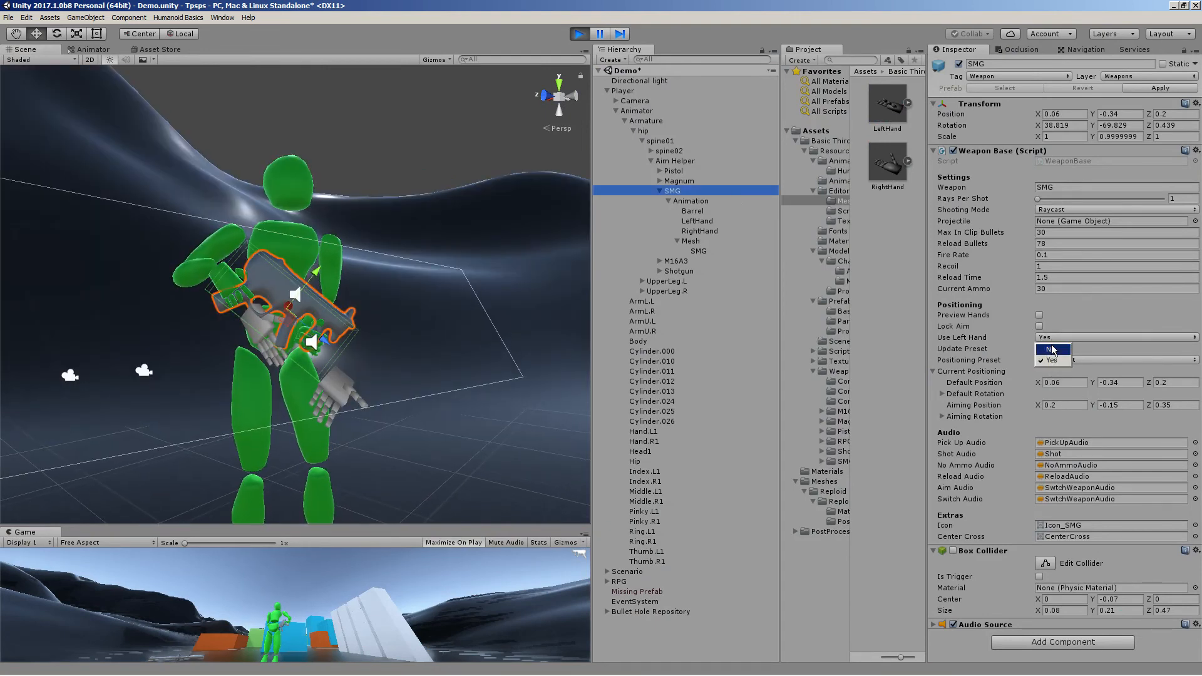
pyautogui.click(1052, 349)
pyautogui.moveTo(308, 308); pyautogui.dragTo(282, 371, button='right')
pyautogui.press('w')
pyautogui.press('s')
pyautogui.moveTo(427, 292); pyautogui.dragTo(341, 349, button='right')
pyautogui.press('d')
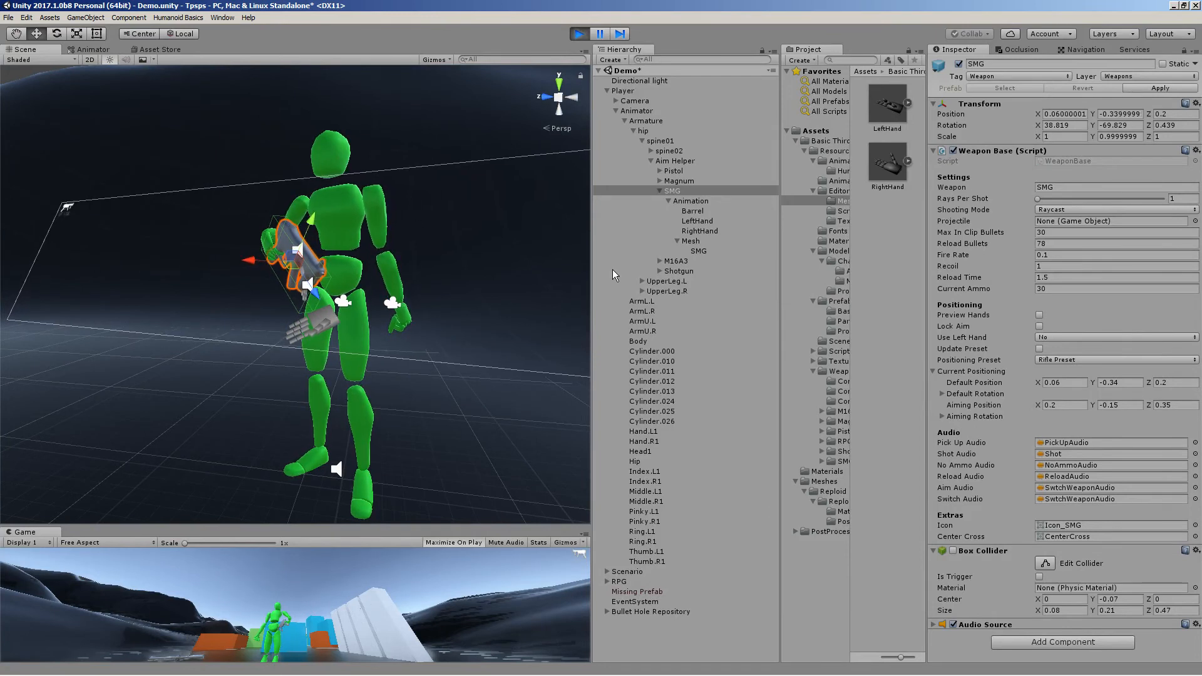
# Adjust the SMG's Default Position to 0.12, -0.56, 0.24 and Default Rotation X, Y, Z to 0.39, -0.22, 0.13
pyautogui.moveTo(1042, 383); pyautogui.dragTo(1046, 383)
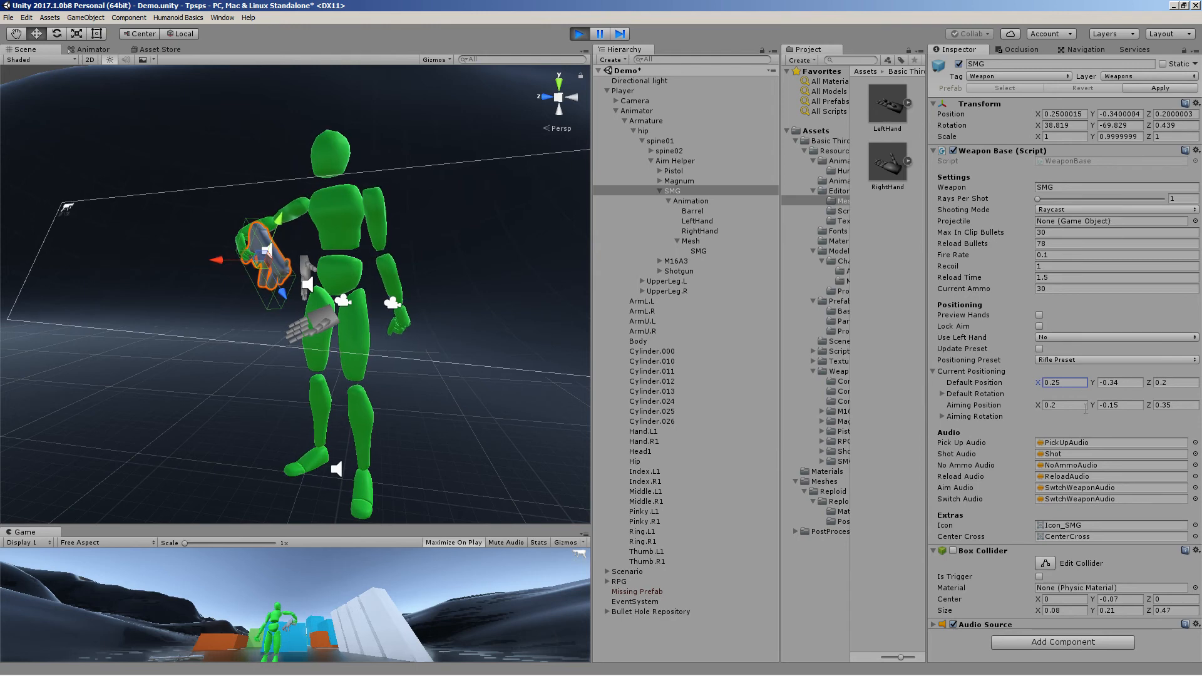
pyautogui.click(1002, 393)
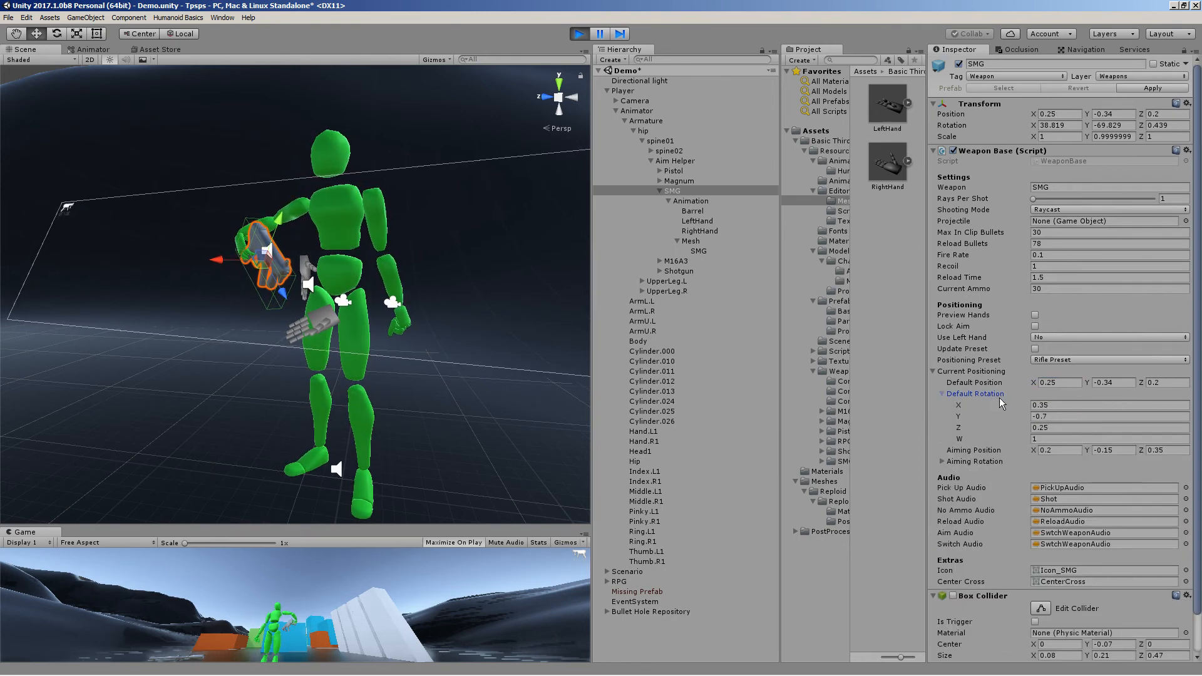
pyautogui.click(1016, 404)
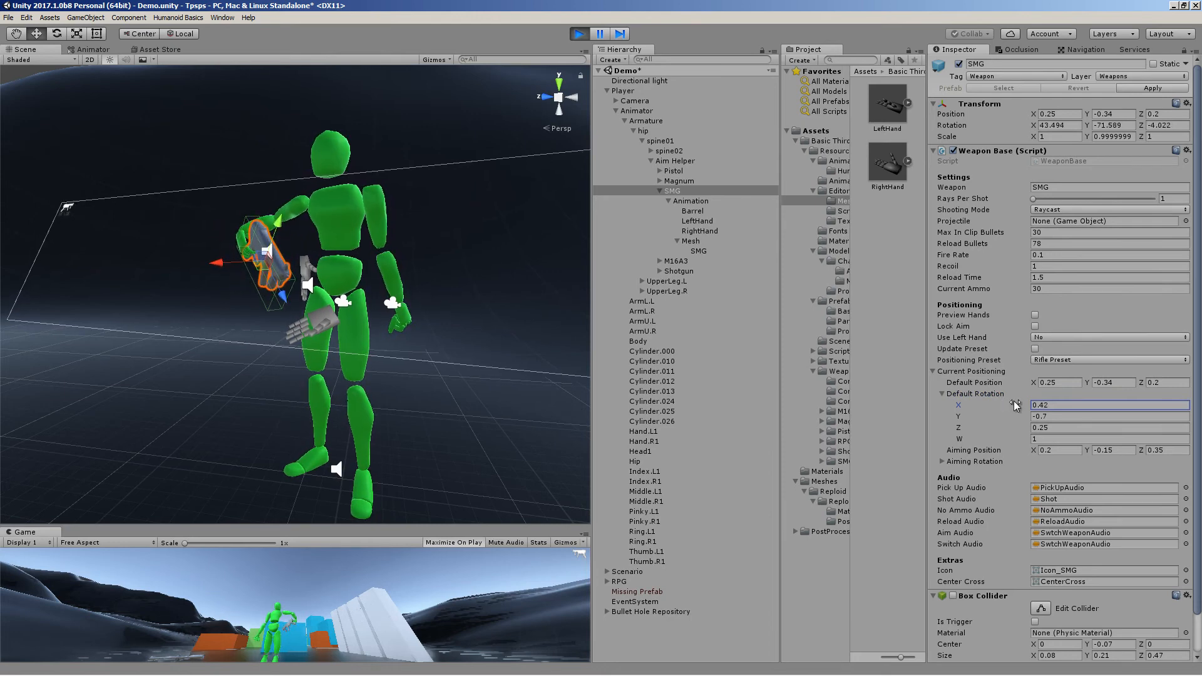
pyautogui.moveTo(1001, 415); pyautogui.dragTo(994, 413)
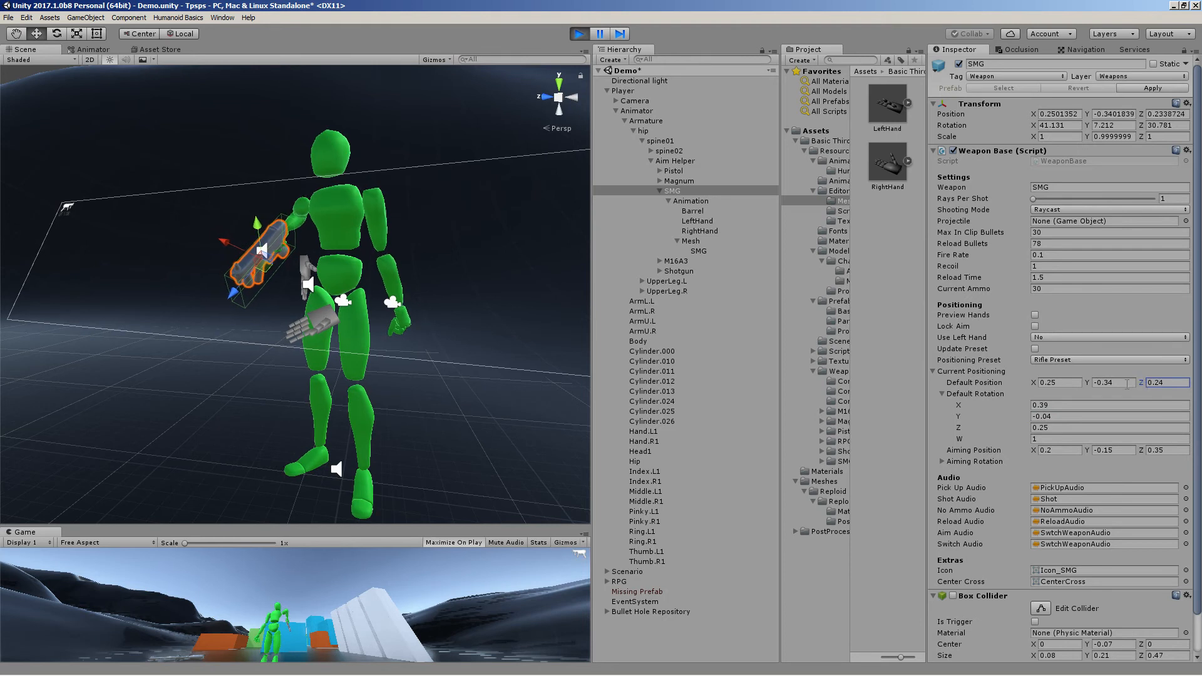
pyautogui.click(1093, 383)
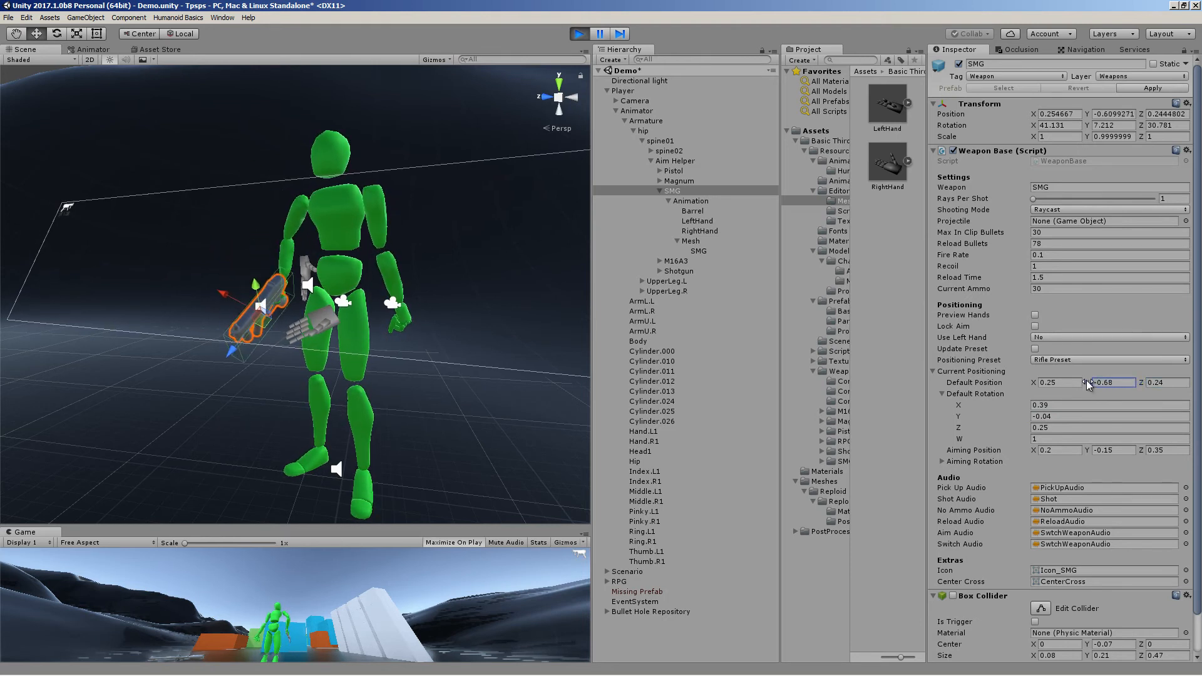
pyautogui.click(1001, 427)
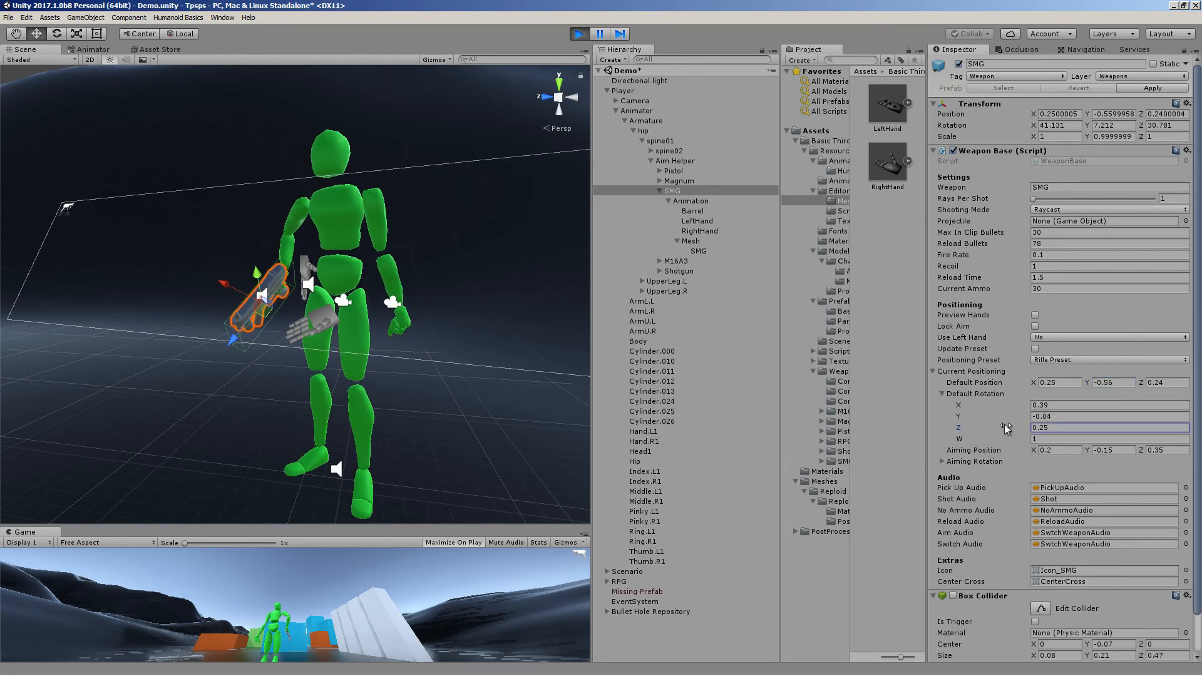
pyautogui.moveTo(1000, 419); pyautogui.dragTo(1001, 419)
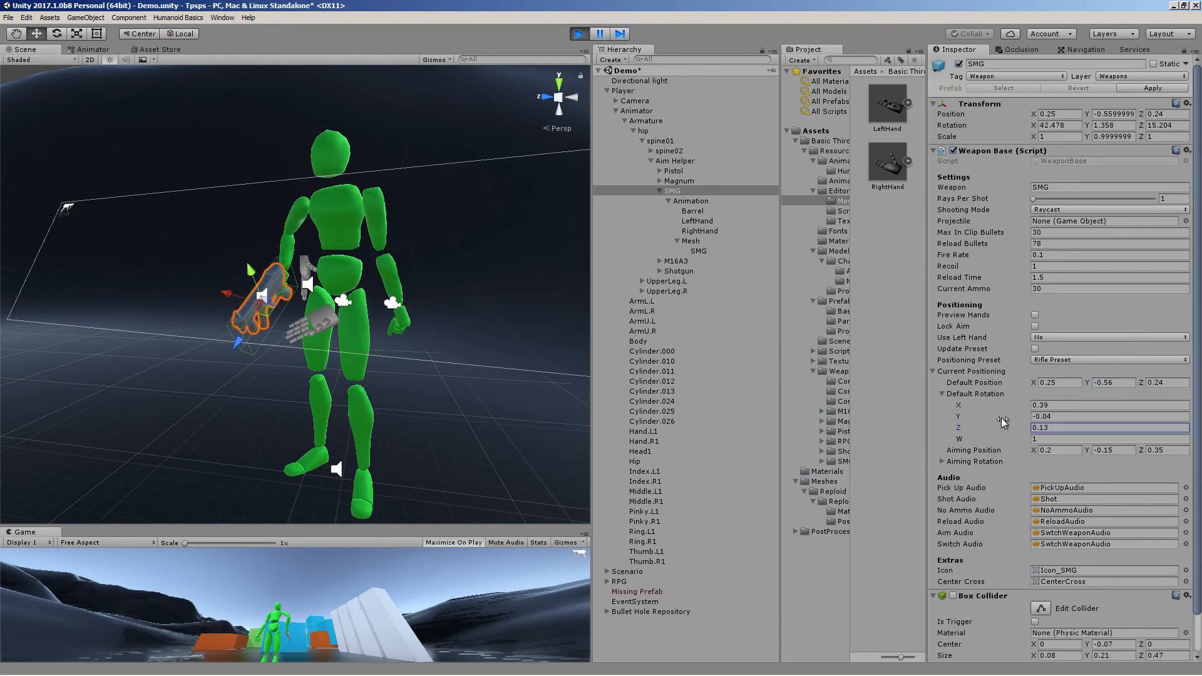
pyautogui.click(1011, 418)
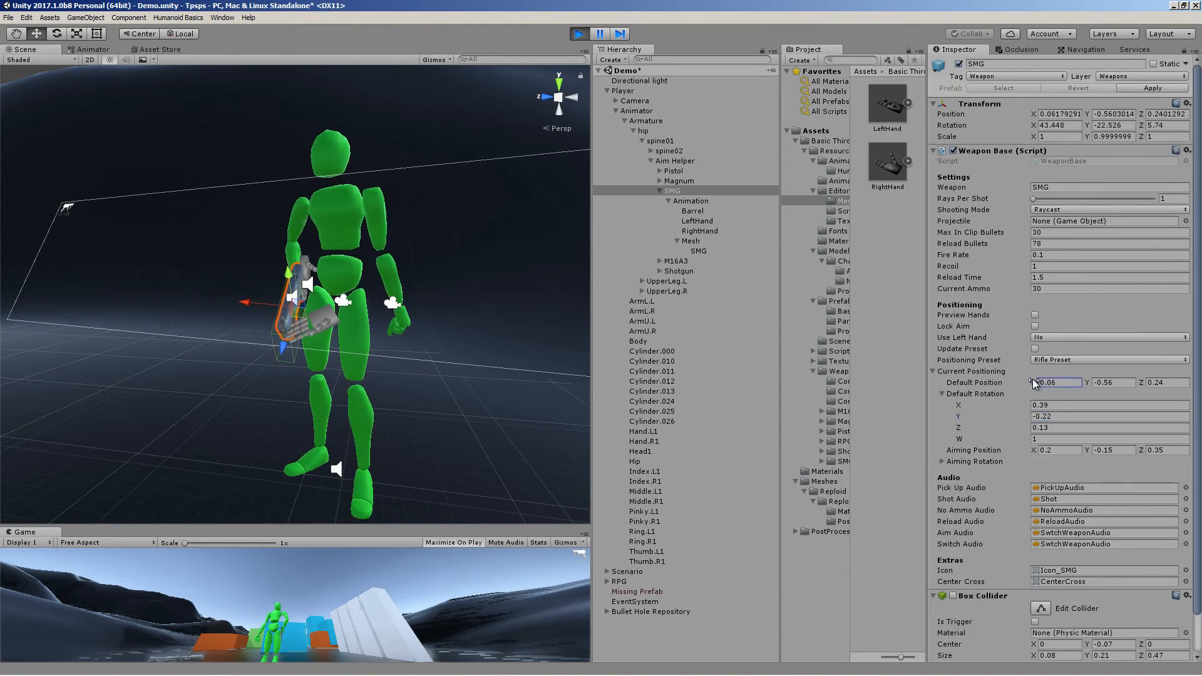
# Maximize the Game view and test the repositioned SMG by moving and firing in Play mode
pyautogui.rightClick(29, 542)
pyautogui.click(61, 570)
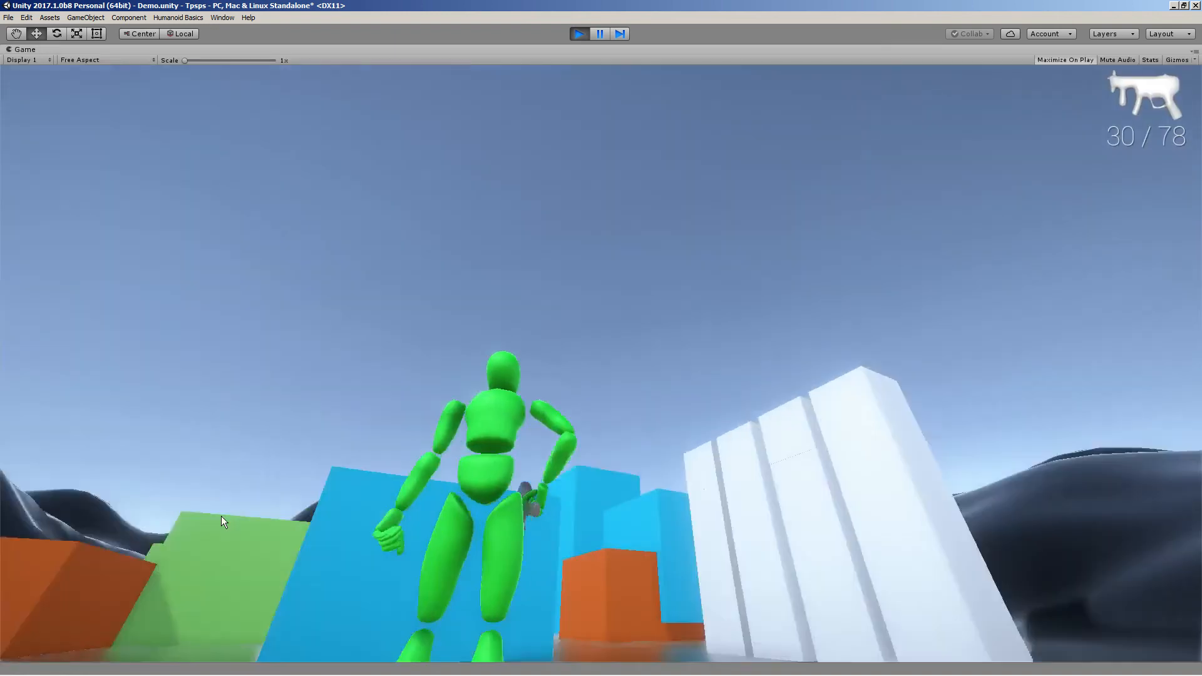
pyautogui.press('w')
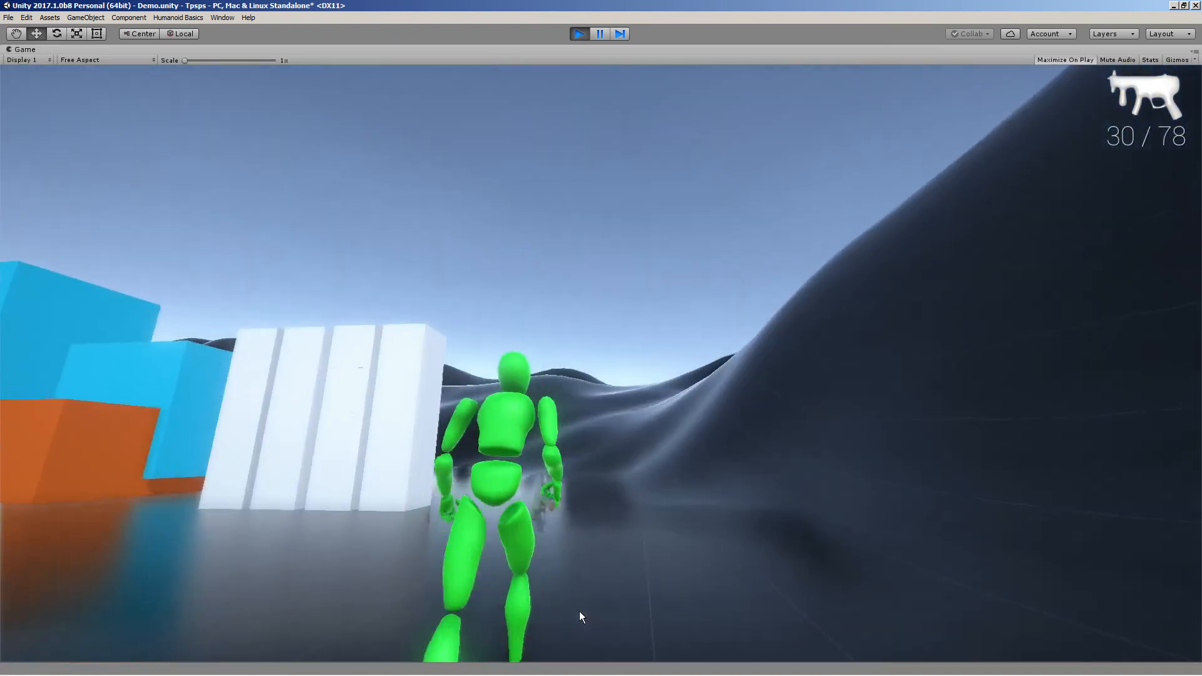
pyautogui.press('w')
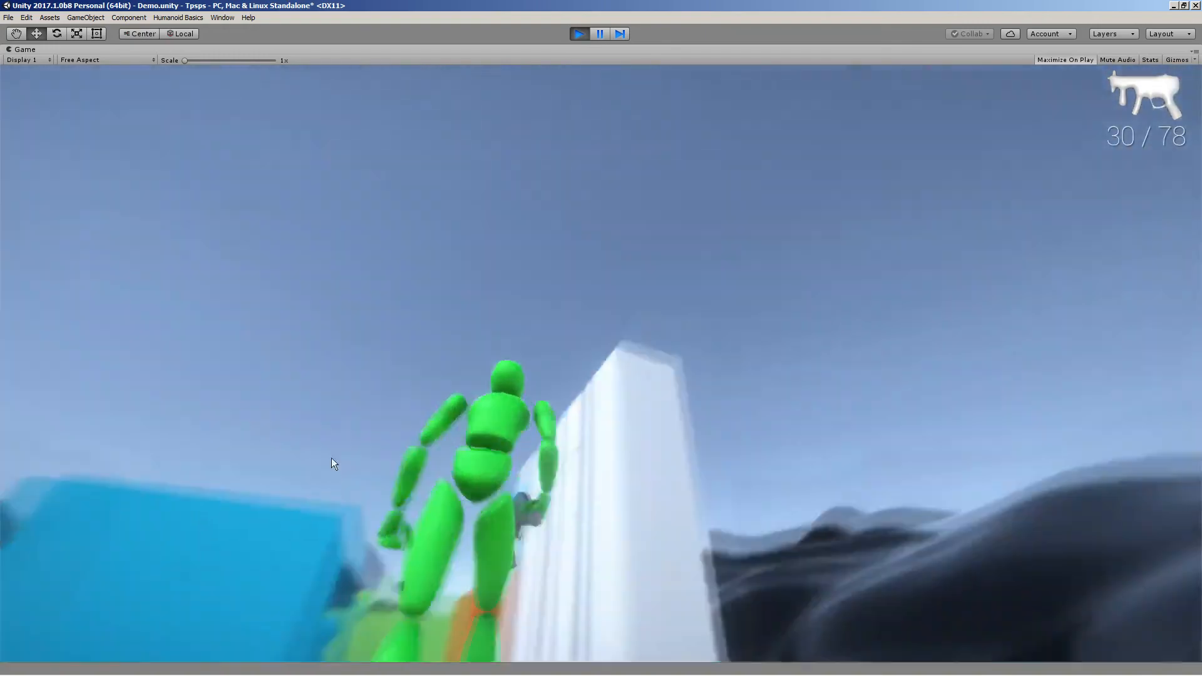
pyautogui.moveTo(331, 457); pyautogui.dragTo(163, 583, button='right')
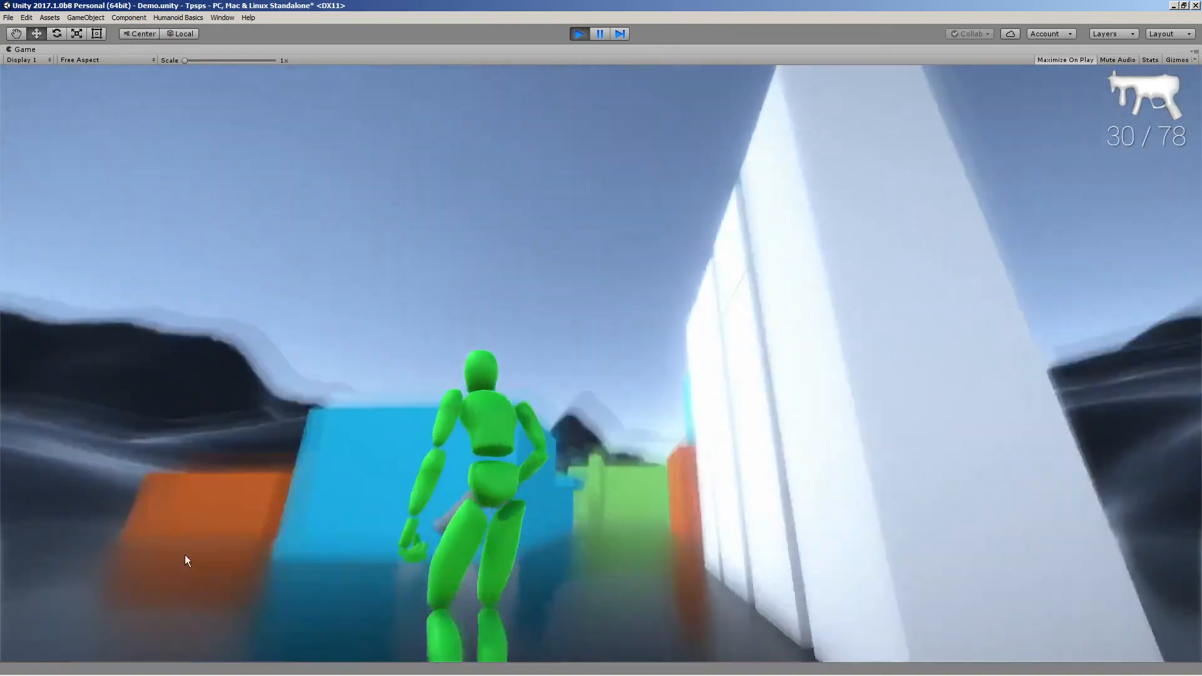
pyautogui.press('a')
pyautogui.press('s')
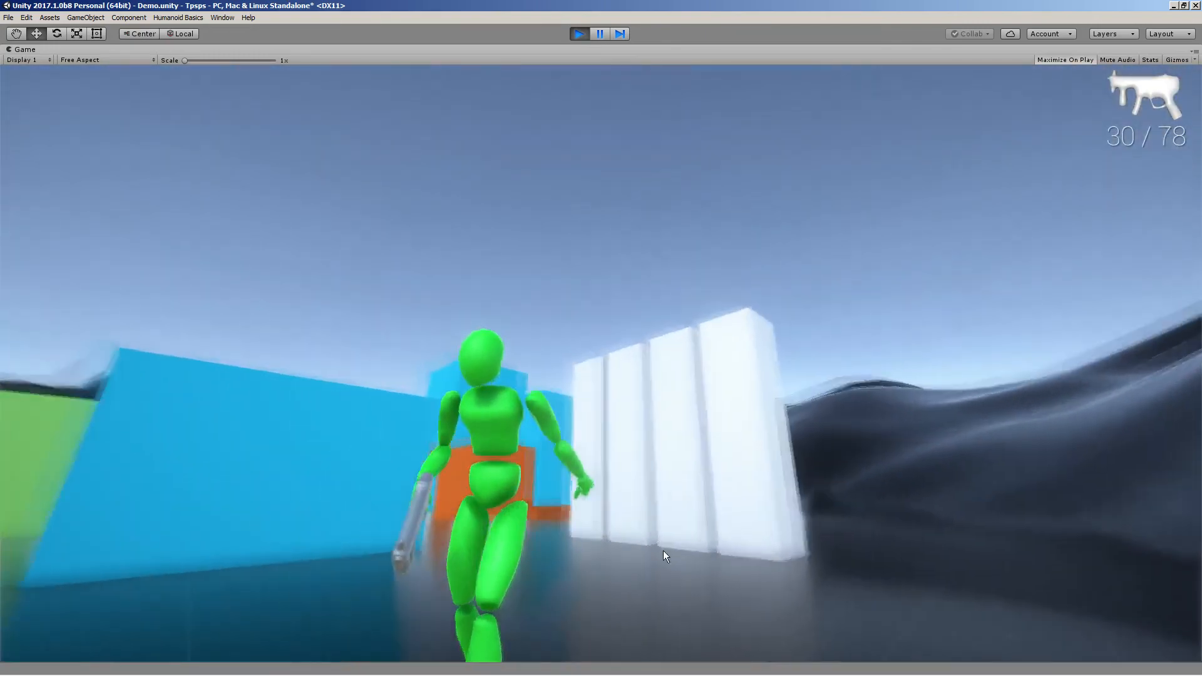
pyautogui.press('d')
pyautogui.press('w')
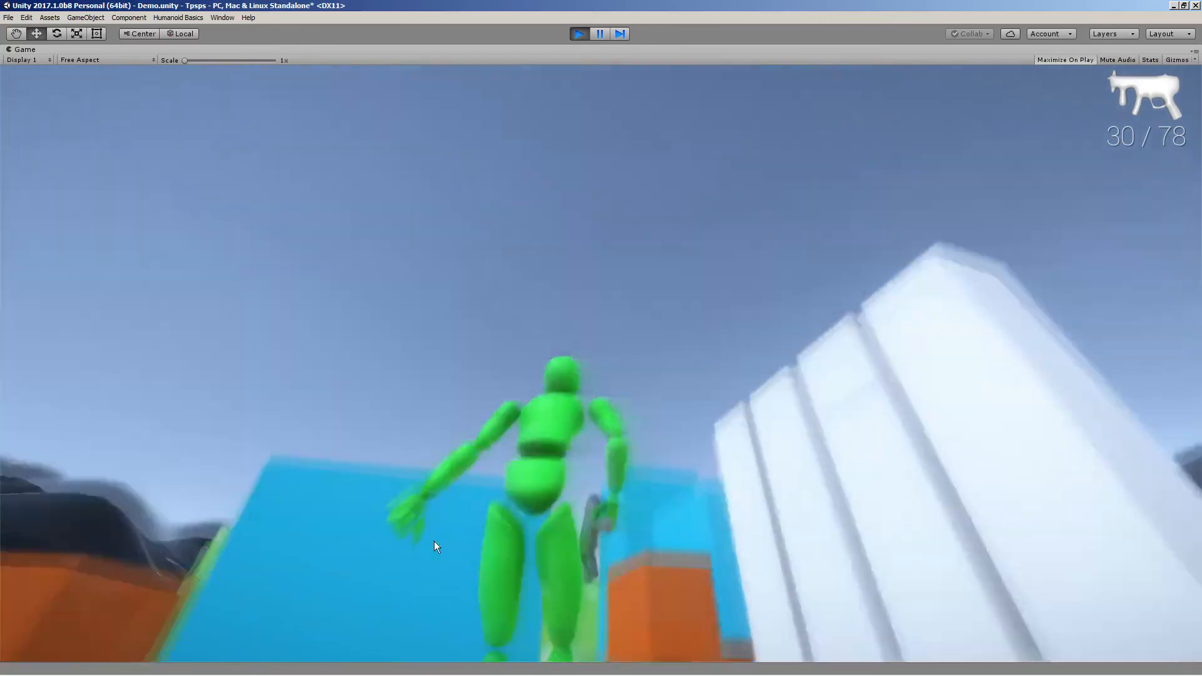
pyautogui.moveTo(433, 541); pyautogui.dragTo(411, 629, button='right')
pyautogui.press('w')
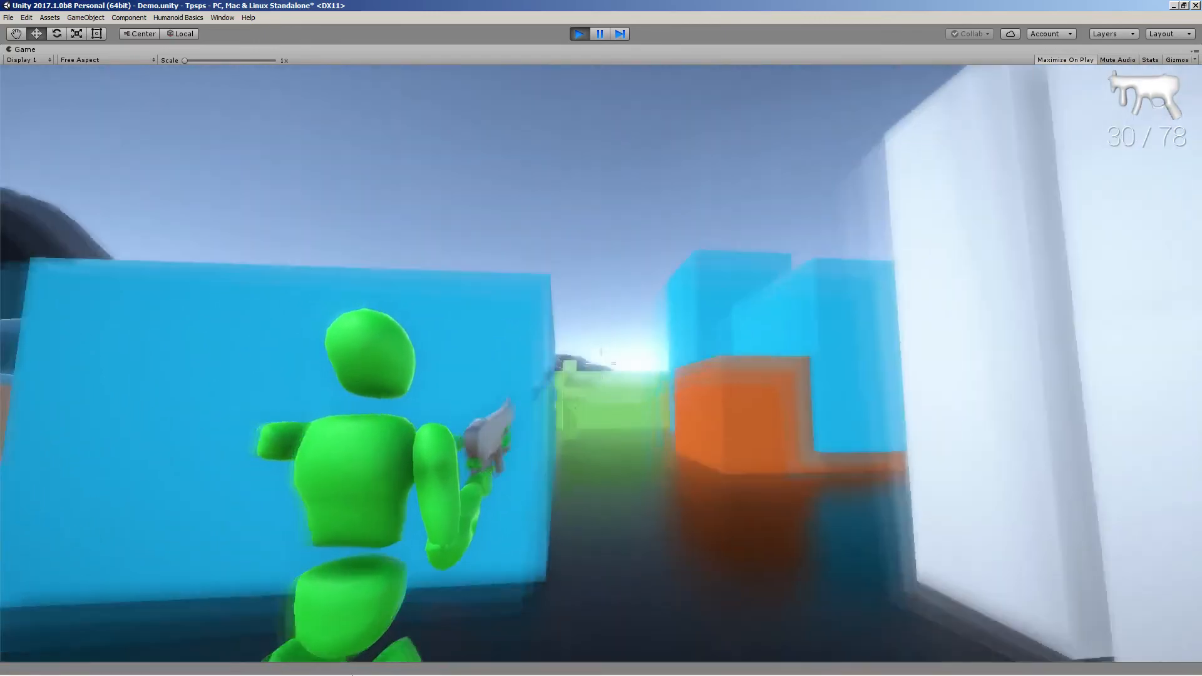
pyautogui.click(411, 630)
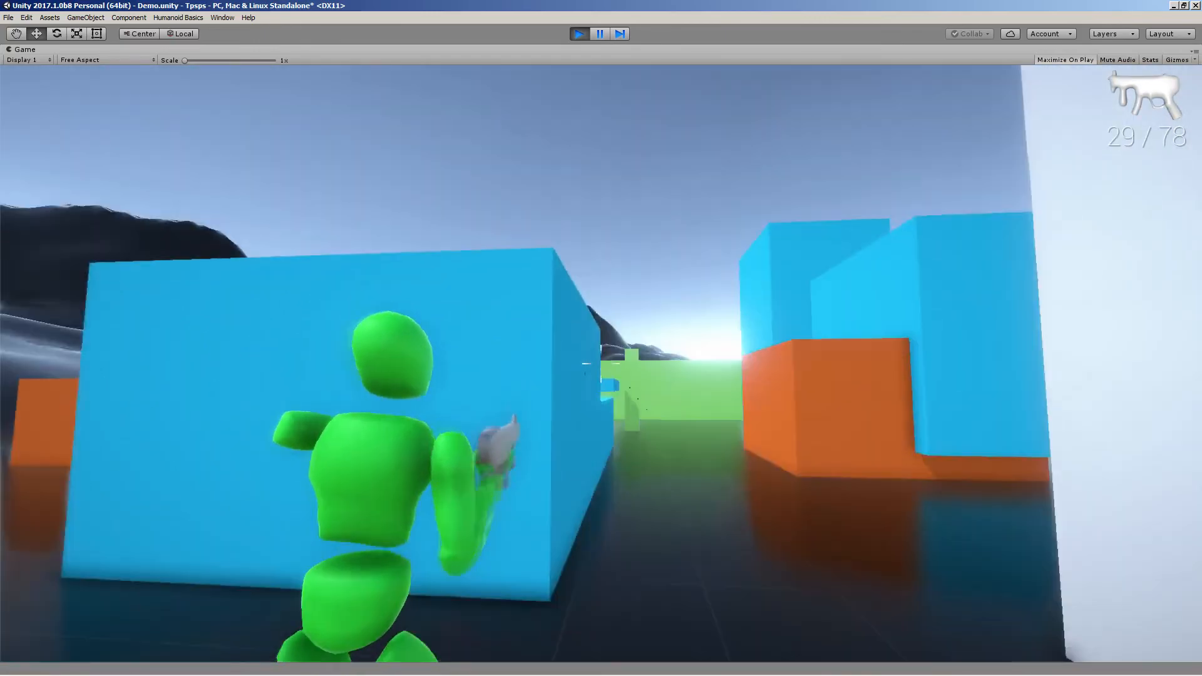
pyautogui.click(601, 363)
pyautogui.press('s')
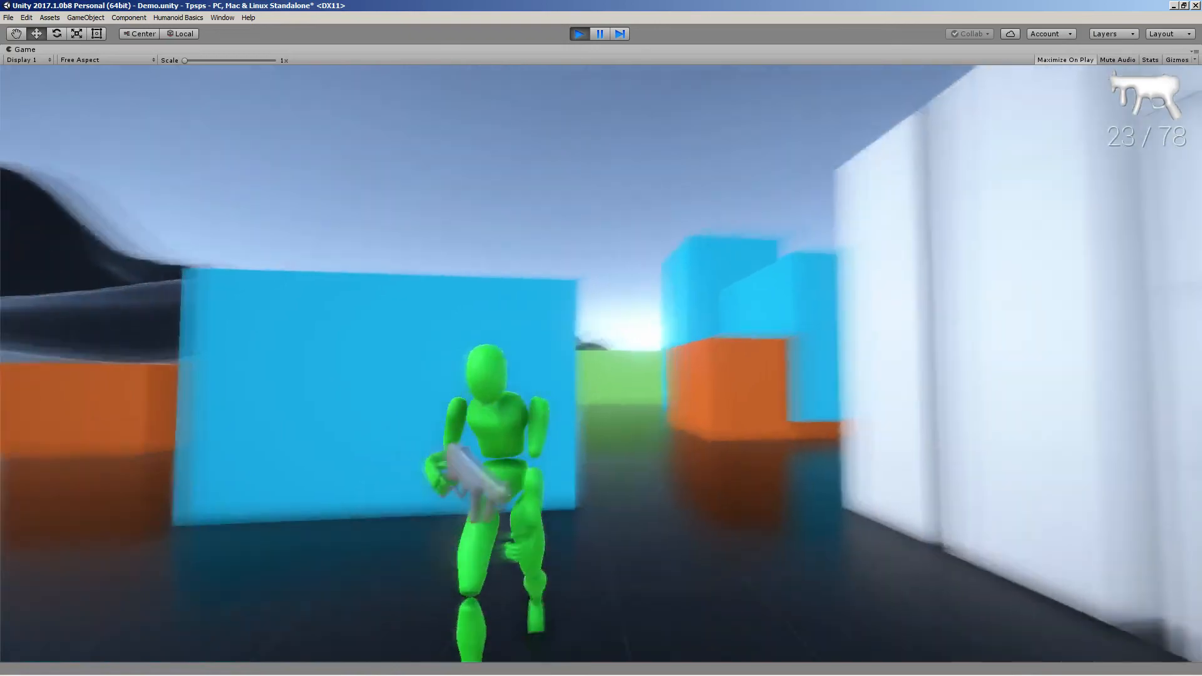
# Move the character around in Play mode and switch weapons to the revolver
pyautogui.press('r')
pyautogui.press('a')
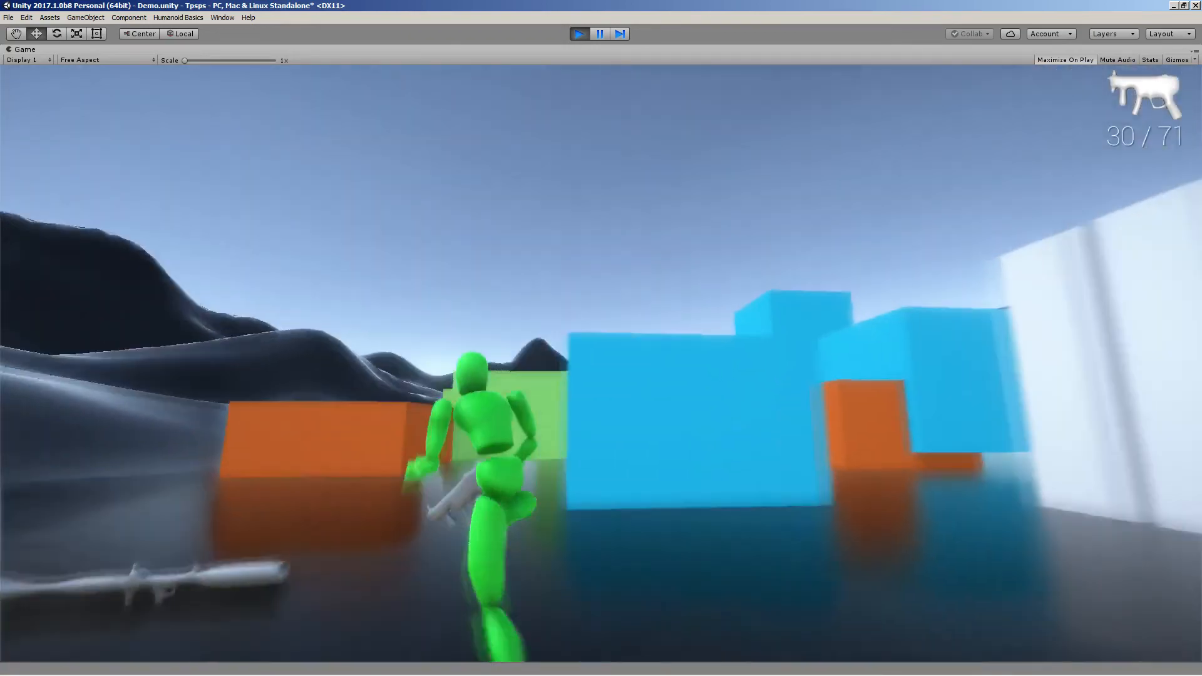
pyautogui.press('d')
pyautogui.press('1')
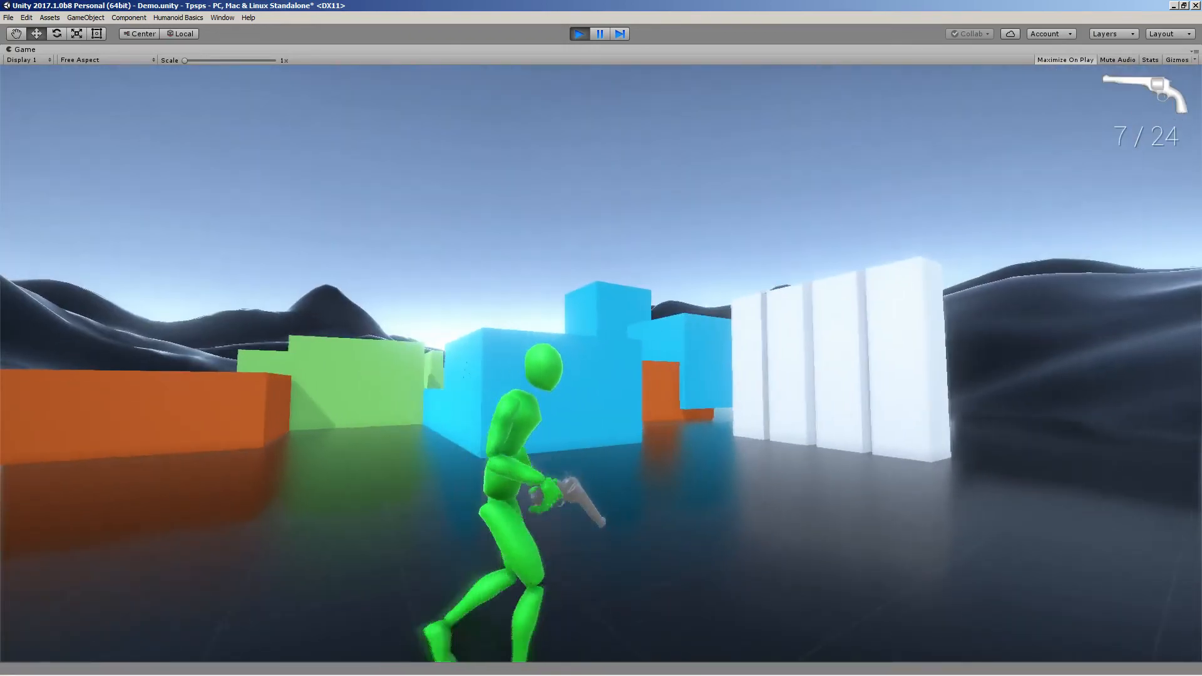
pyautogui.press('w')
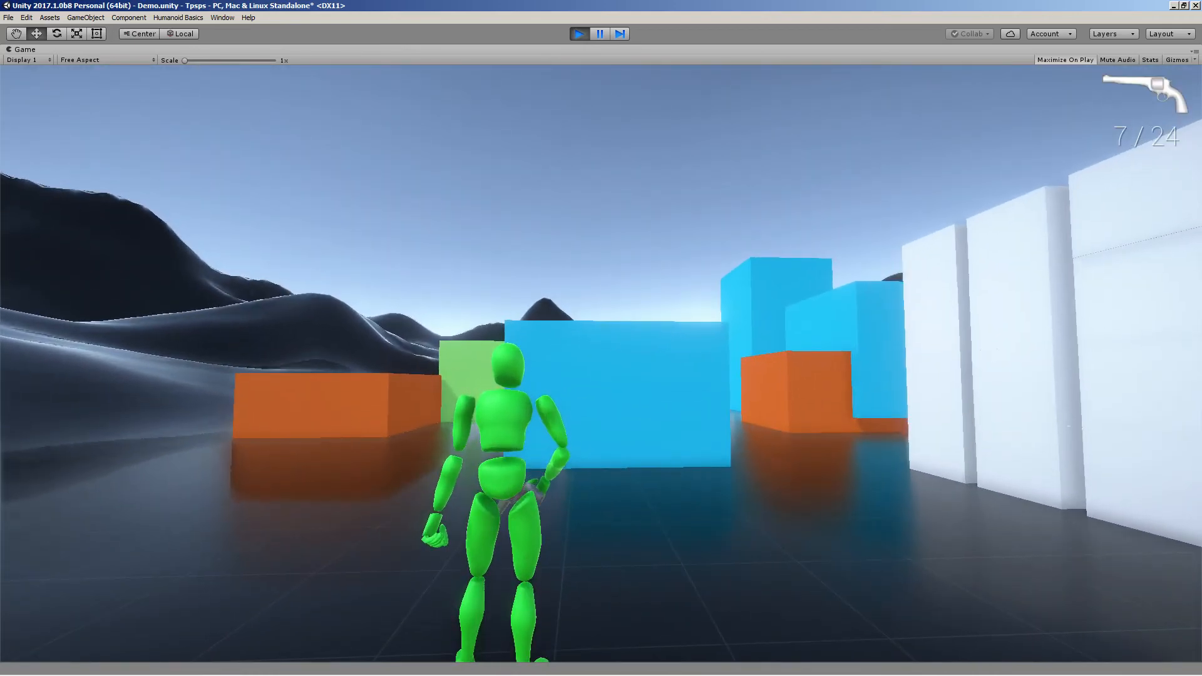
pyautogui.press('2')
pyautogui.press('1')
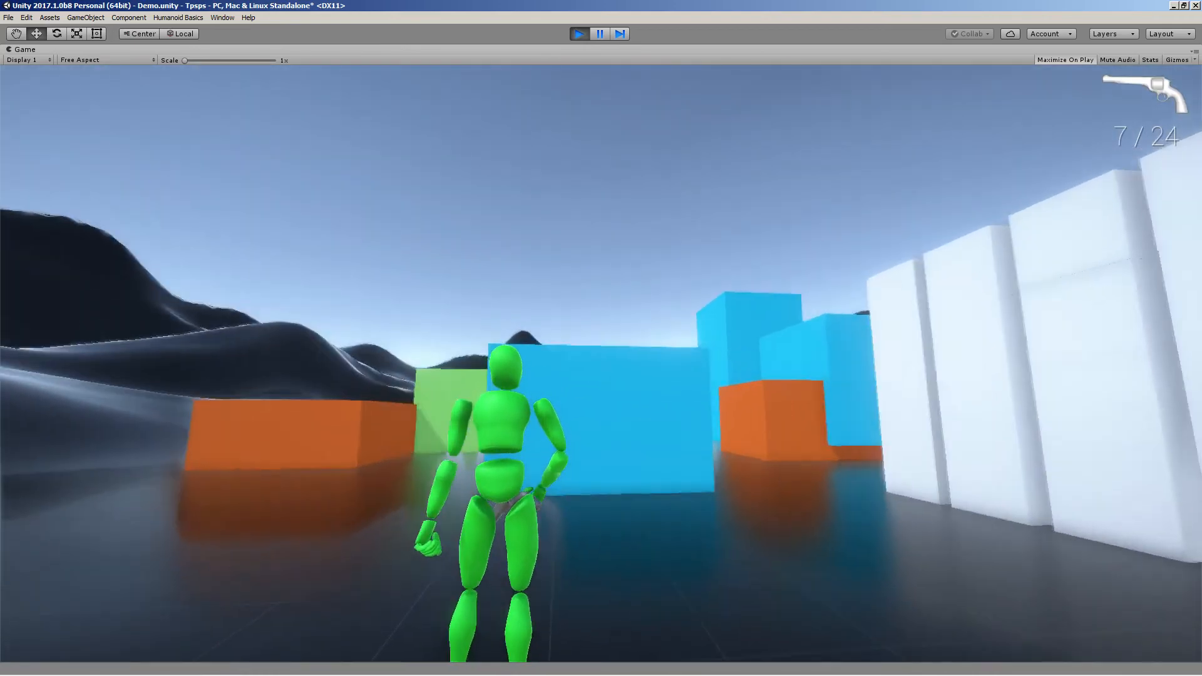
pyautogui.press('s')
pyautogui.press('d')
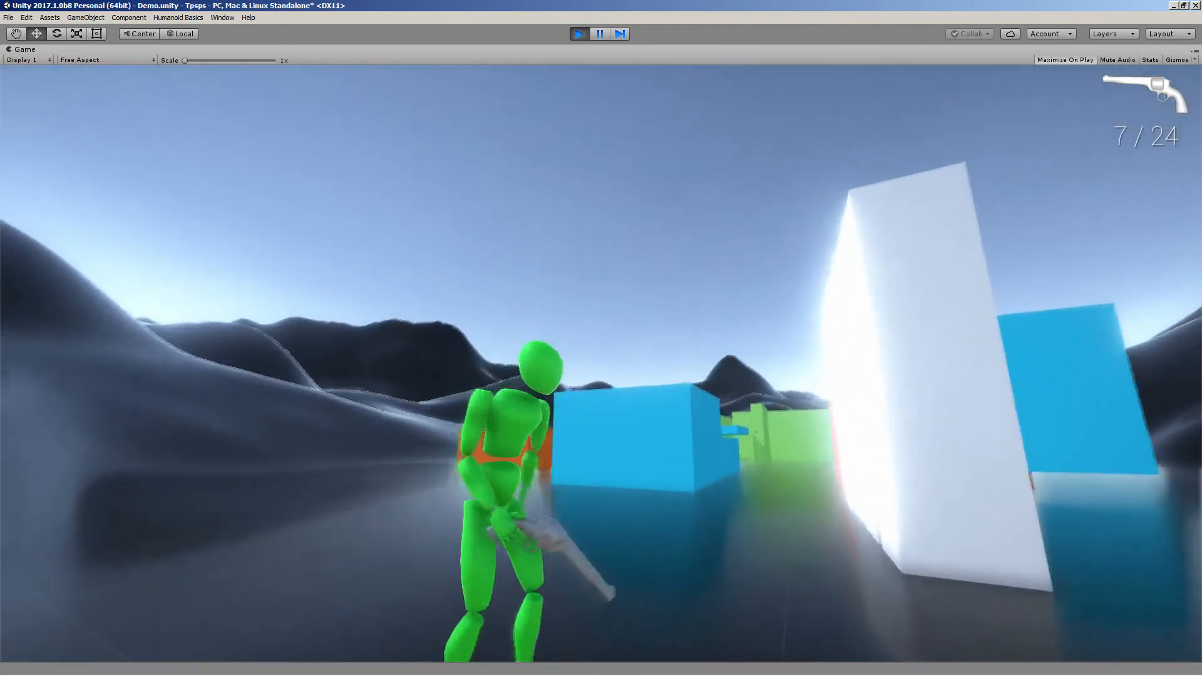
# Aim and fire the revolver, reload it, and fire several more shots at the distant wall
pyautogui.rightClick(601, 364)
pyautogui.click(601, 363)
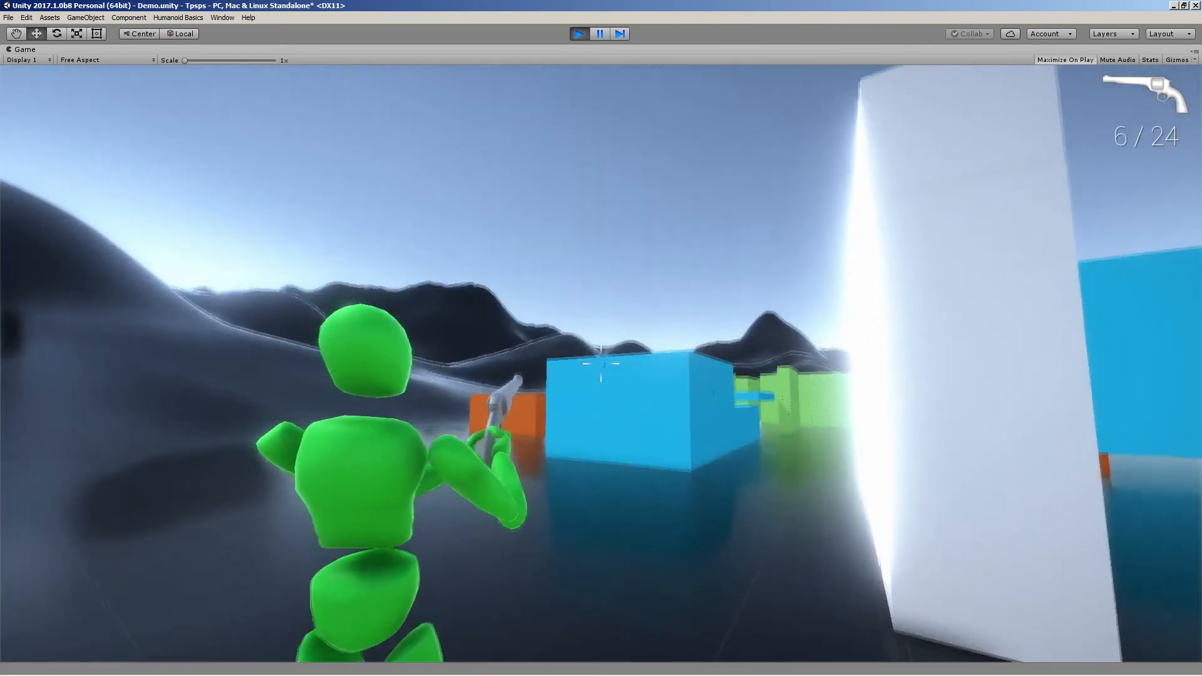
pyautogui.click(601, 363)
pyautogui.rightClick(601, 364)
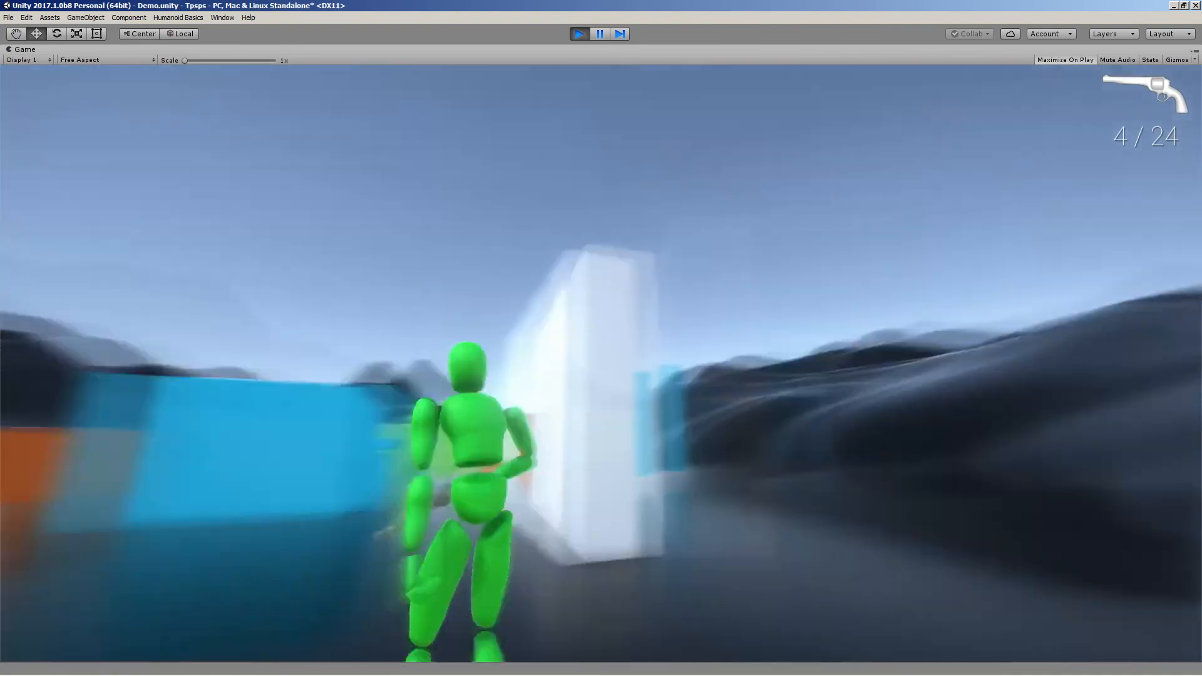
pyautogui.press('r')
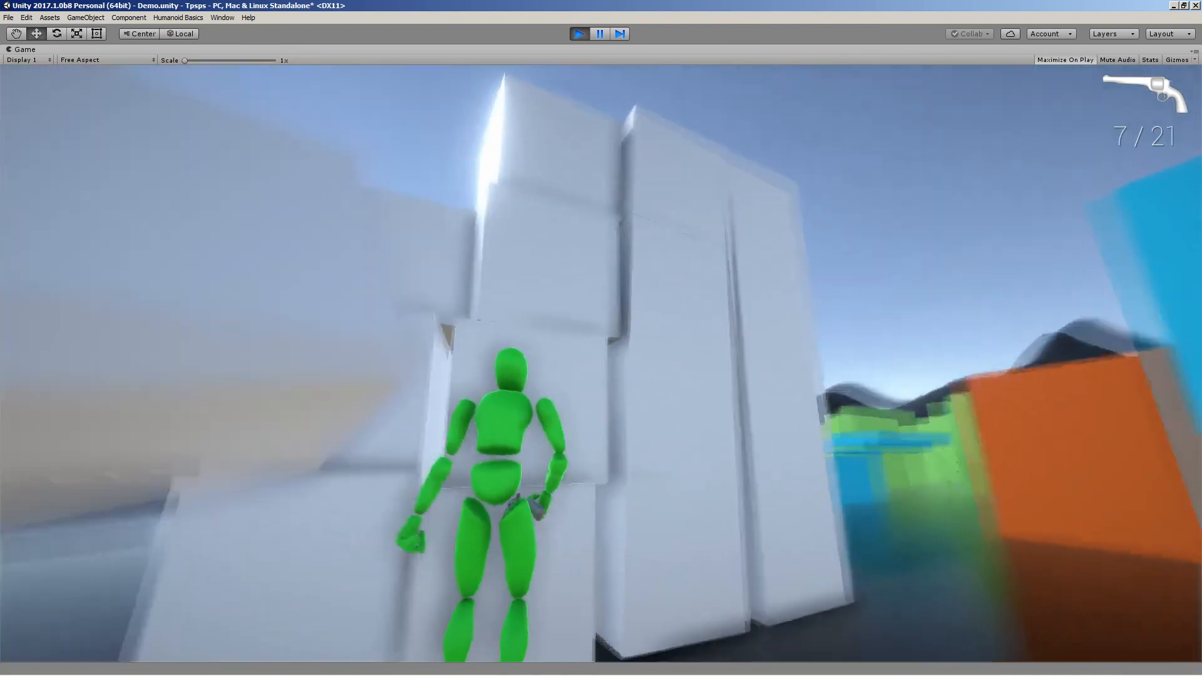
pyautogui.press('w')
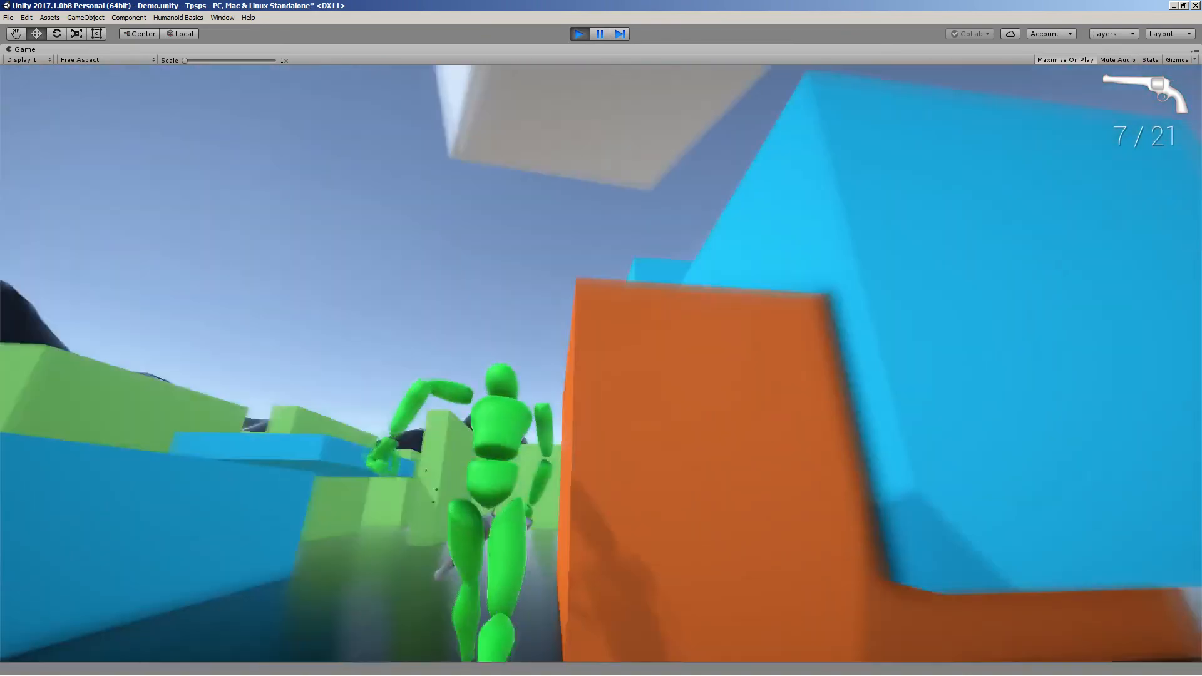
pyautogui.rightClick(601, 364)
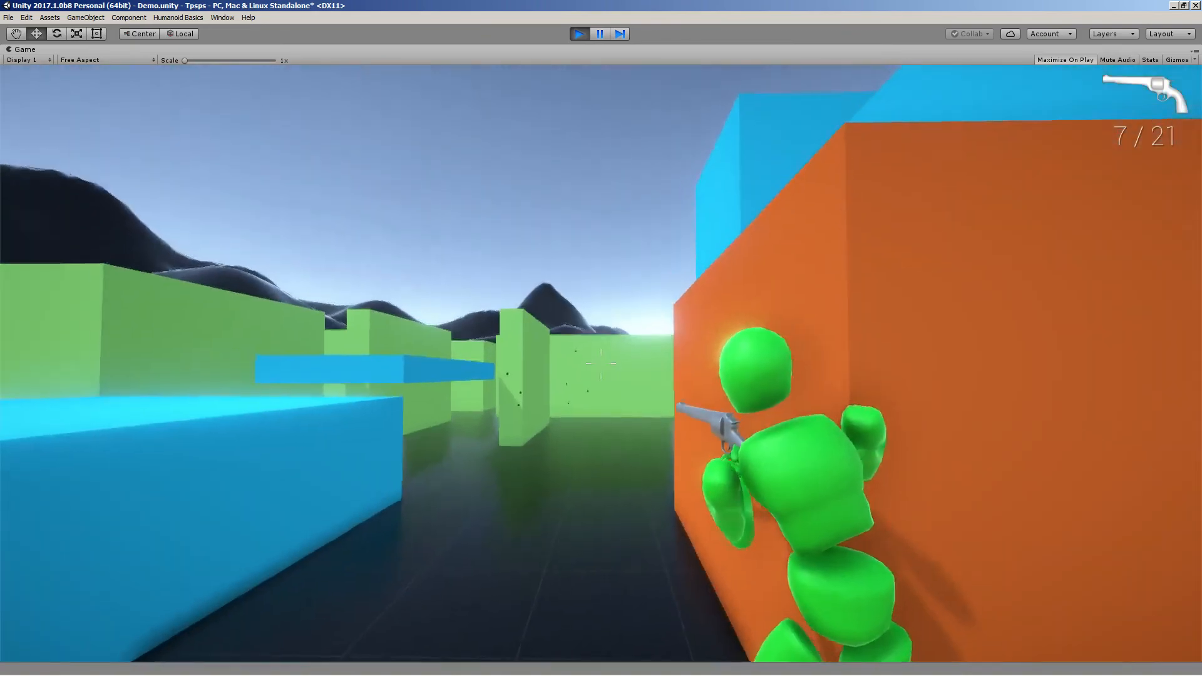
pyautogui.click(600, 363)
pyautogui.click(601, 364)
pyautogui.click(601, 364)
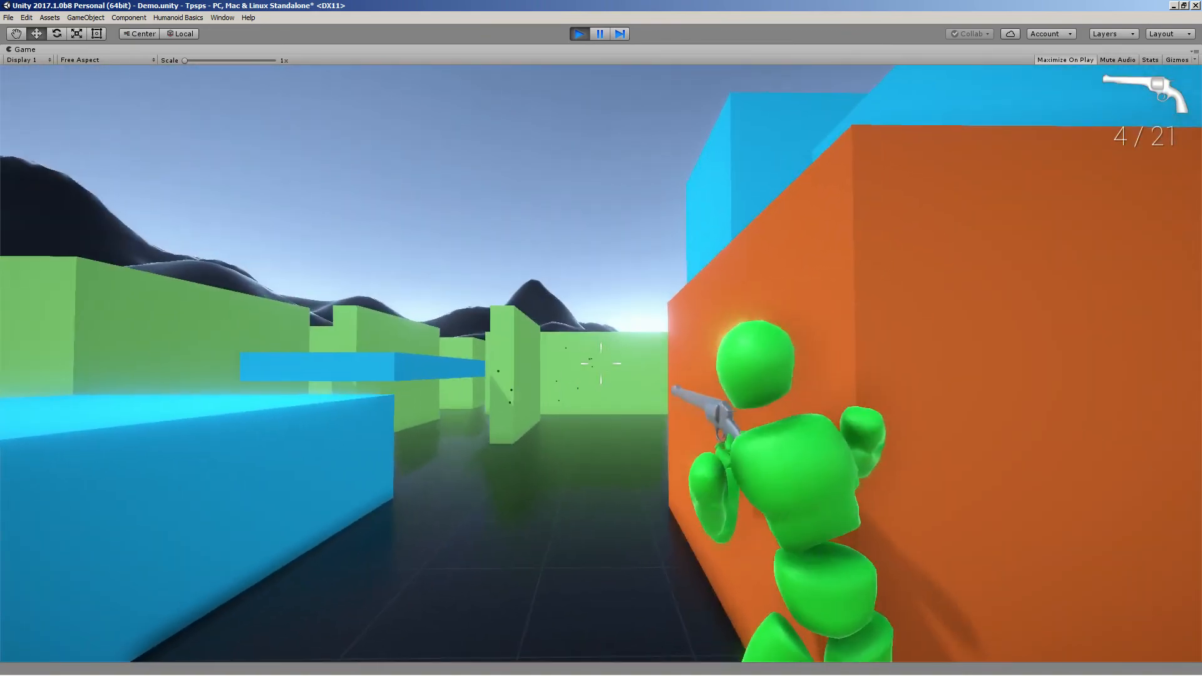
# Run and jump with the character and cycle through the rifle and SMG weapons
pyautogui.press('w')
pyautogui.press('w')
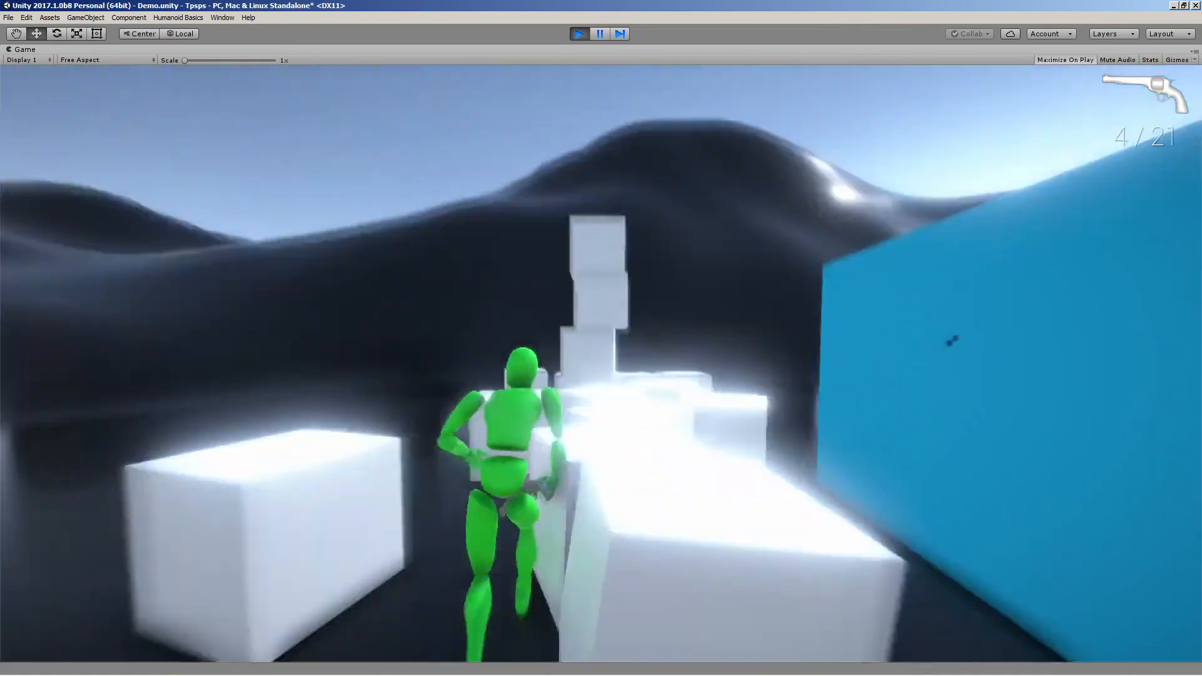
pyautogui.press('space')
pyautogui.press('a')
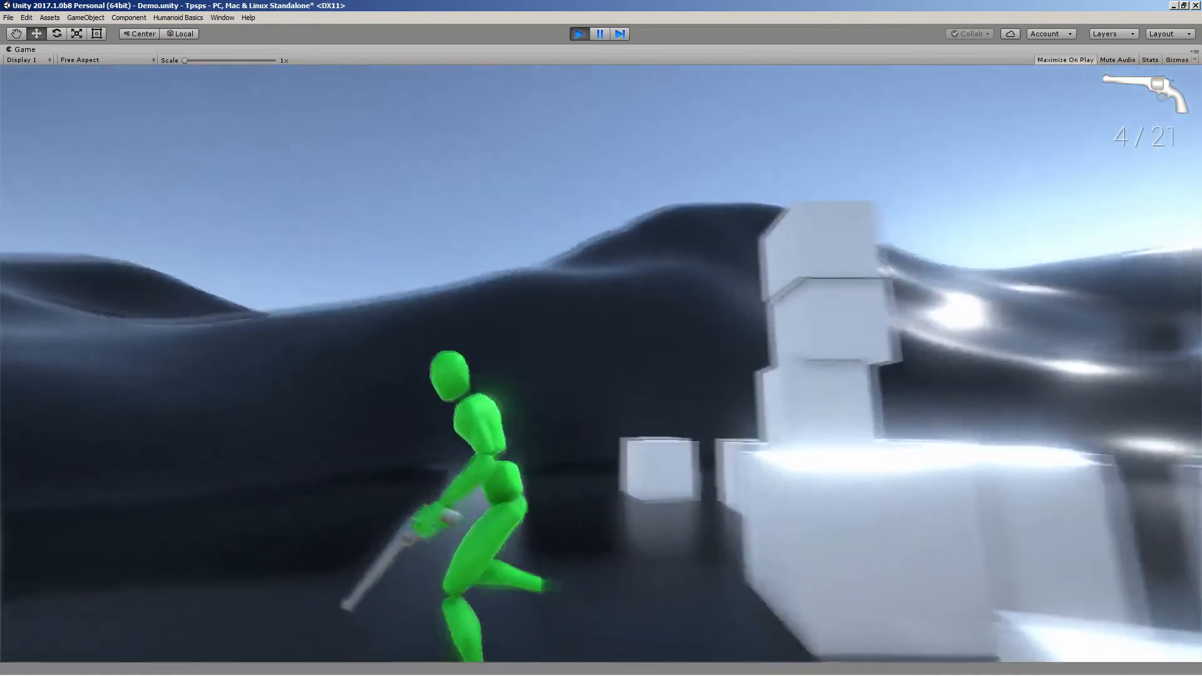
pyautogui.press('w')
pyautogui.press('s')
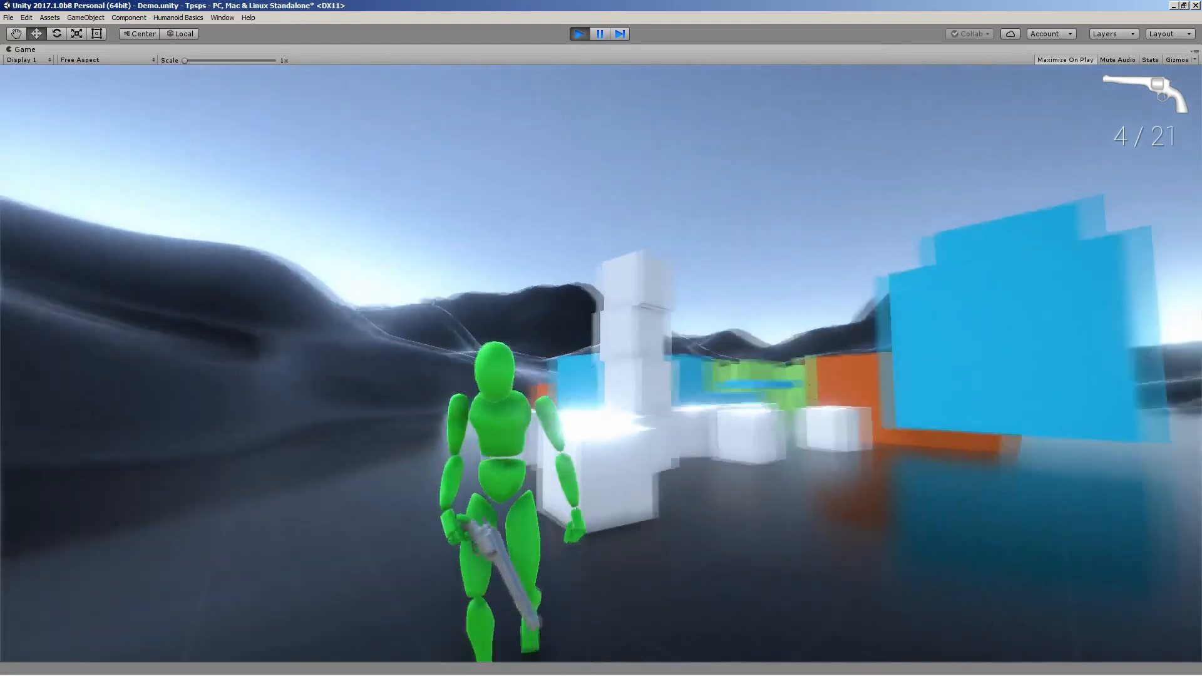
pyautogui.press('d')
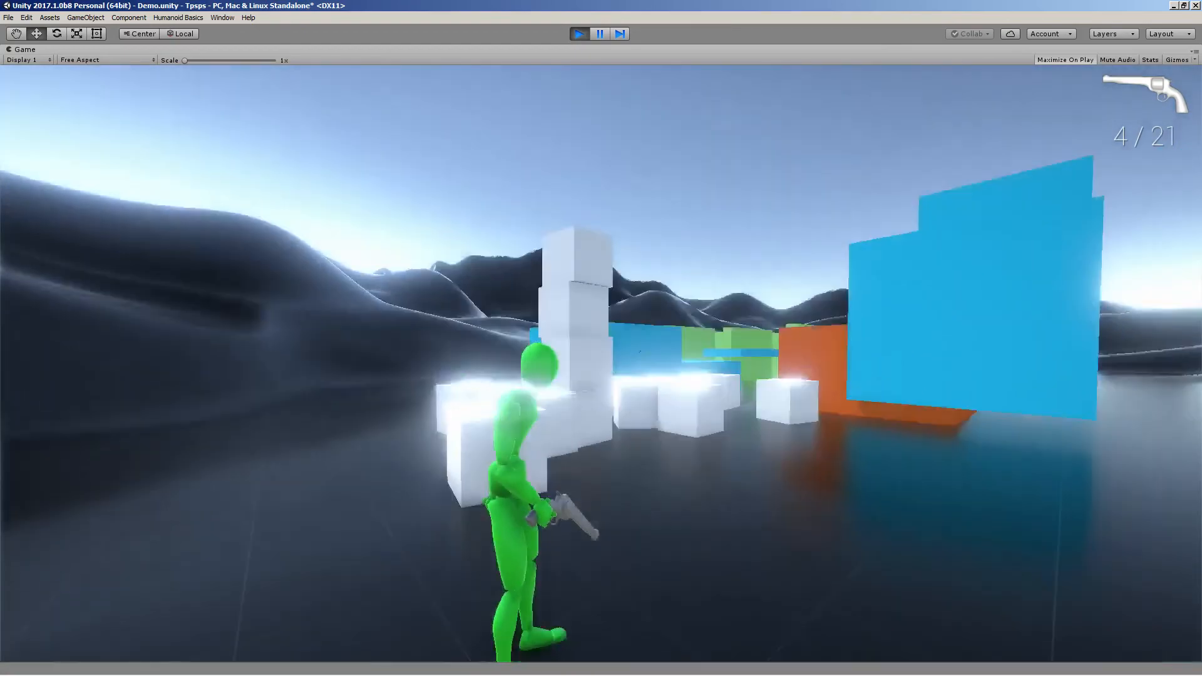
pyautogui.rightClick(601, 363)
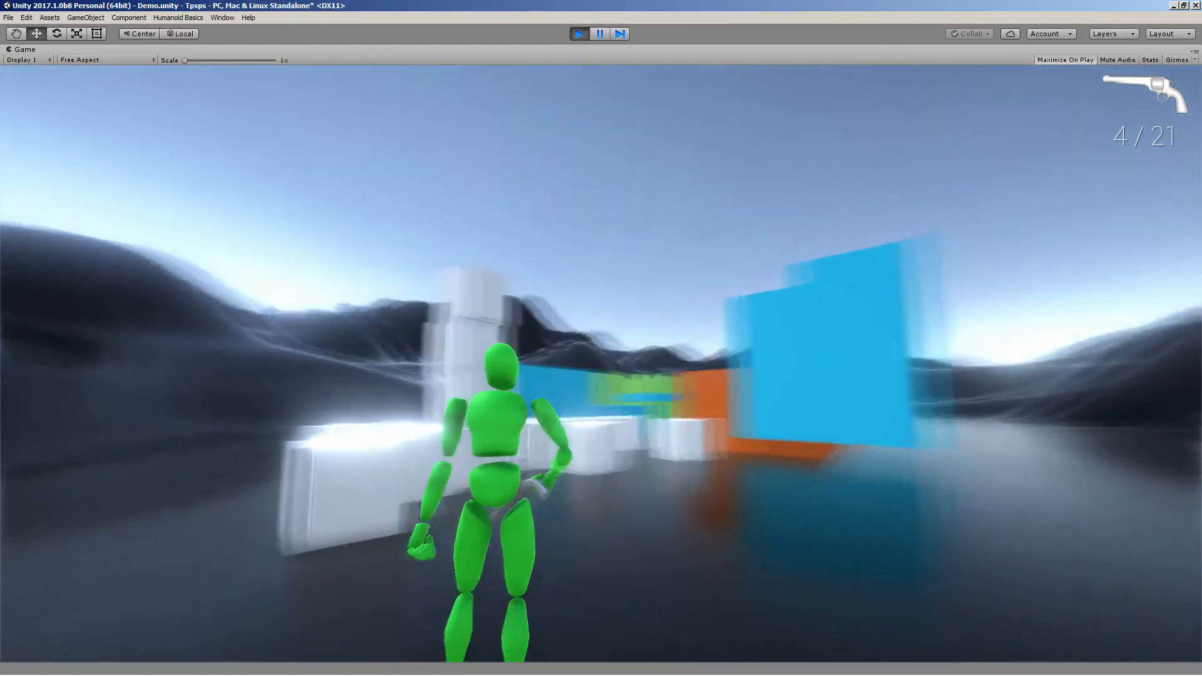
pyautogui.press('2')
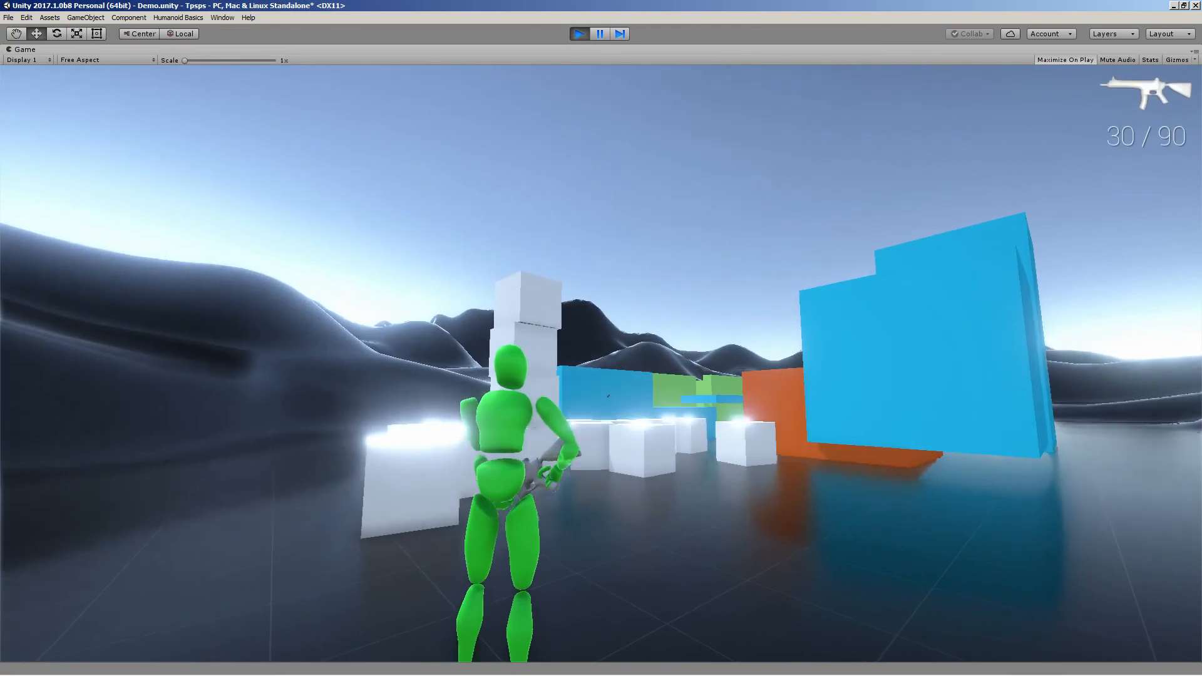
pyautogui.press('2')
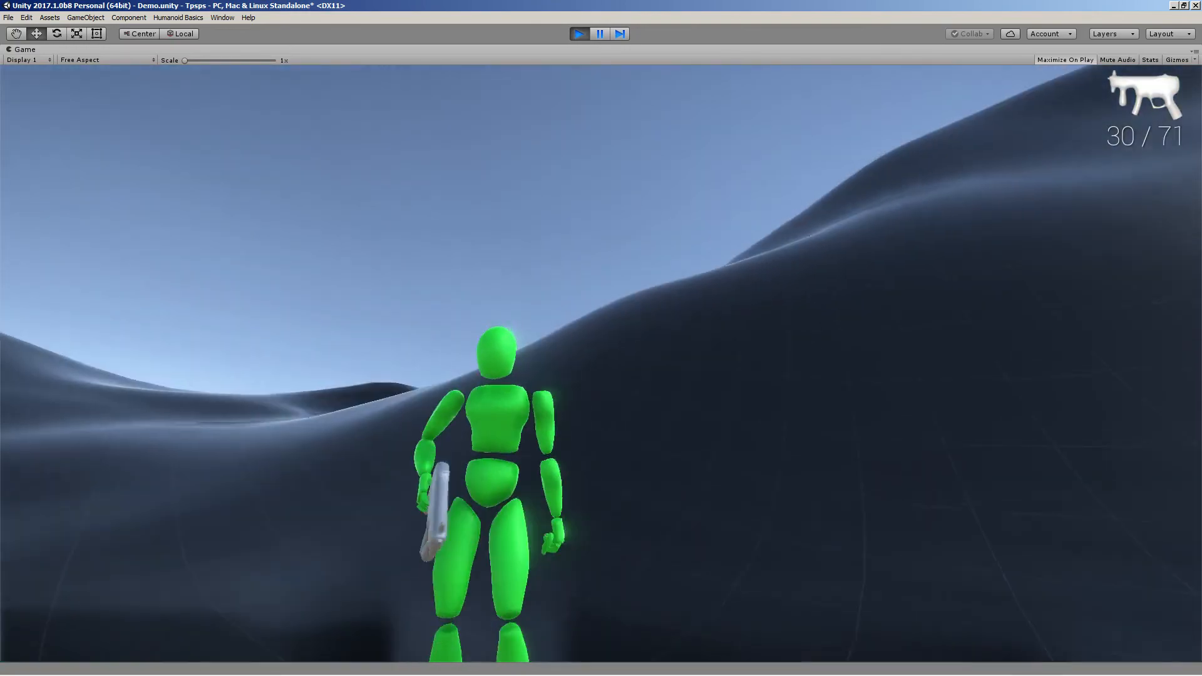
# Release the game cursor and restore the Game view from maximized
pyautogui.press('Escape')
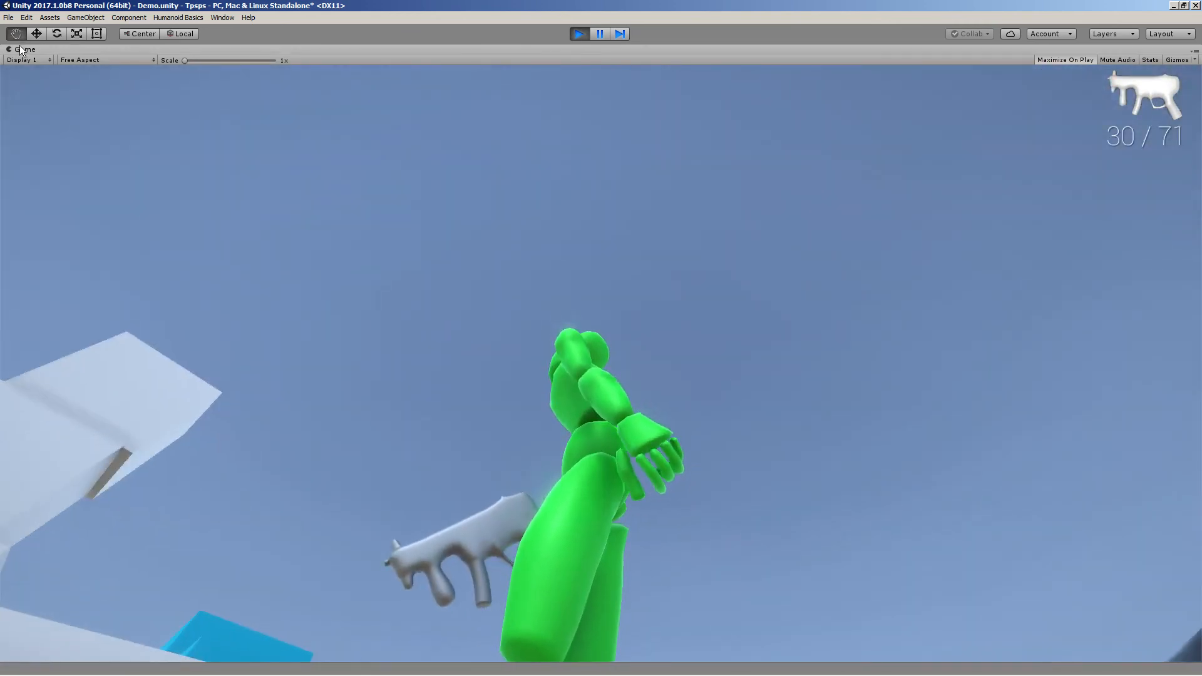
pyautogui.rightClick(21, 50)
pyautogui.click(37, 80)
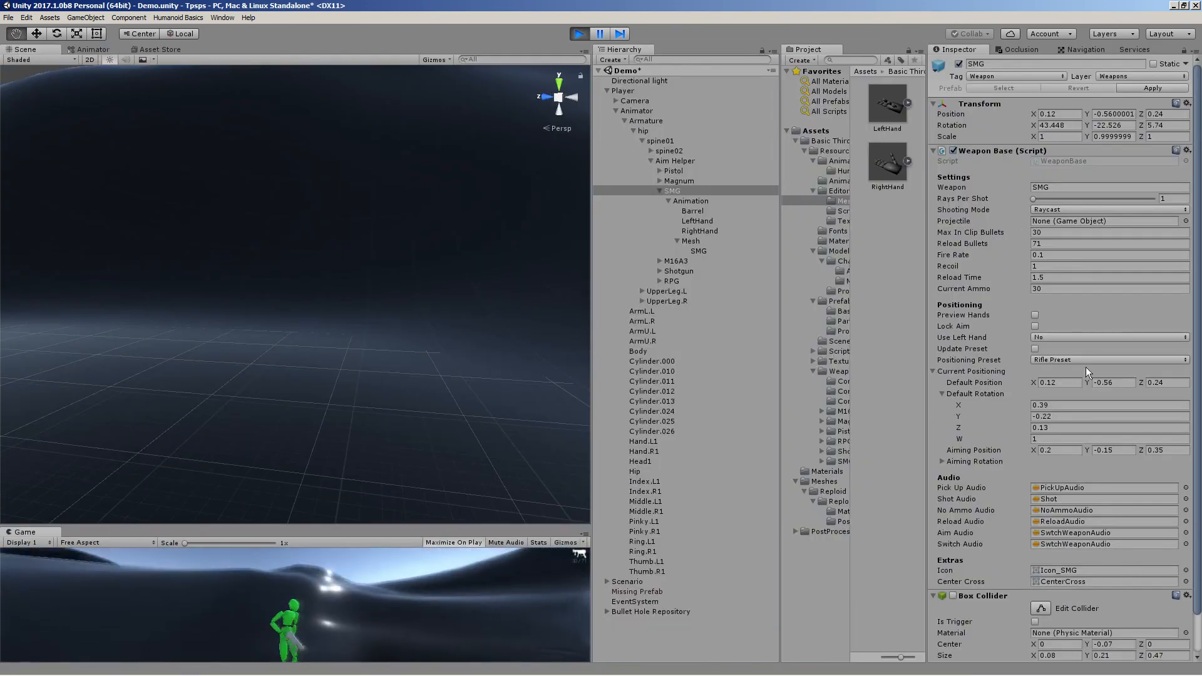
# Set the SMG's Use Left Hand option to Yes and frame the SMG in the Scene view
pyautogui.click(1053, 337)
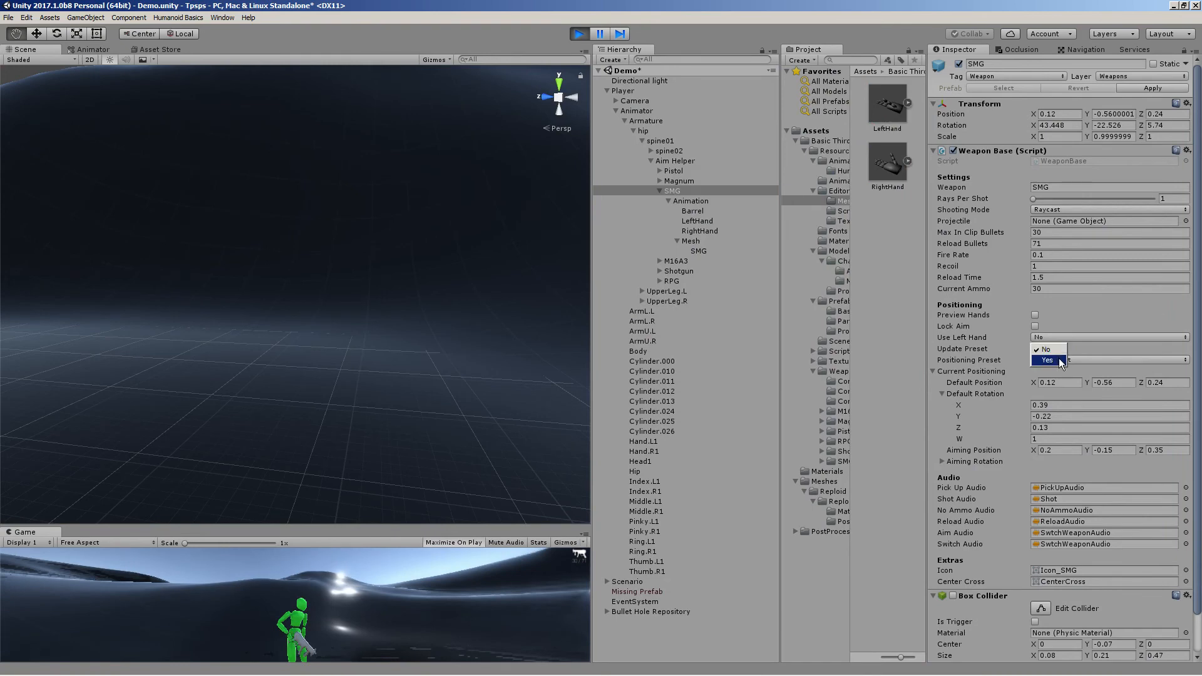
pyautogui.doubleClick(693, 190)
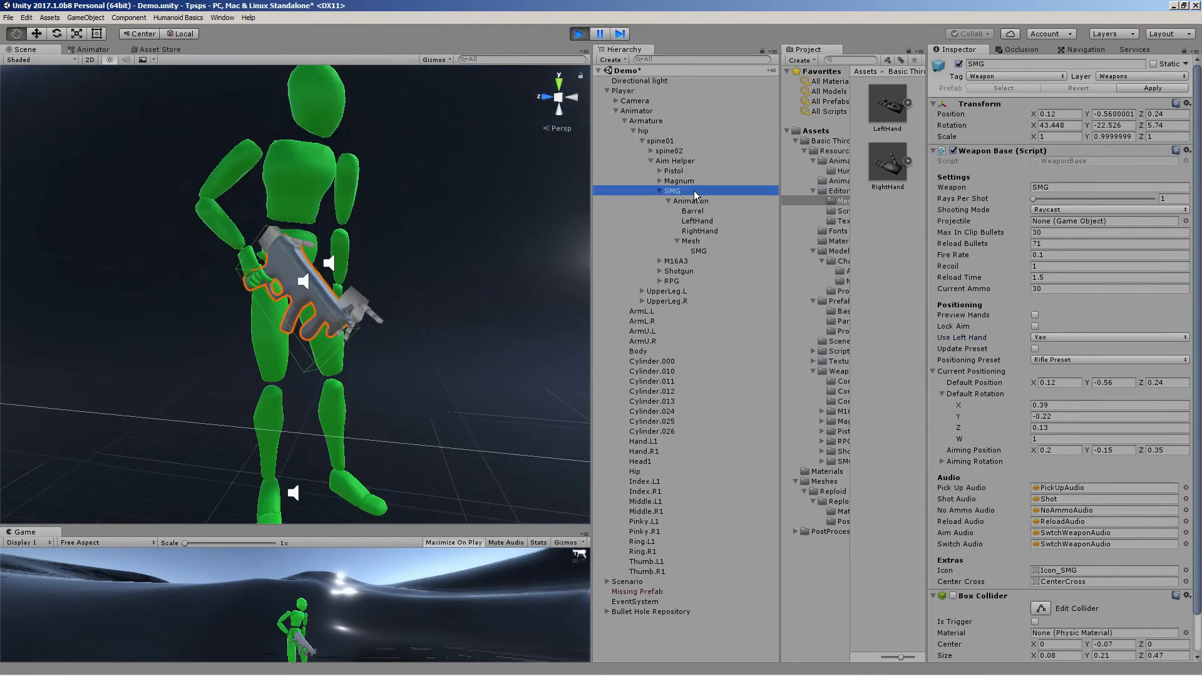
pyautogui.keyDown('alt'); pyautogui.moveTo(463, 260); pyautogui.dragTo(292, 255); pyautogui.keyUp('alt')
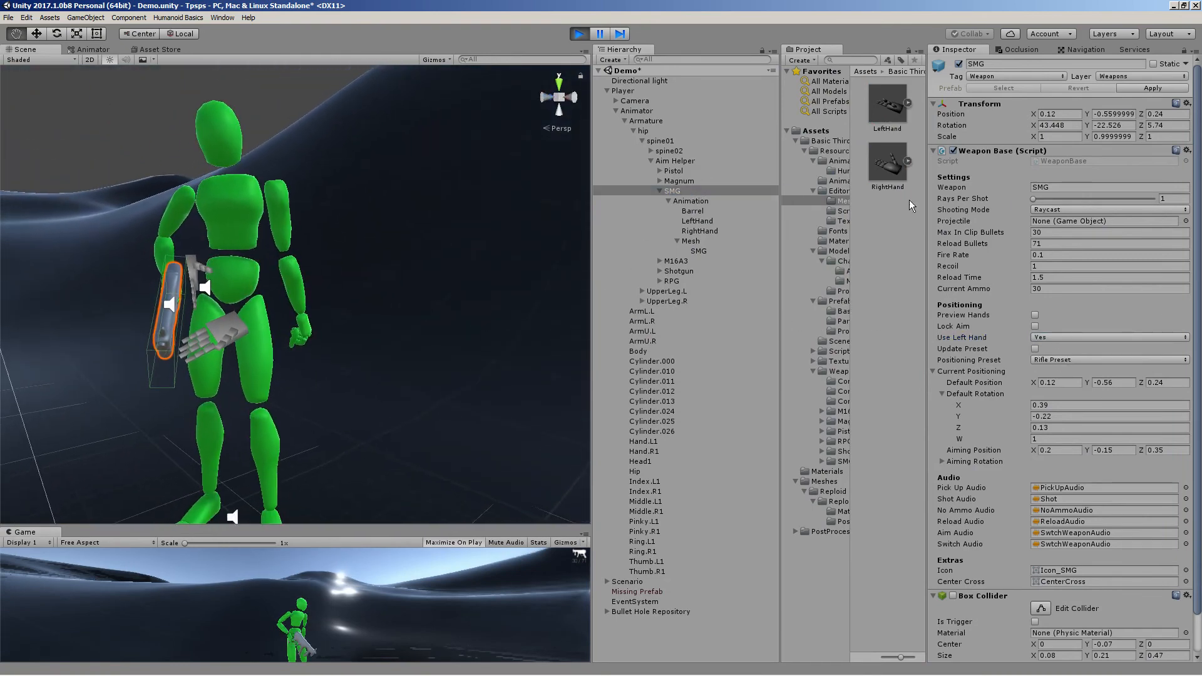
pyautogui.click(1044, 337)
pyautogui.click(1052, 349)
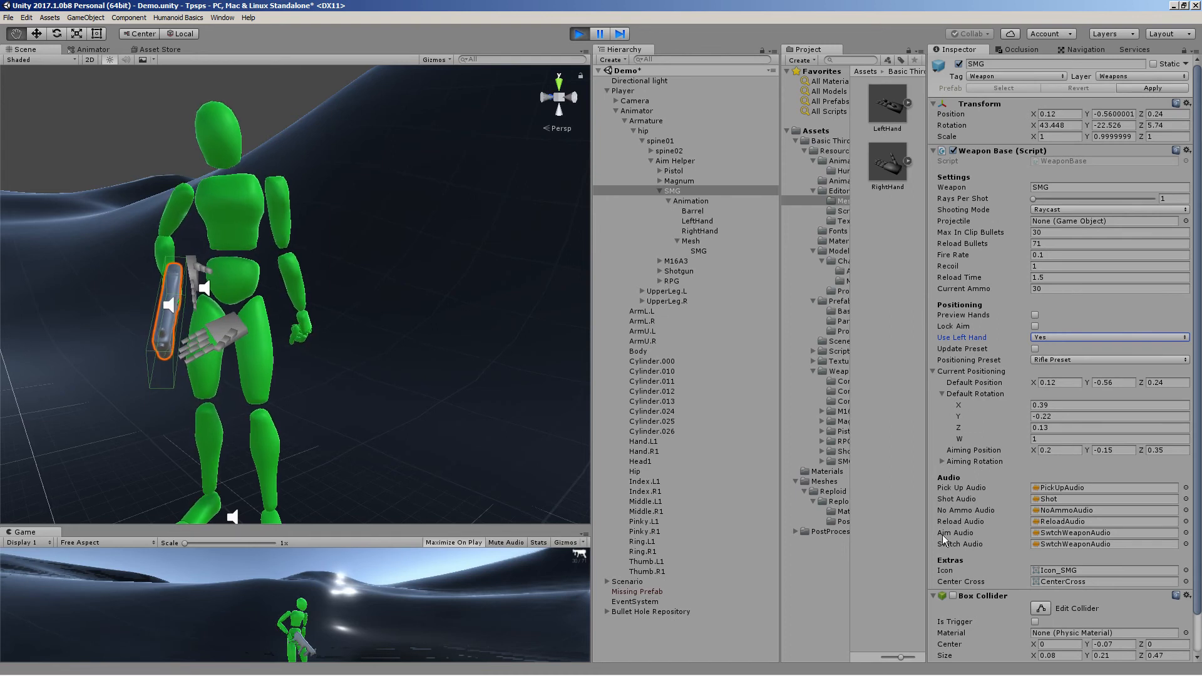
# Expand the SMG's Aiming Rotation values and test aiming and firing the SMG in the Game view
pyautogui.click(959, 465)
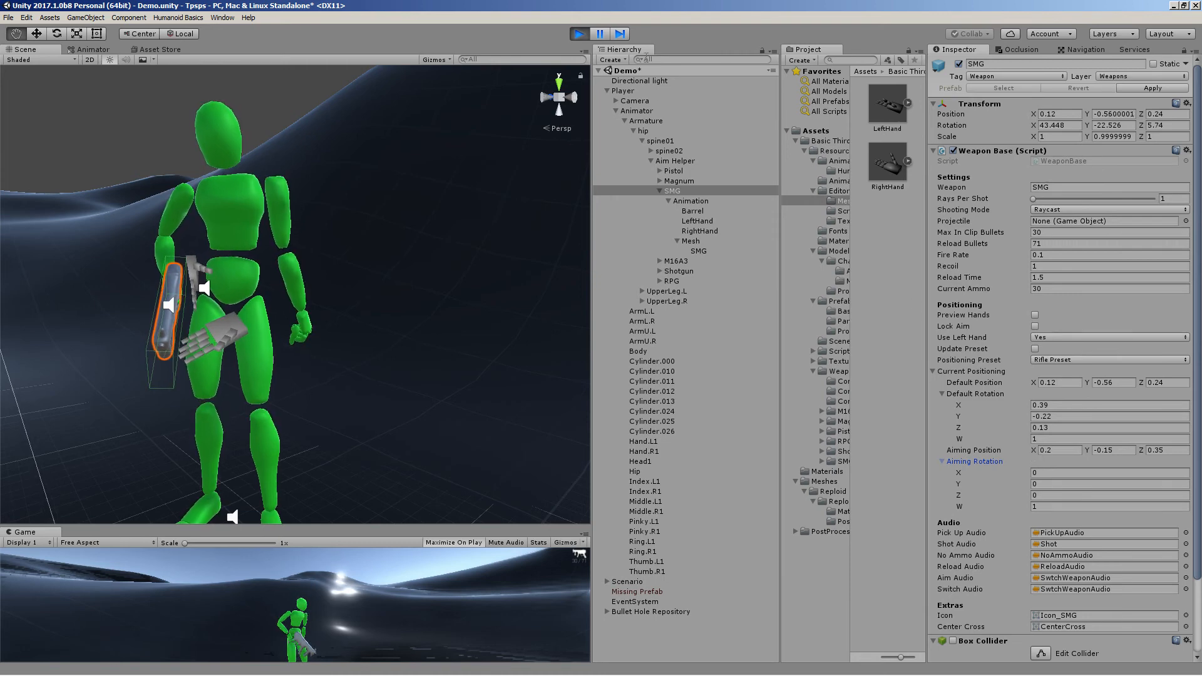
pyautogui.moveTo(260, 145)
pyautogui.mouseDown(button='right')
pyautogui.moveTo(263, 220)
pyautogui.moveTo(273, 126)
pyautogui.mouseUp(button='right')
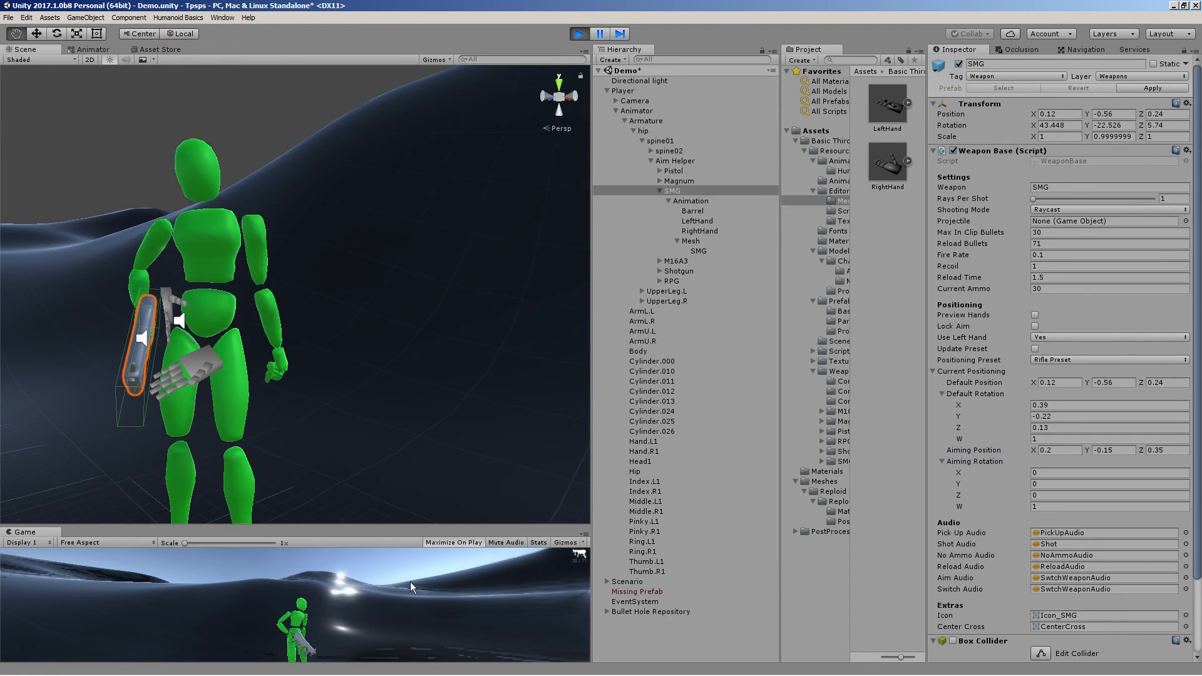
pyautogui.moveTo(411, 581); pyautogui.dragTo(1058, 501, button='right')
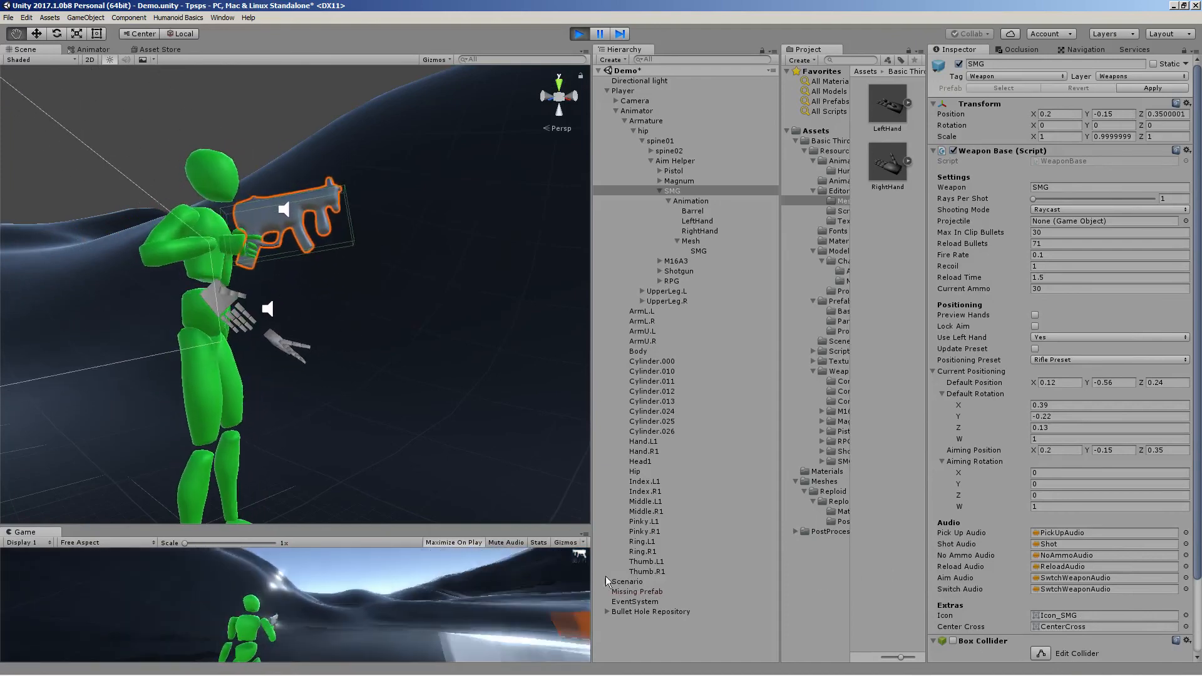
pyautogui.click(154, 606)
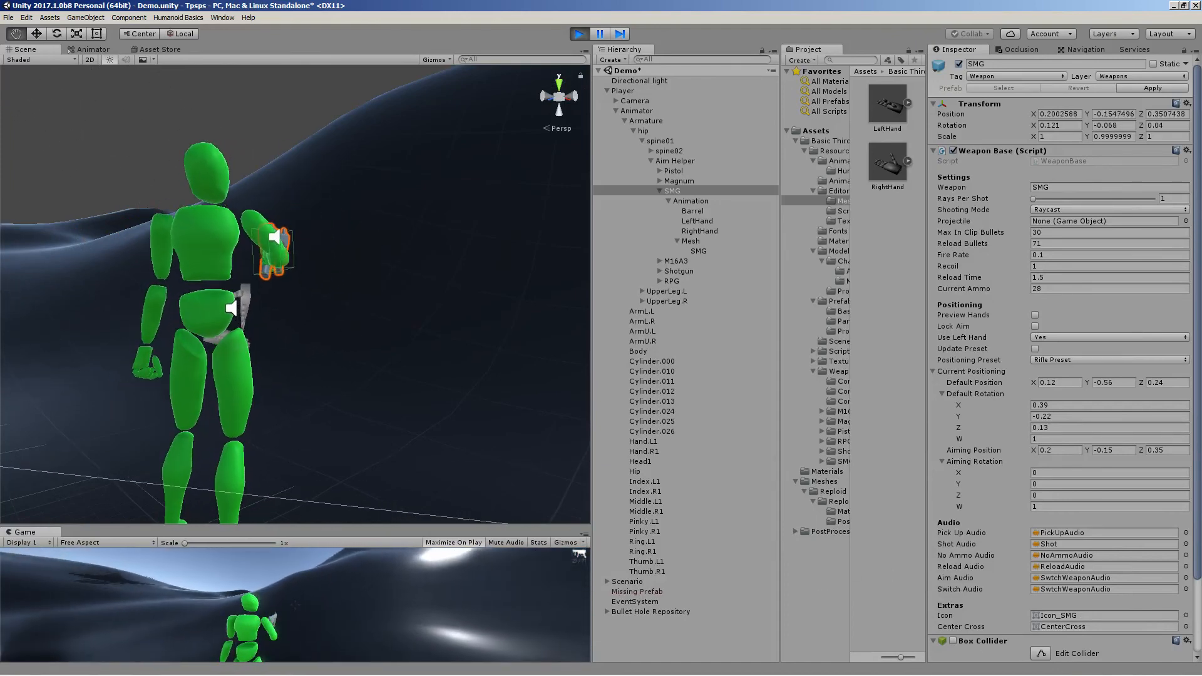
pyautogui.click(295, 606)
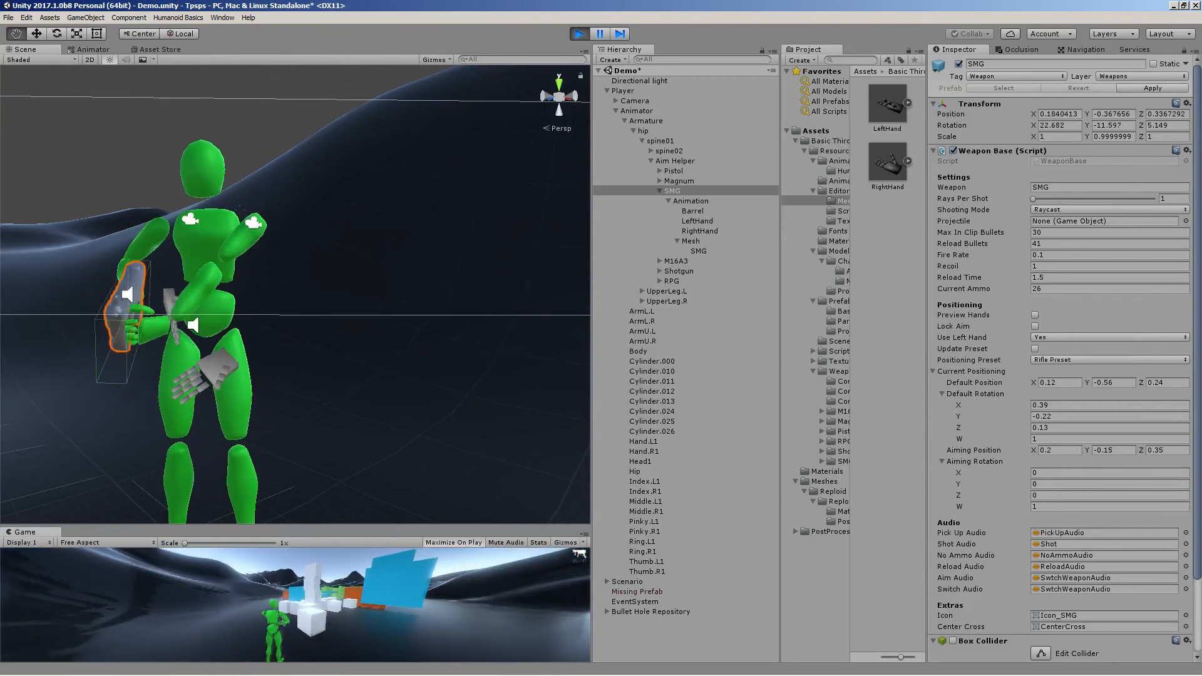
pyautogui.press('w')
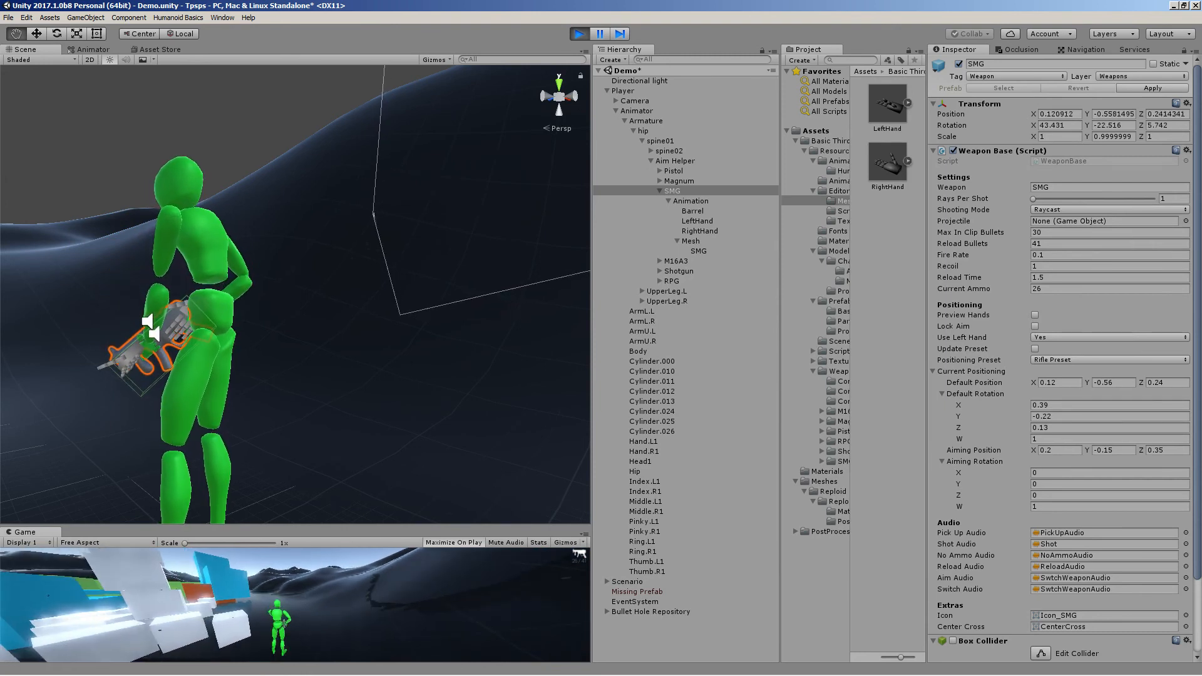
pyautogui.press('Escape')
# Set the SMG's Positioning Preset to Custom and inspect the pose in the Scene view
pyautogui.click(1067, 360)
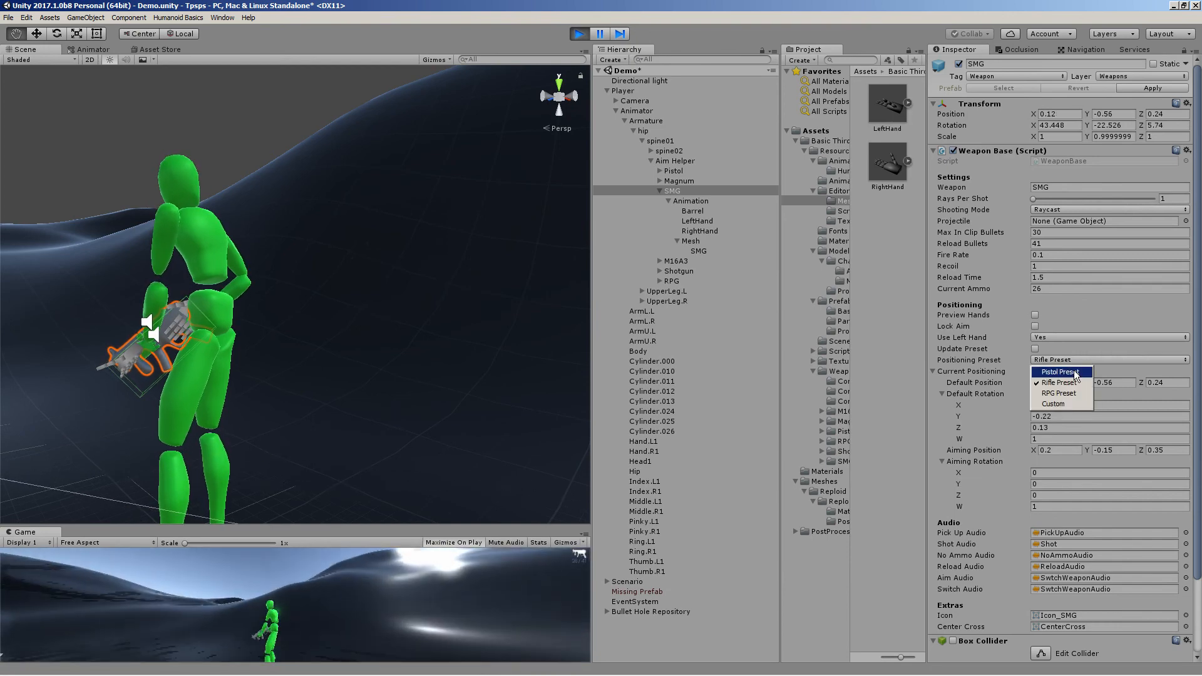
pyautogui.click(1067, 402)
pyautogui.press('s')
pyautogui.moveTo(216, 351); pyautogui.dragTo(446, 313, button='right')
pyautogui.press('w')
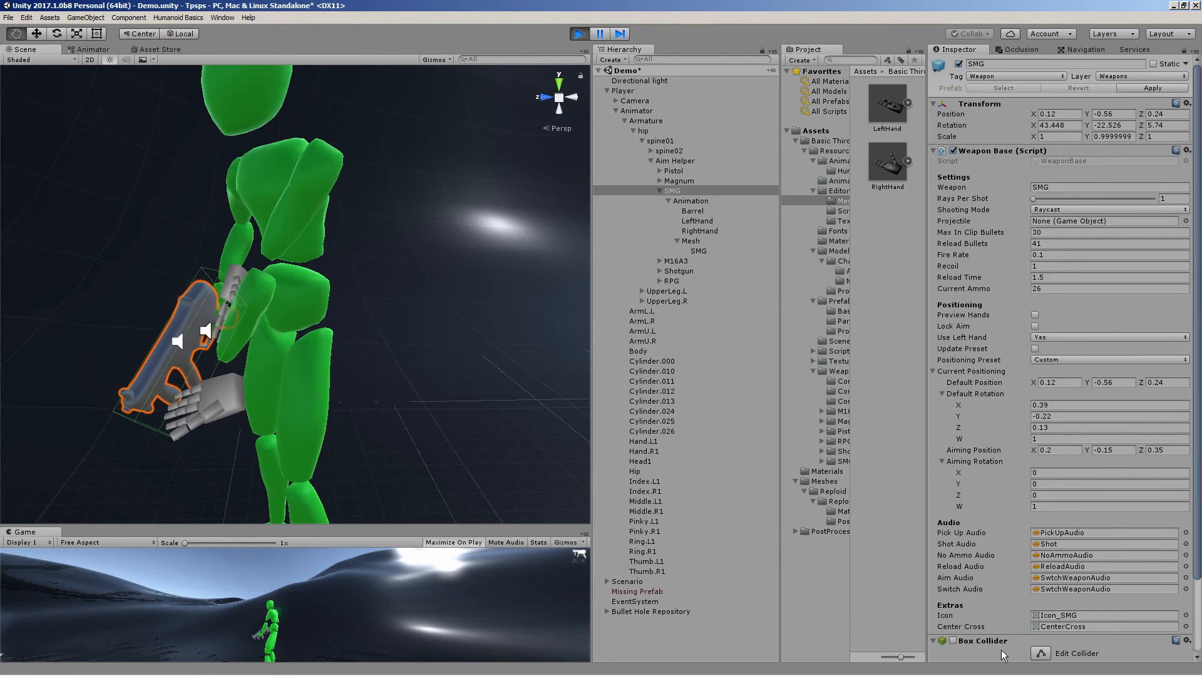
pyautogui.moveTo(1024, 660)
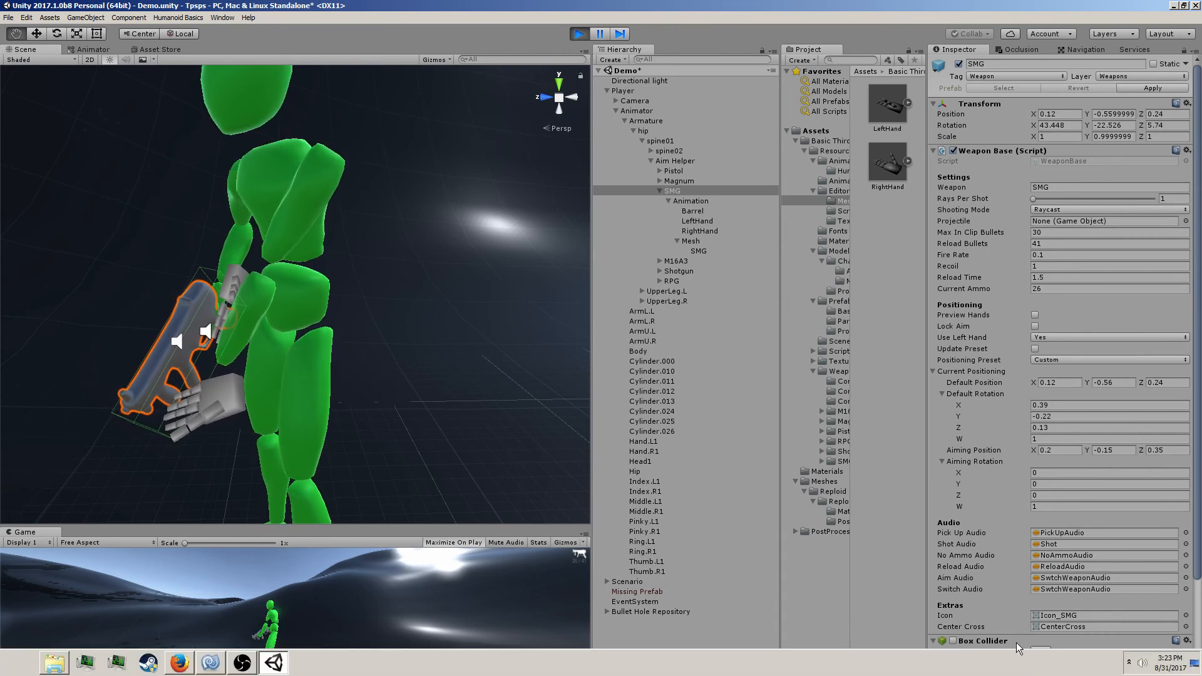
# Switch the SMG's Shooting Mode to Projectile and fire it in the Game view
pyautogui.click(1073, 210)
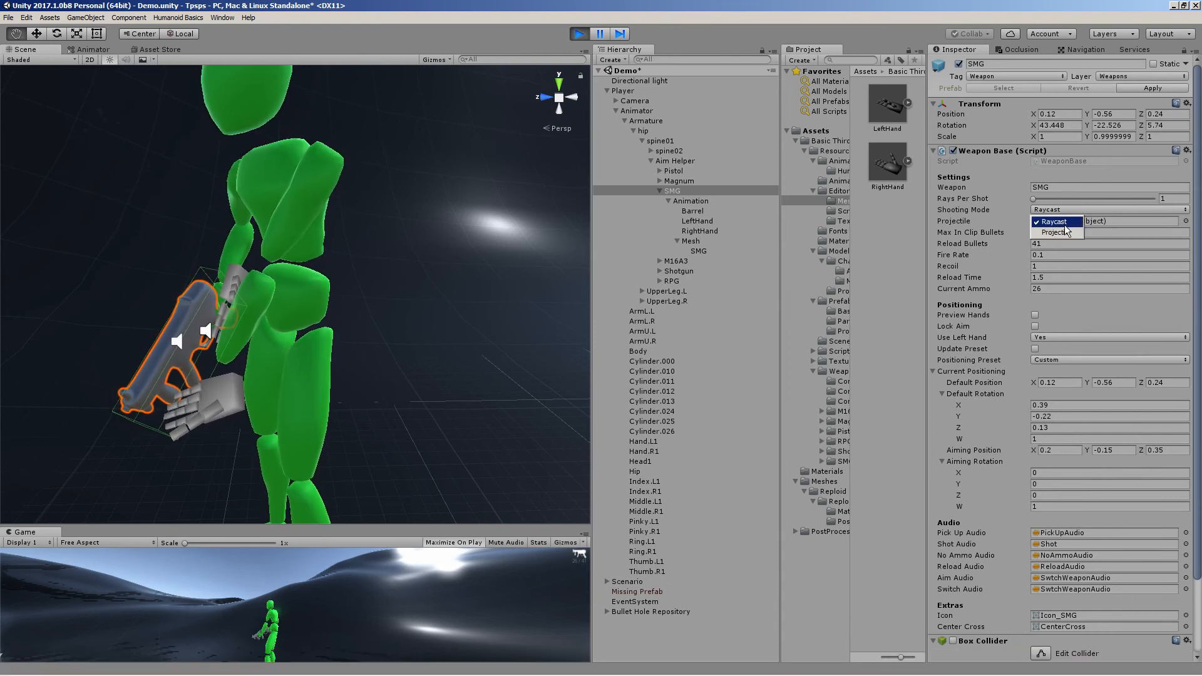
pyautogui.click(1064, 221)
pyautogui.moveTo(383, 591); pyautogui.dragTo(287, 591, button='right')
pyautogui.click(287, 591)
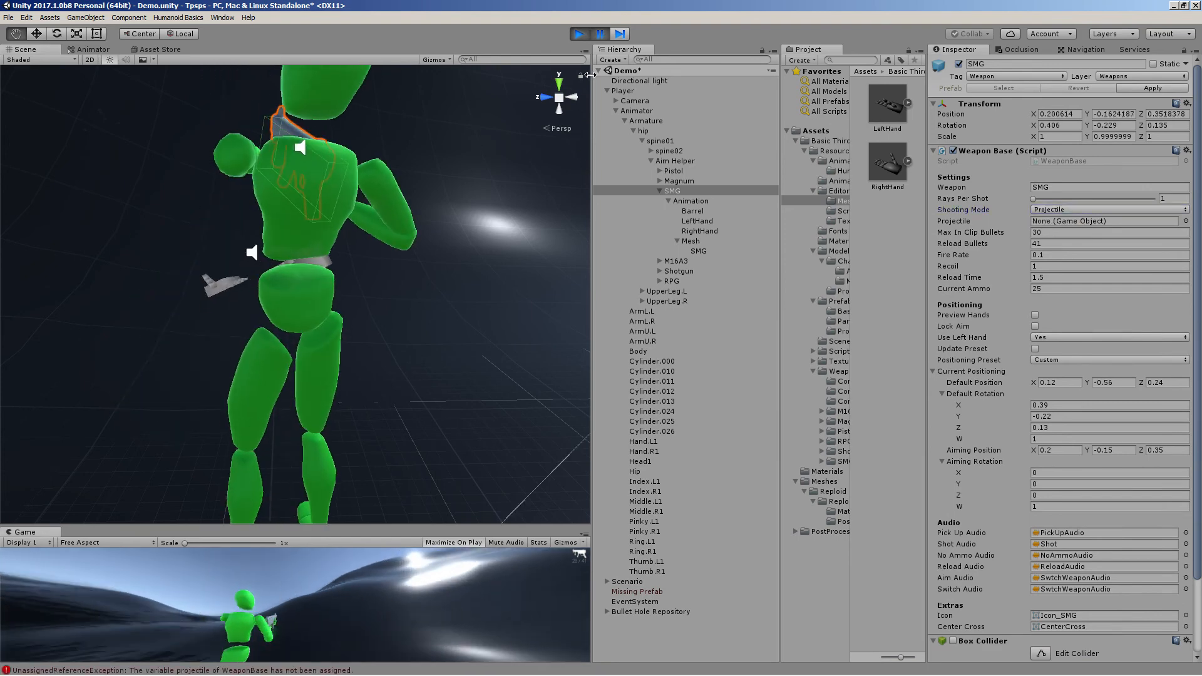
# Restart Play mode and walk, aim and fire the SMG in the Game view
pyautogui.click(610, 33)
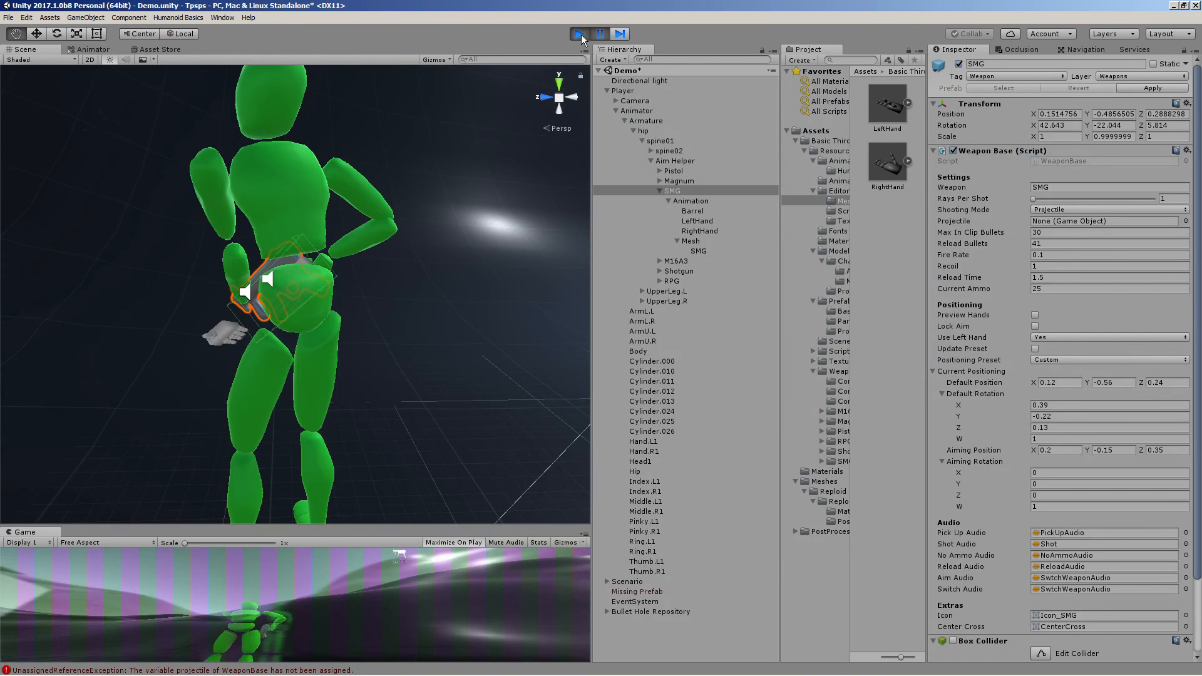
pyautogui.click(582, 35)
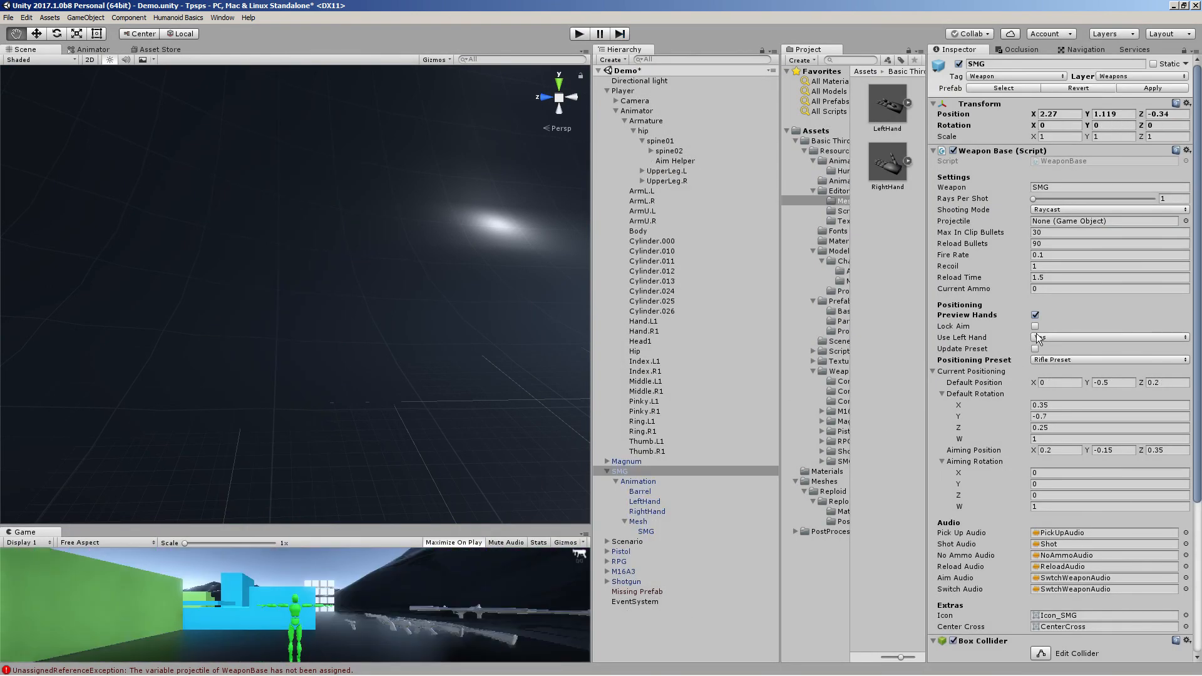
pyautogui.click(579, 34)
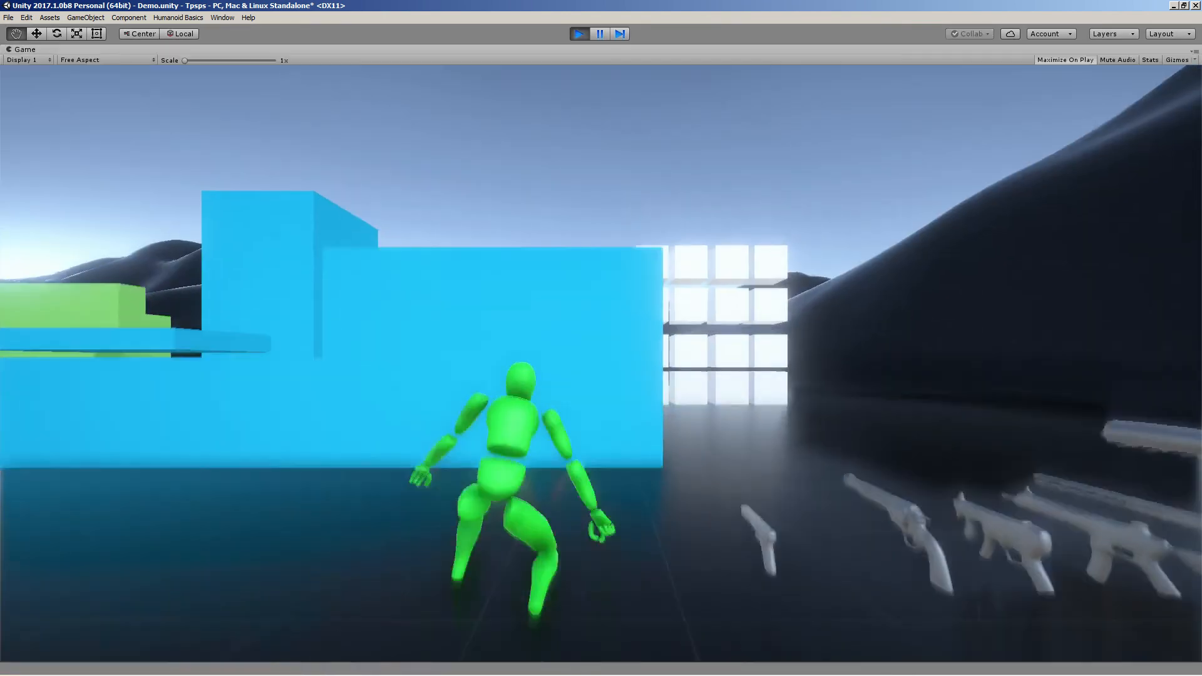
pyautogui.press('w')
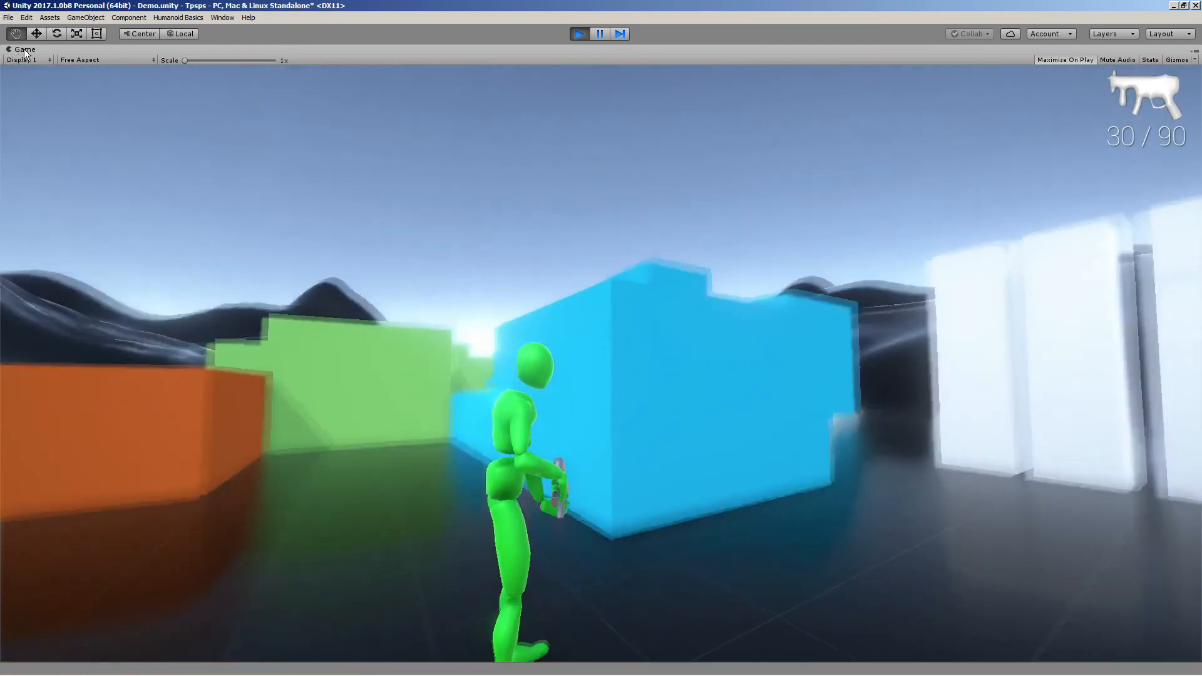
pyautogui.rightClick(25, 50)
pyautogui.click(79, 82)
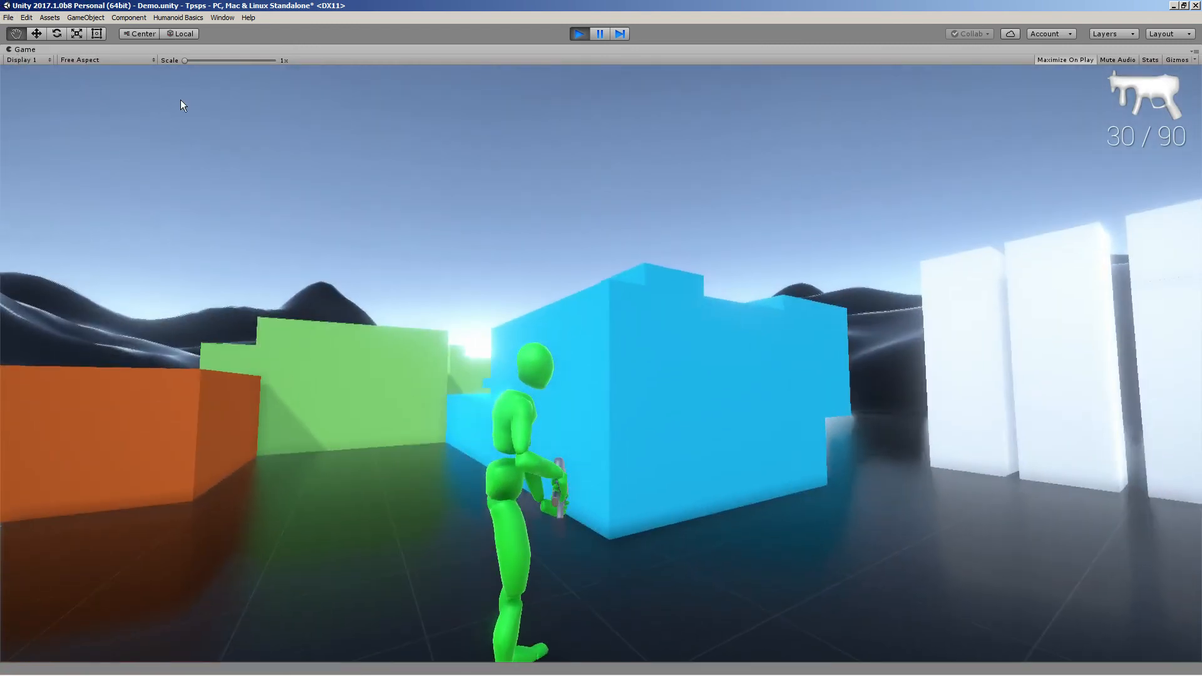
# During Play, set the SMG's Default Position X to 1 and copy its Weapon Base component
pyautogui.doubleClick(679, 189)
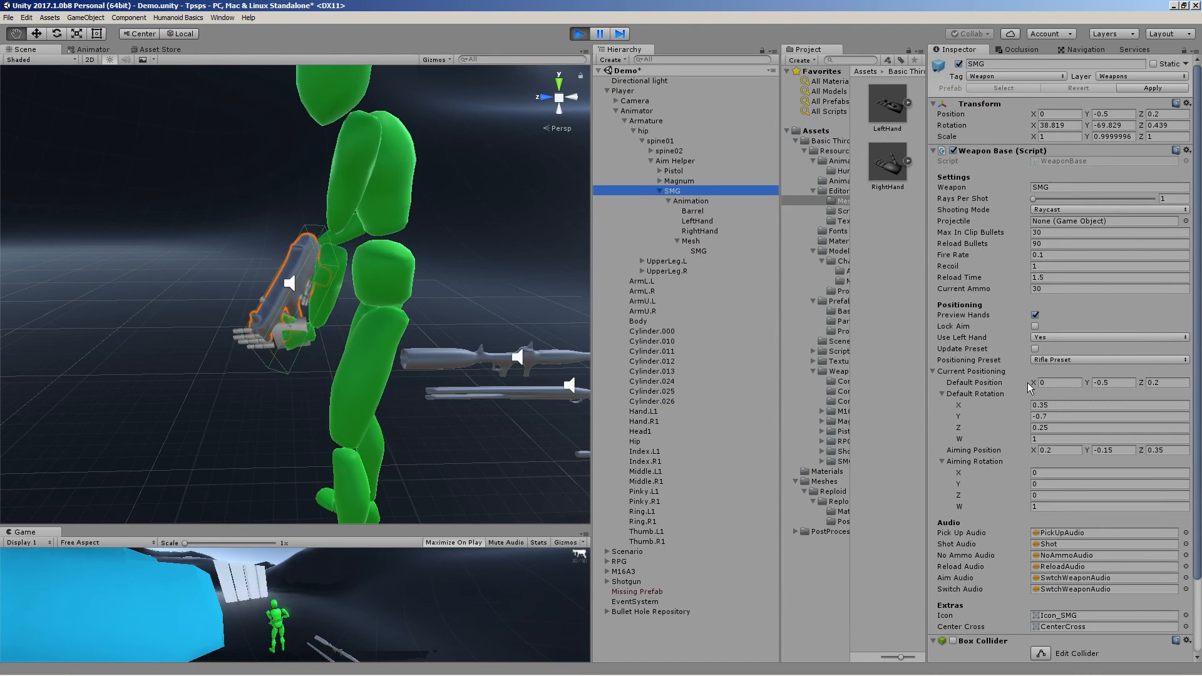
pyautogui.moveTo(1030, 382); pyautogui.dragTo(1043, 381)
pyautogui.write('1')
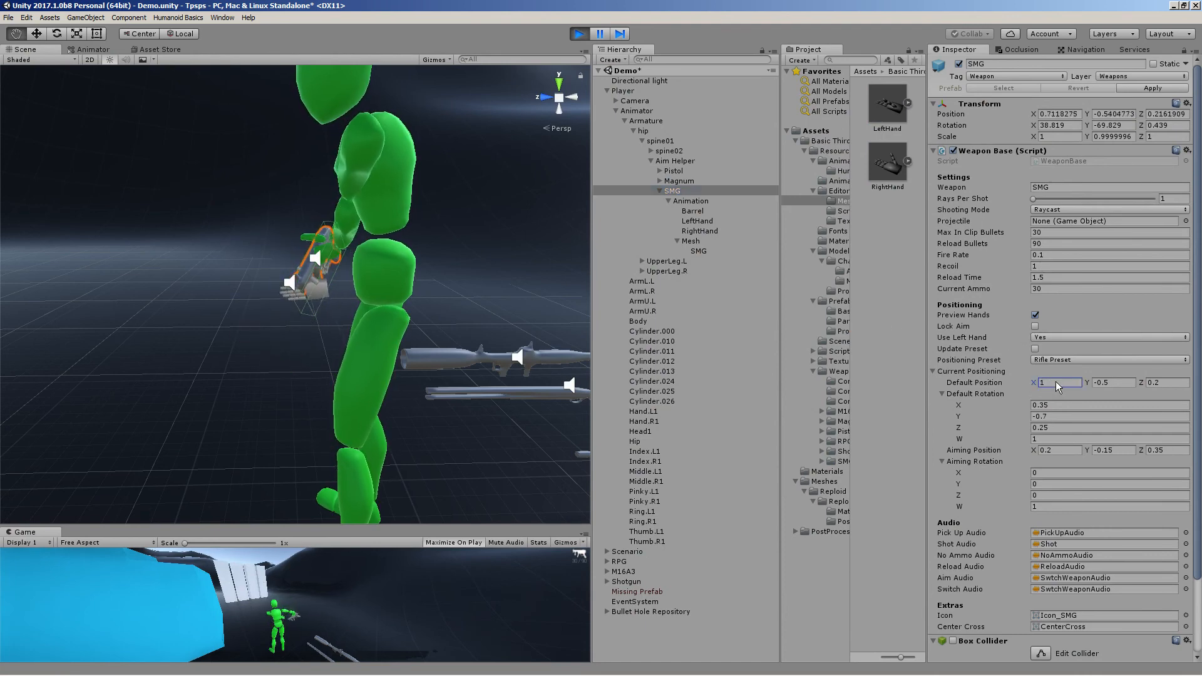
pyautogui.rightClick(983, 152)
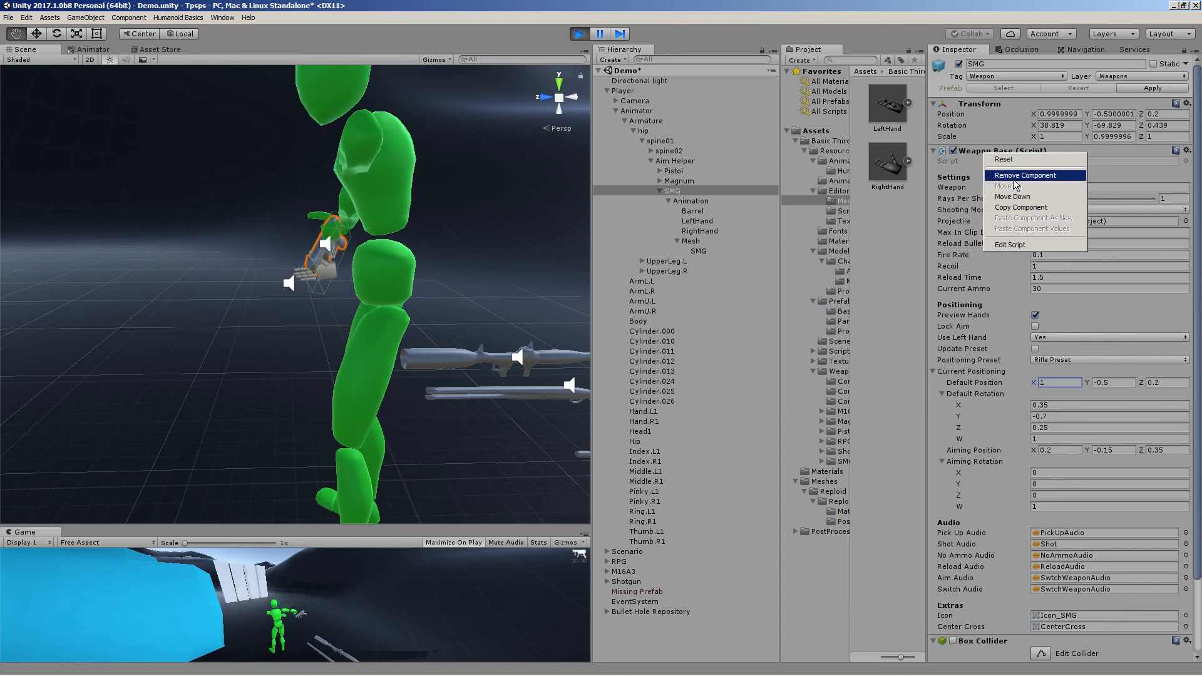
pyautogui.click(1013, 208)
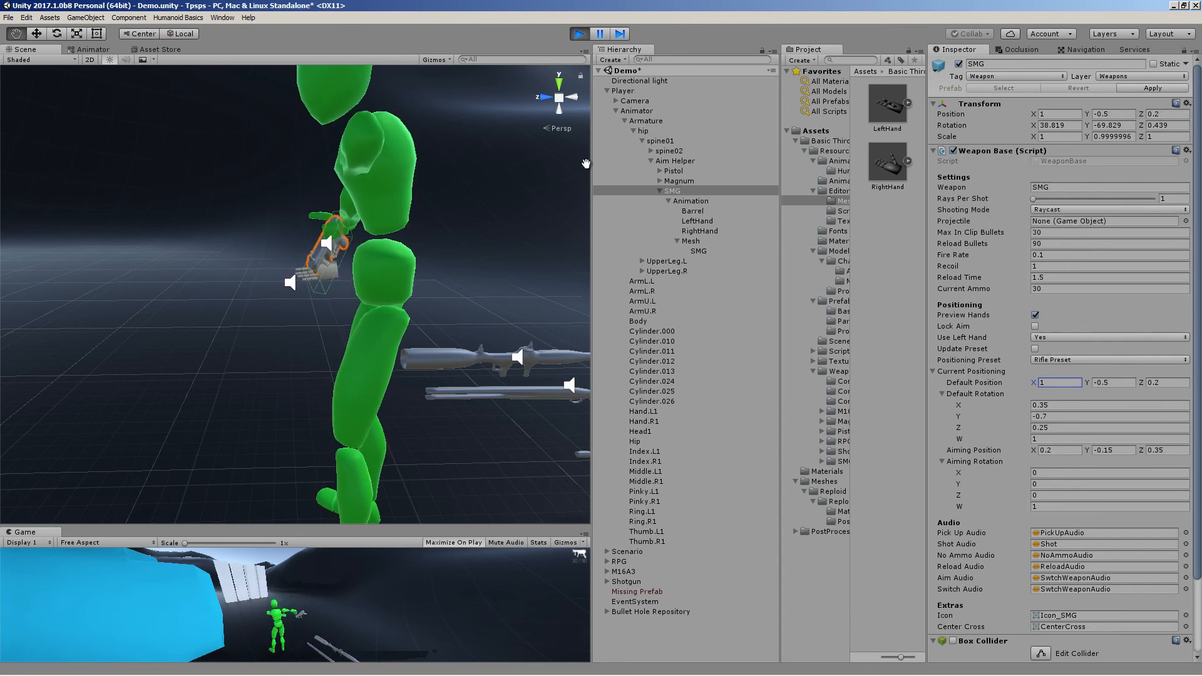
# Exit Play mode, frame the SMG and paste the copied Weapon Base component values onto it
pyautogui.click(579, 36)
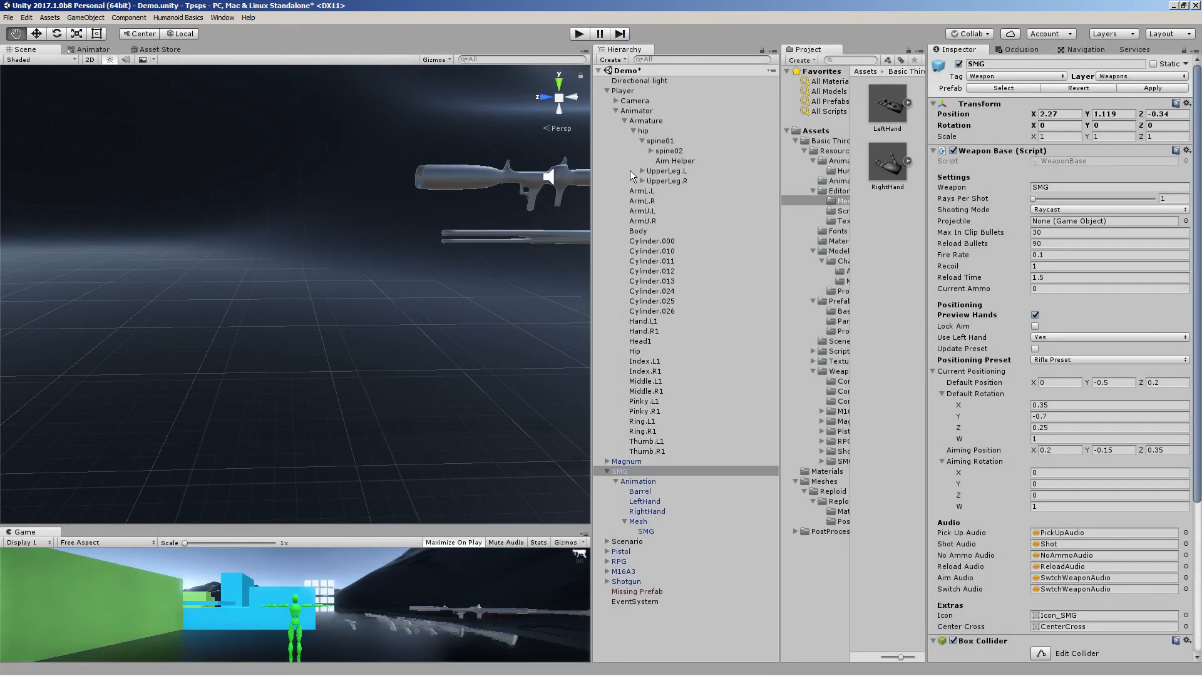
pyautogui.click(647, 473)
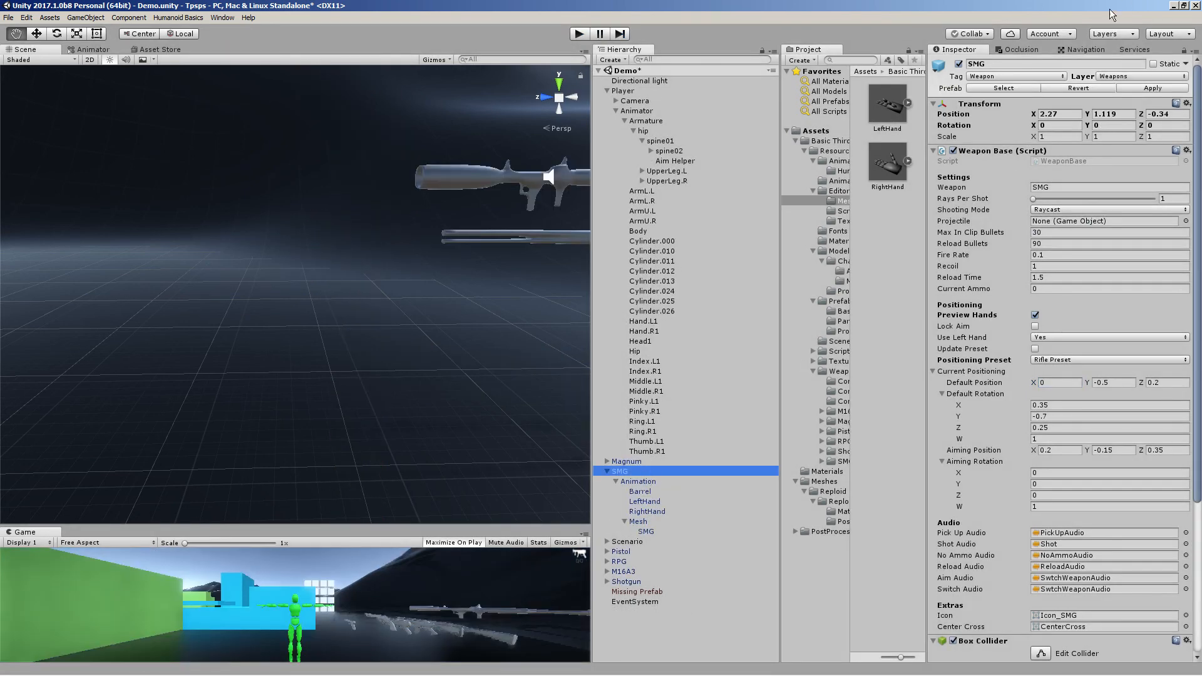
pyautogui.doubleClick(647, 471)
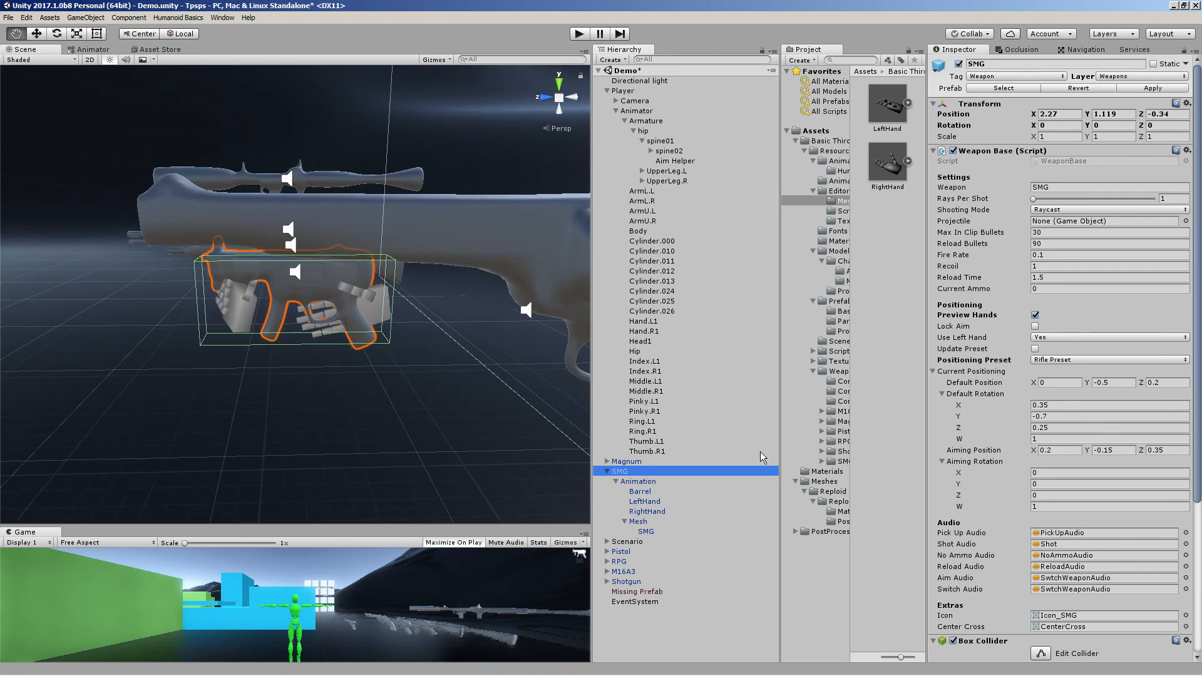
pyautogui.rightClick(981, 155)
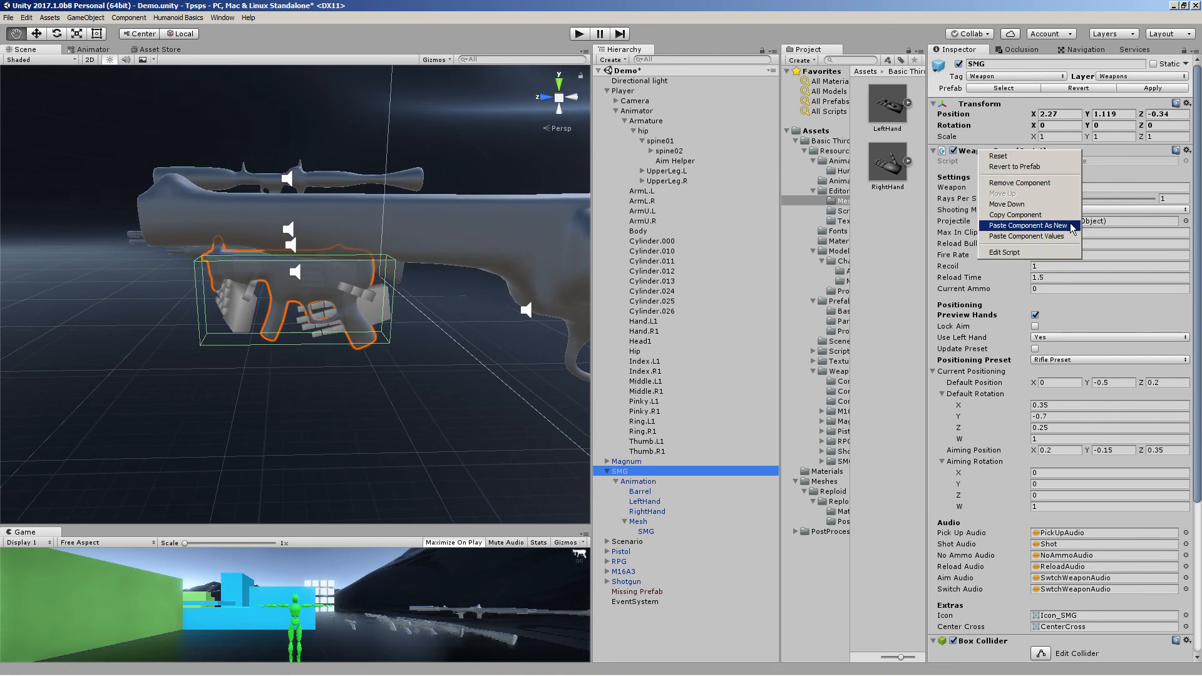
pyautogui.click(1057, 238)
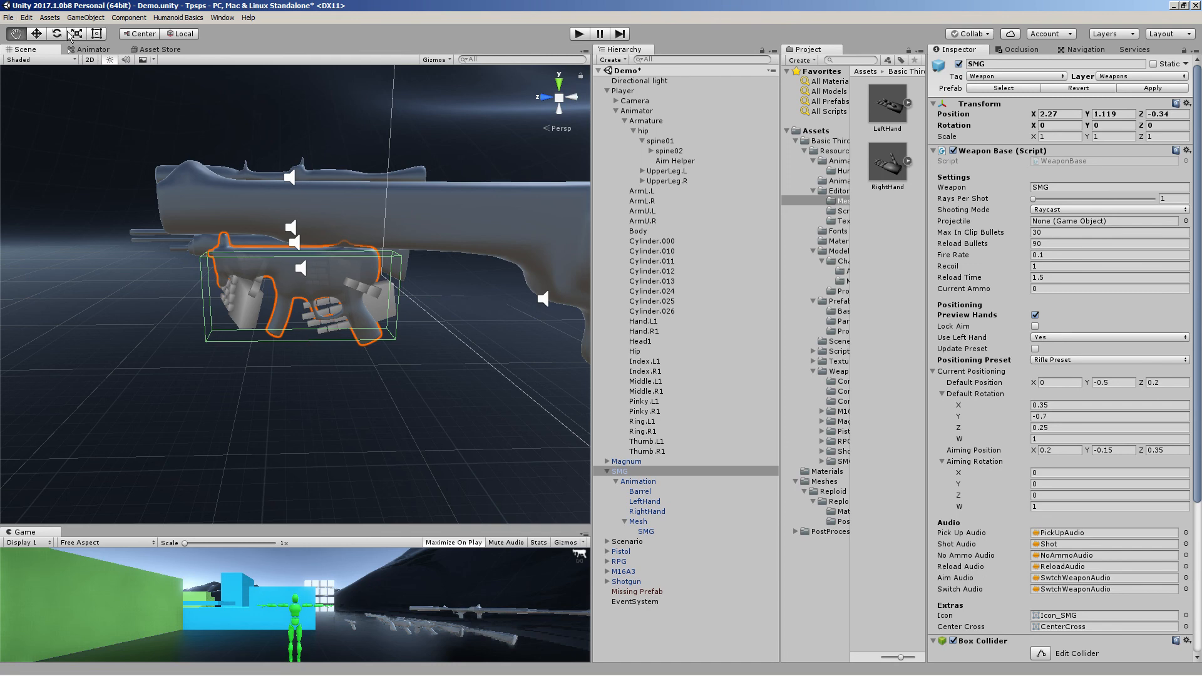
# Open the Animator's Base Layer and inspect the Grounded state's Normal blend tree
pyautogui.click(91, 49)
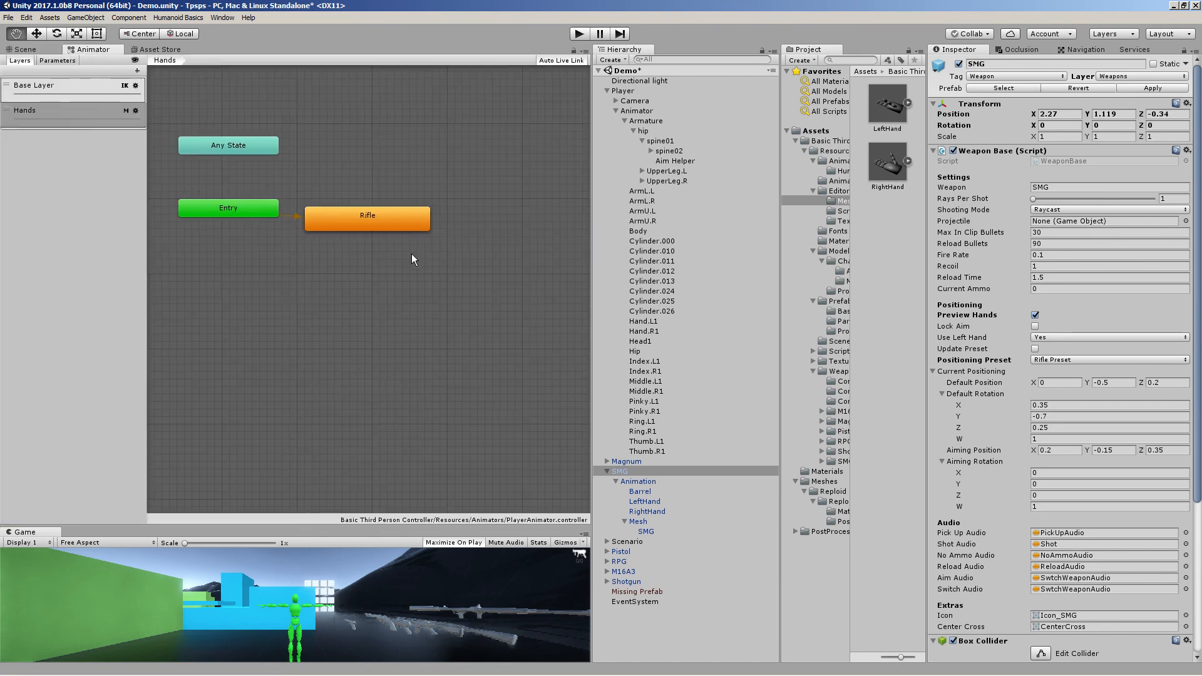
pyautogui.click(25, 49)
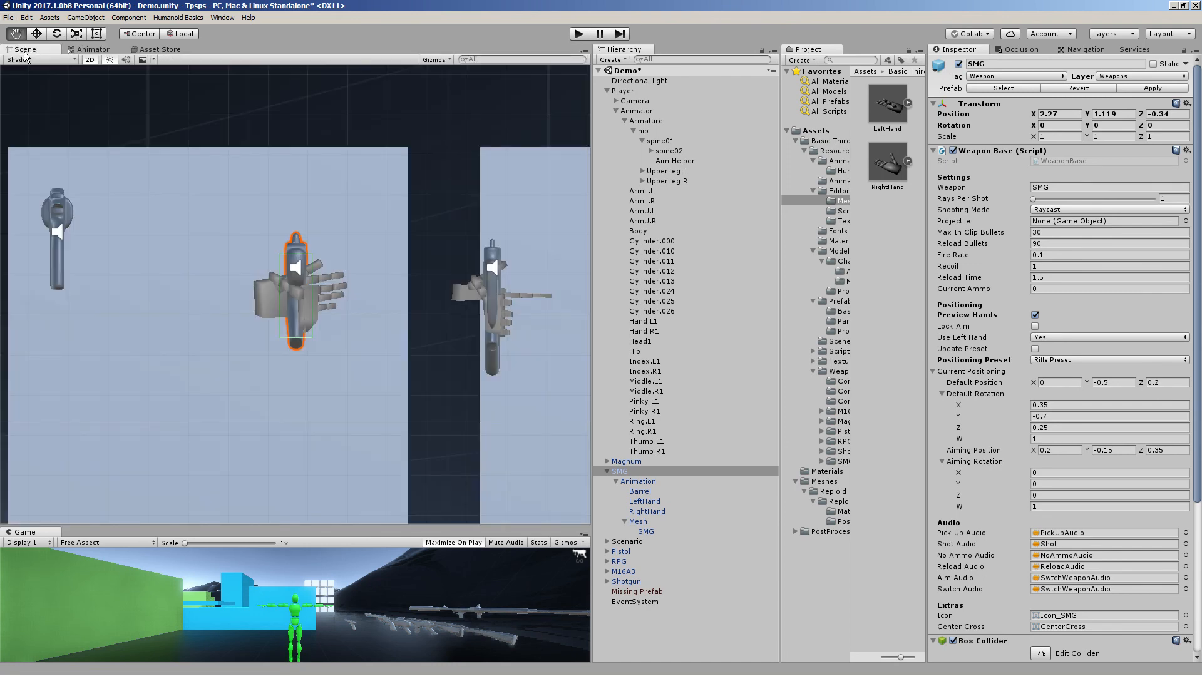
pyautogui.click(90, 49)
pyautogui.click(70, 84)
pyautogui.click(70, 84)
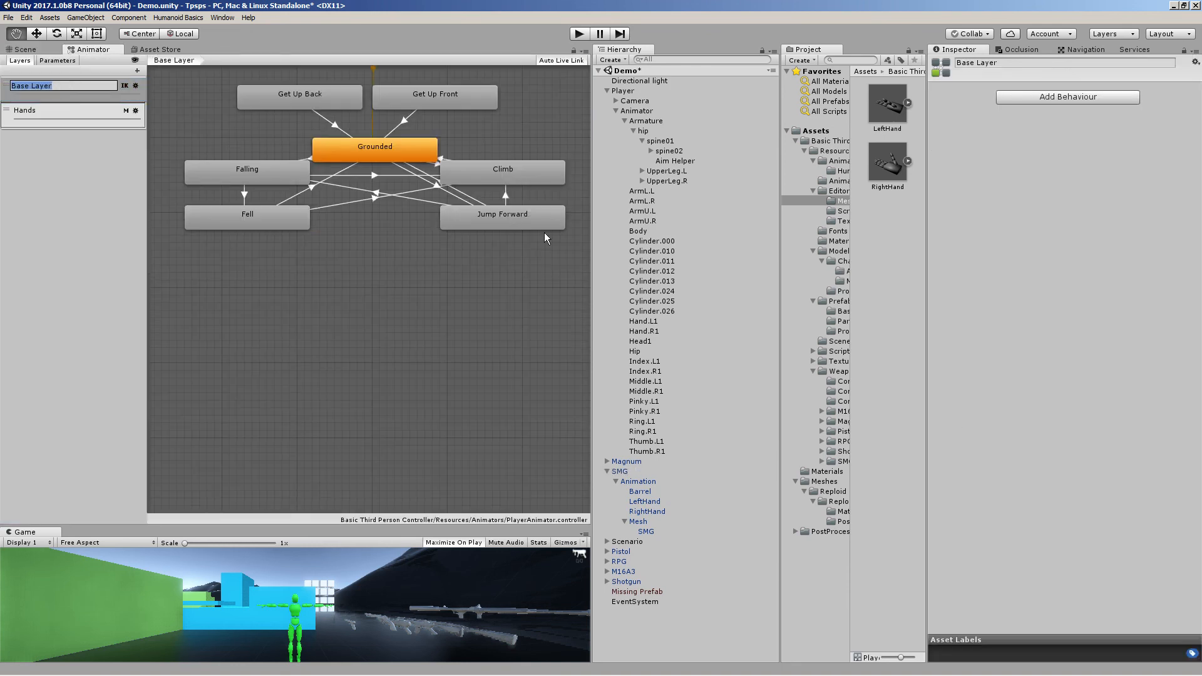
pyautogui.moveTo(362, 255); pyautogui.dragTo(327, 363, button='middle')
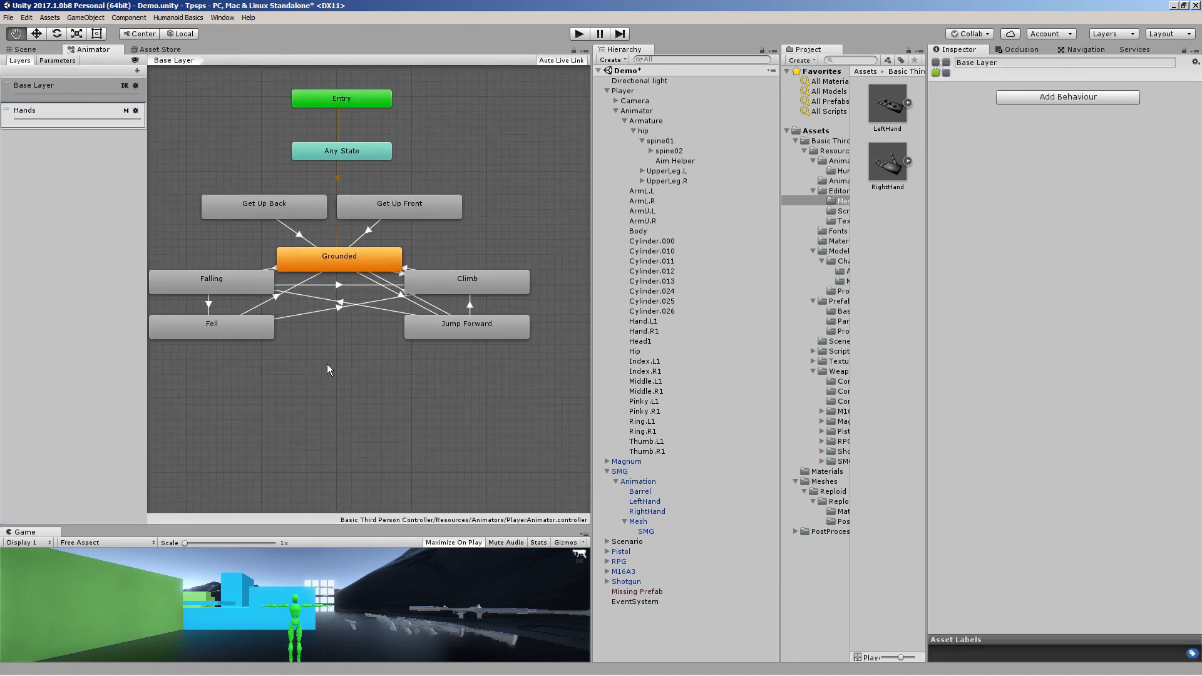
pyautogui.click(368, 257)
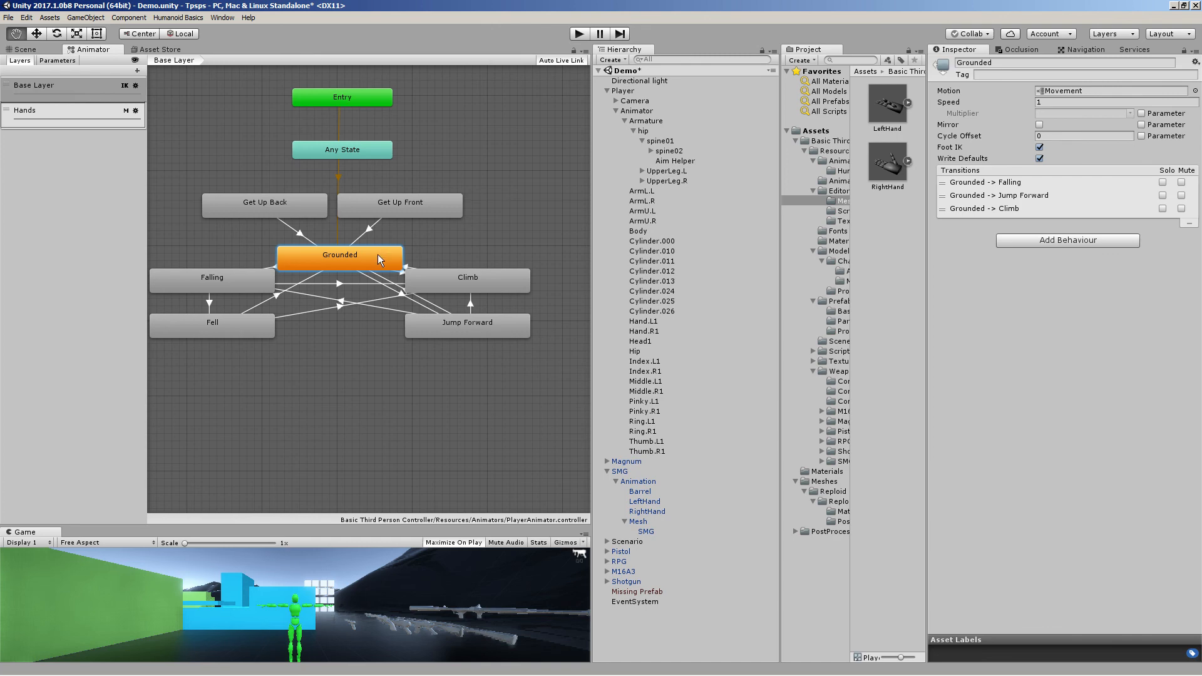
pyautogui.doubleClick(378, 254)
pyautogui.doubleClick(377, 254)
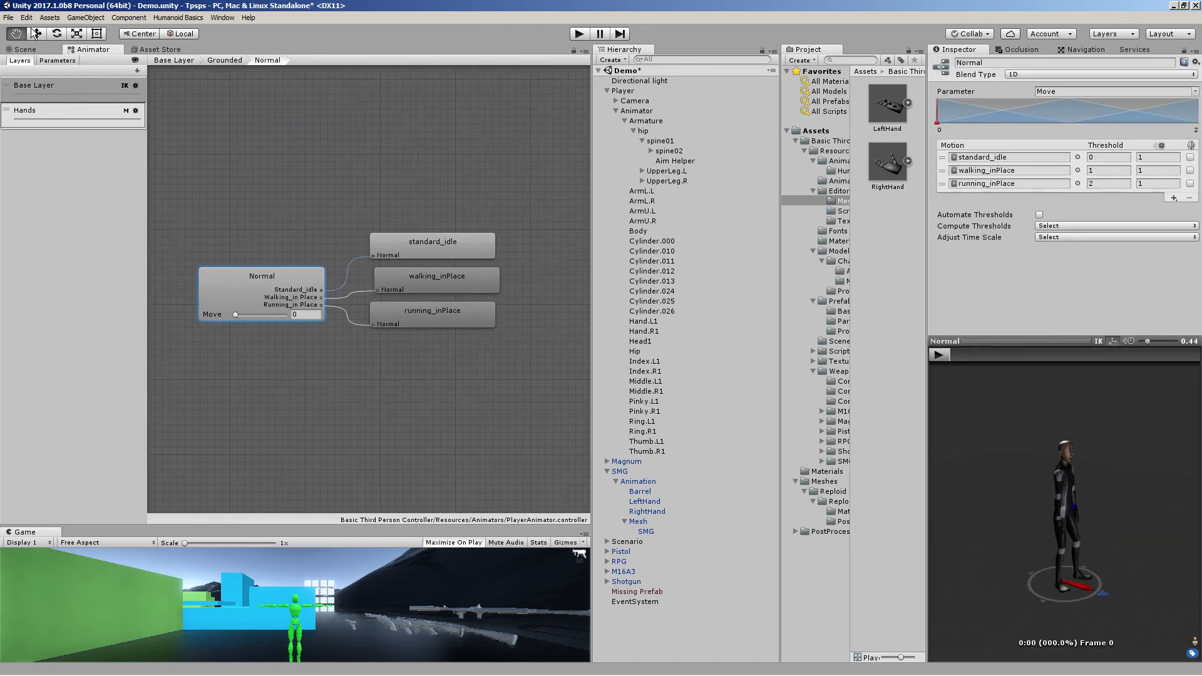
pyautogui.click(220, 60)
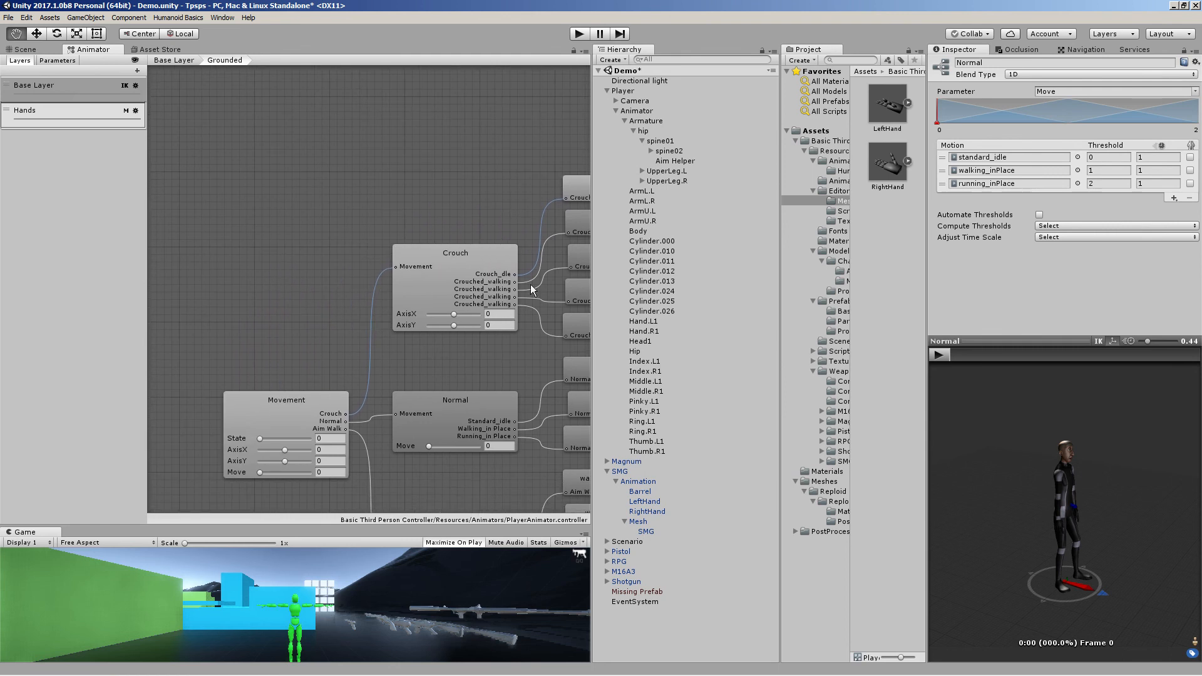
# Select the Movement blend tree and play its animation preview, orbiting the preview character
pyautogui.moveTo(399, 355); pyautogui.dragTo(411, 284, button='middle')
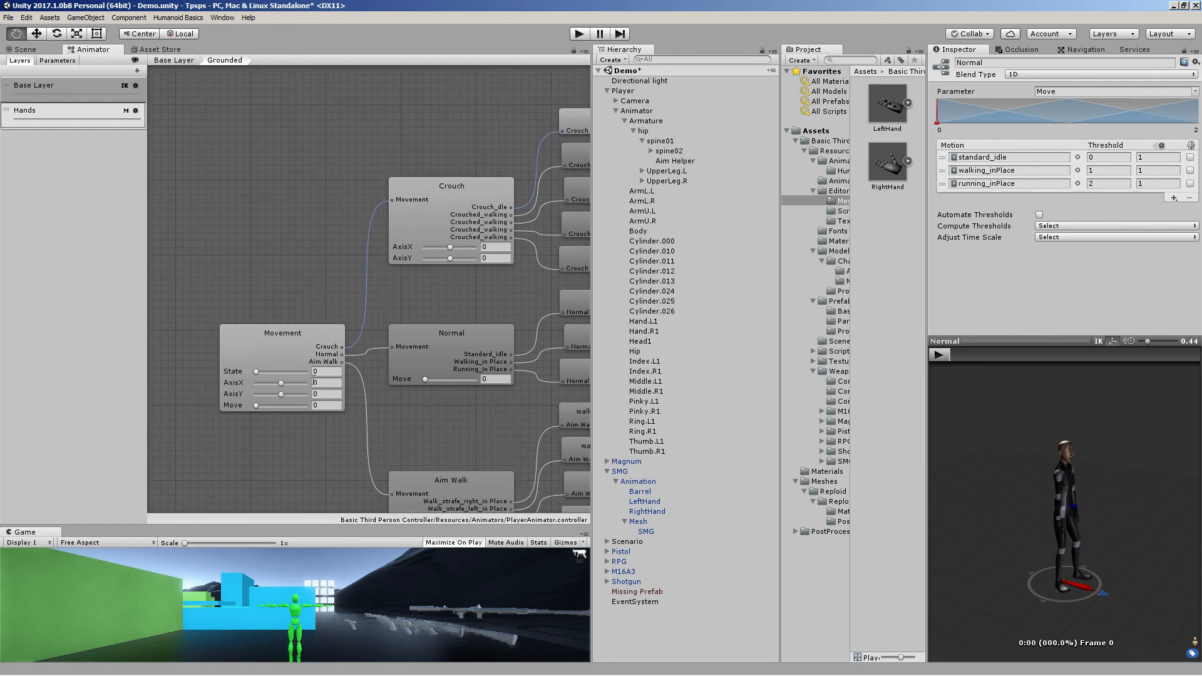
pyautogui.click(298, 337)
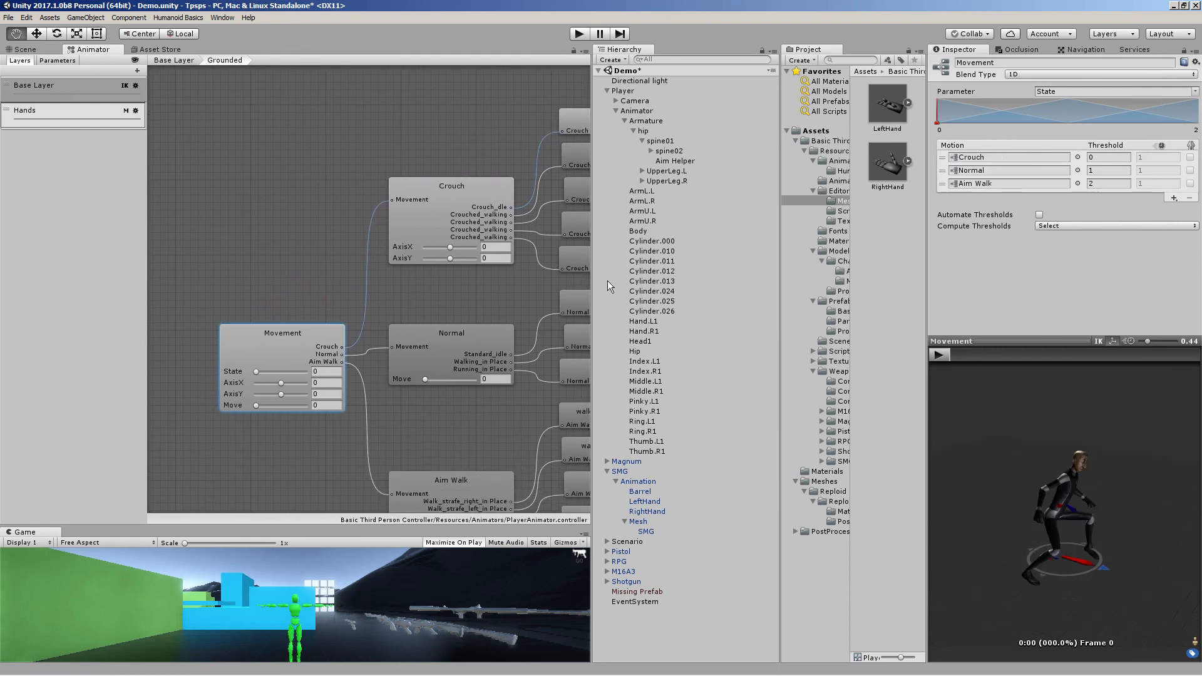
pyautogui.moveTo(1037, 526); pyautogui.dragTo(991, 545, button='middle')
pyautogui.click(941, 355)
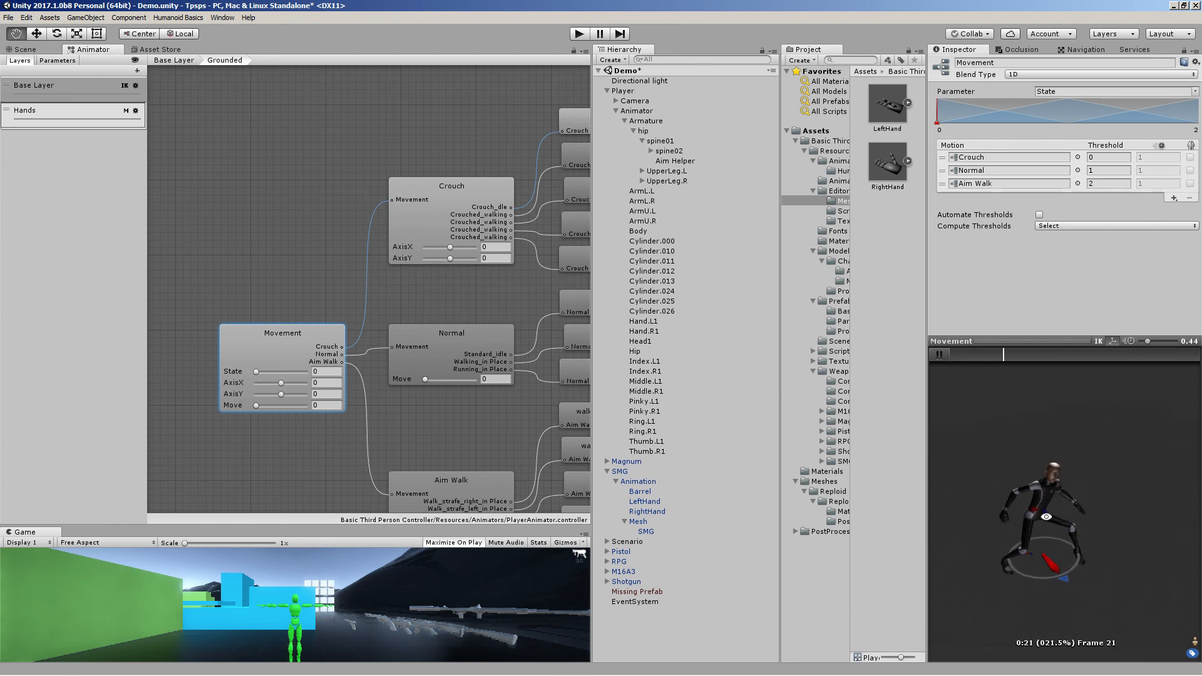
pyautogui.scroll(5, 1035, 542)
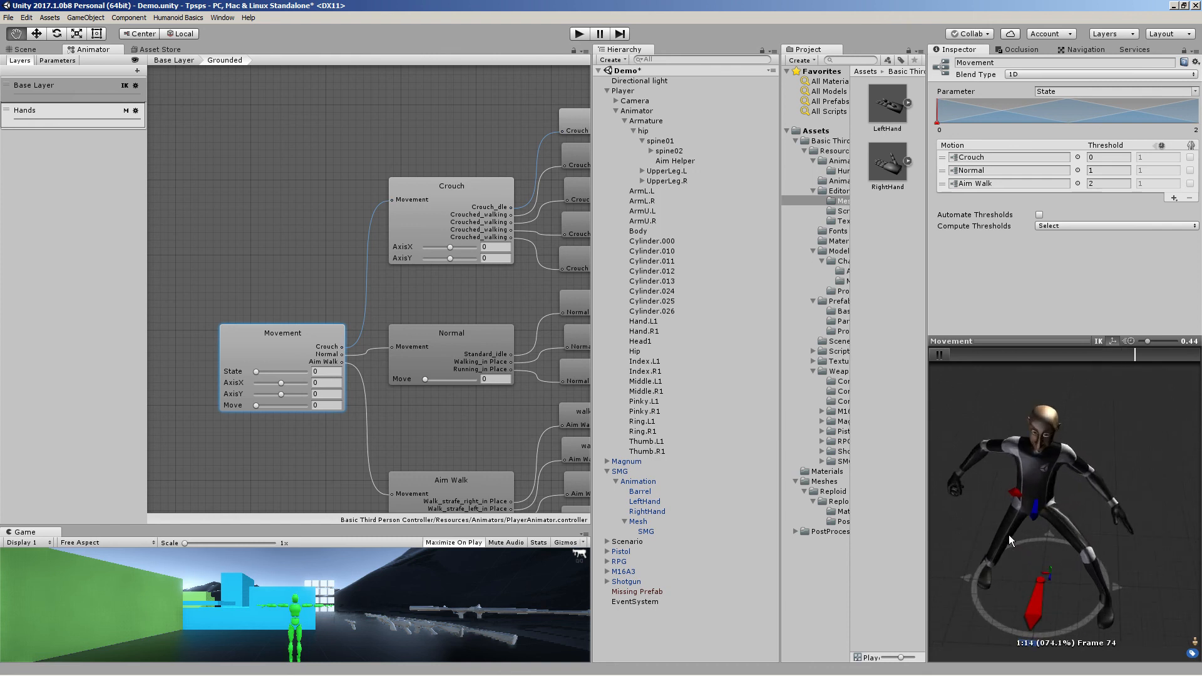
pyautogui.moveTo(959, 540); pyautogui.dragTo(1071, 564, button='right')
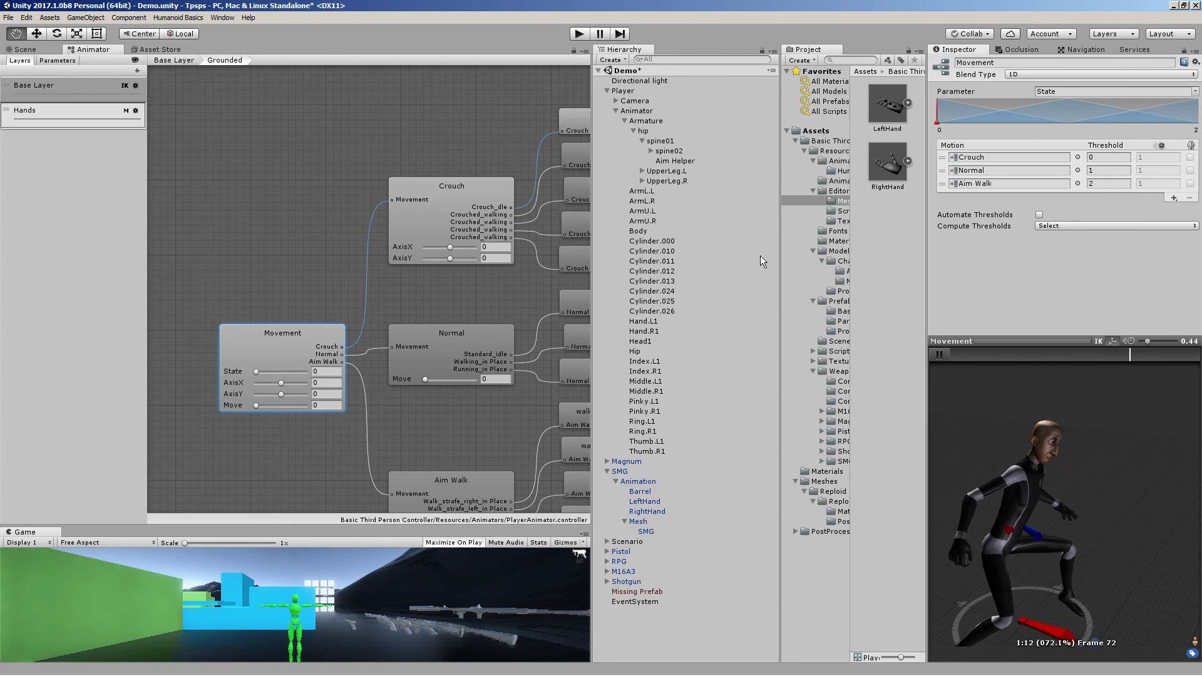
pyautogui.moveTo(165, 674)
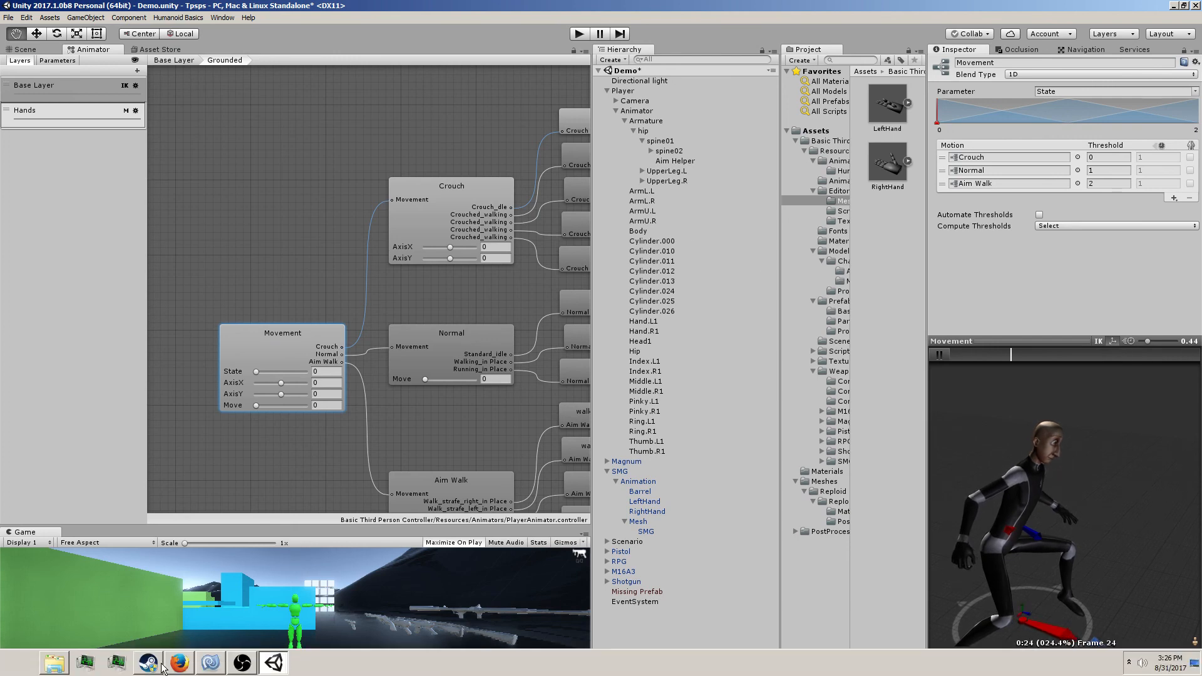